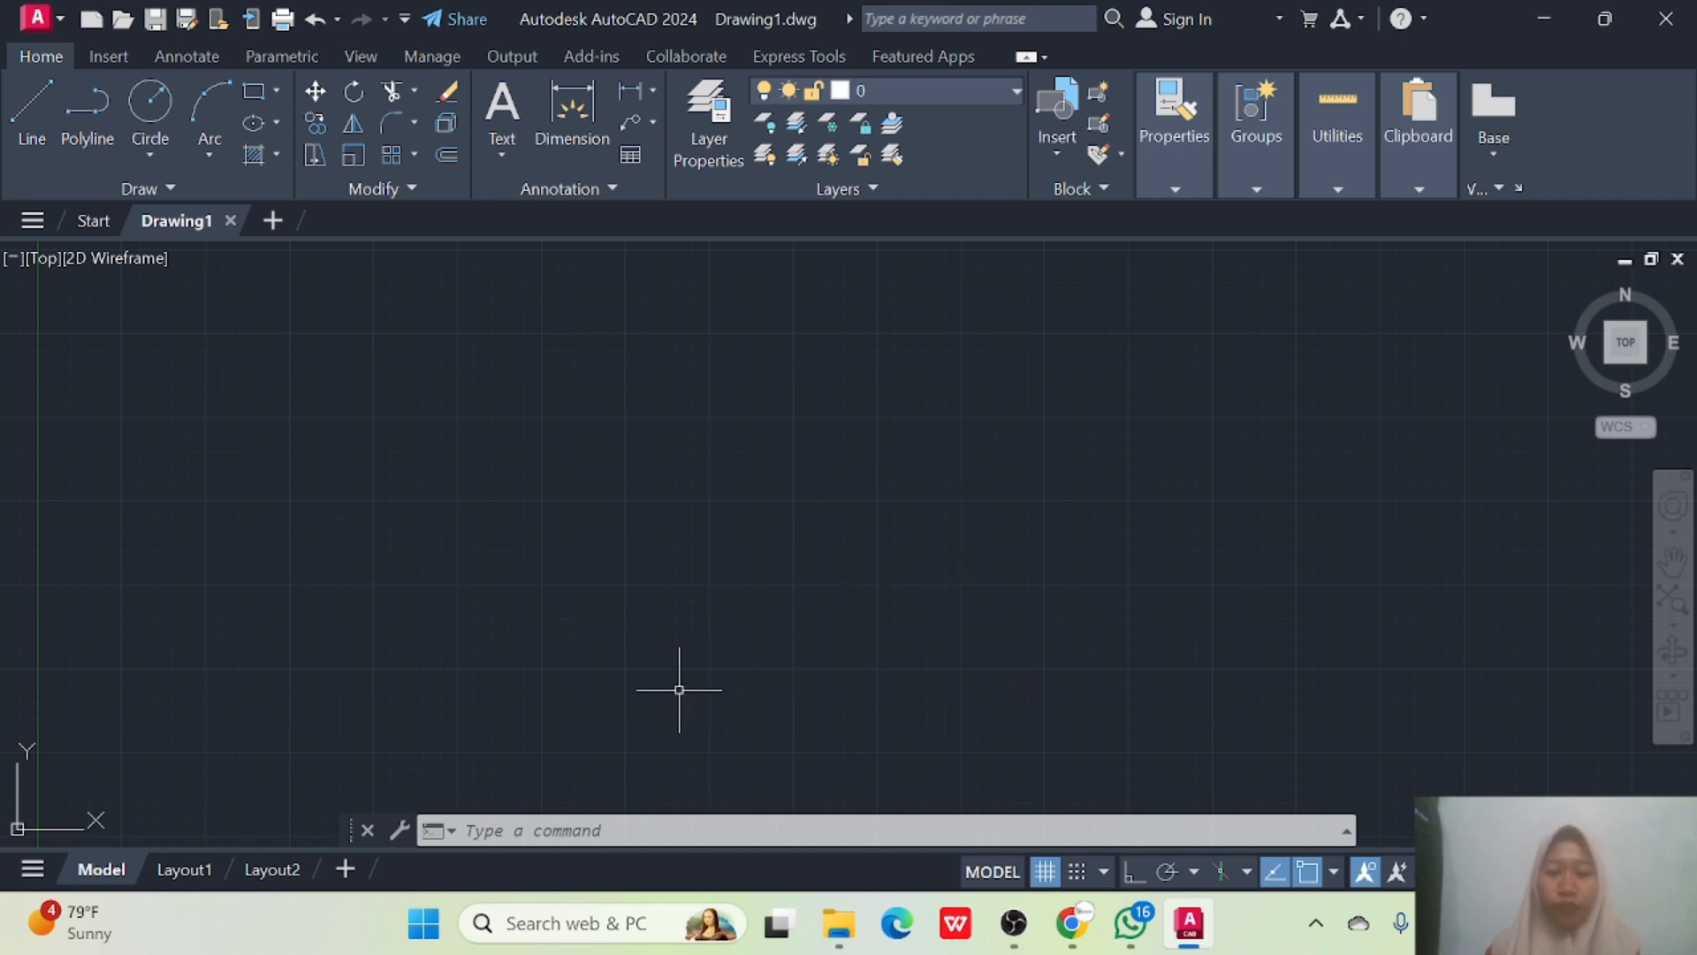
Set the drawing units to a length precision of 0.00 and an insertion scale in centimeters.
click(603, 827)
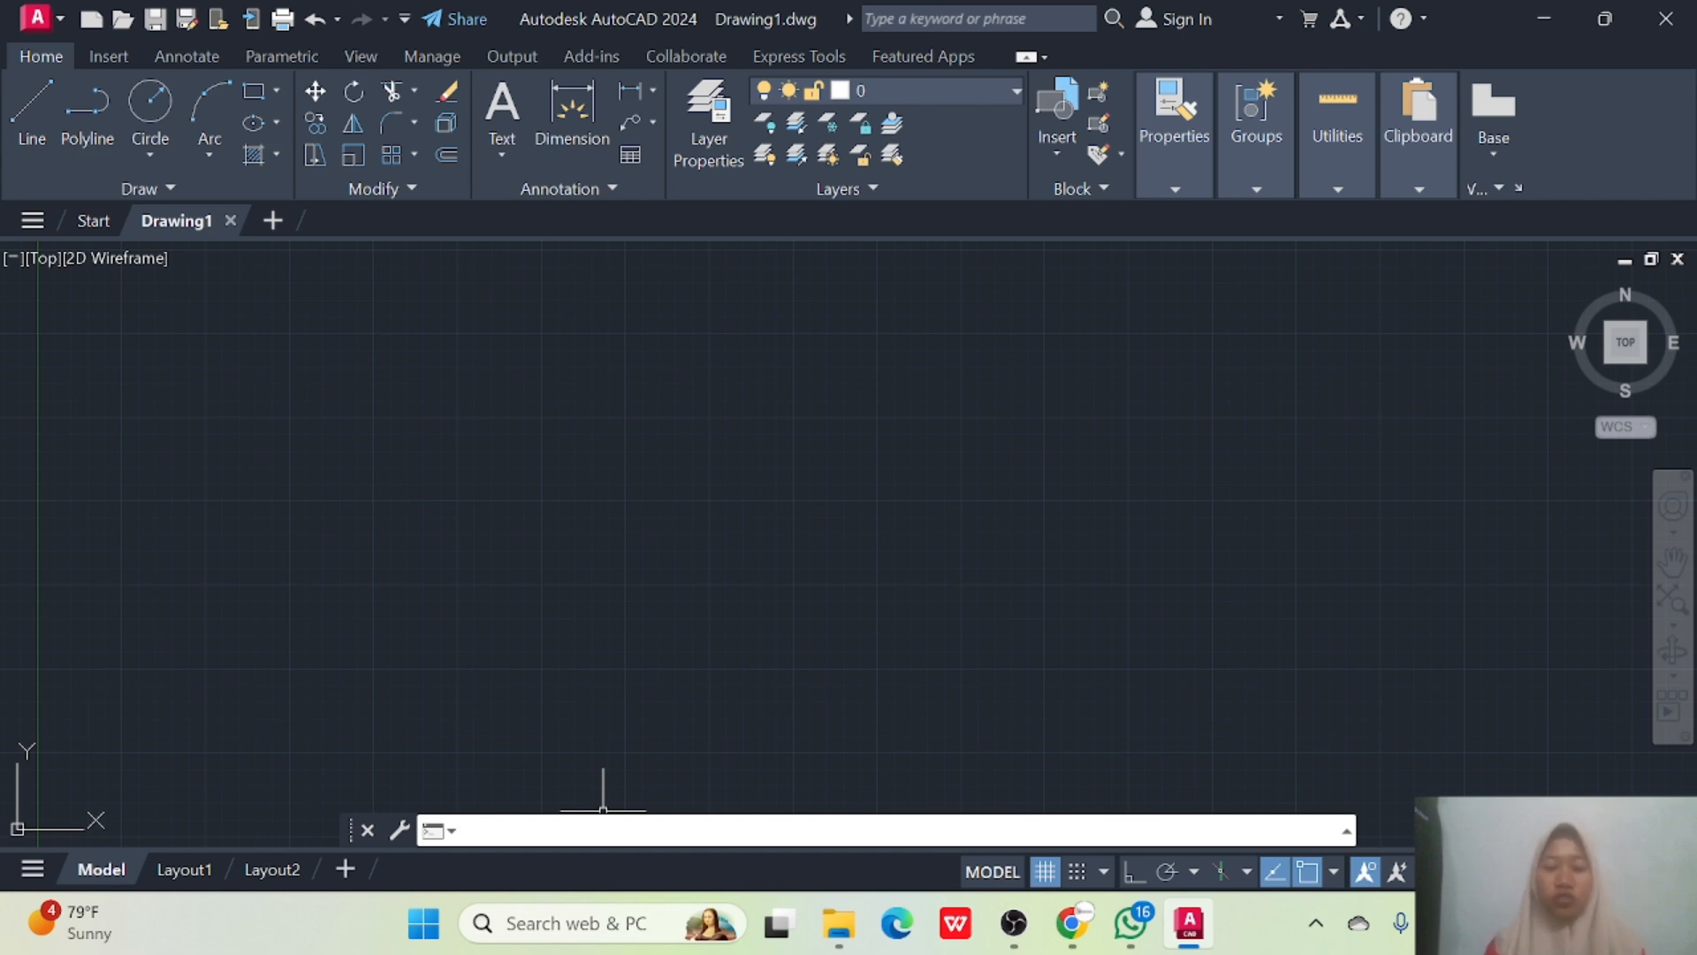
text(u)
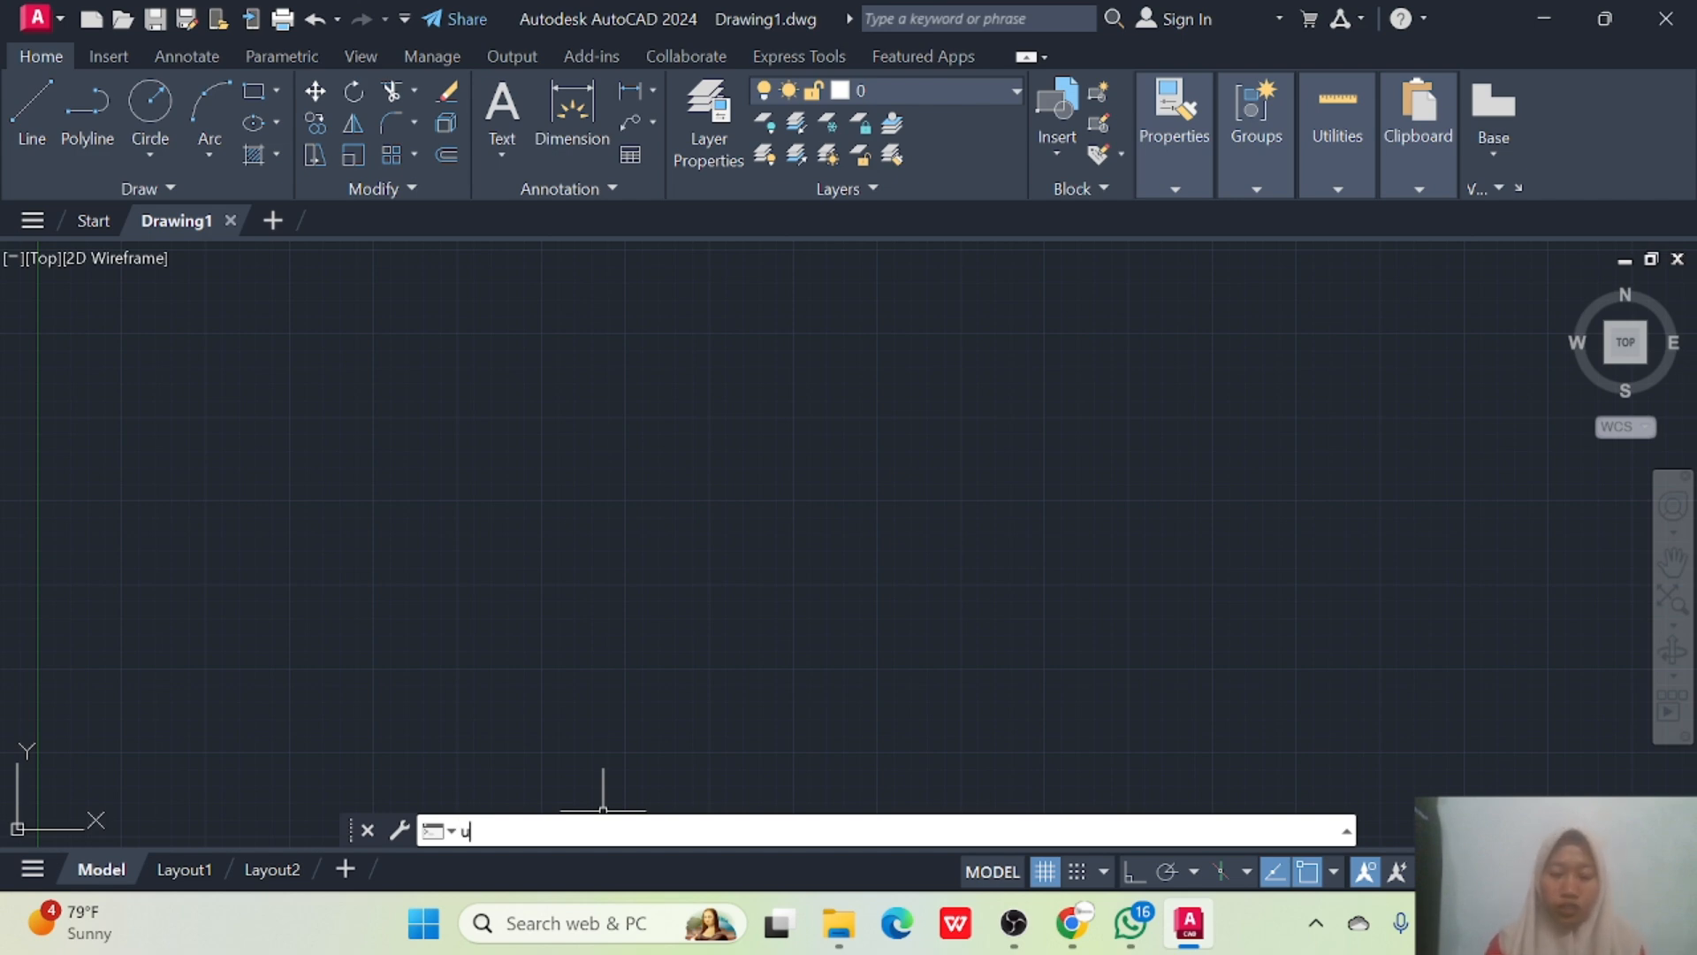
text(ni)
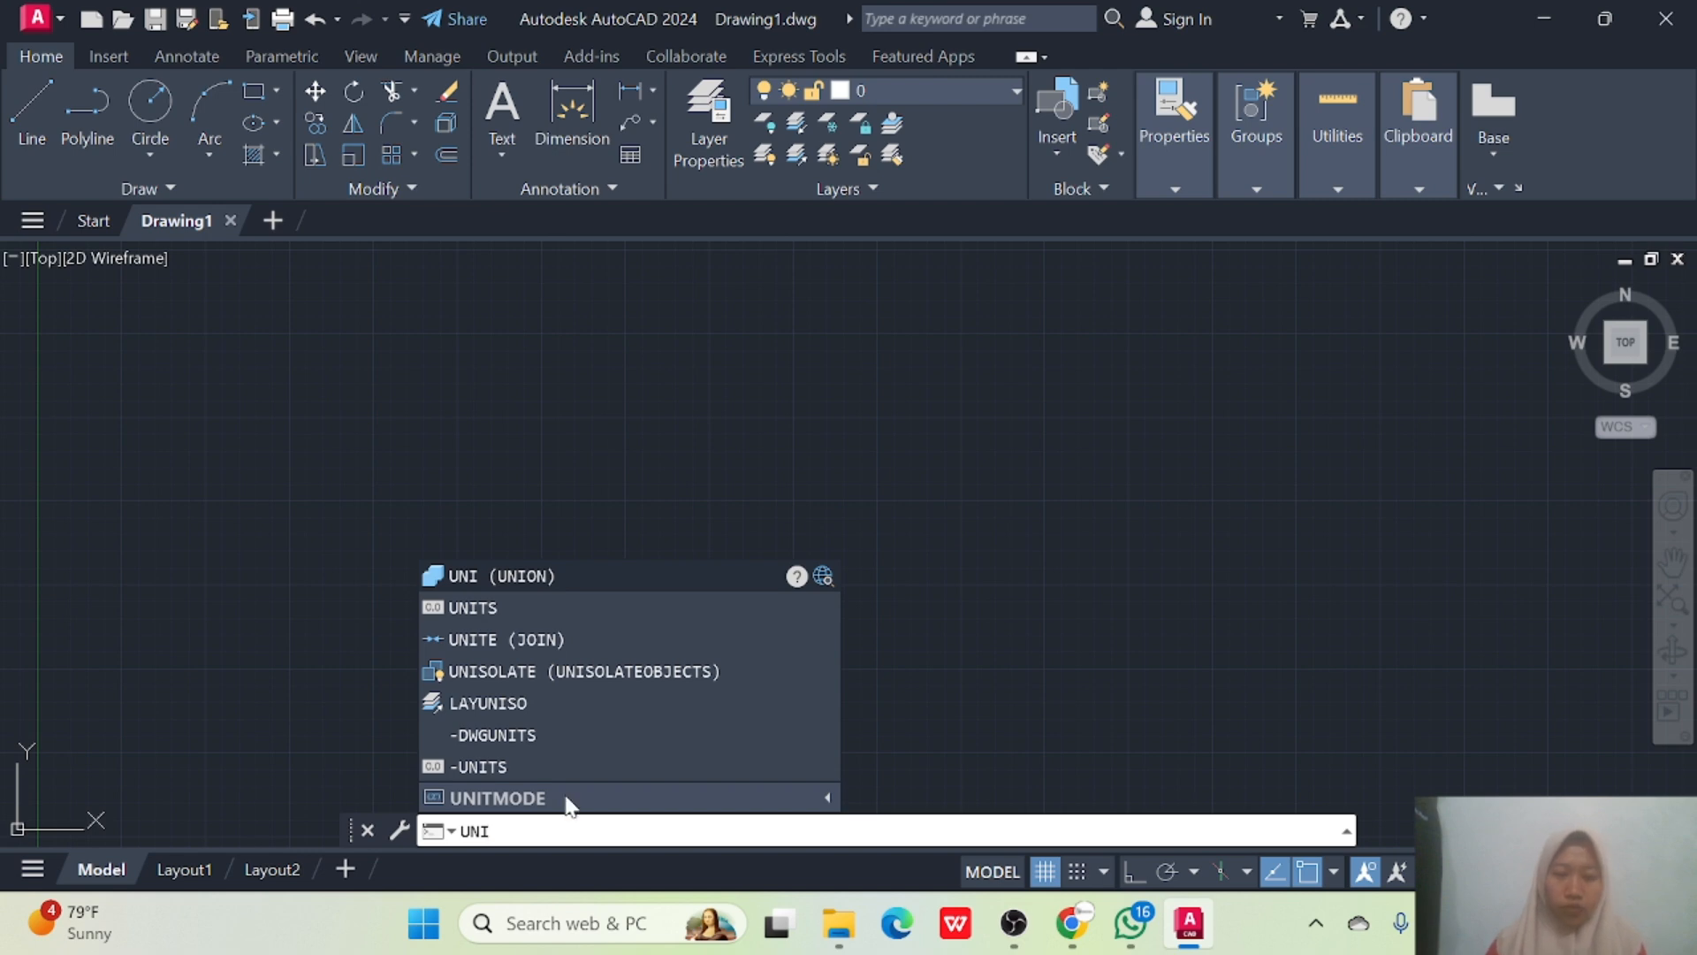
click(537, 610)
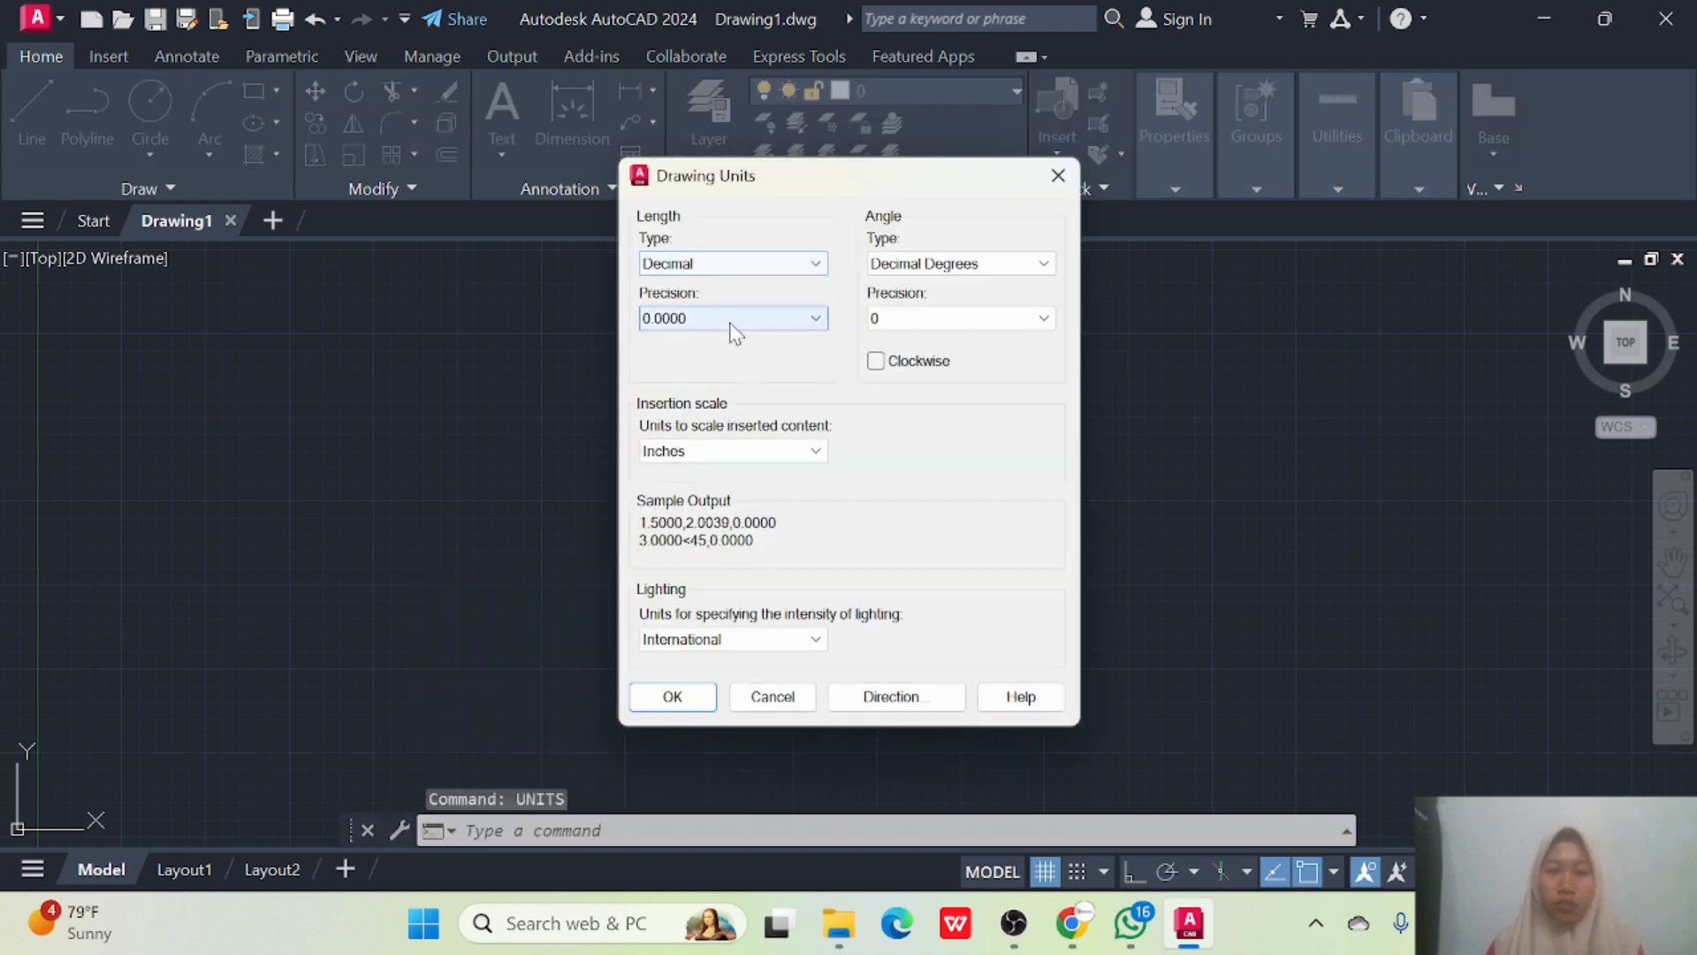
click(812, 318)
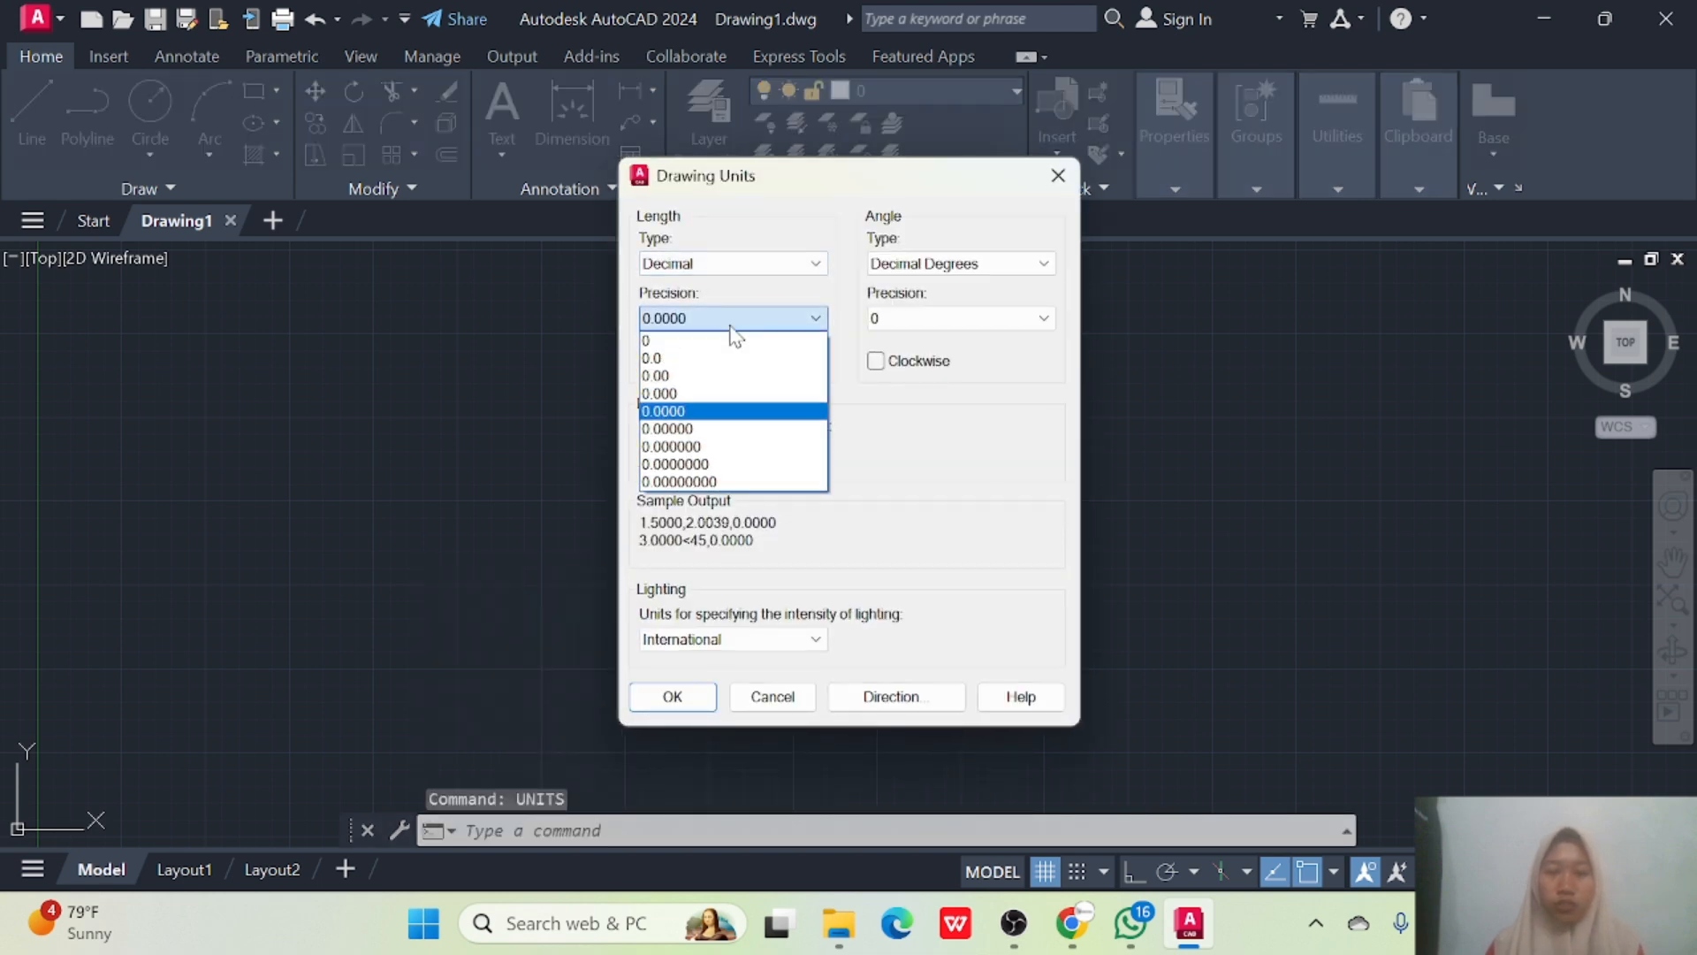
click(704, 376)
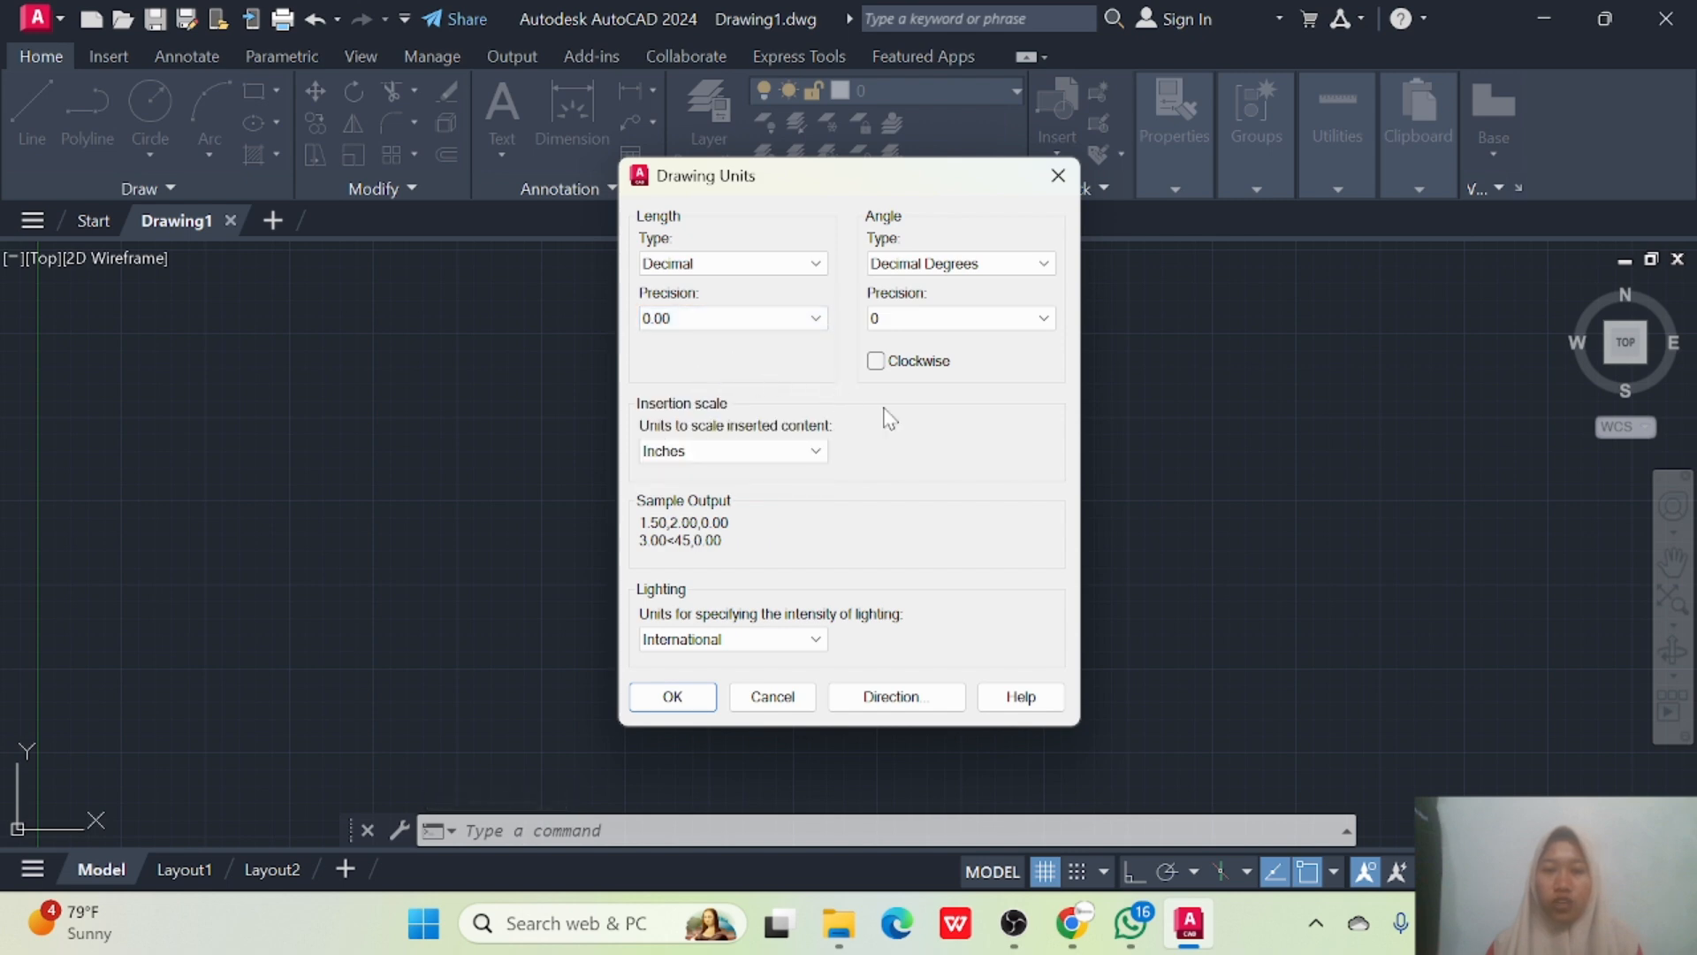
click(800, 451)
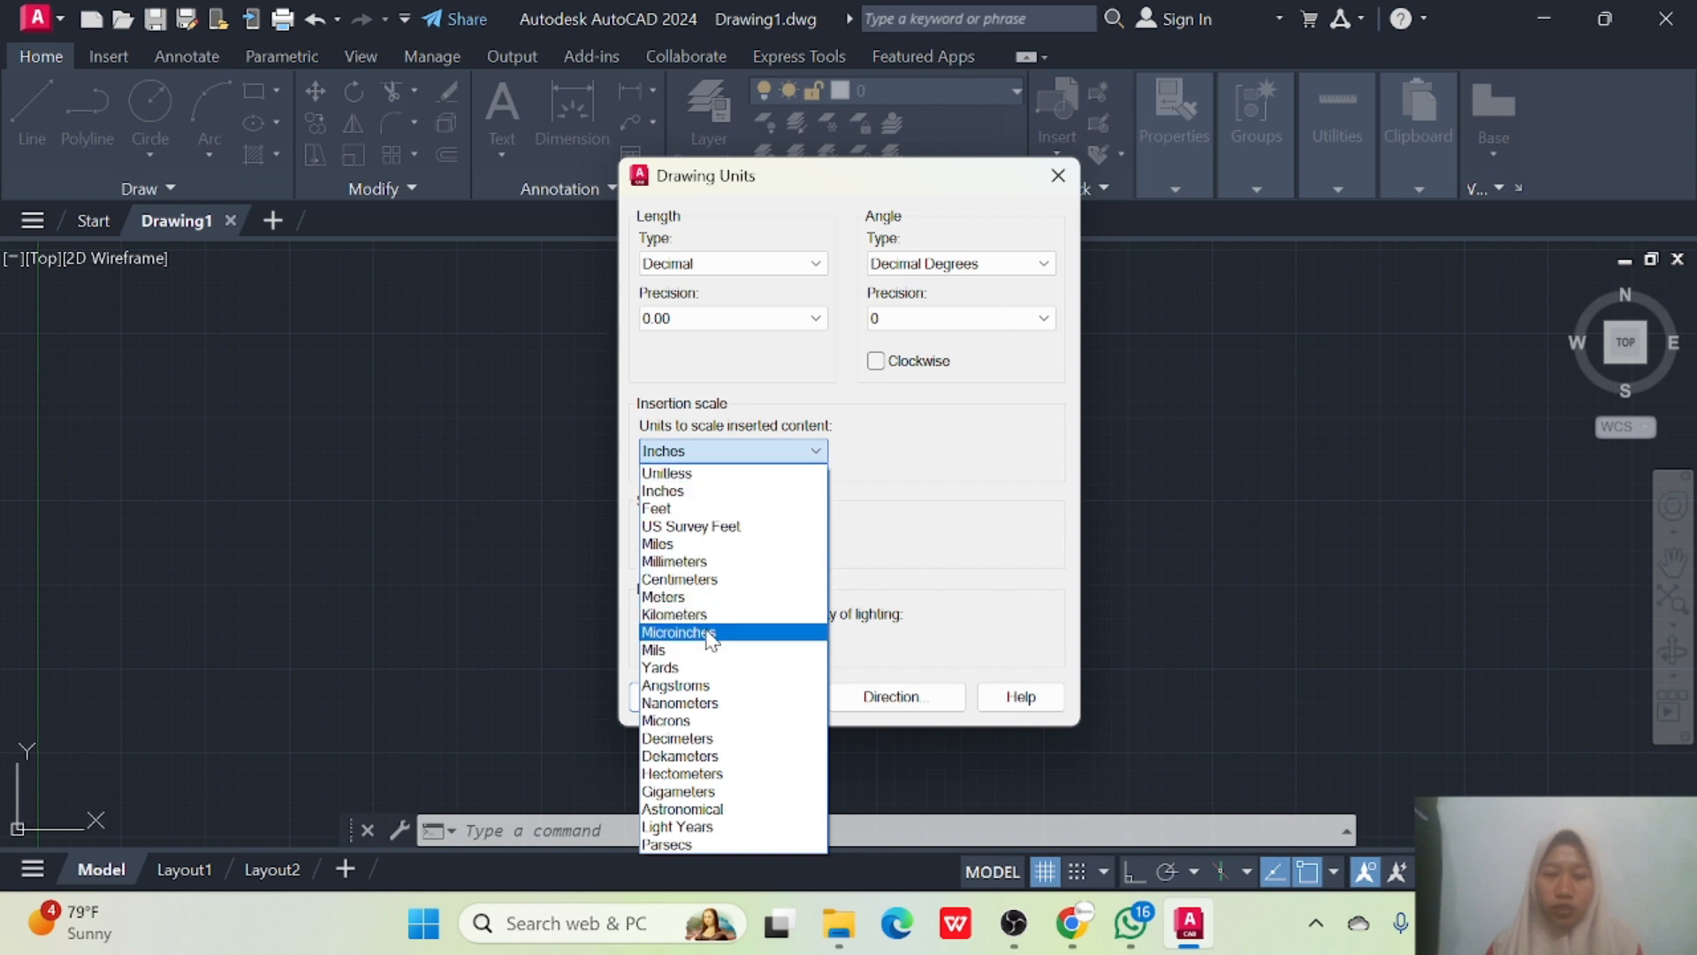
click(704, 580)
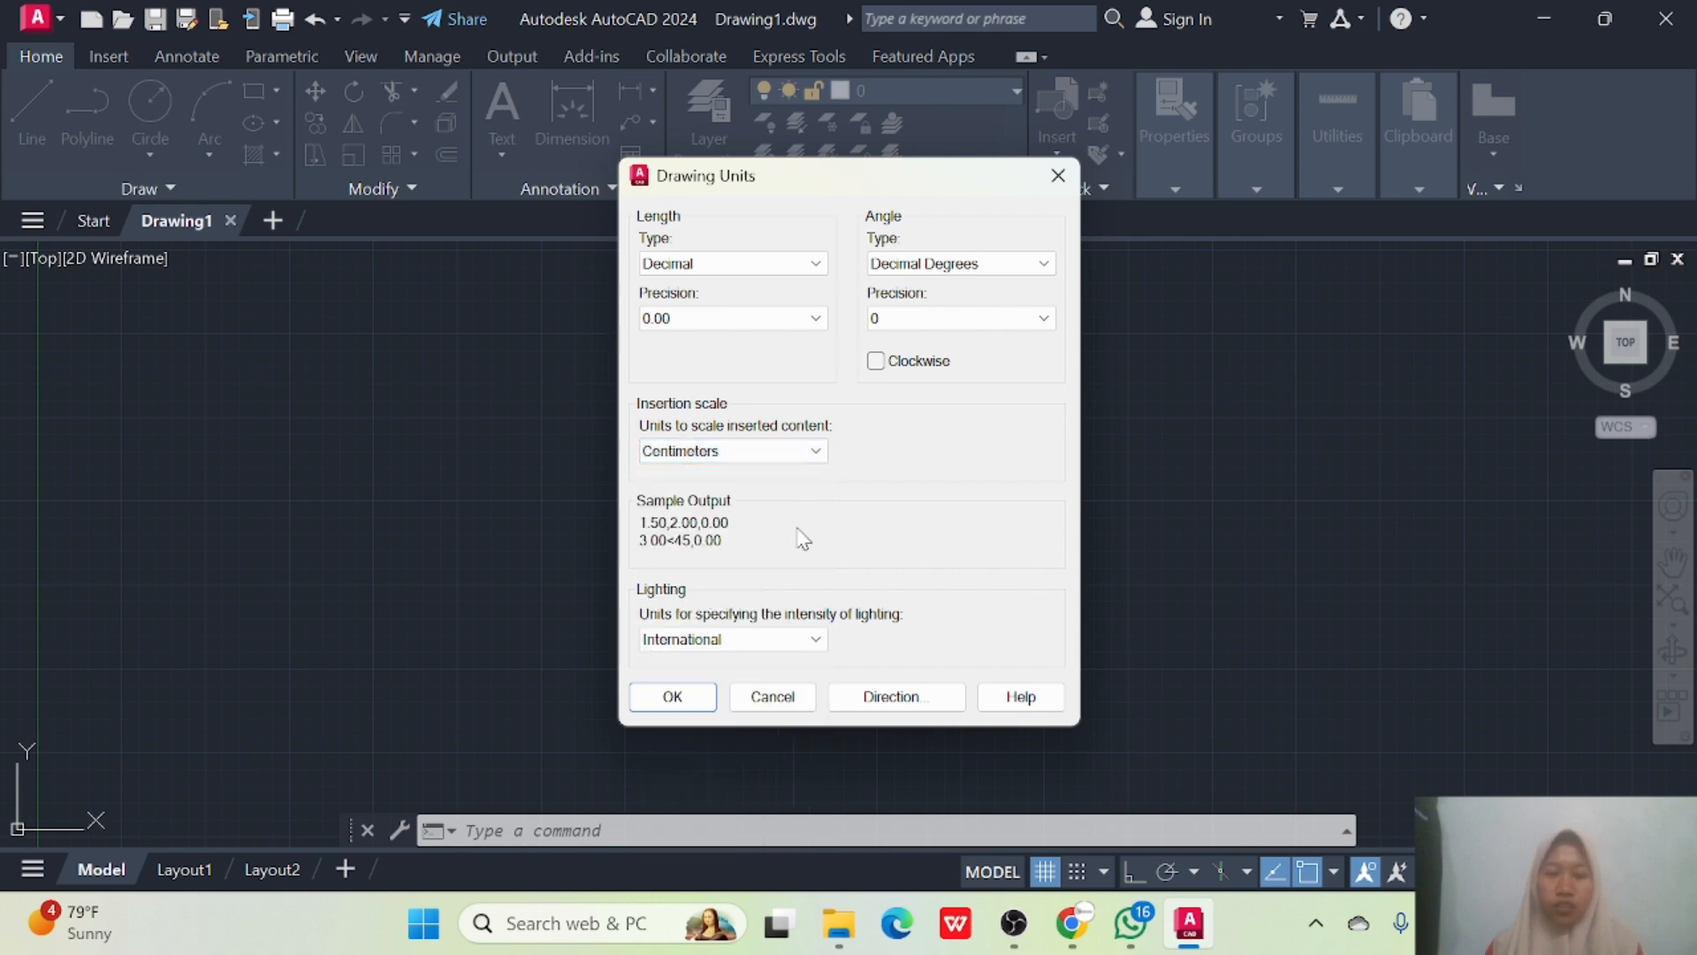
click(697, 694)
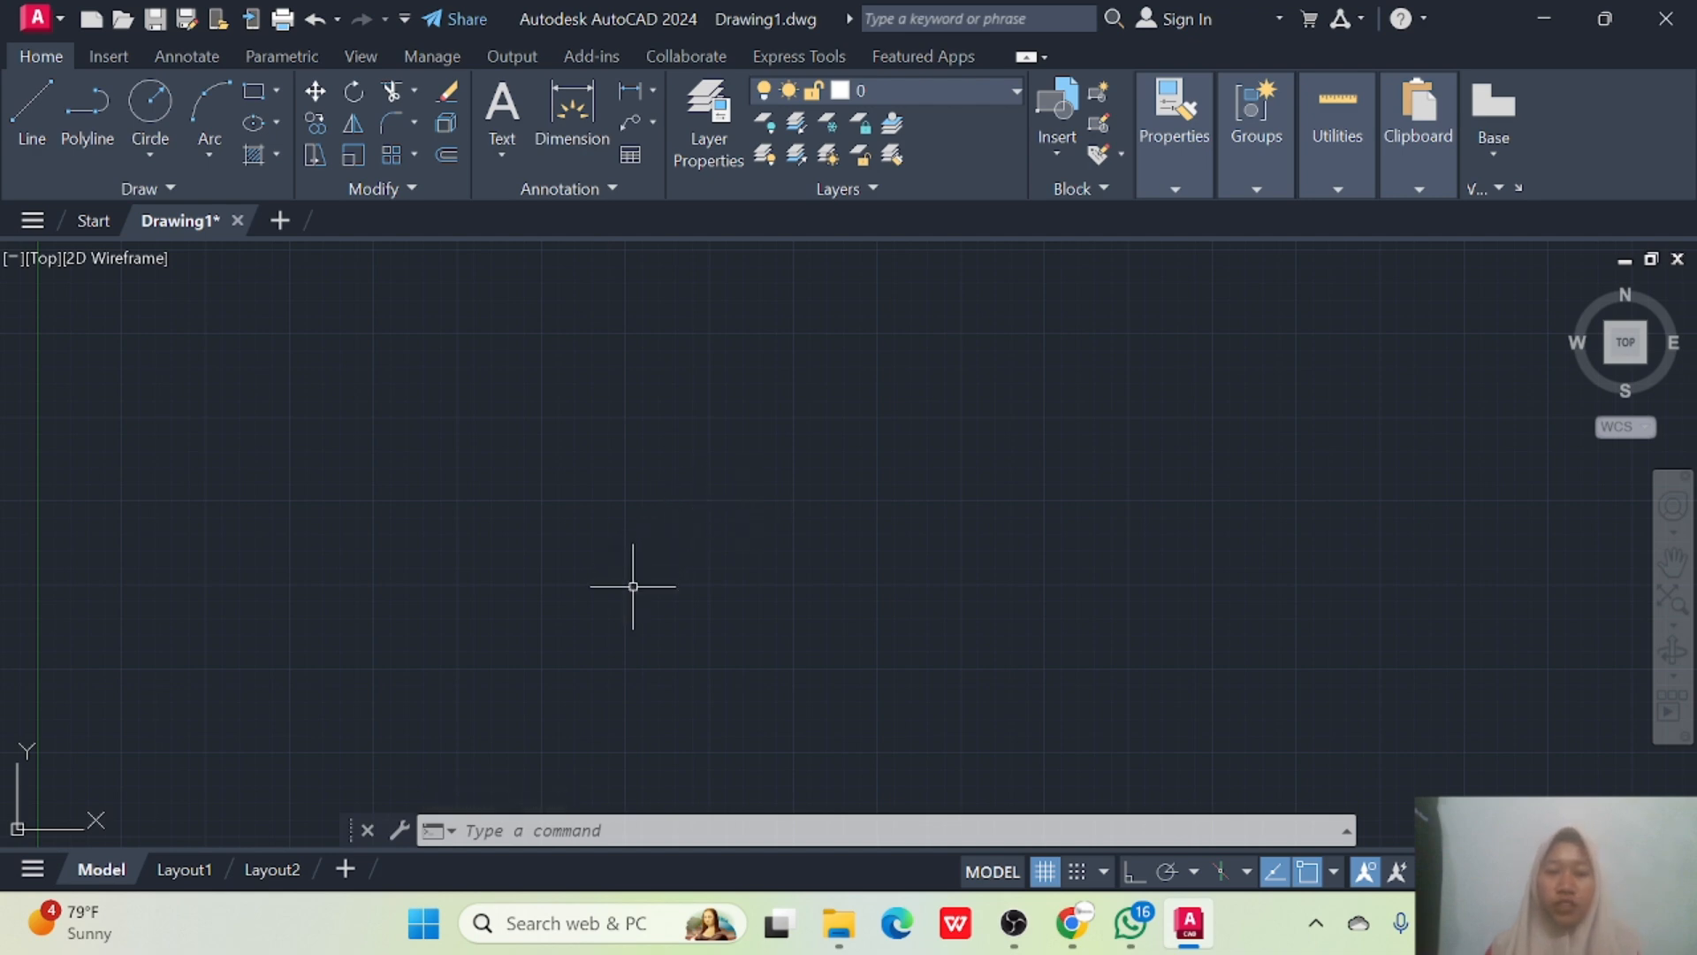
click(34, 115)
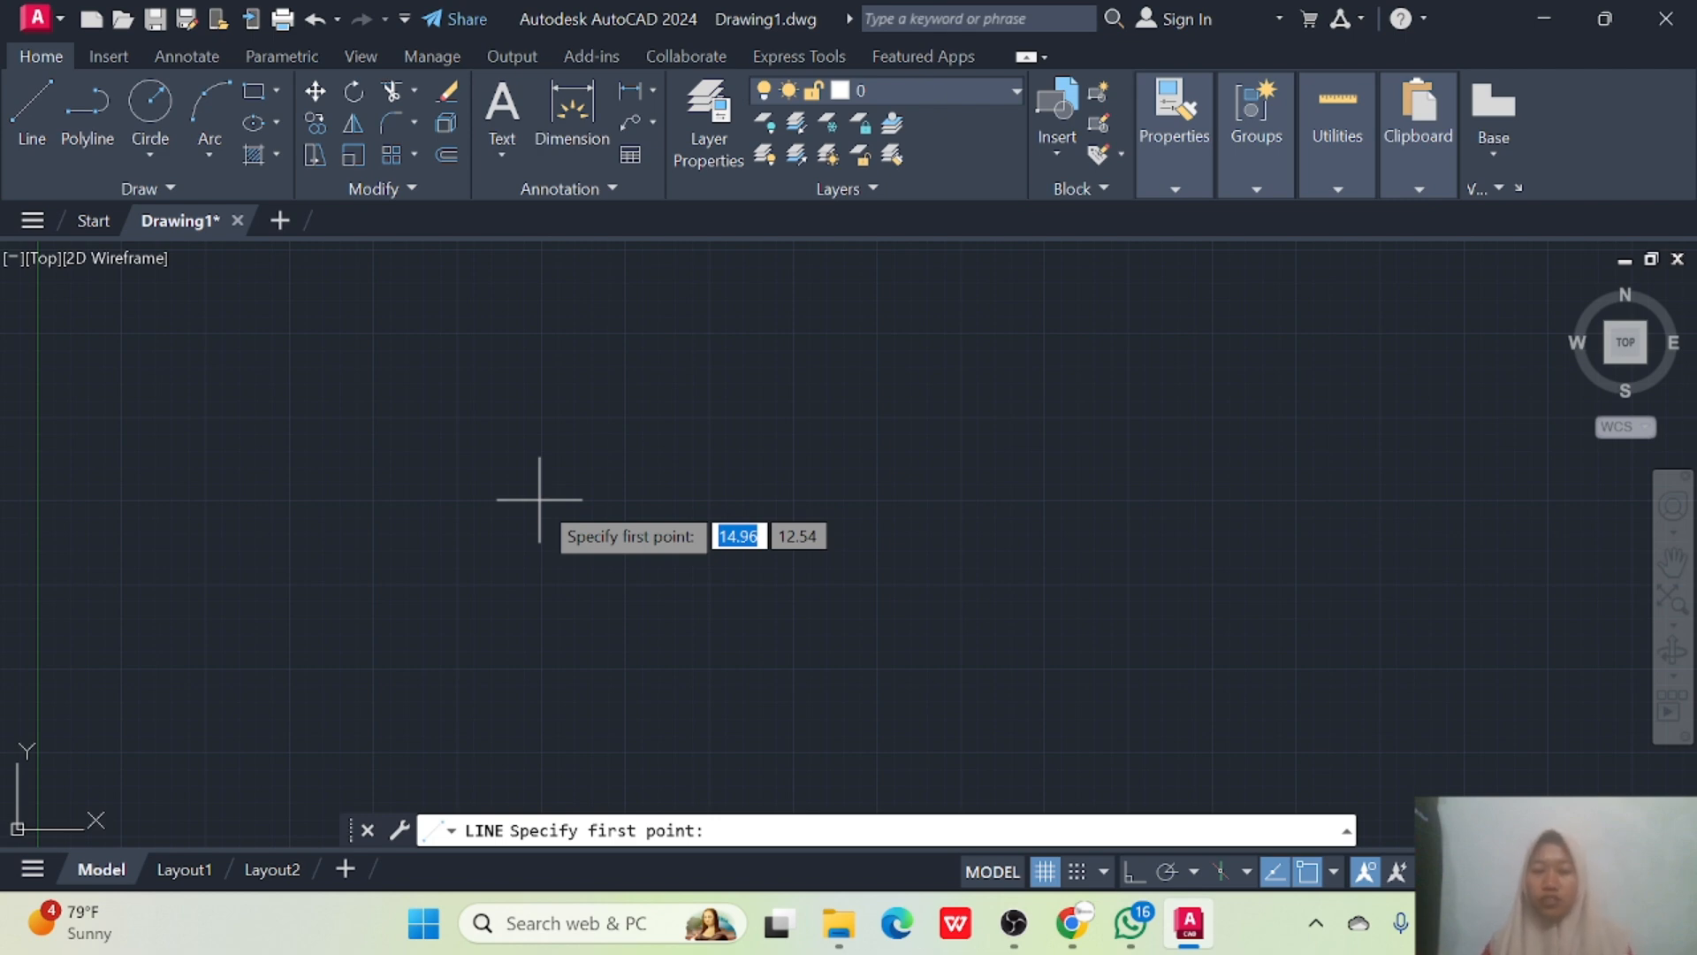
click(539, 499)
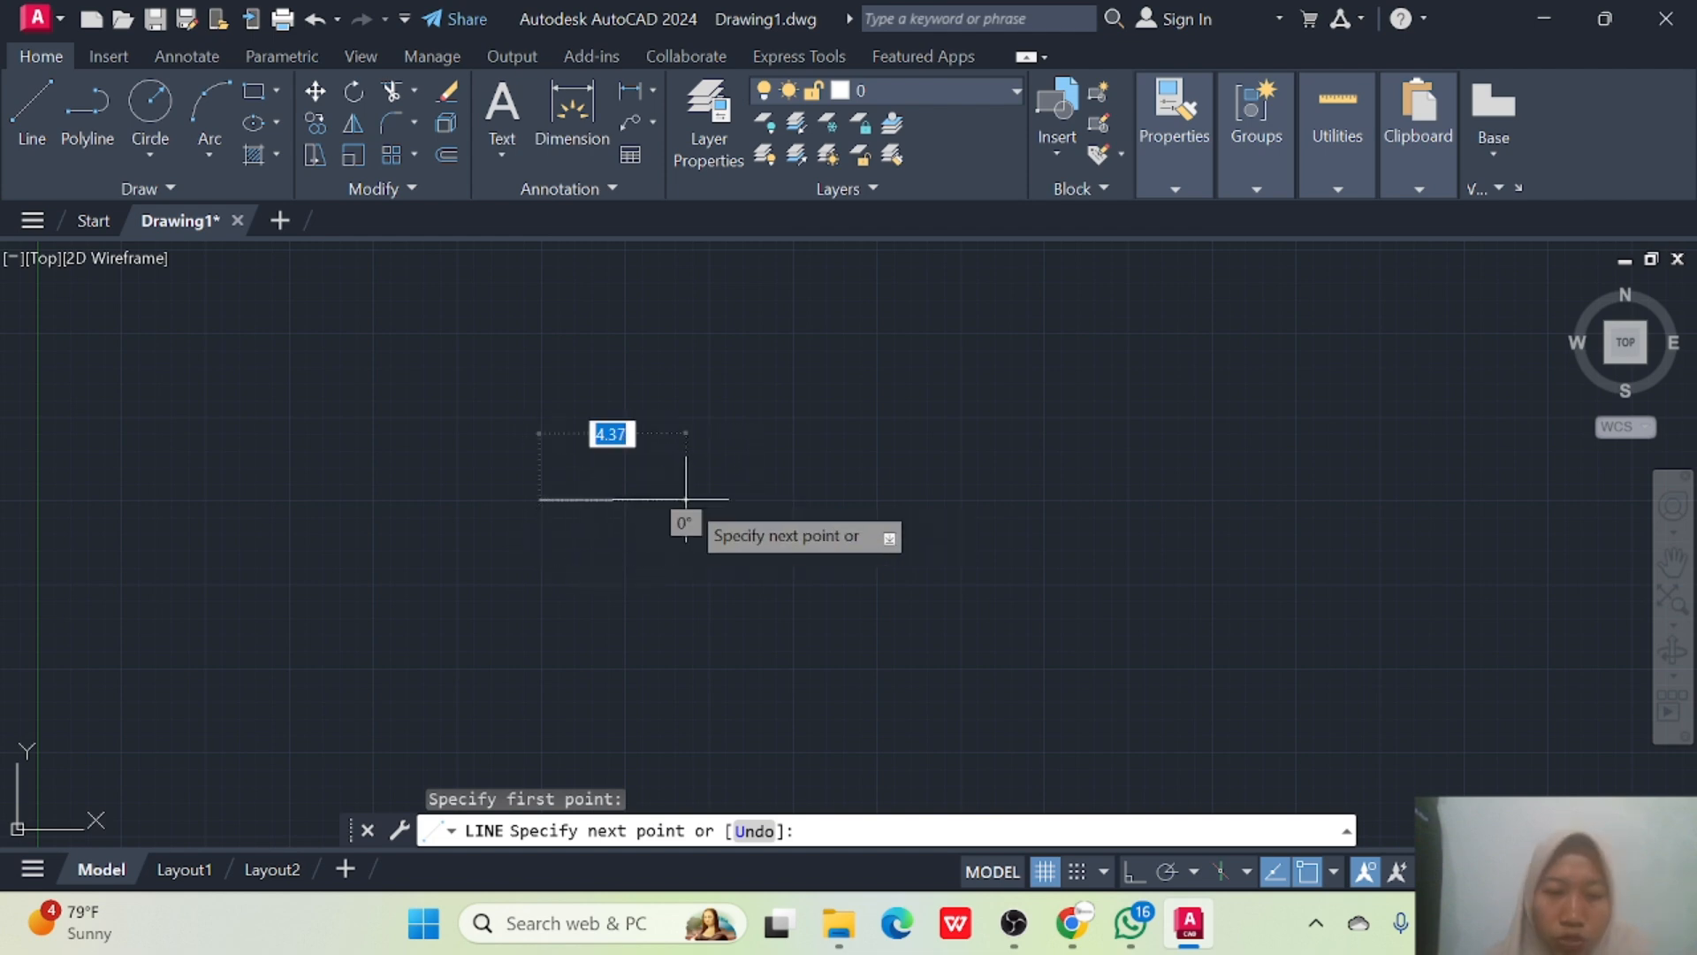
key(Escape)
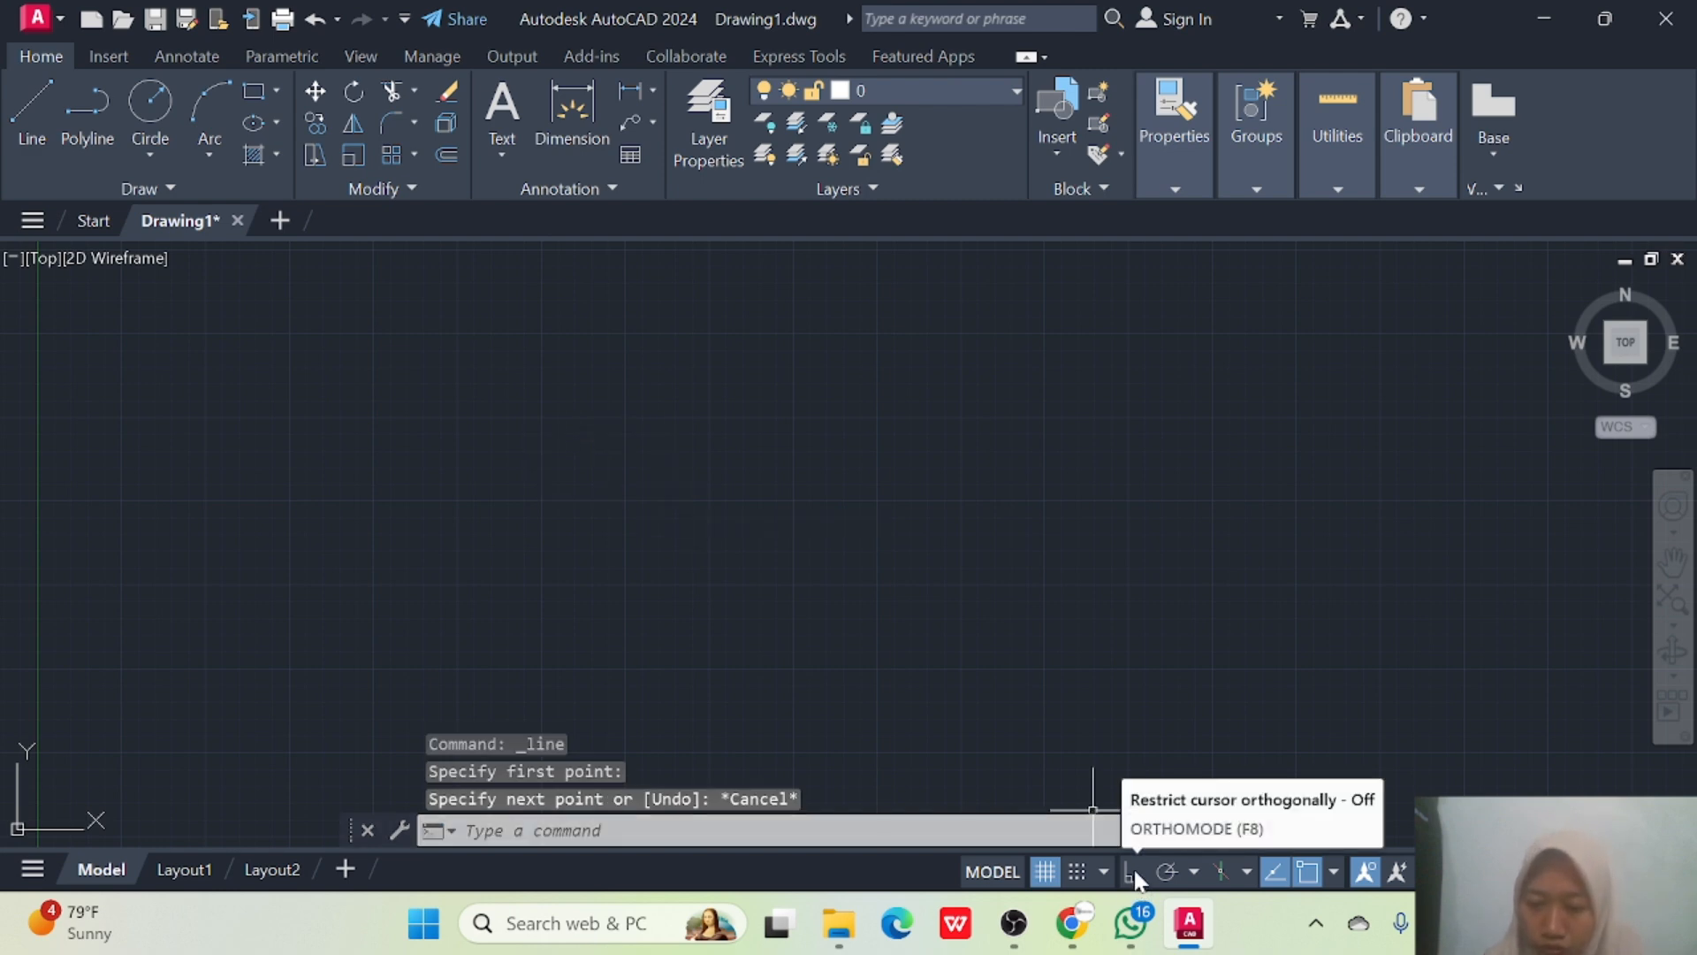
Turn on ortho mode and draw a horizontal line 9.4 units long in the middle of the drawing area.
click(1135, 873)
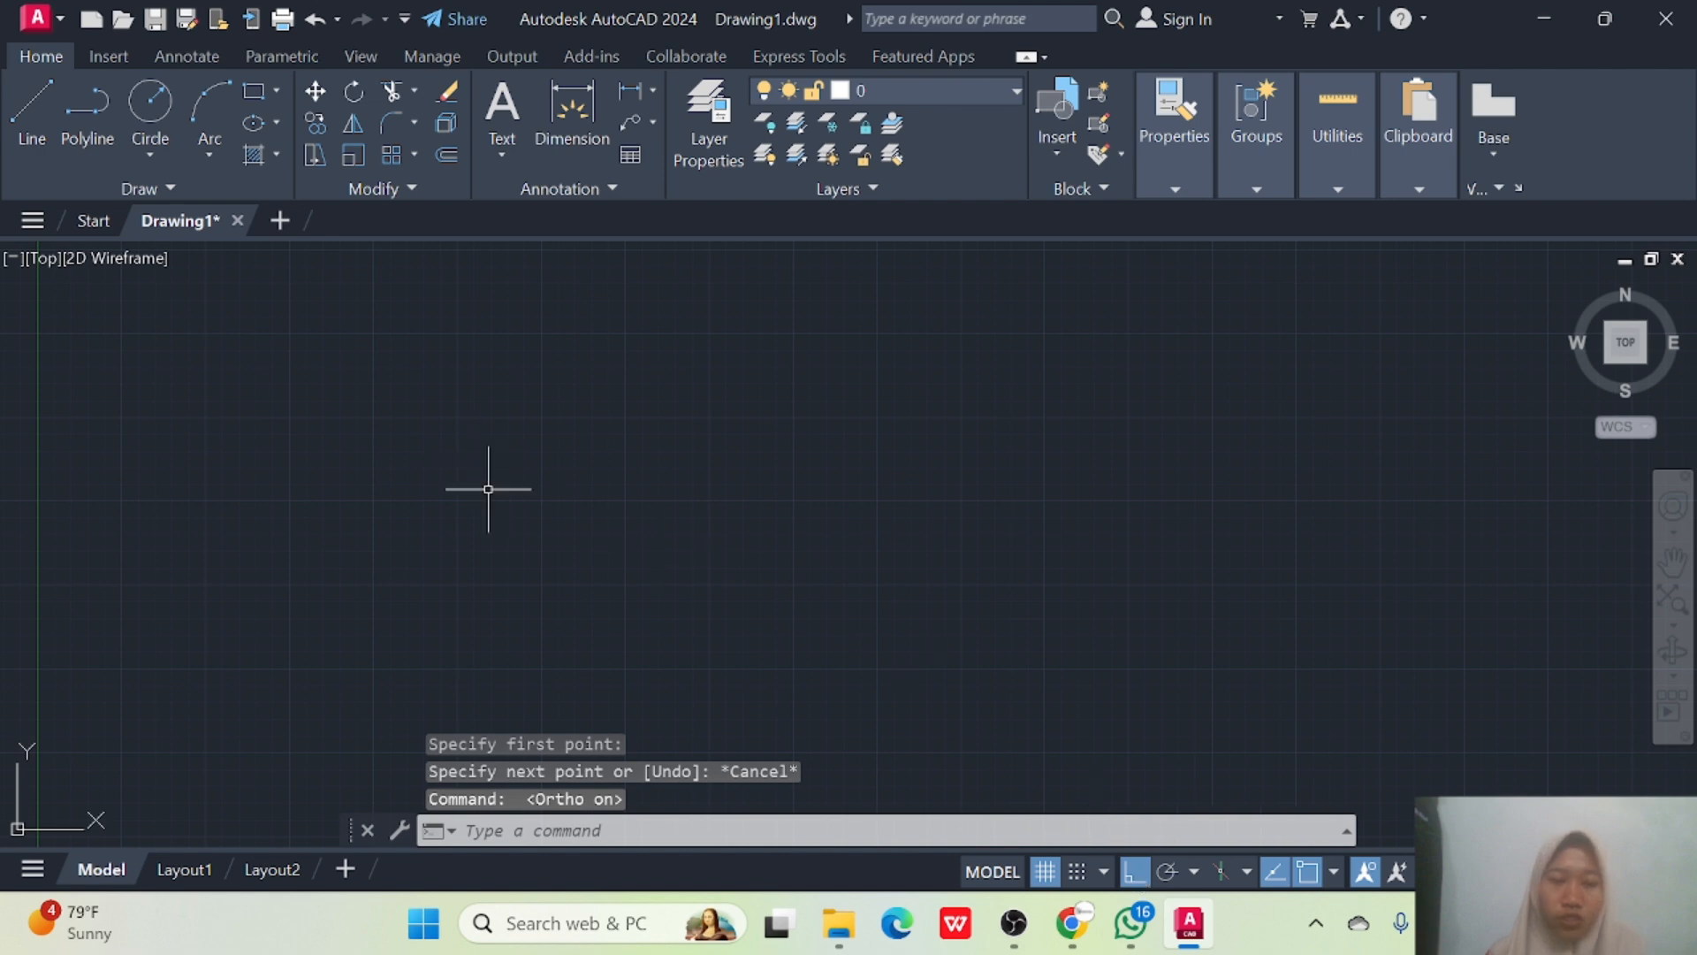
click(32, 113)
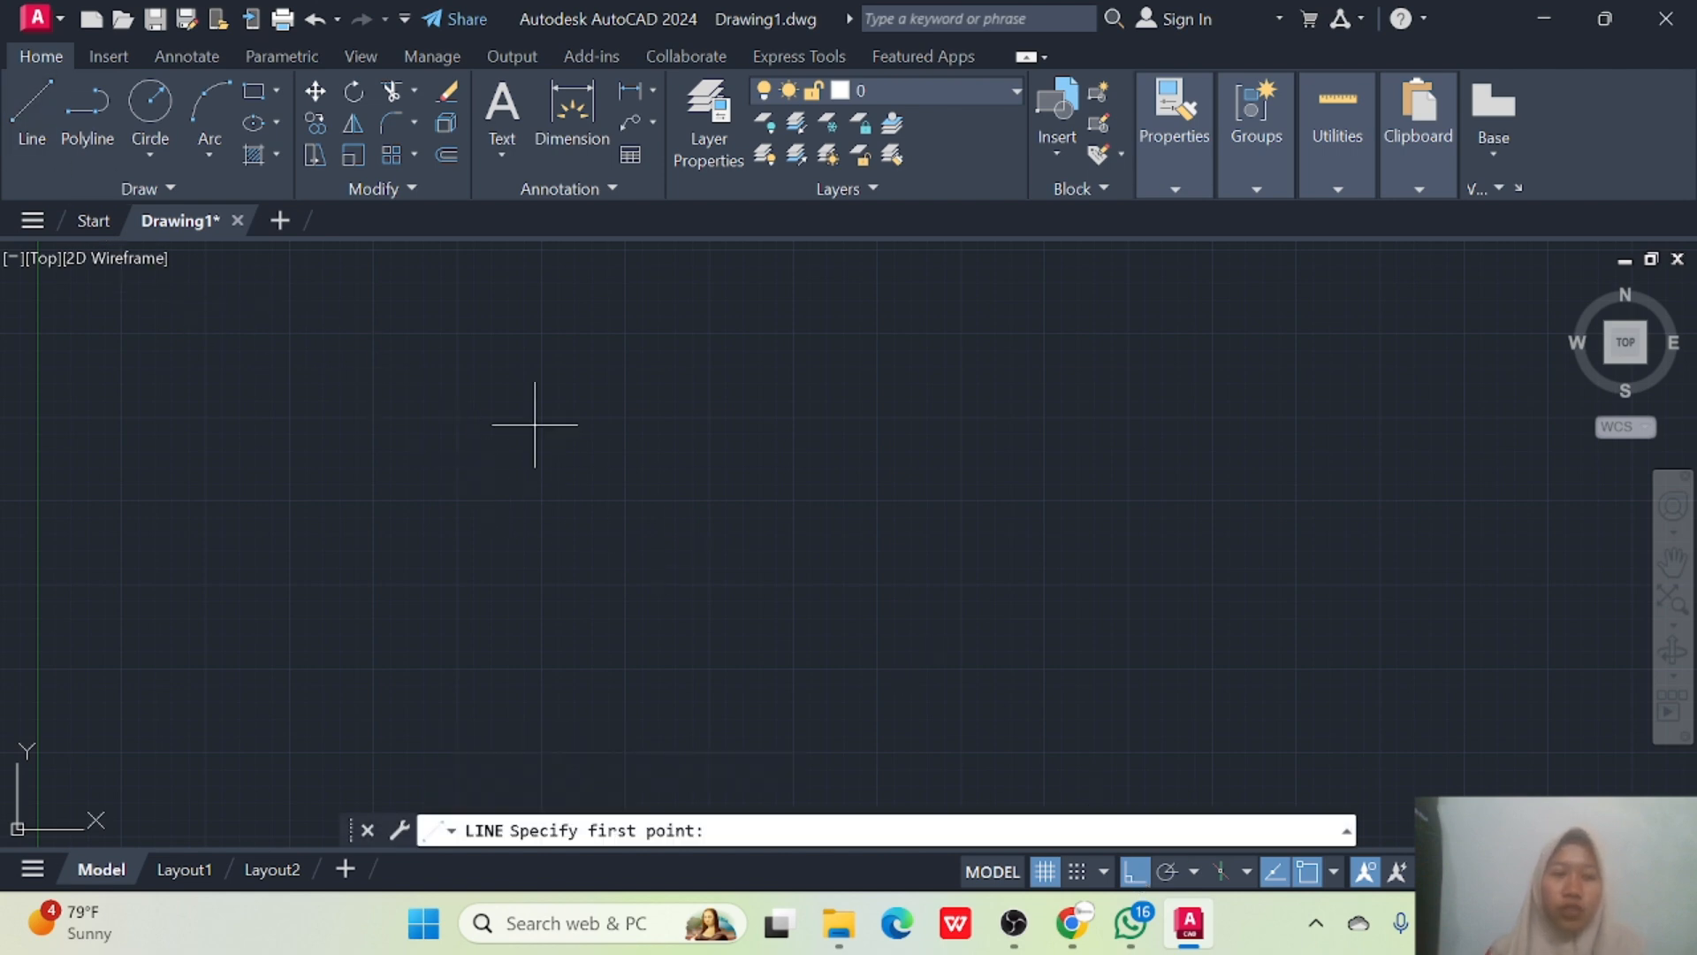
click(549, 498)
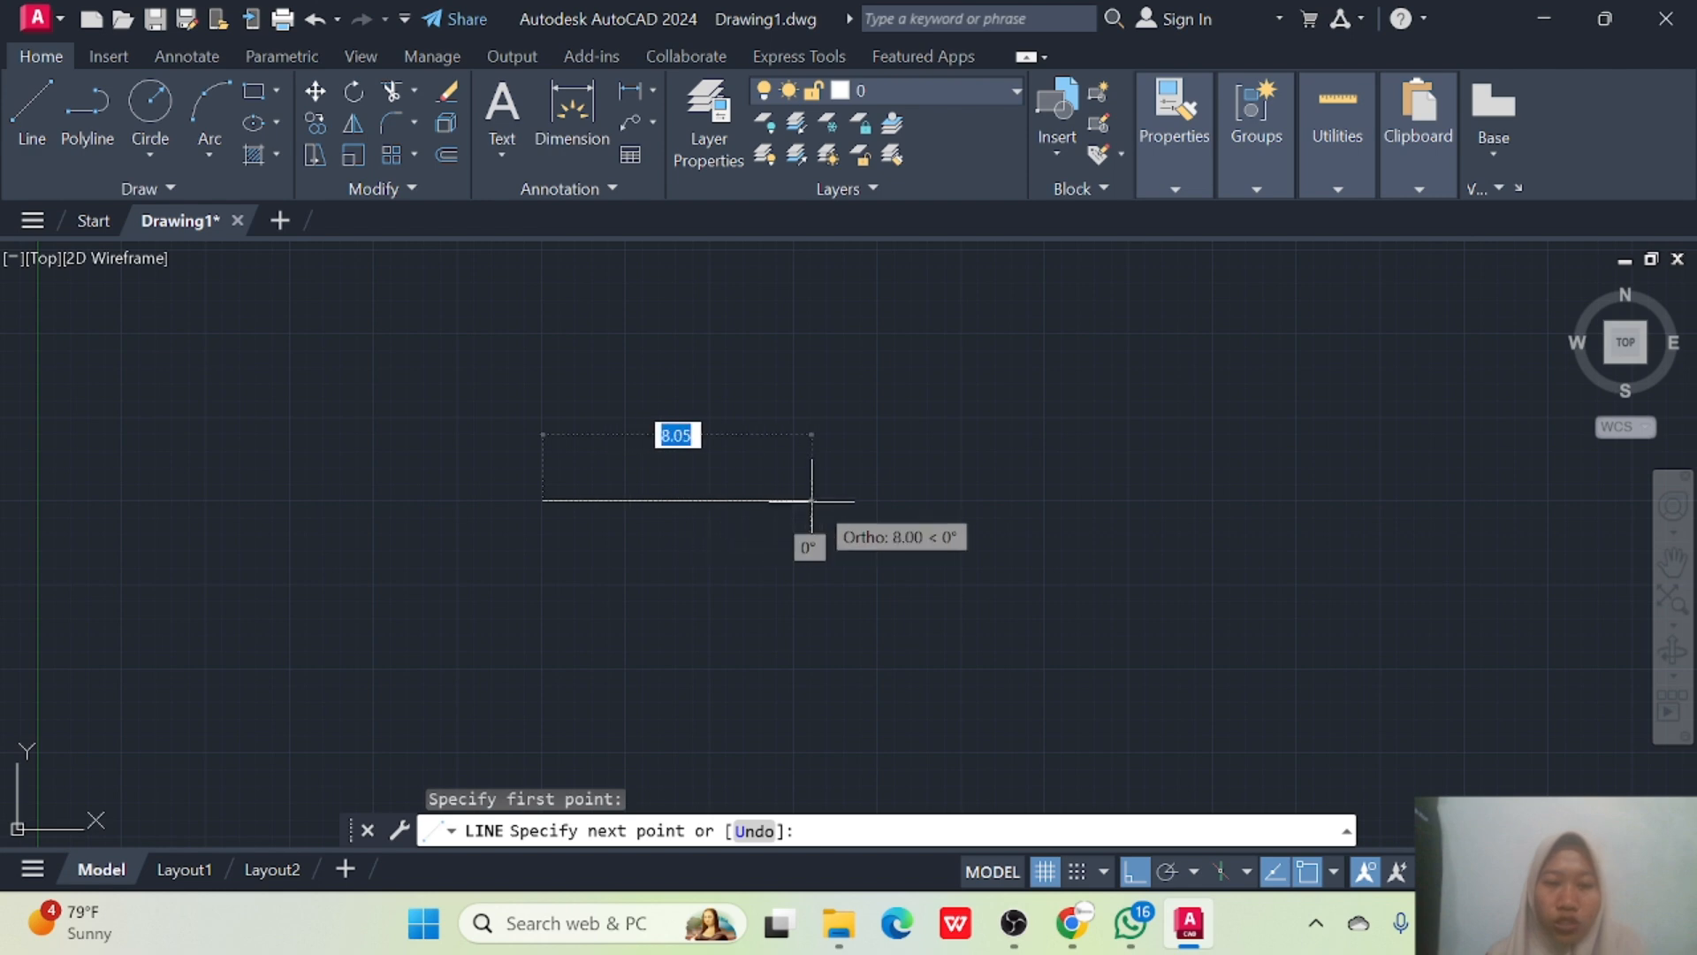
key(Escape)
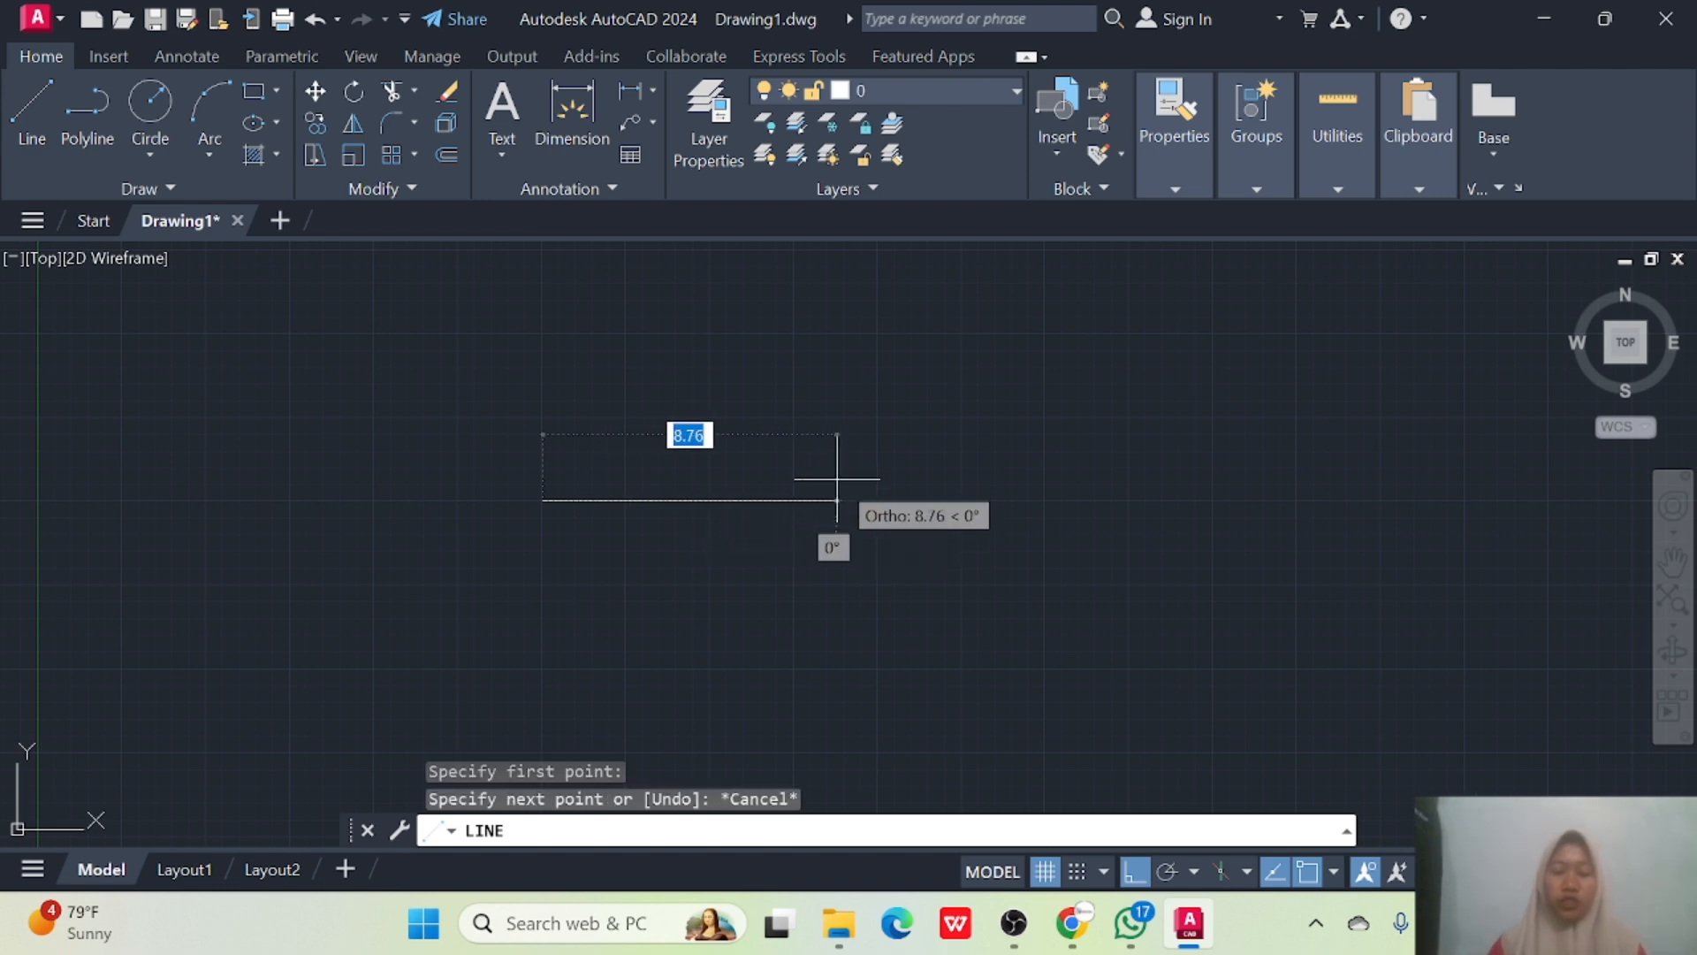
text(9.4)
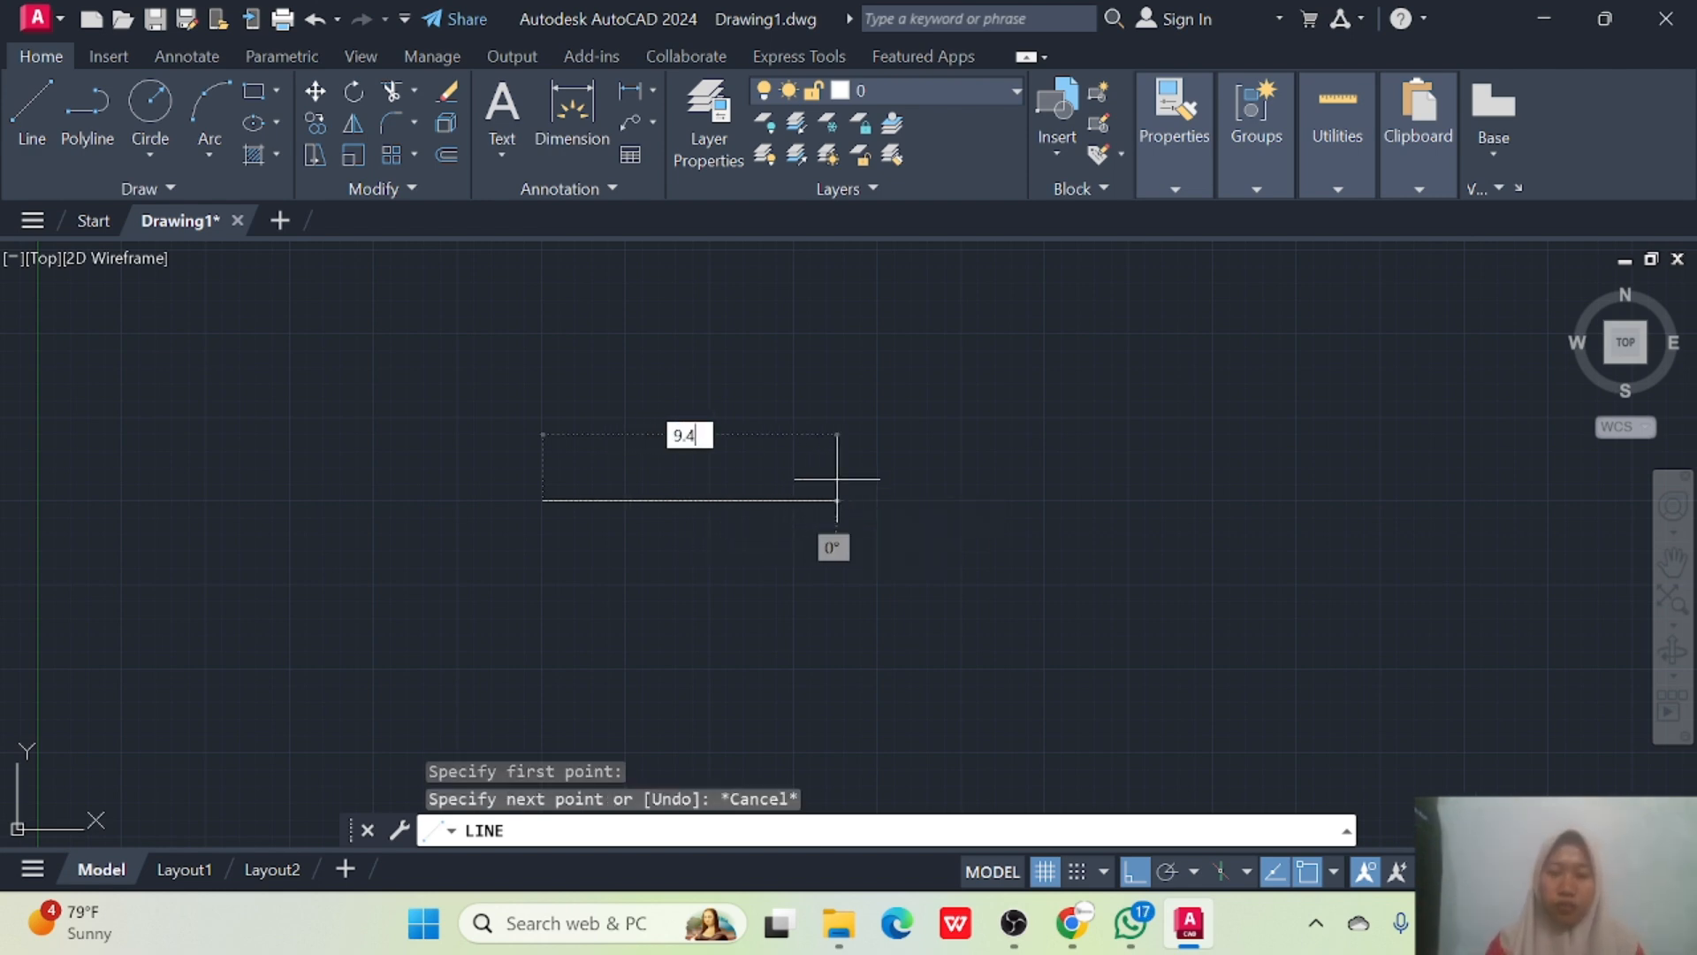
key(Return)
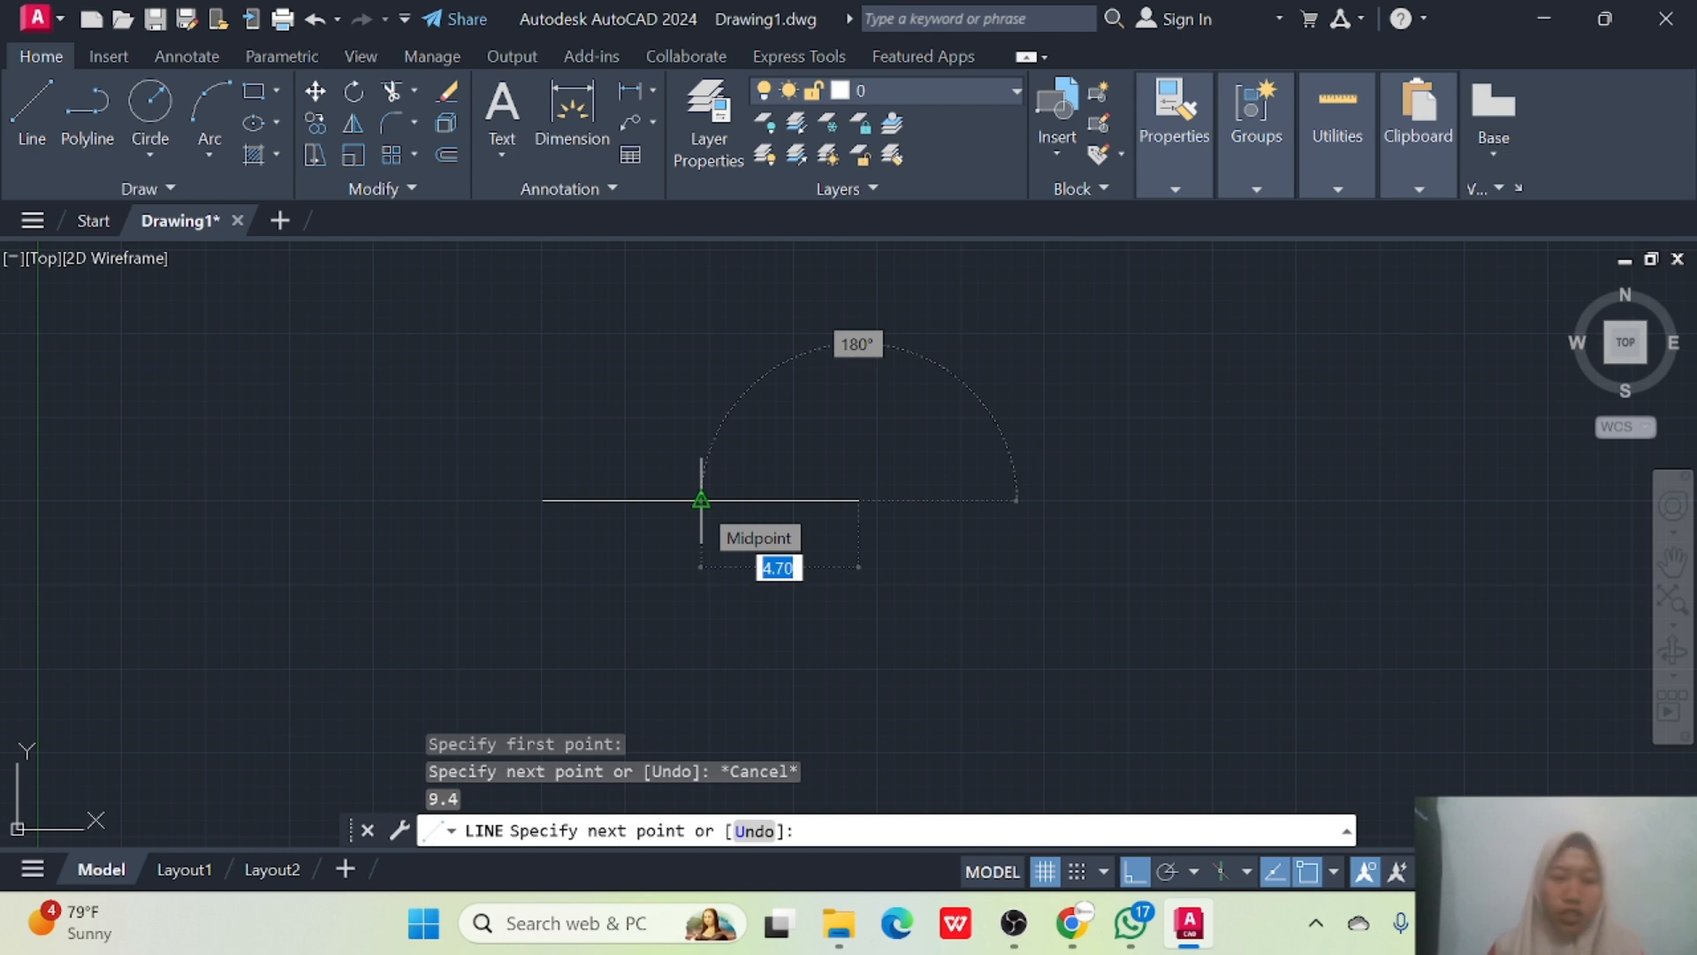
Continue from the horizontal line's midpoint with a vertical segment 3.8 units straight down.
click(701, 500)
text(3.8)
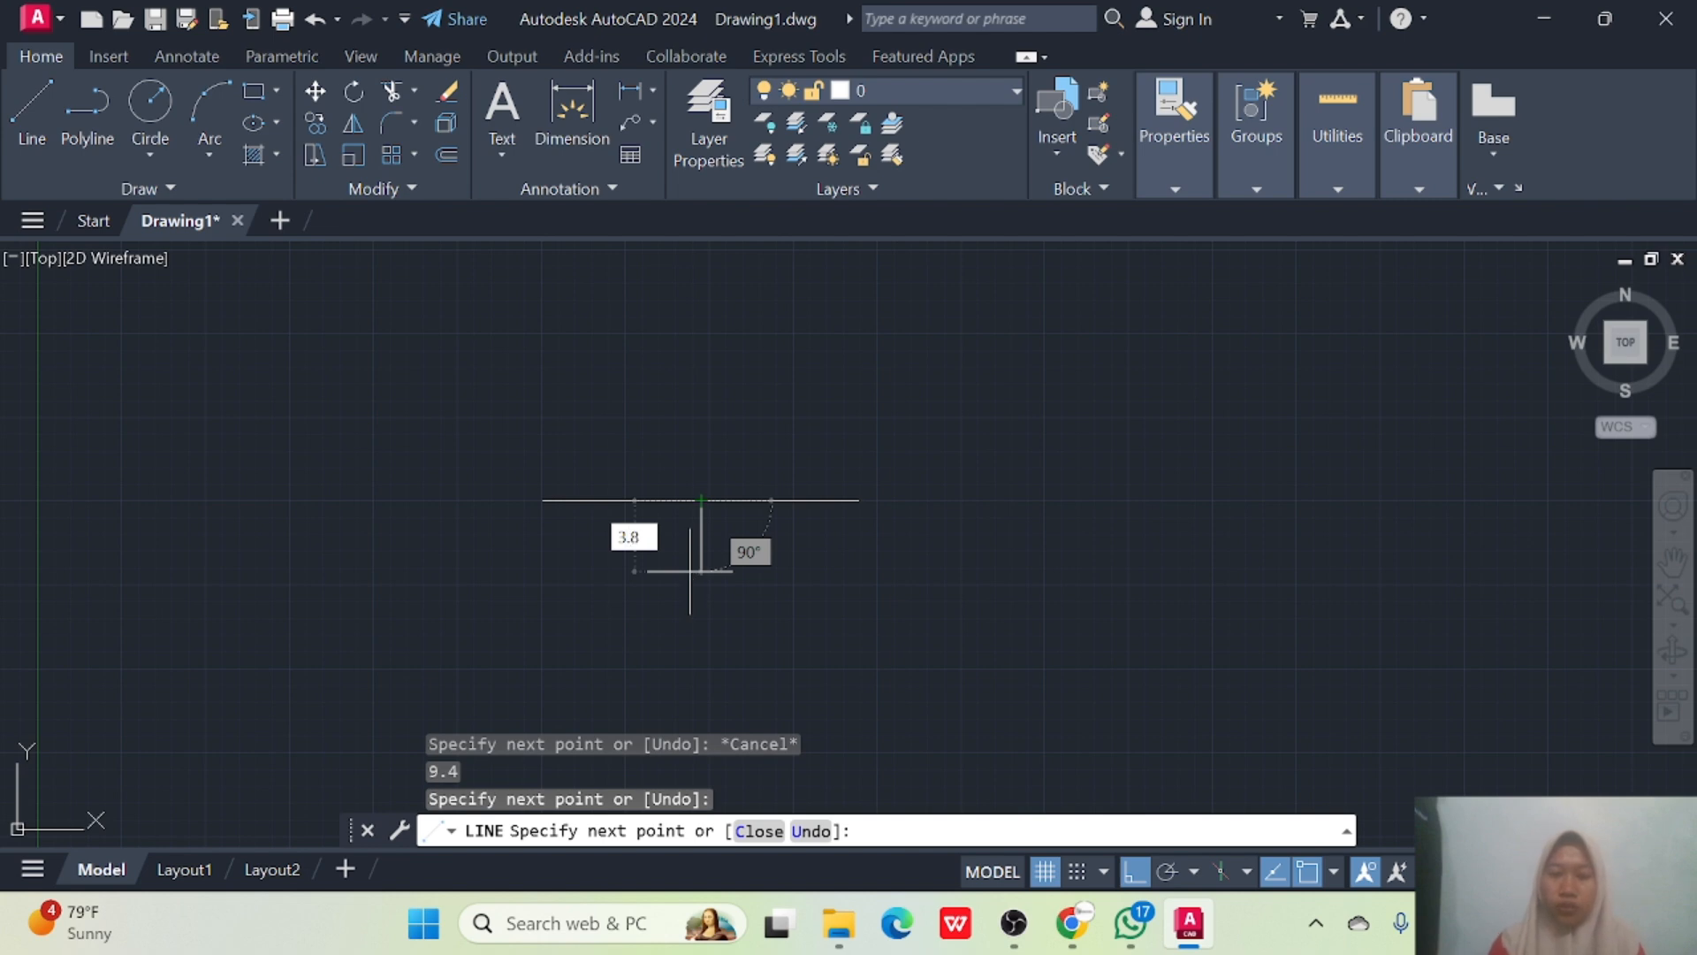
key(Return)
key(ctrl+z)
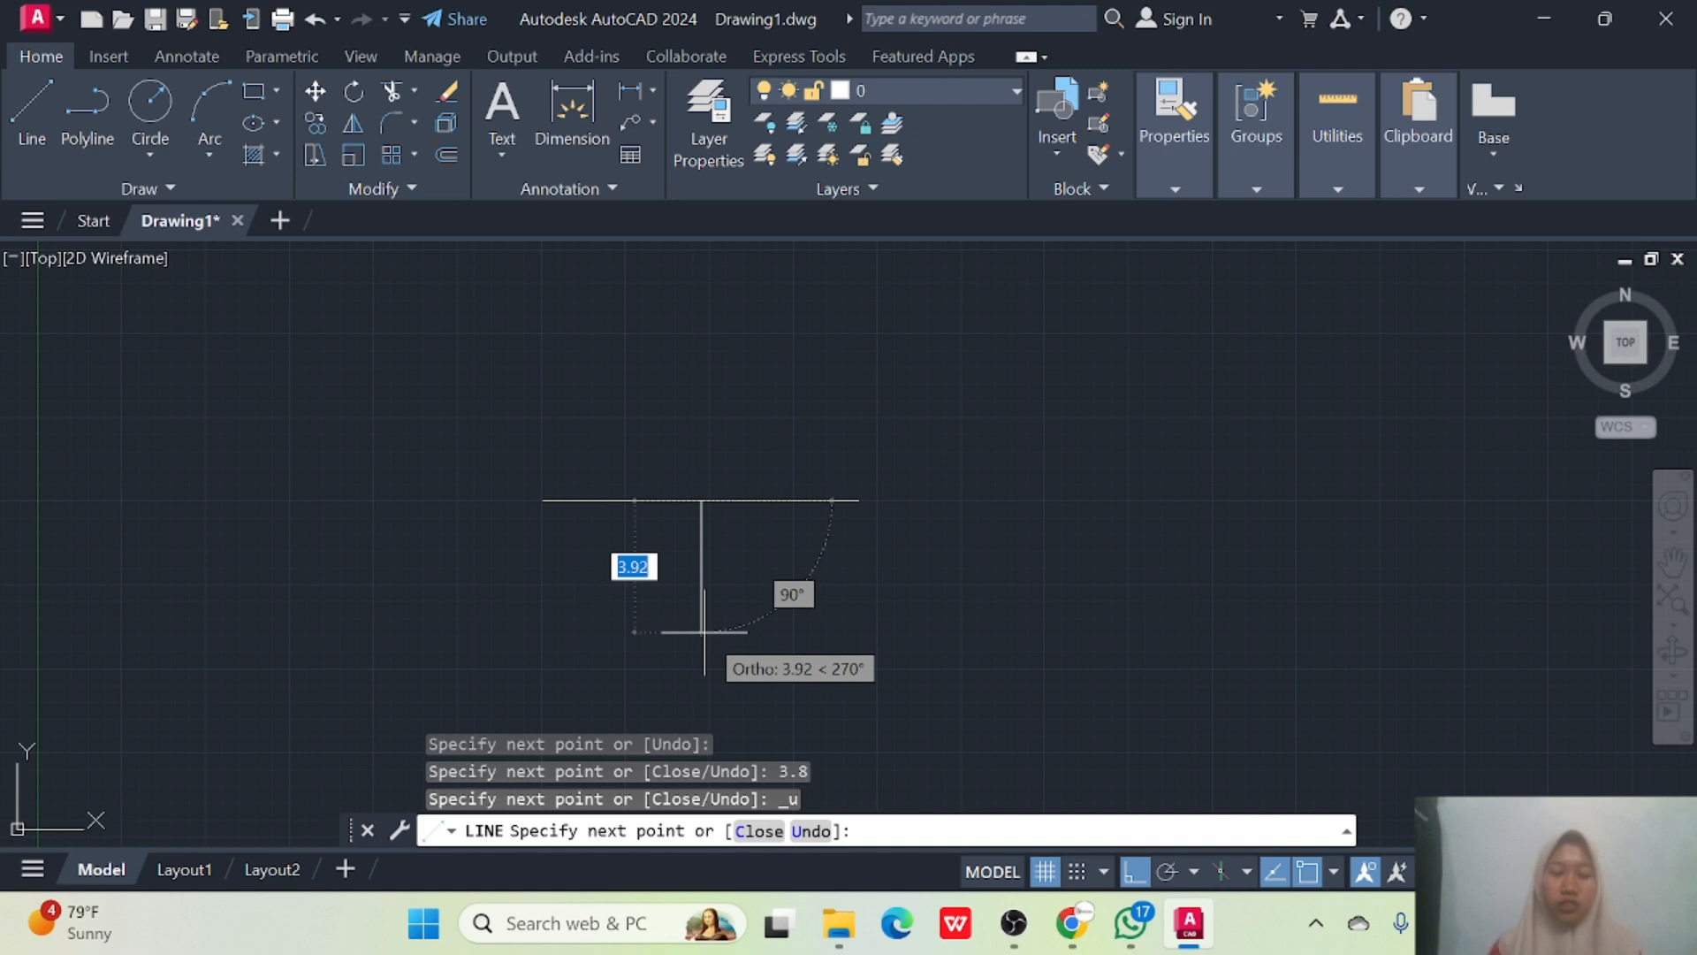
text(3.8)
key(Return)
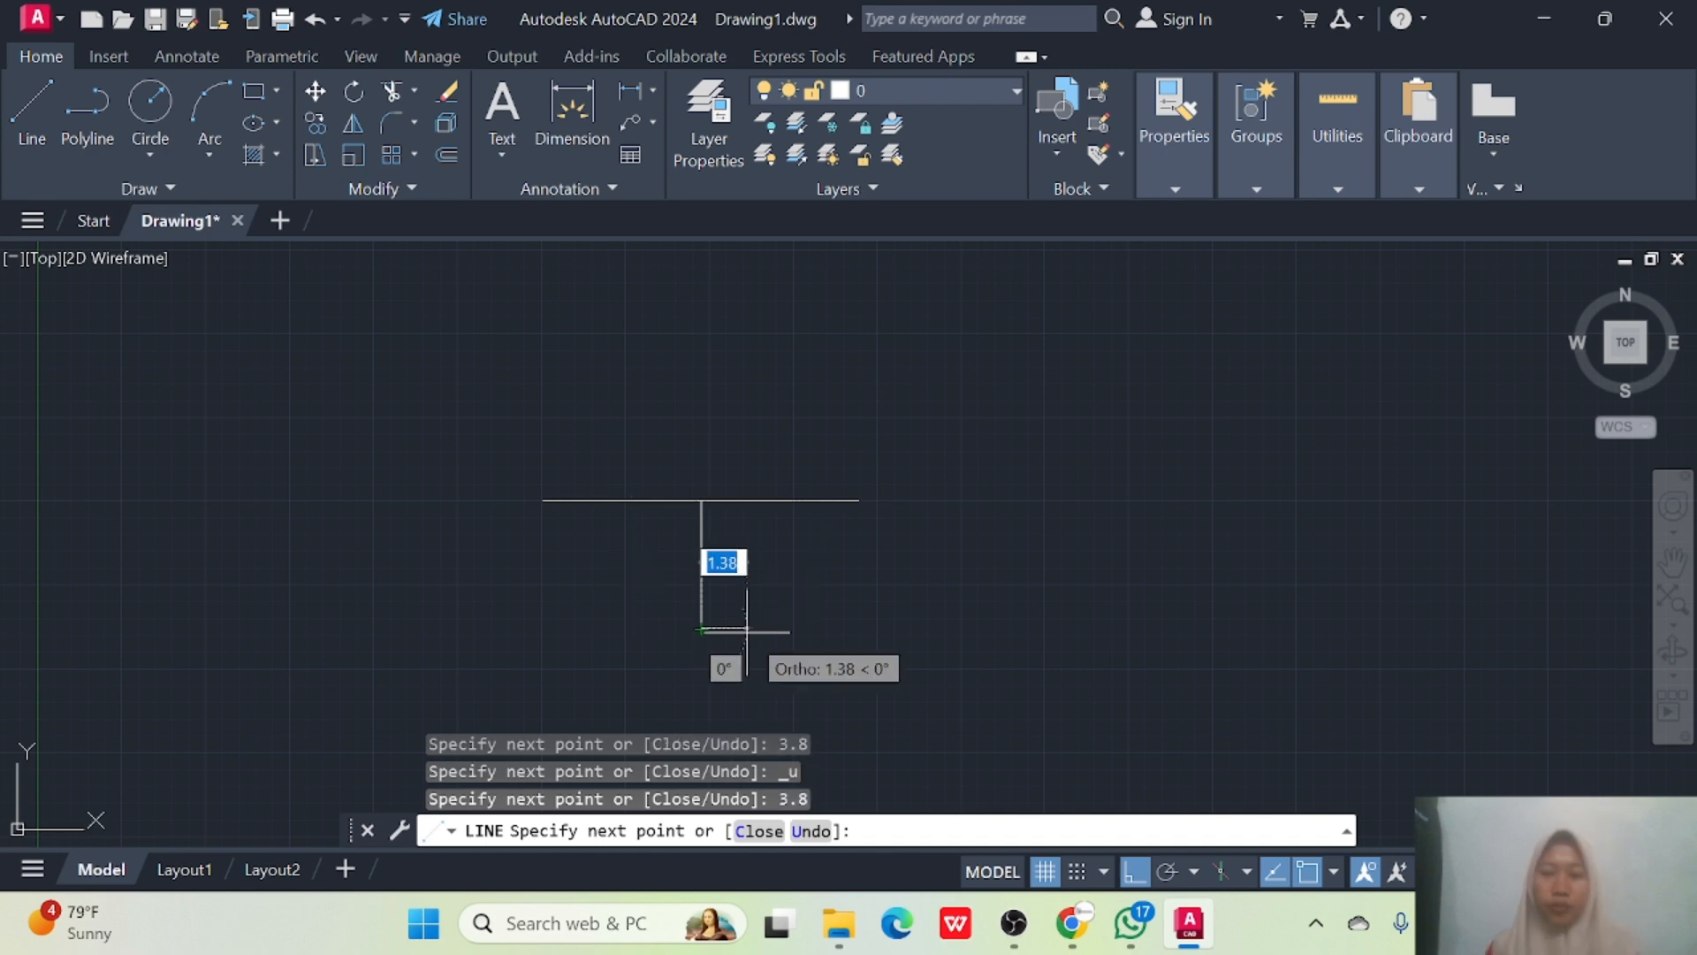
Draw the bottom base extending 1.5 units to each side of the vertical line's lower end.
text(1.5)
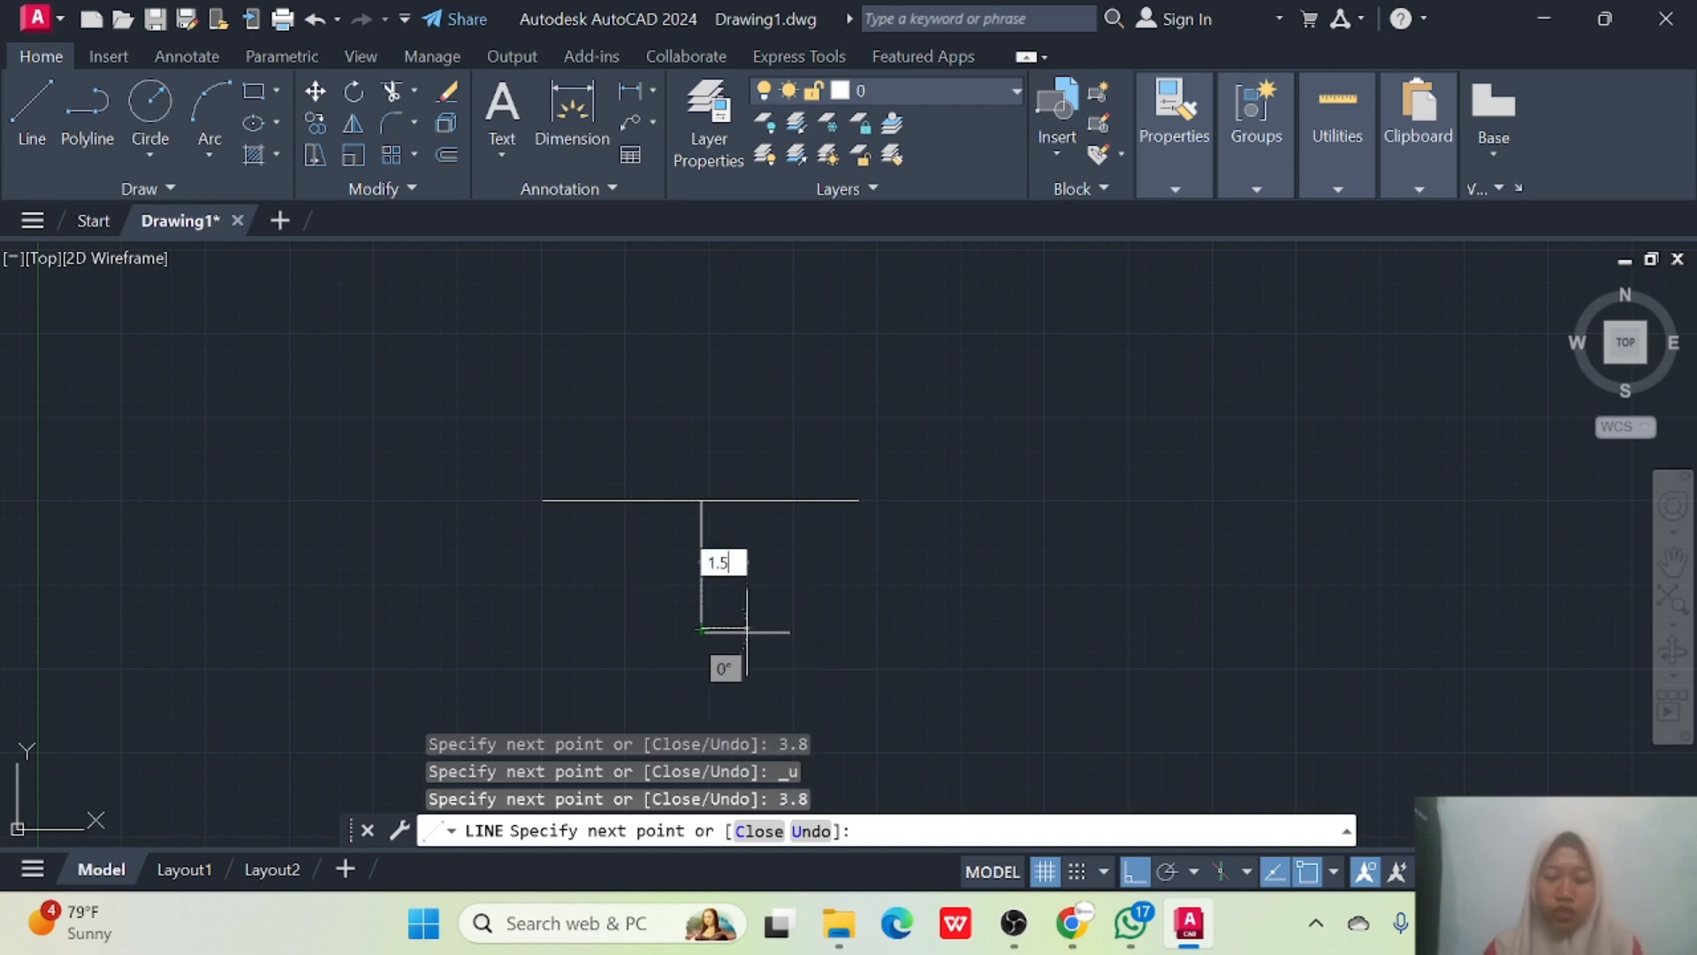
key(Return)
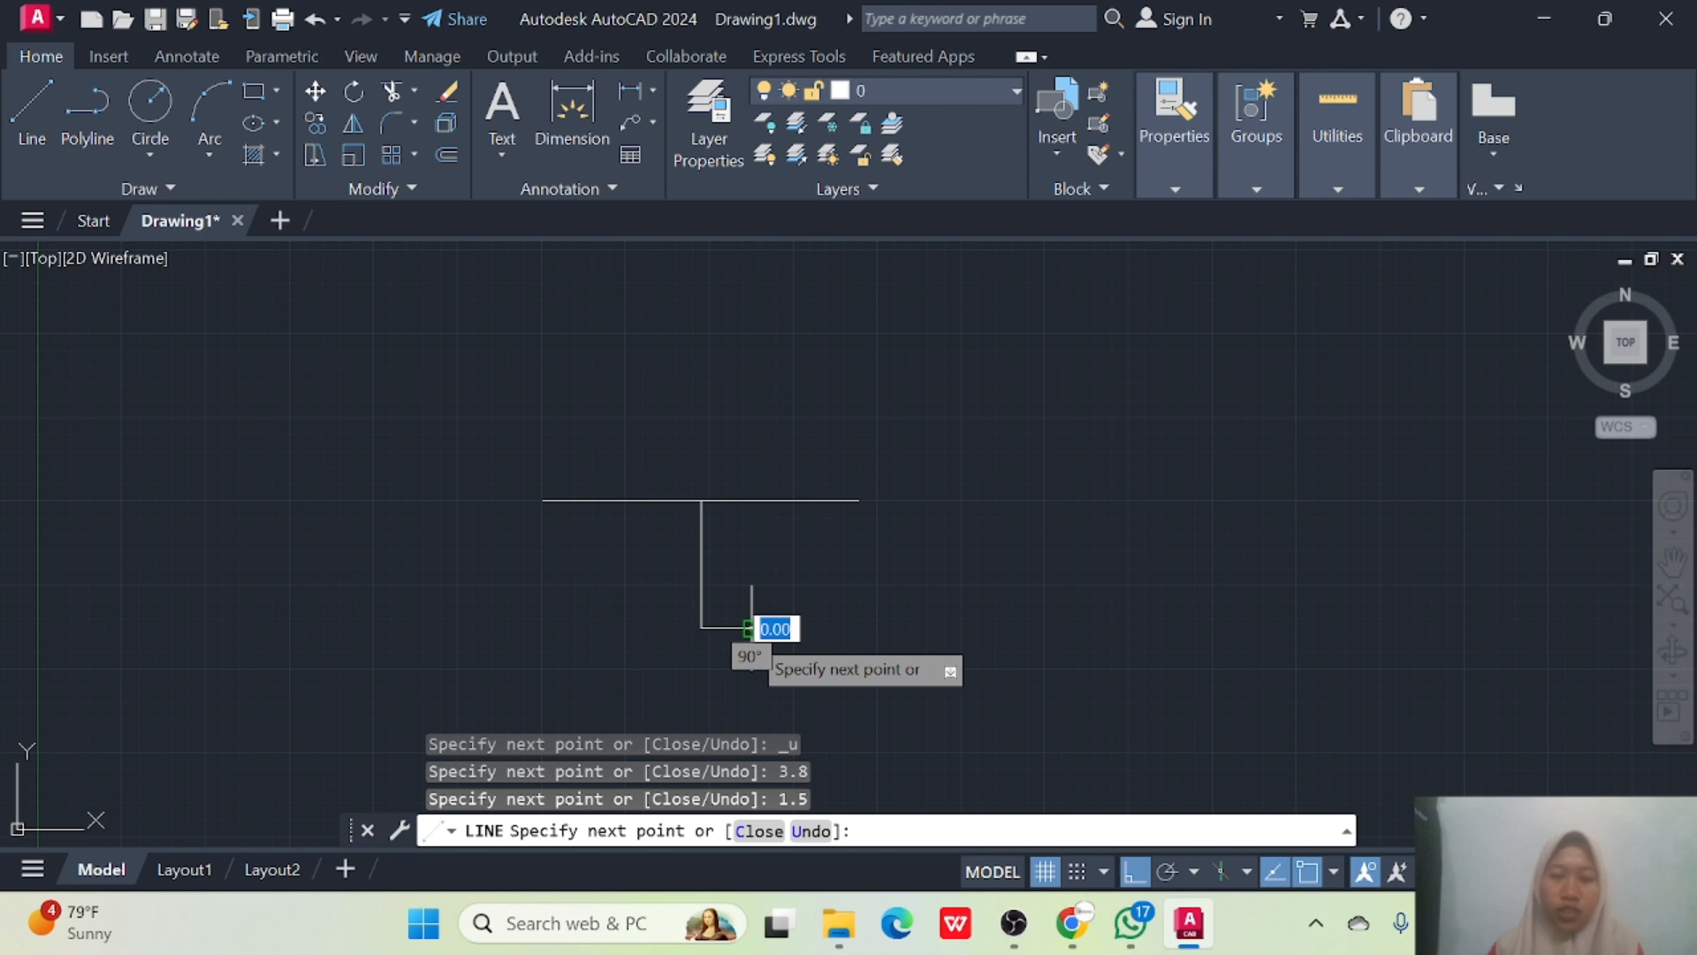
click(701, 629)
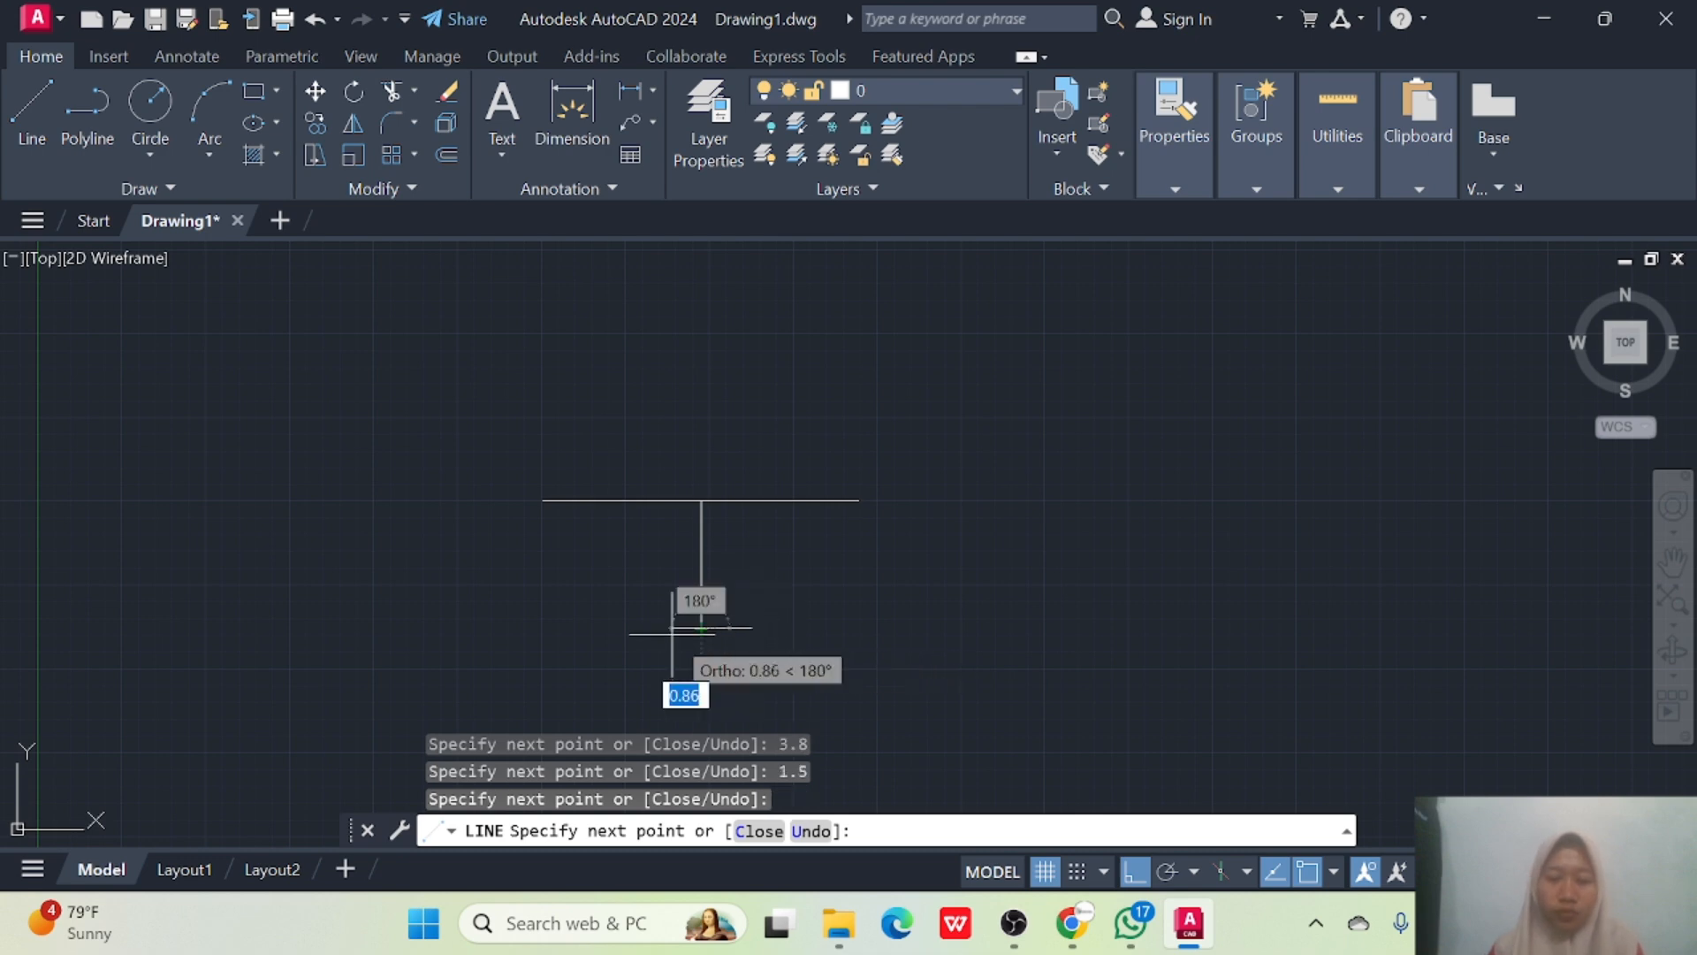
text(1.5)
key(Return)
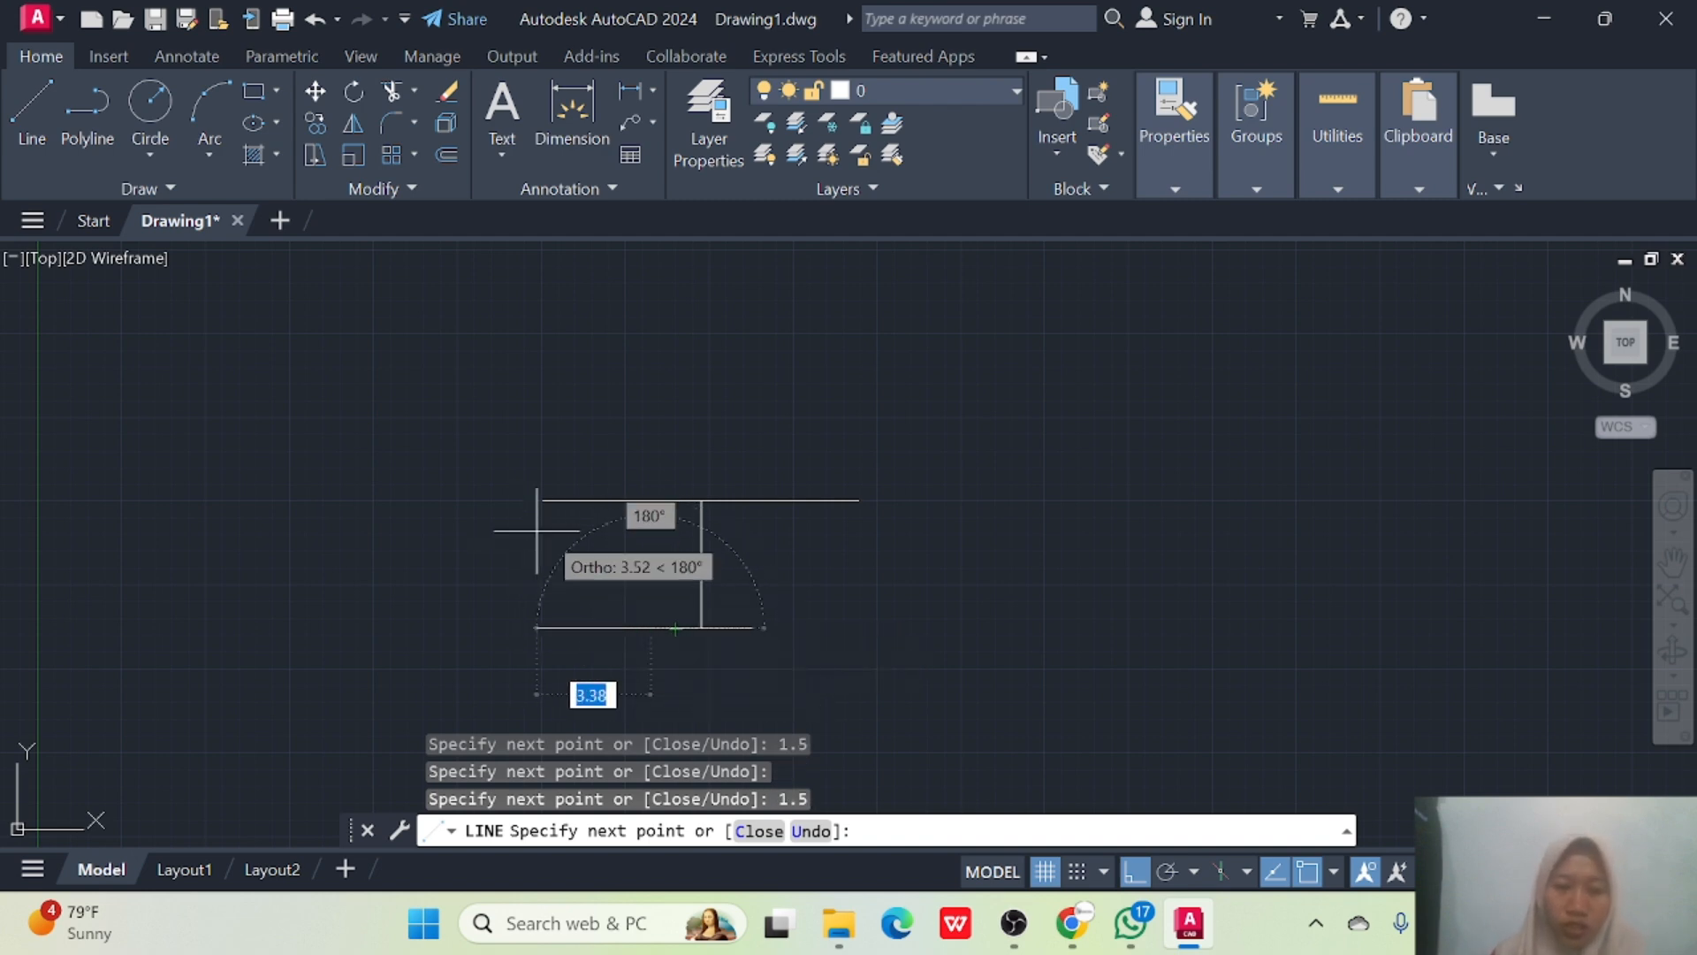
key(Escape)
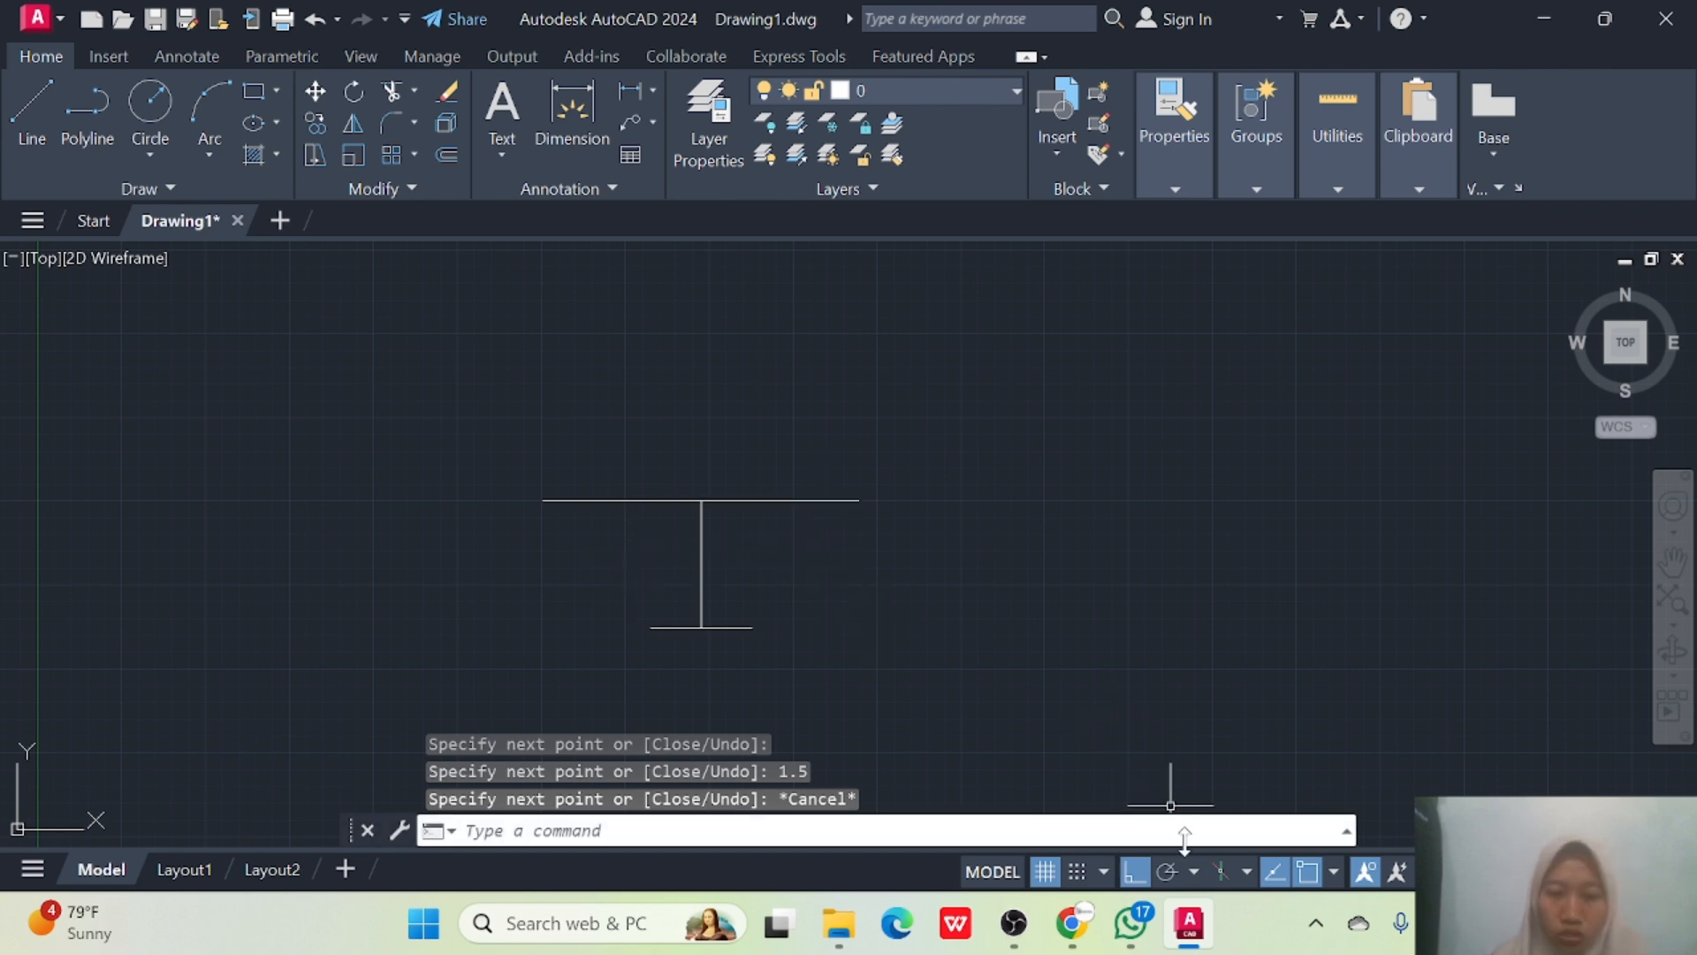
Switch from ortho mode to polar tracking and draw a sloped line joining the right ends of the base and the upper line.
click(1167, 873)
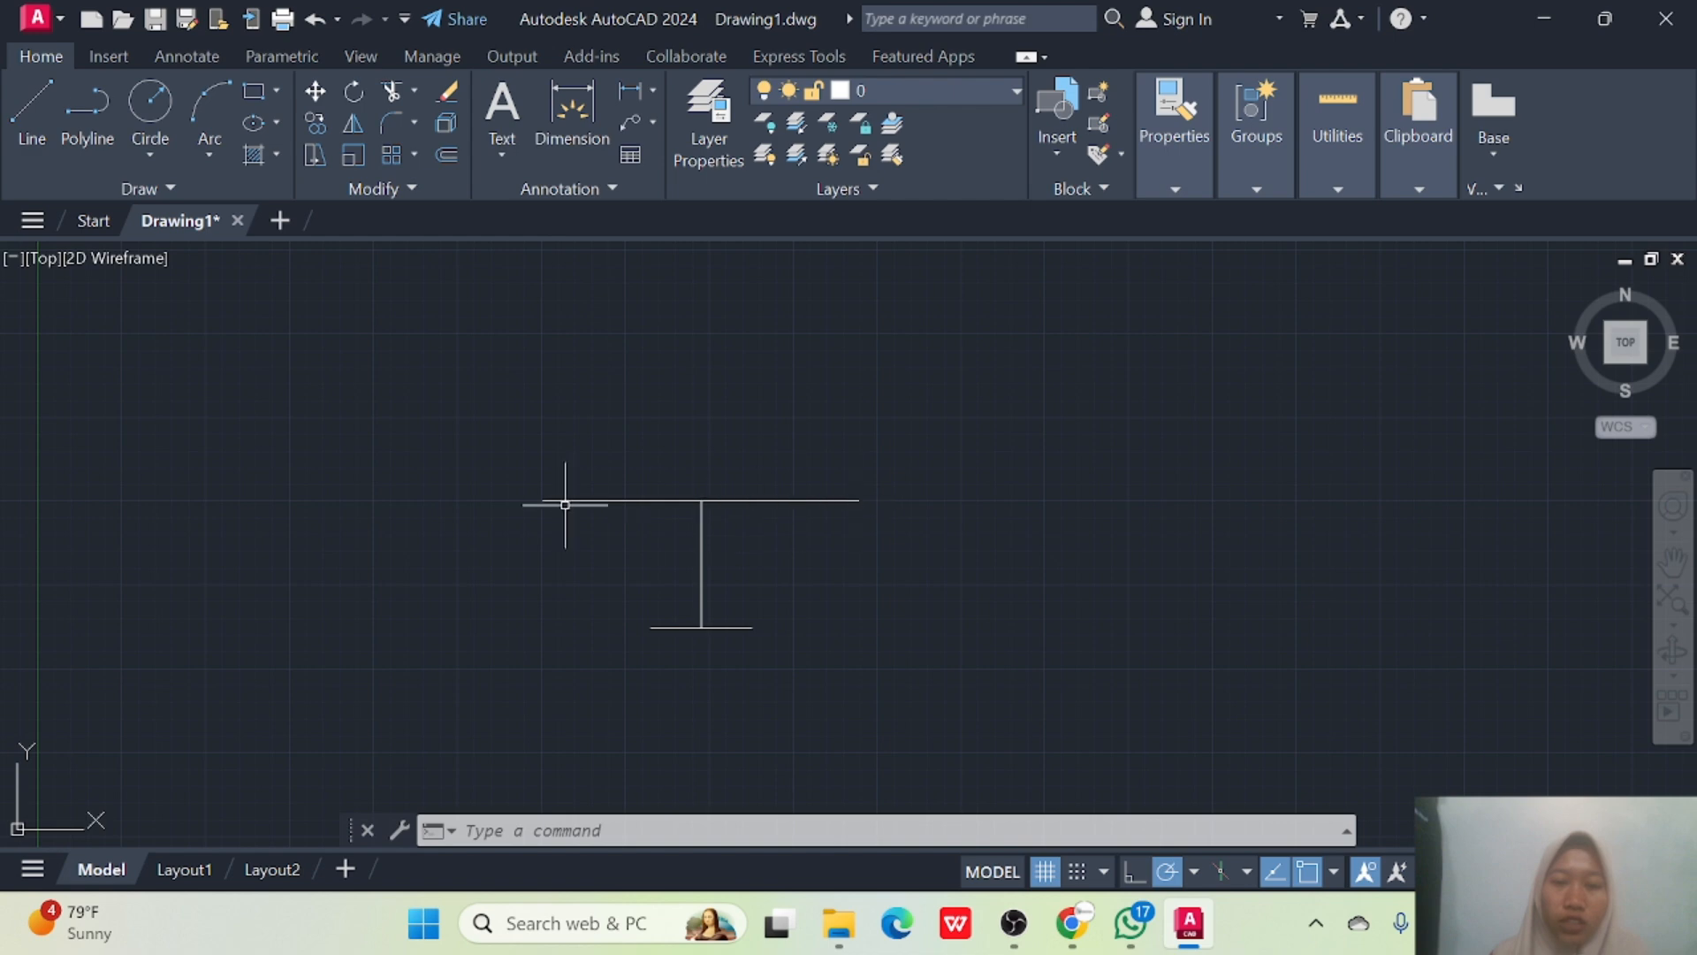
click(34, 92)
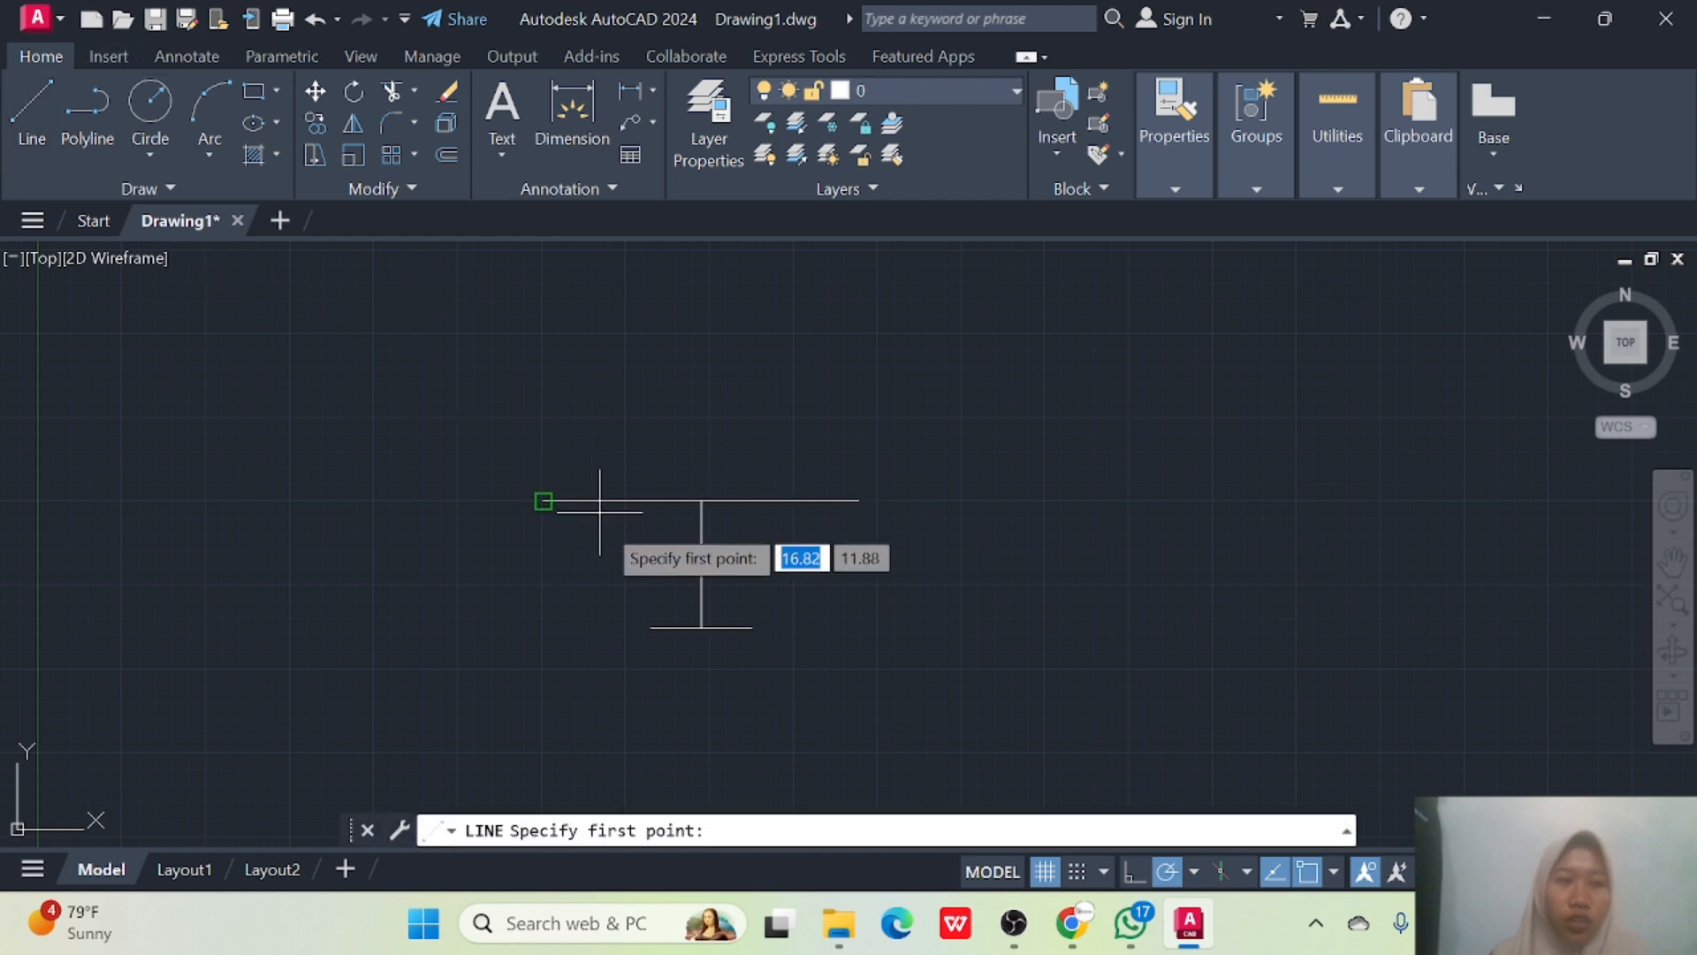
click(751, 628)
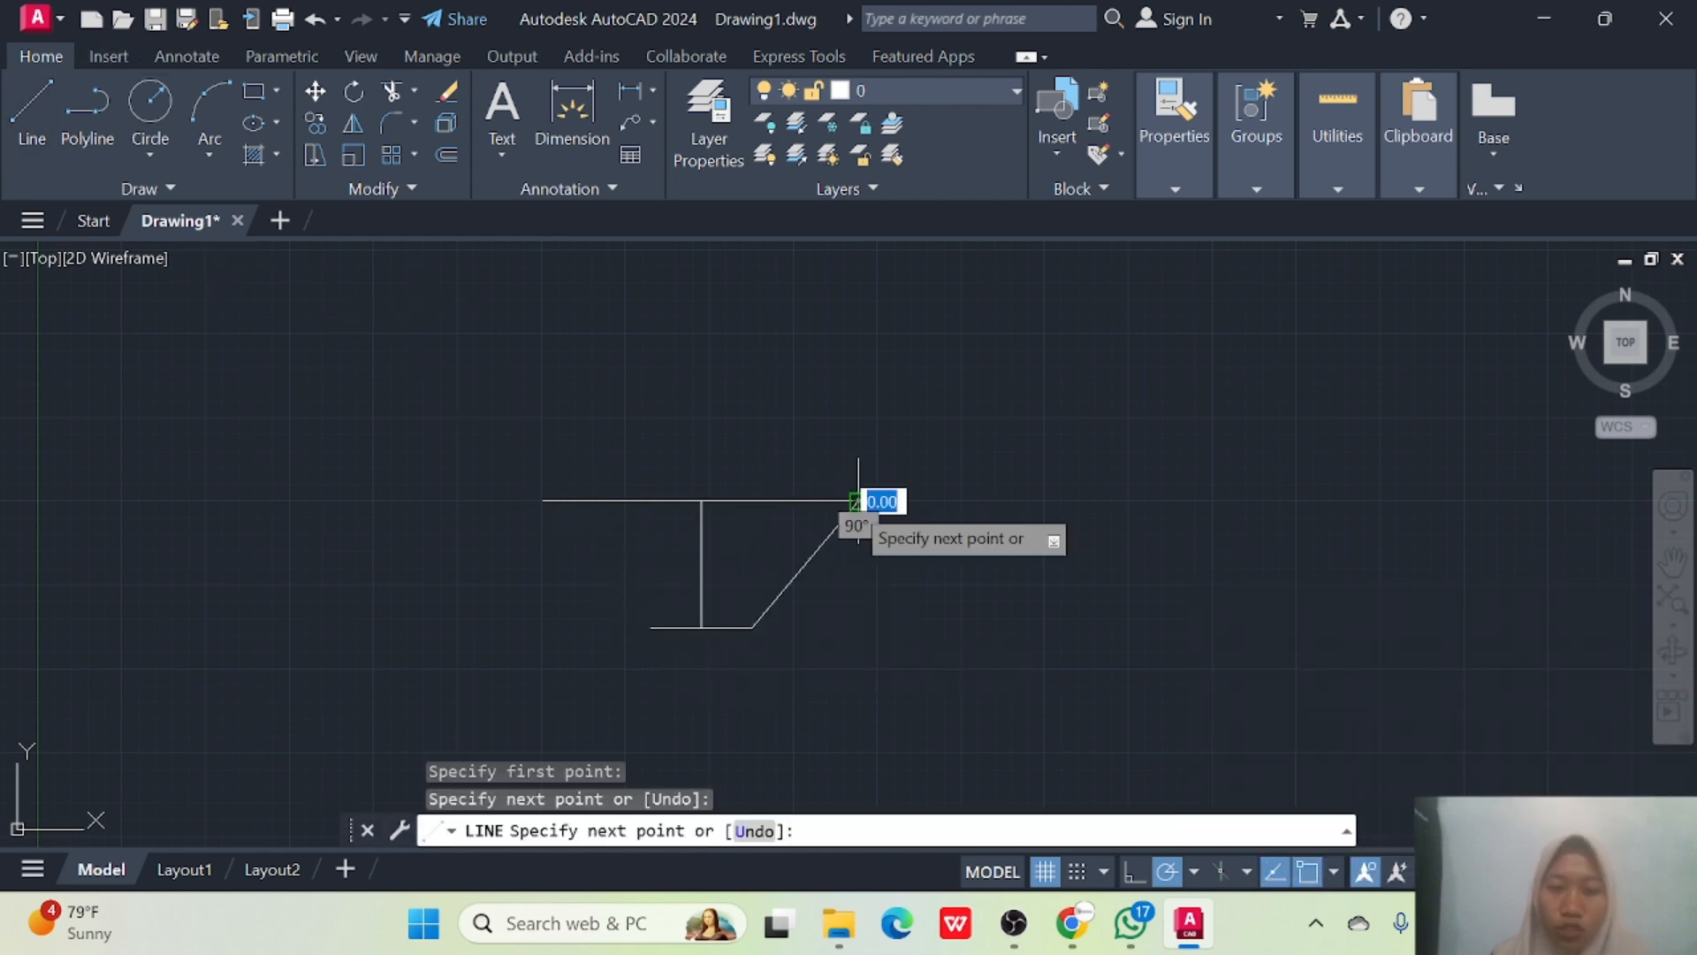
click(859, 502)
key(Return)
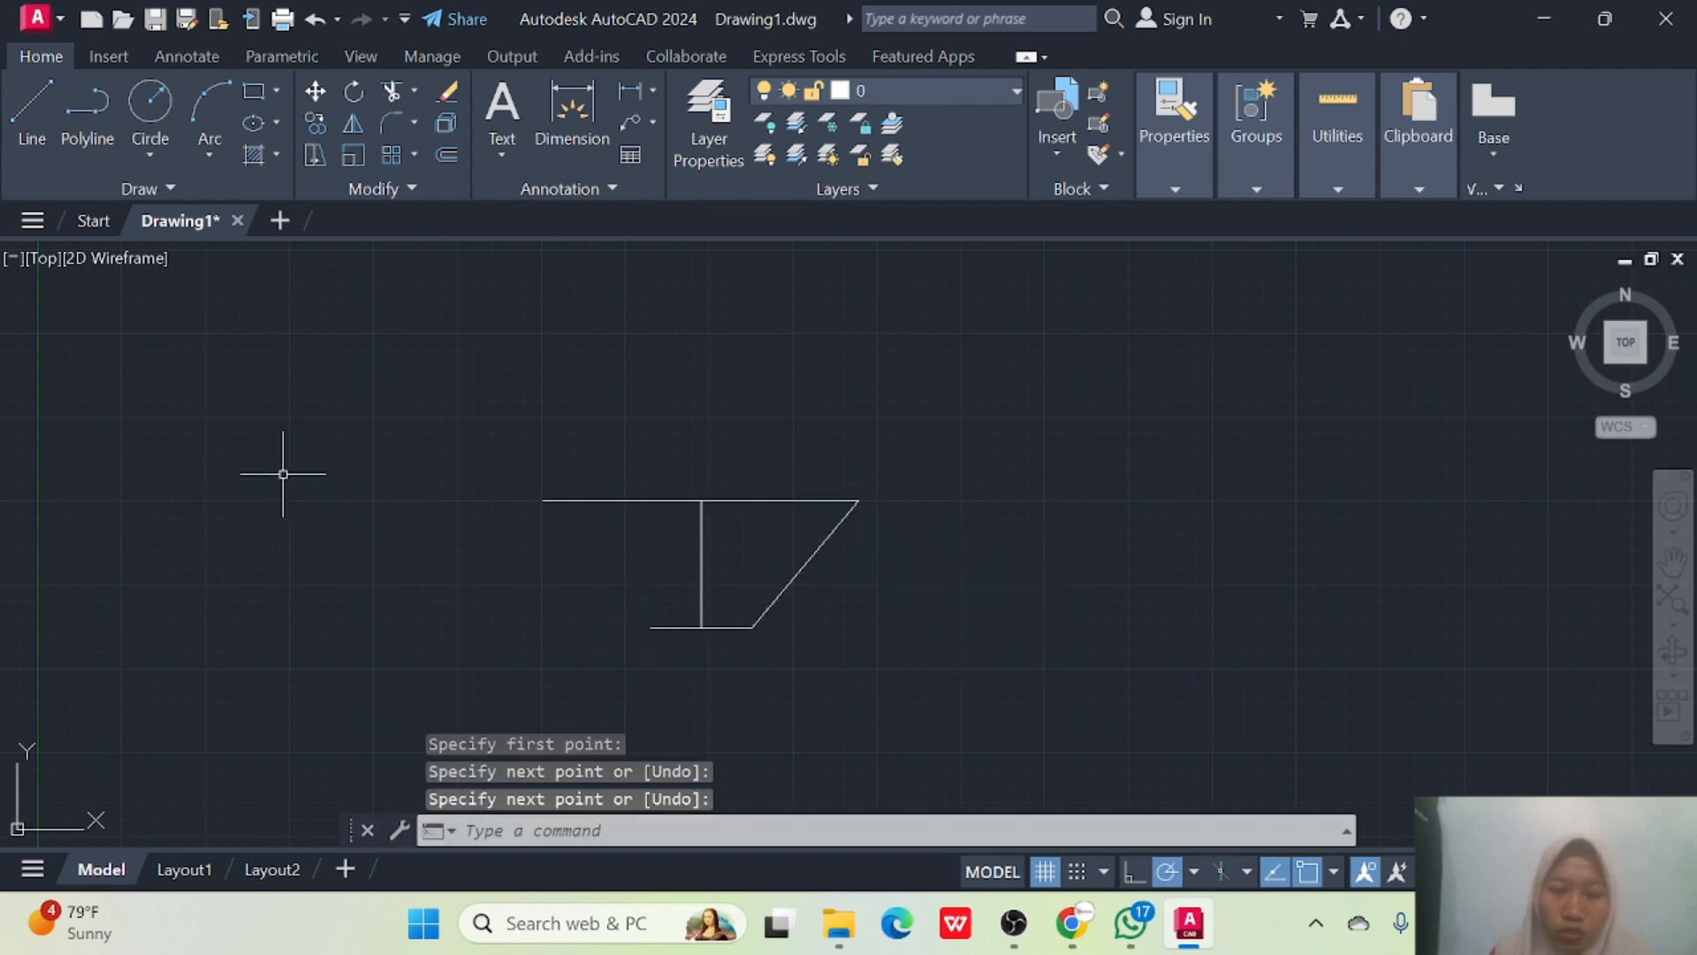
Close the trapezoid with a sloped line from the base's left end to the upper line's left end.
click(26, 111)
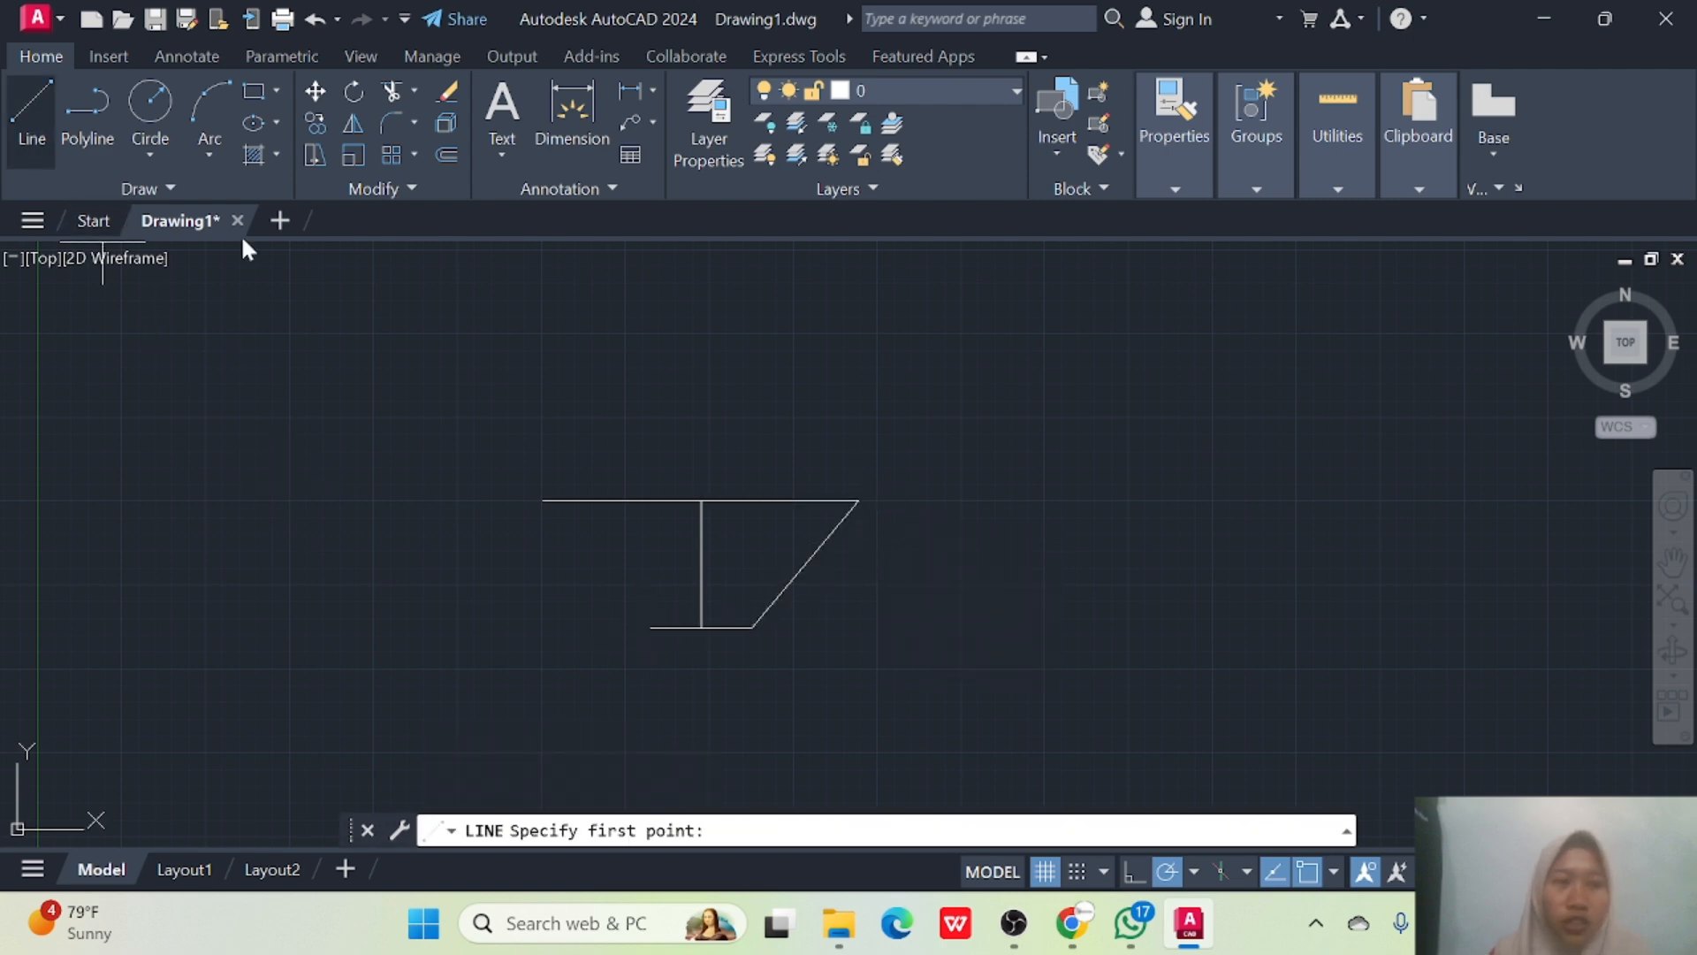
click(650, 628)
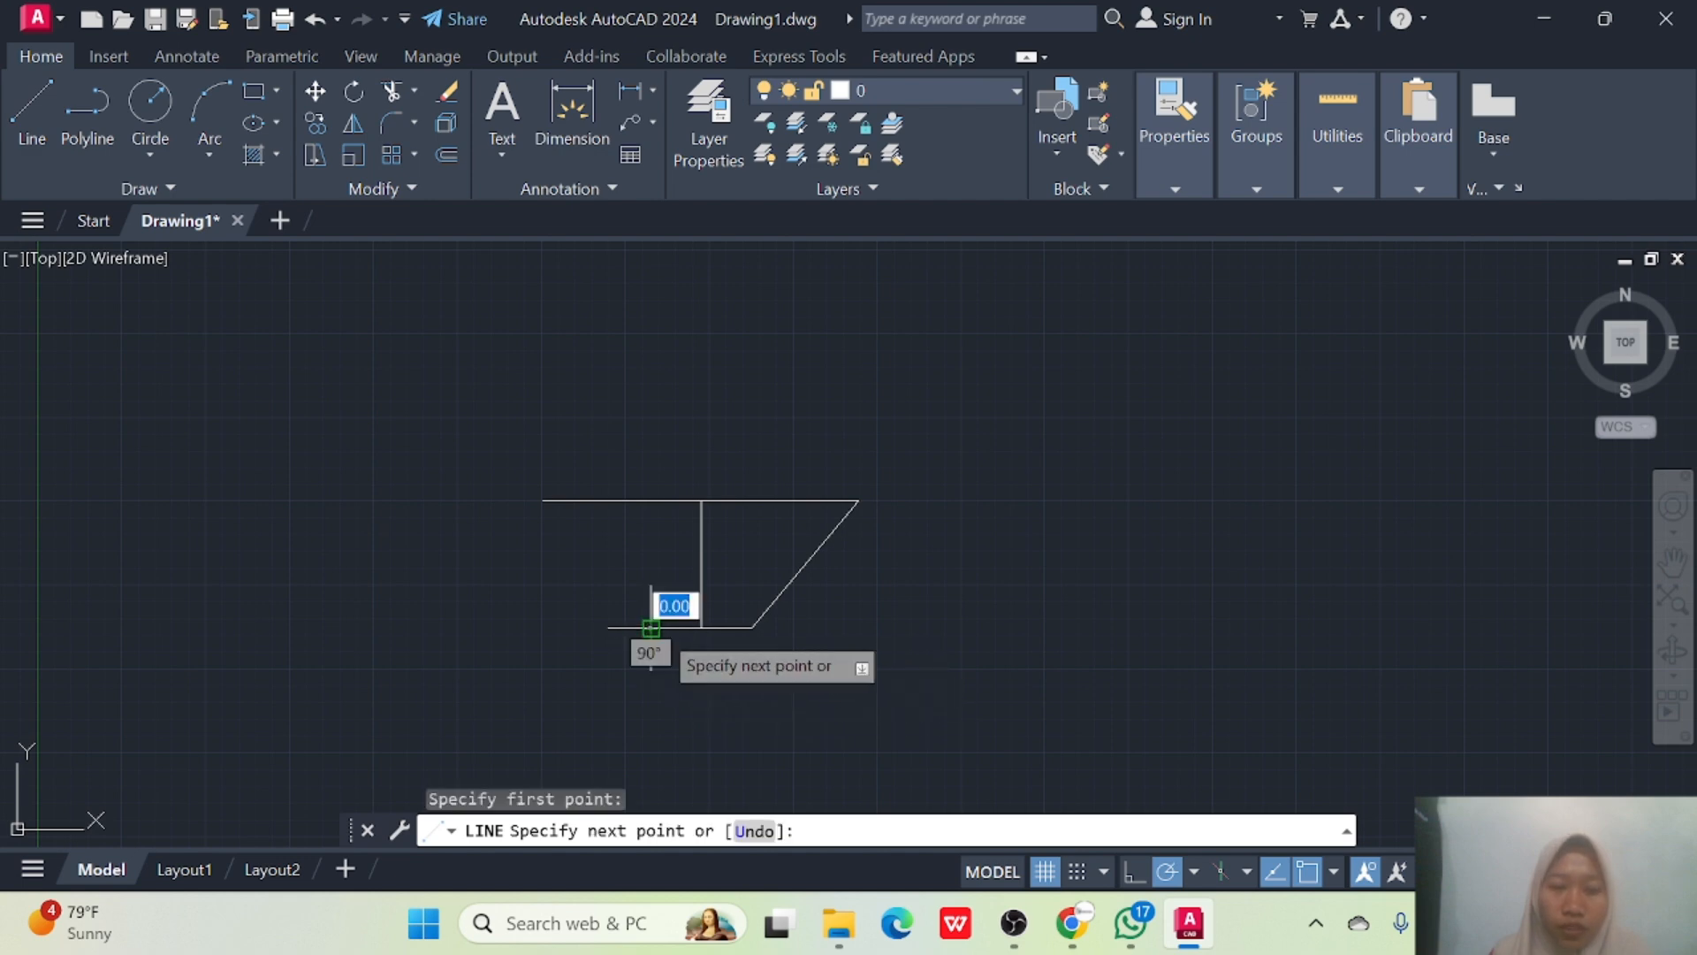
click(543, 501)
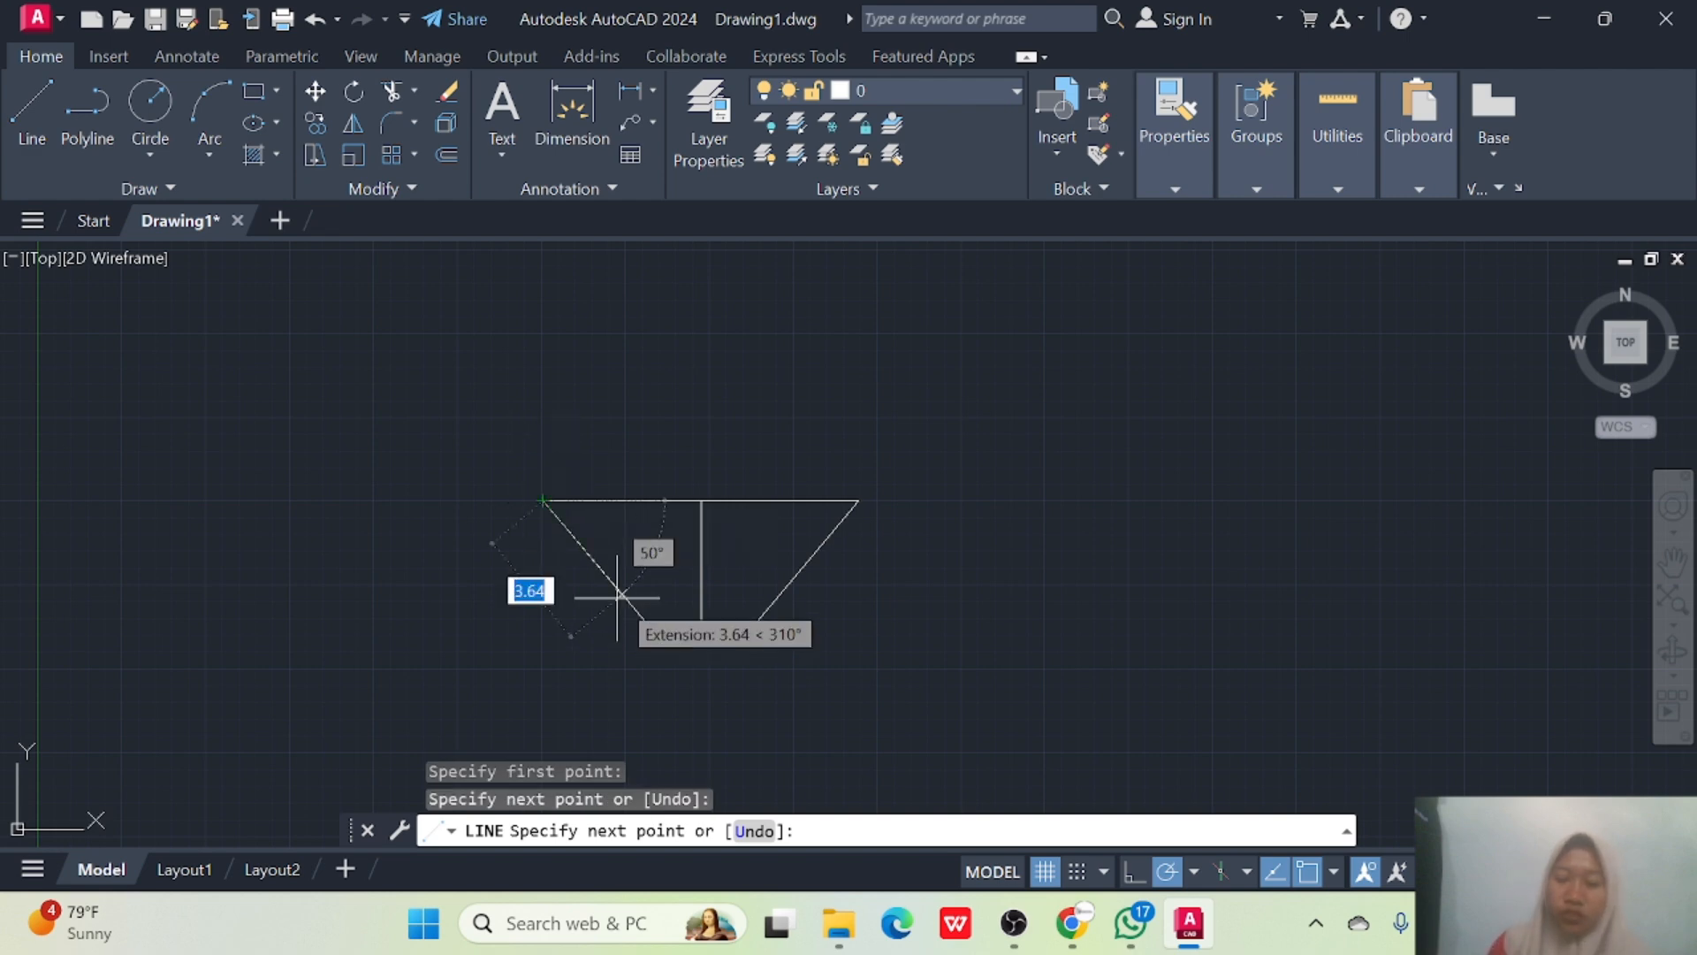
key(Return)
key(Escape)
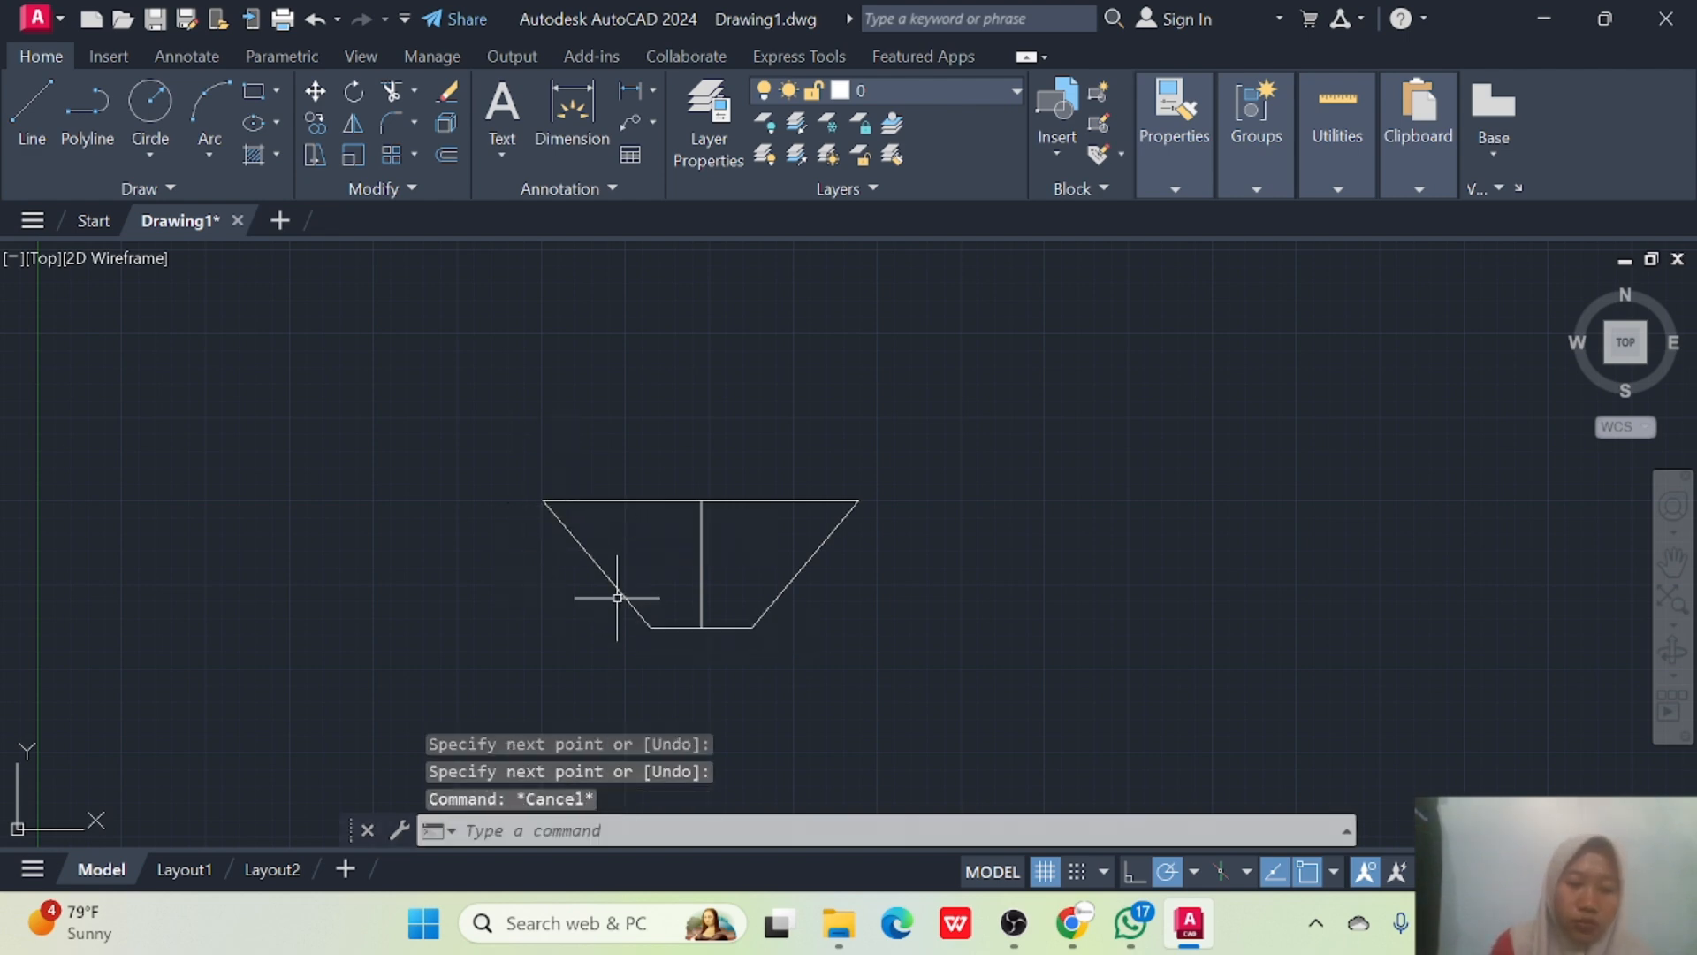
scroll(752, 566, up, 2)
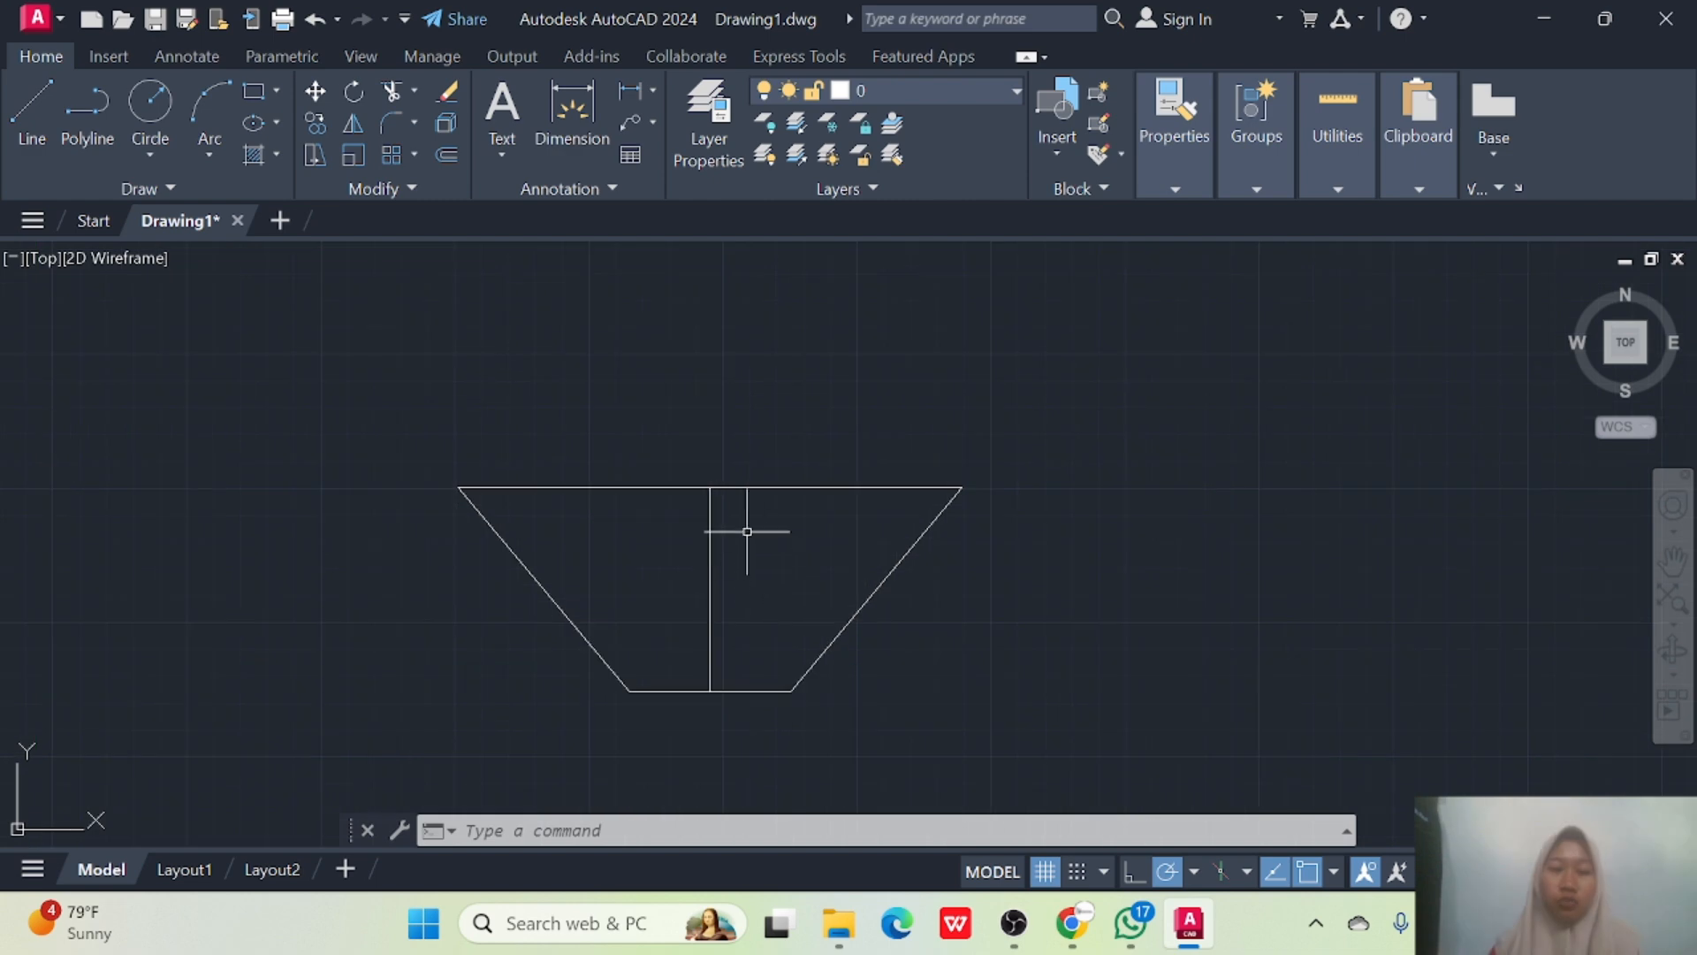
Draw a 1-unit vertical line down from the upper line's midpoint and trim away the rest of the central line below it.
key(Return)
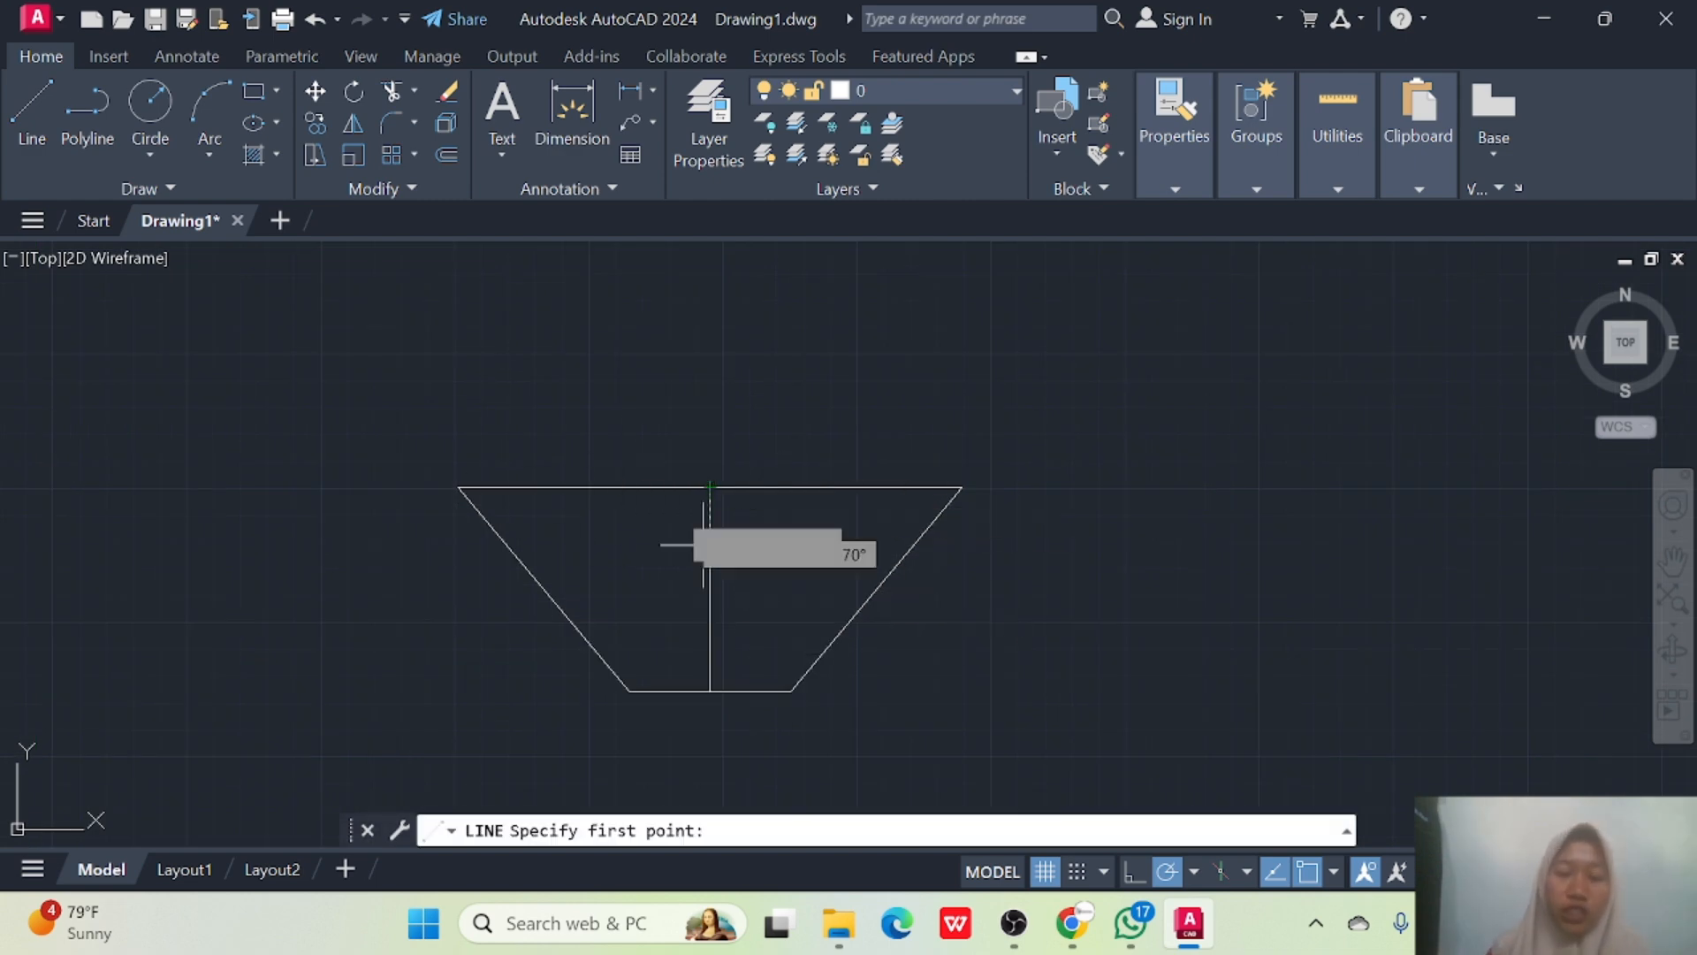
click(710, 487)
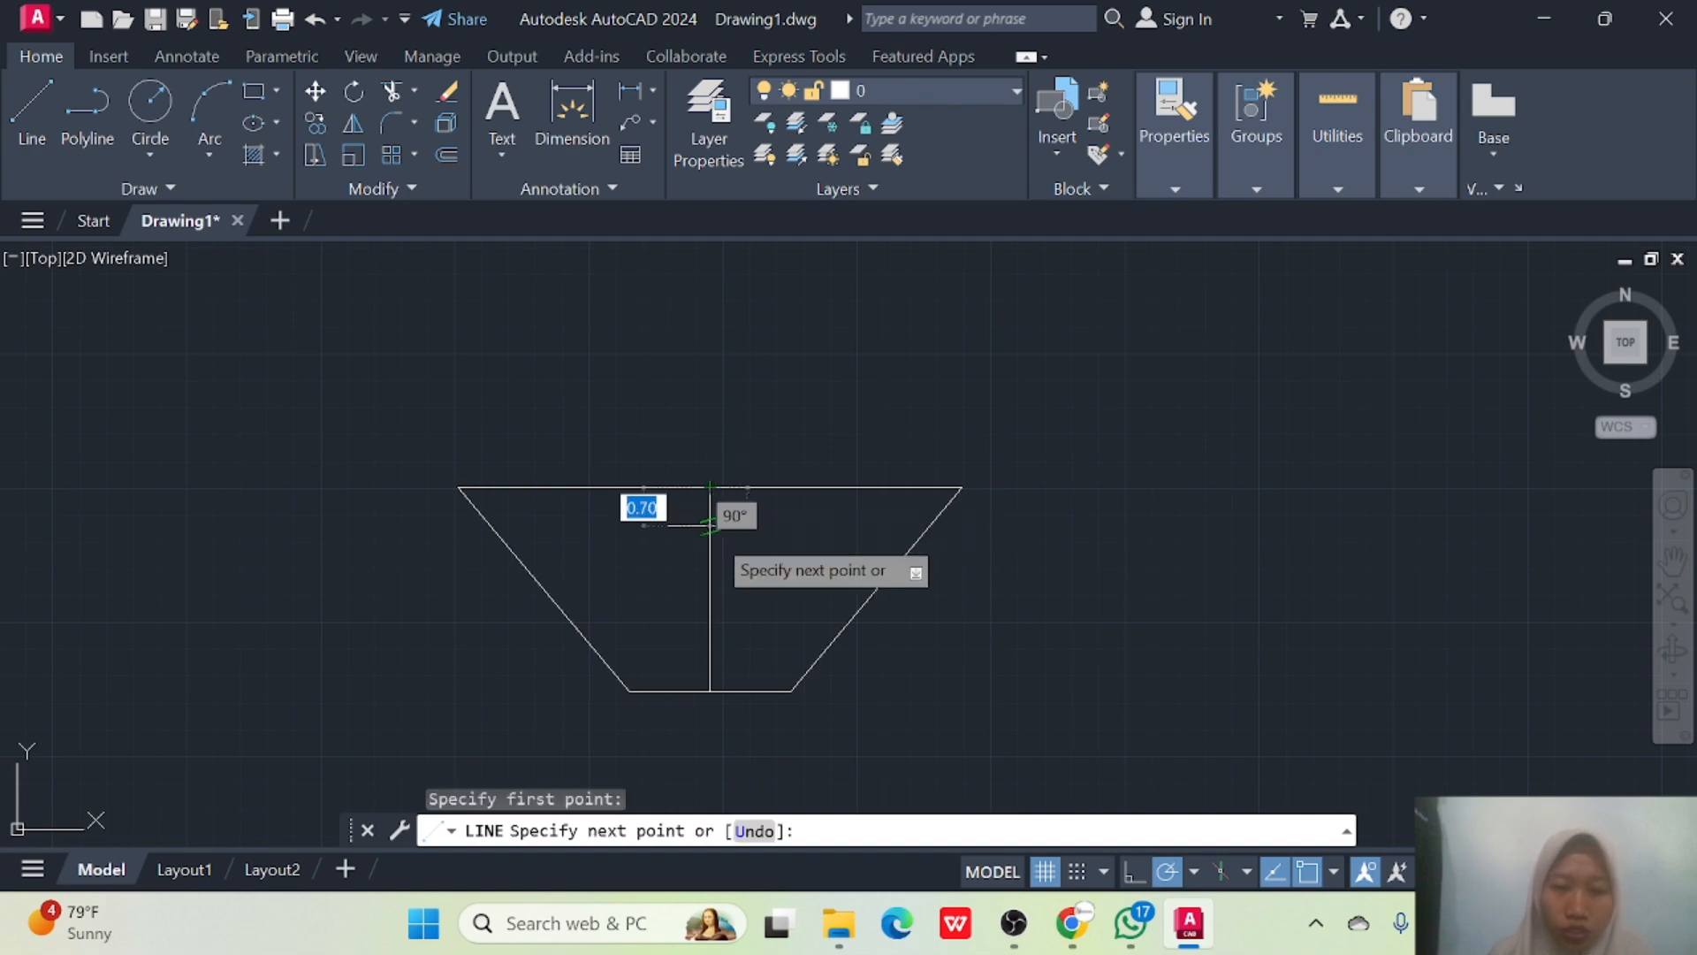
text(1)
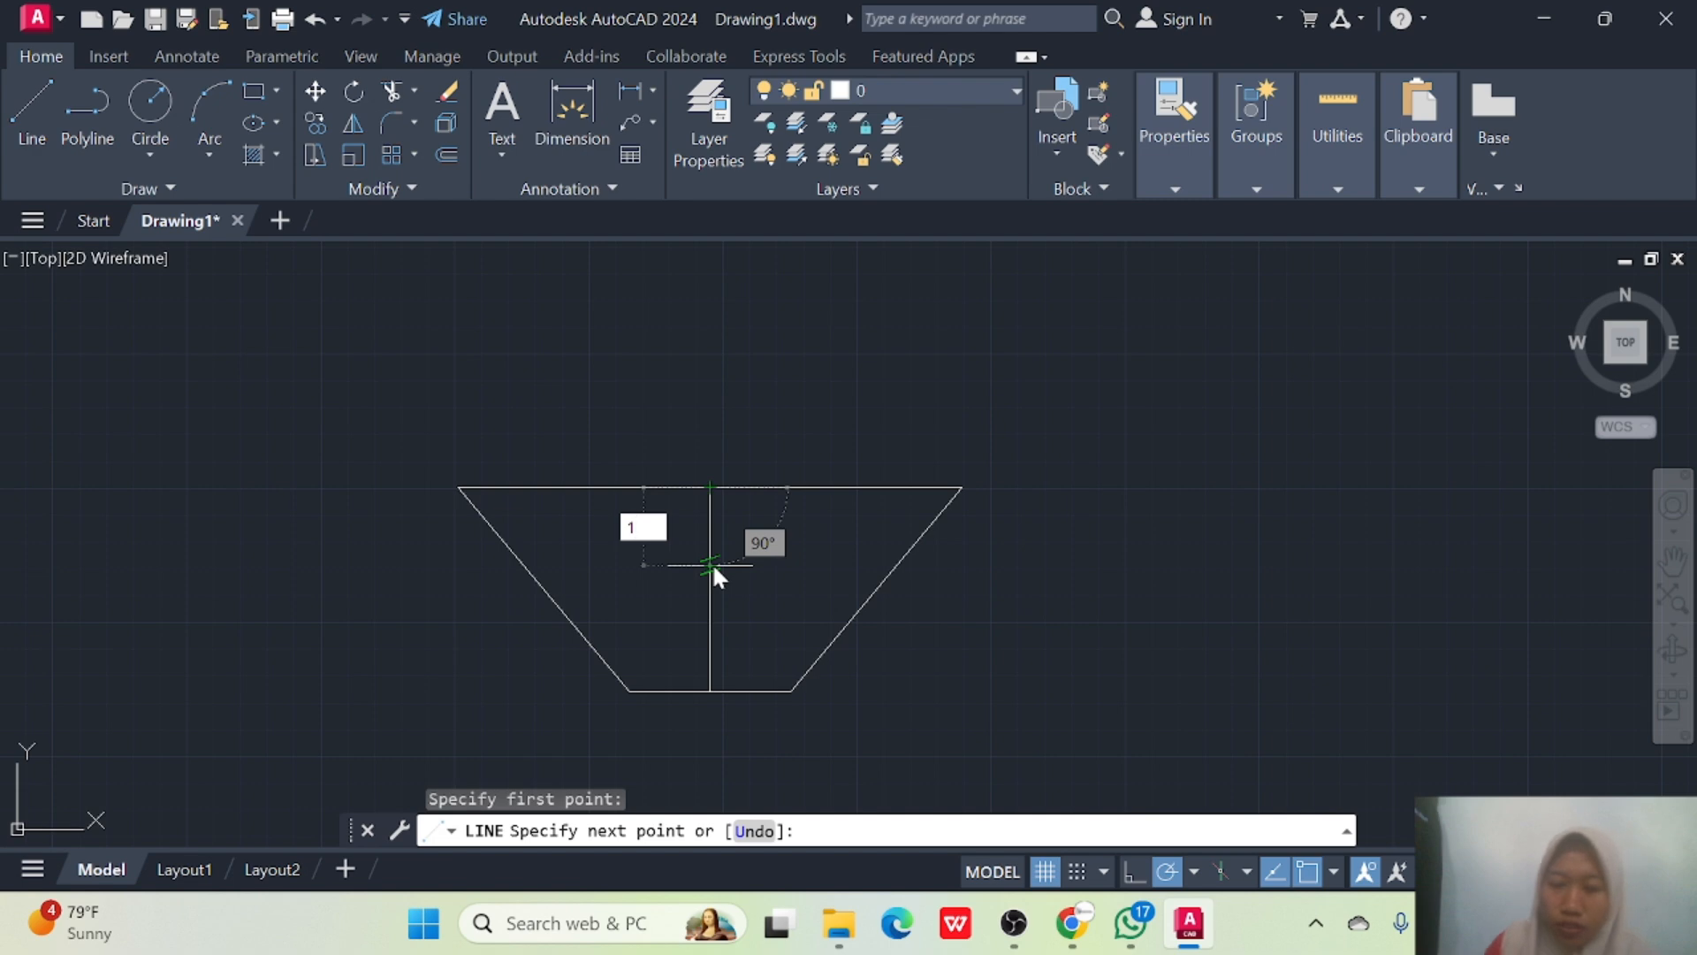
key(Return)
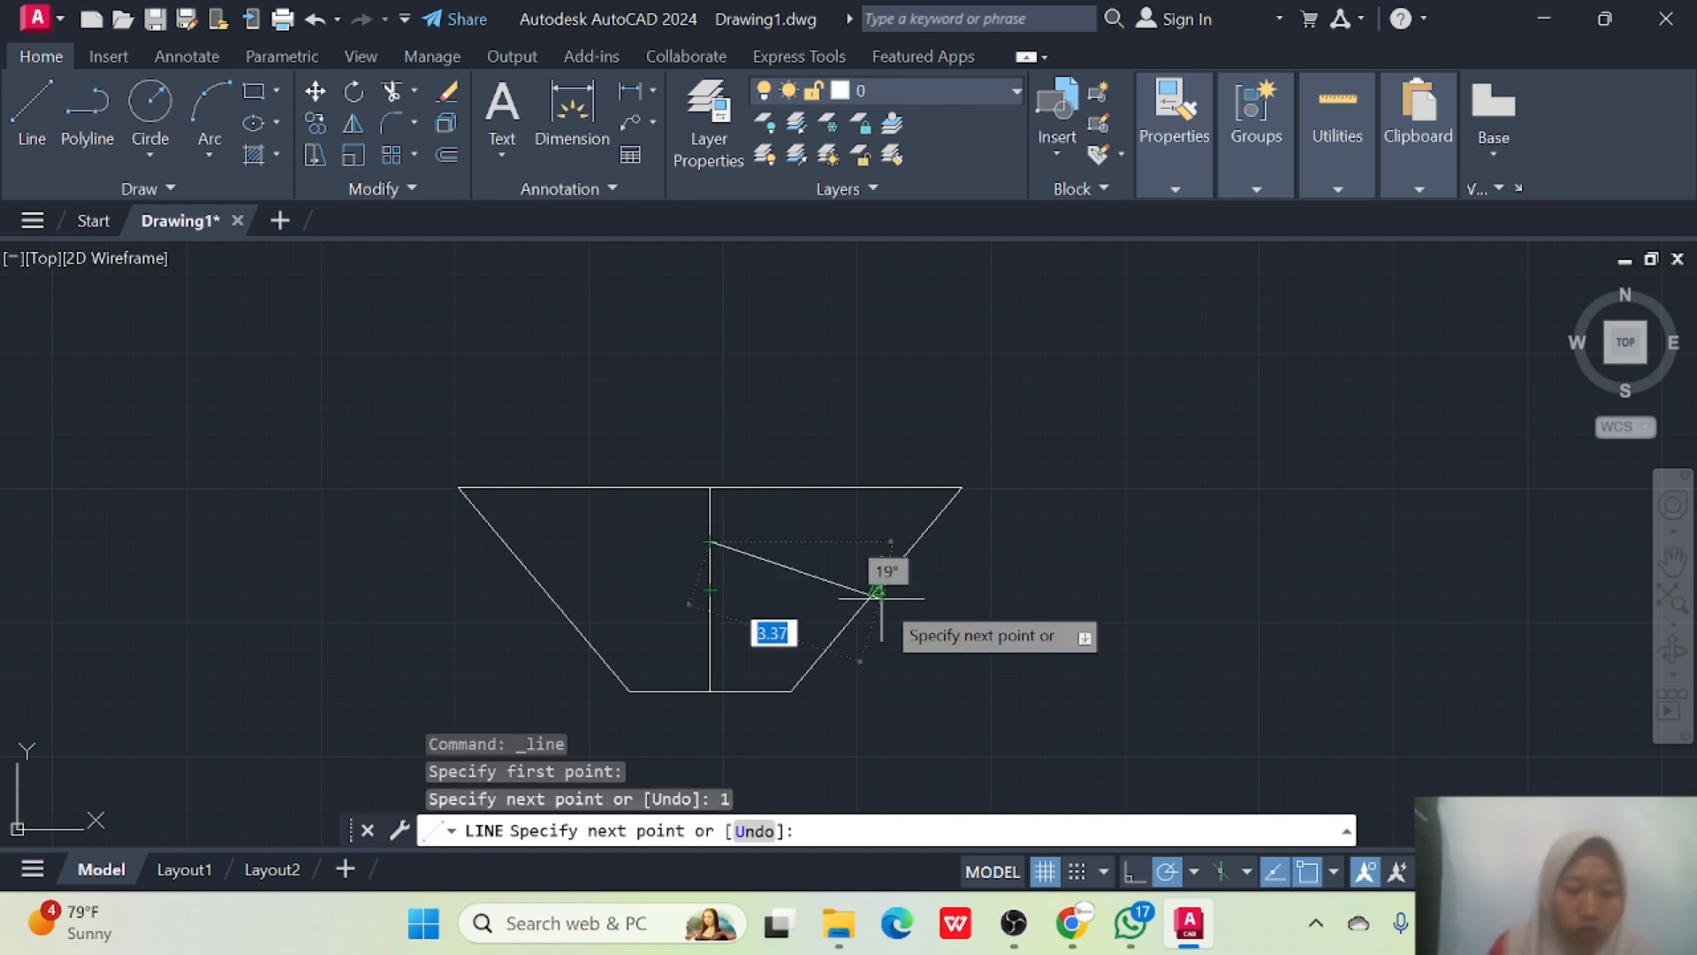
key(Escape)
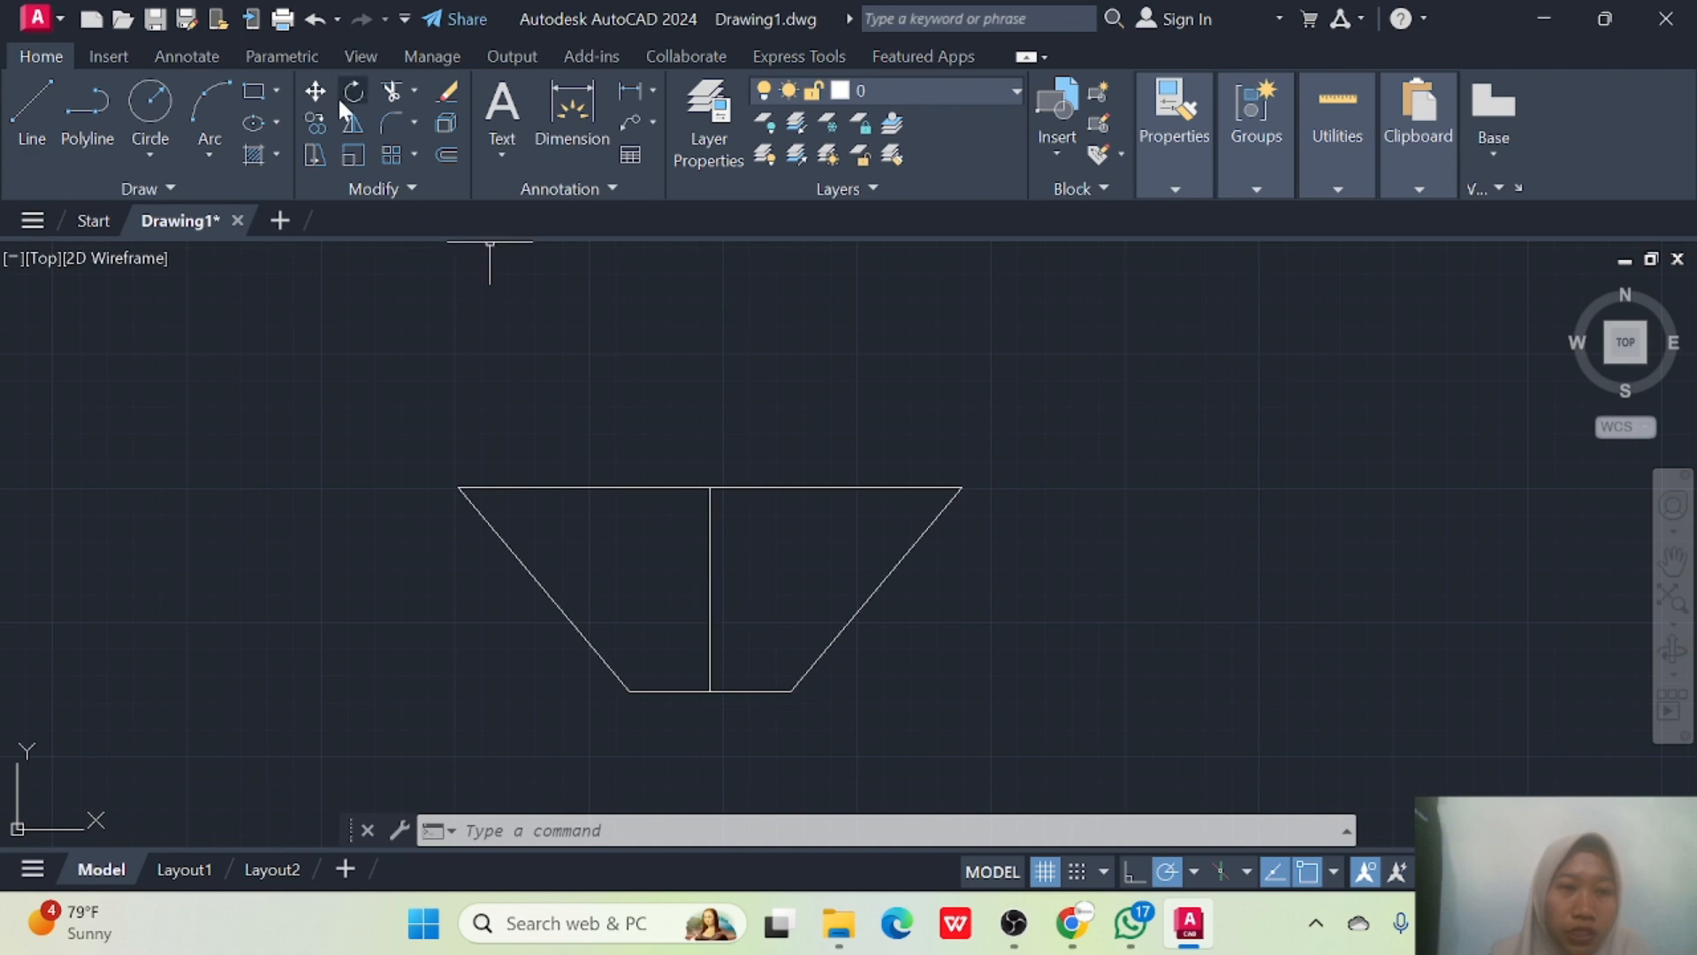
click(394, 93)
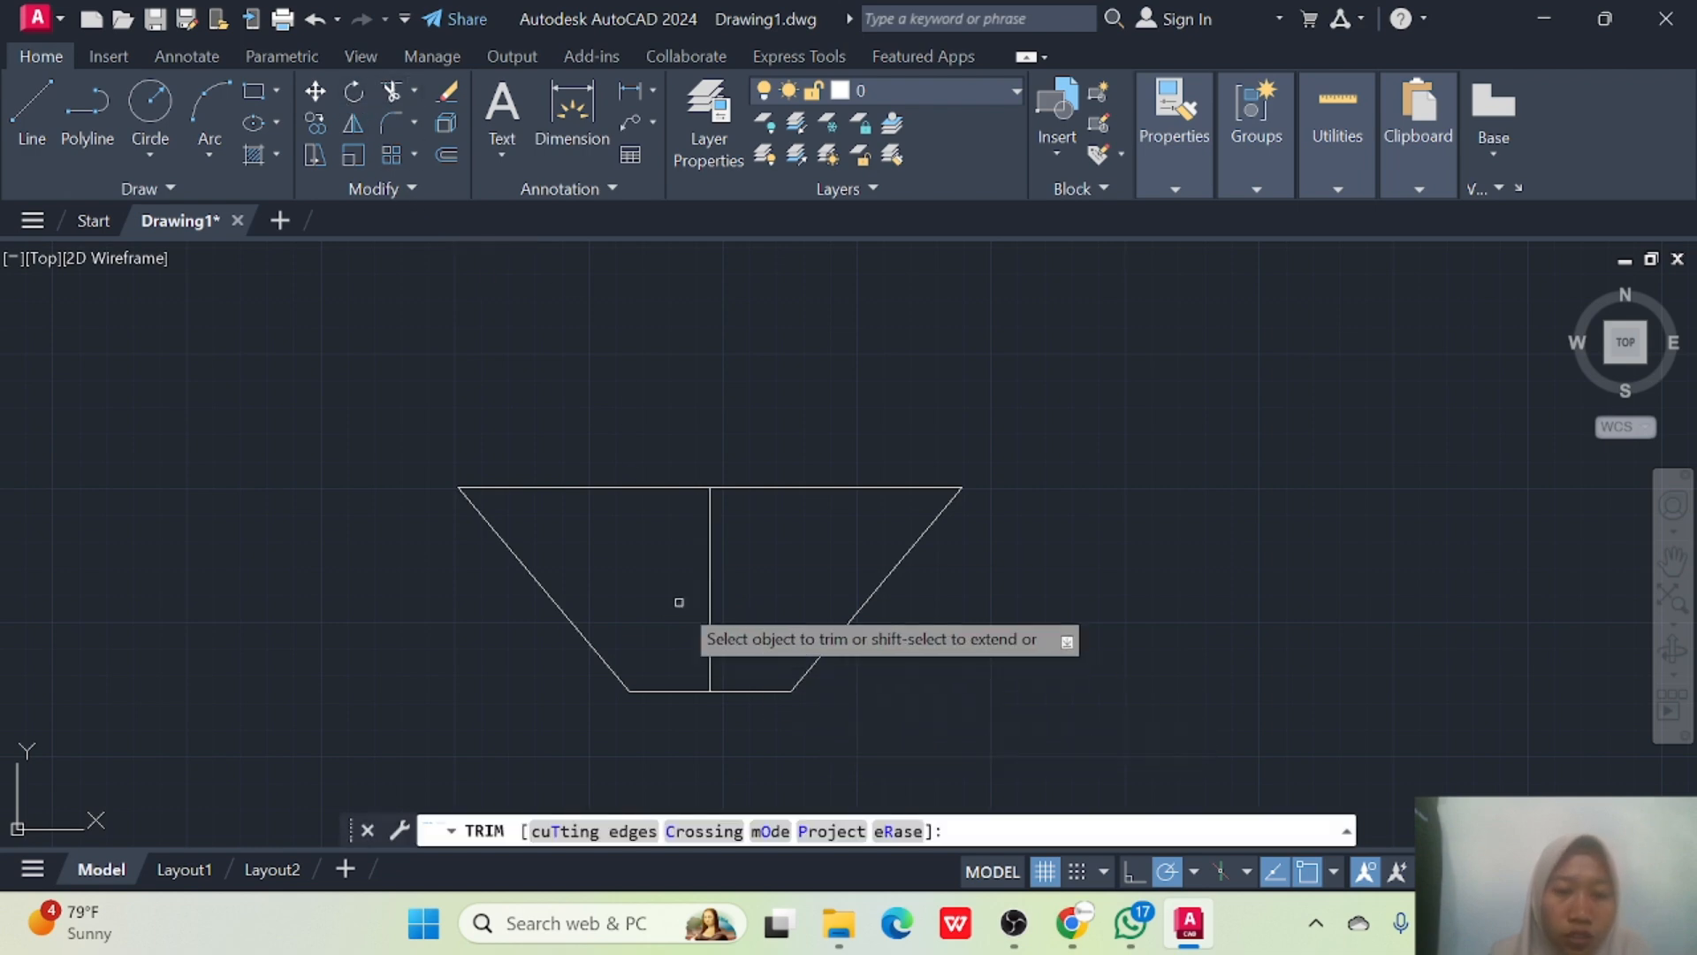
click(708, 619)
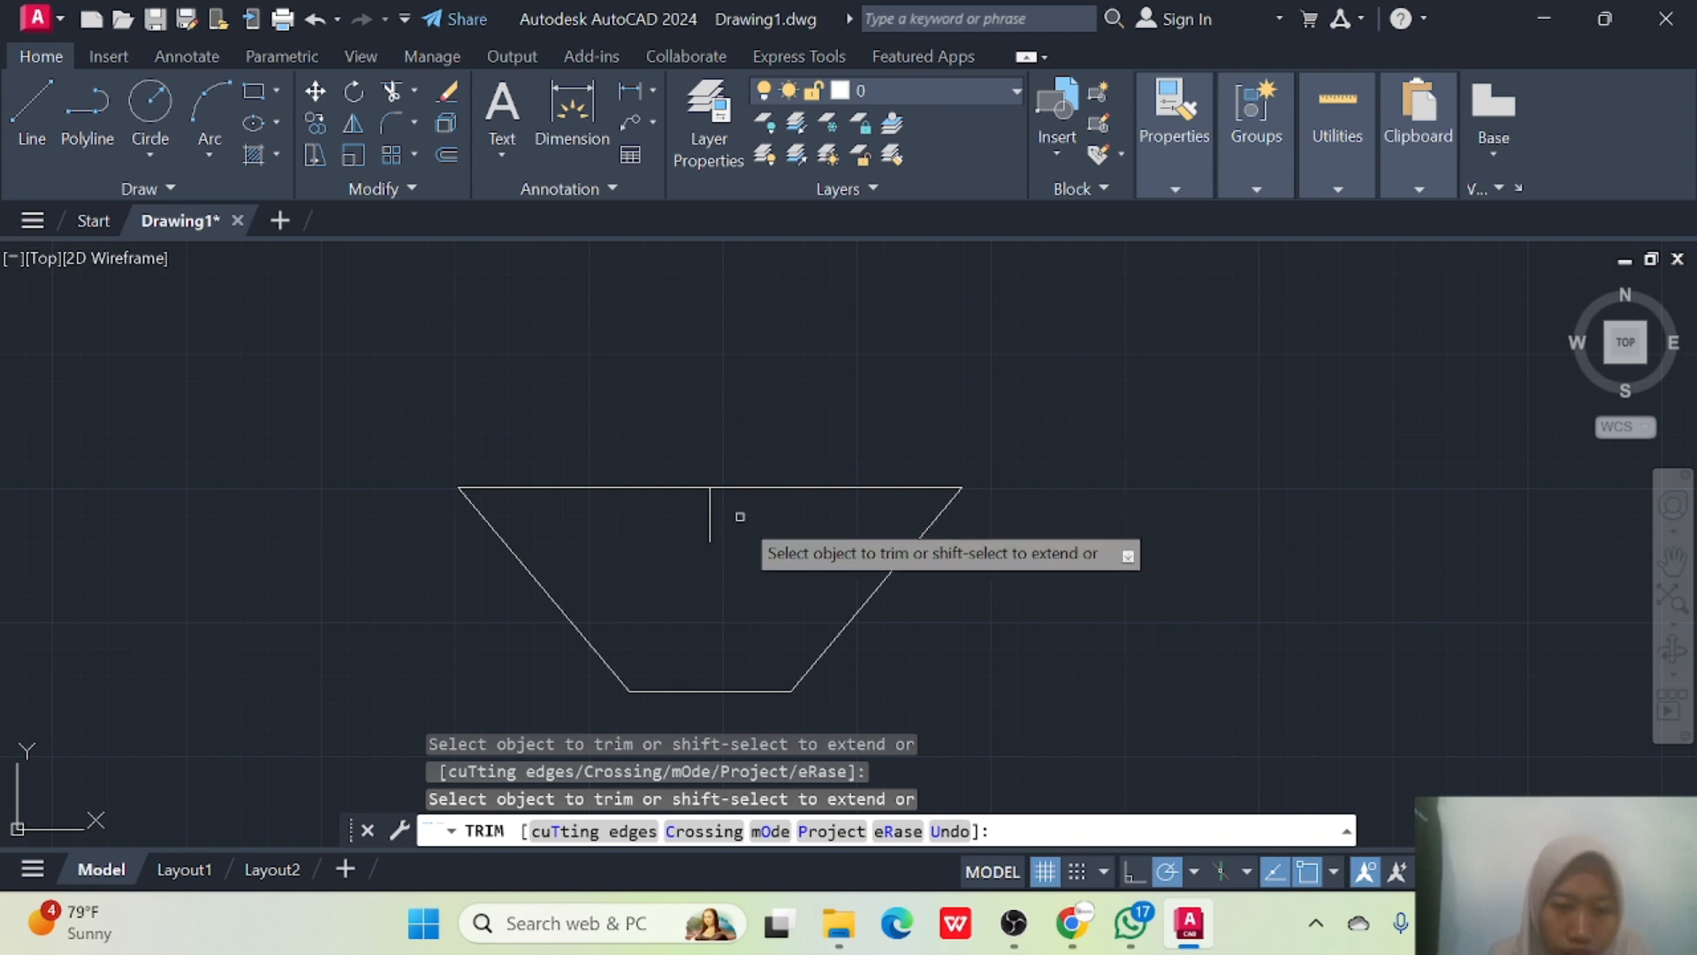
Draw horizontal lines from the short vertical line's lower end to the trapezoid's right and left sloped sides.
click(41, 95)
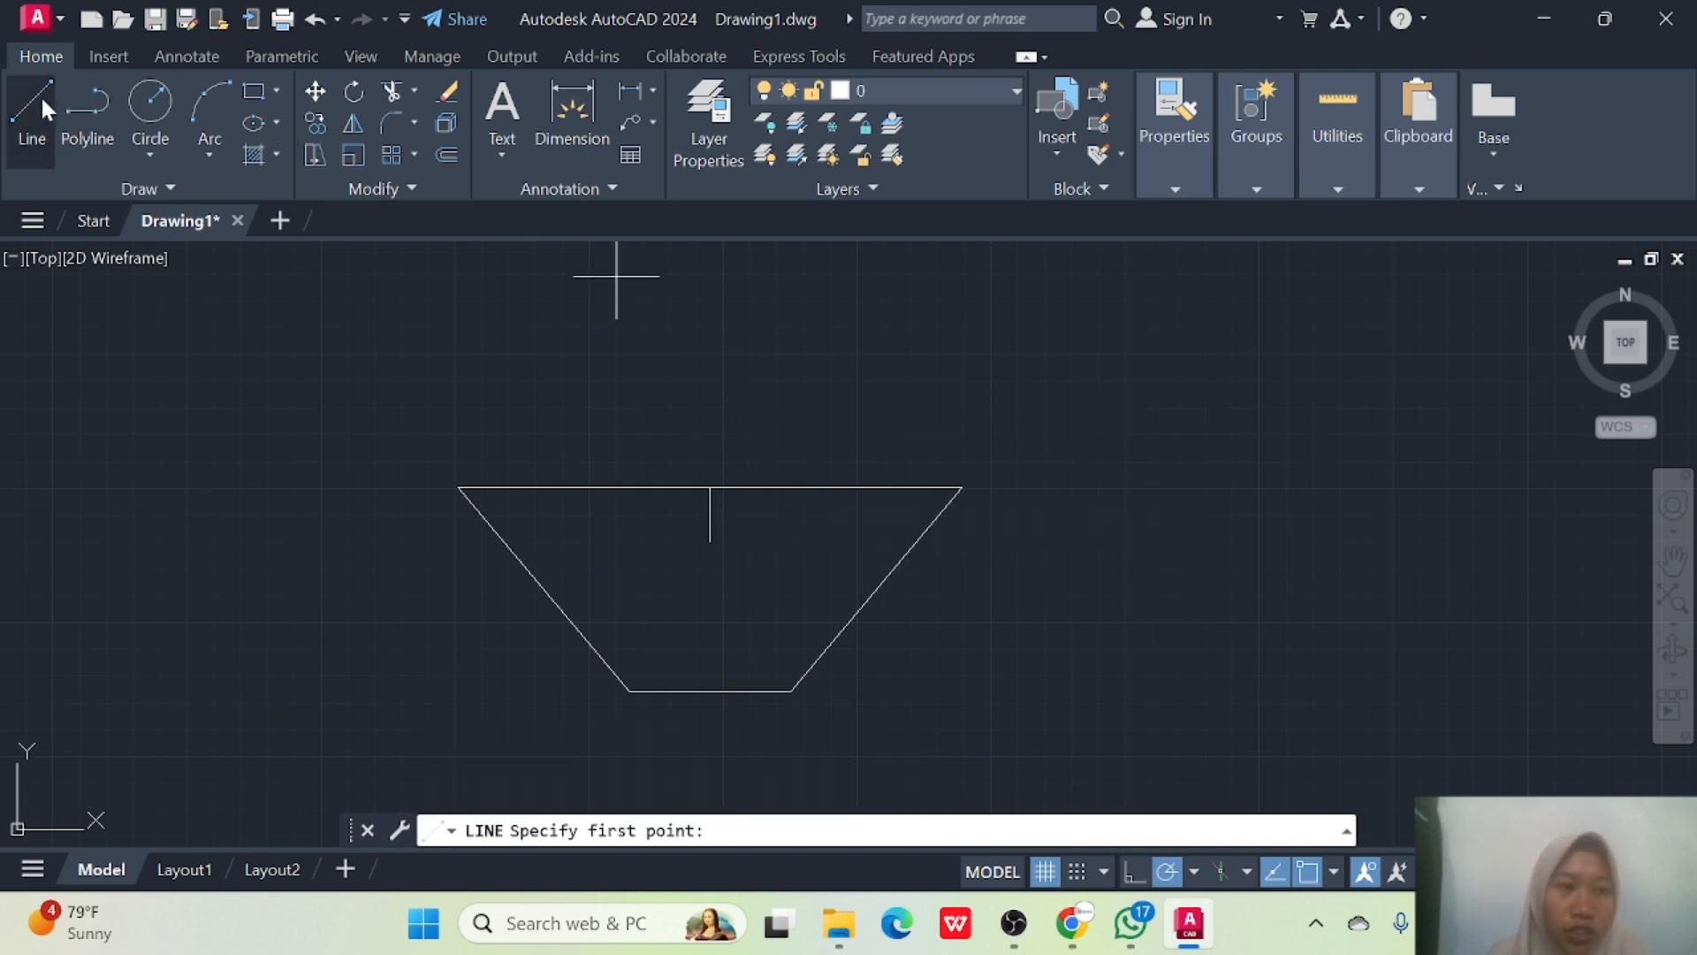
click(710, 541)
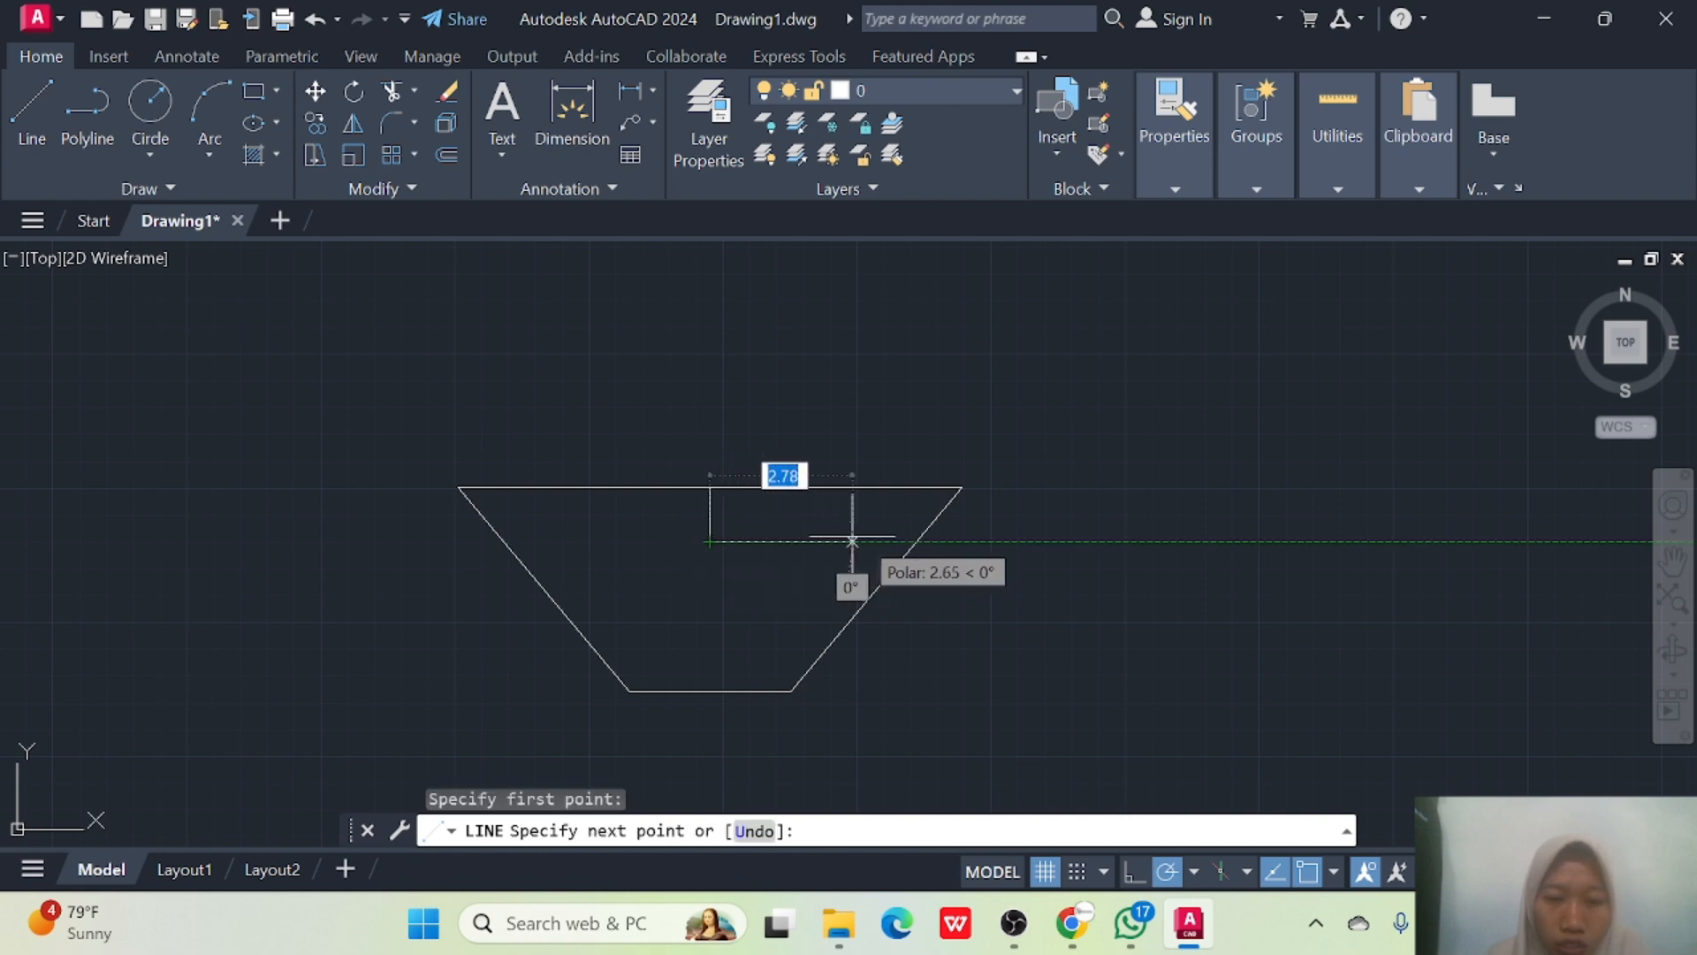
click(916, 541)
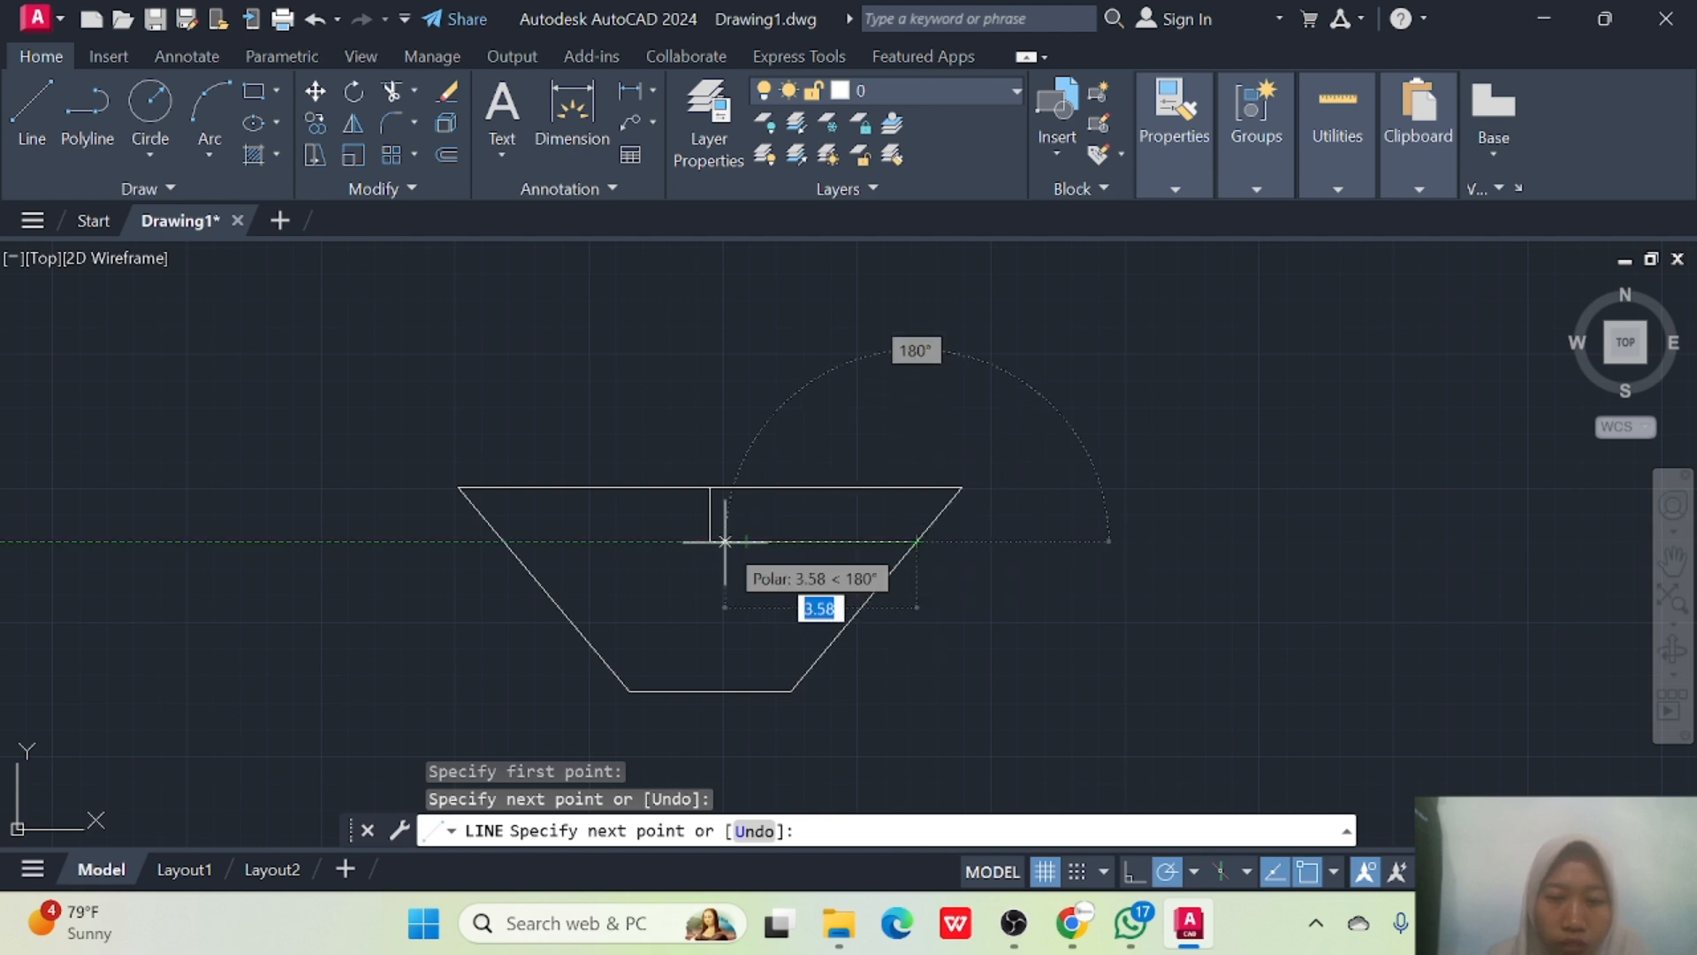
key(Escape)
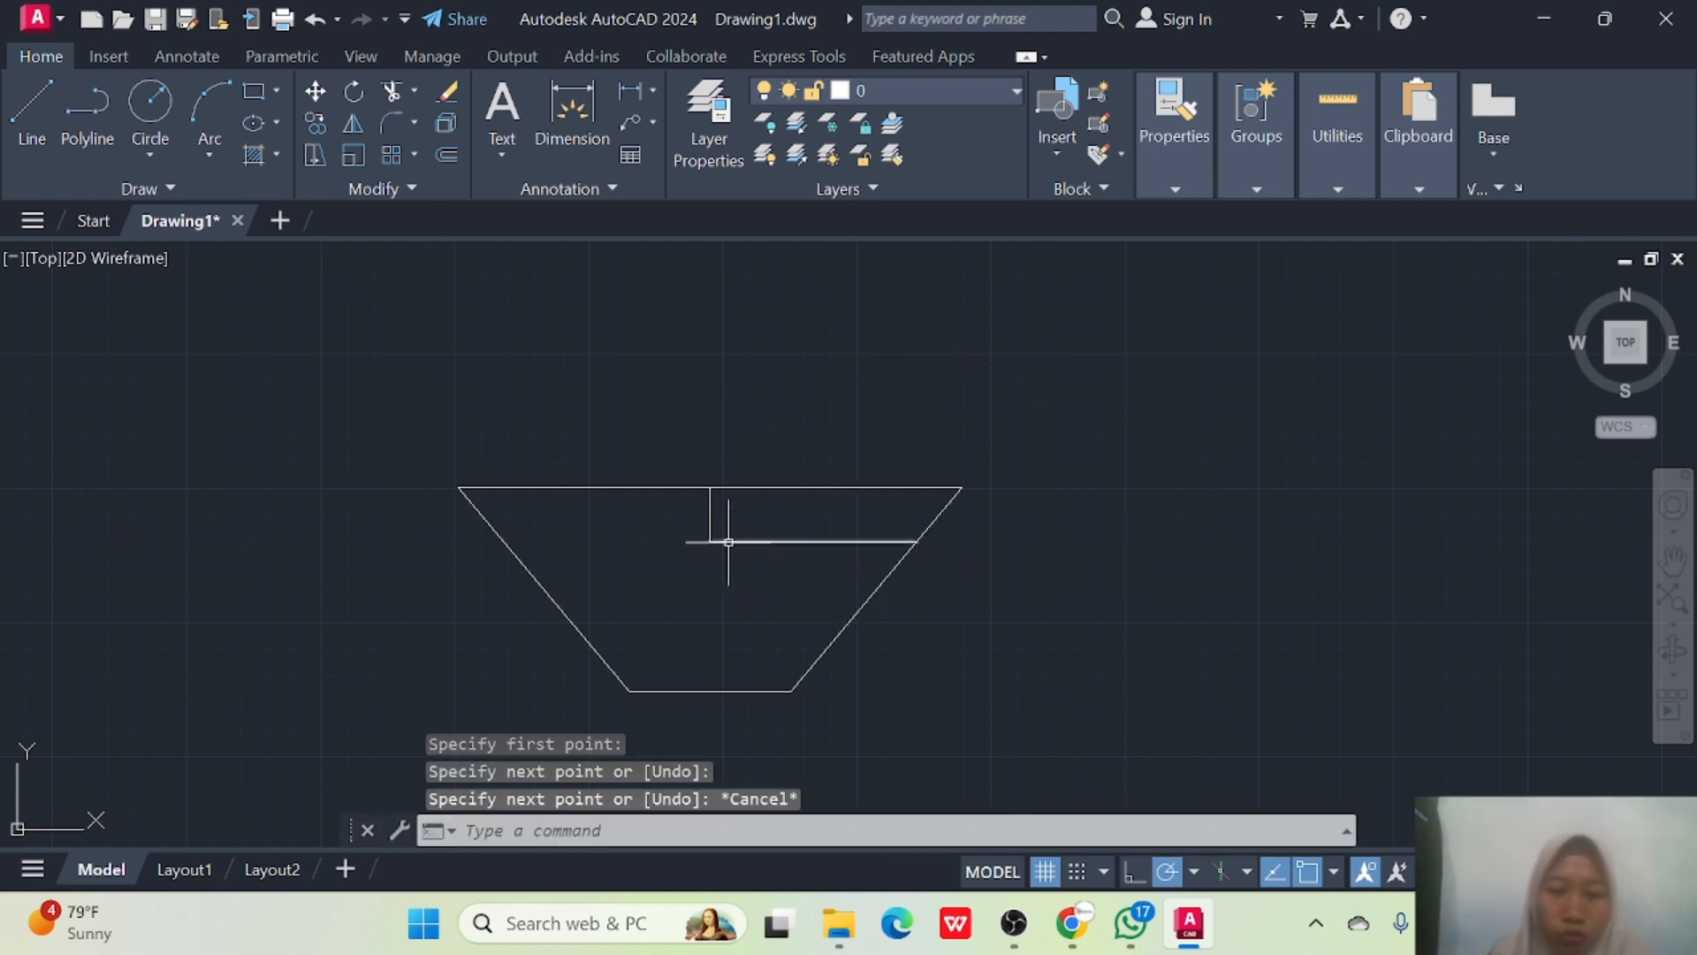
click(14, 104)
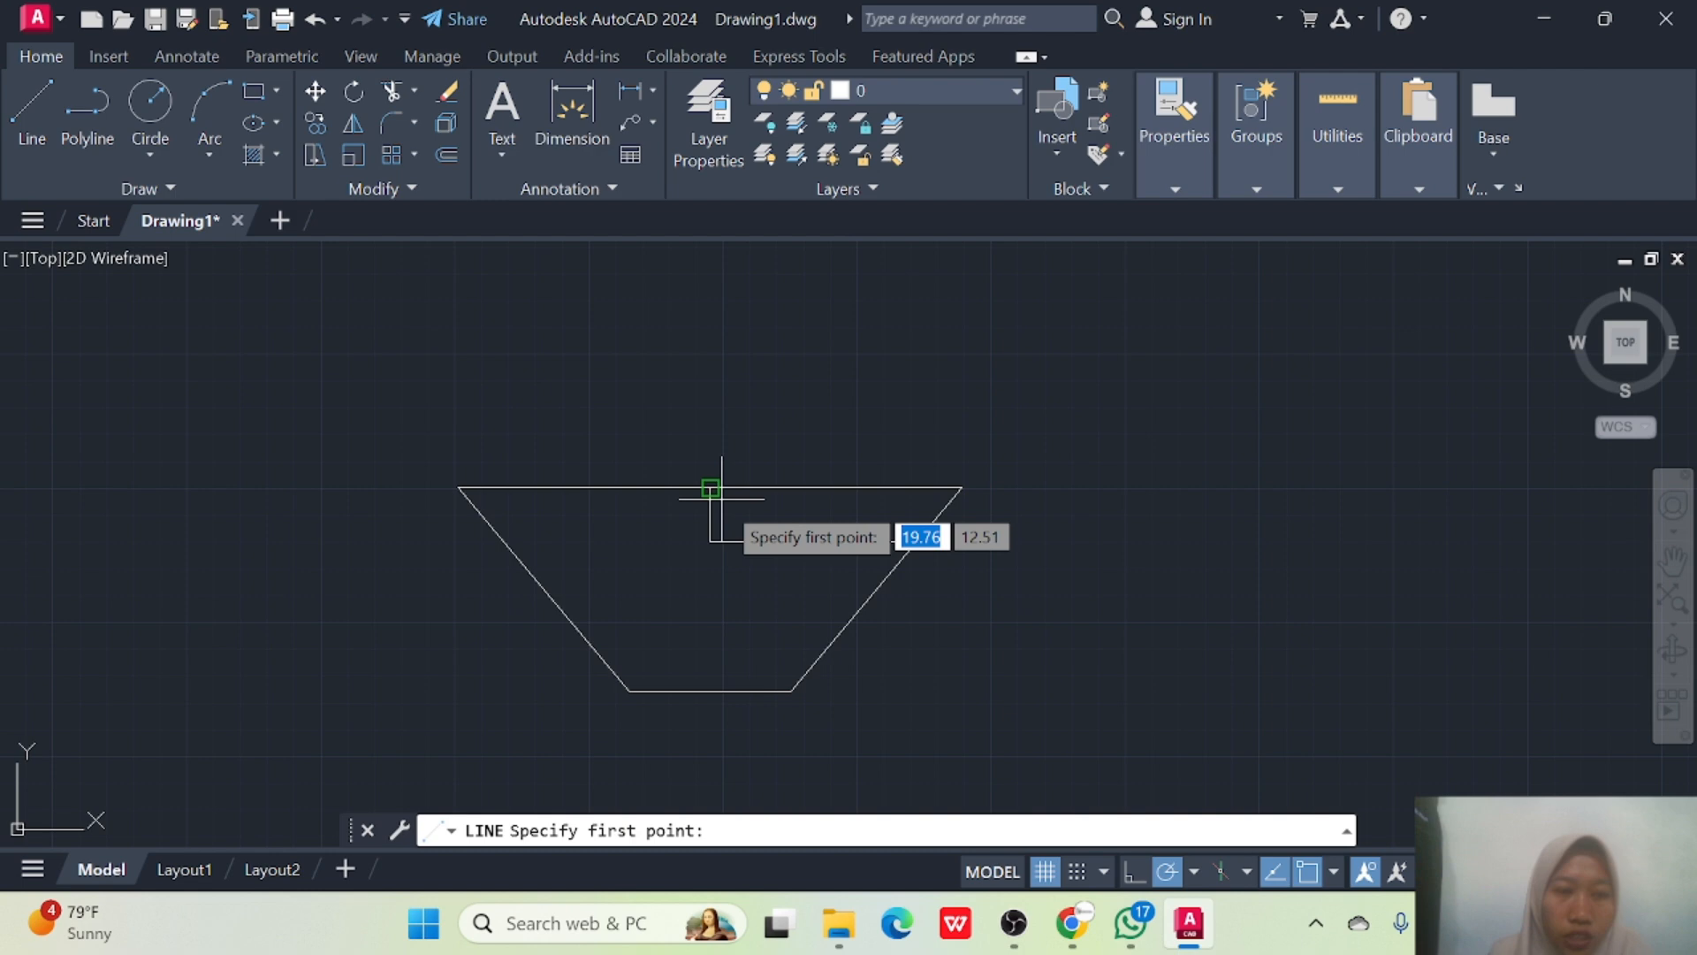
click(710, 541)
click(503, 541)
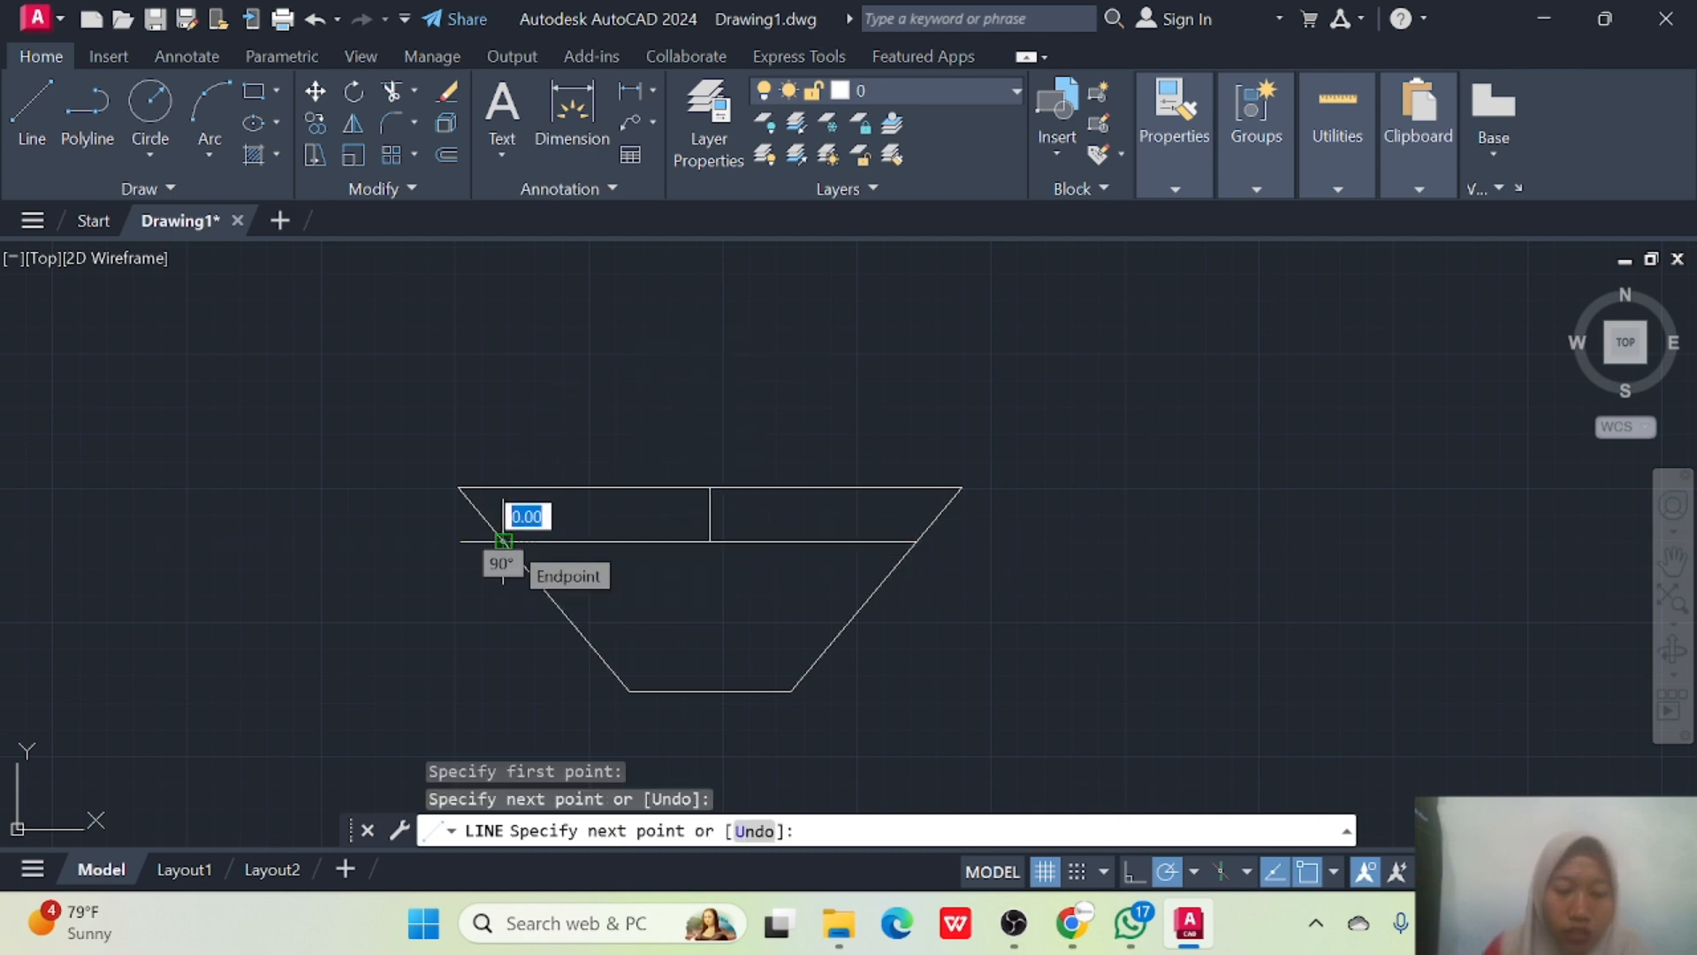
key(Escape)
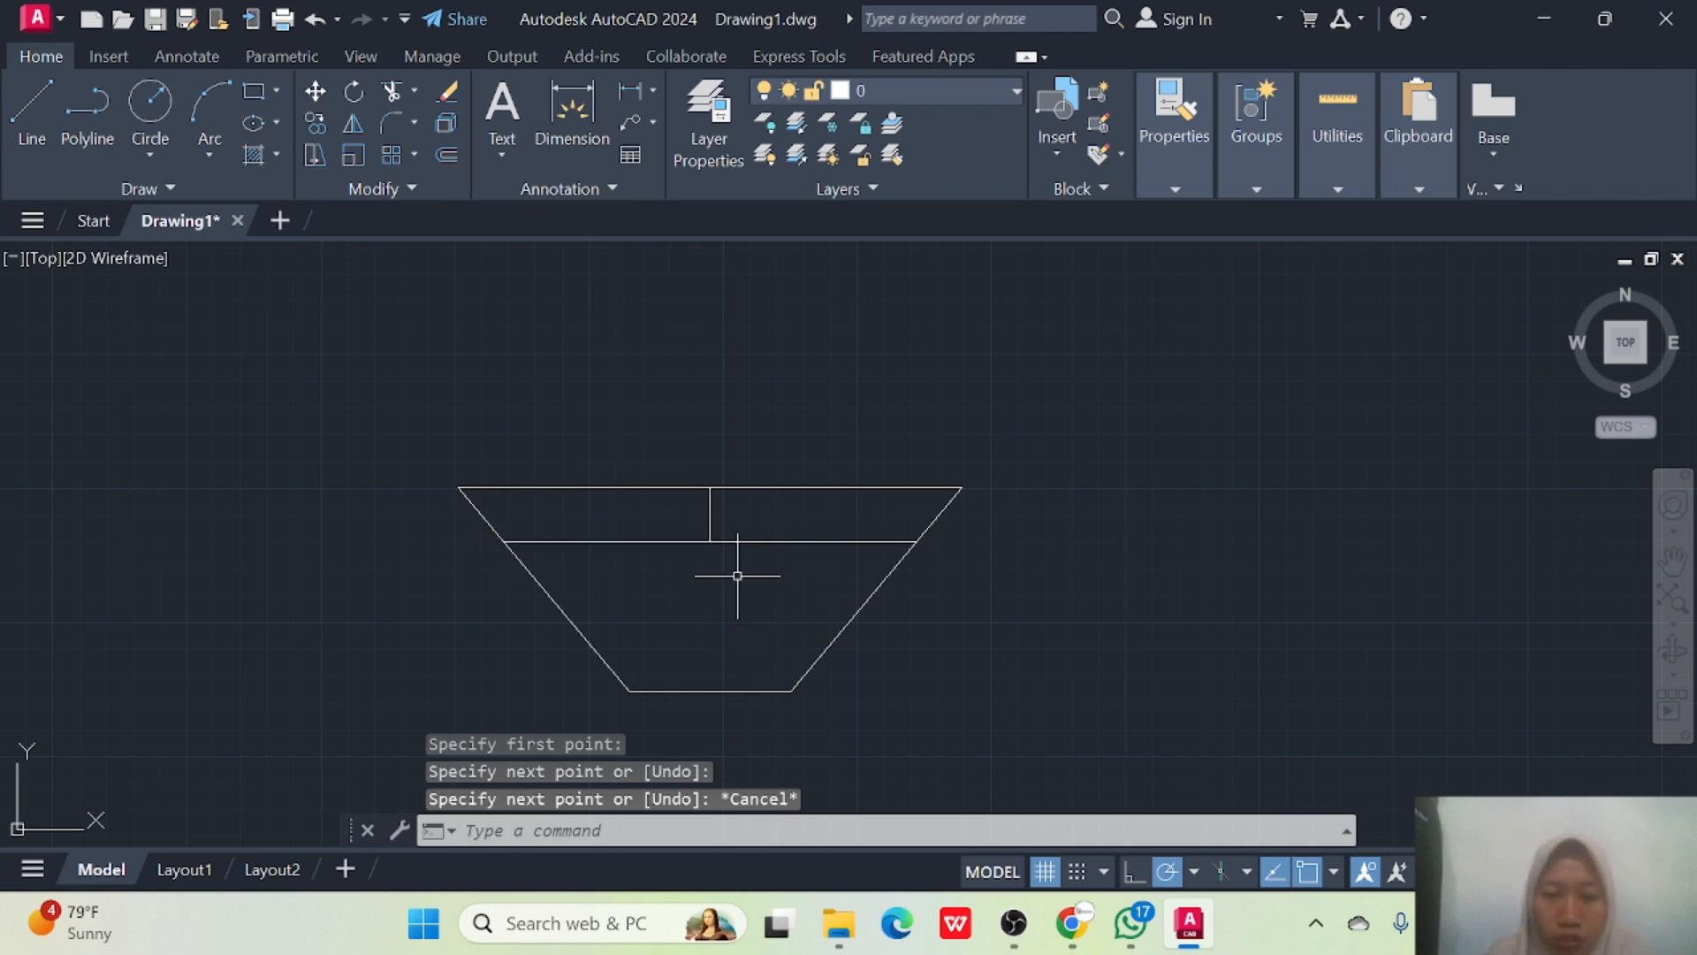
Draw a vertical line 0.5 units straight down from the vertical line's junction with the inner horizontal line.
click(30, 114)
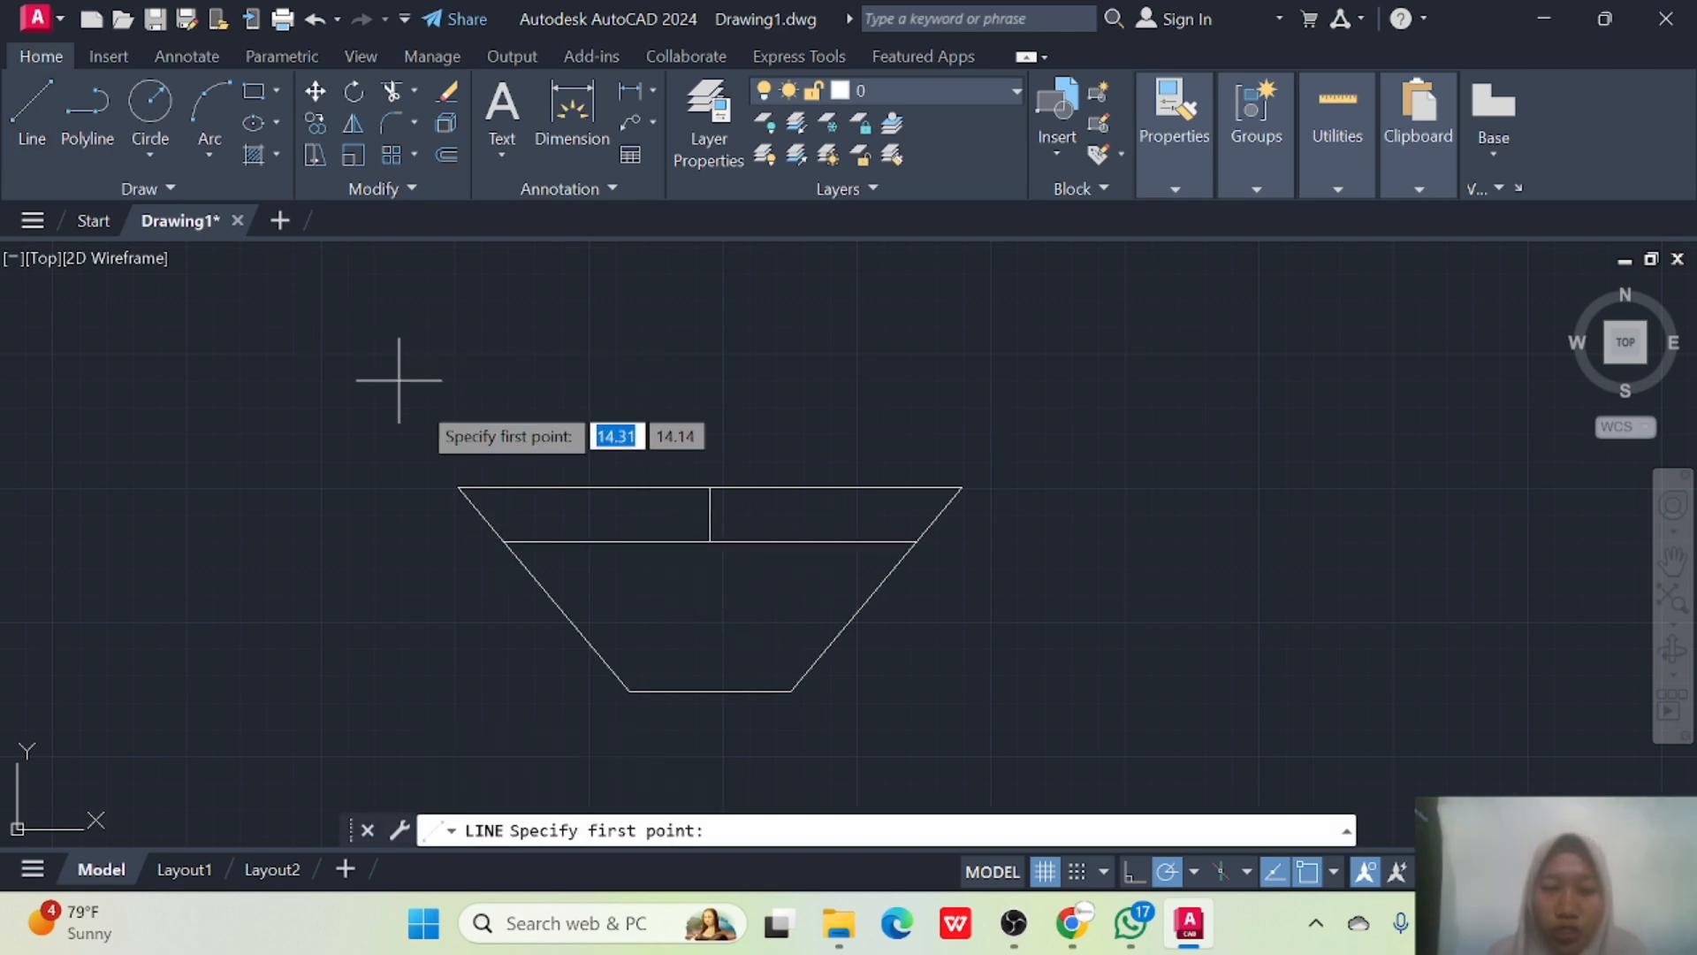
click(710, 541)
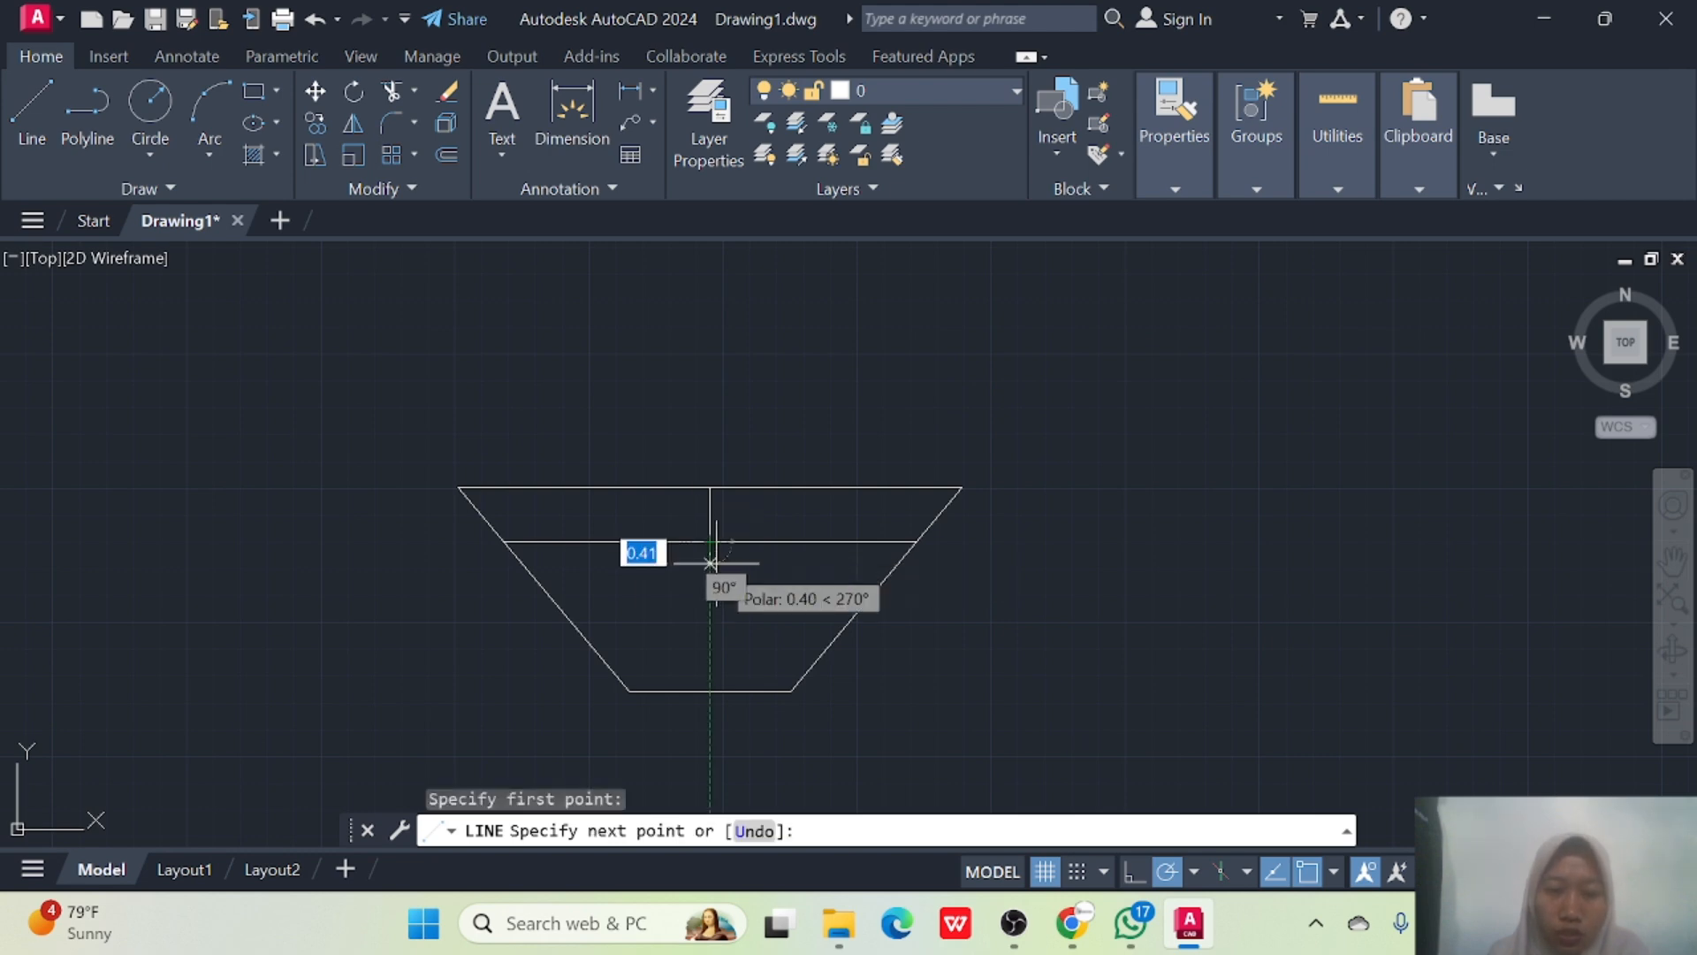
text(0)
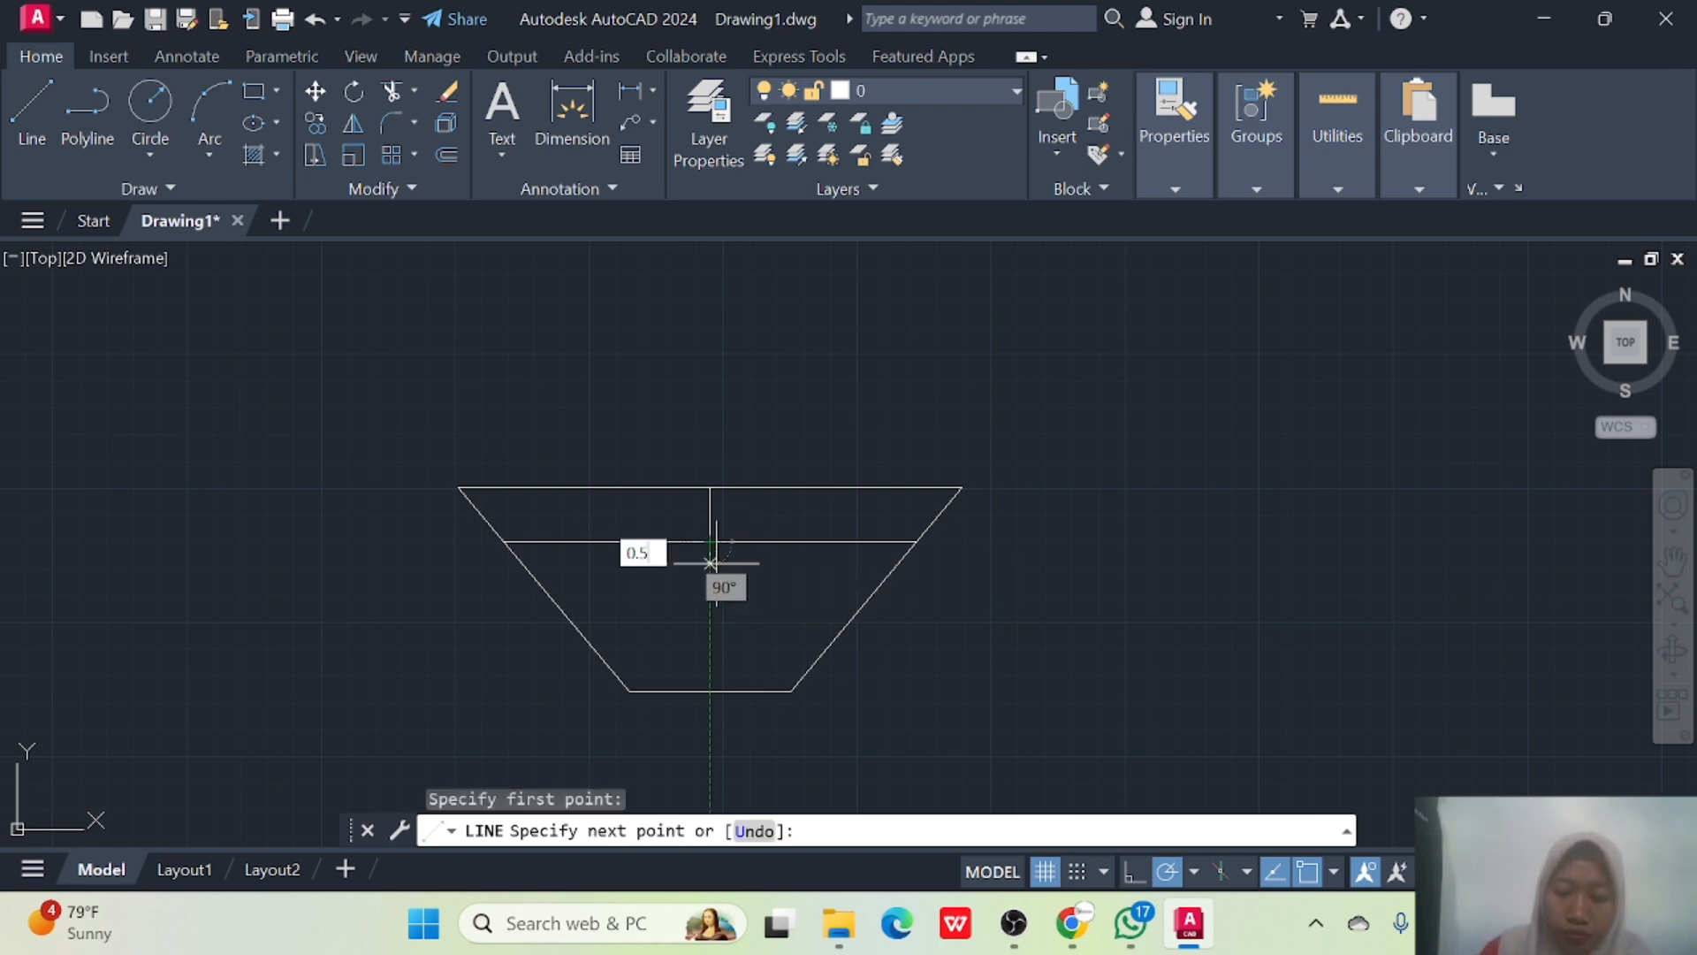
key(Return)
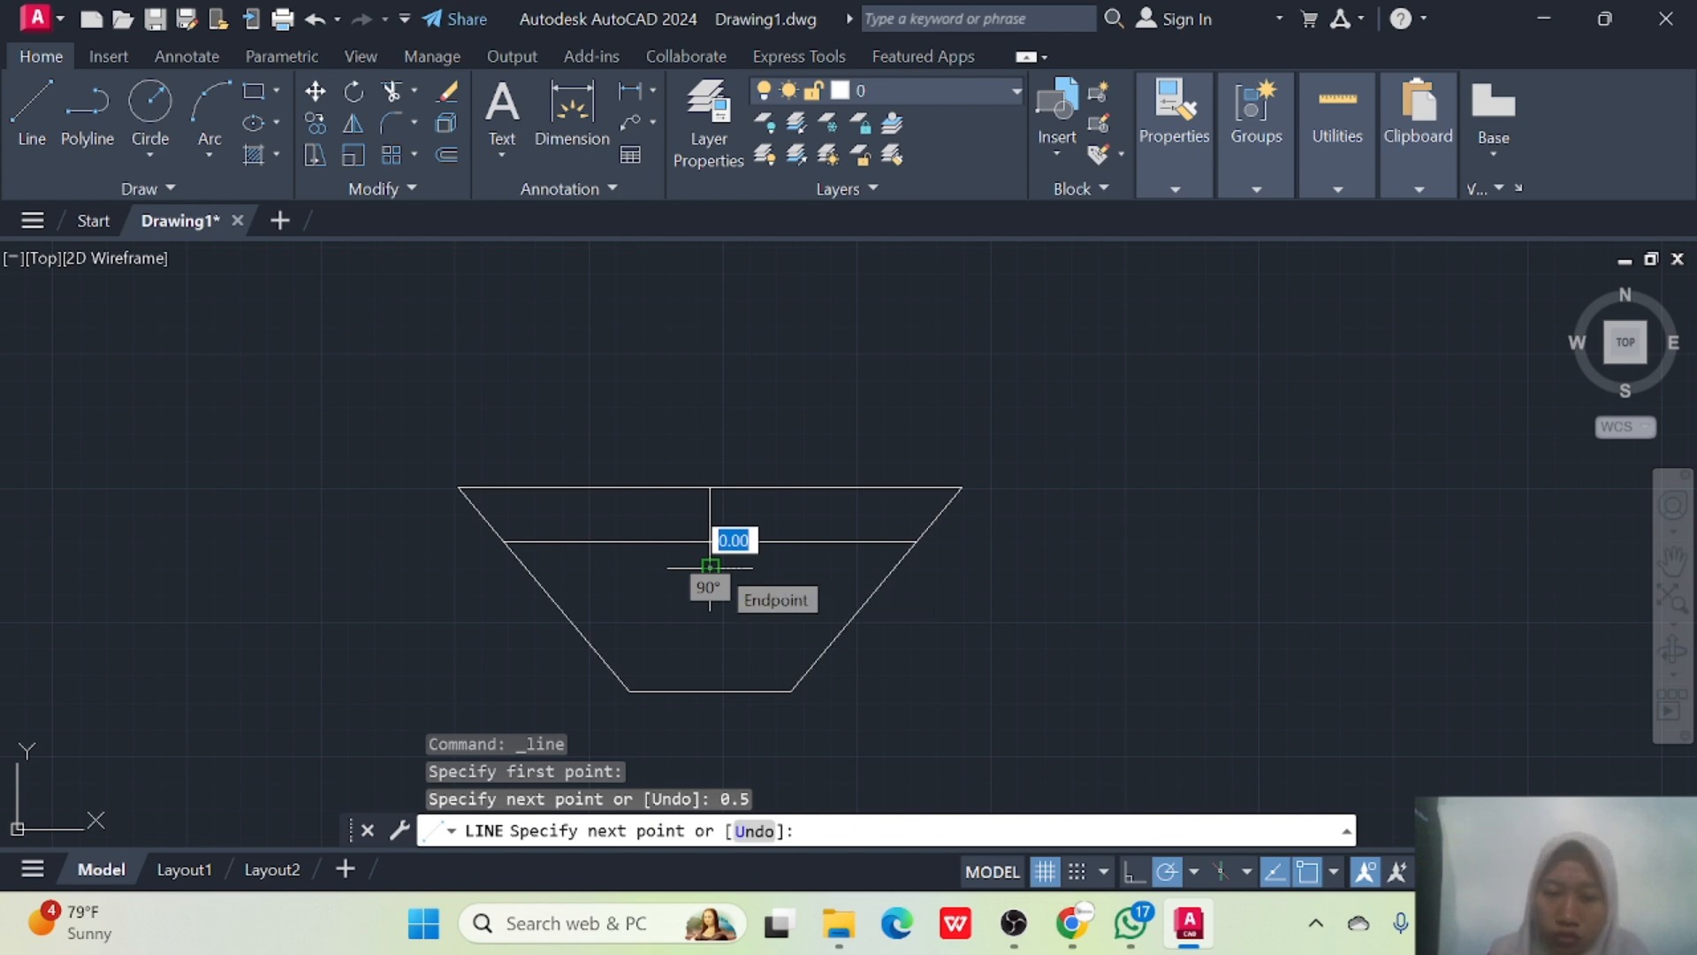
key(Escape)
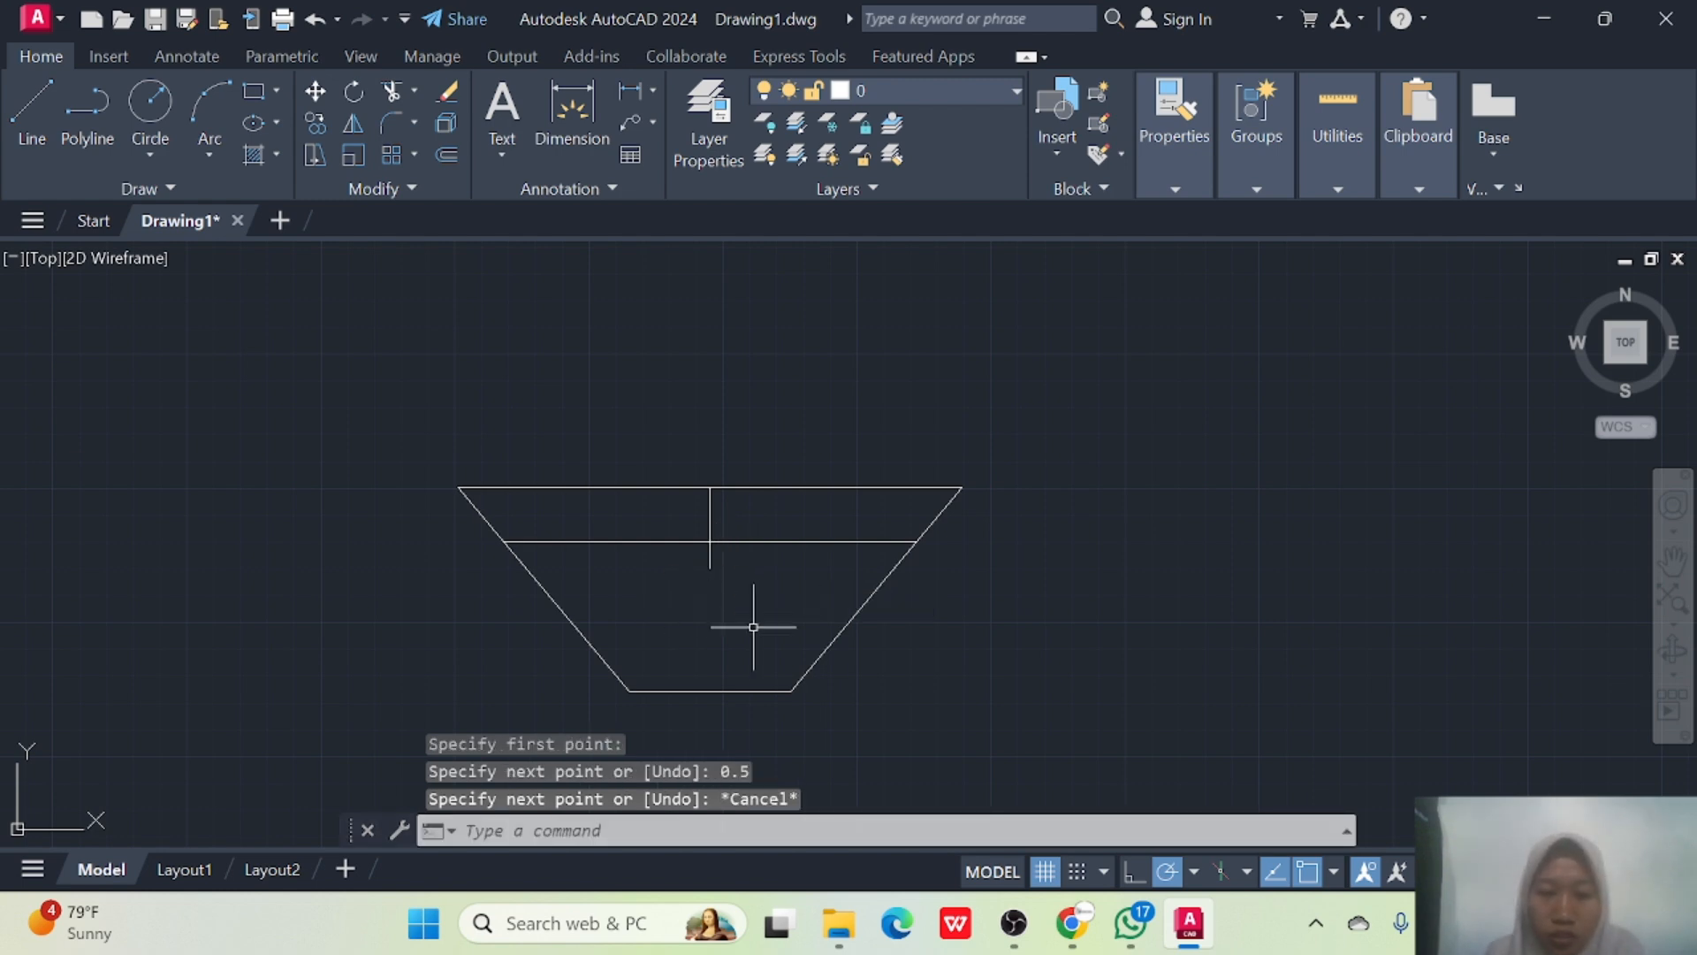
Draw a second pair of horizontal lines from the 0.5-unit line's lower end to the right and left sloped sides.
click(30, 108)
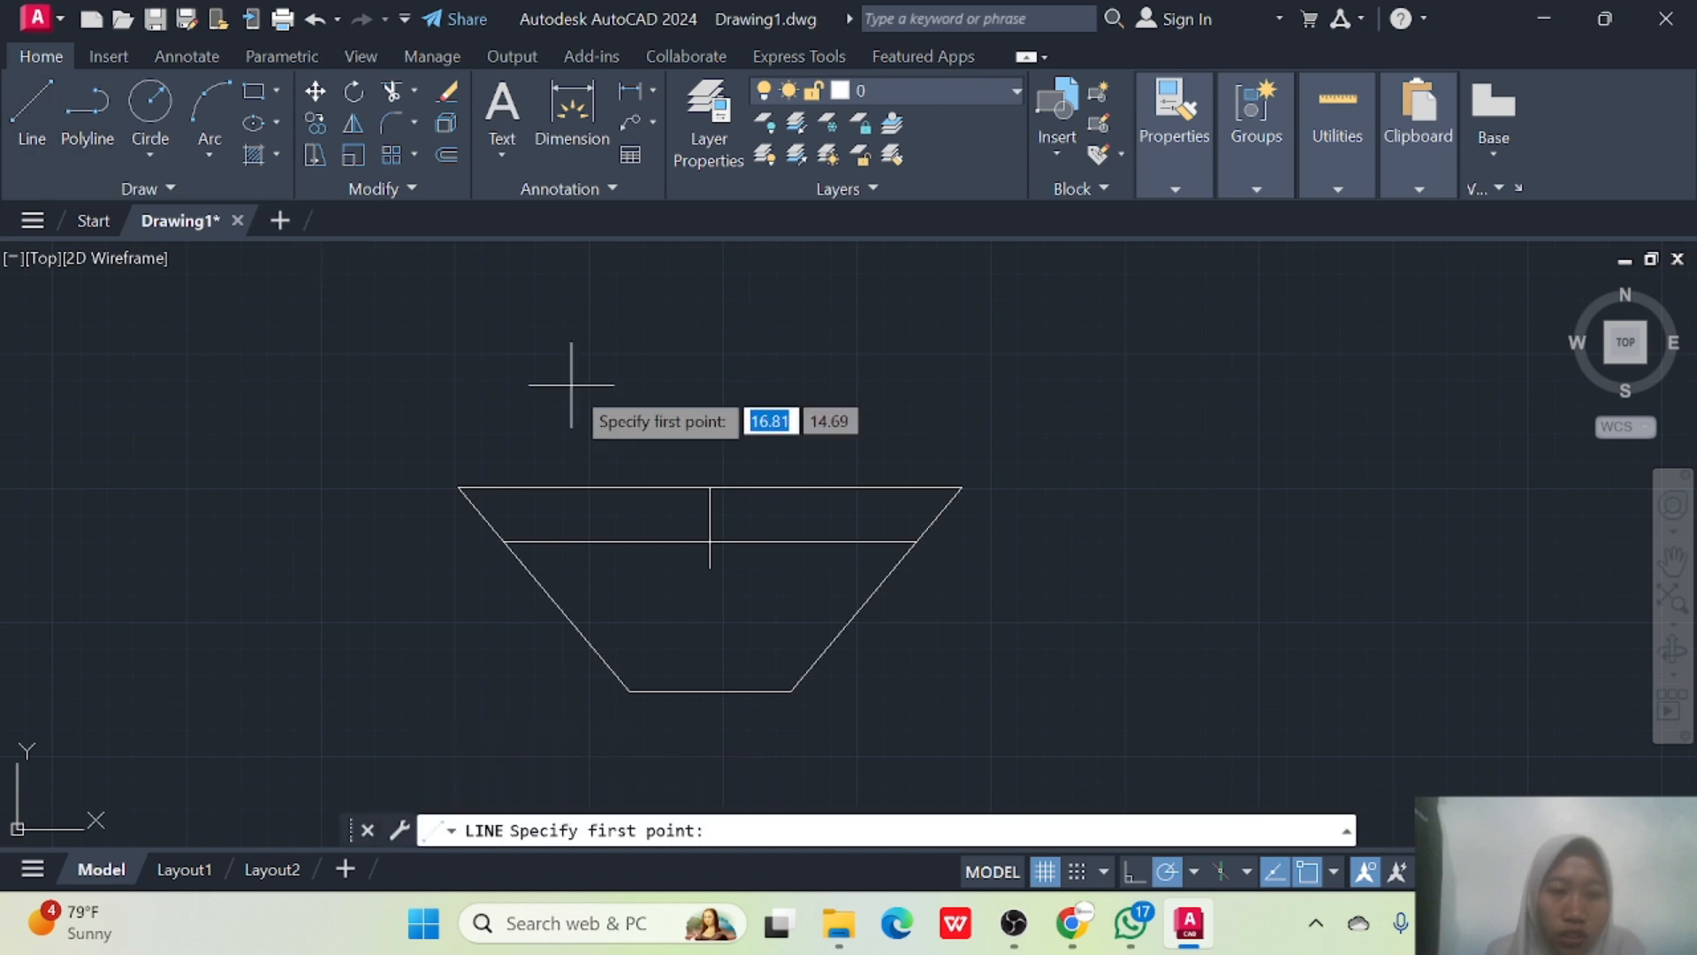
click(710, 568)
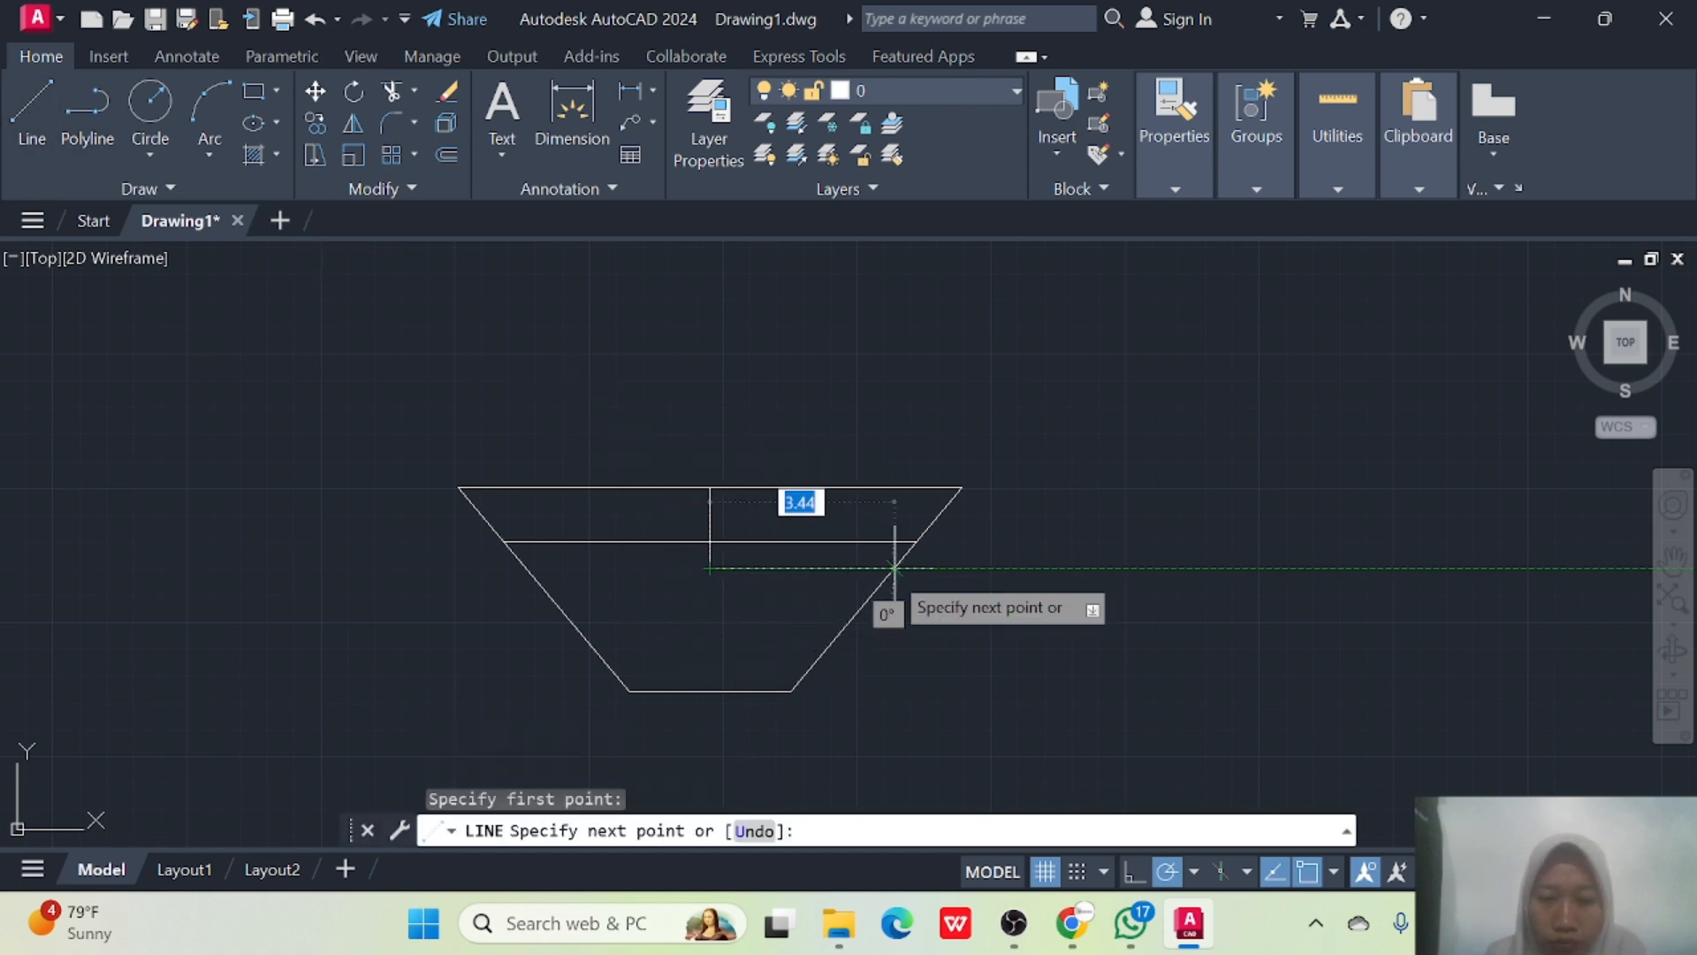
click(894, 567)
key(Escape)
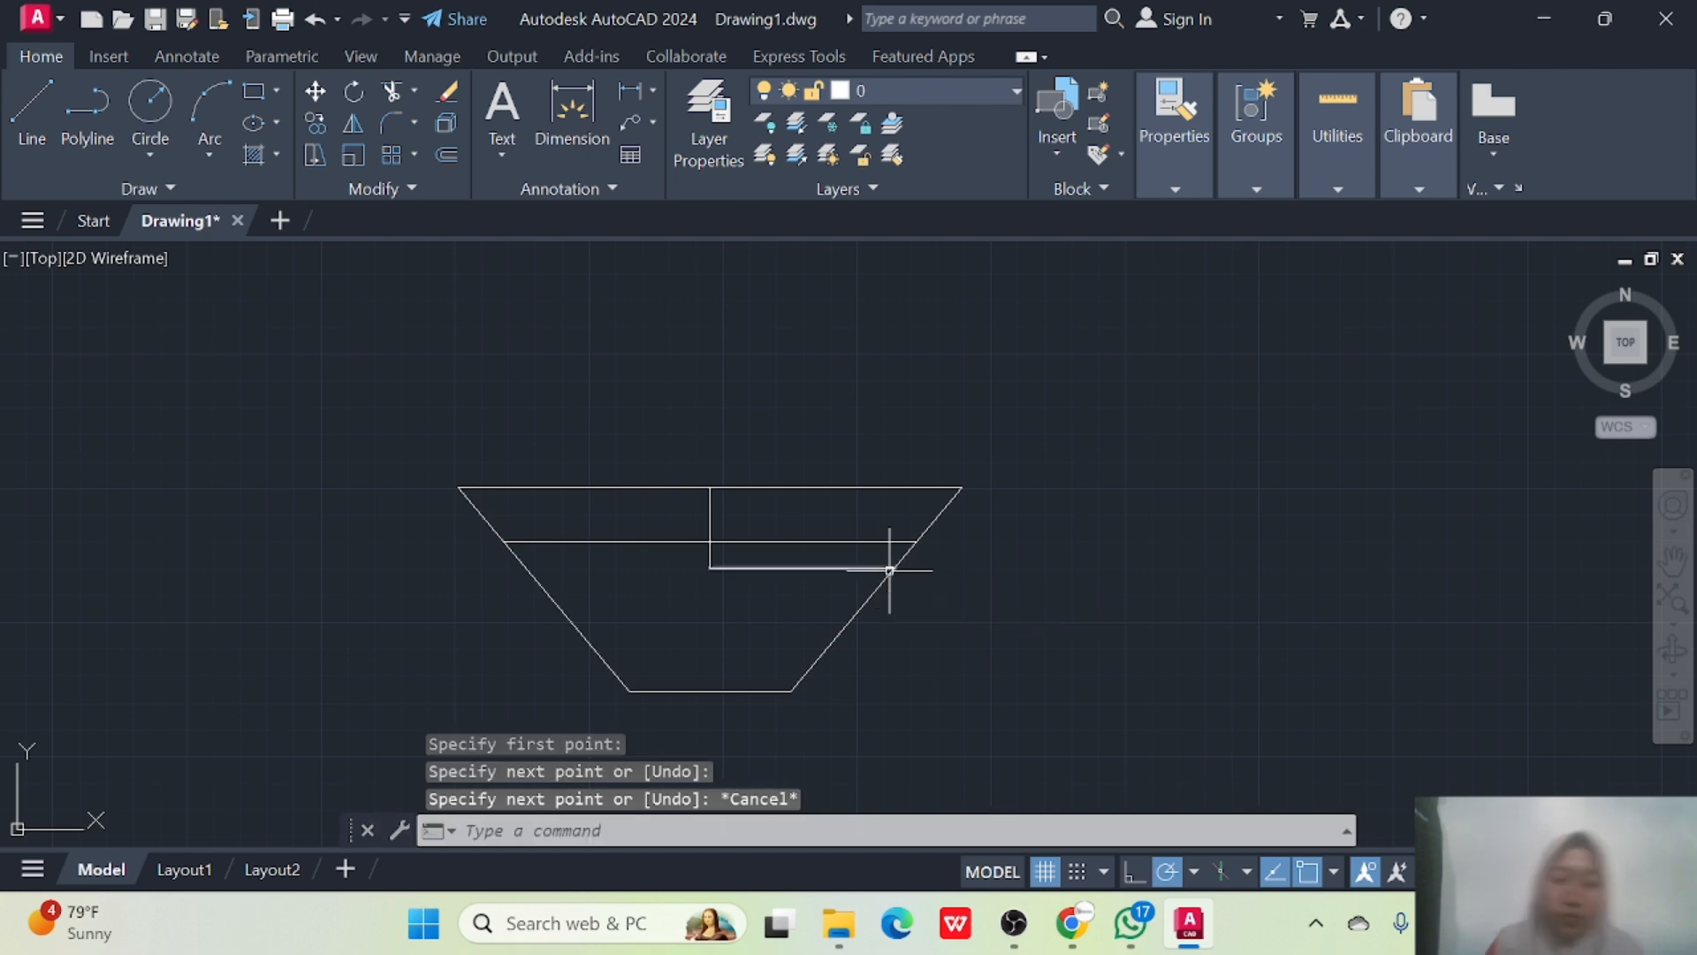
click(44, 96)
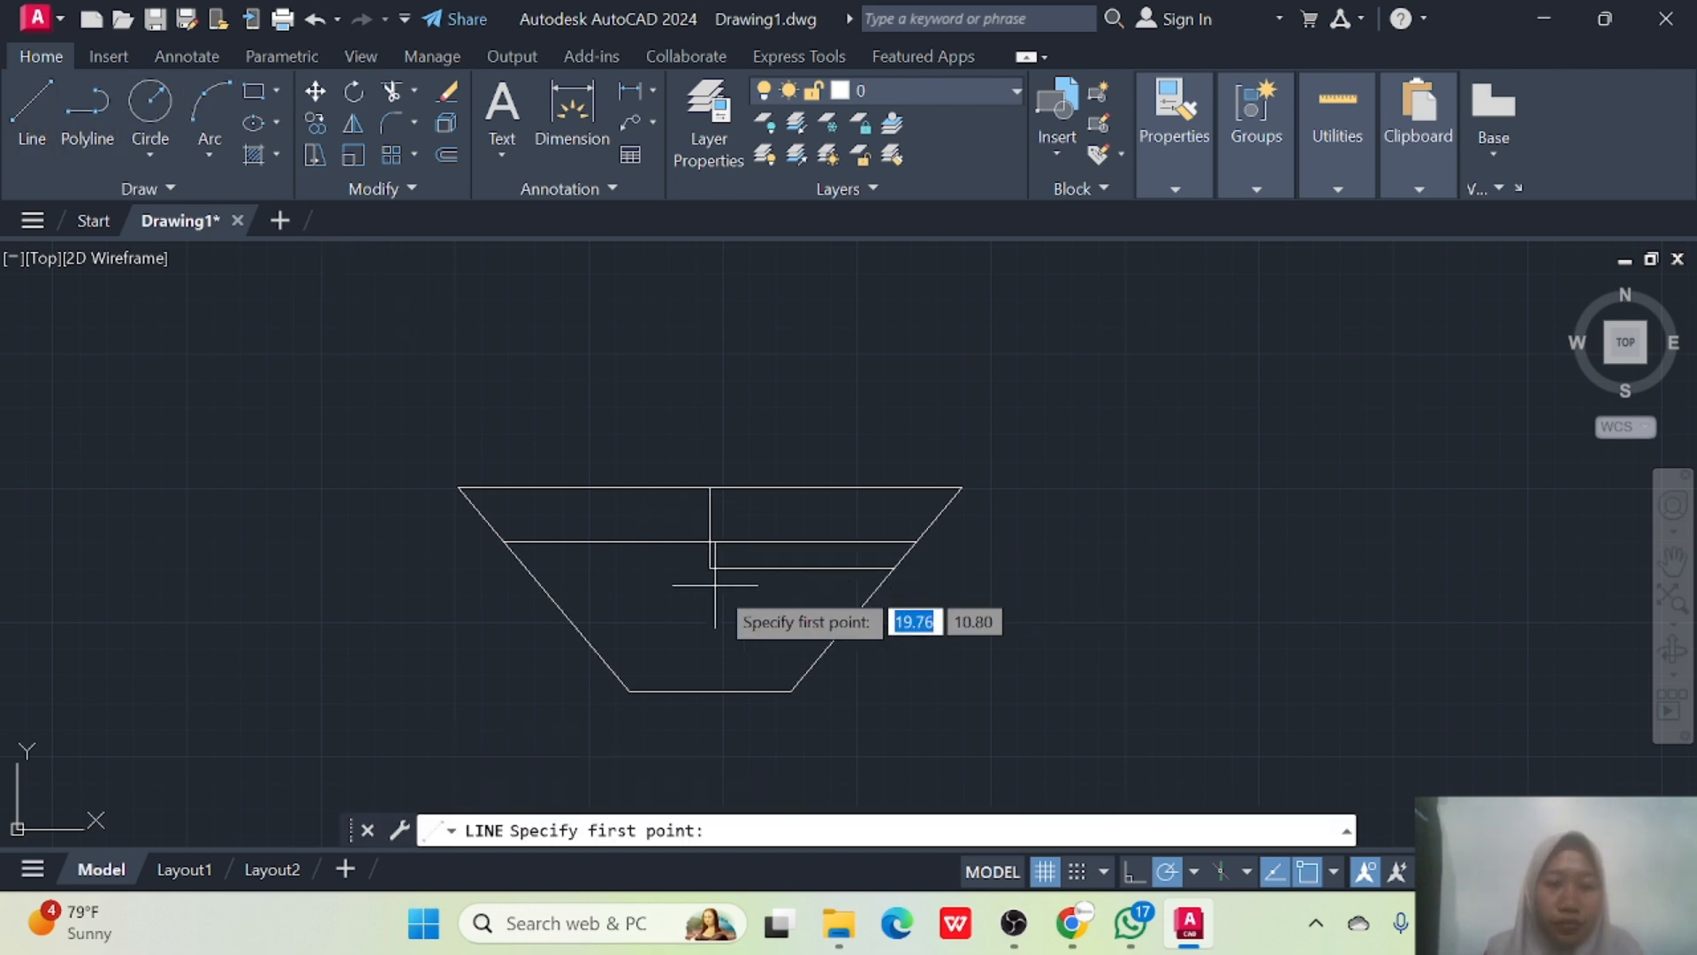
click(710, 567)
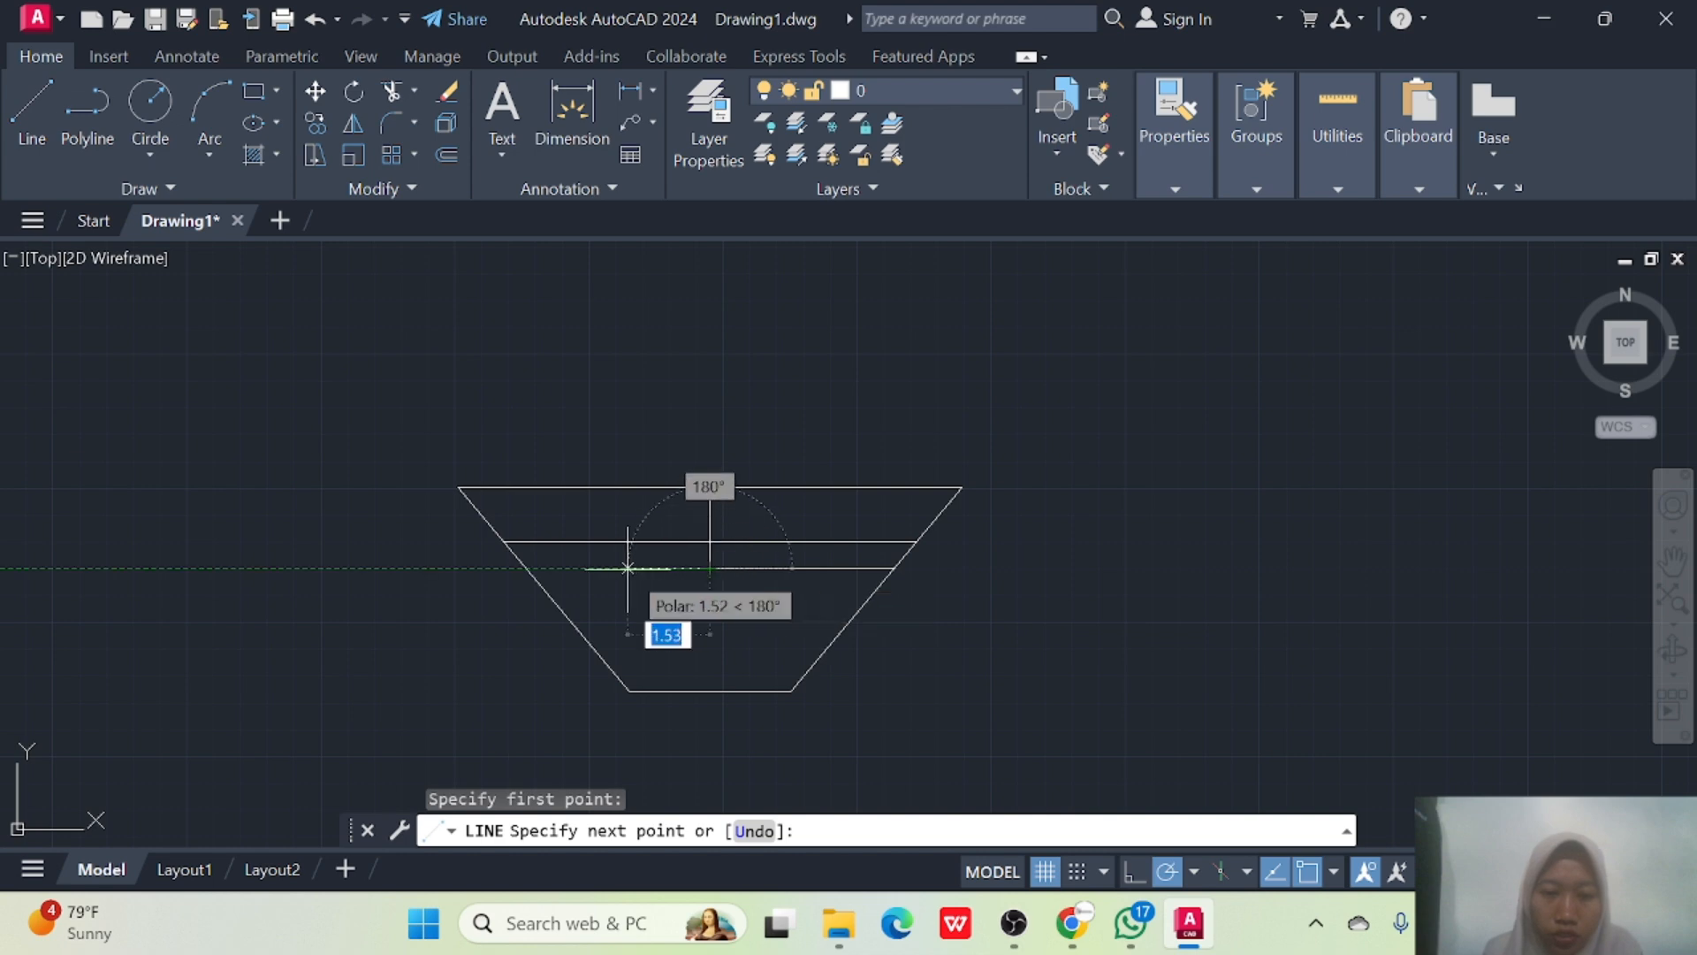
click(526, 568)
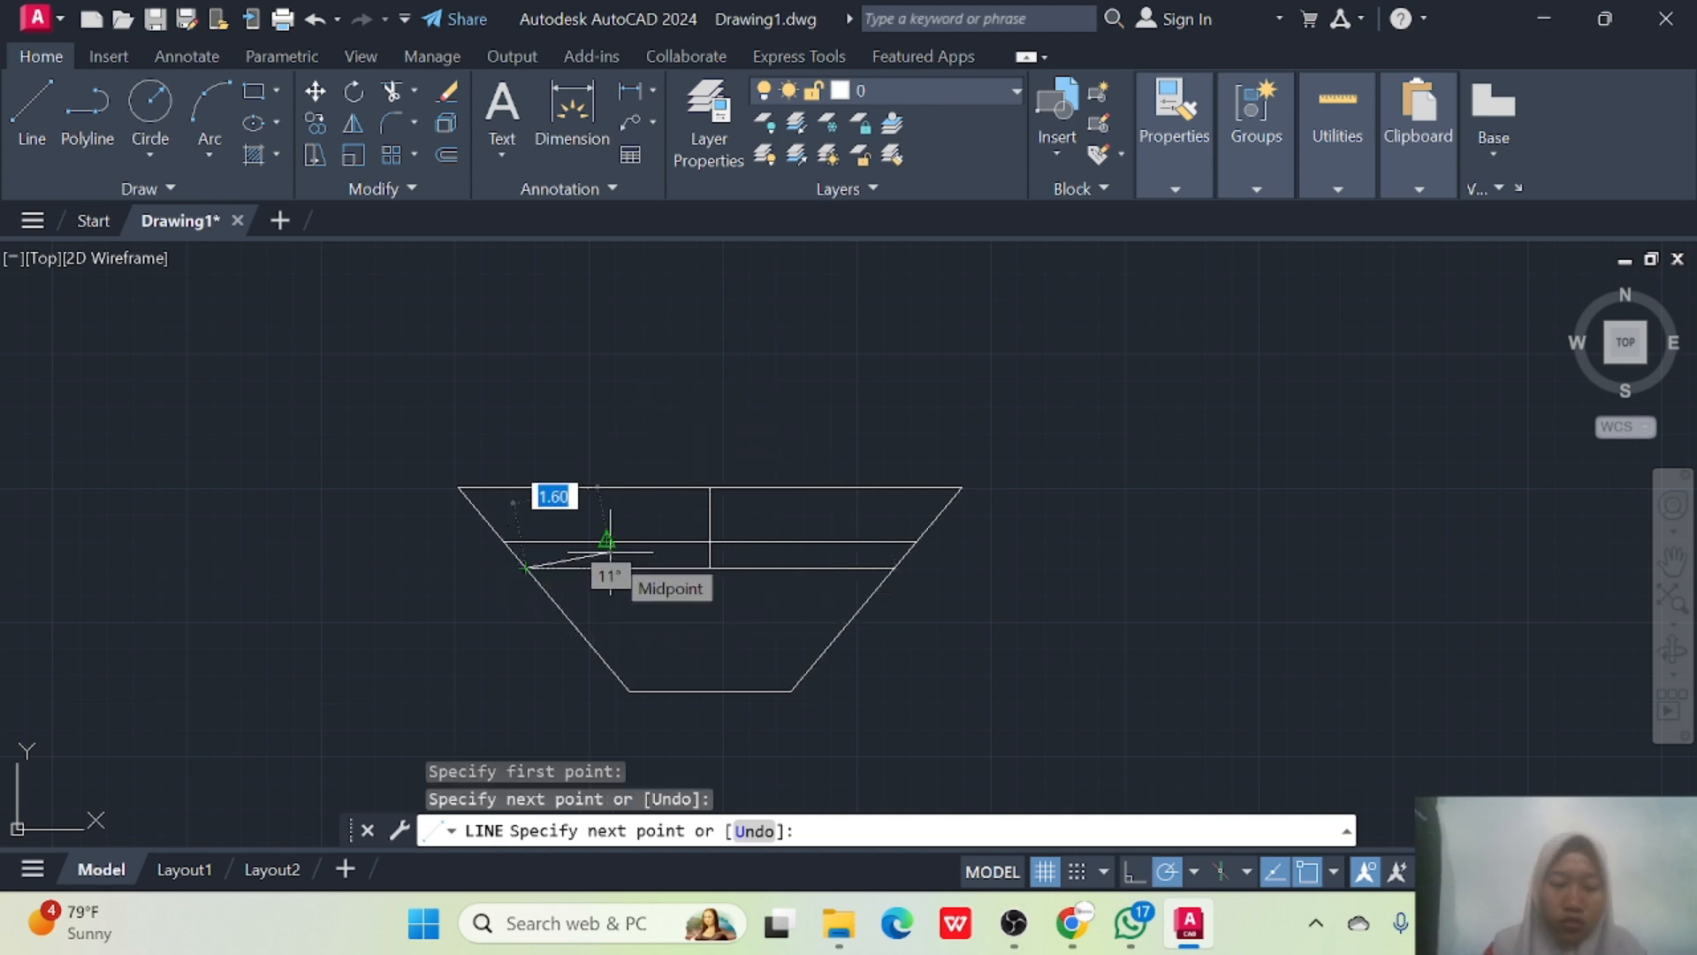
key(Return)
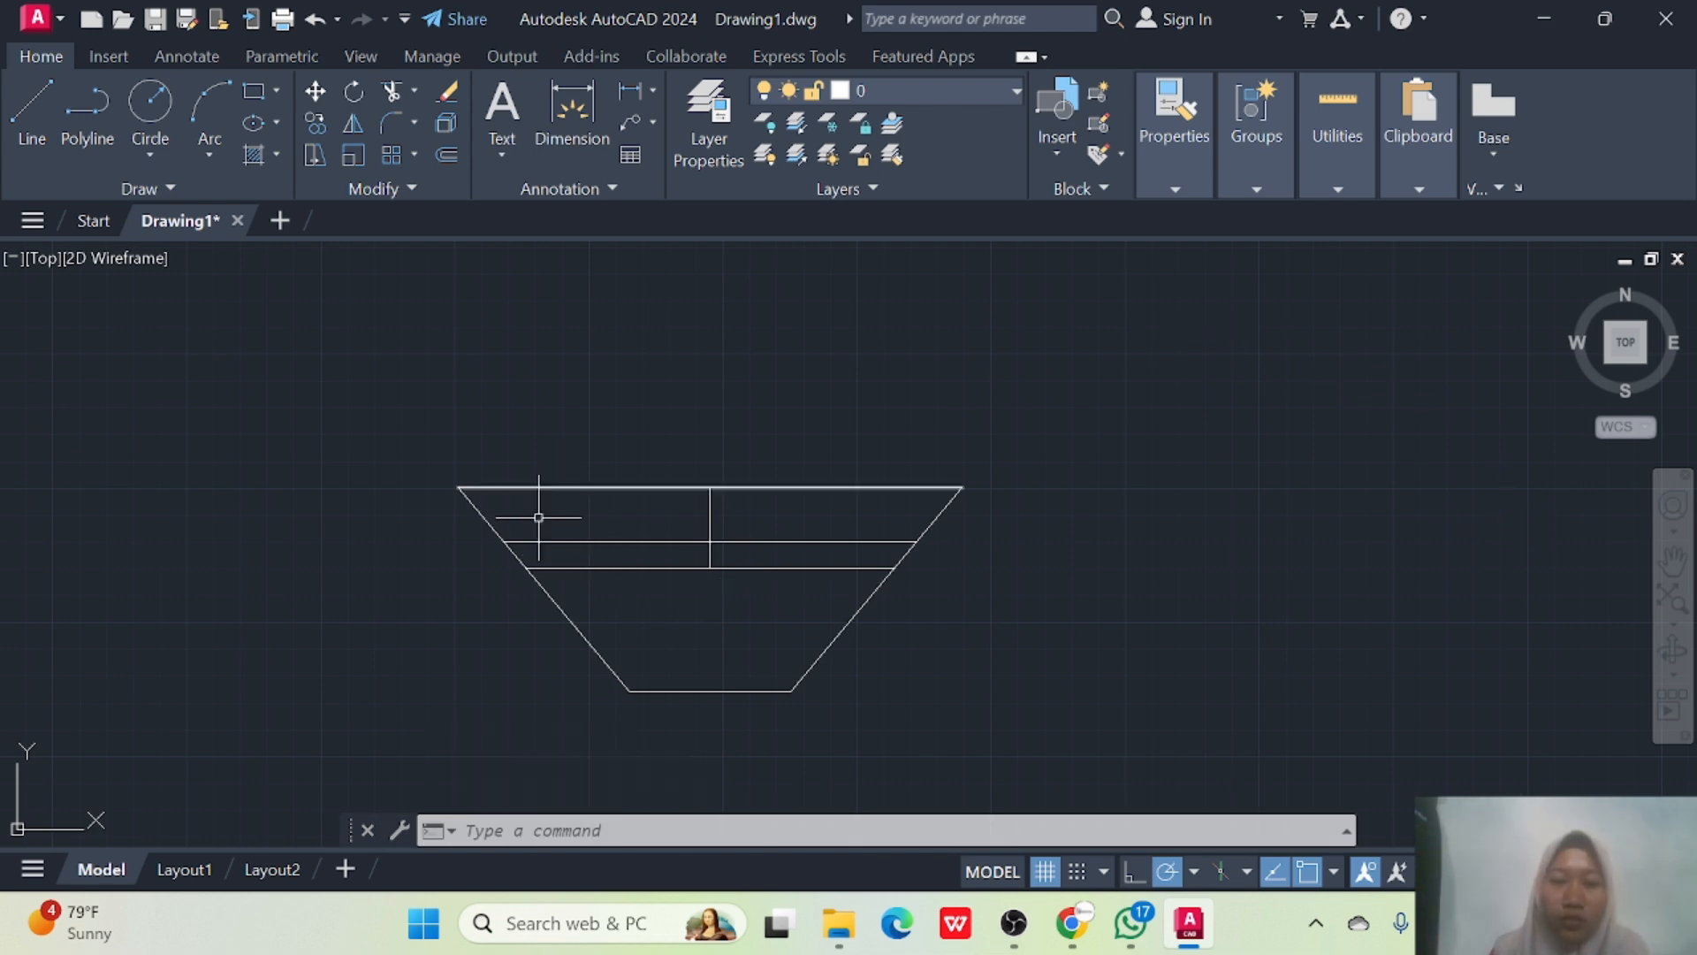
Erase the 0.5-unit vertical line between the two inner horizontal lines.
click(1673, 599)
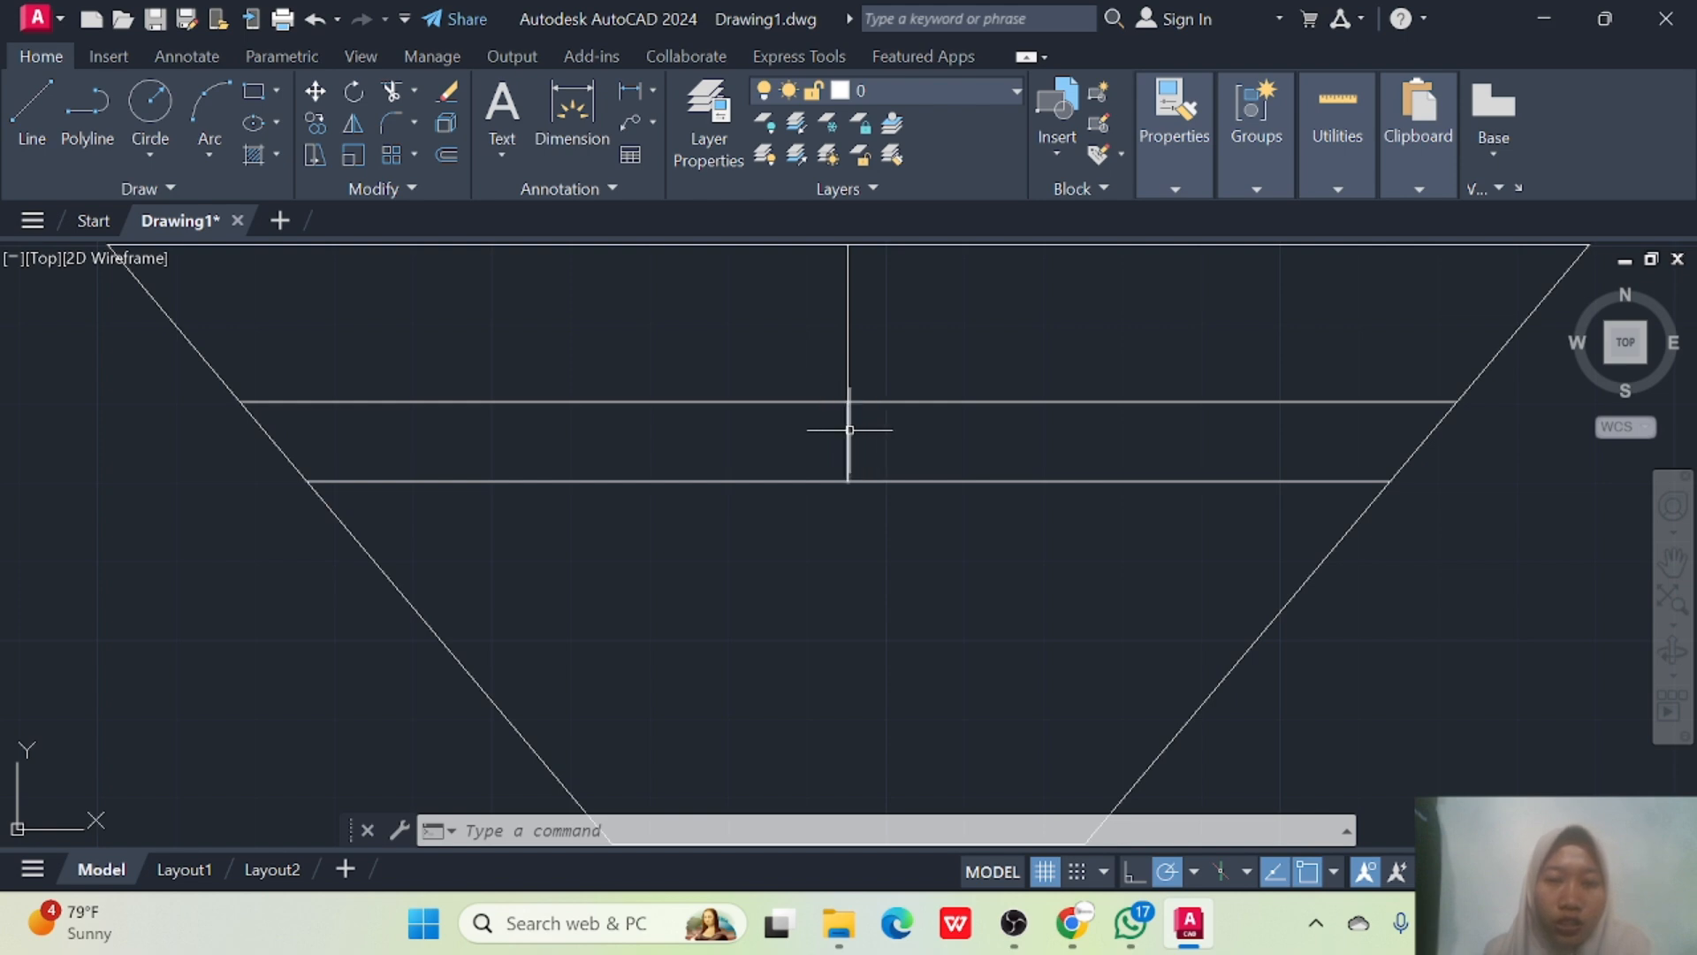
key(Delete)
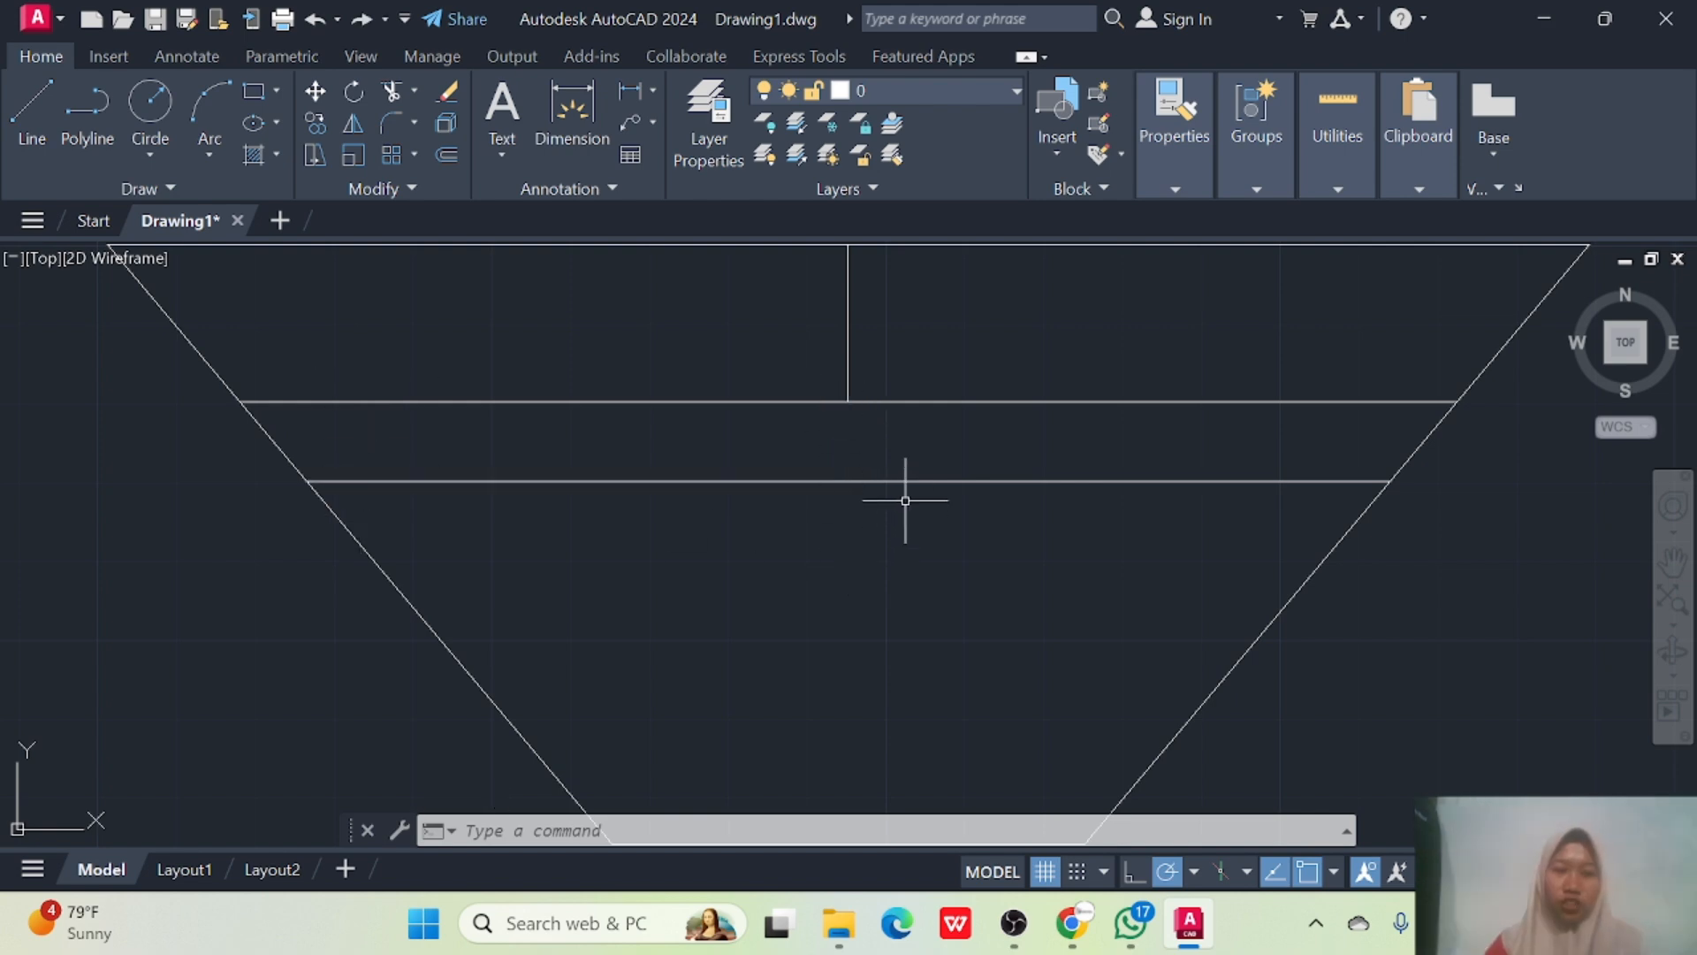
Start a control-vertex spline at the upper inner line's left end, zigzagging its points between the two inner lines to just past the middle.
click(150, 193)
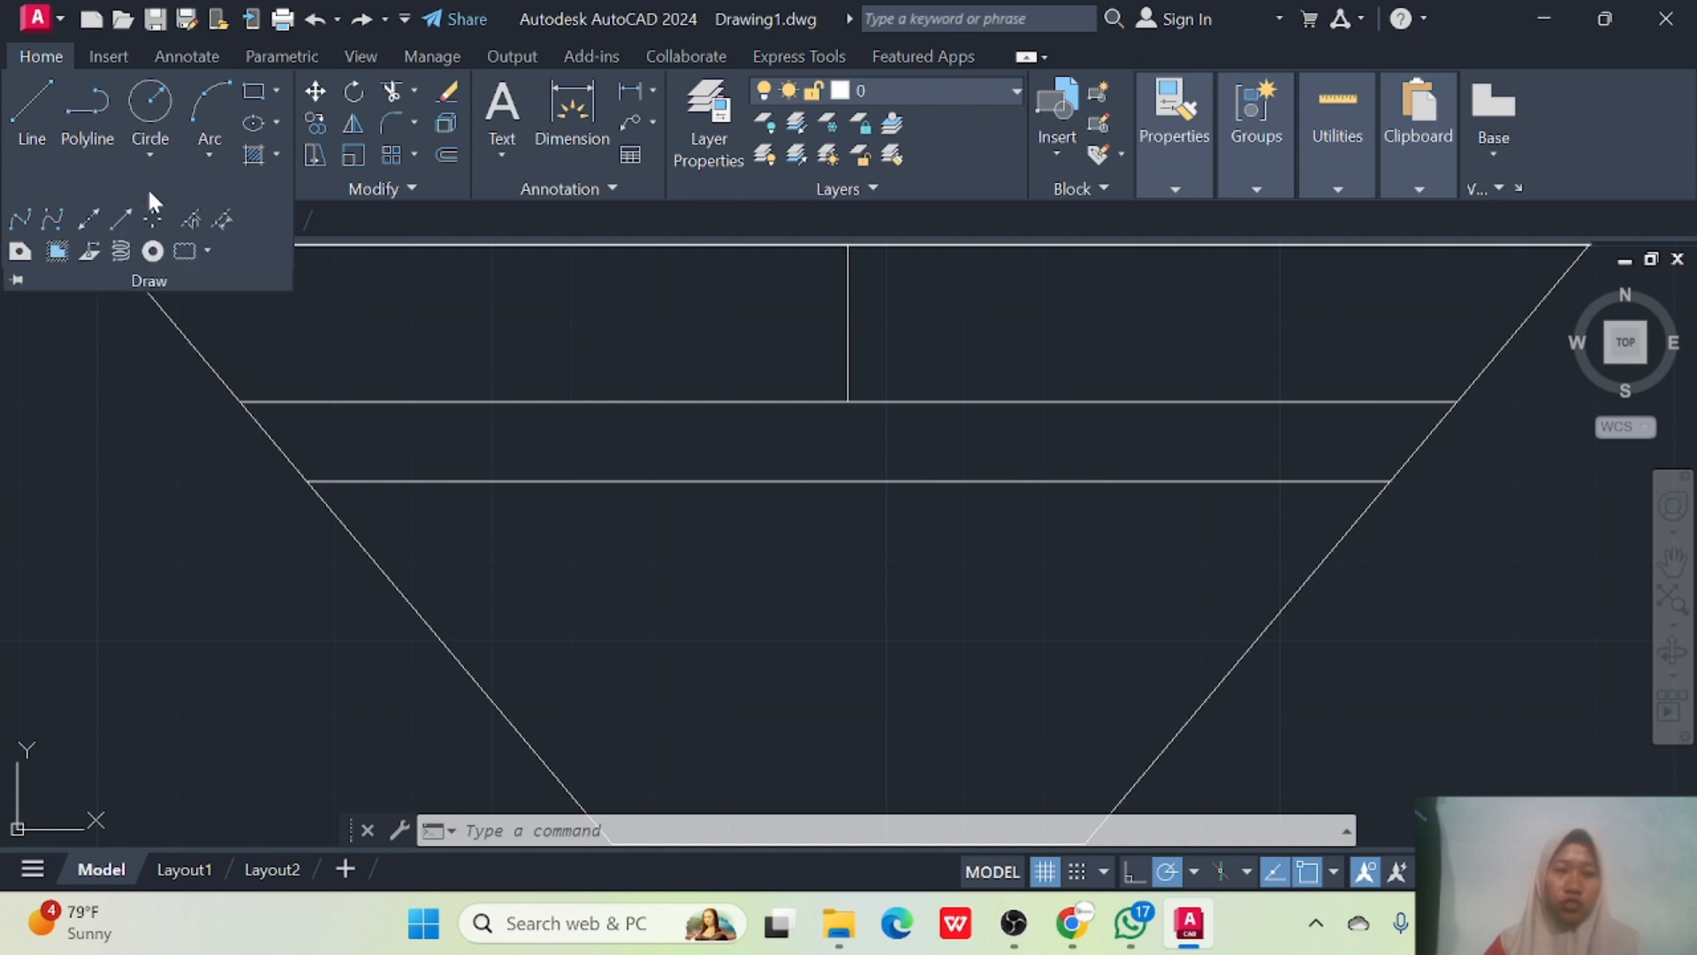
click(52, 218)
click(237, 401)
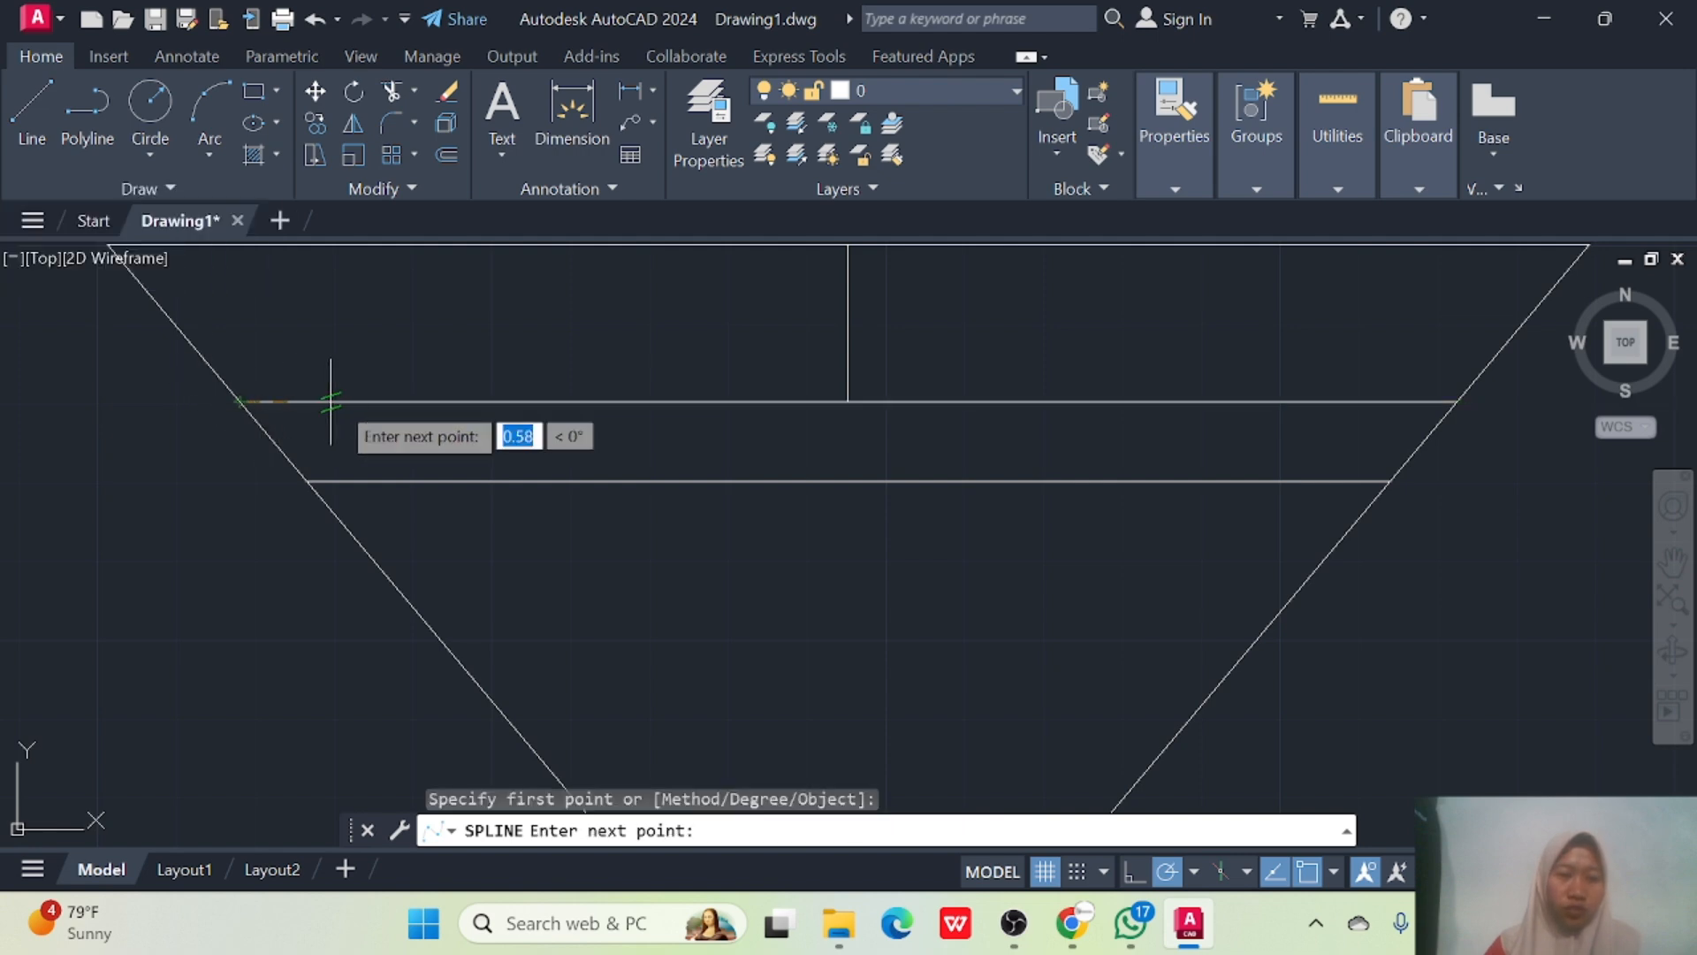
click(359, 402)
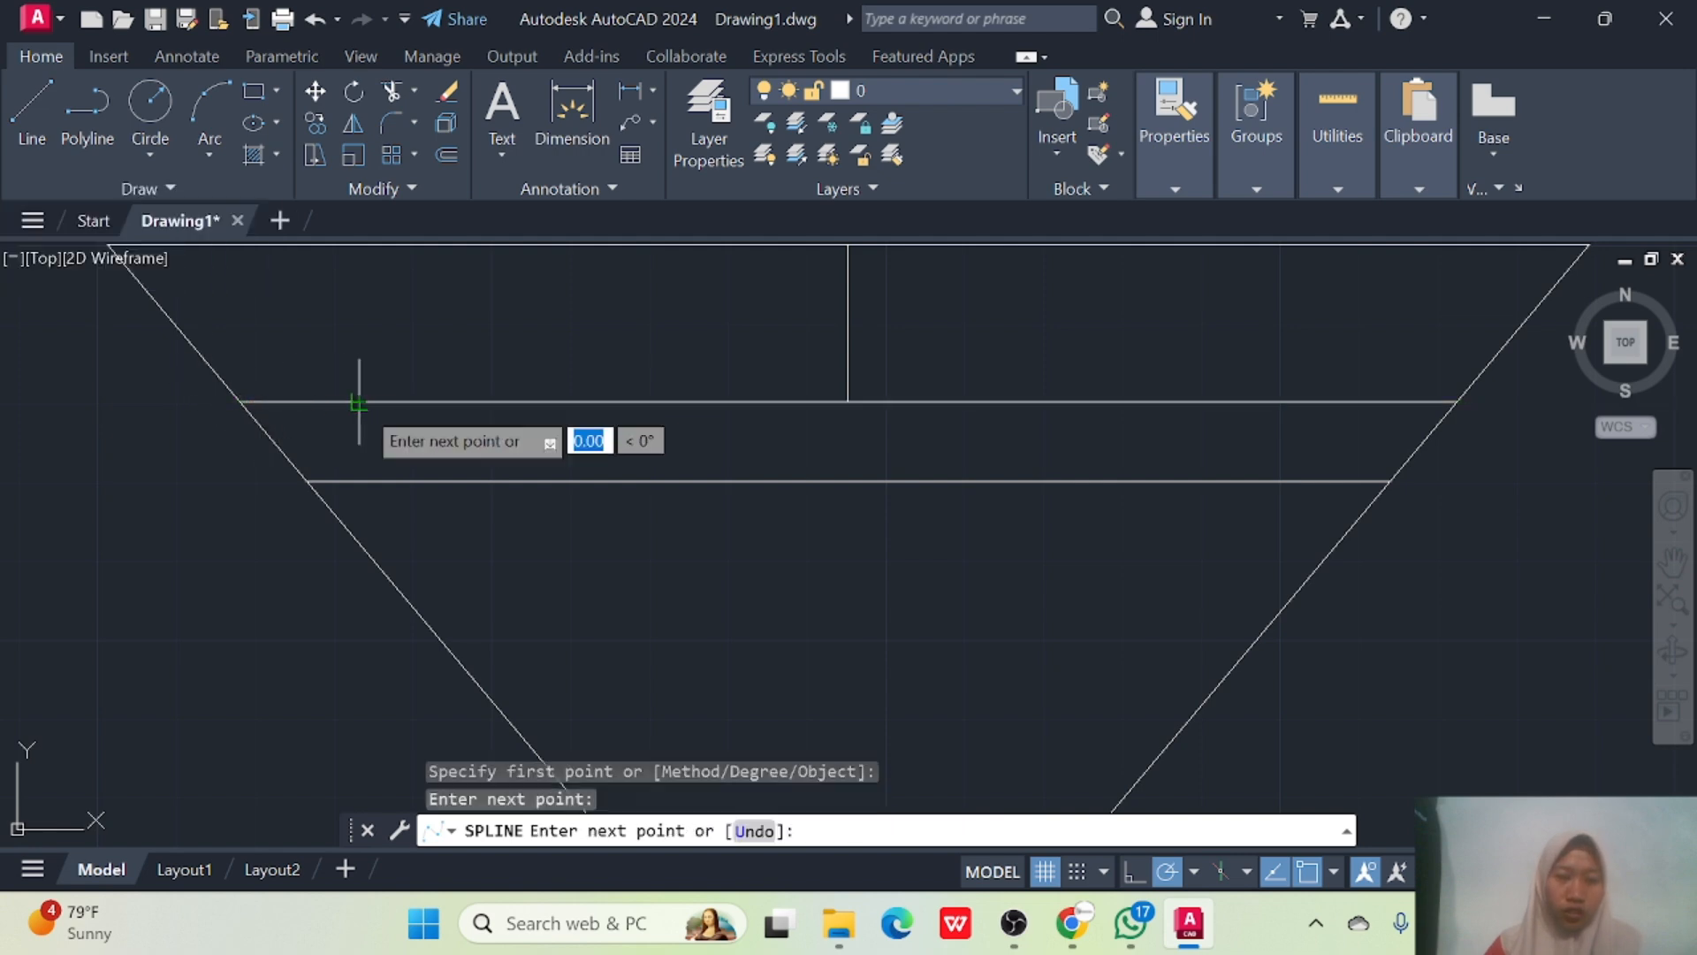
click(437, 482)
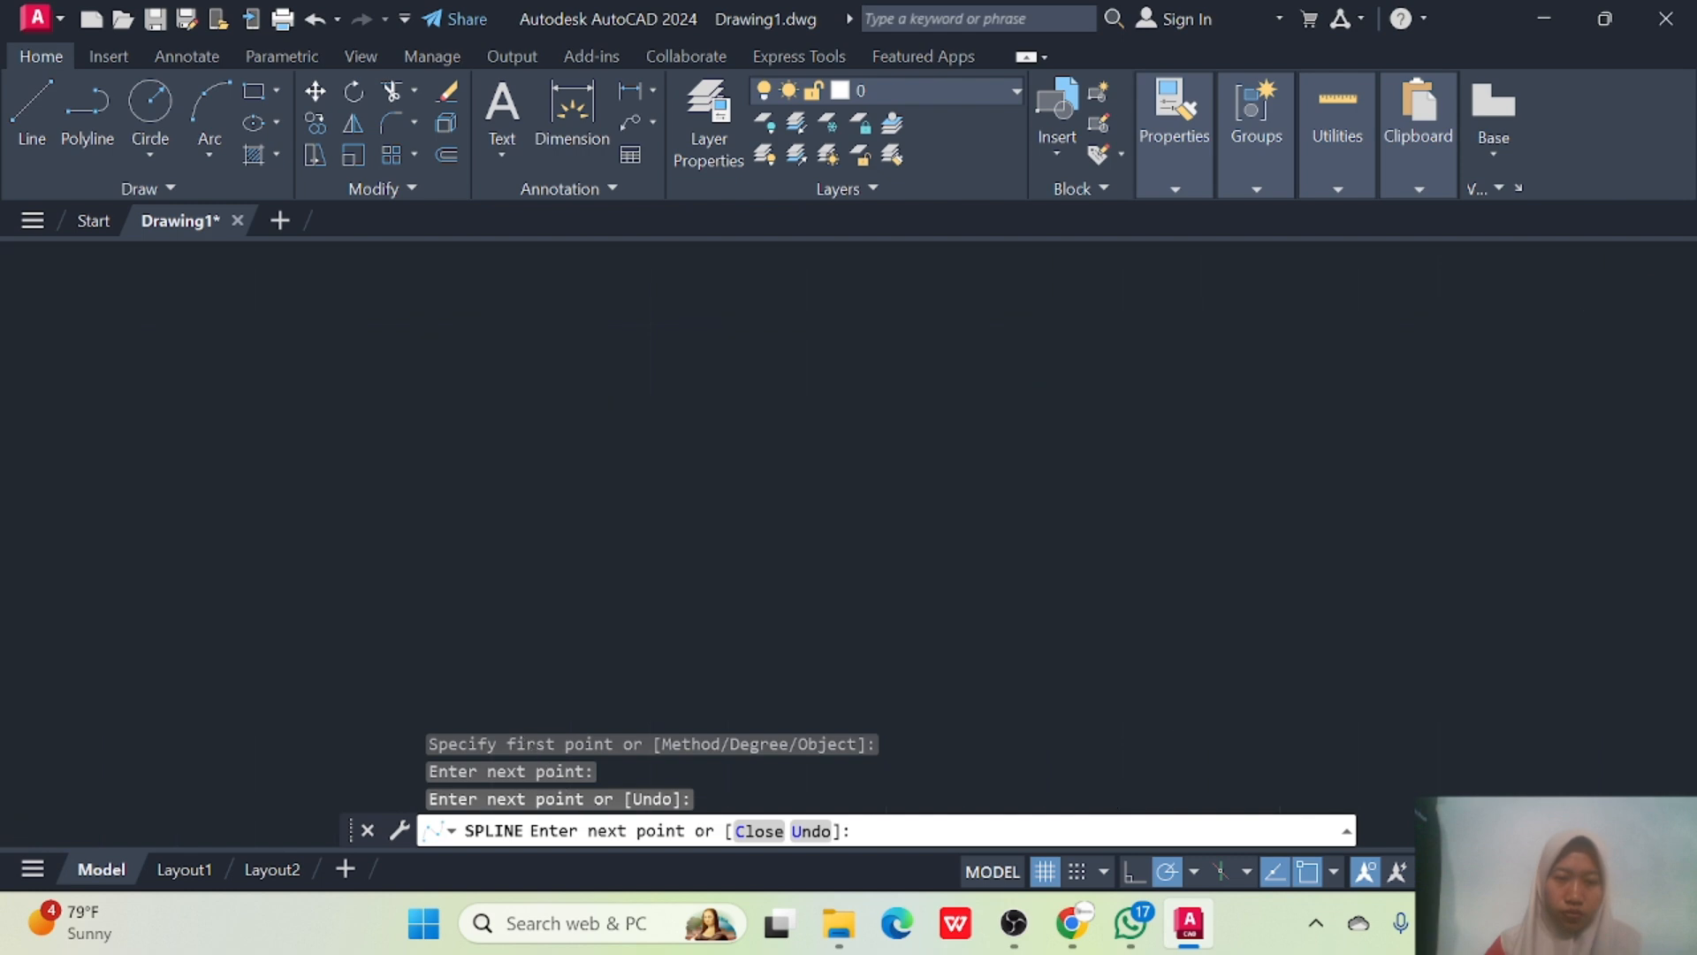
click(543, 401)
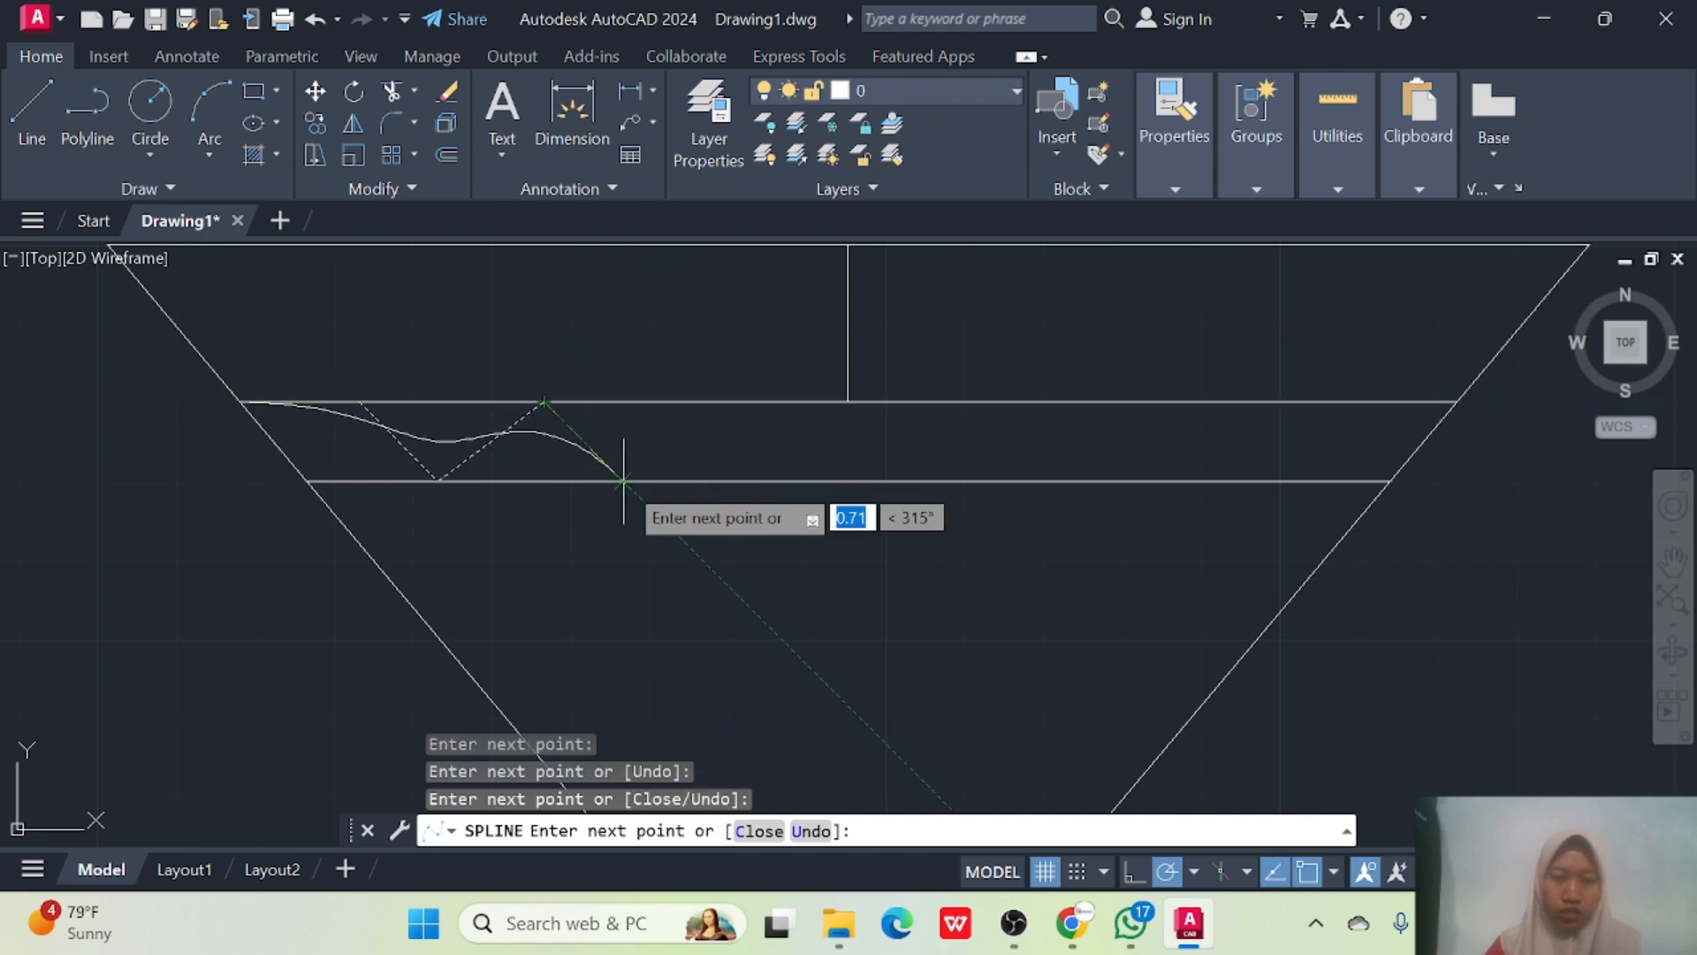
click(622, 482)
click(701, 402)
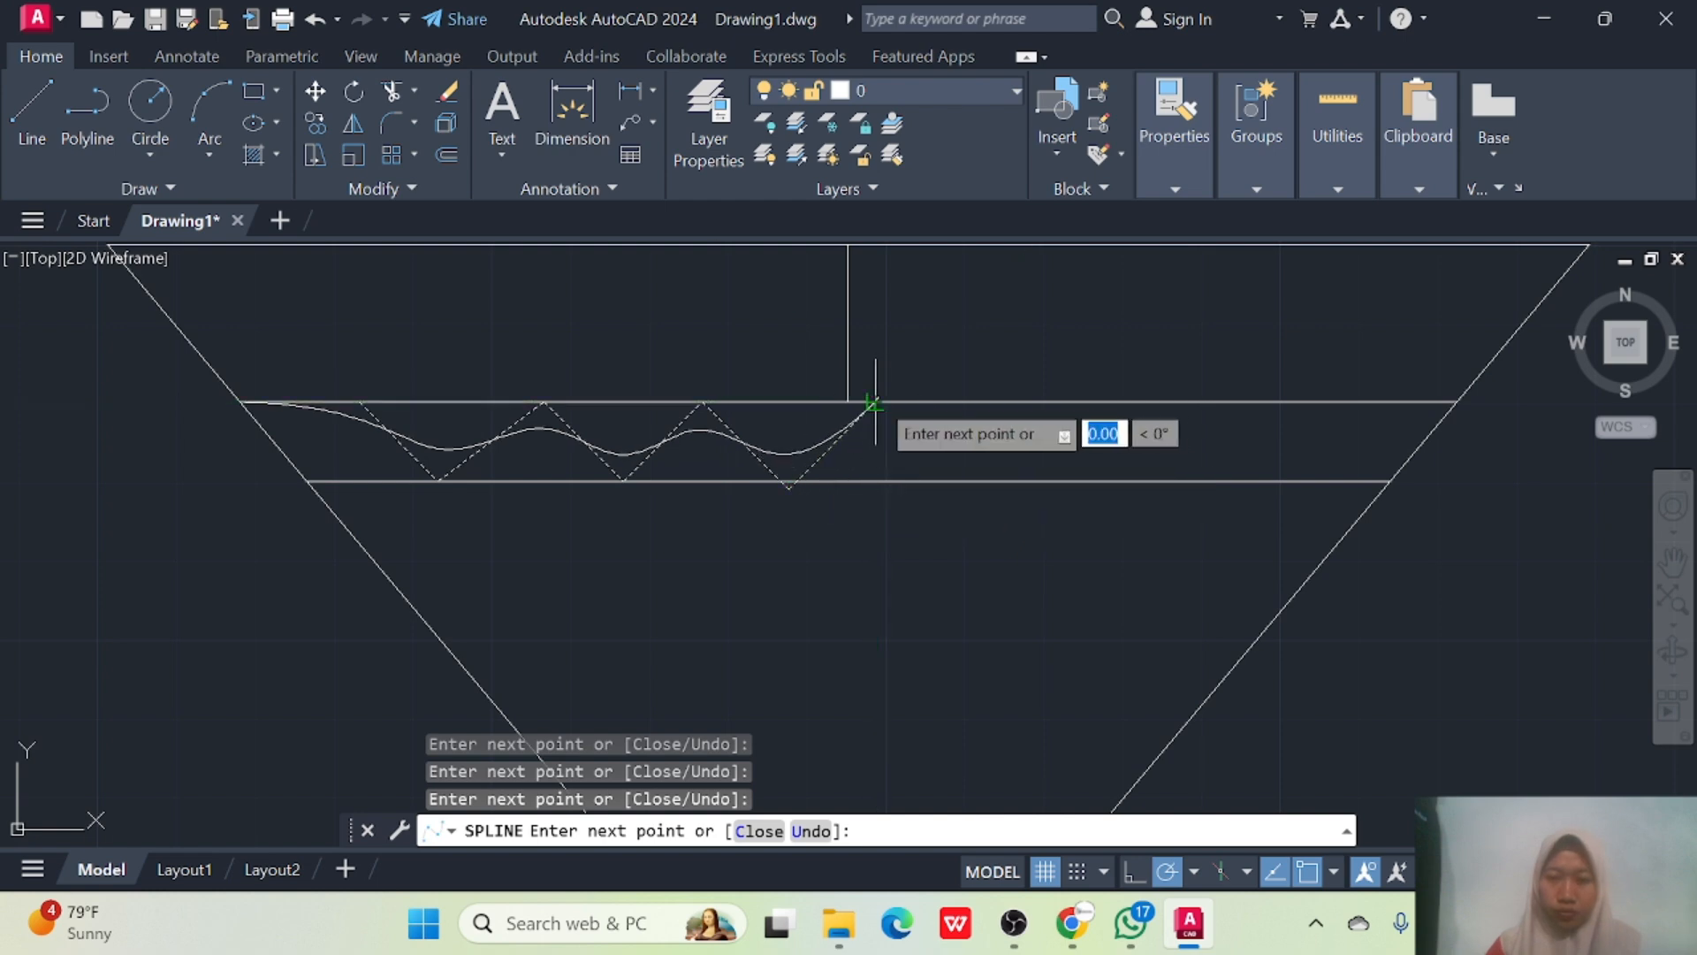
click(874, 403)
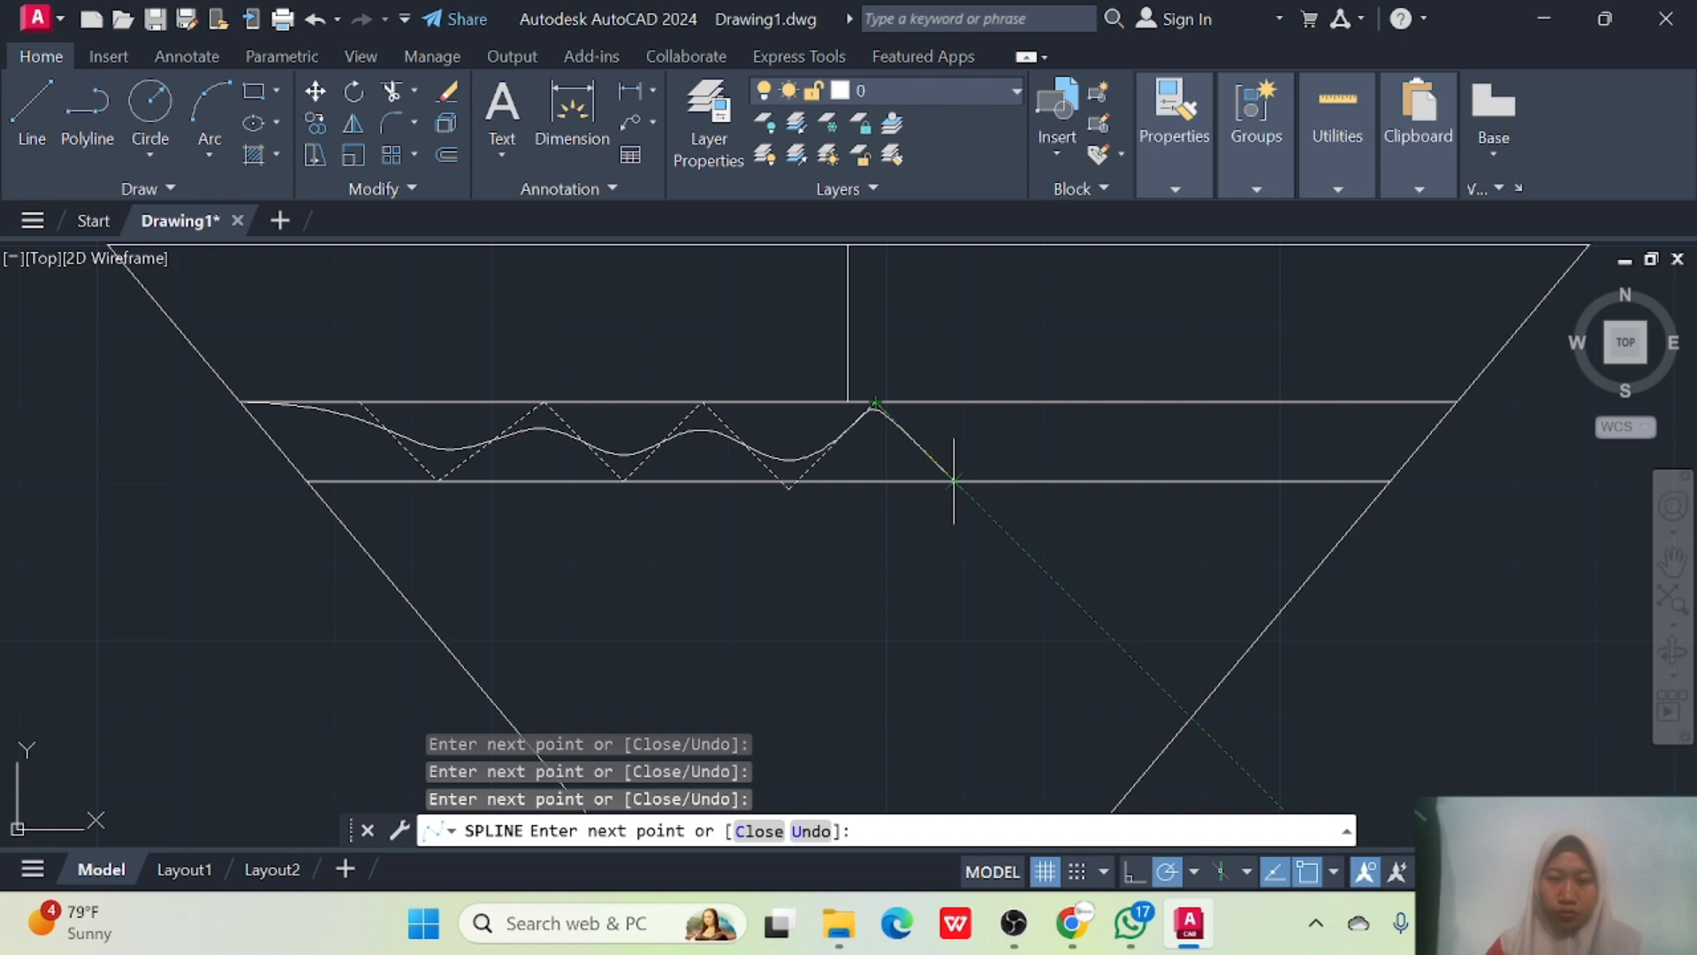
click(954, 482)
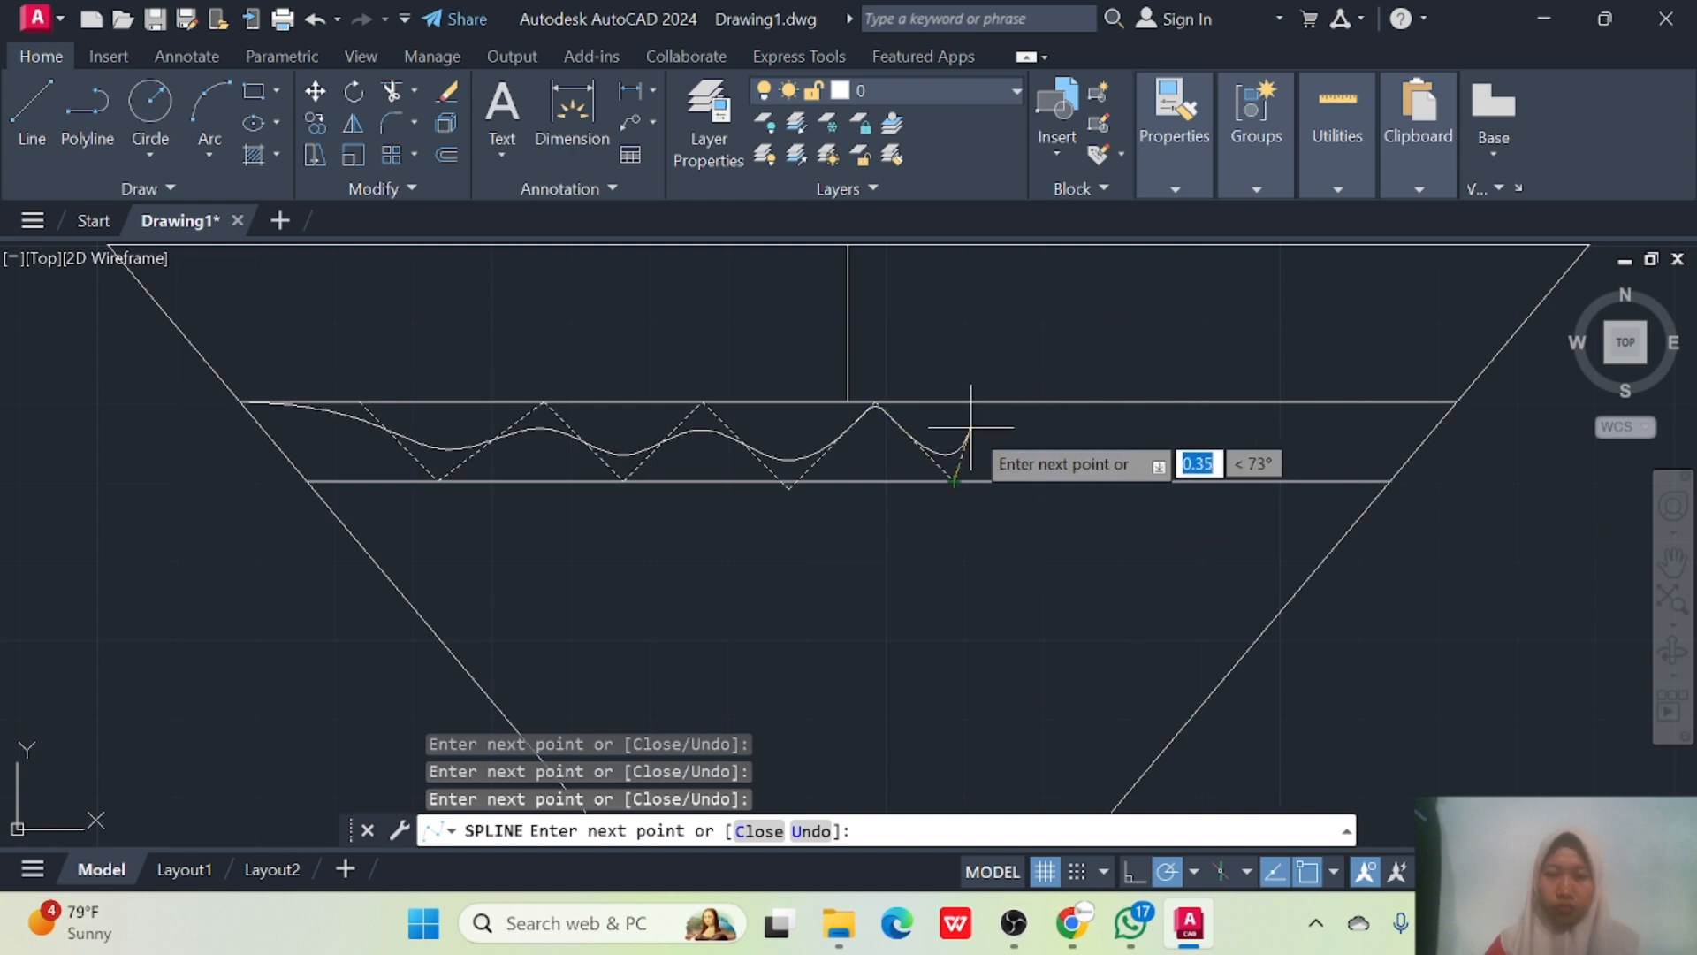
Undo the last two spline points and place the next one on the lower inner line just past the middle.
key(ctrl+z)
key(ctrl+z)
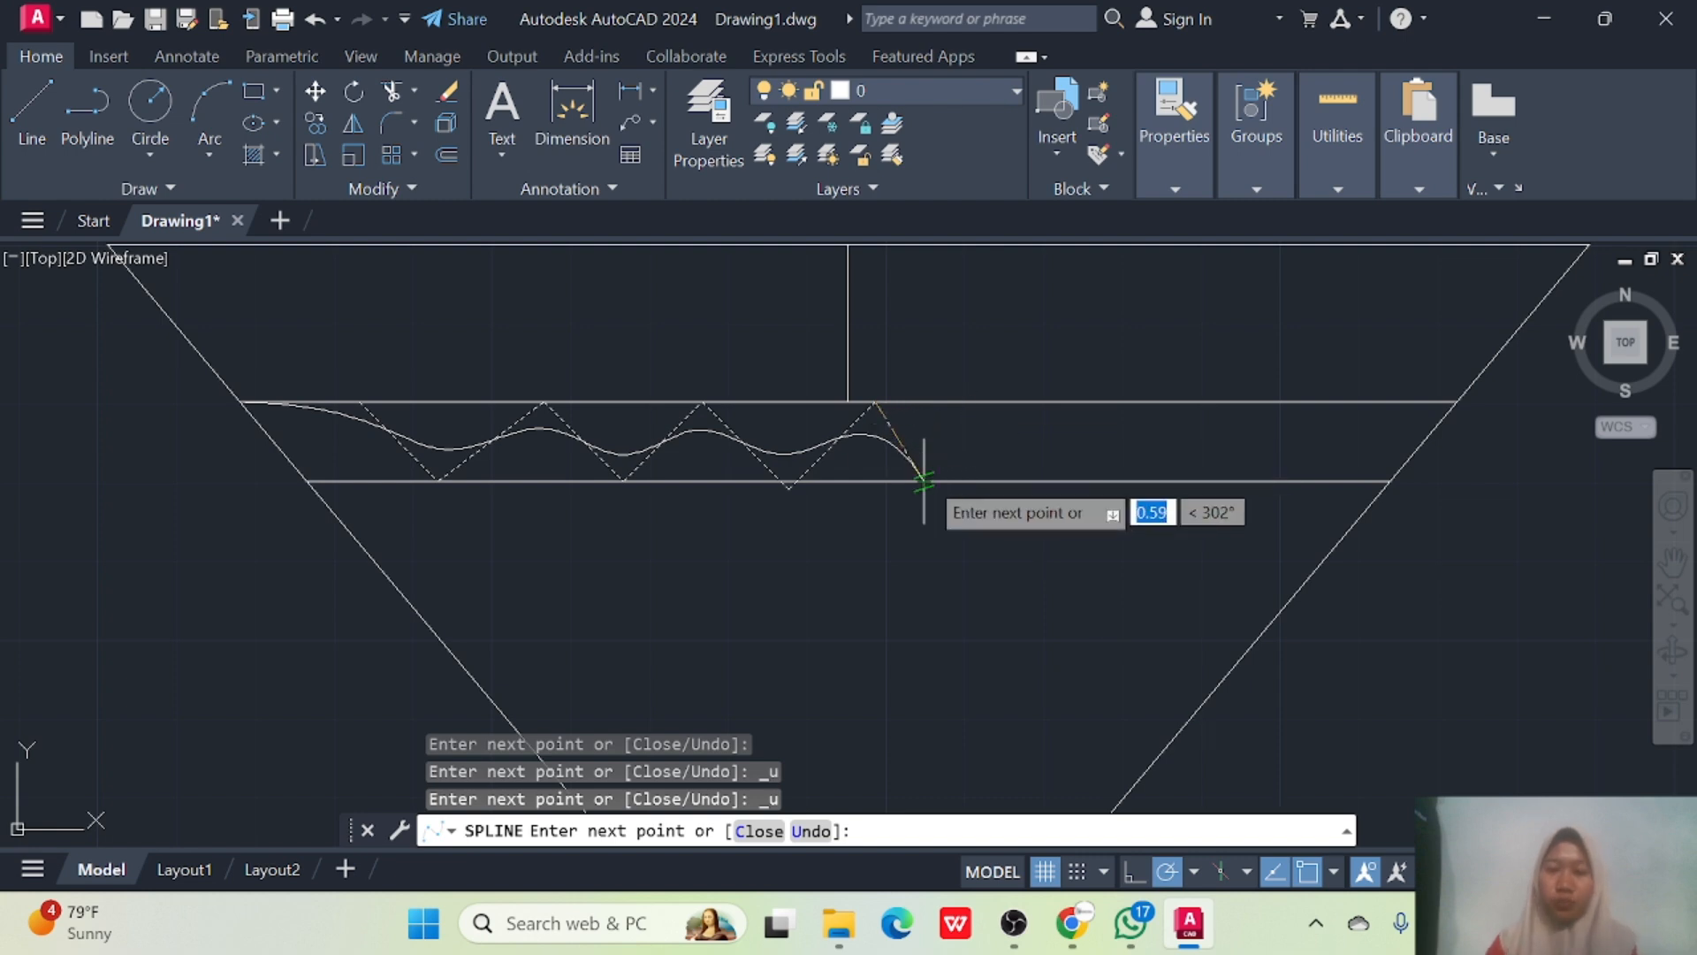
click(954, 481)
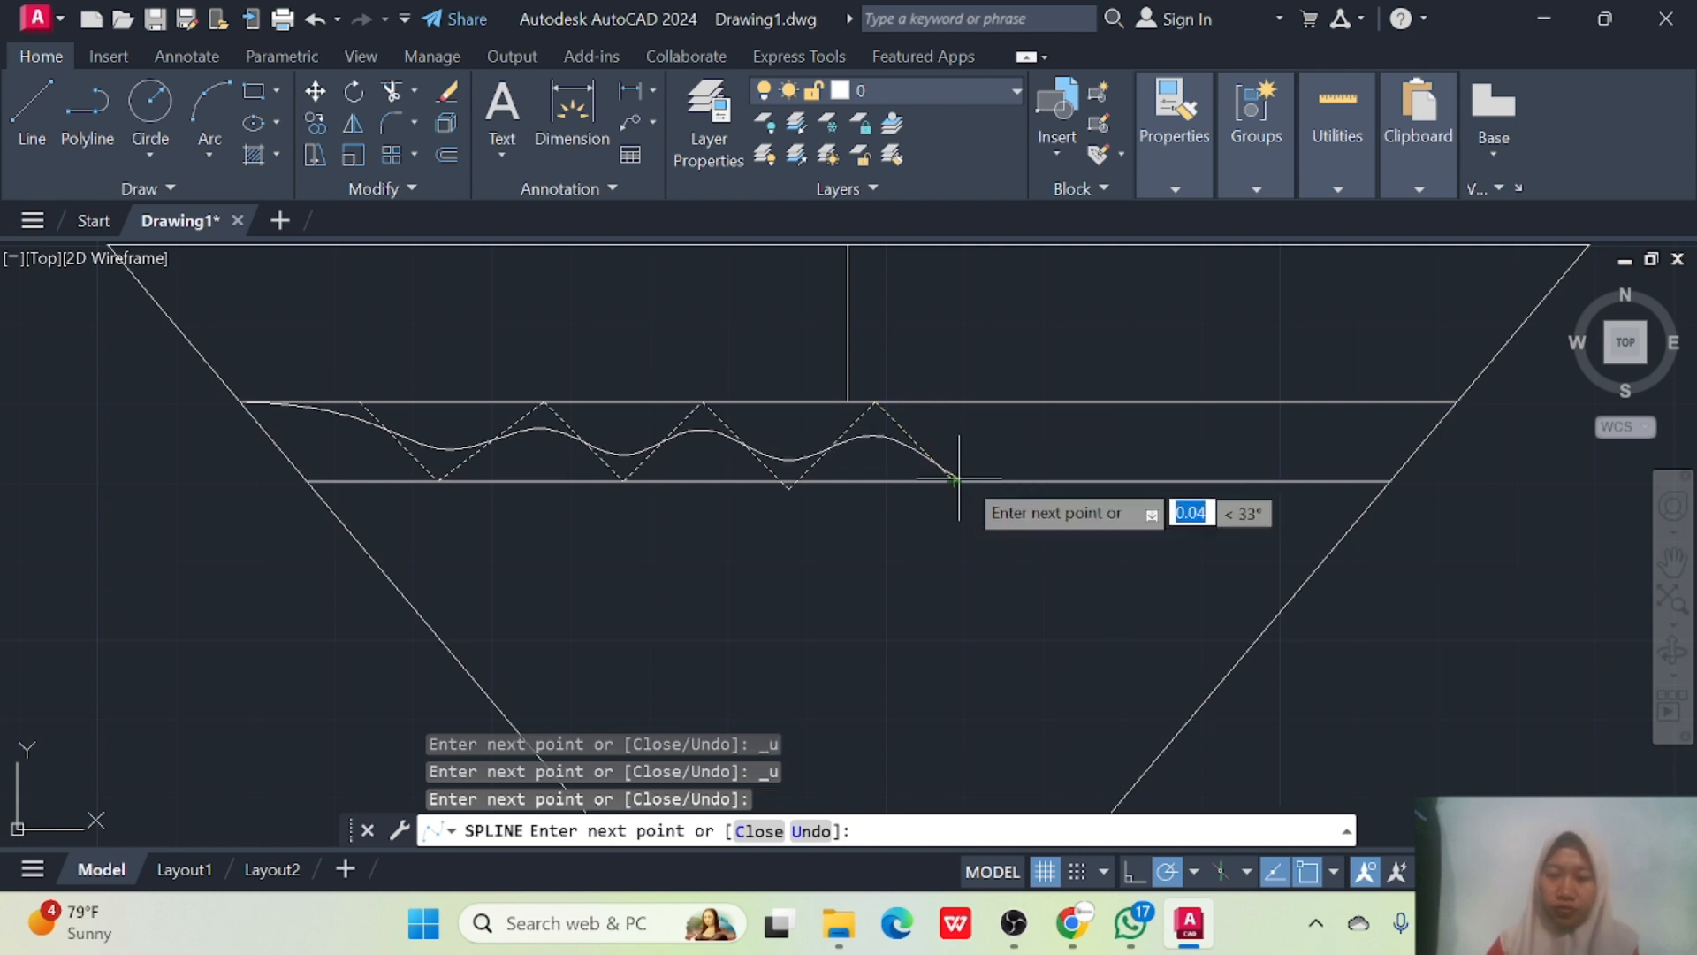
Continue the spline's zigzag points between the inner lines and finish it at the upper inner line's right end.
click(1032, 402)
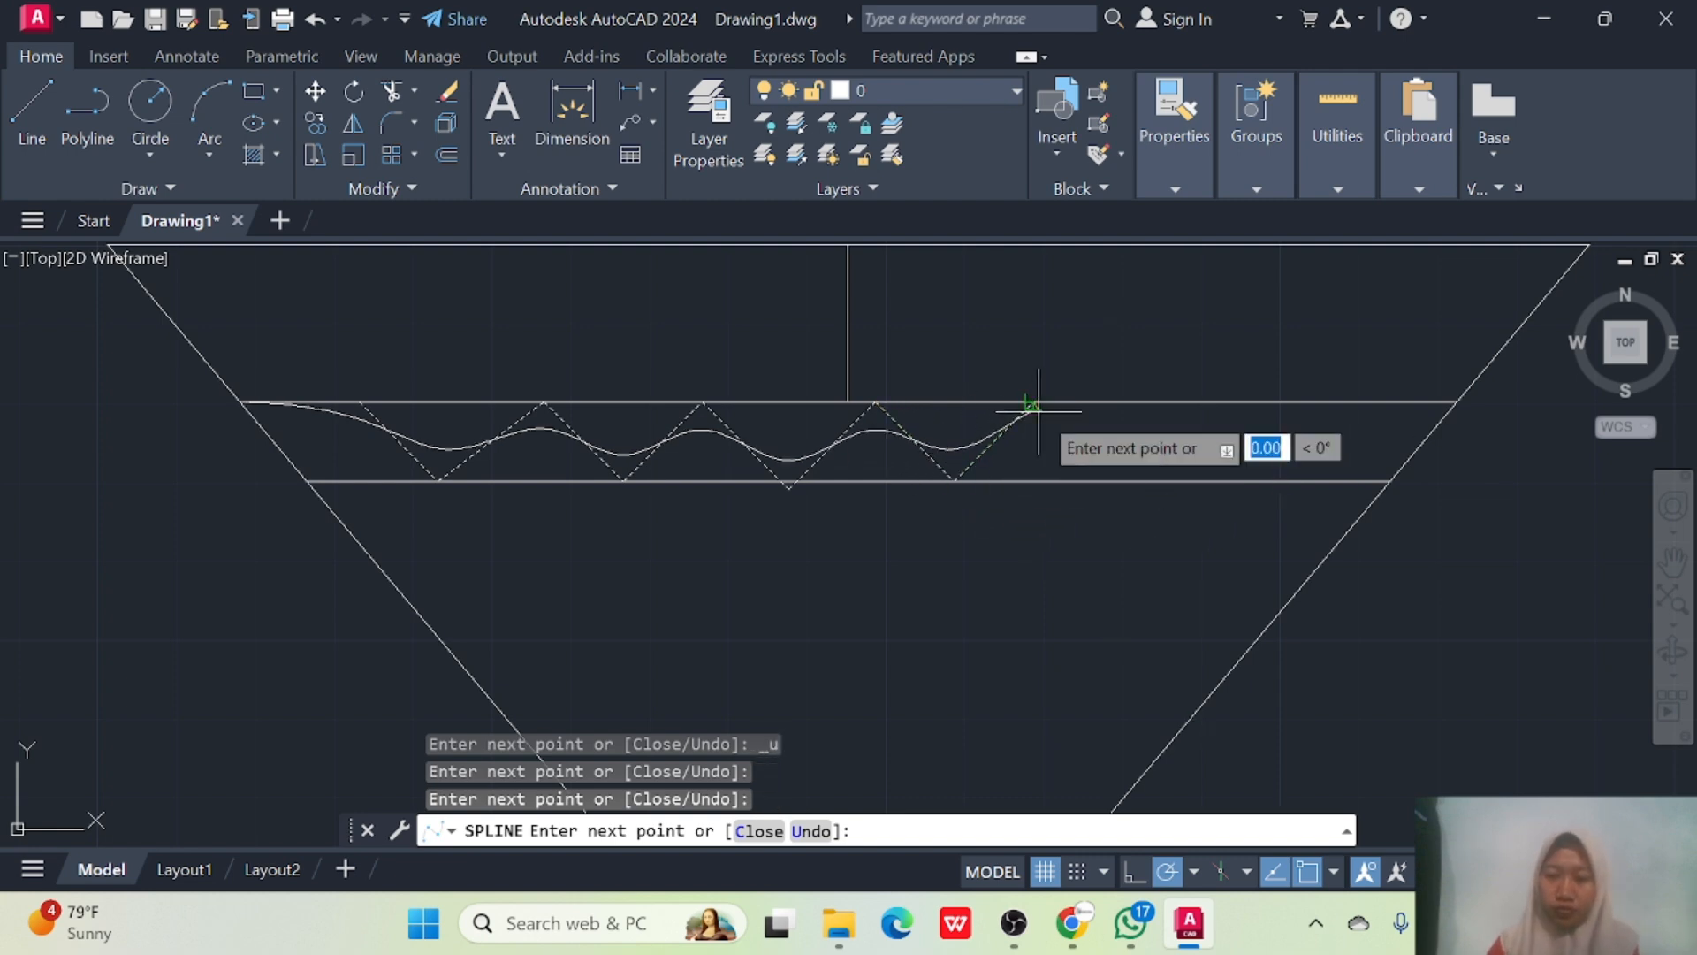
click(1108, 483)
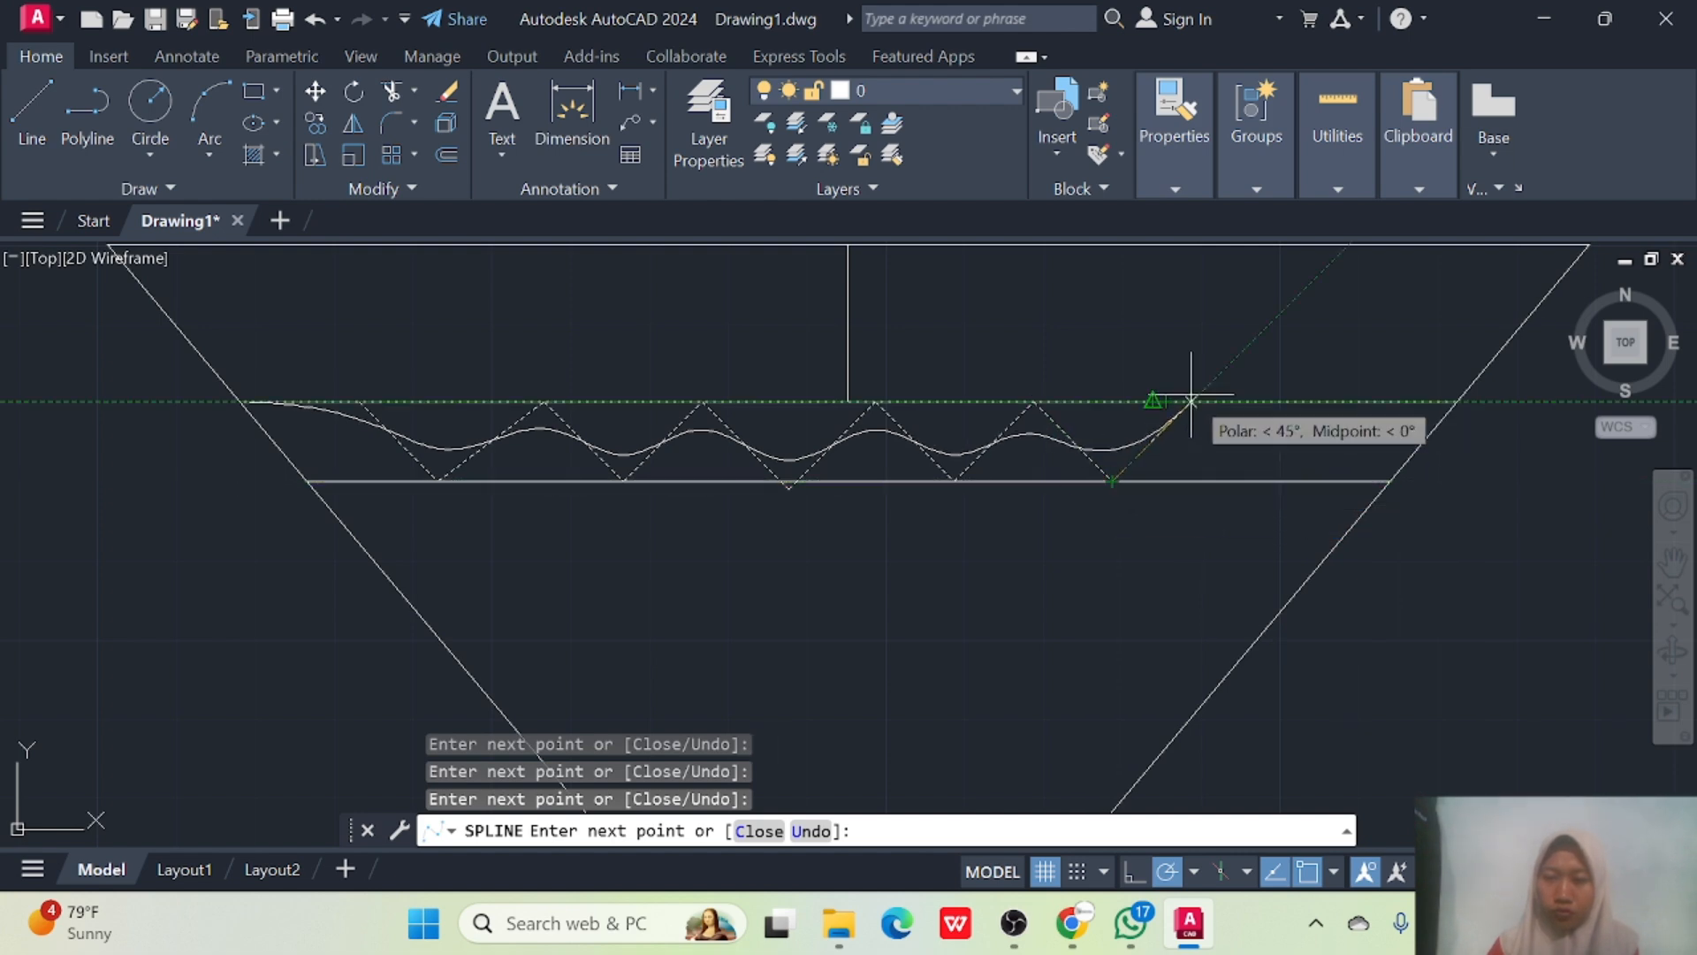
click(1191, 401)
click(1270, 481)
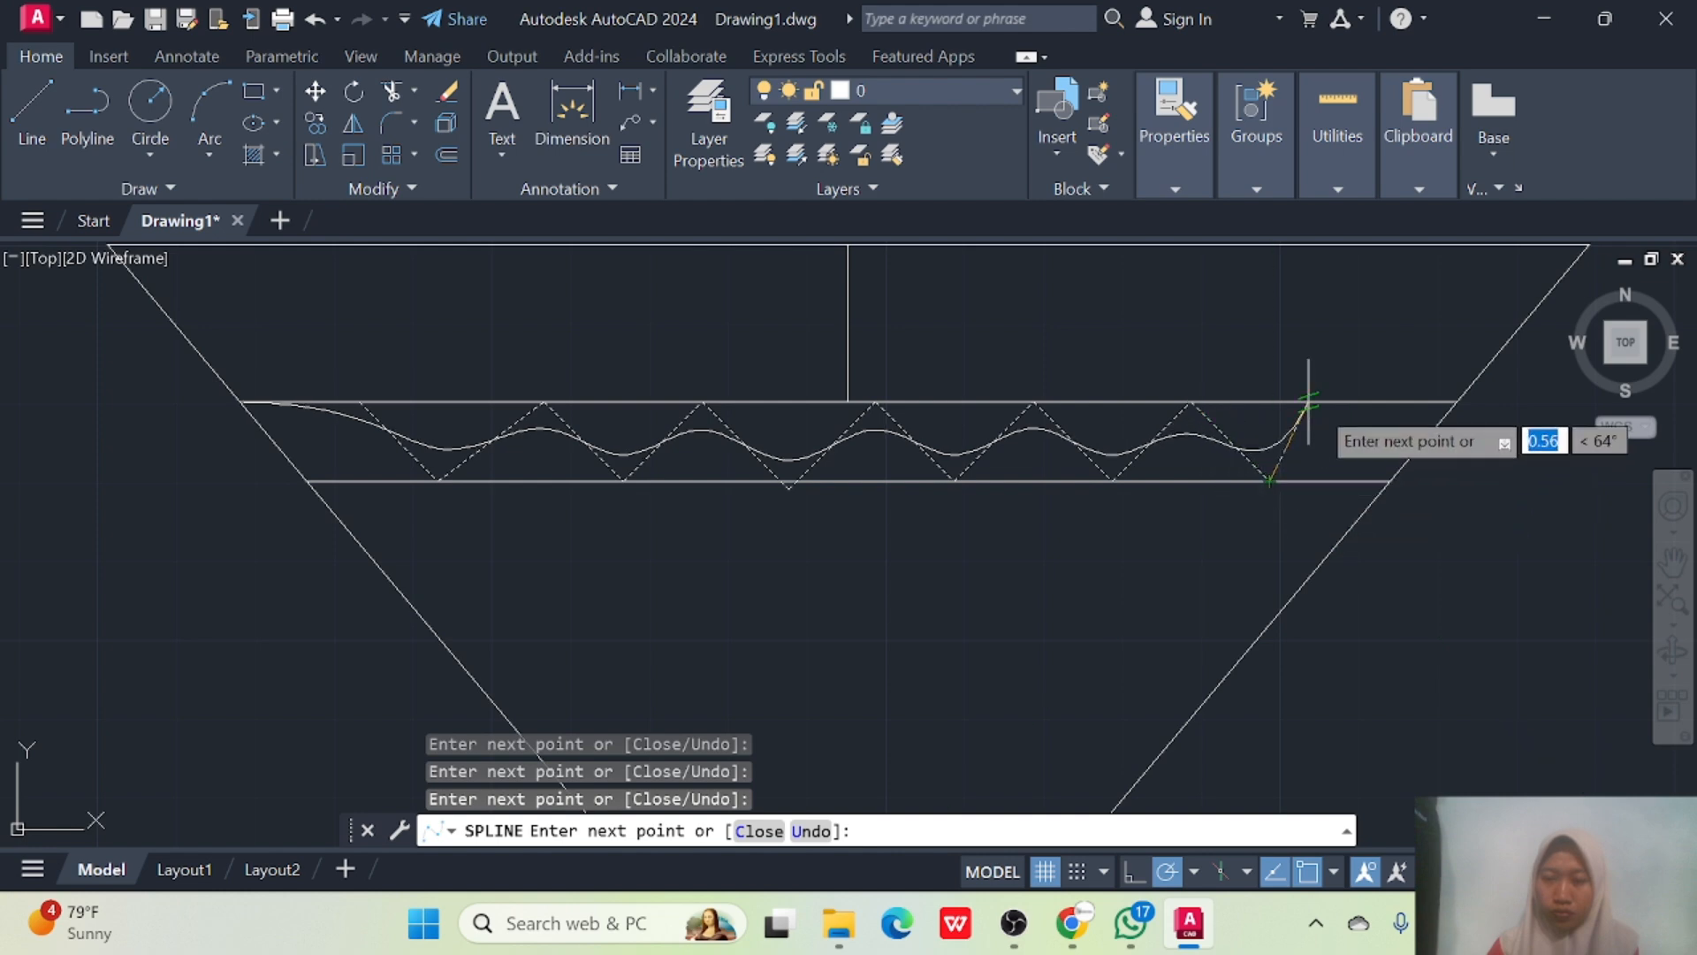
click(1353, 403)
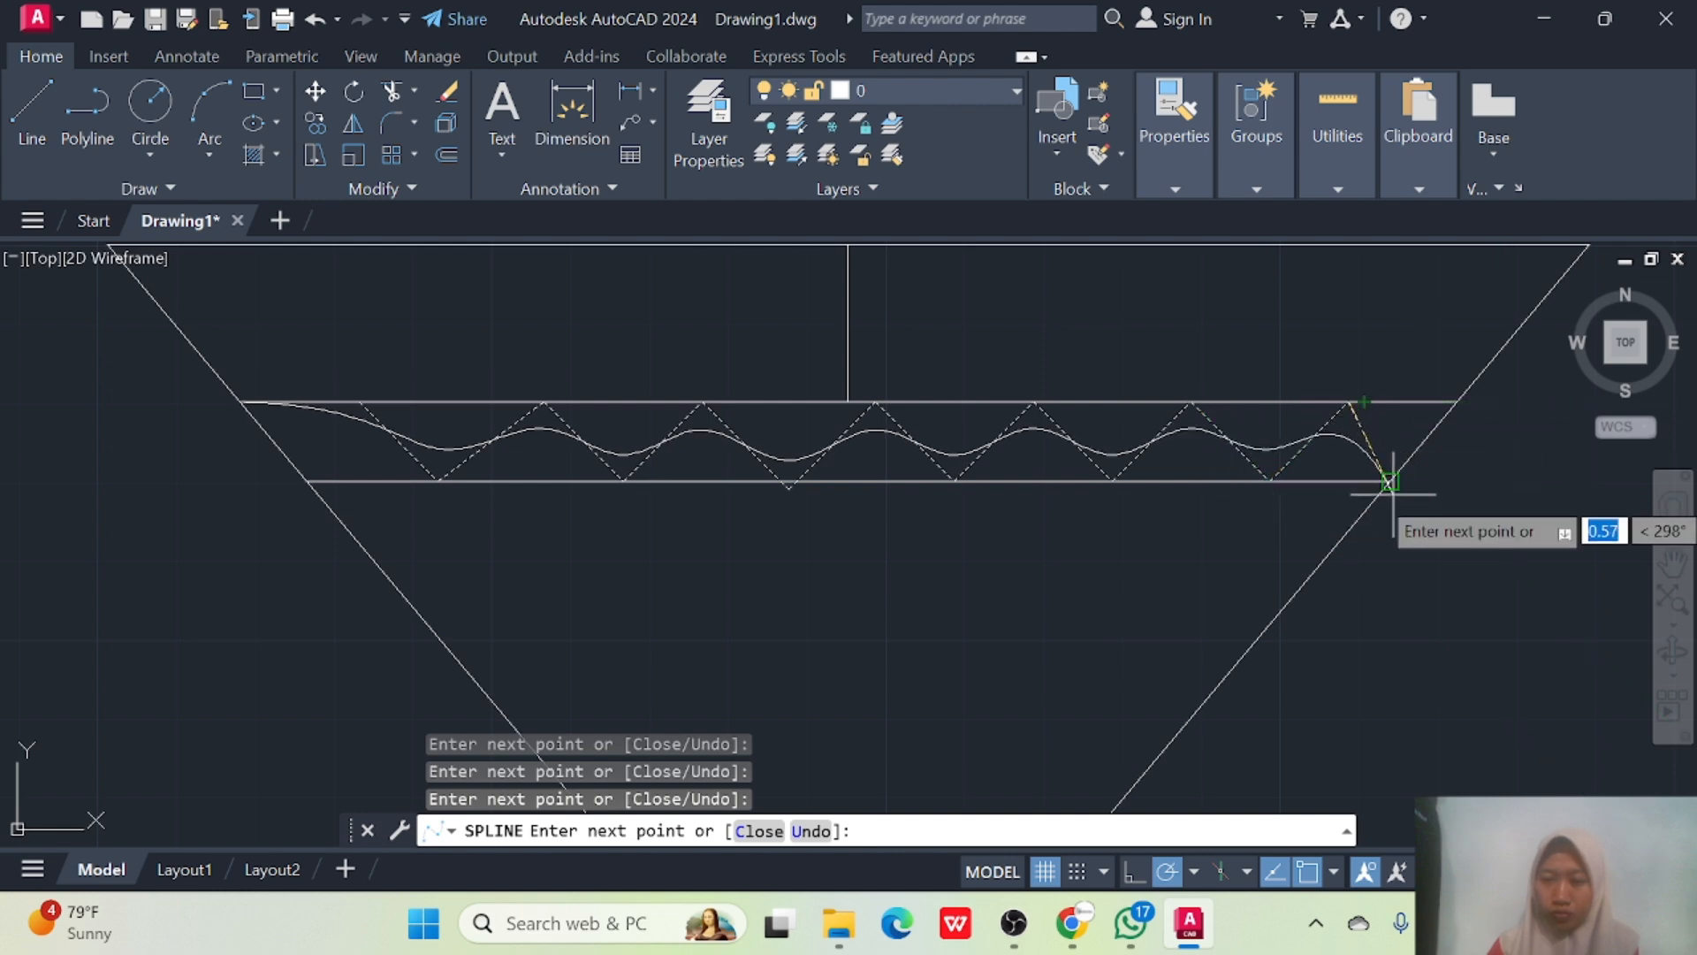
click(1391, 482)
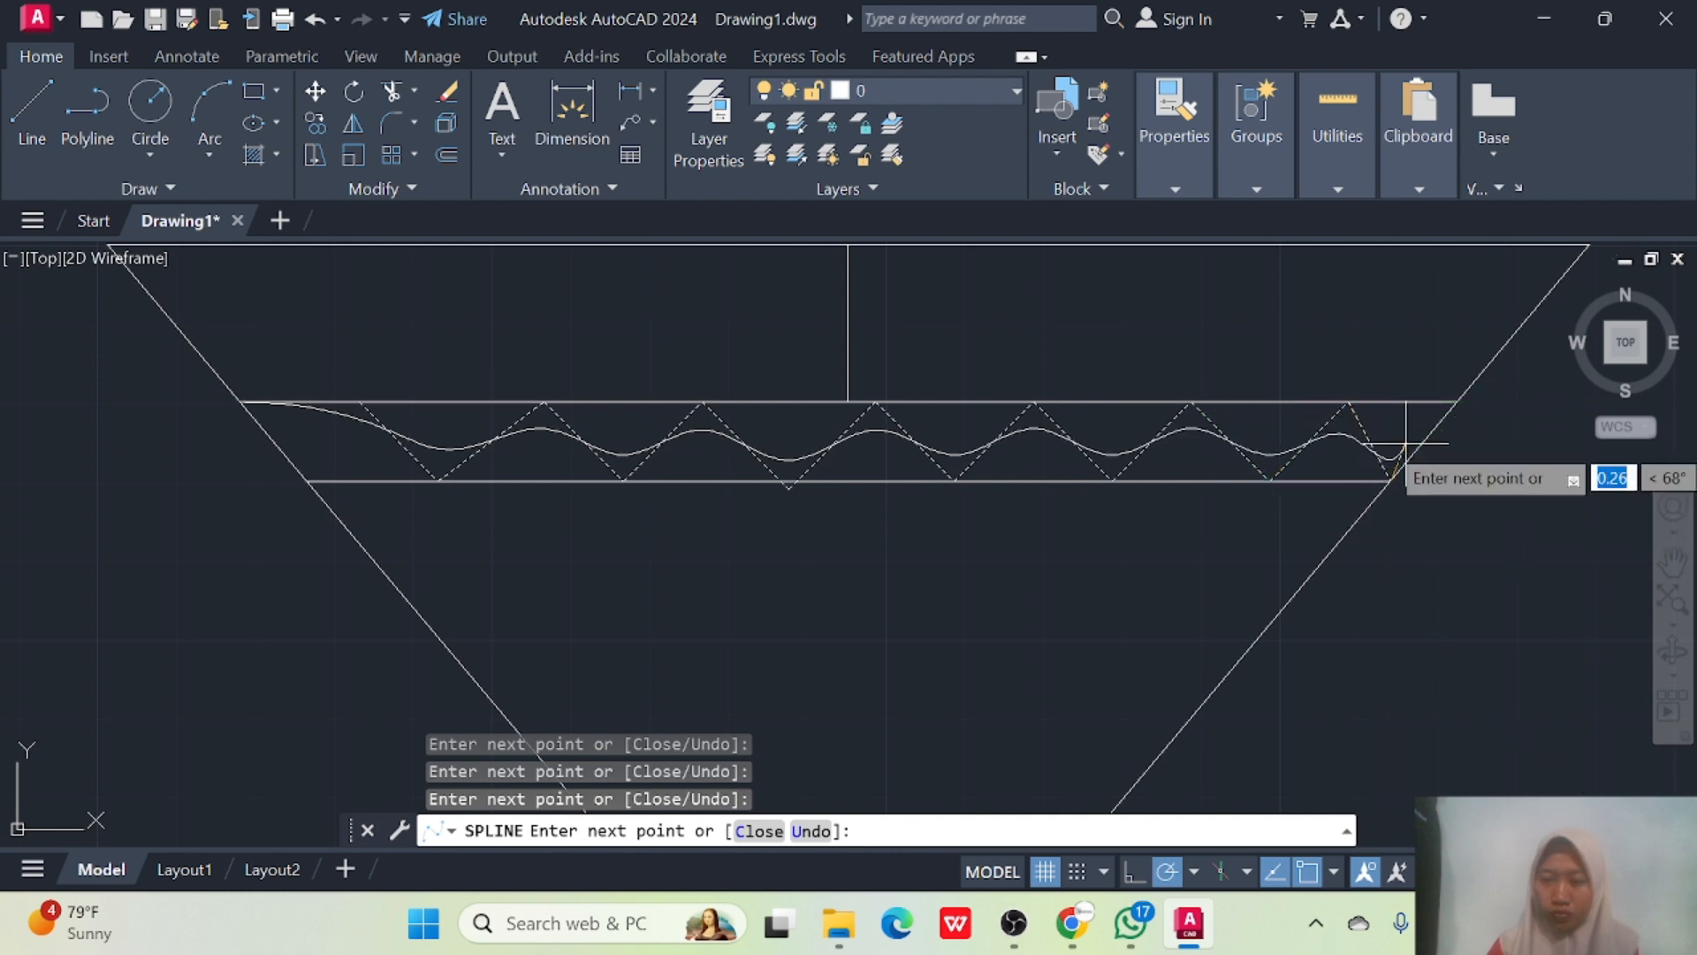
click(1457, 402)
key(Return)
Erase the short vertical line and the two inner horizontal lines, keeping the wavy spline.
scroll(752, 511, down, 5)
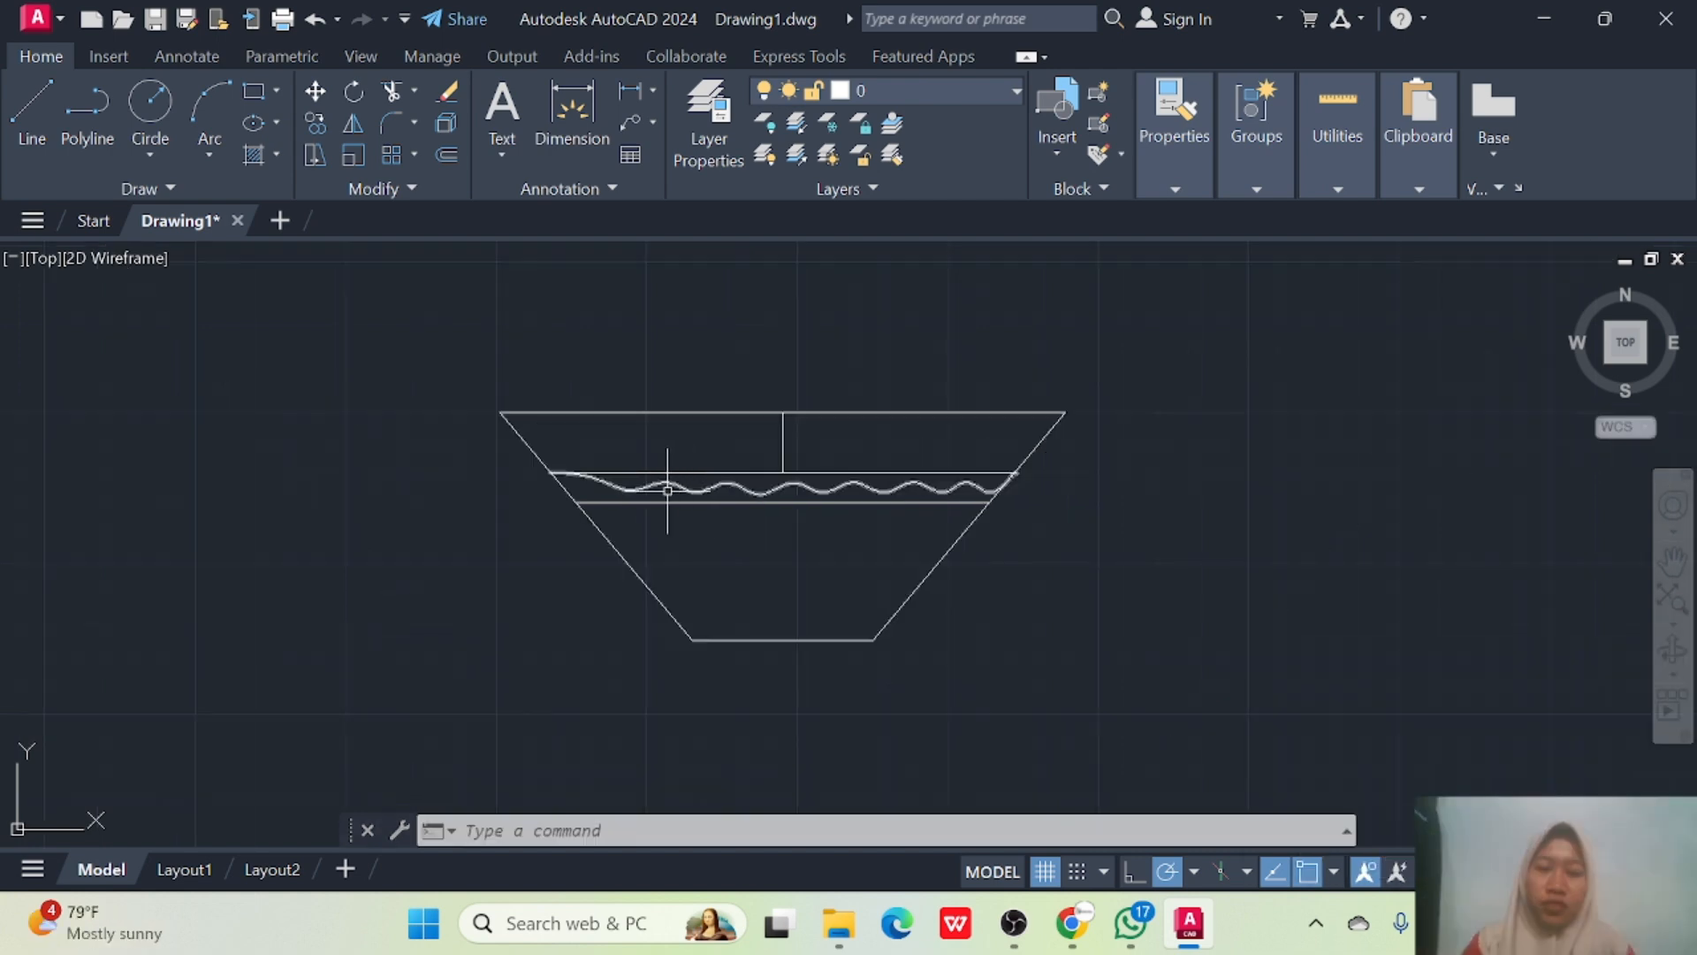
click(784, 454)
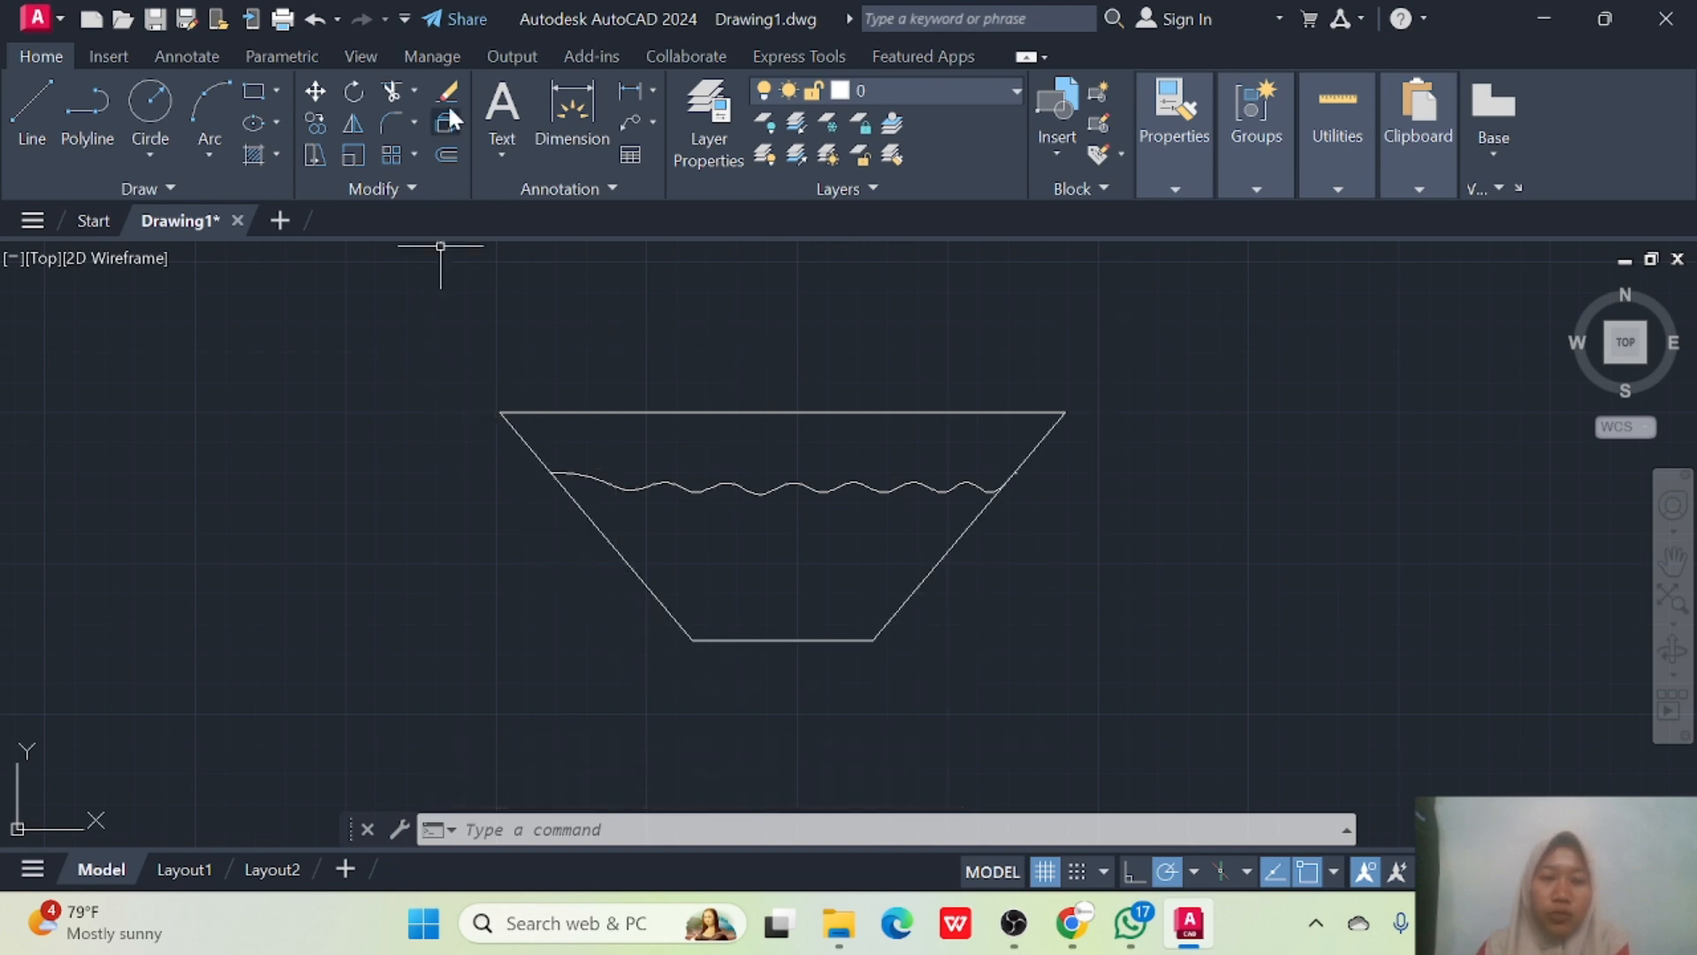
Offset the trapezoid's sloped sides and base outward by 0.2 units.
click(447, 155)
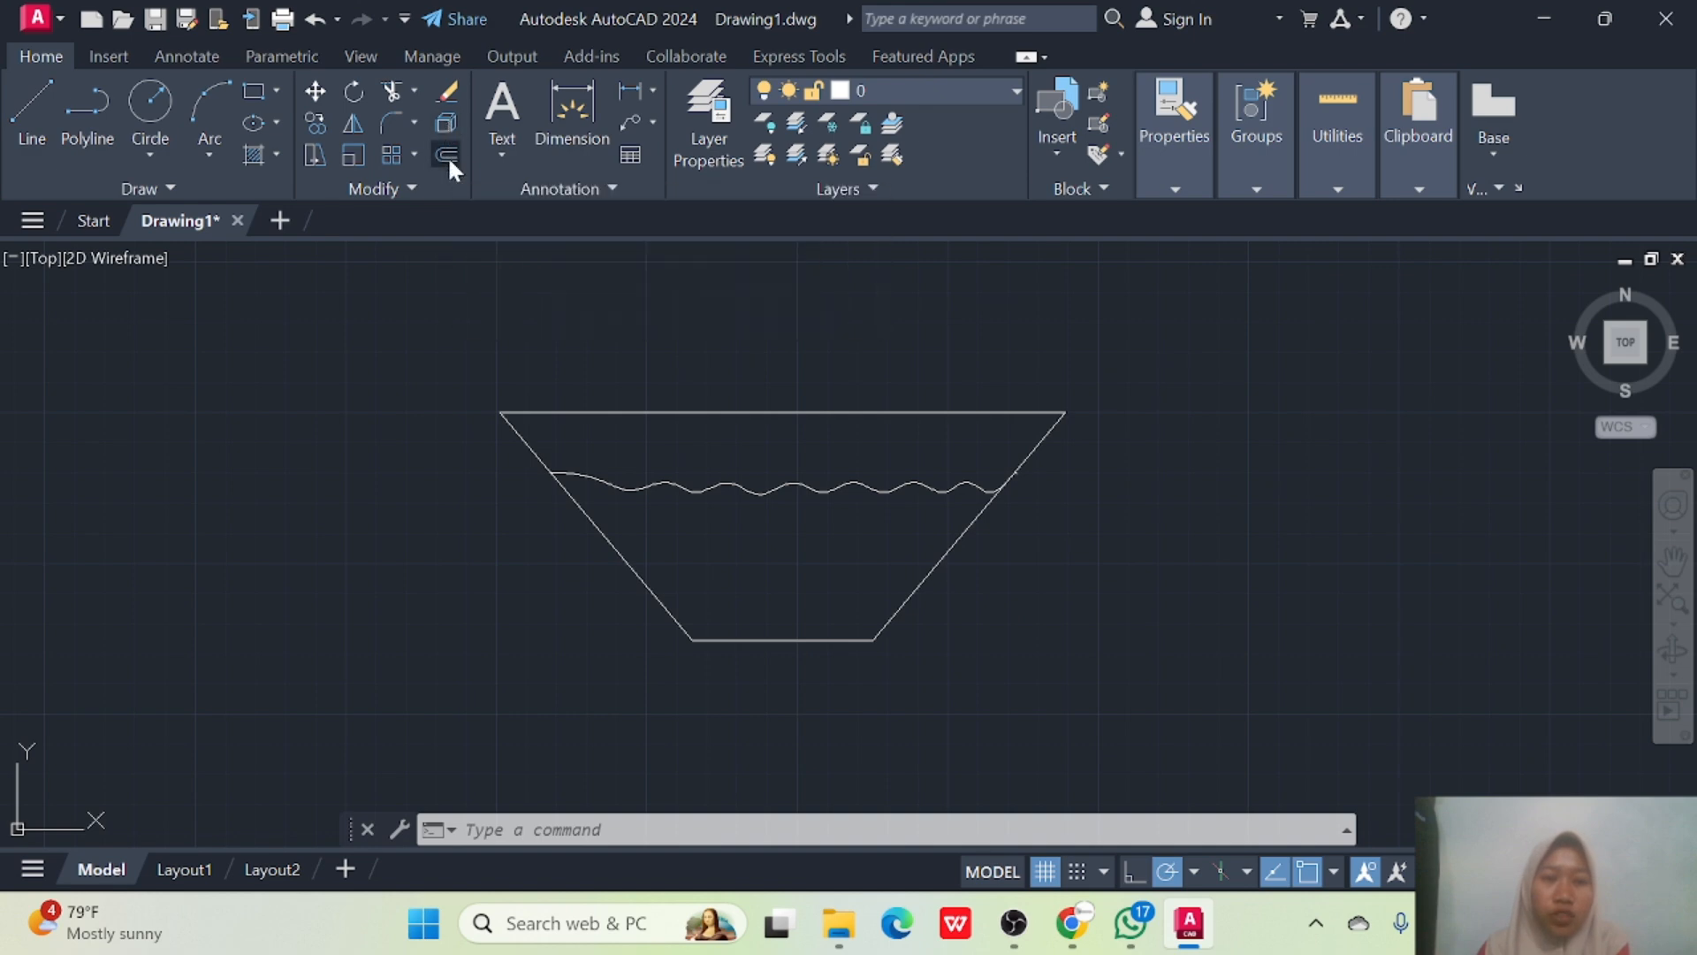
click(500, 412)
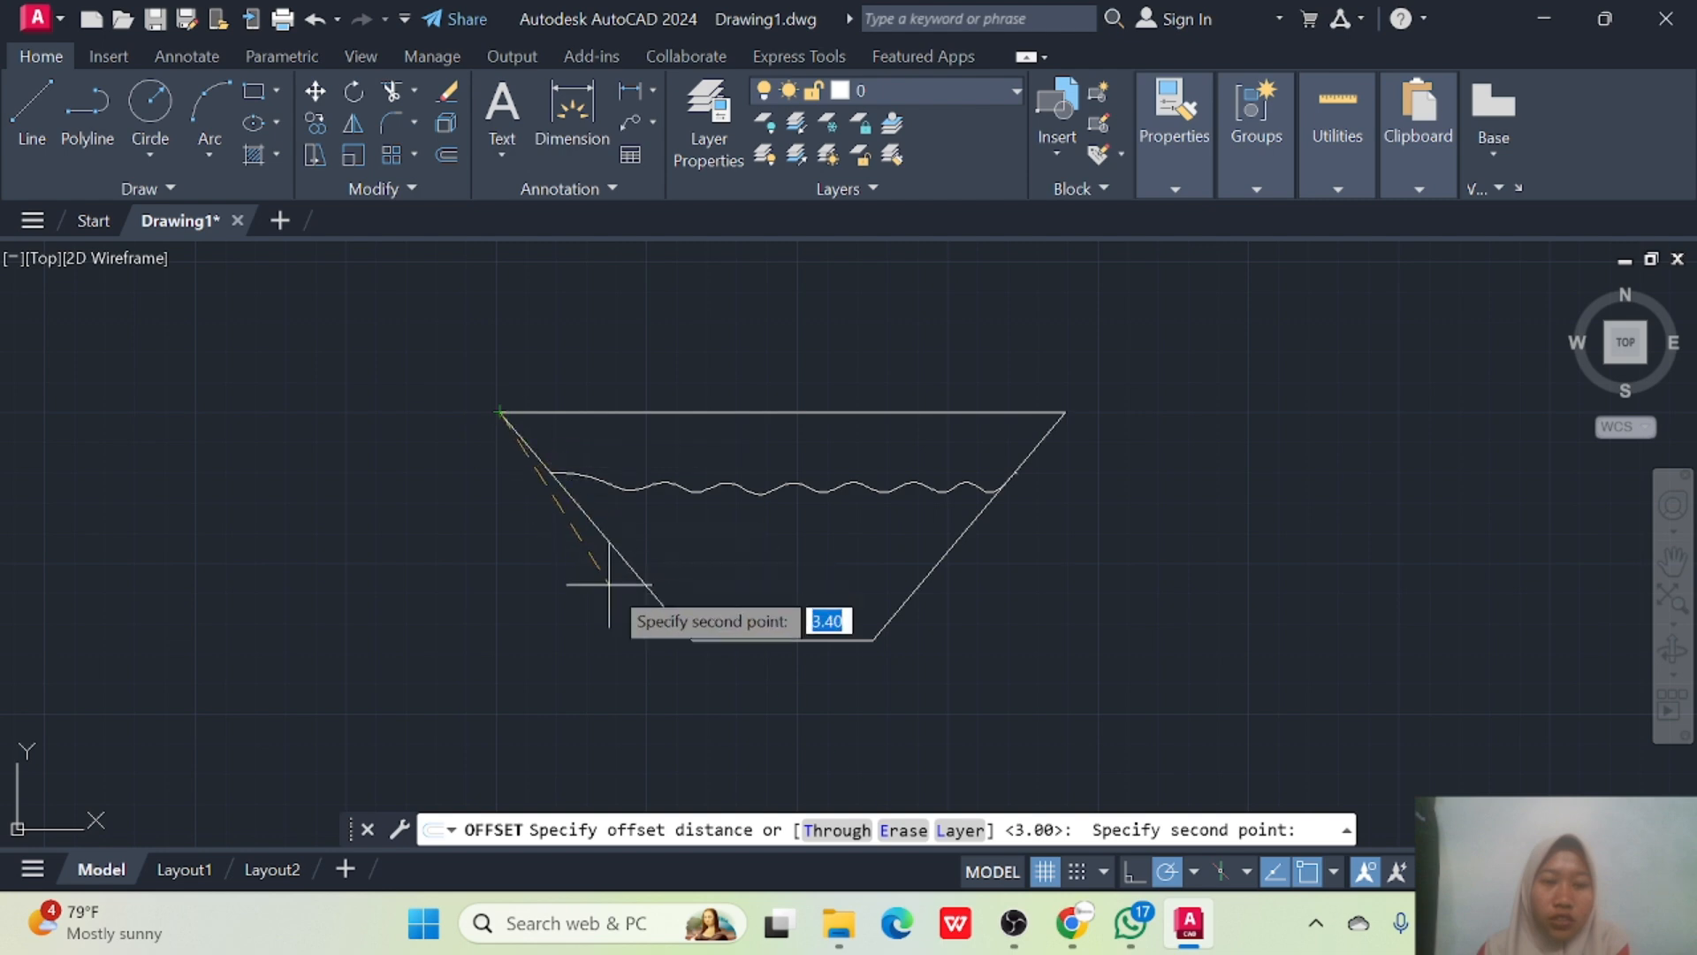
click(693, 642)
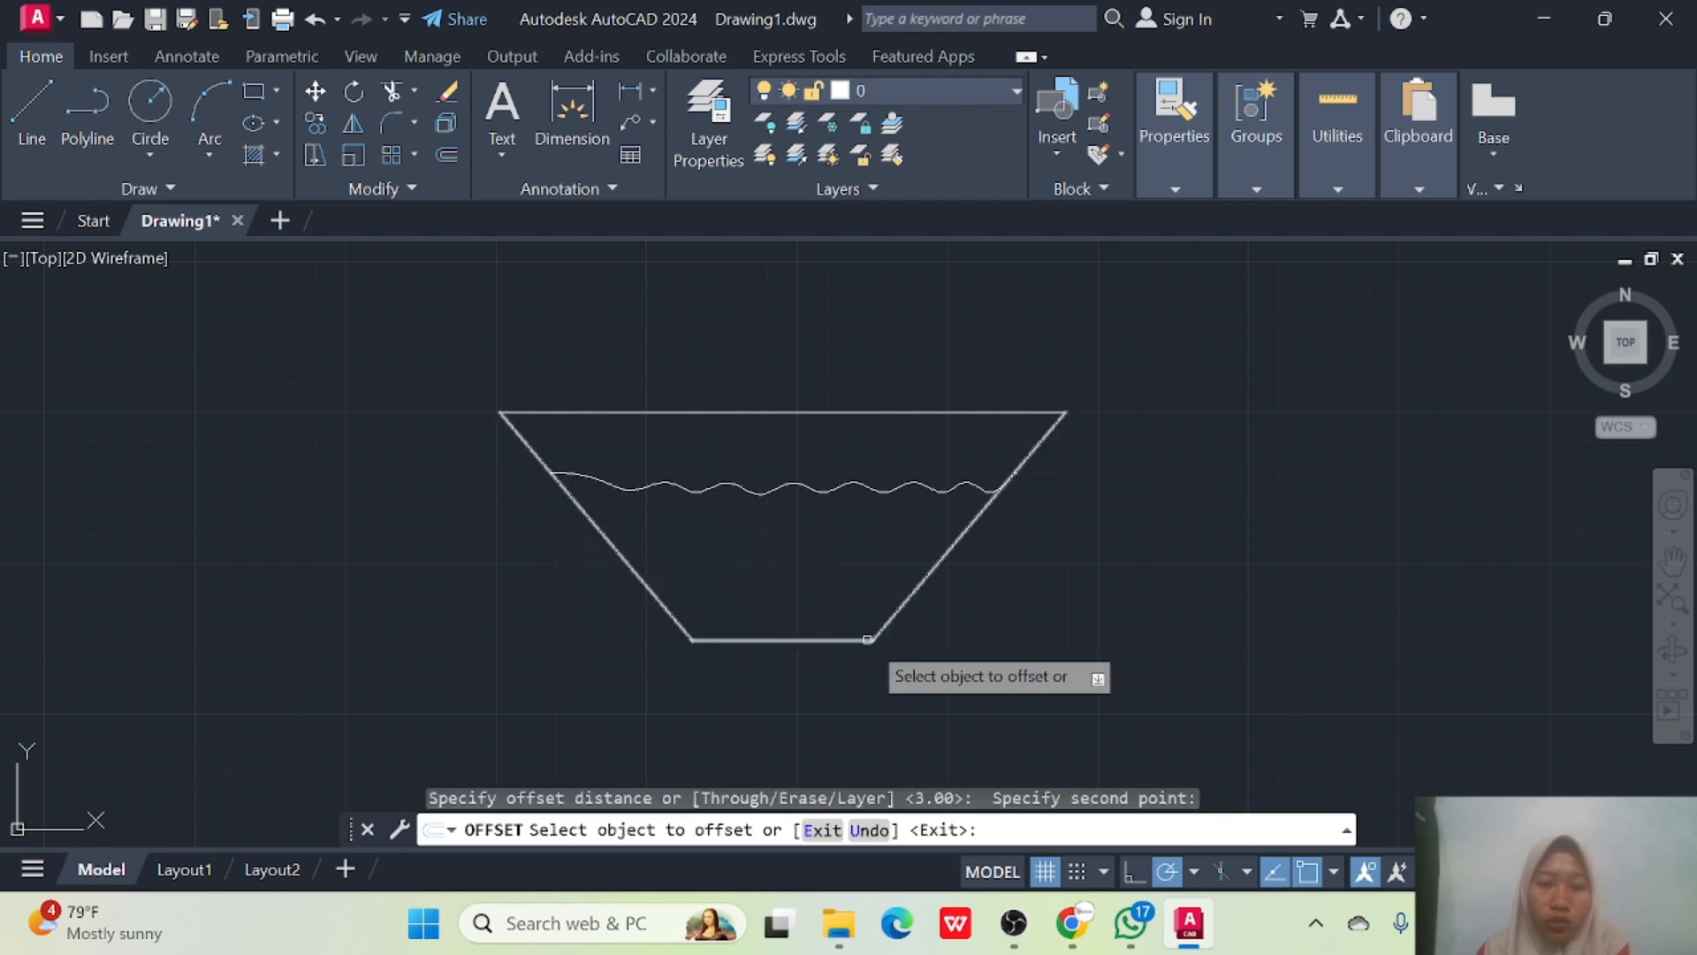
click(875, 640)
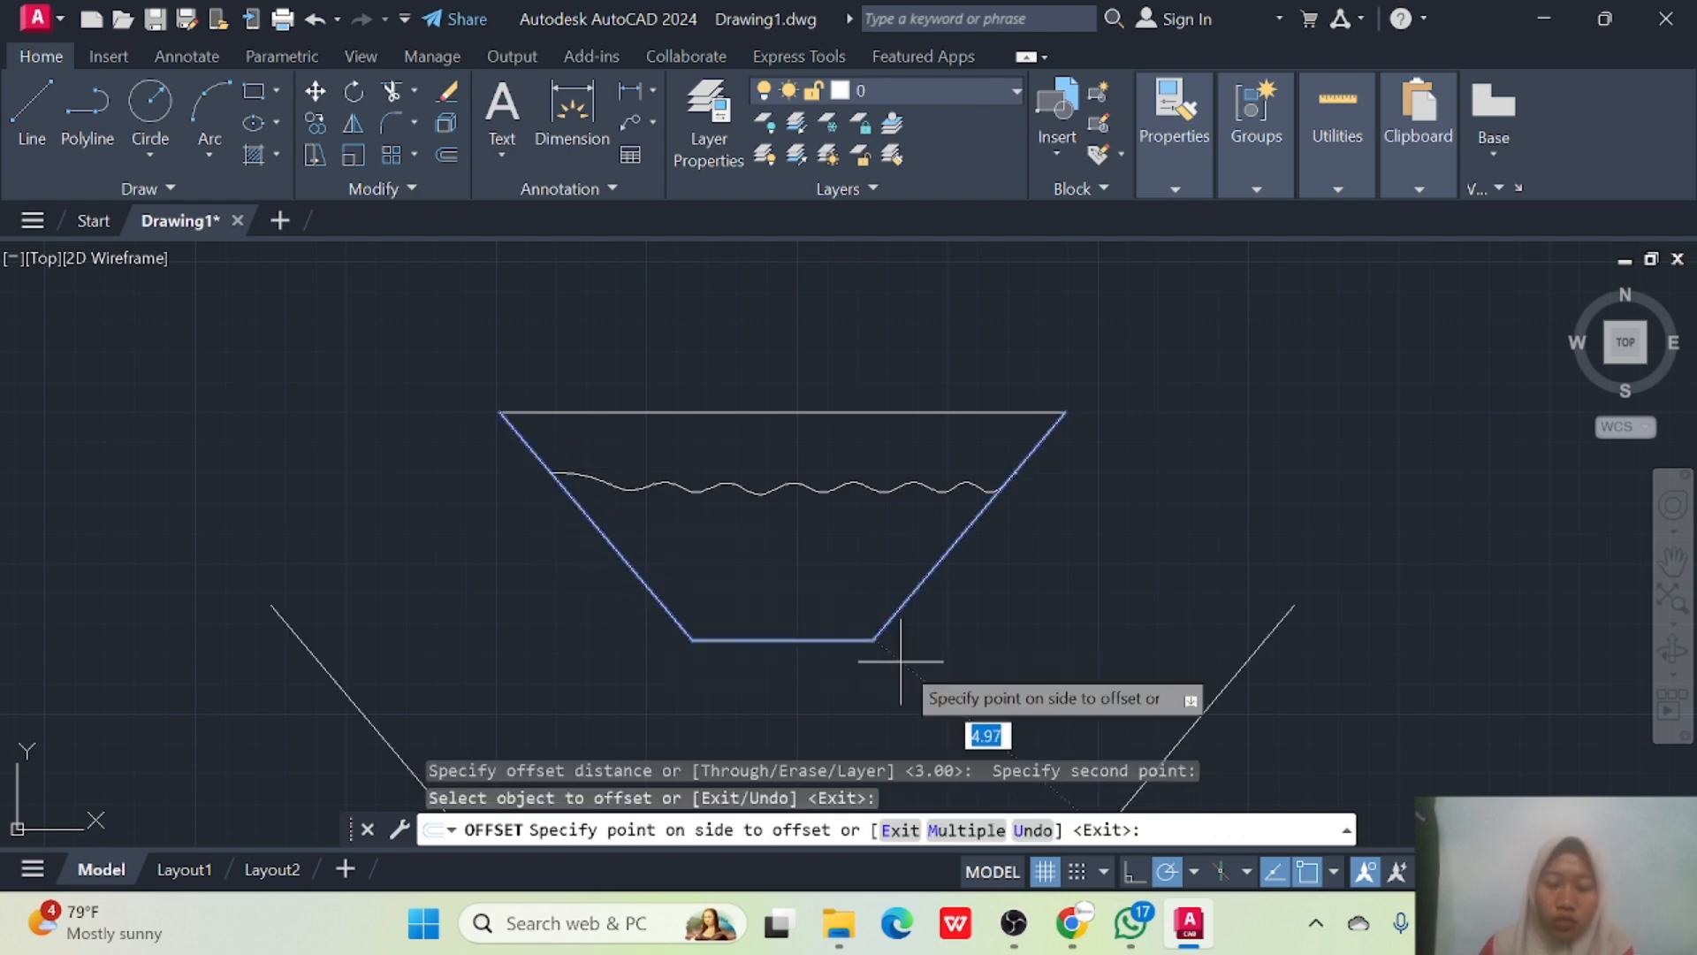
text(0.2)
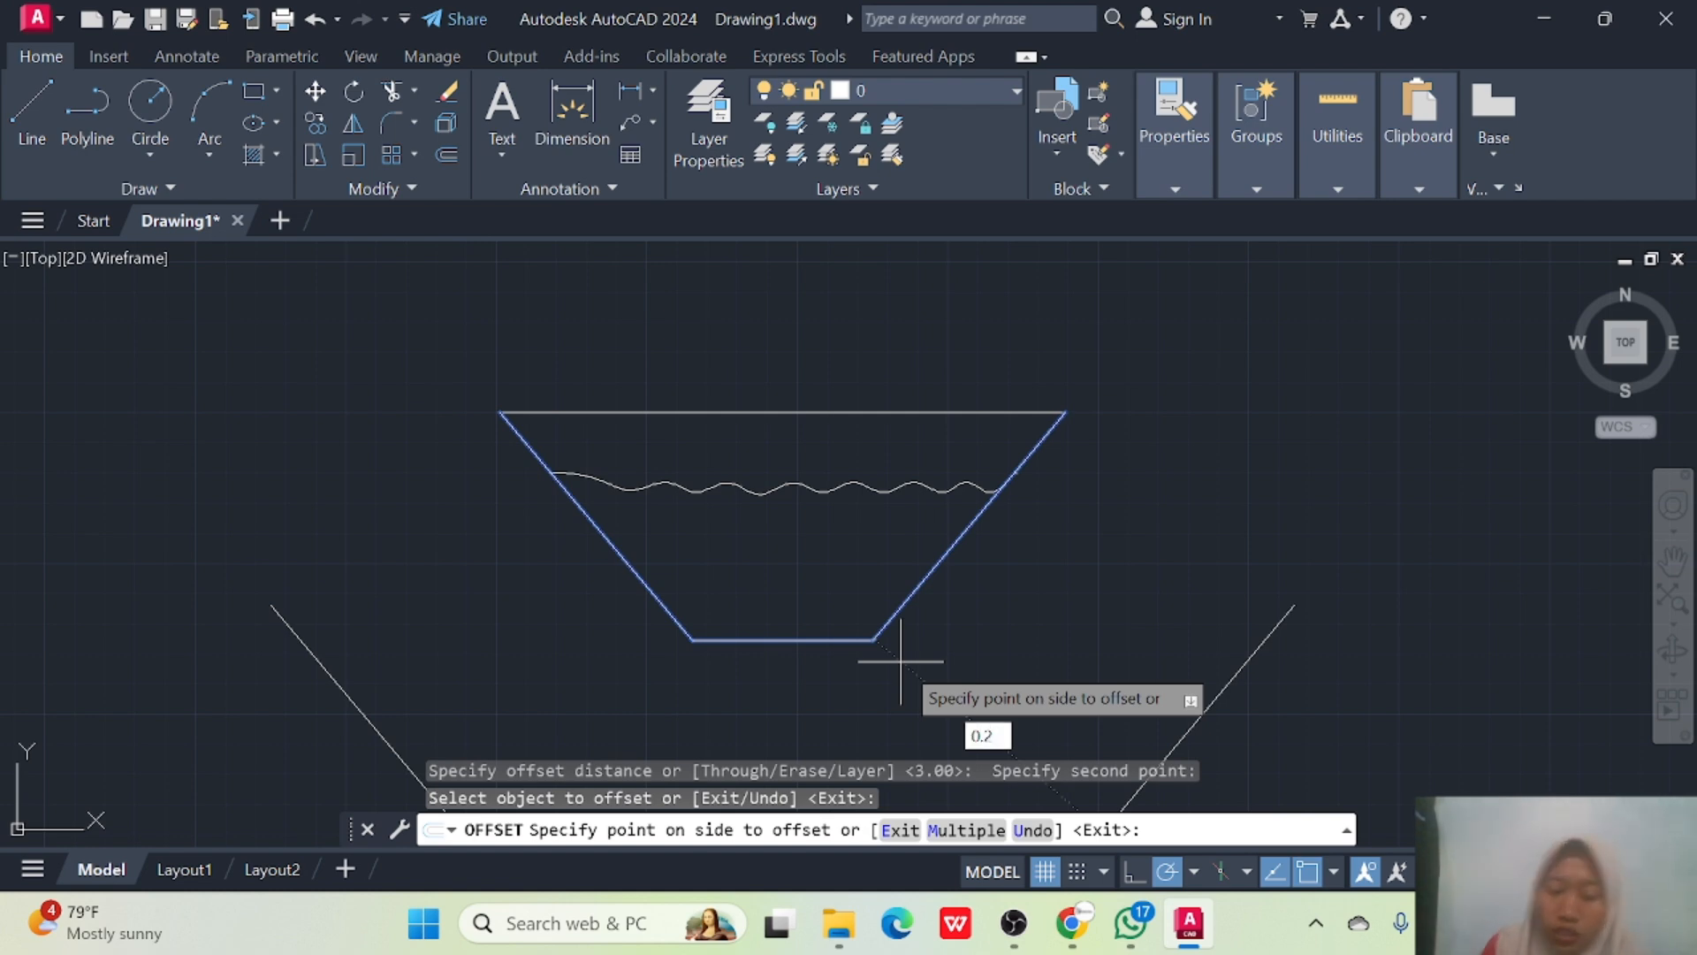
key(Return)
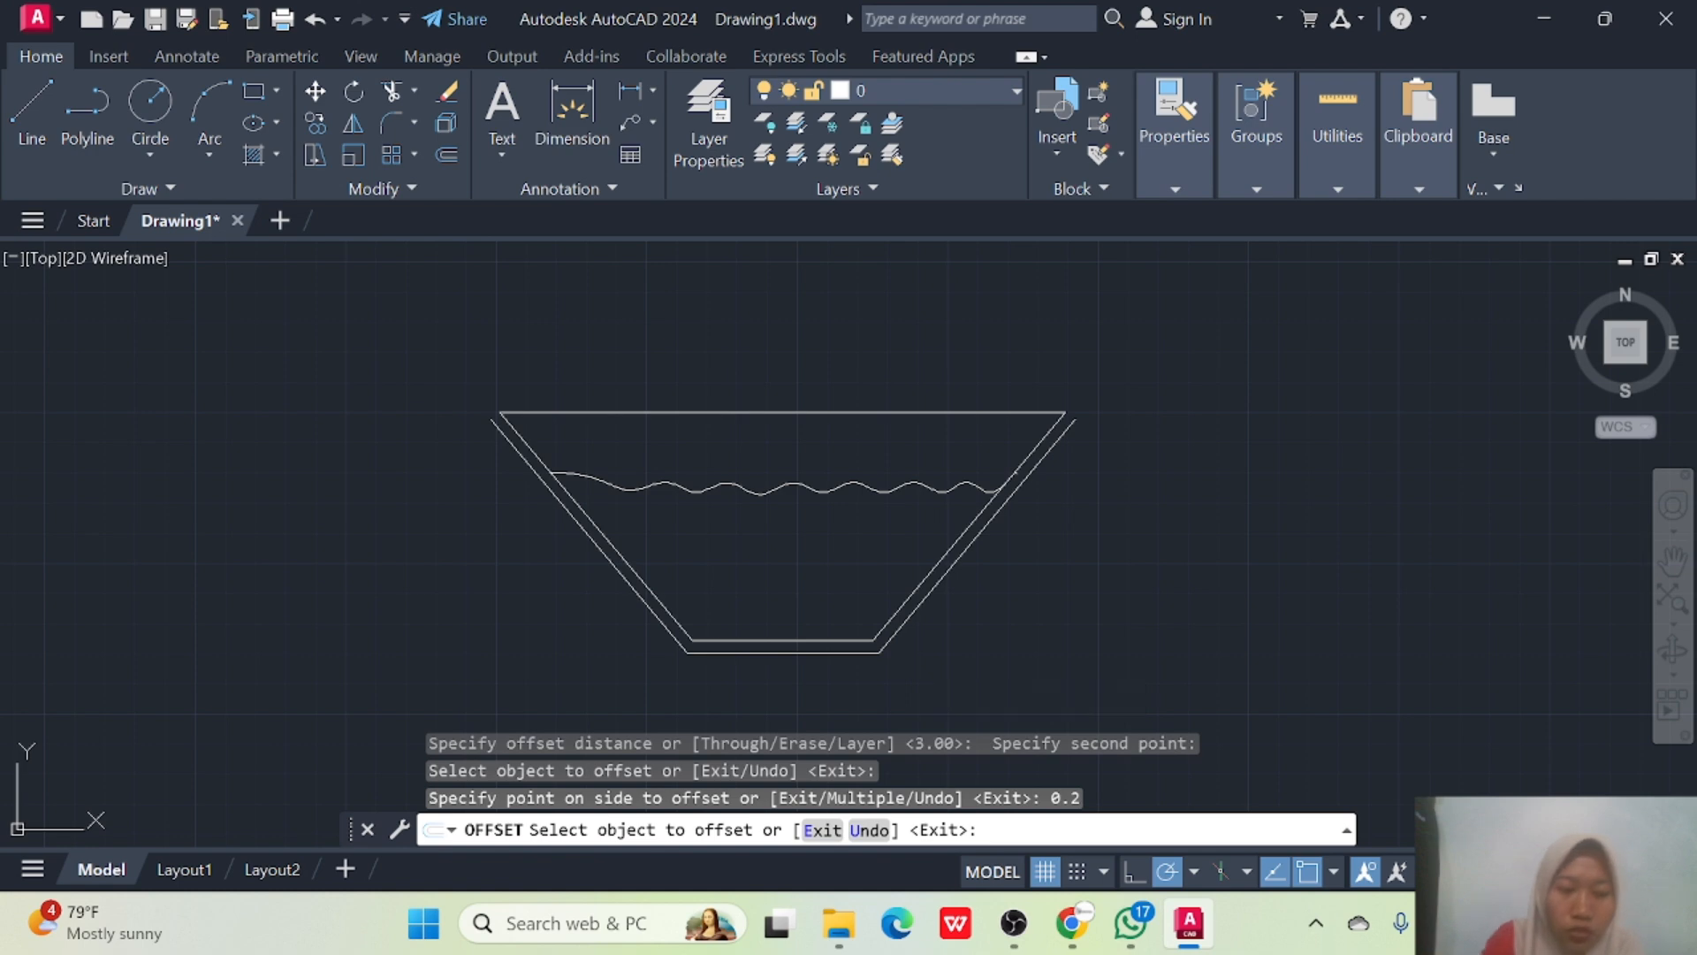
key(Escape)
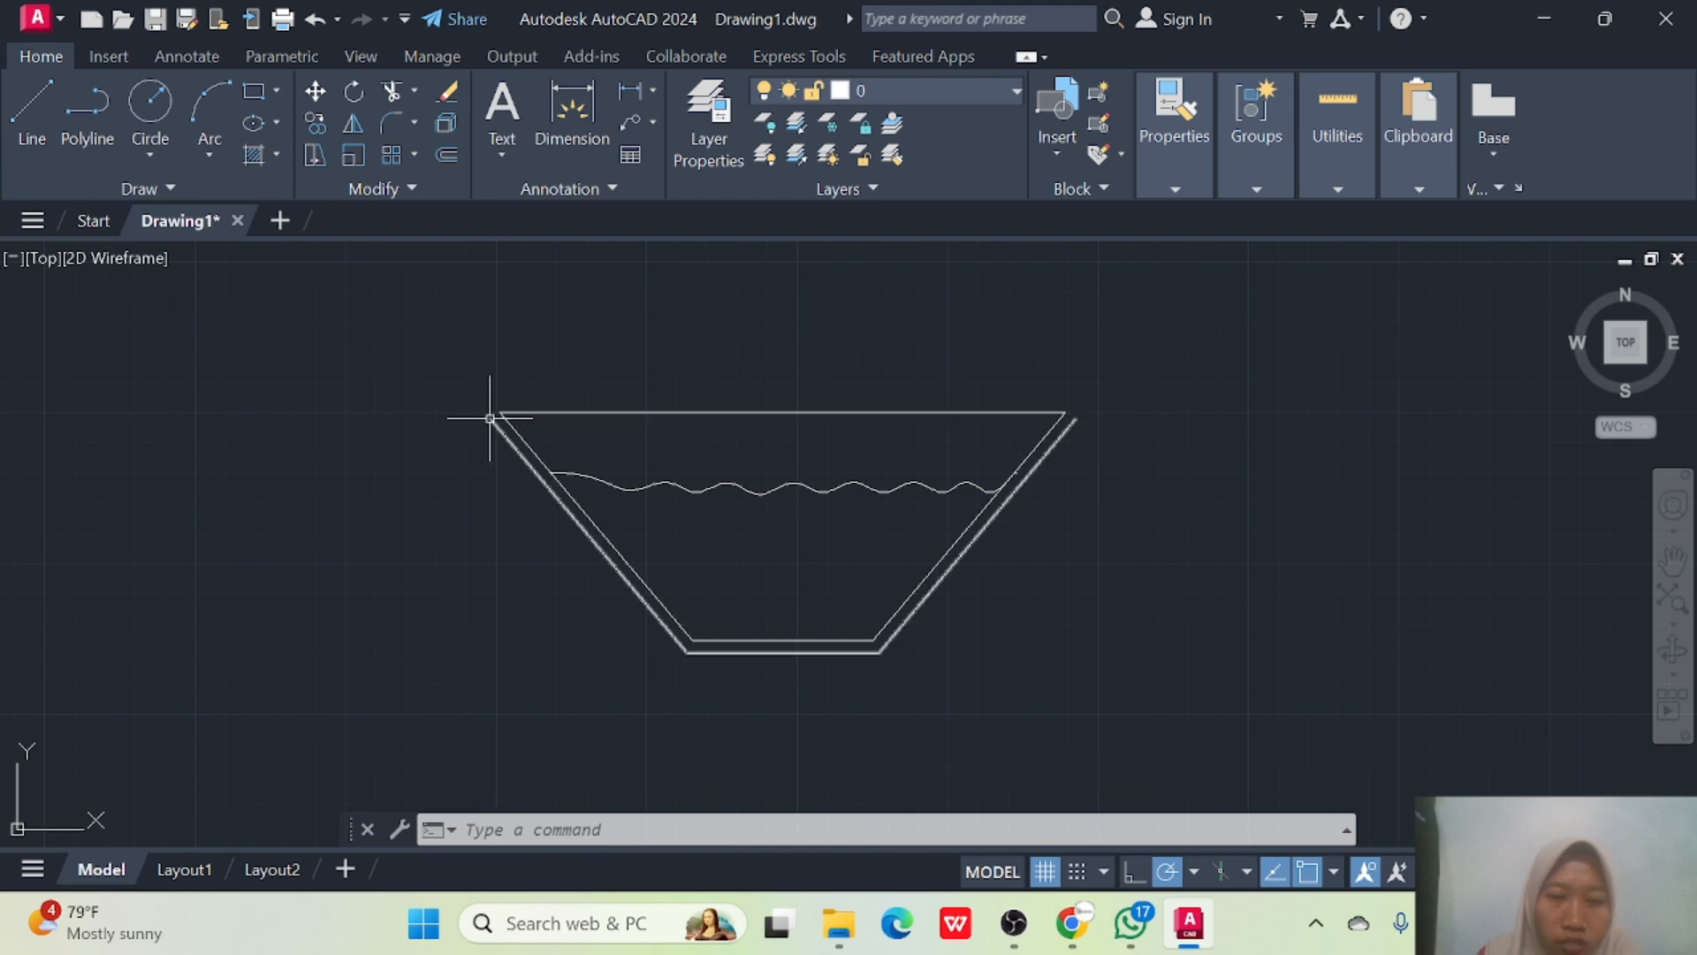
Draw a horizontal line joining the upper ends of the offset outline, and erase the trapezoid's original top line.
click(31, 106)
click(492, 420)
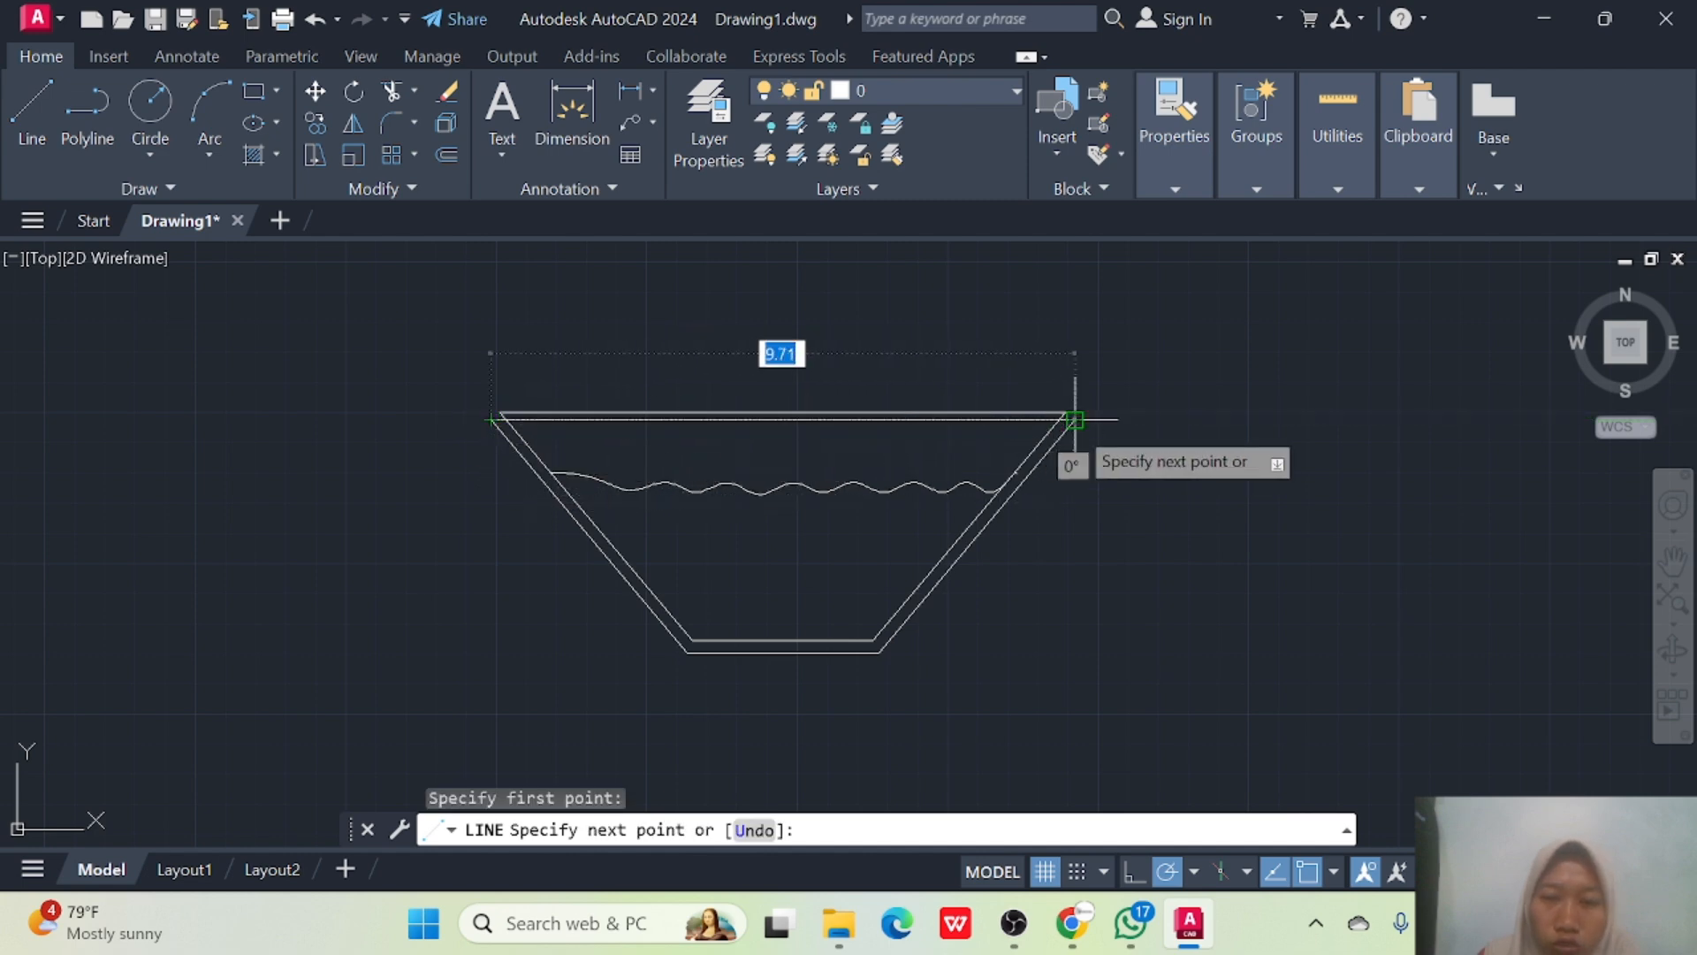
click(1075, 420)
key(Return)
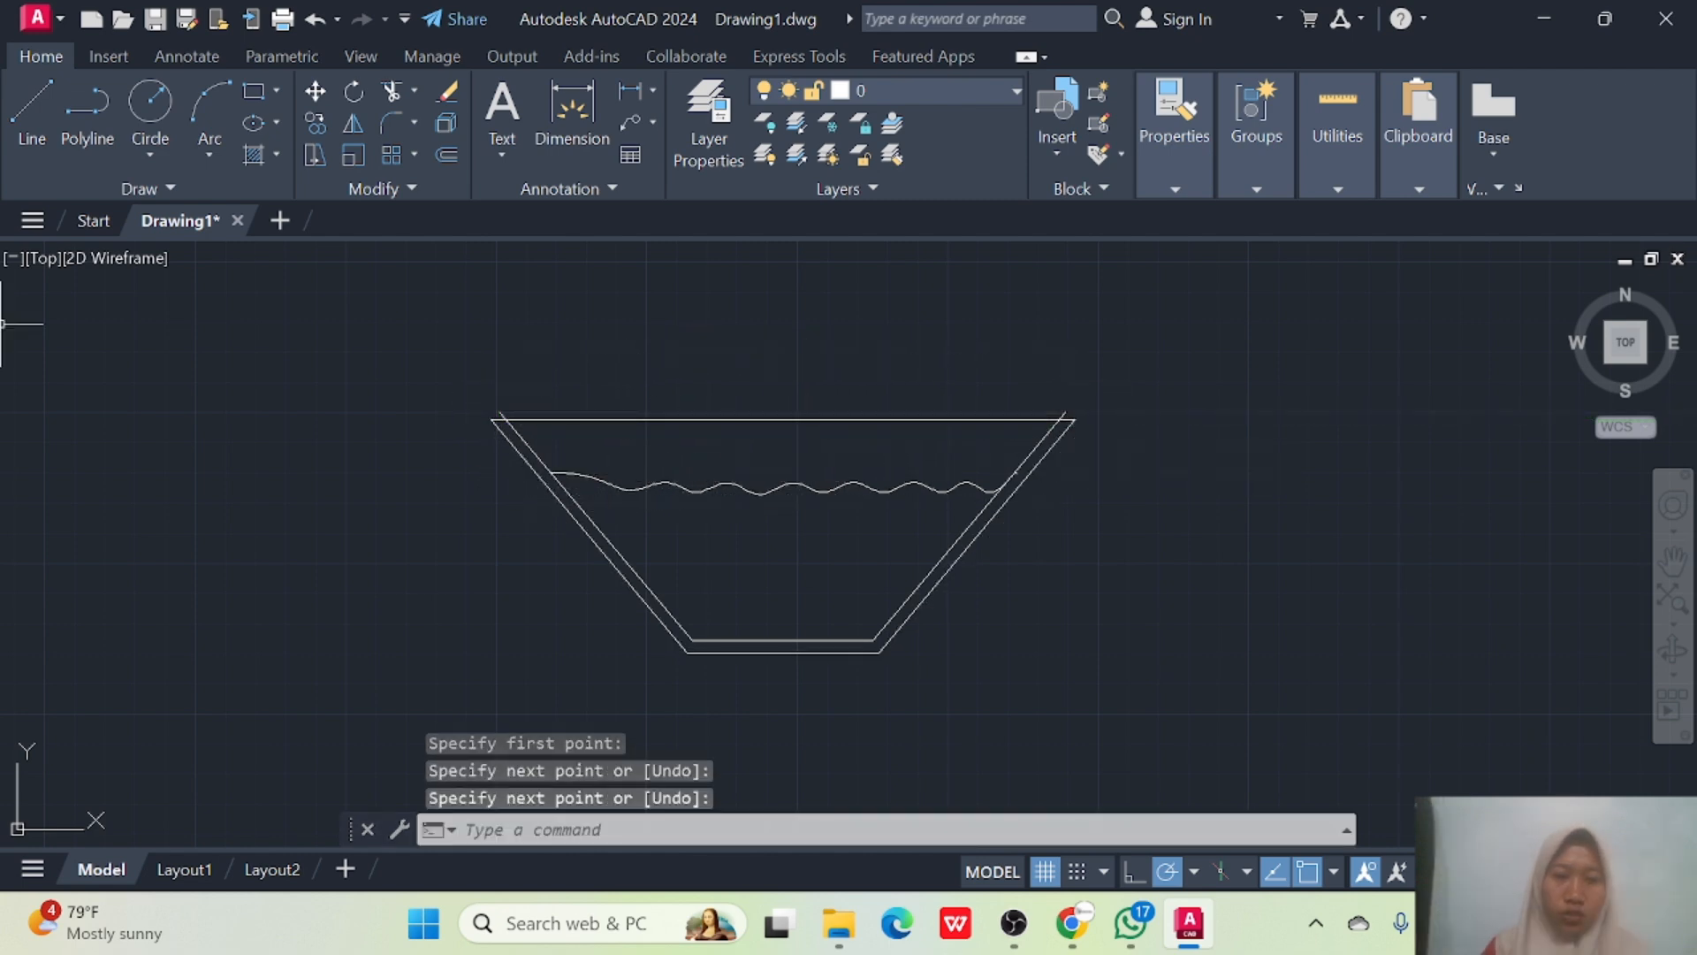
Trim the new top line between the inner walls and the inner wall tips projecting above it.
click(397, 88)
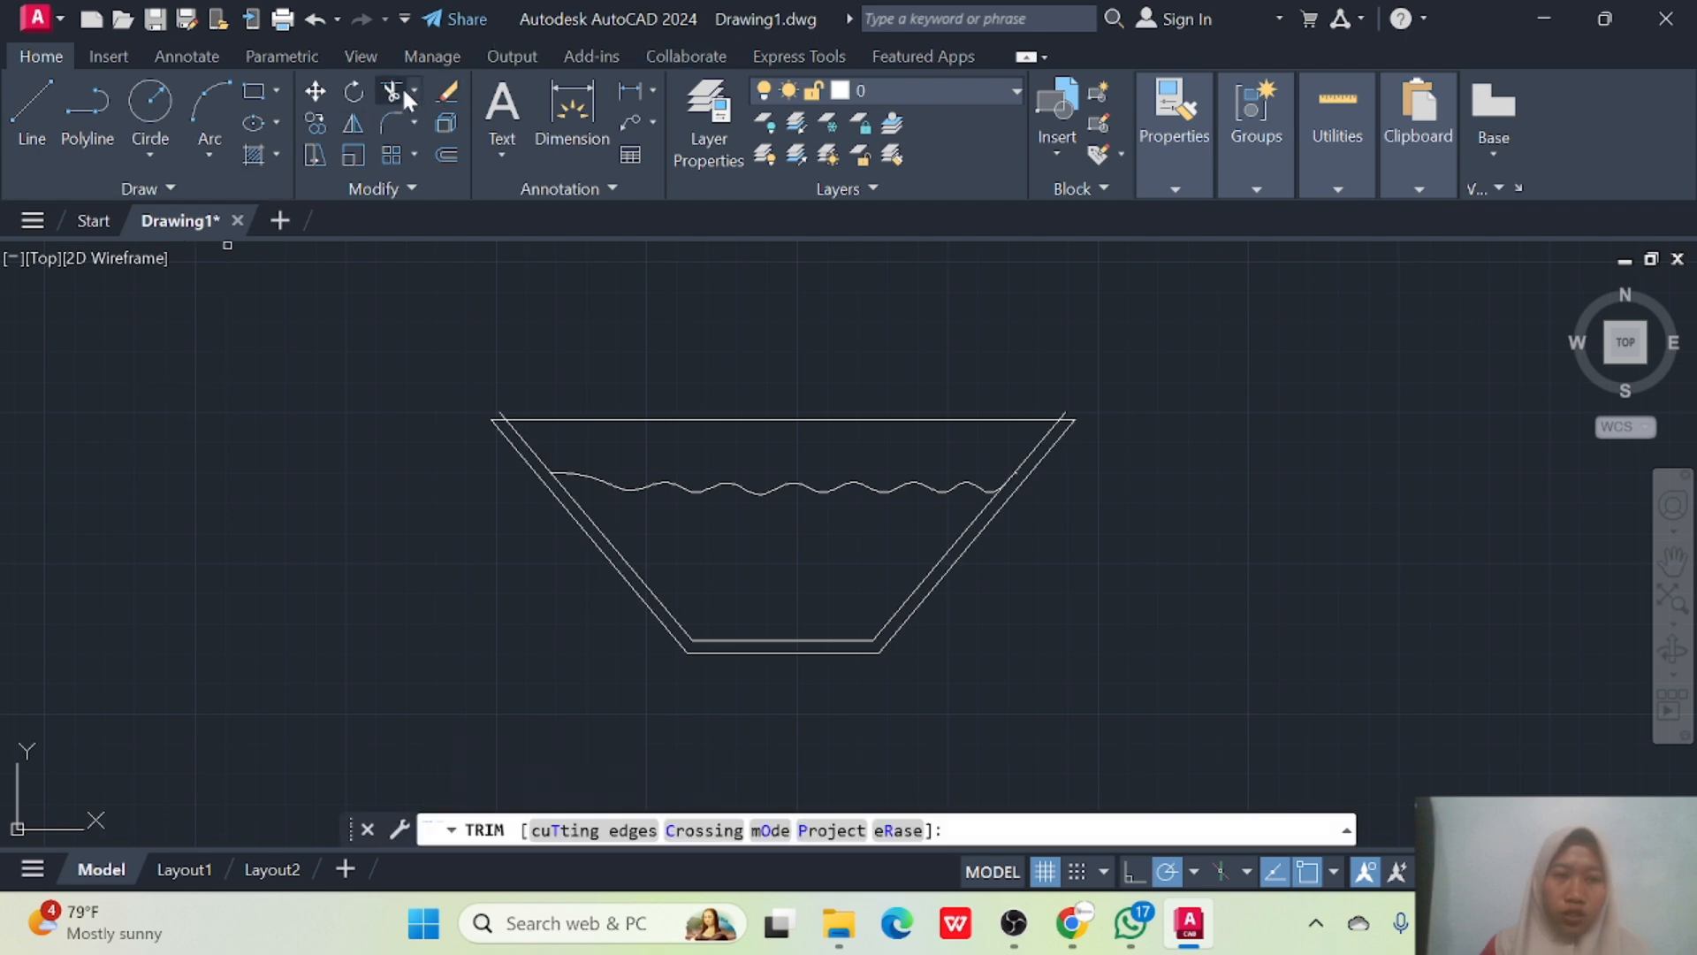
click(513, 413)
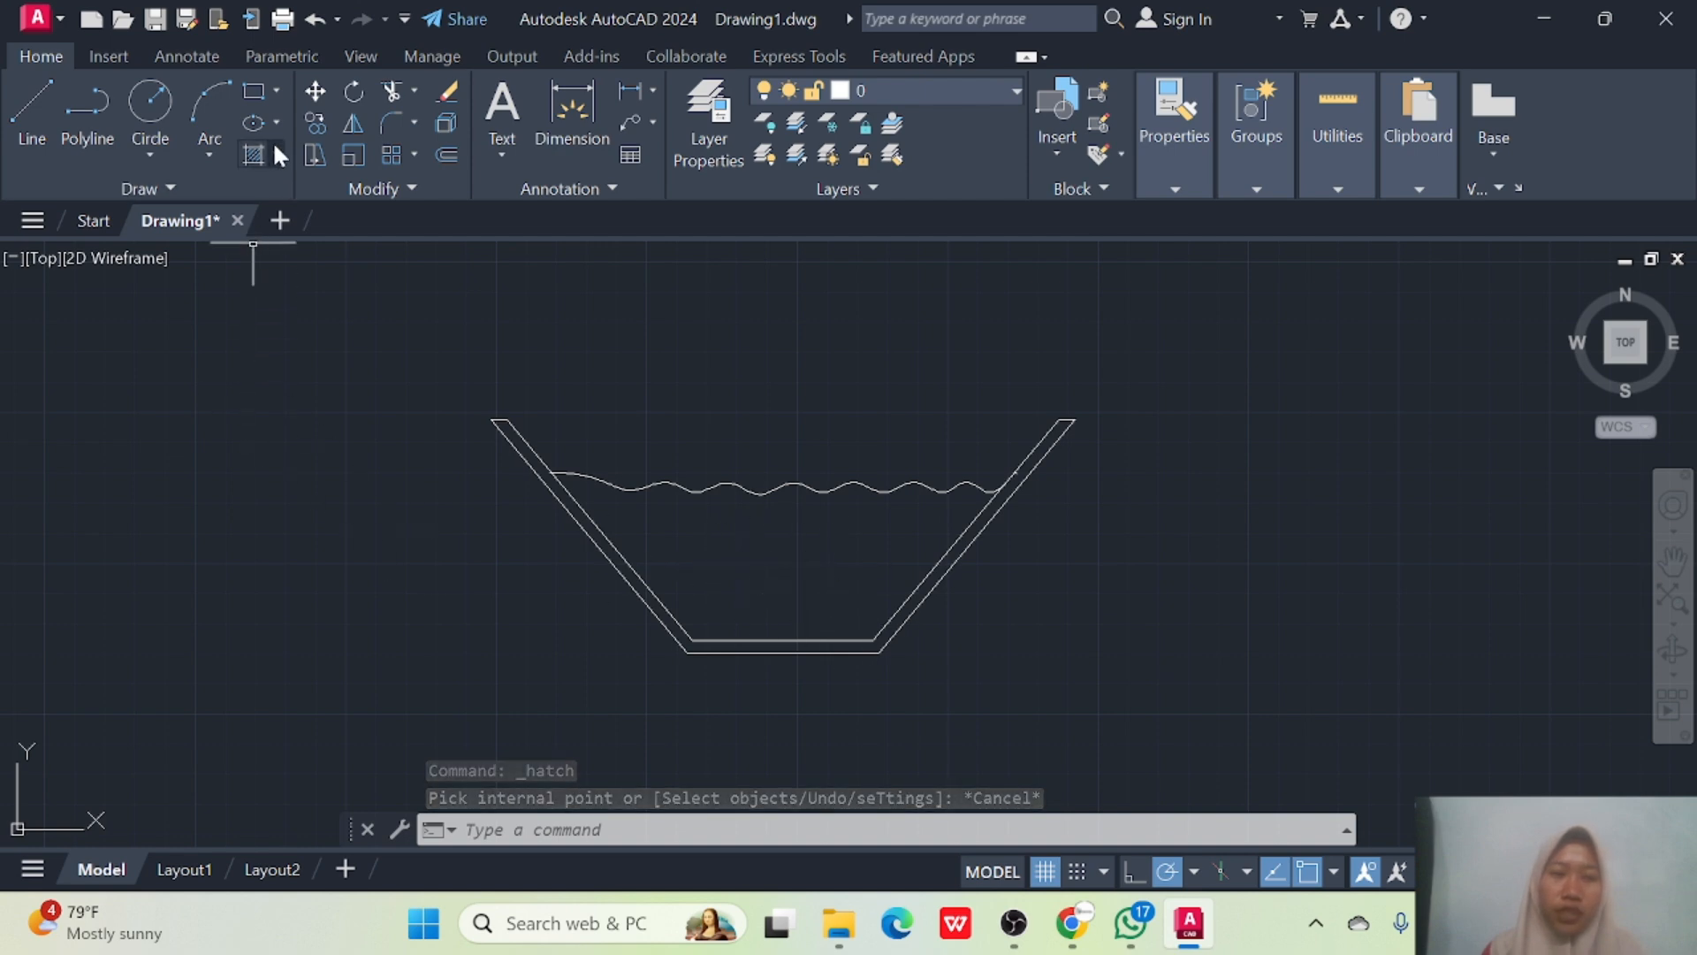
Fill the channel's interior below the wavy spline with a Solid hatch in blue 39,118,187.
click(277, 156)
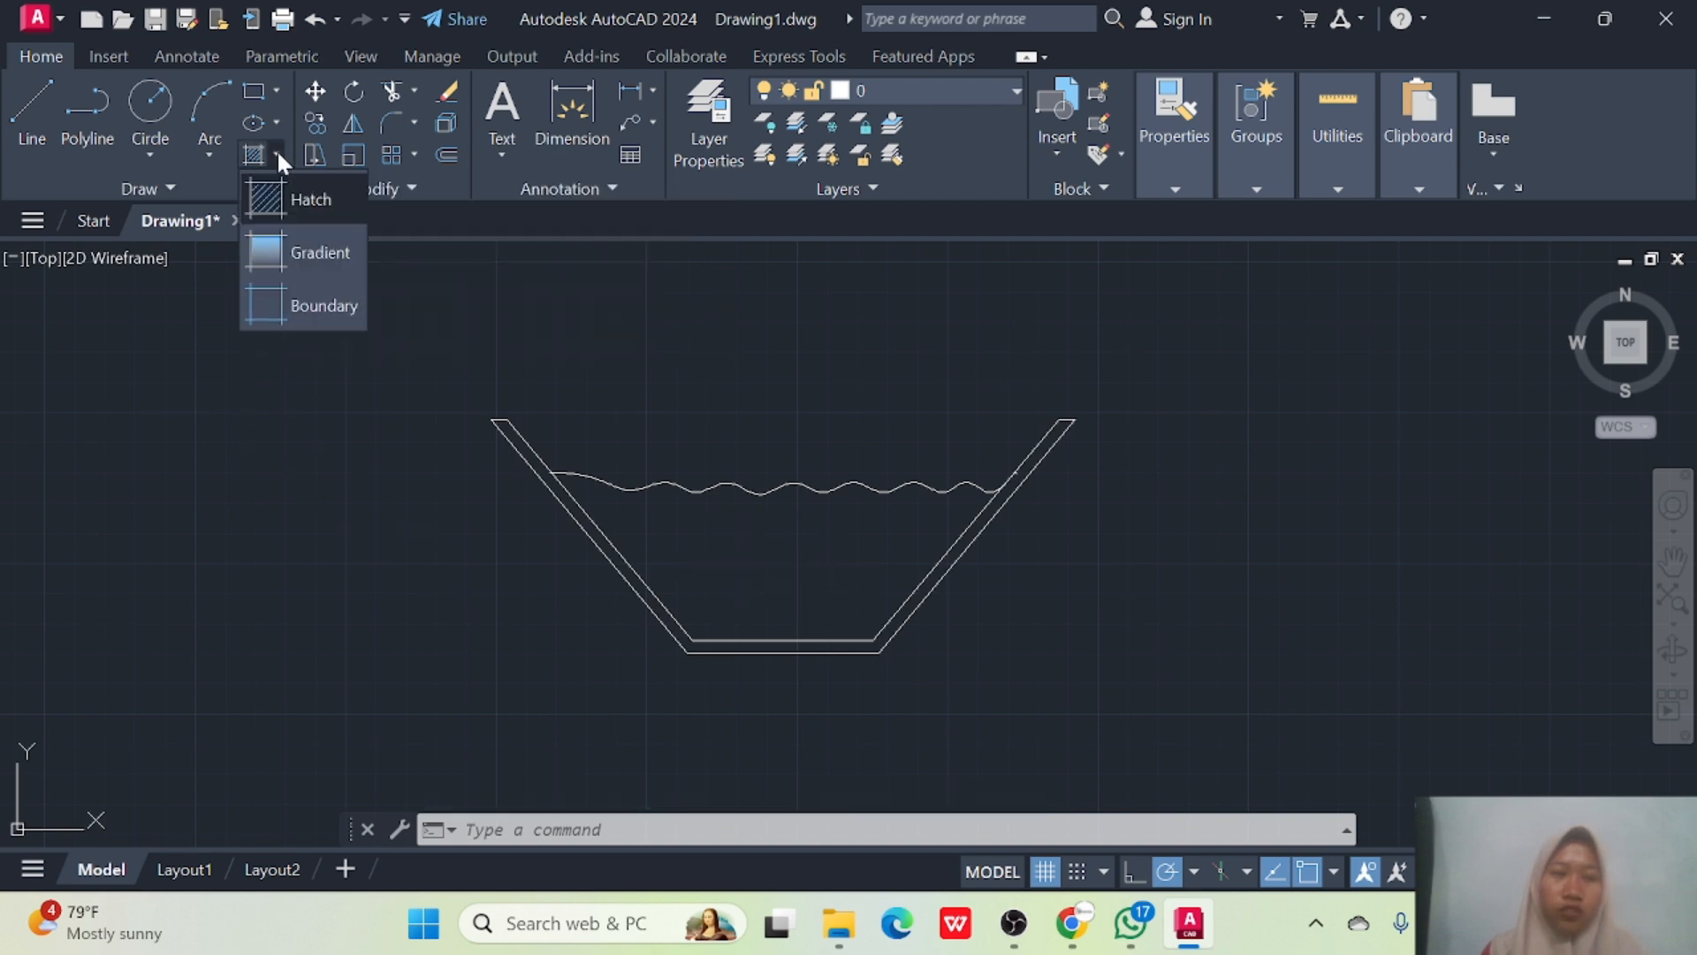
click(300, 248)
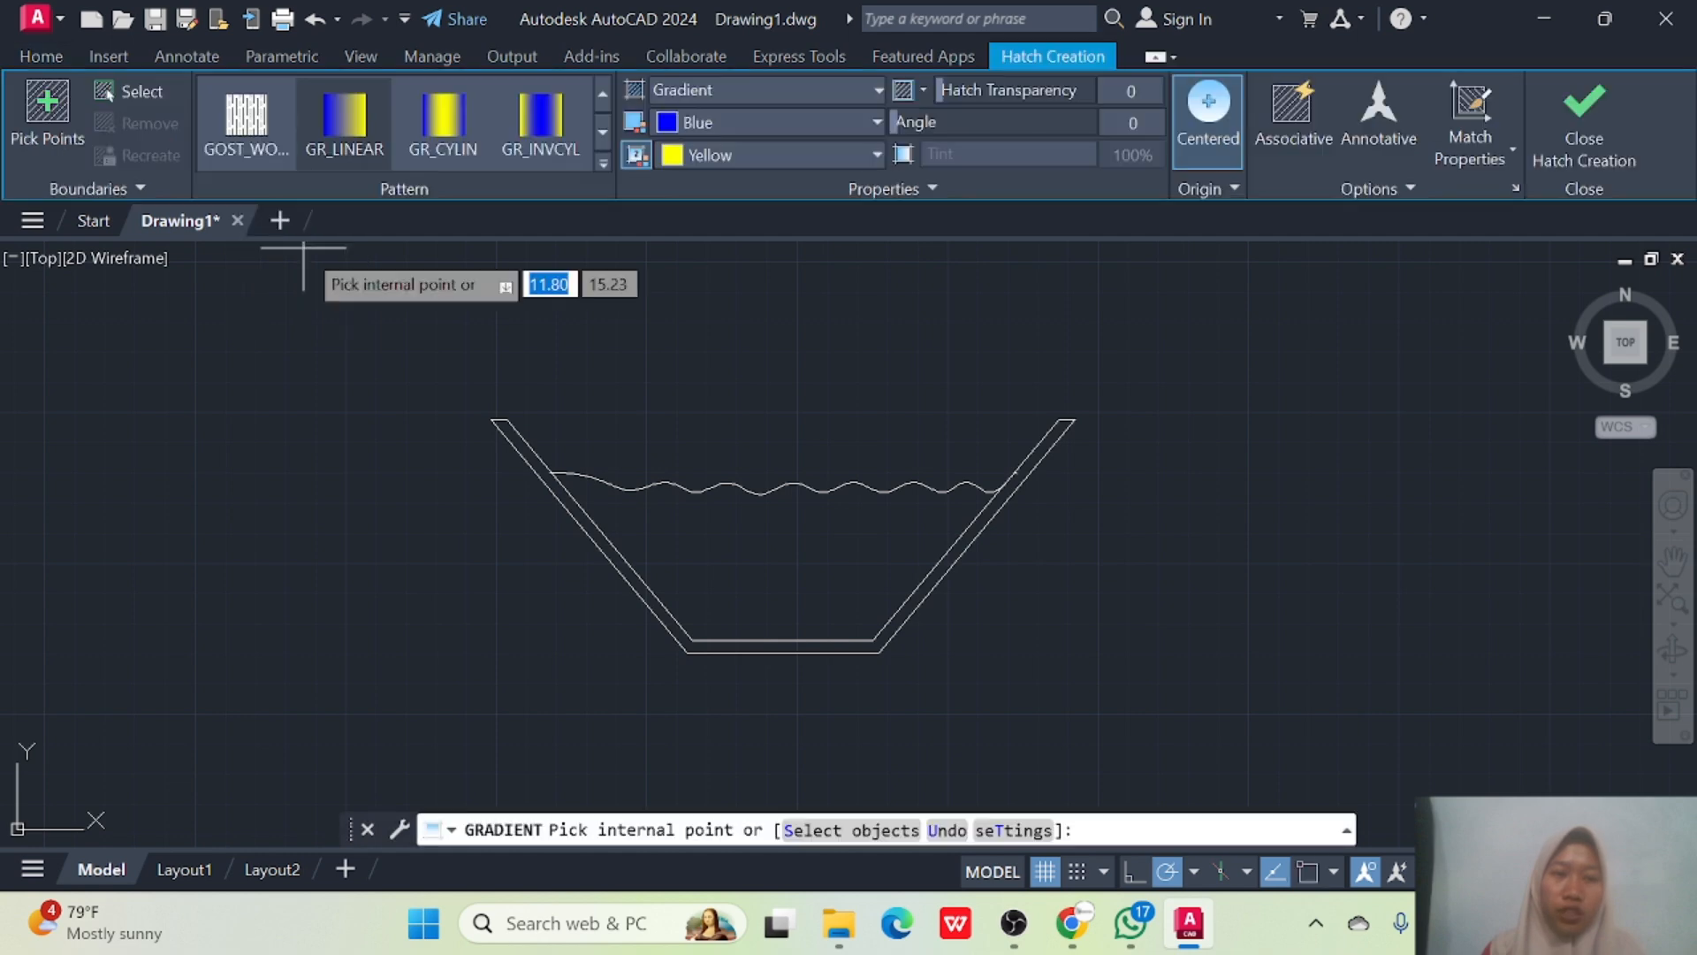
click(696, 569)
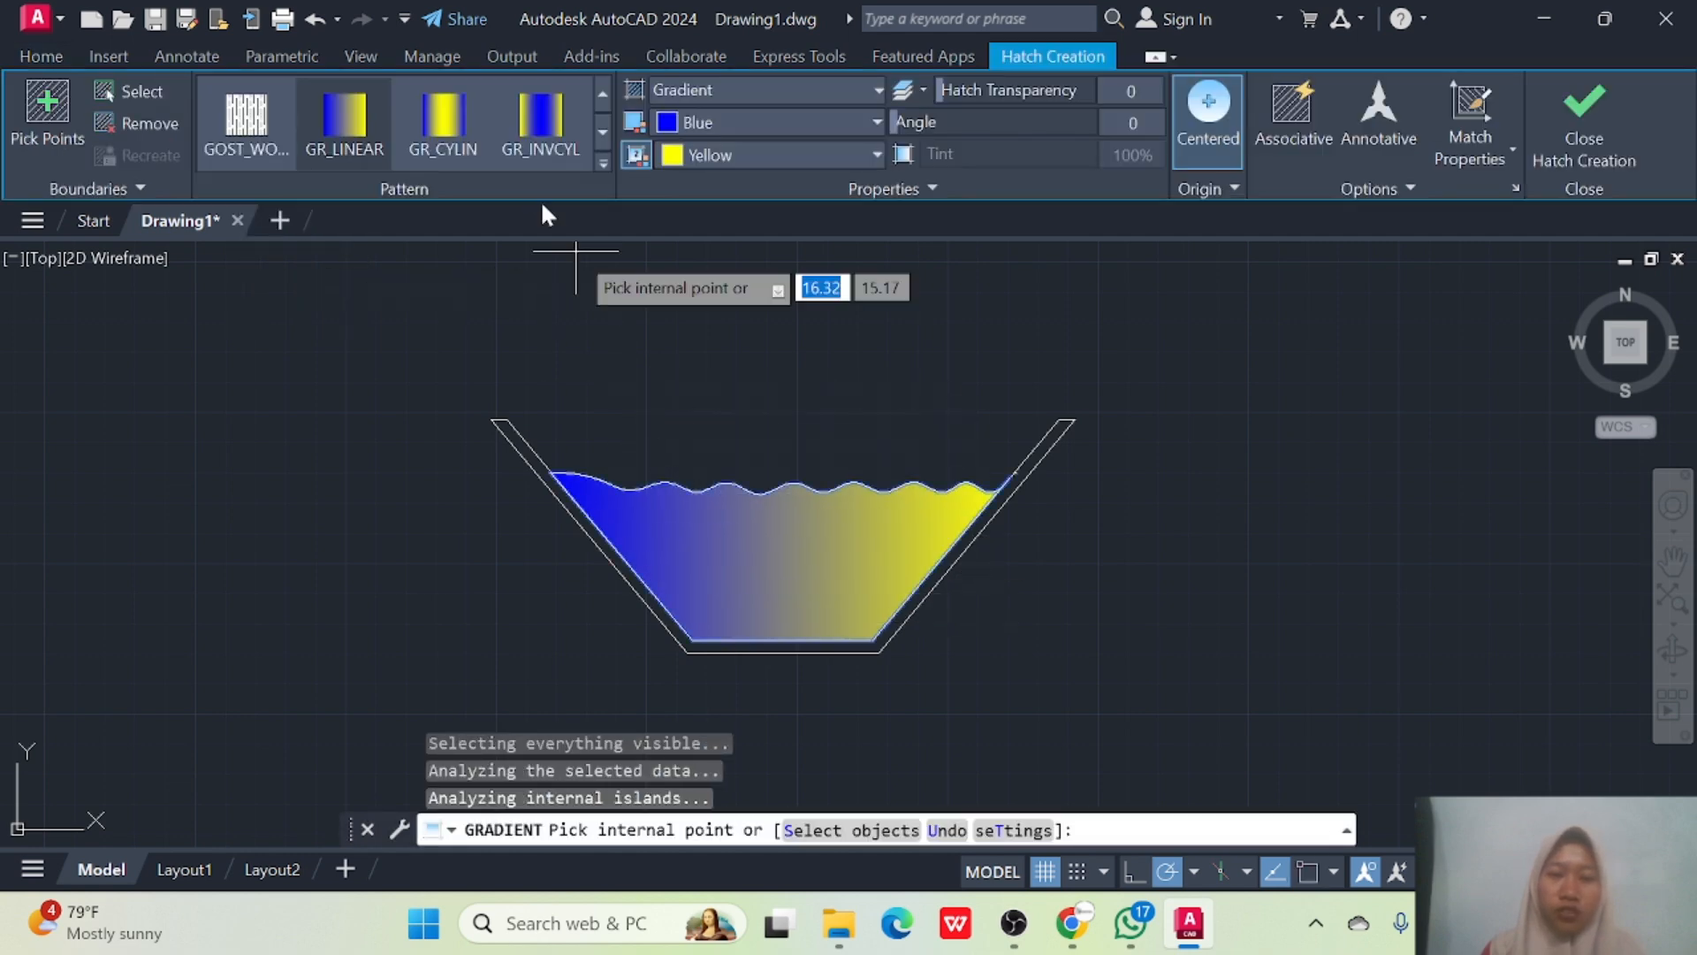
click(371, 128)
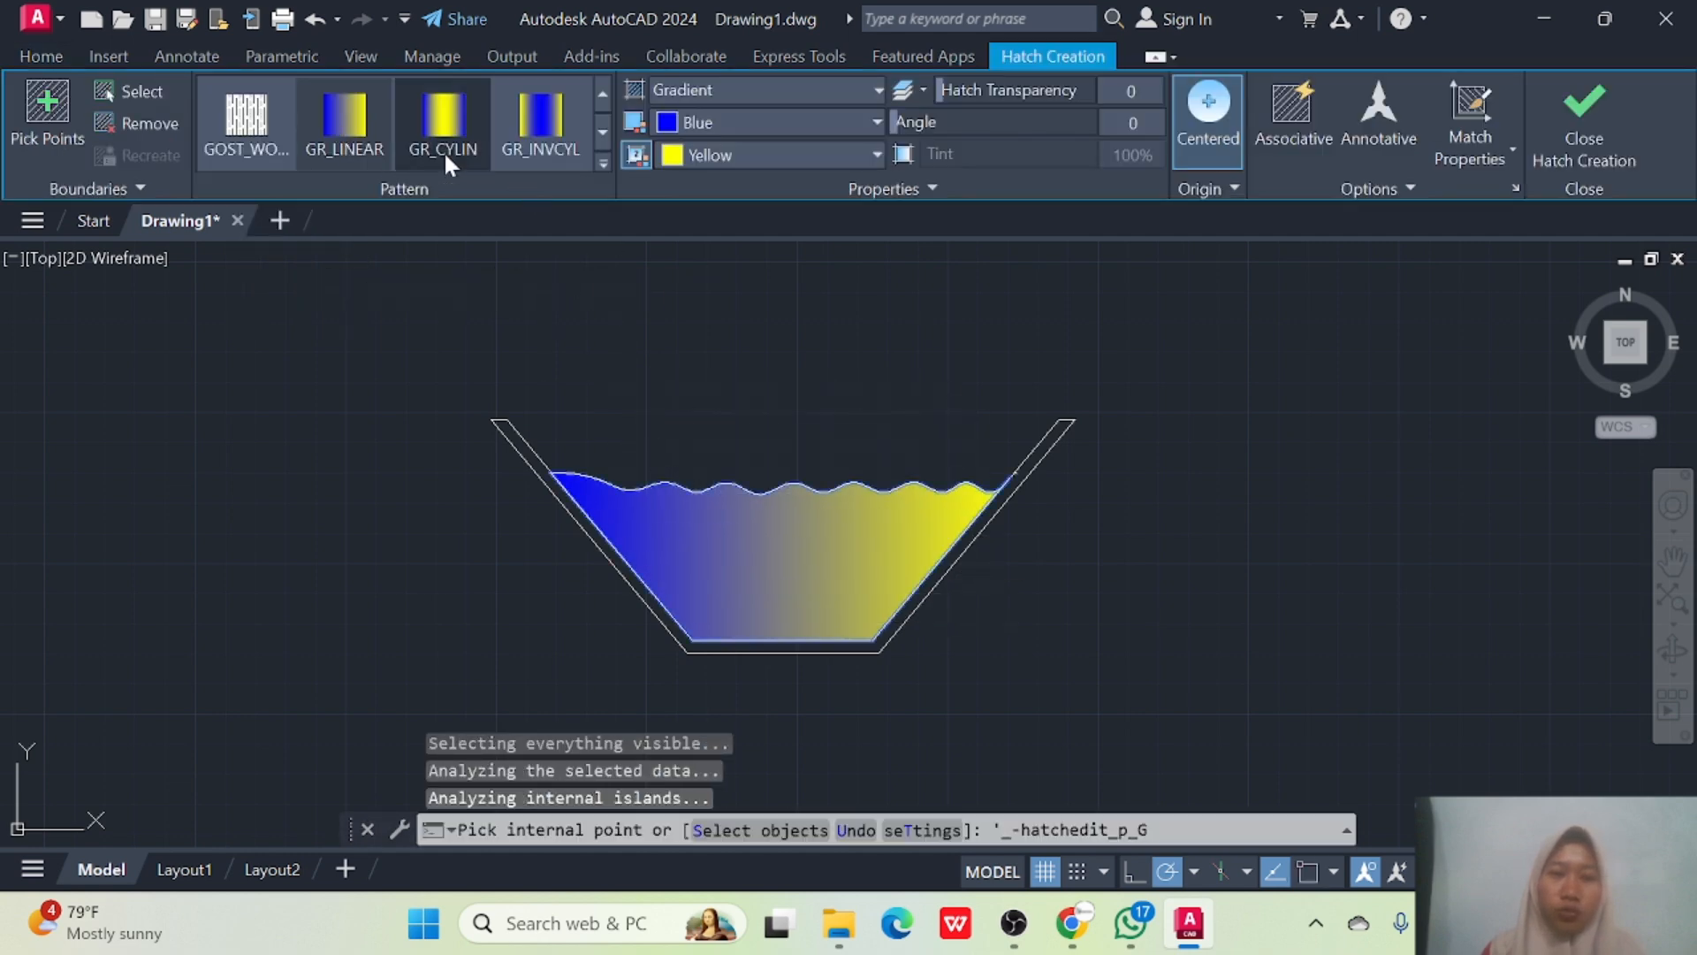
click(604, 162)
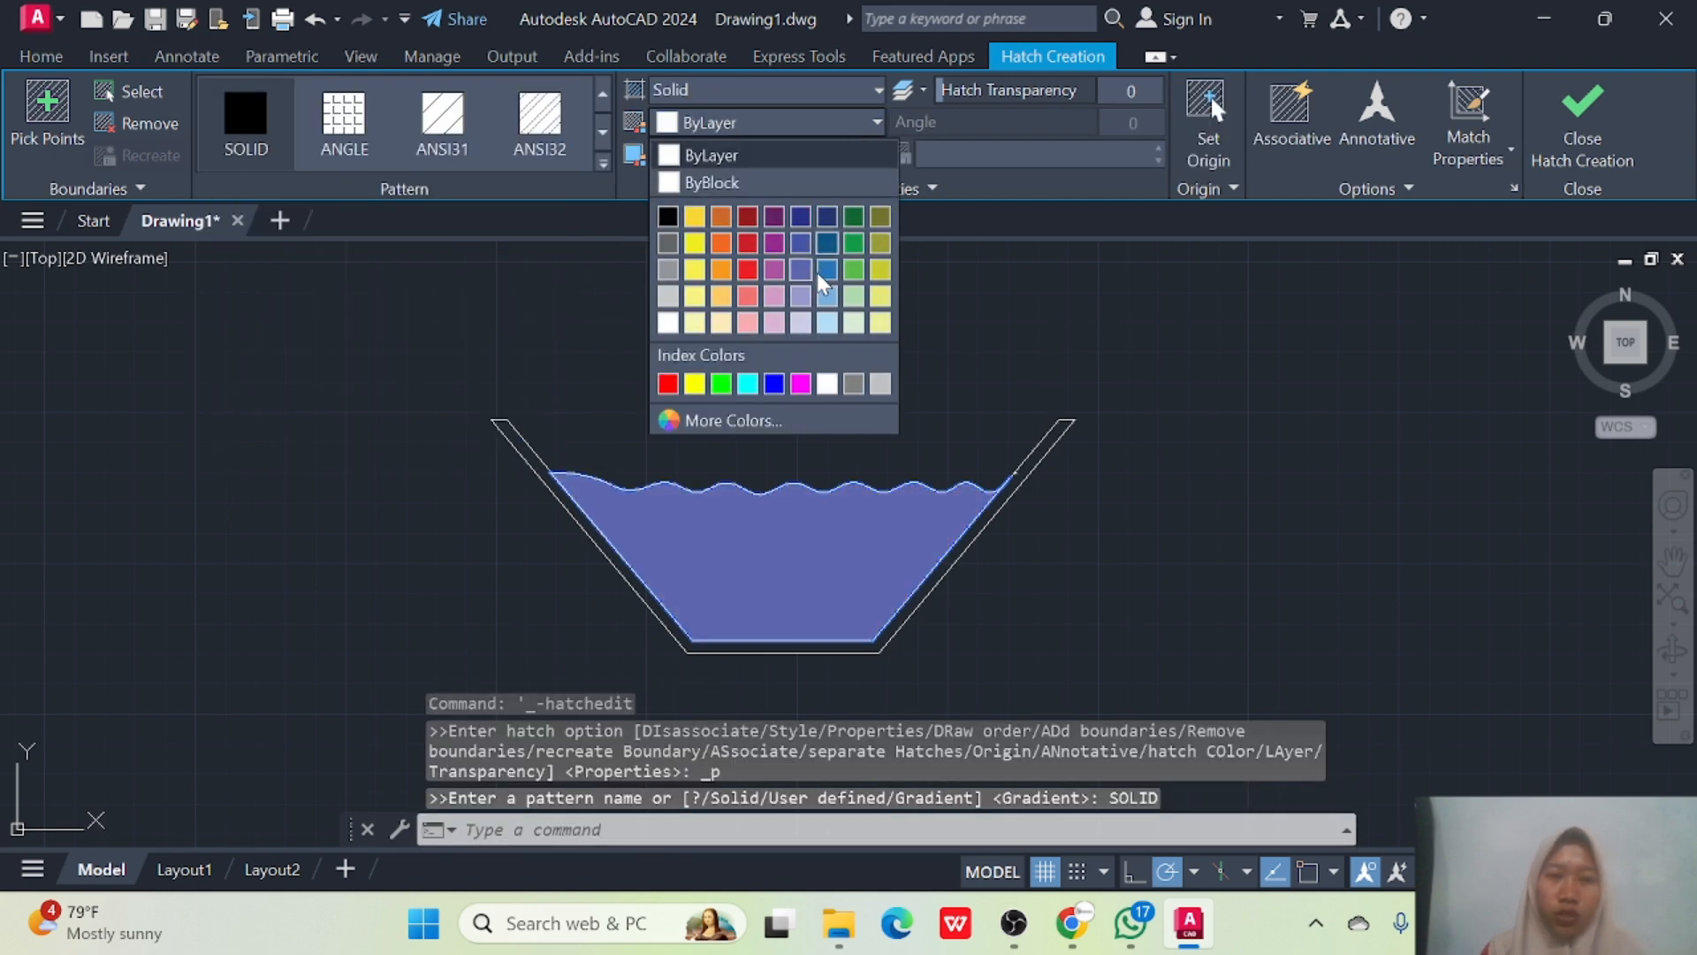
click(821, 269)
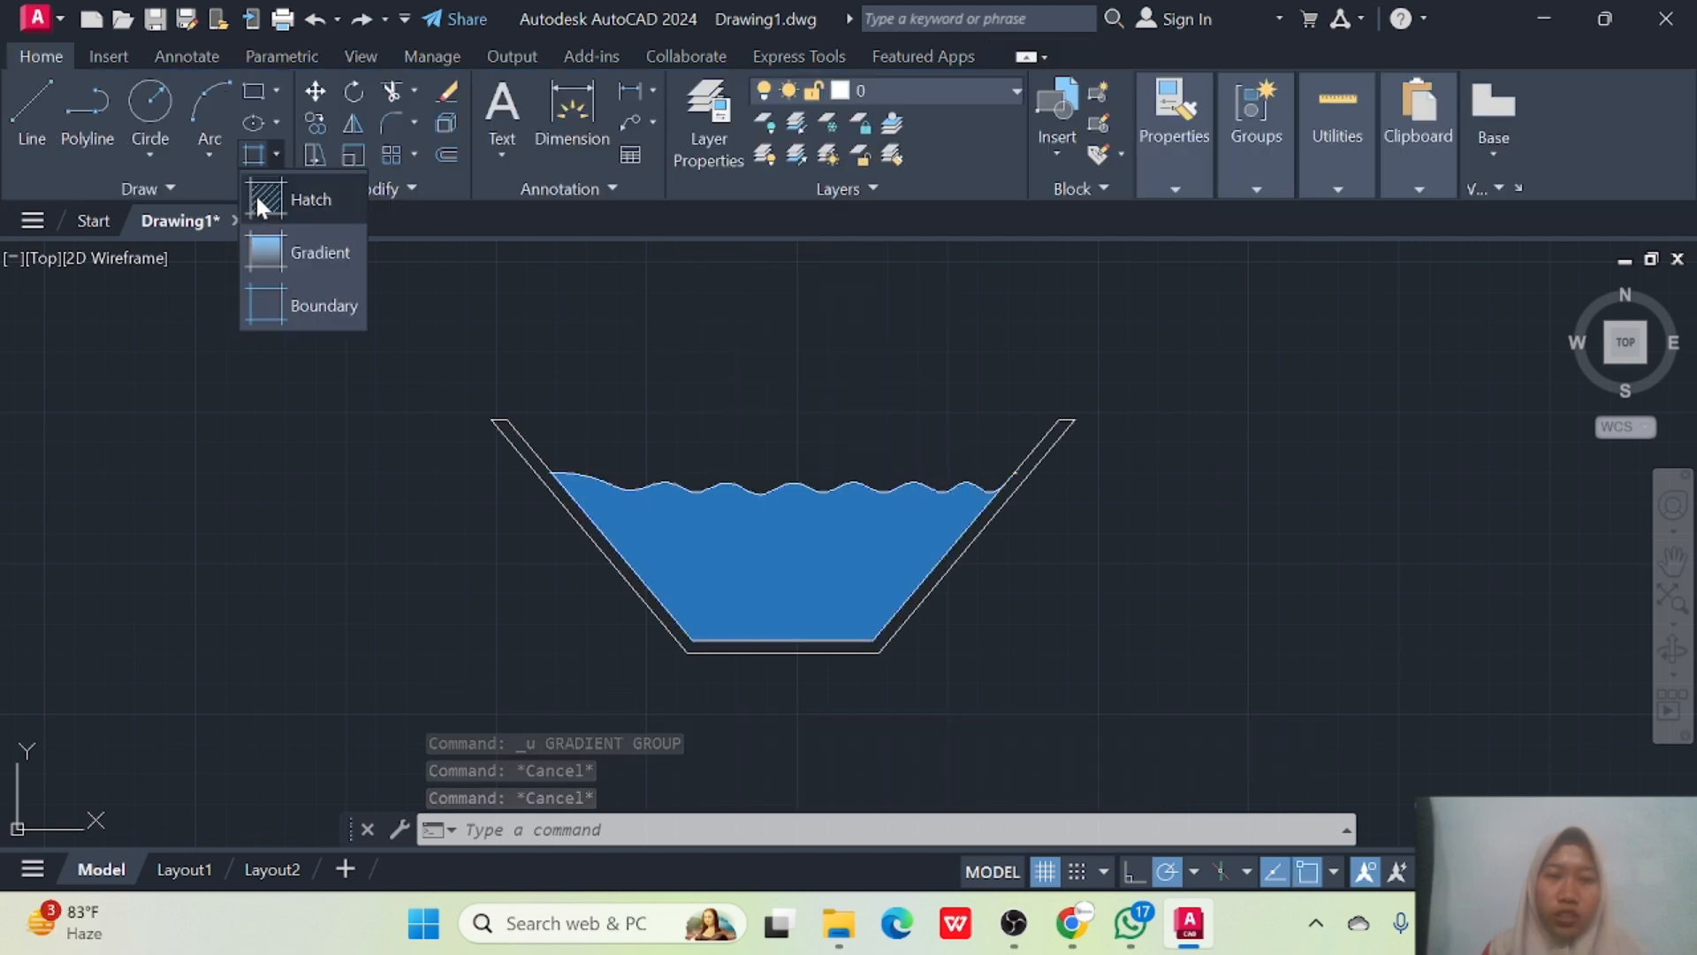
Hatch the channel's wall area with the ANSI31 pattern at scale 1.00, using the ByBlock color.
click(262, 208)
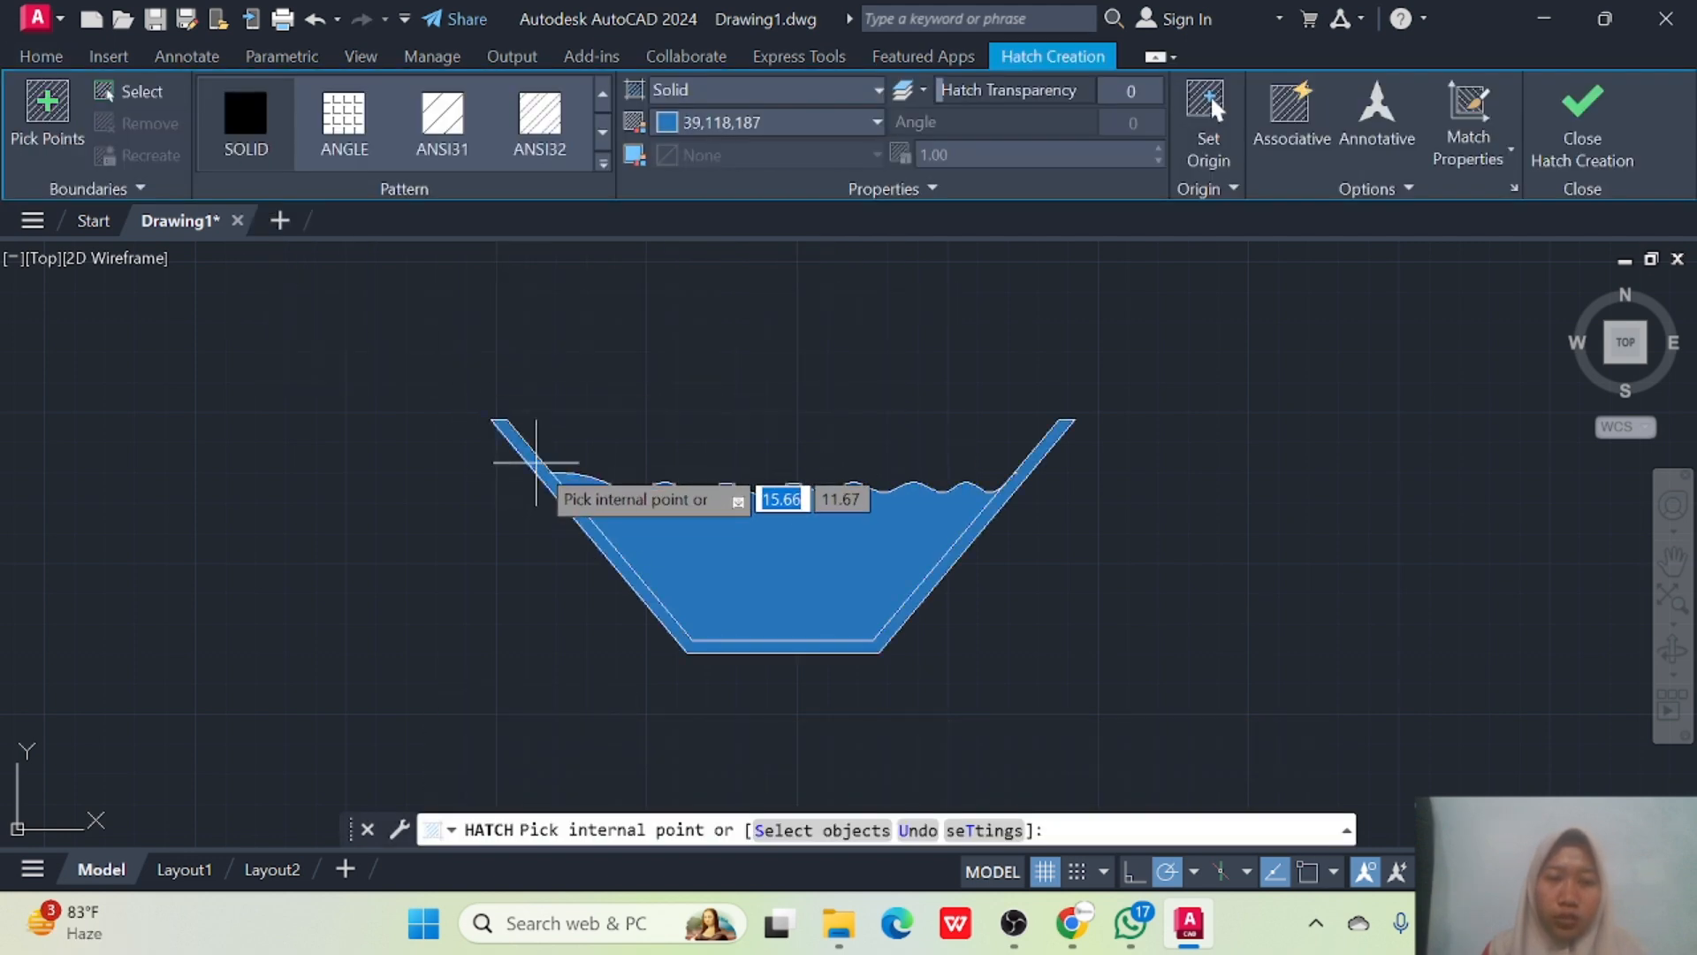
click(761, 89)
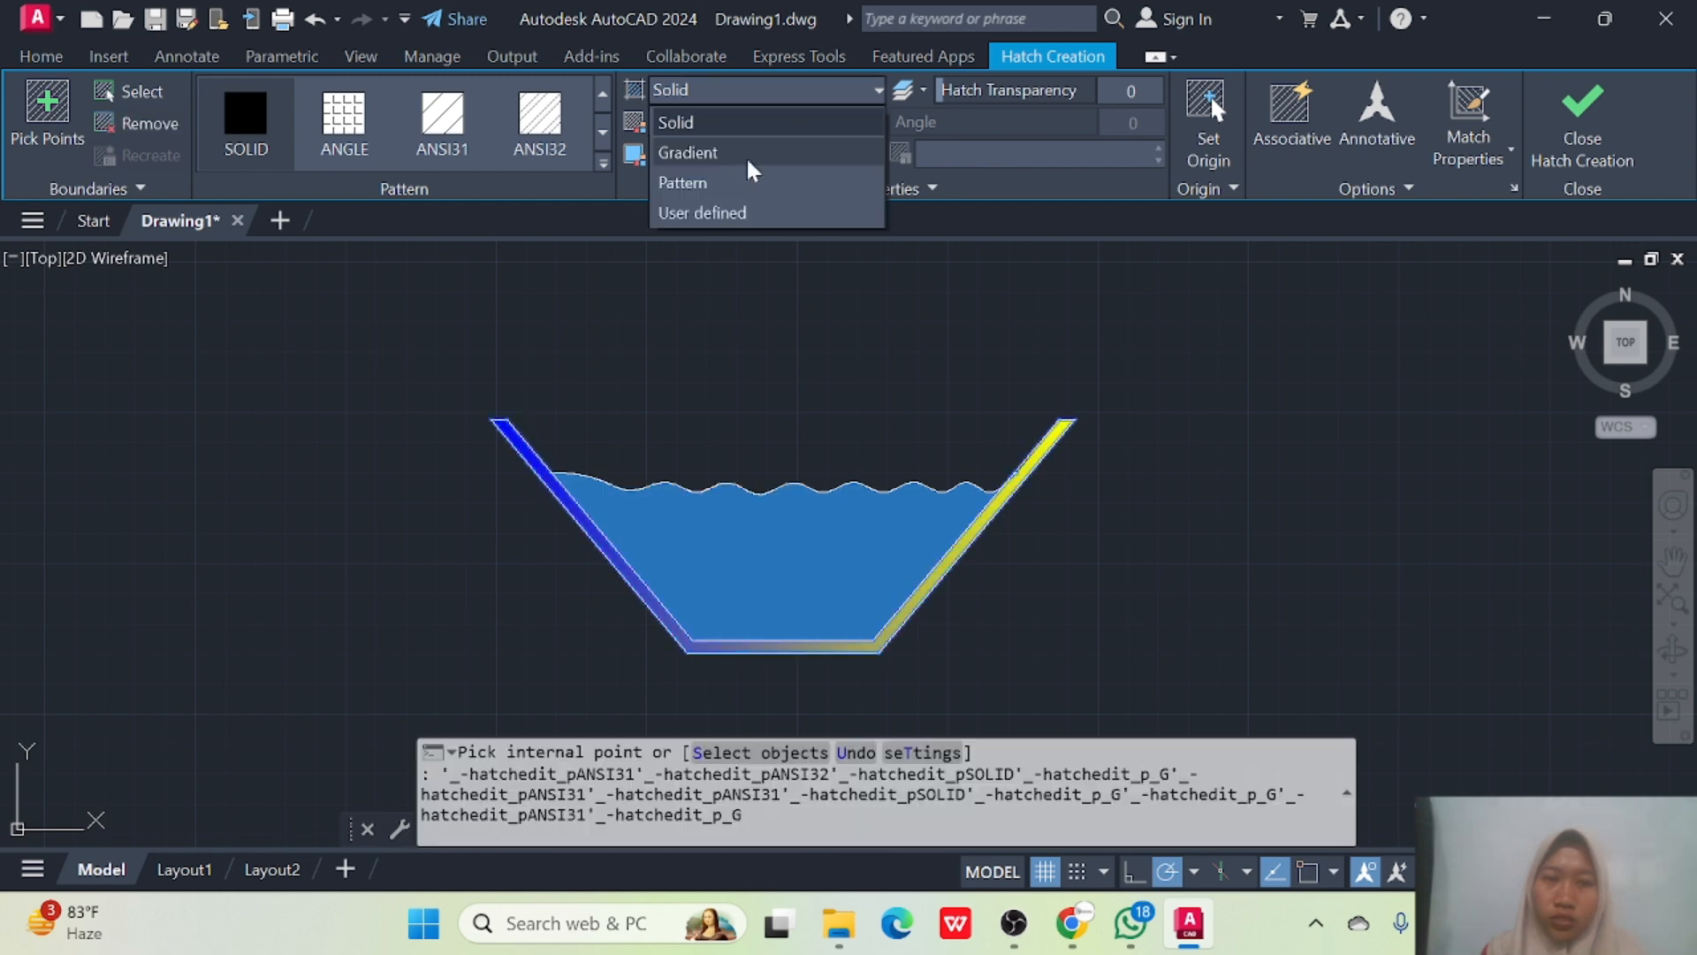
click(740, 189)
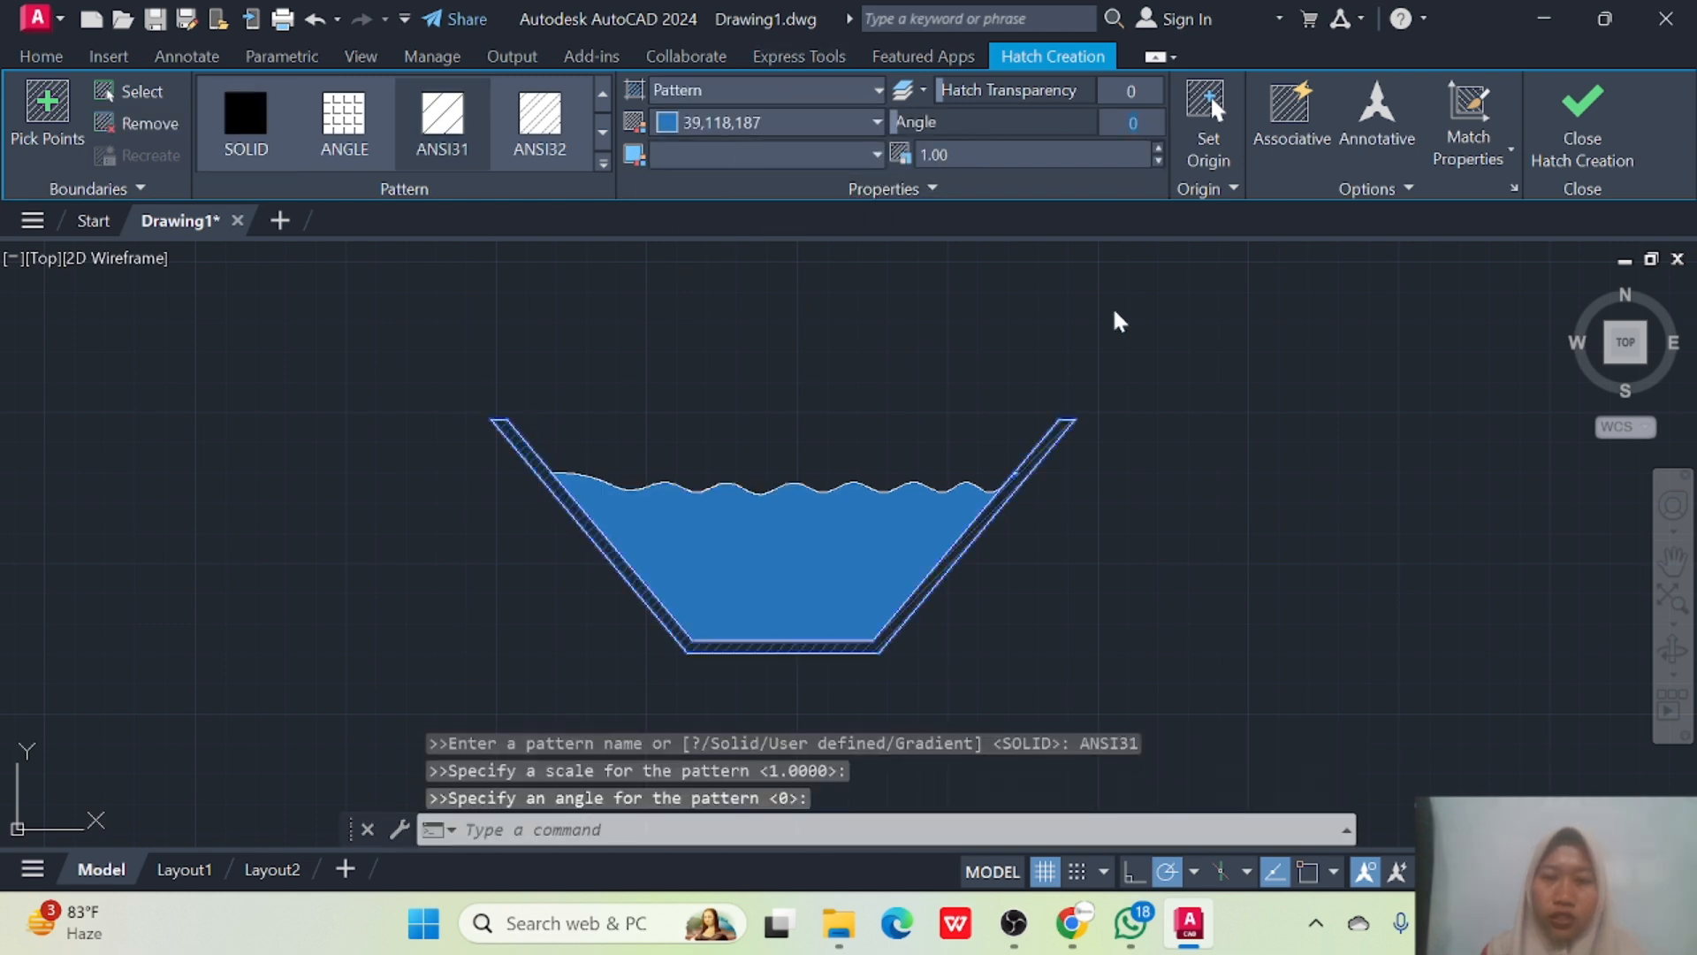
click(761, 123)
click(669, 217)
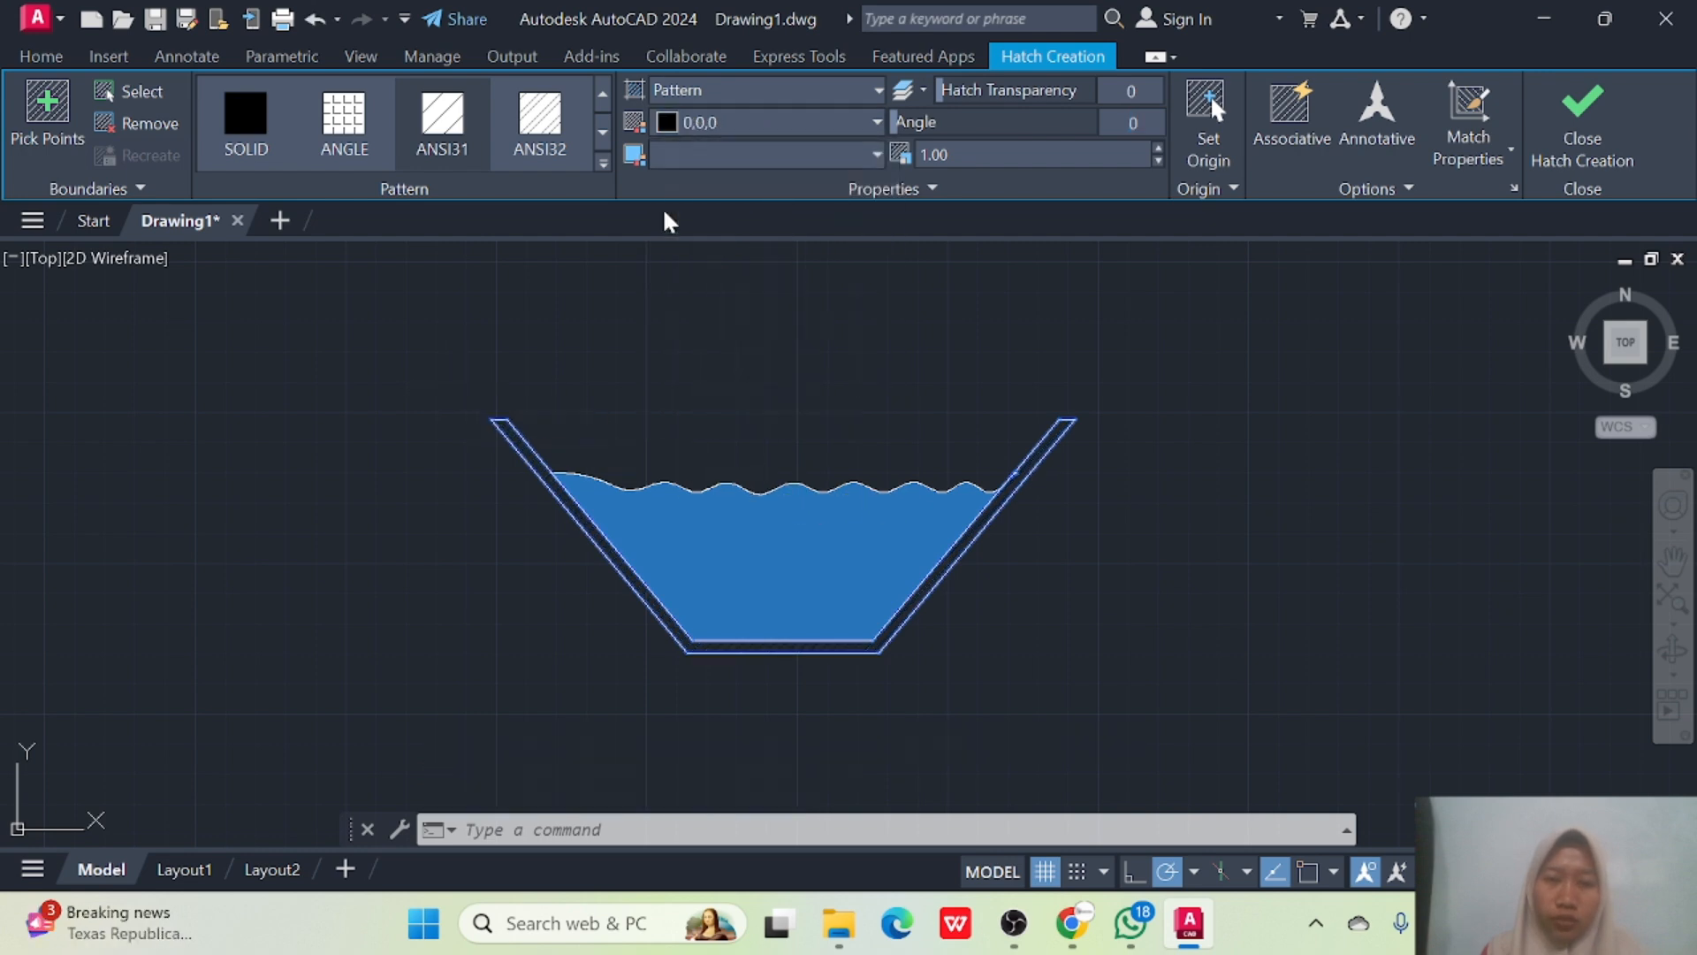
click(713, 131)
click(708, 181)
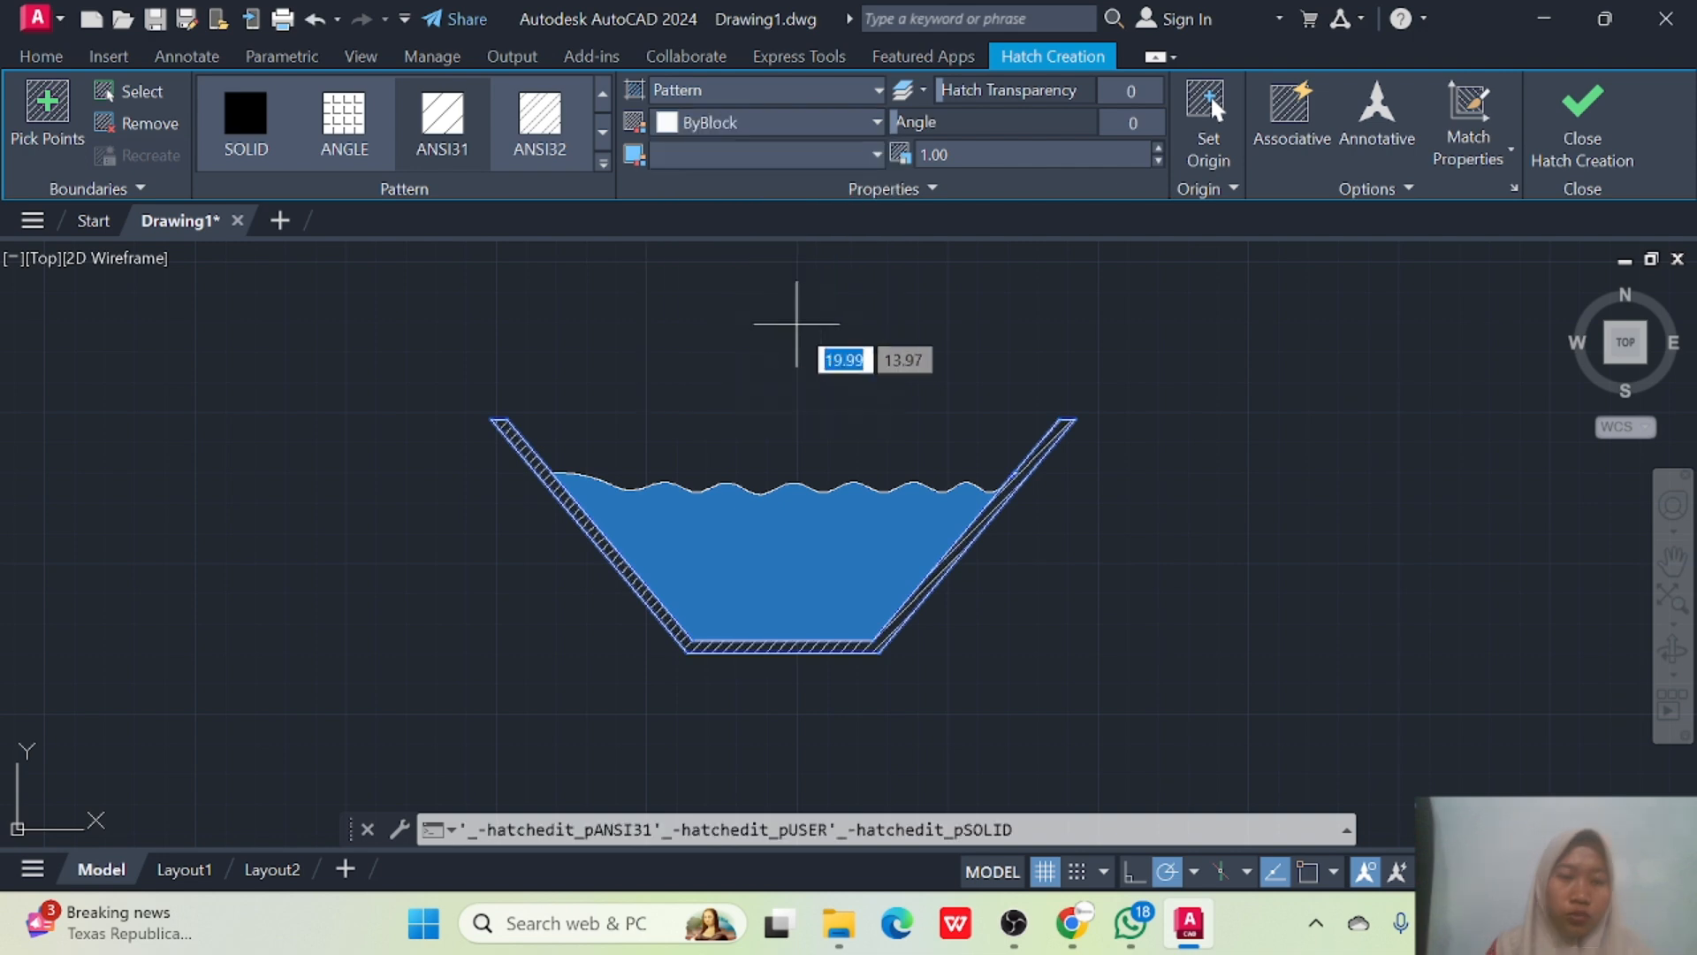
key(Escape)
Reset the wall hatch's origin to a point on the sloped wall beside the water surface, and set its angle to 45.
scroll(890, 618, up, 2)
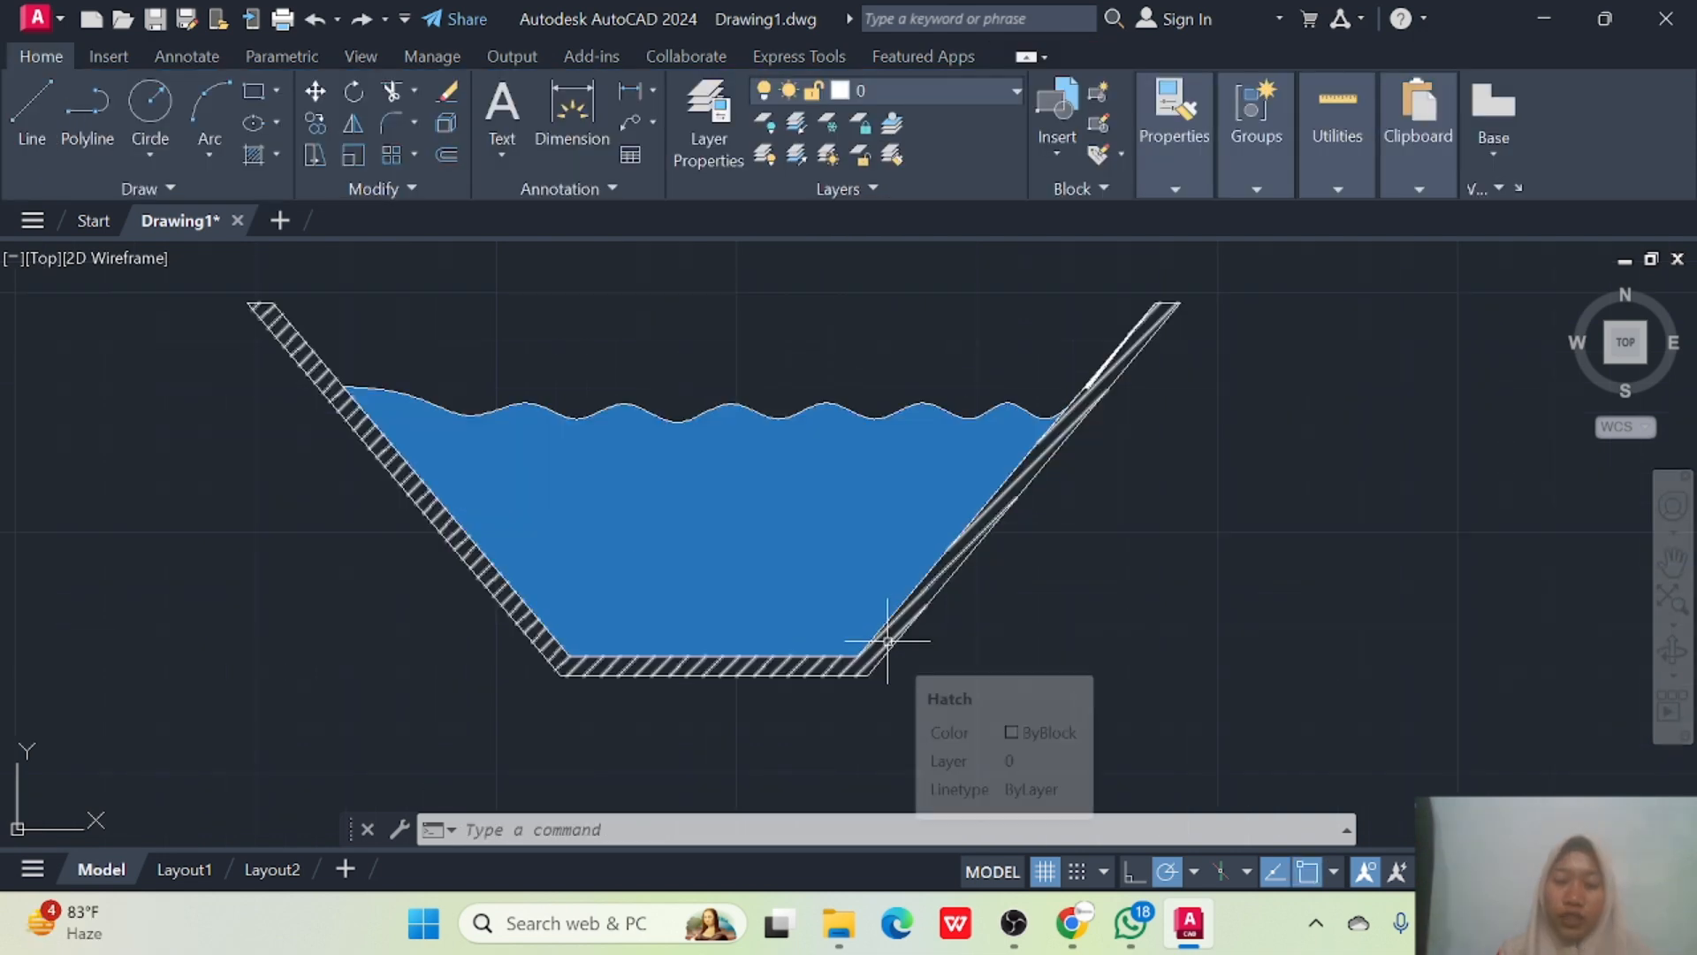
click(888, 641)
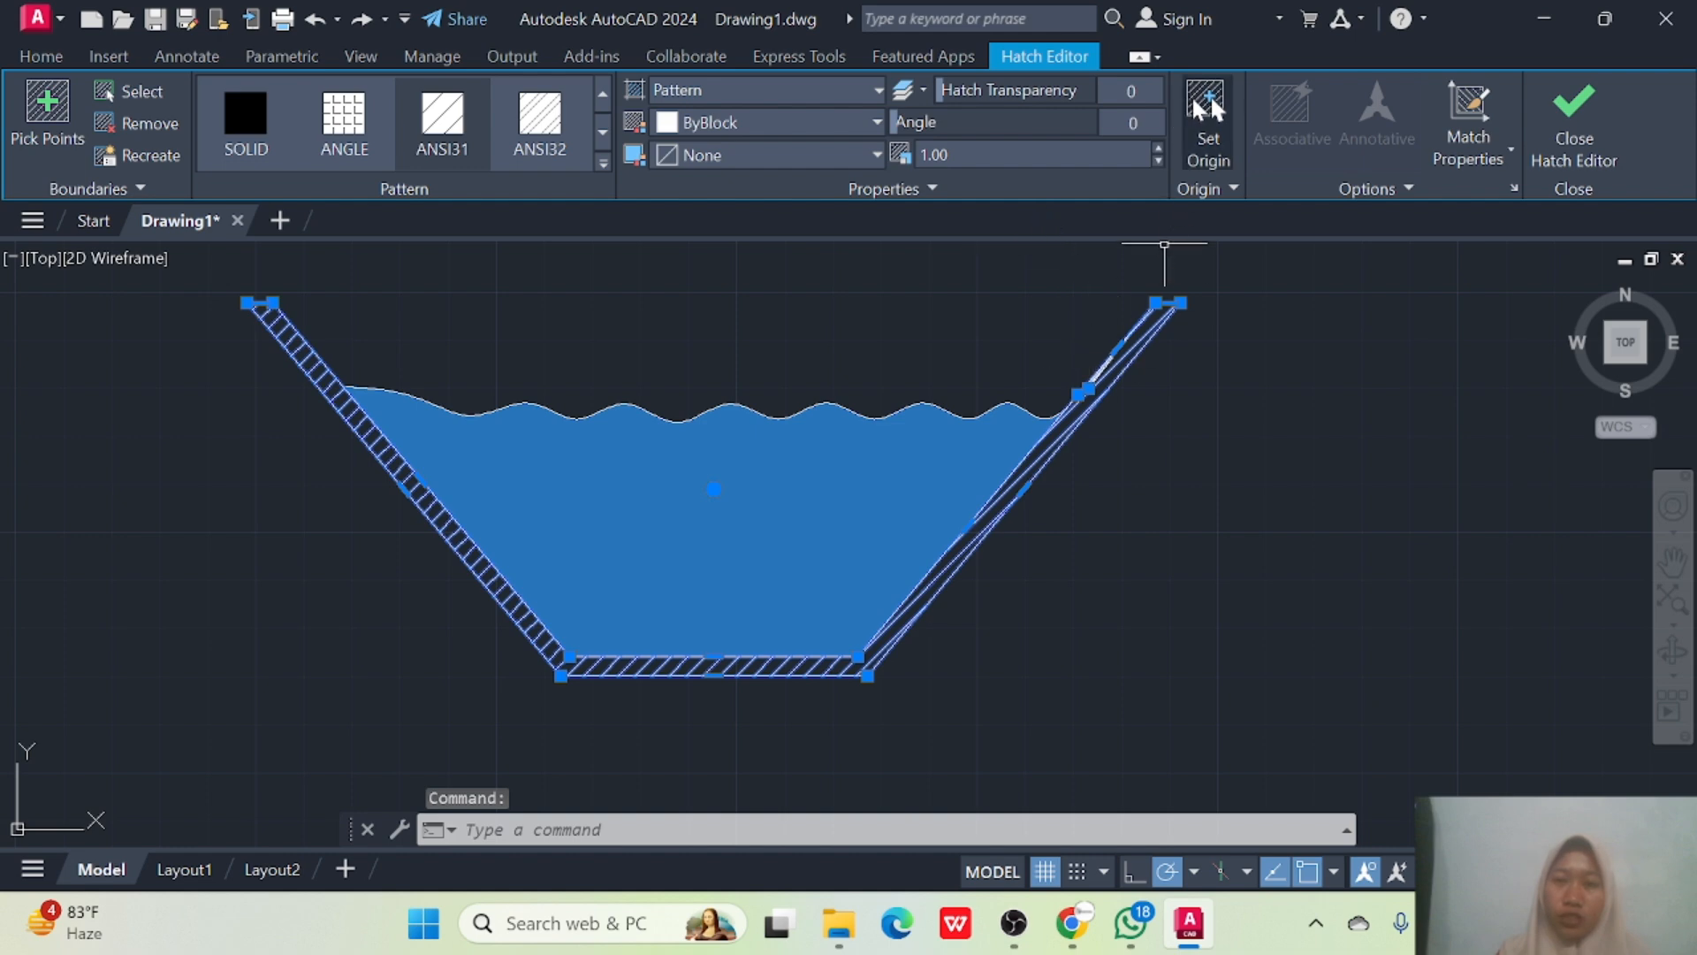
click(1207, 100)
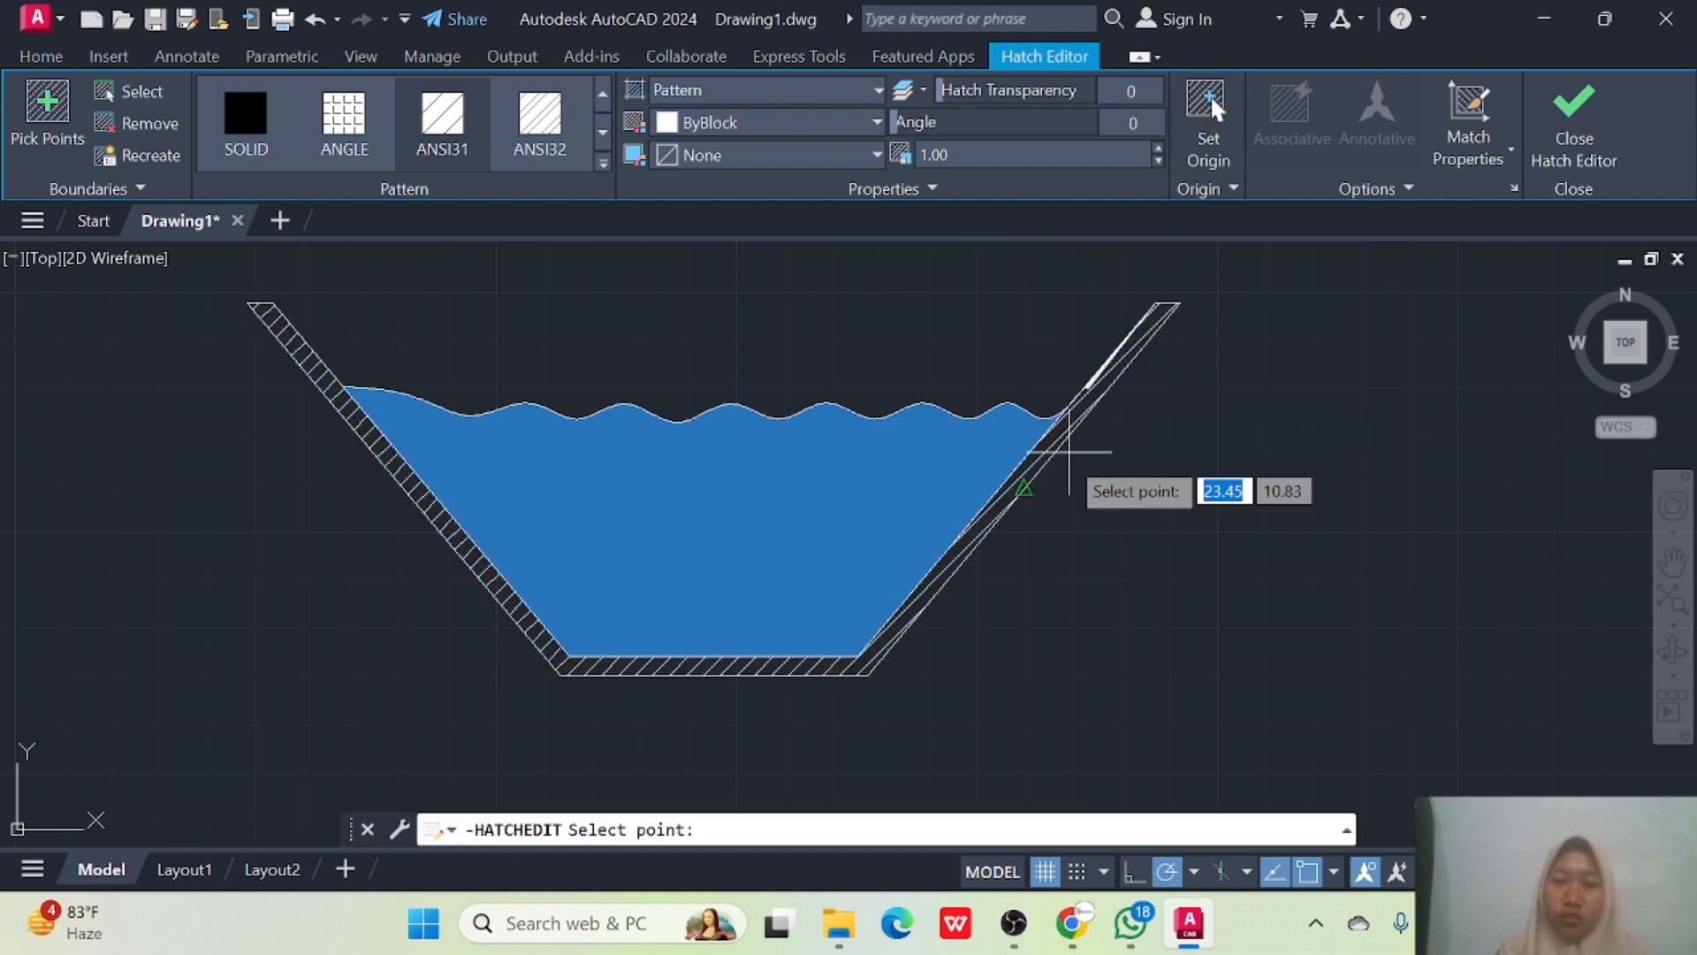
click(1046, 442)
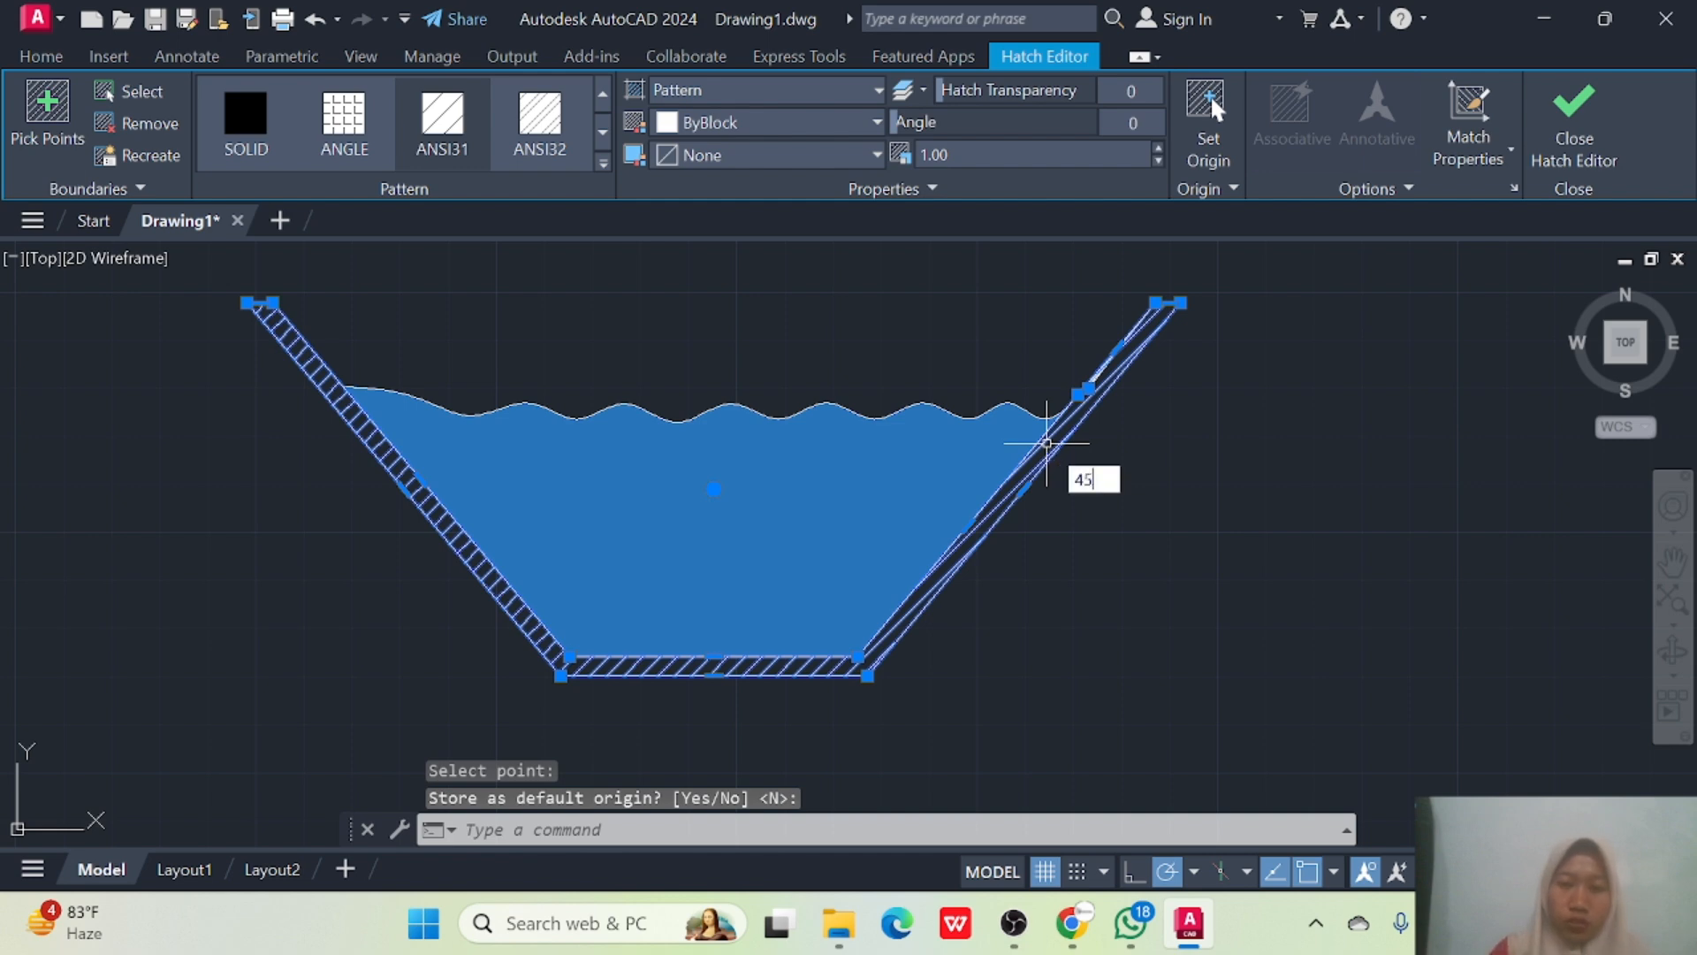
text(45)
key(Return)
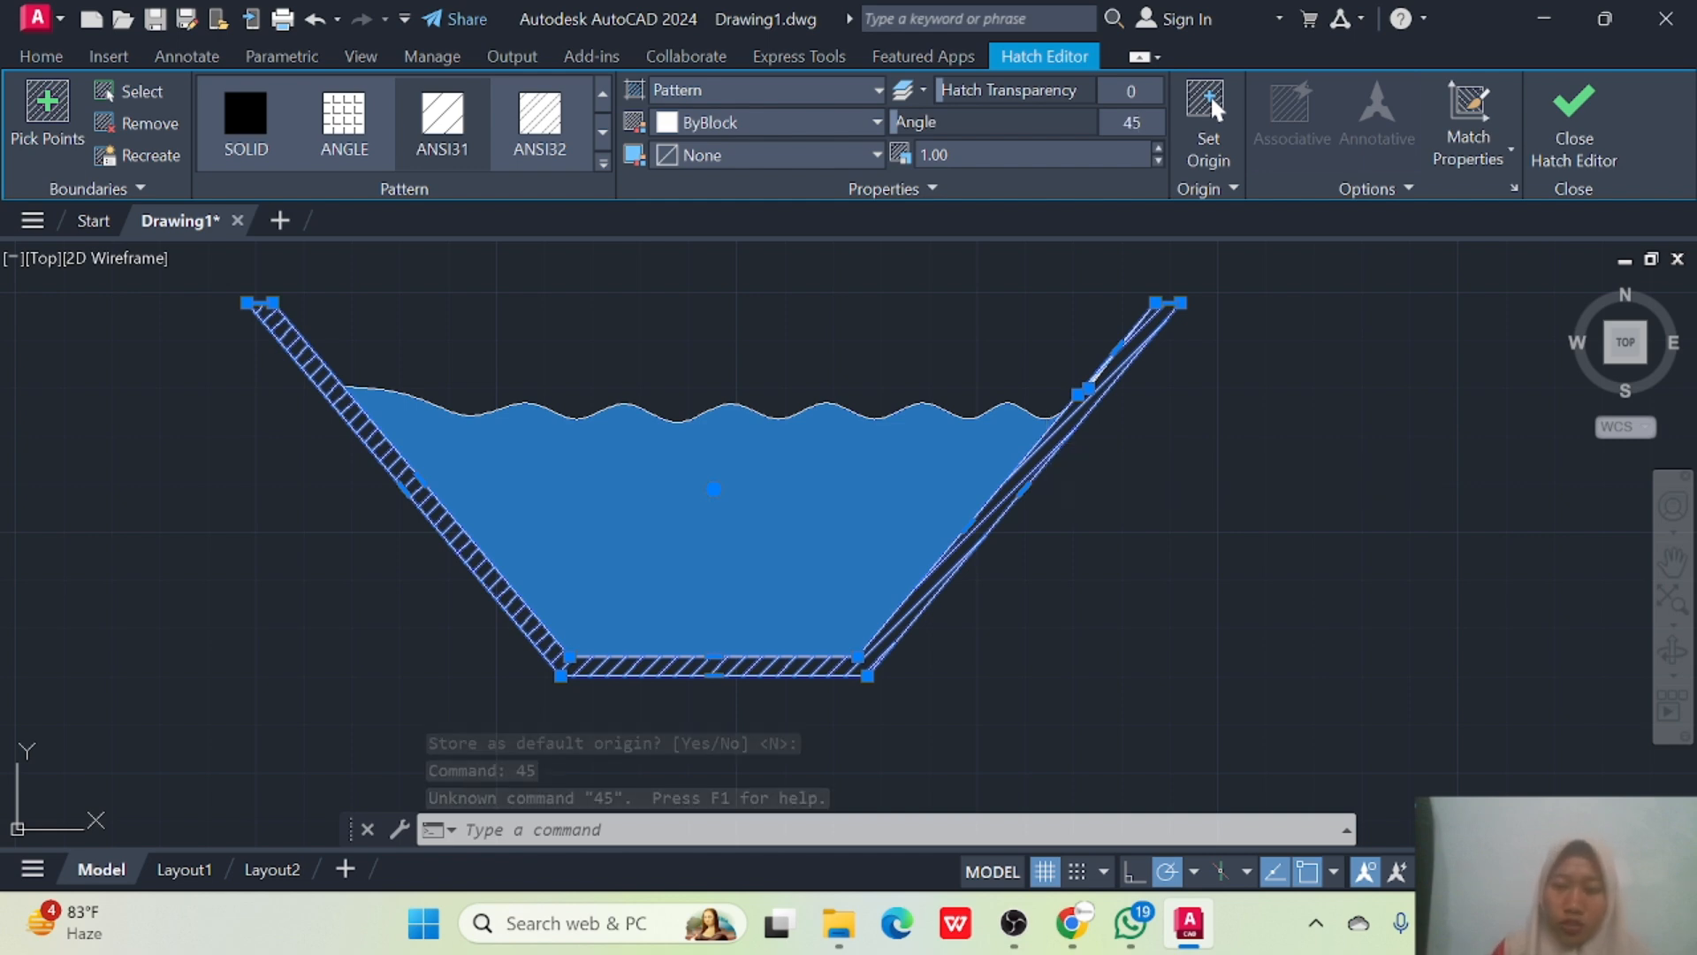
key(Escape)
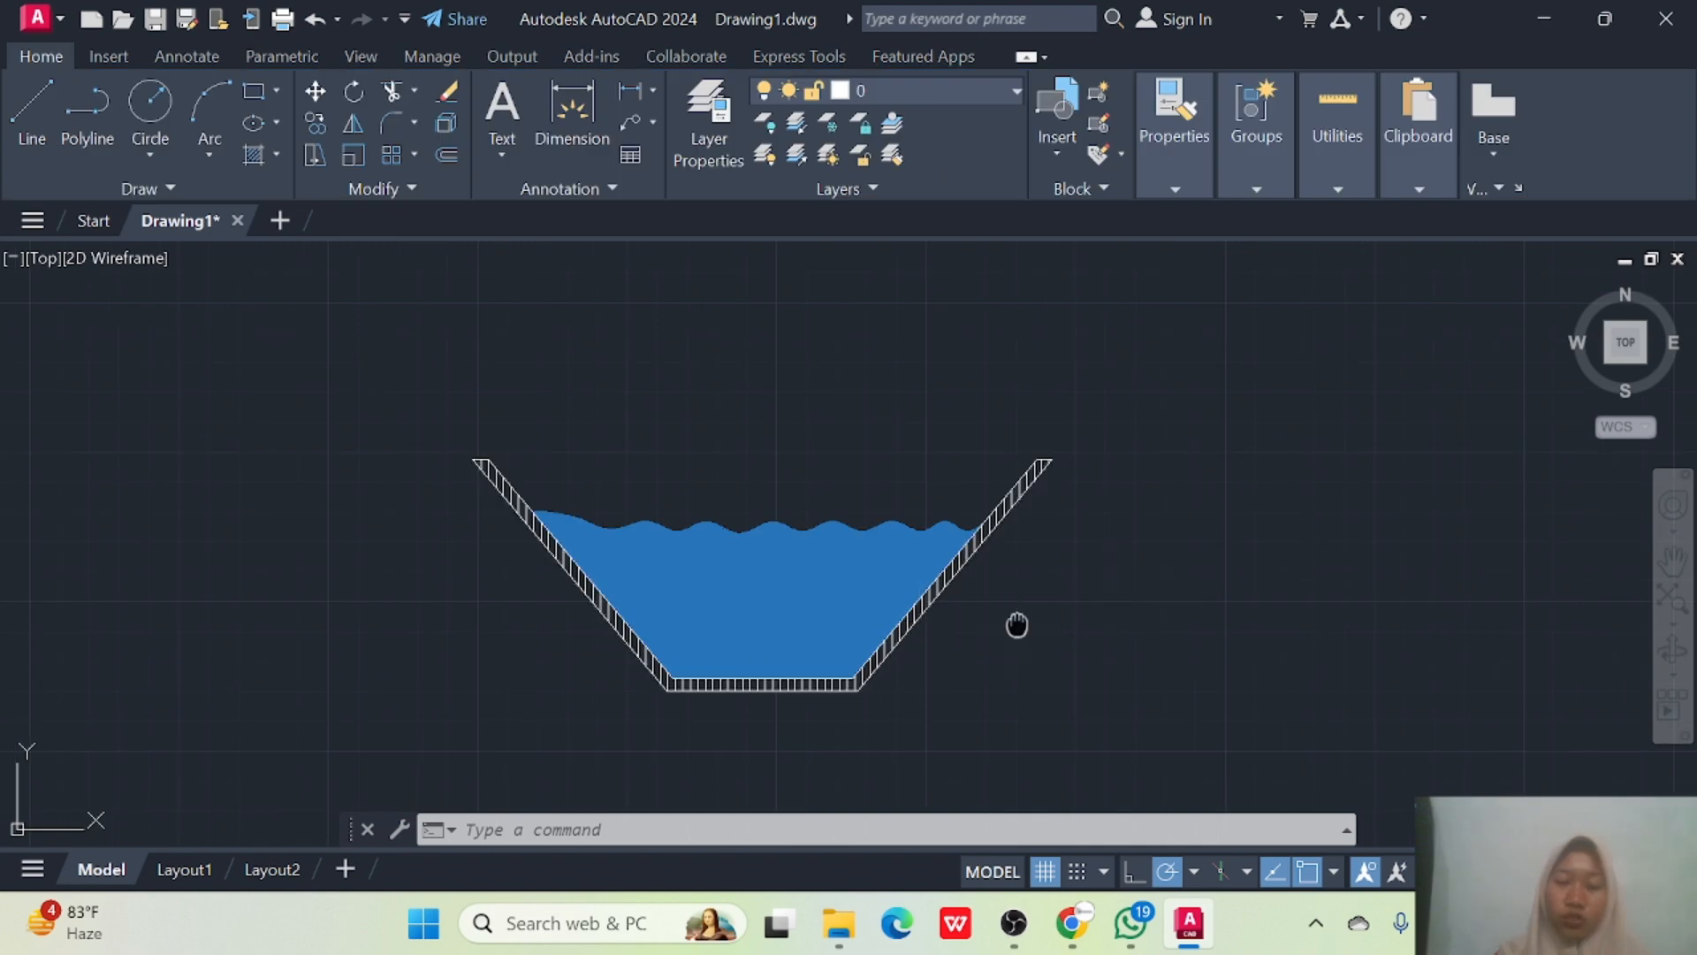
Dimension the channel's top width between the upper ends of the walls, with the dimension line just above them.
middle_drag(1017, 625, 1011, 590)
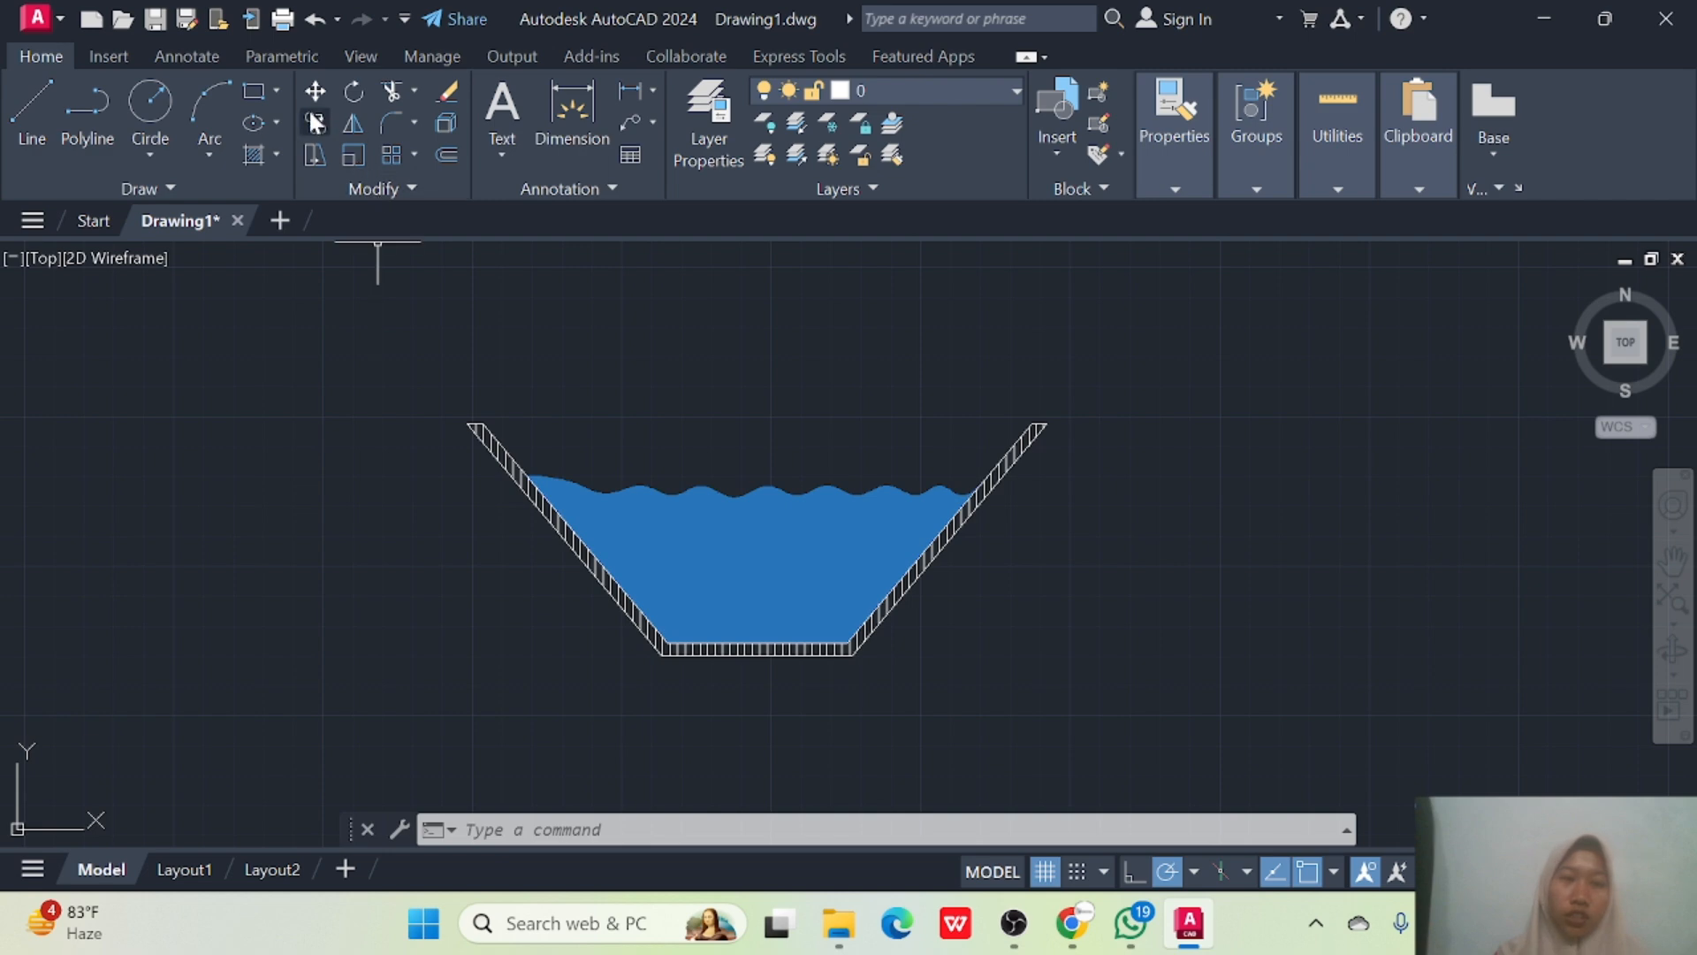
click(577, 118)
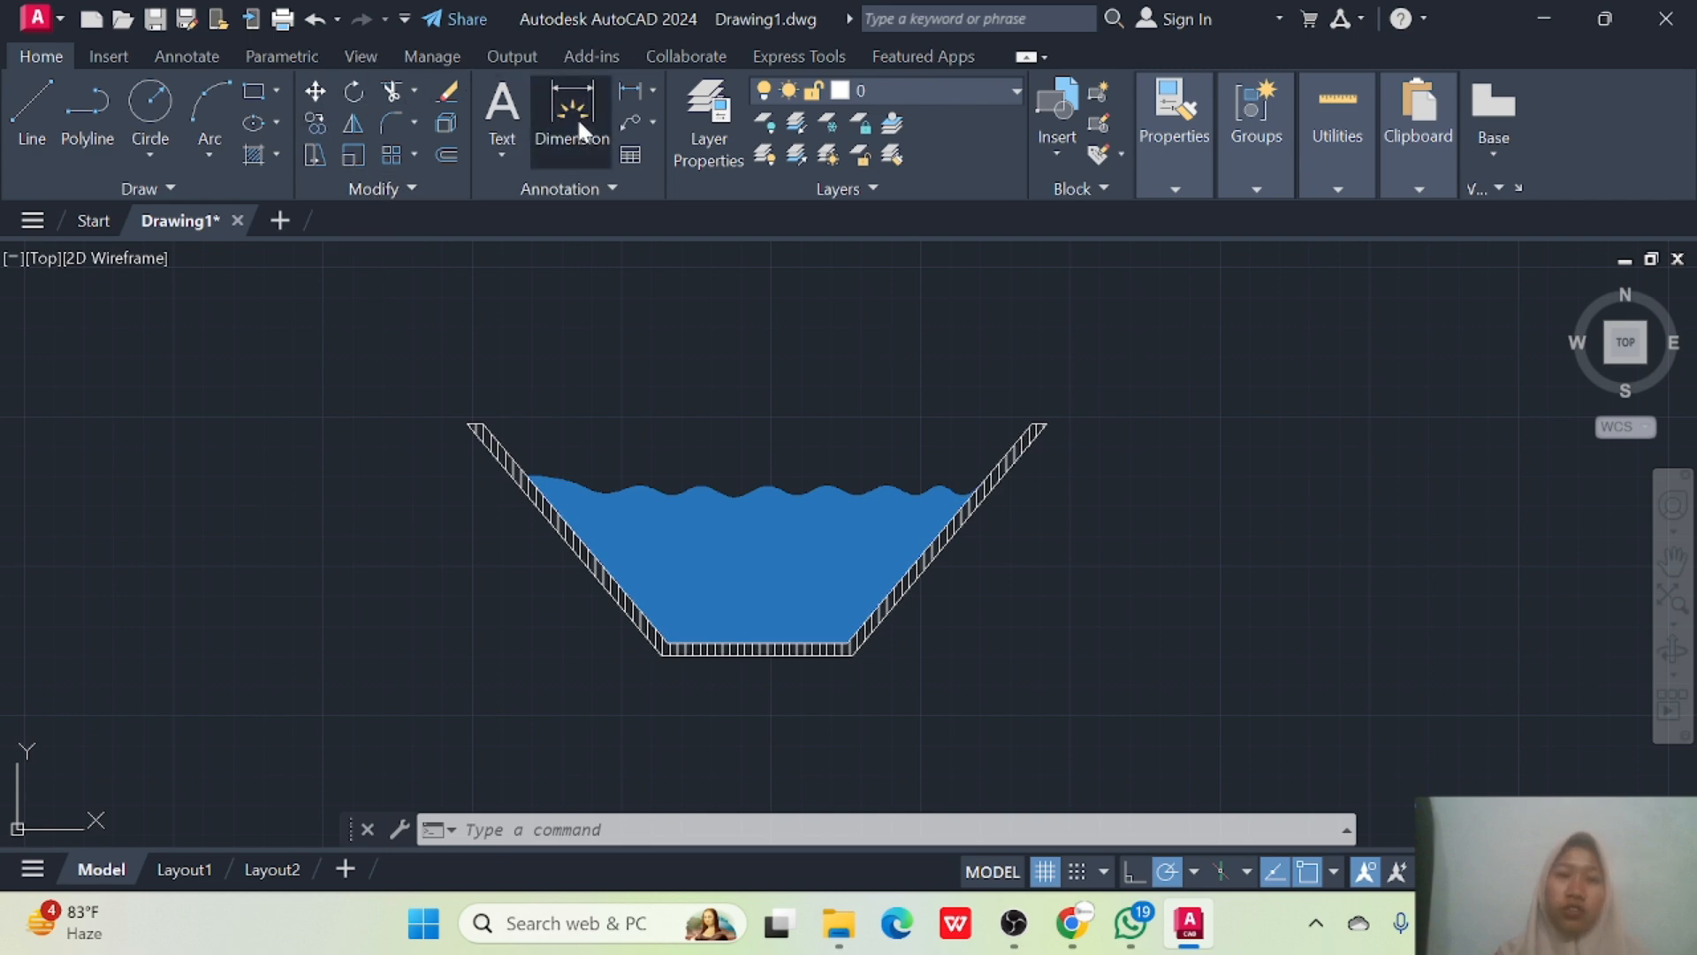
click(482, 424)
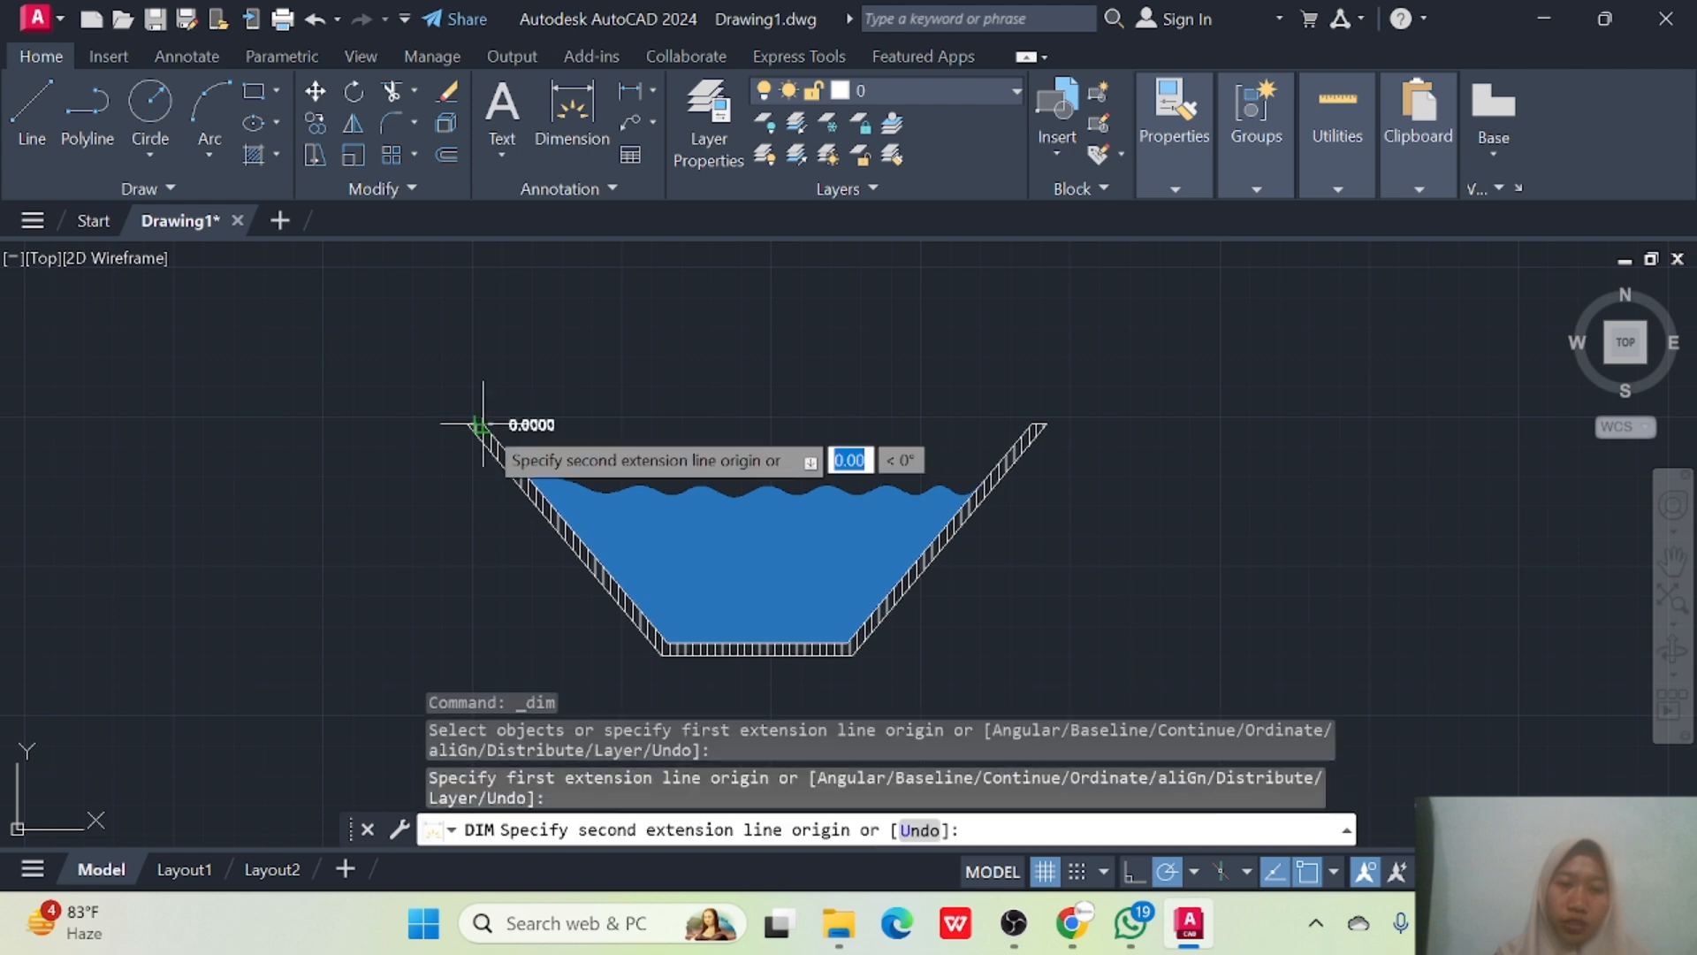
click(1032, 424)
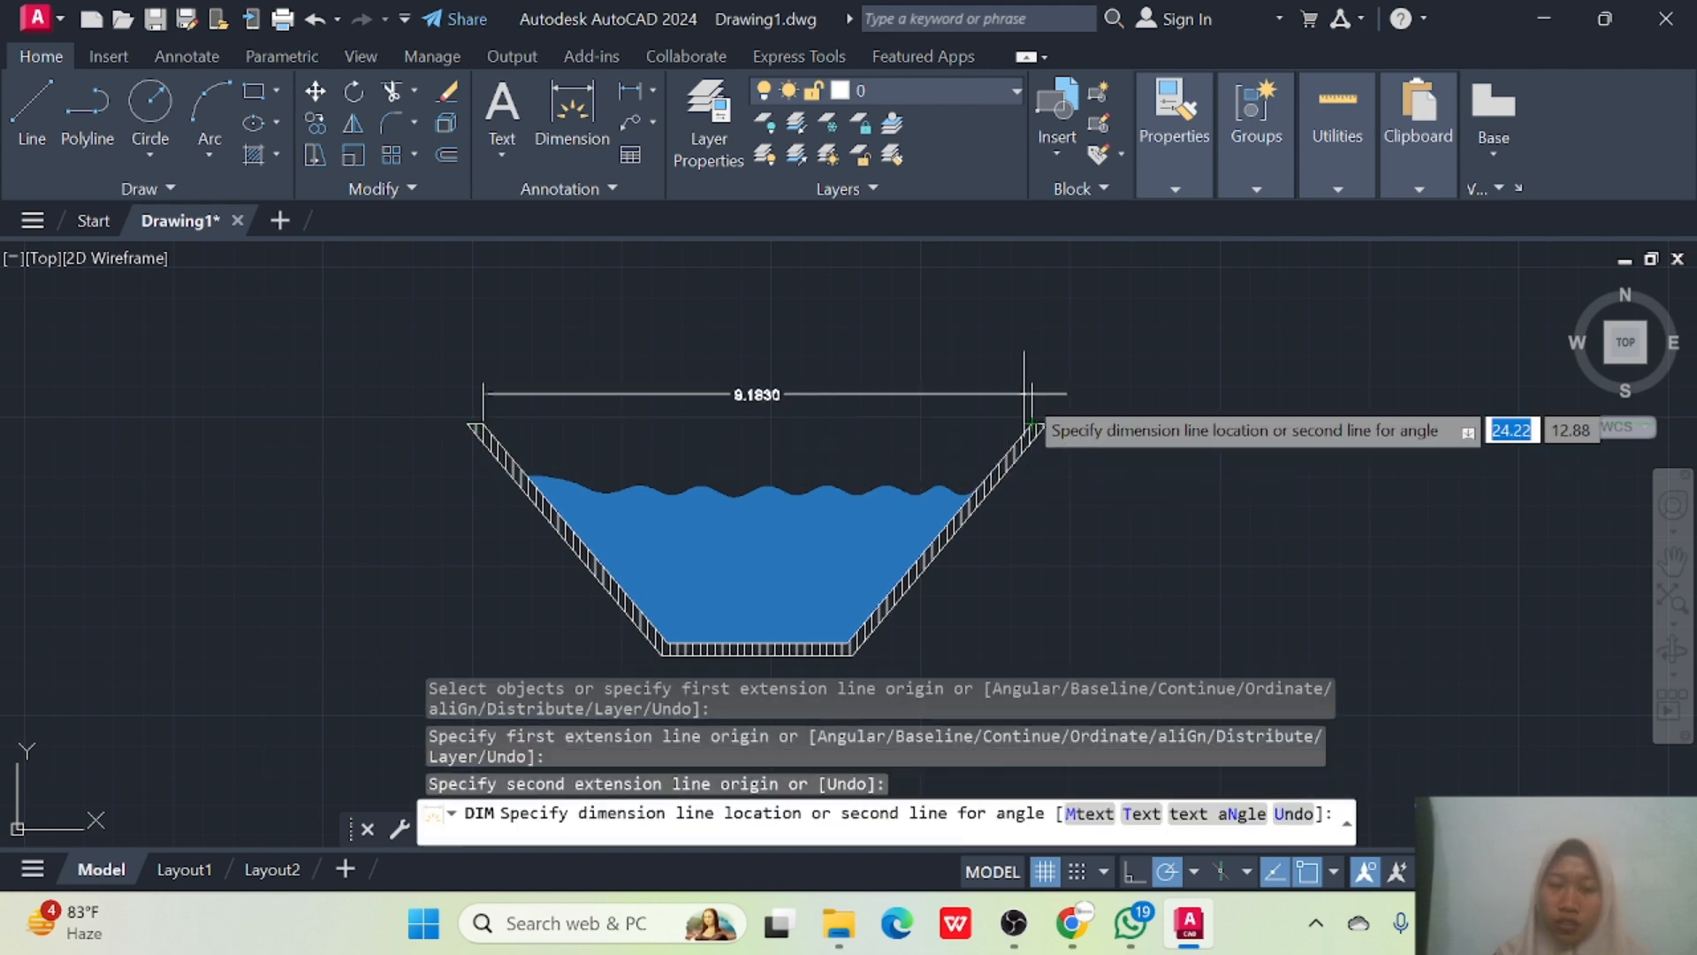
click(849, 394)
click(834, 396)
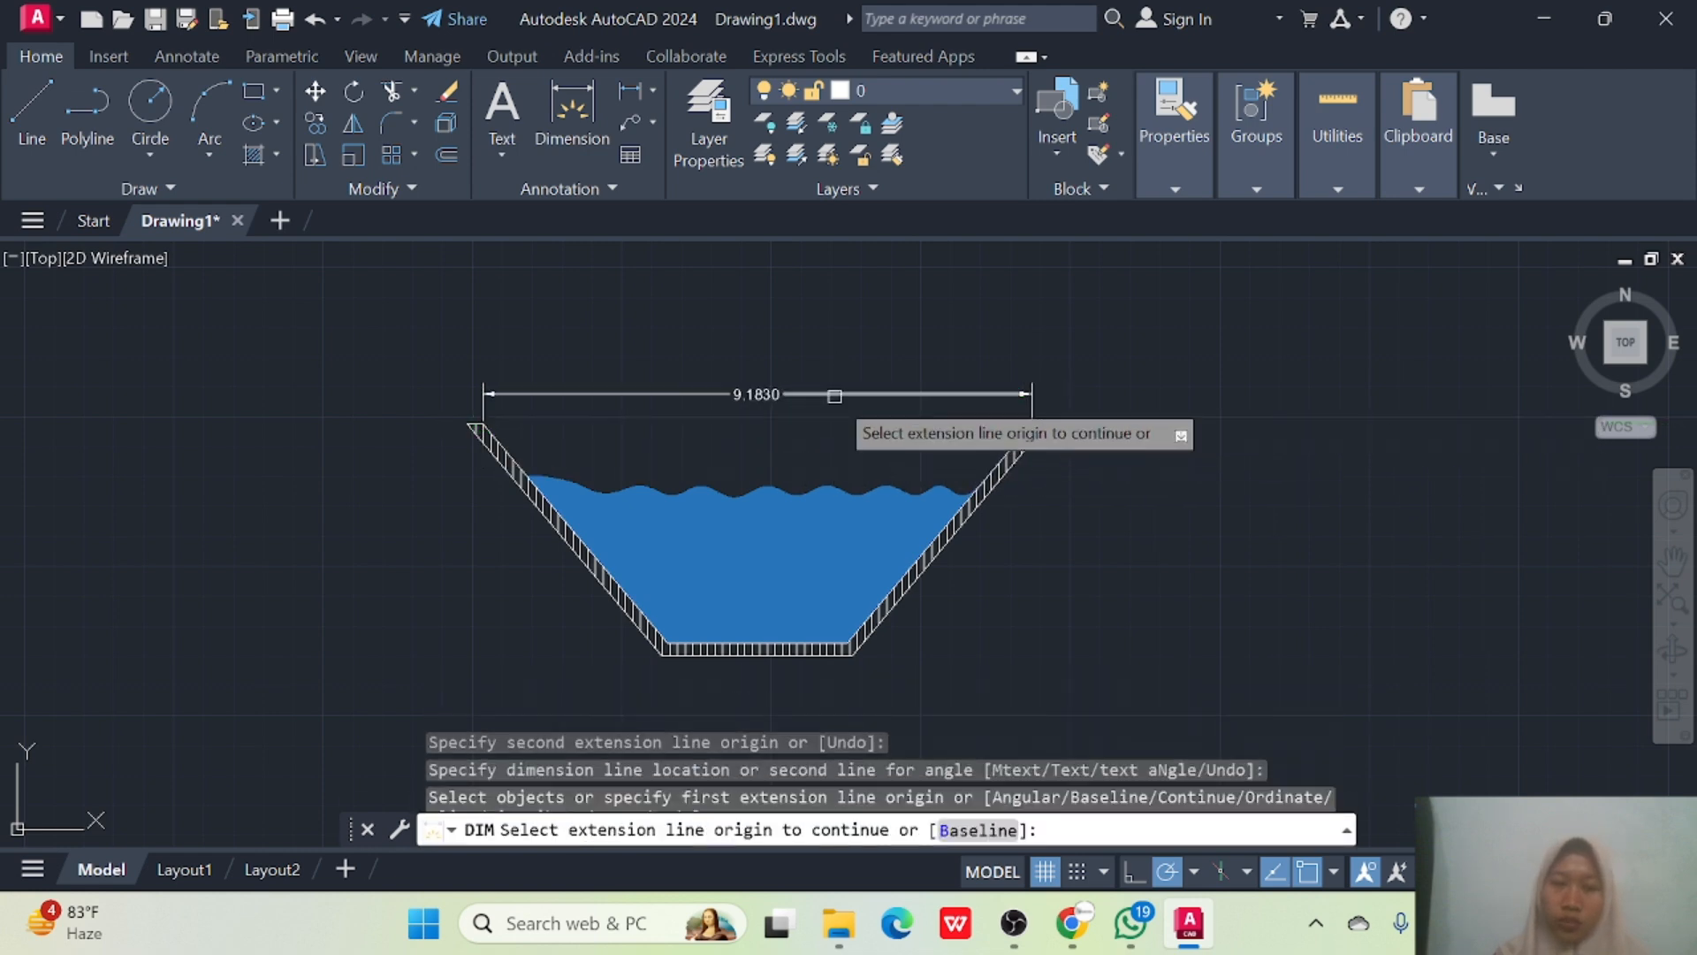
Open the top width dimension's properties and set its color to Red.
click(757, 396)
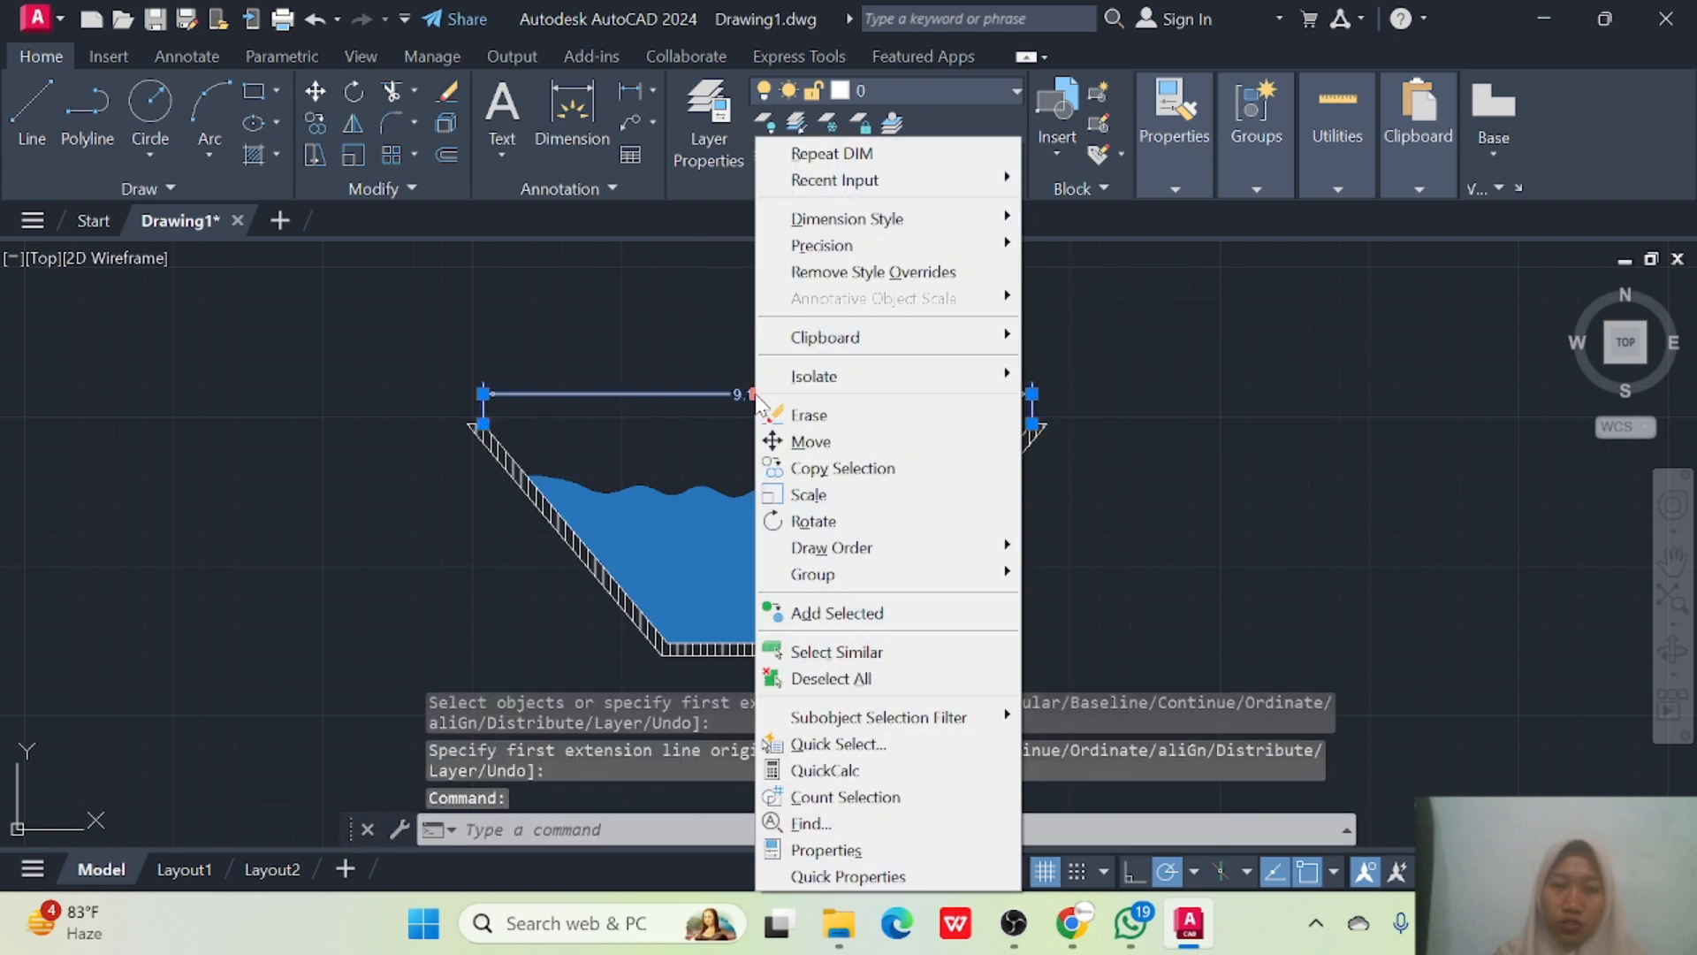
click(893, 847)
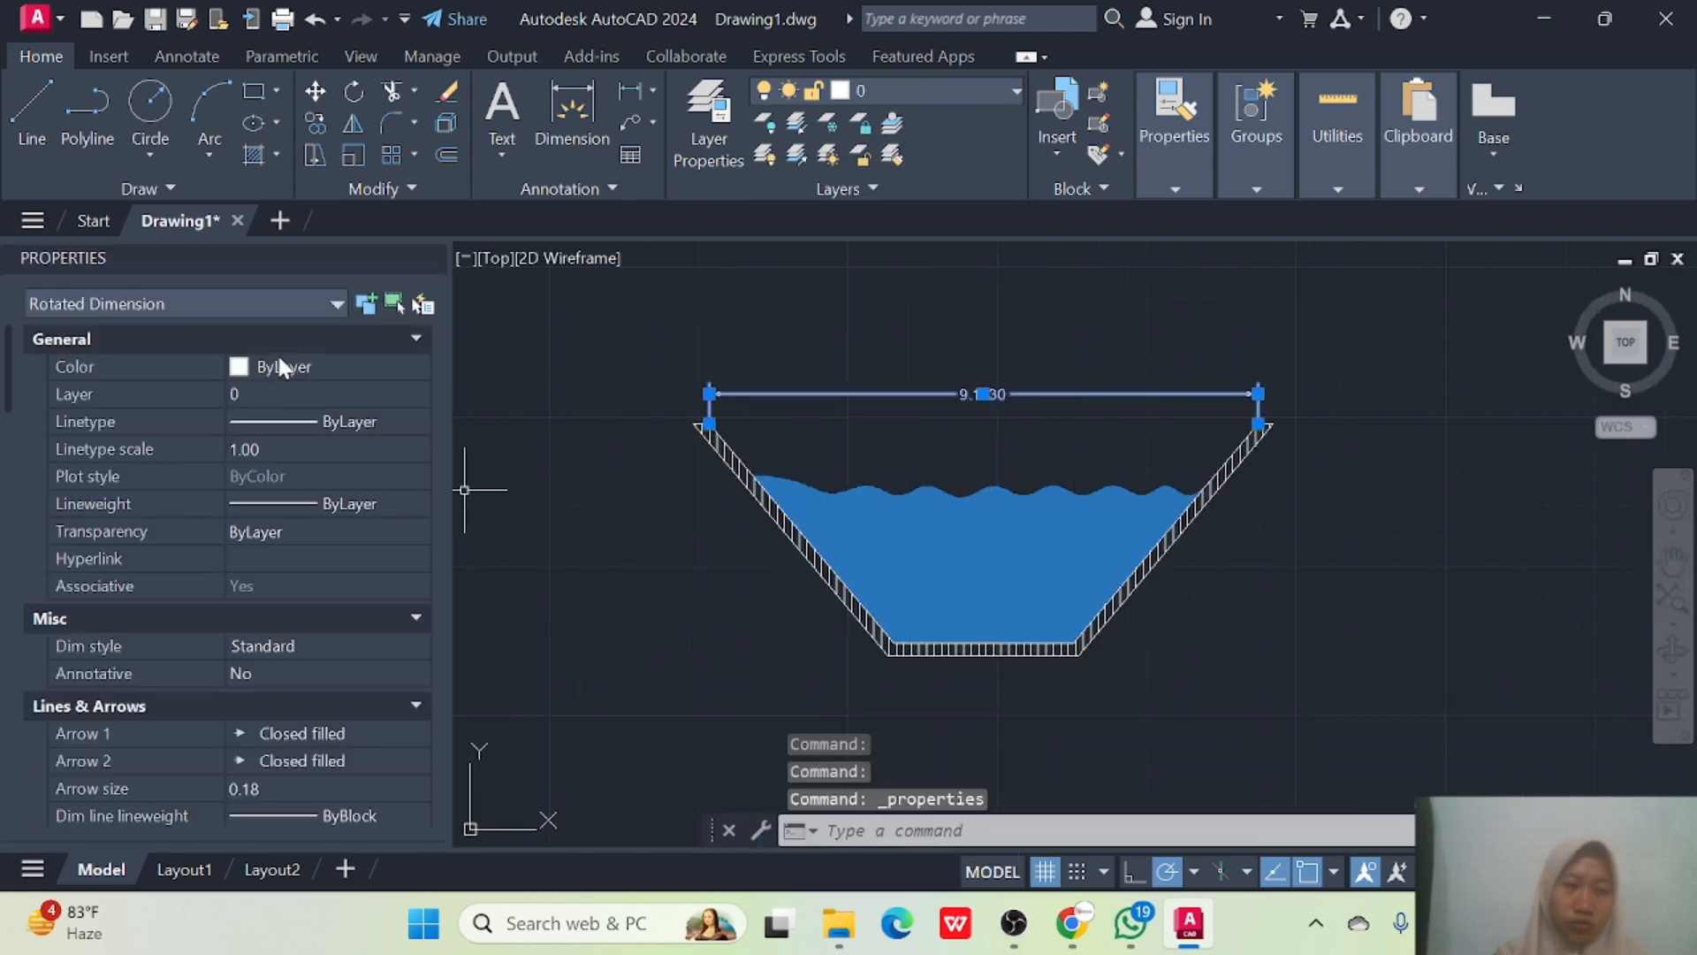
click(282, 366)
click(283, 368)
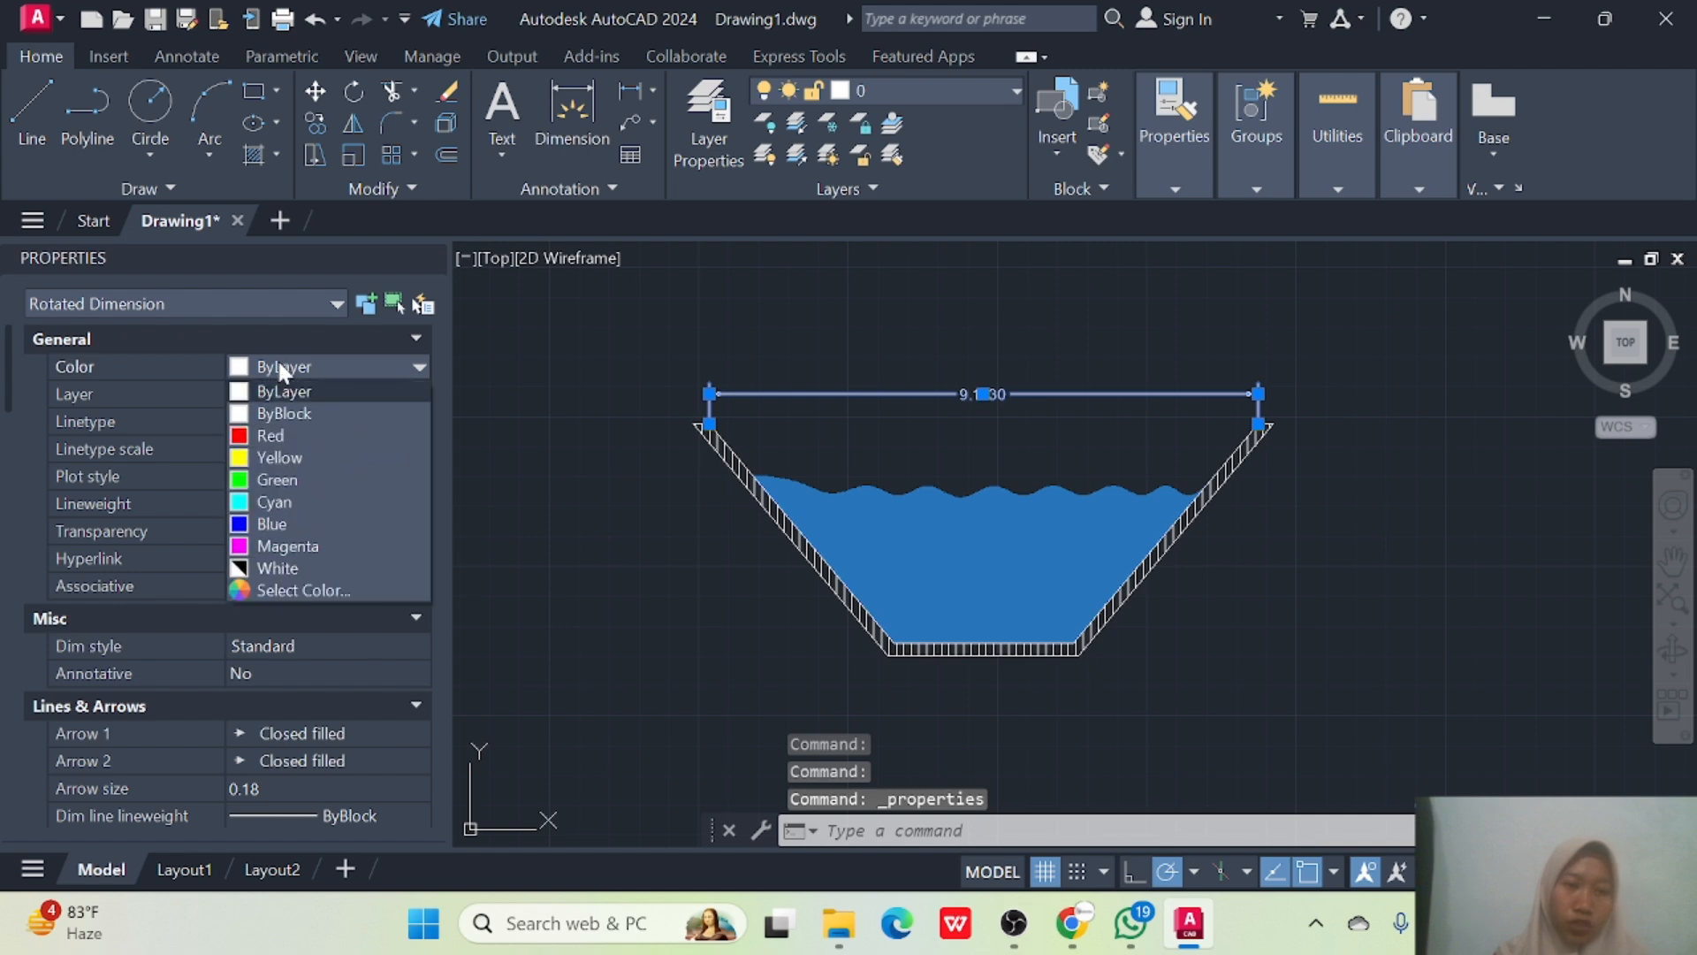
click(290, 428)
Set both arrowheads of the top width dimension to Architectural tick.
click(332, 734)
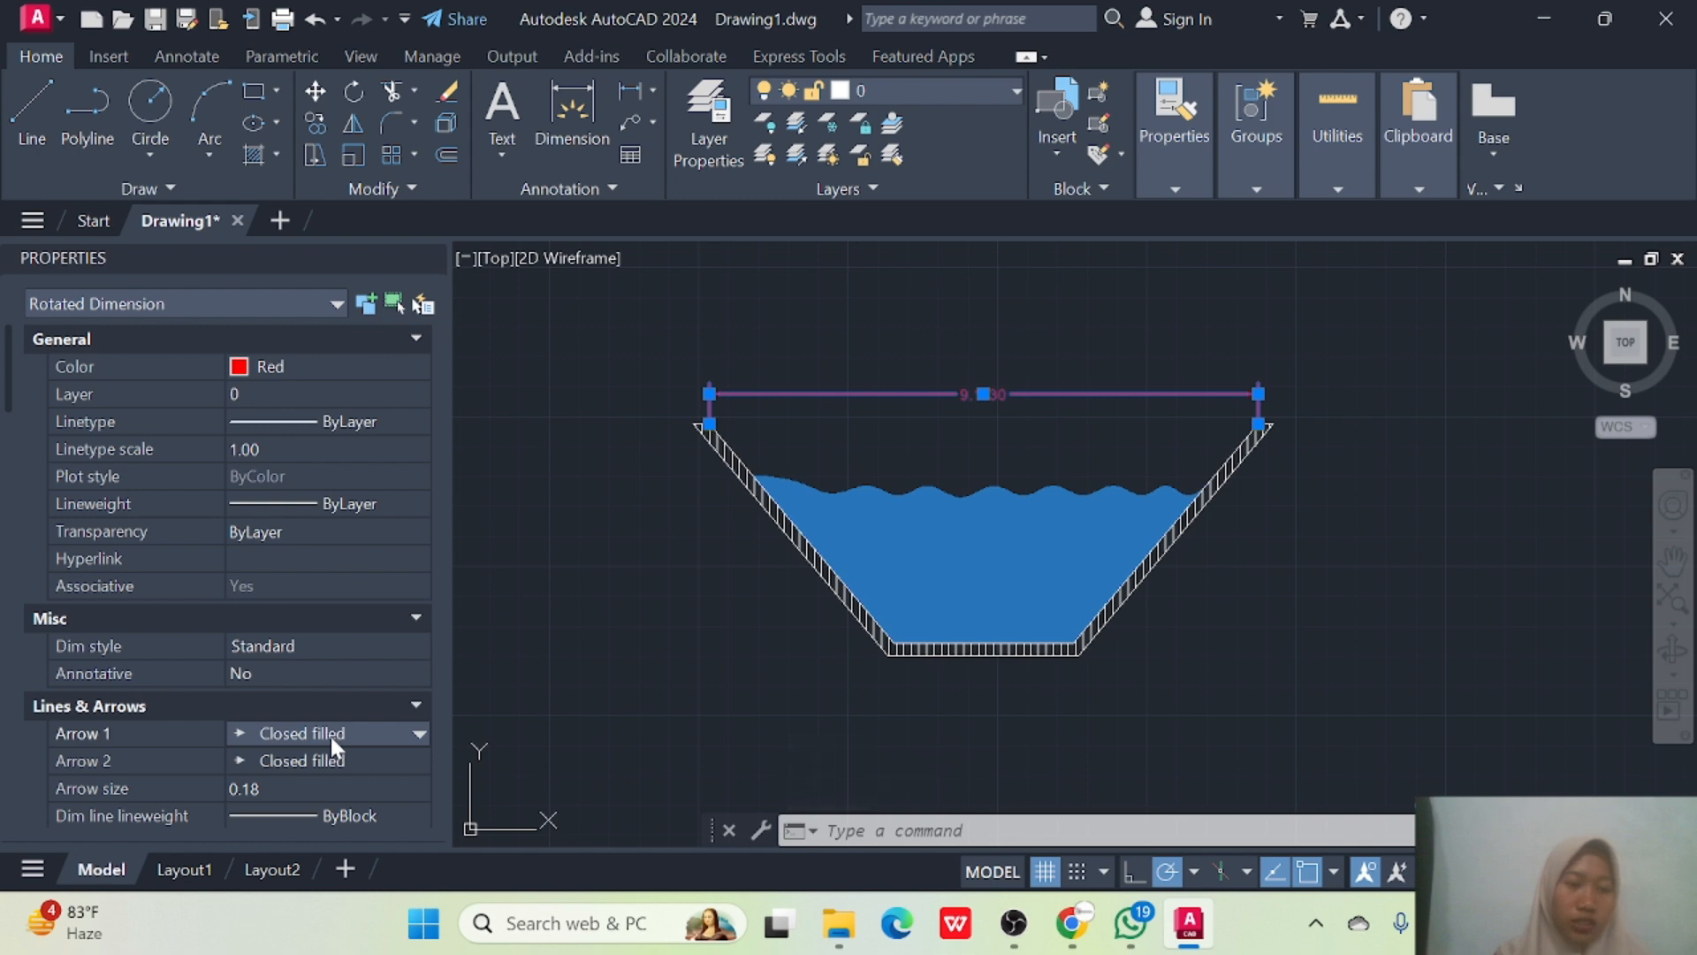
click(343, 735)
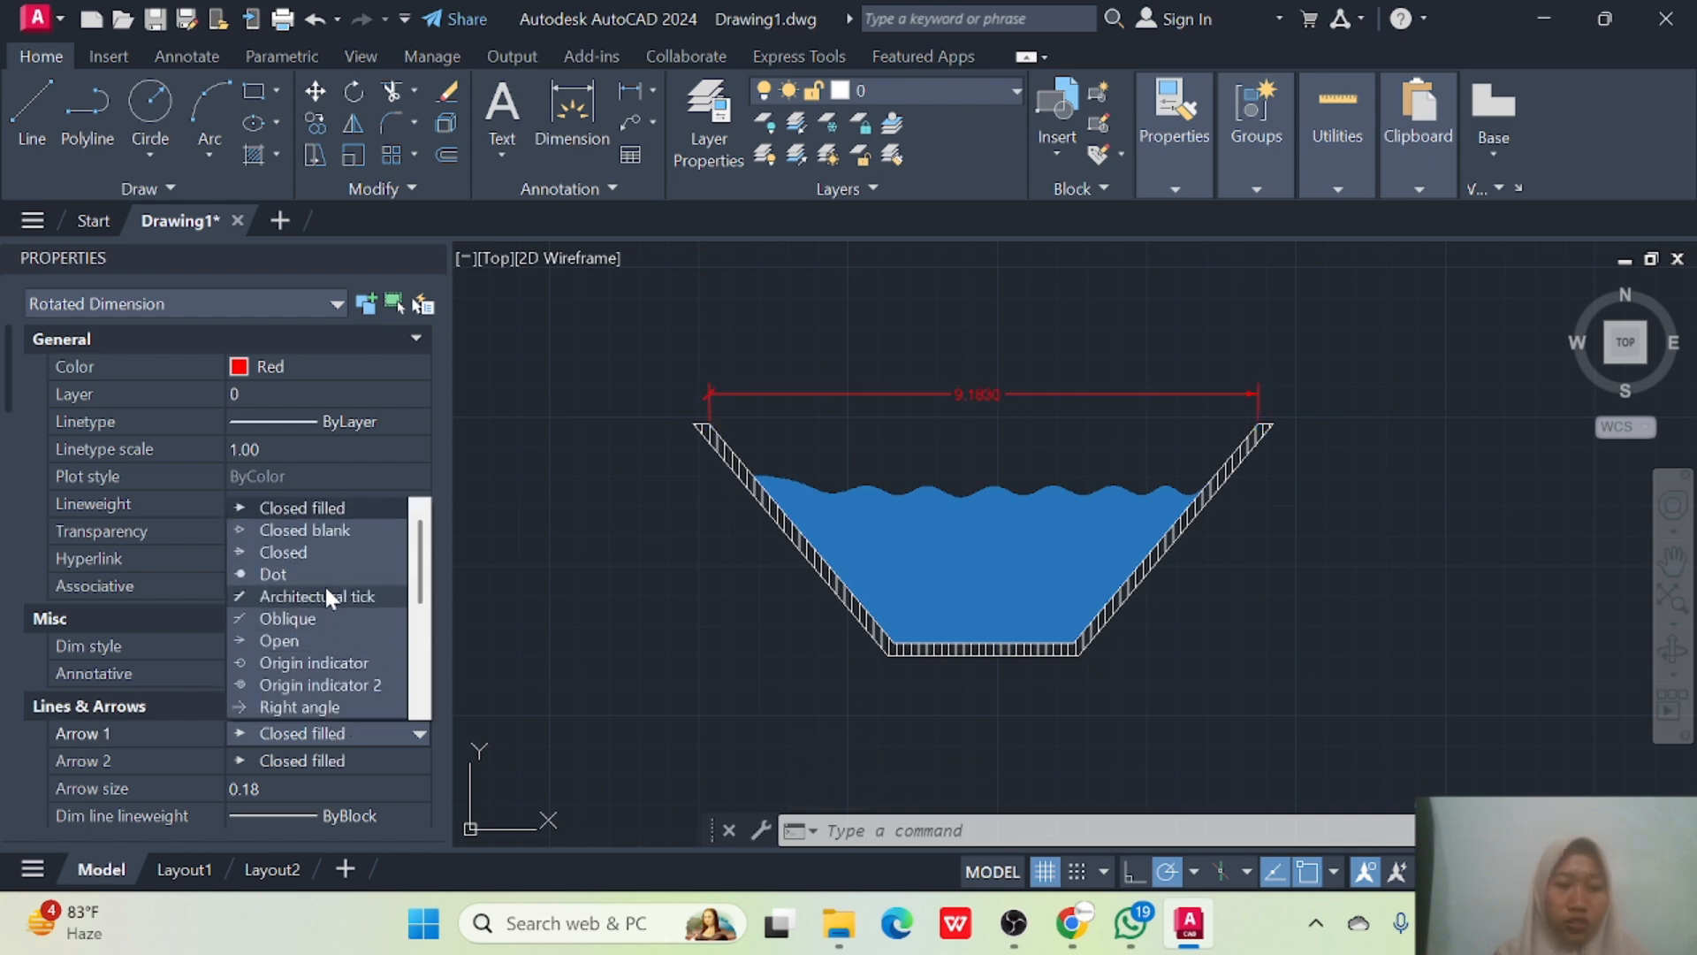
click(326, 585)
click(338, 761)
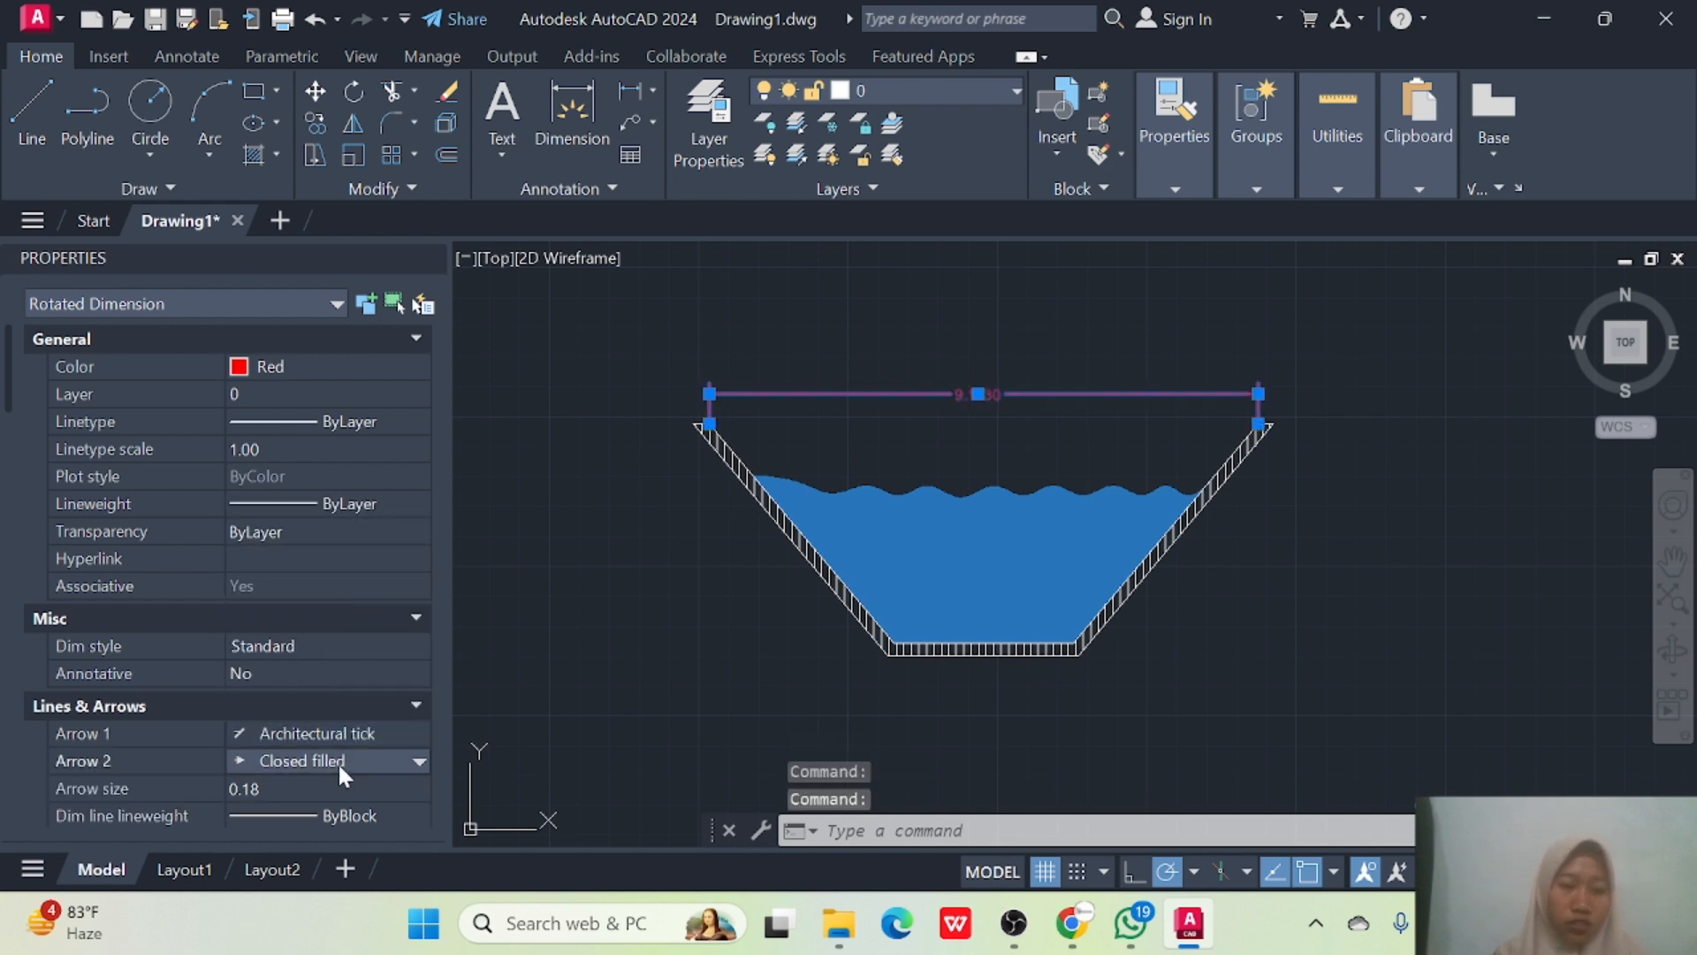
click(337, 762)
click(343, 623)
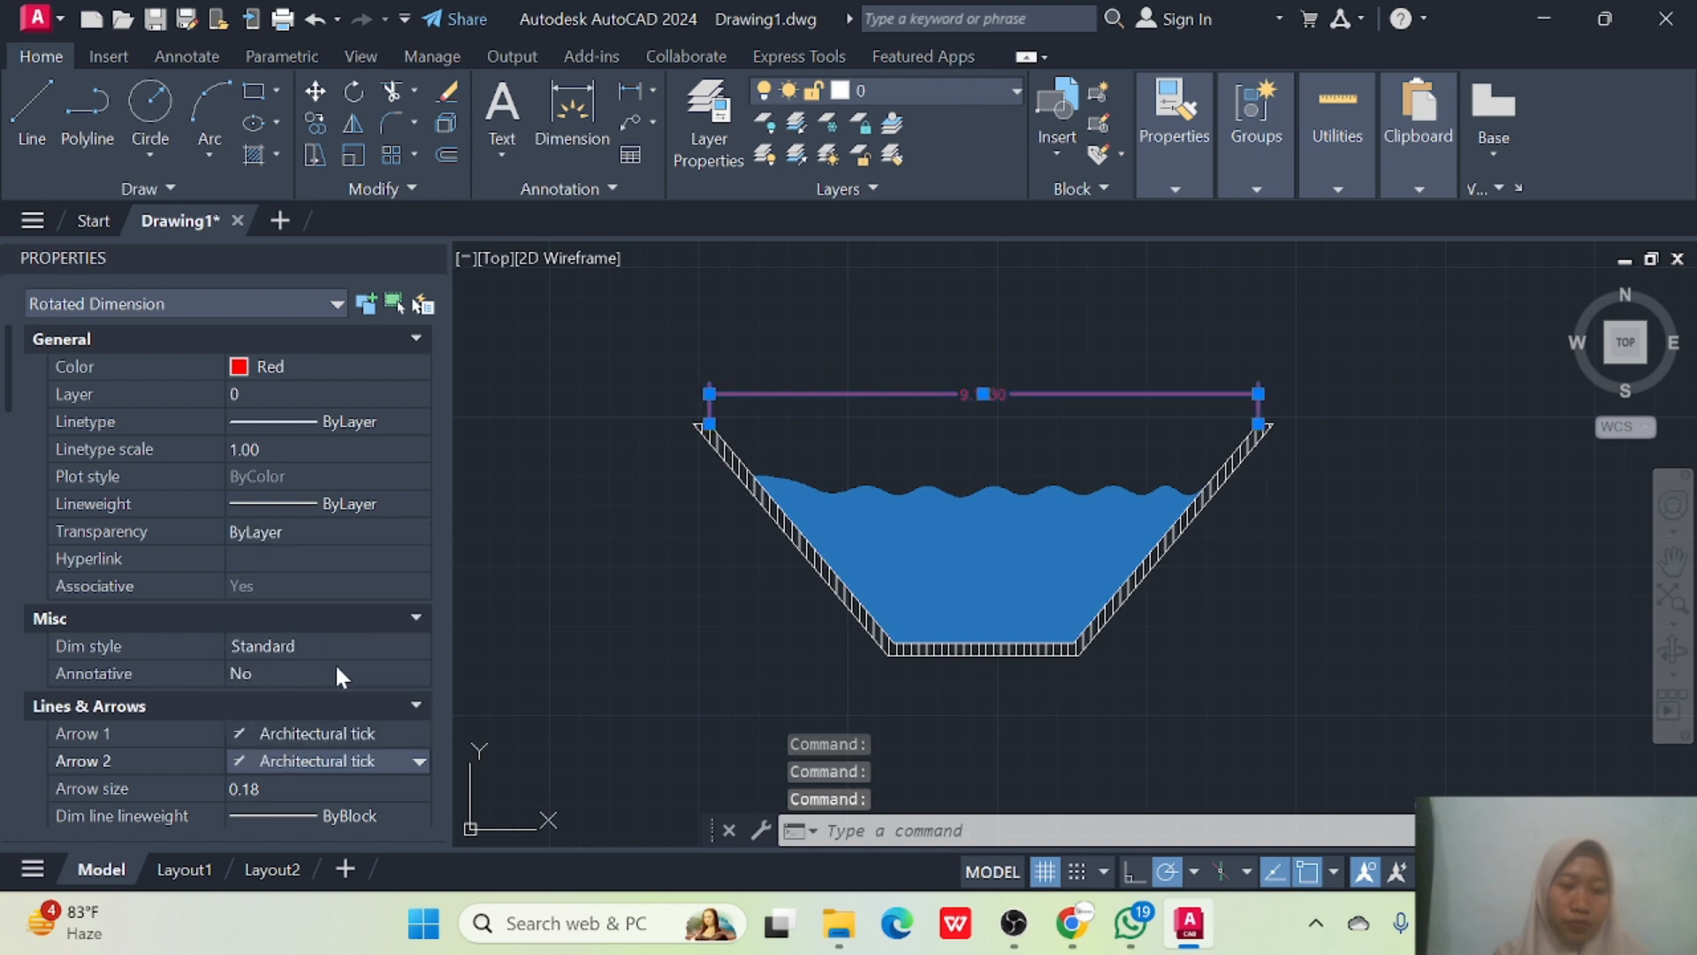
key(Escape)
Append the unit "cm" to the top width dimension's text.
double_click(983, 394)
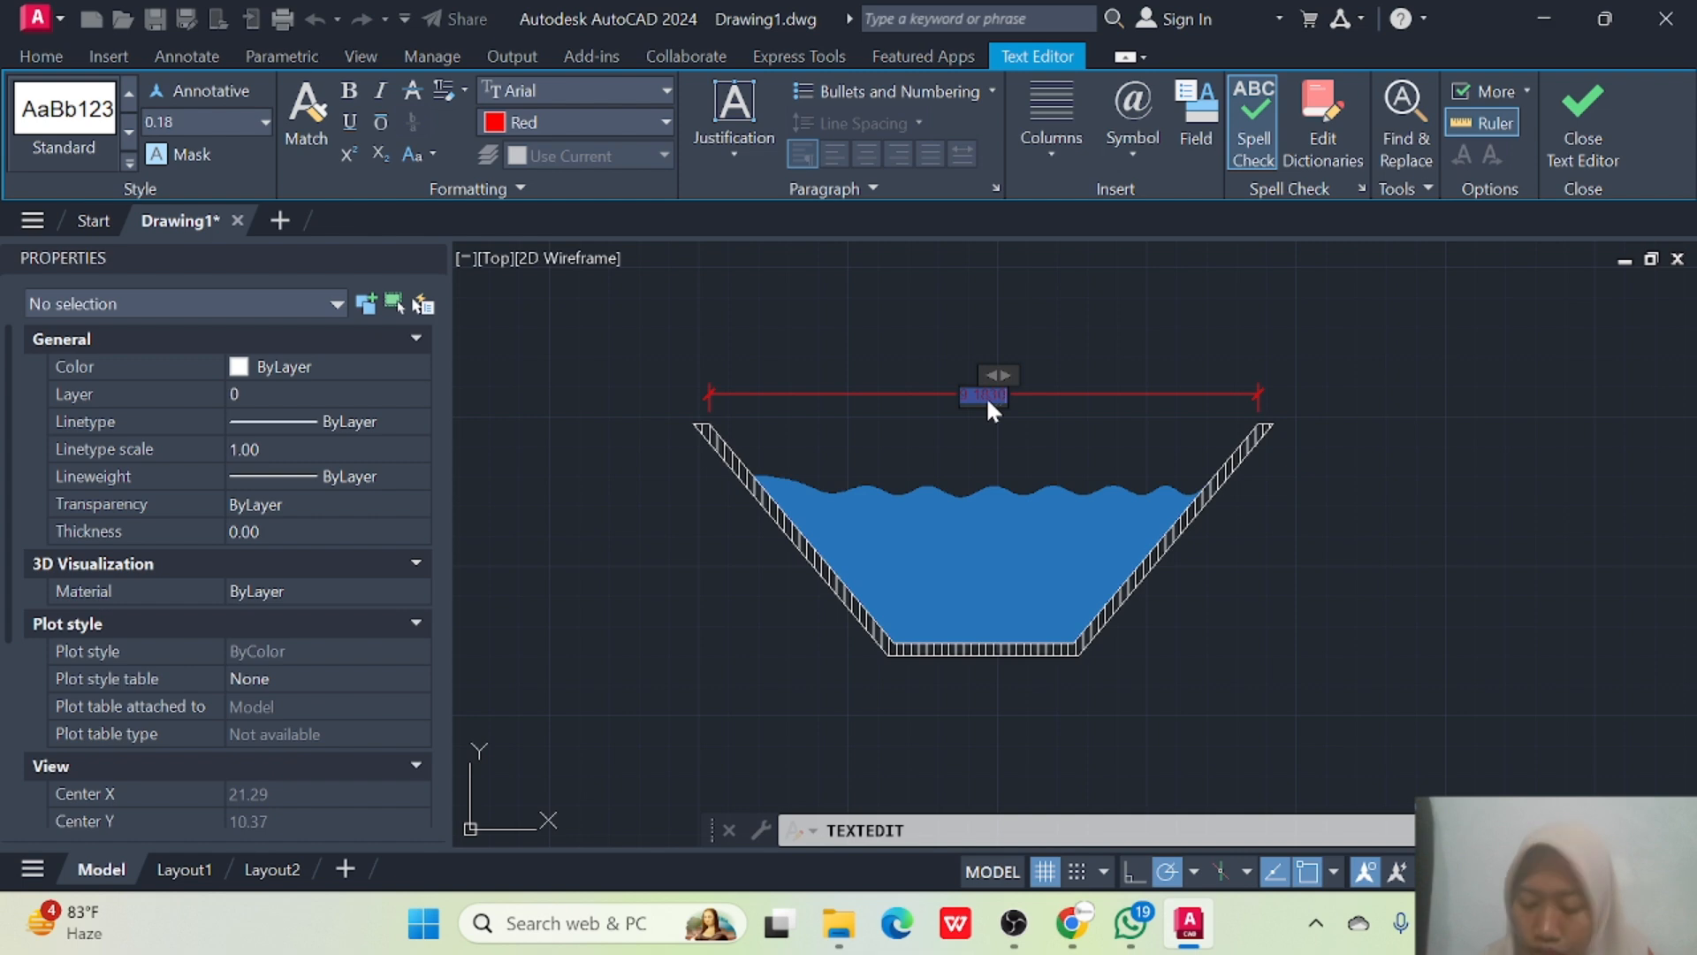
key(Right)
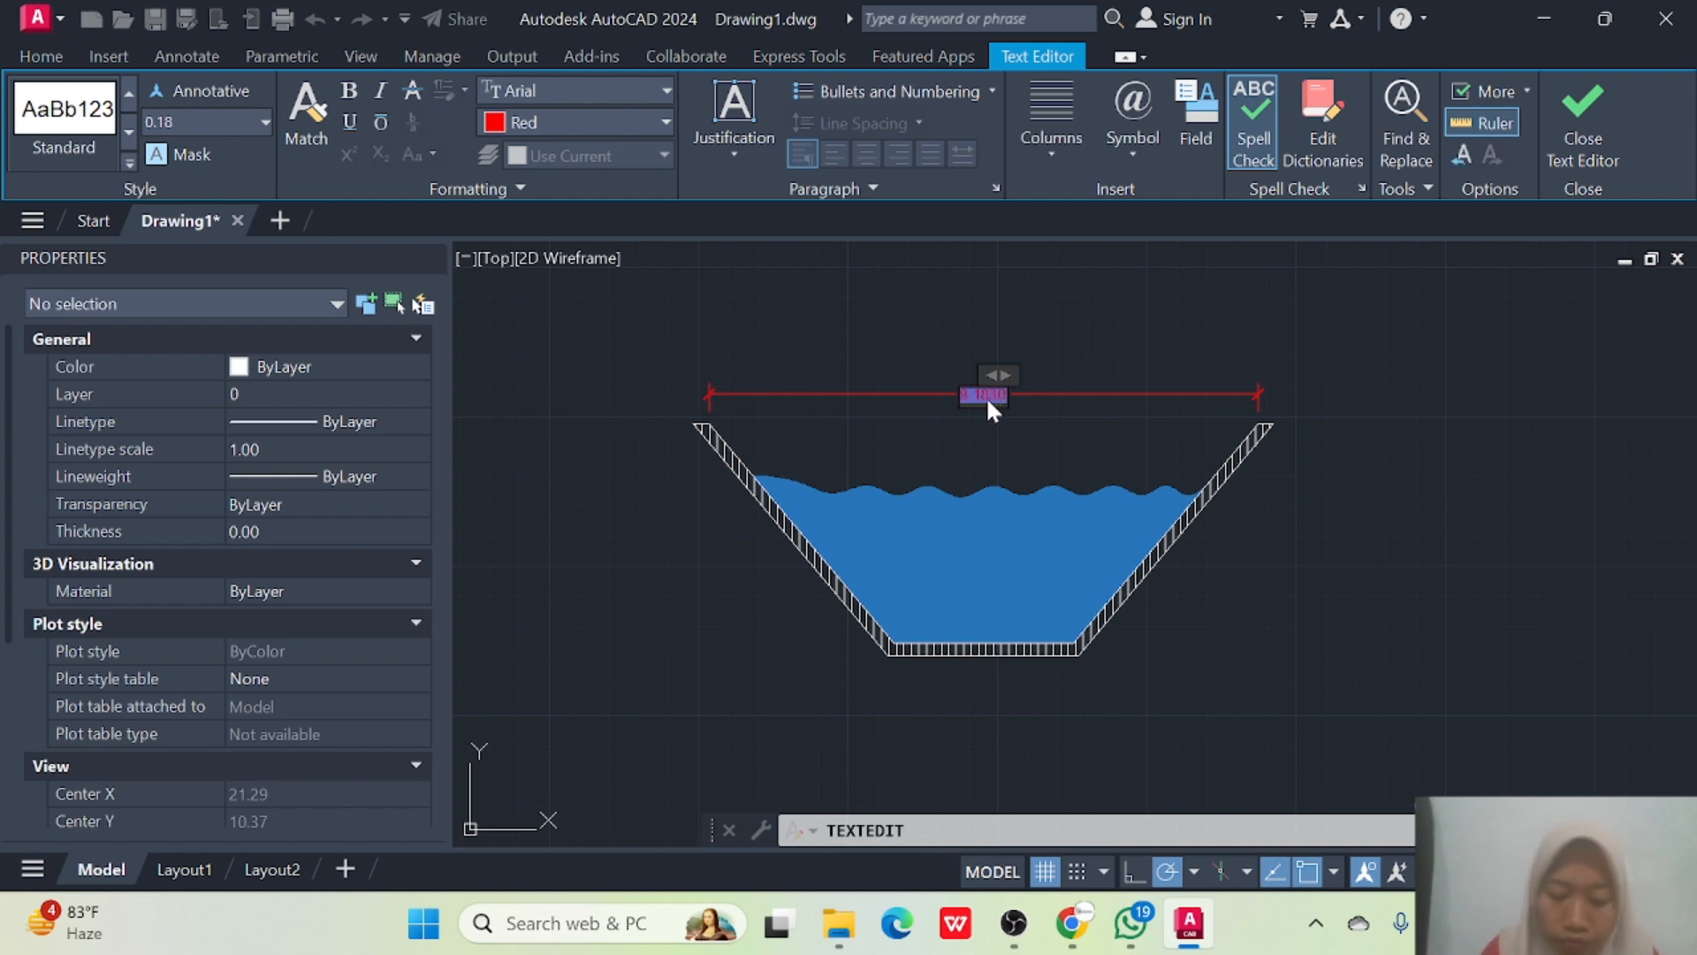
text(cm)
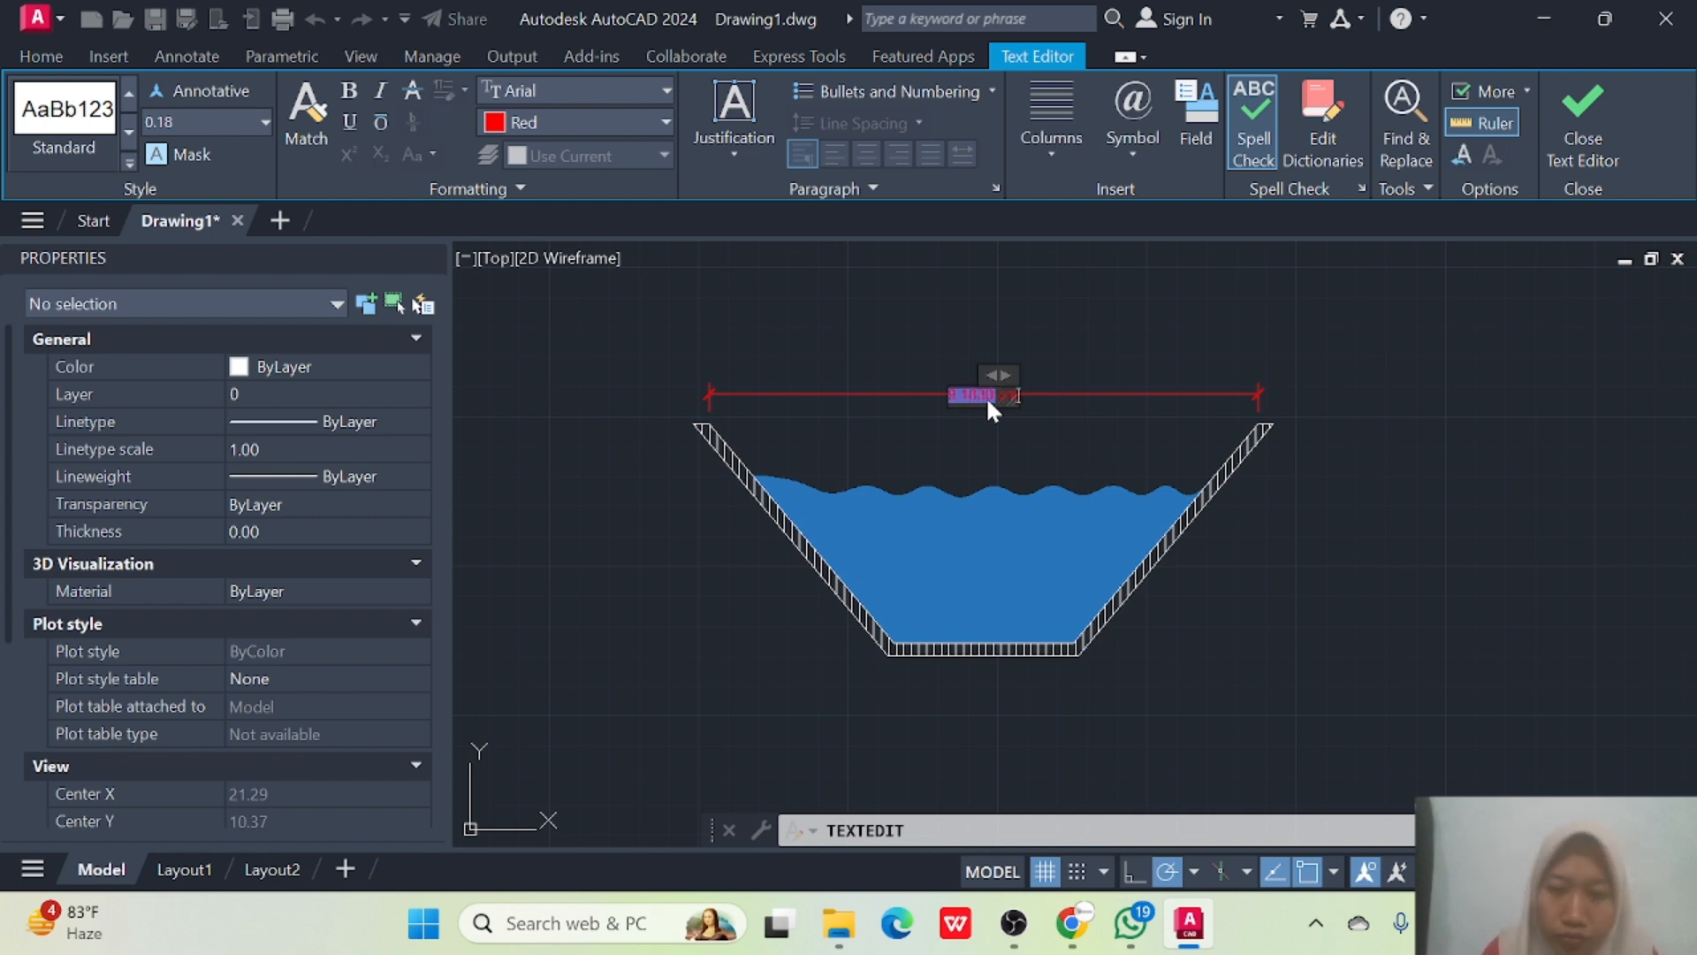
click(1094, 412)
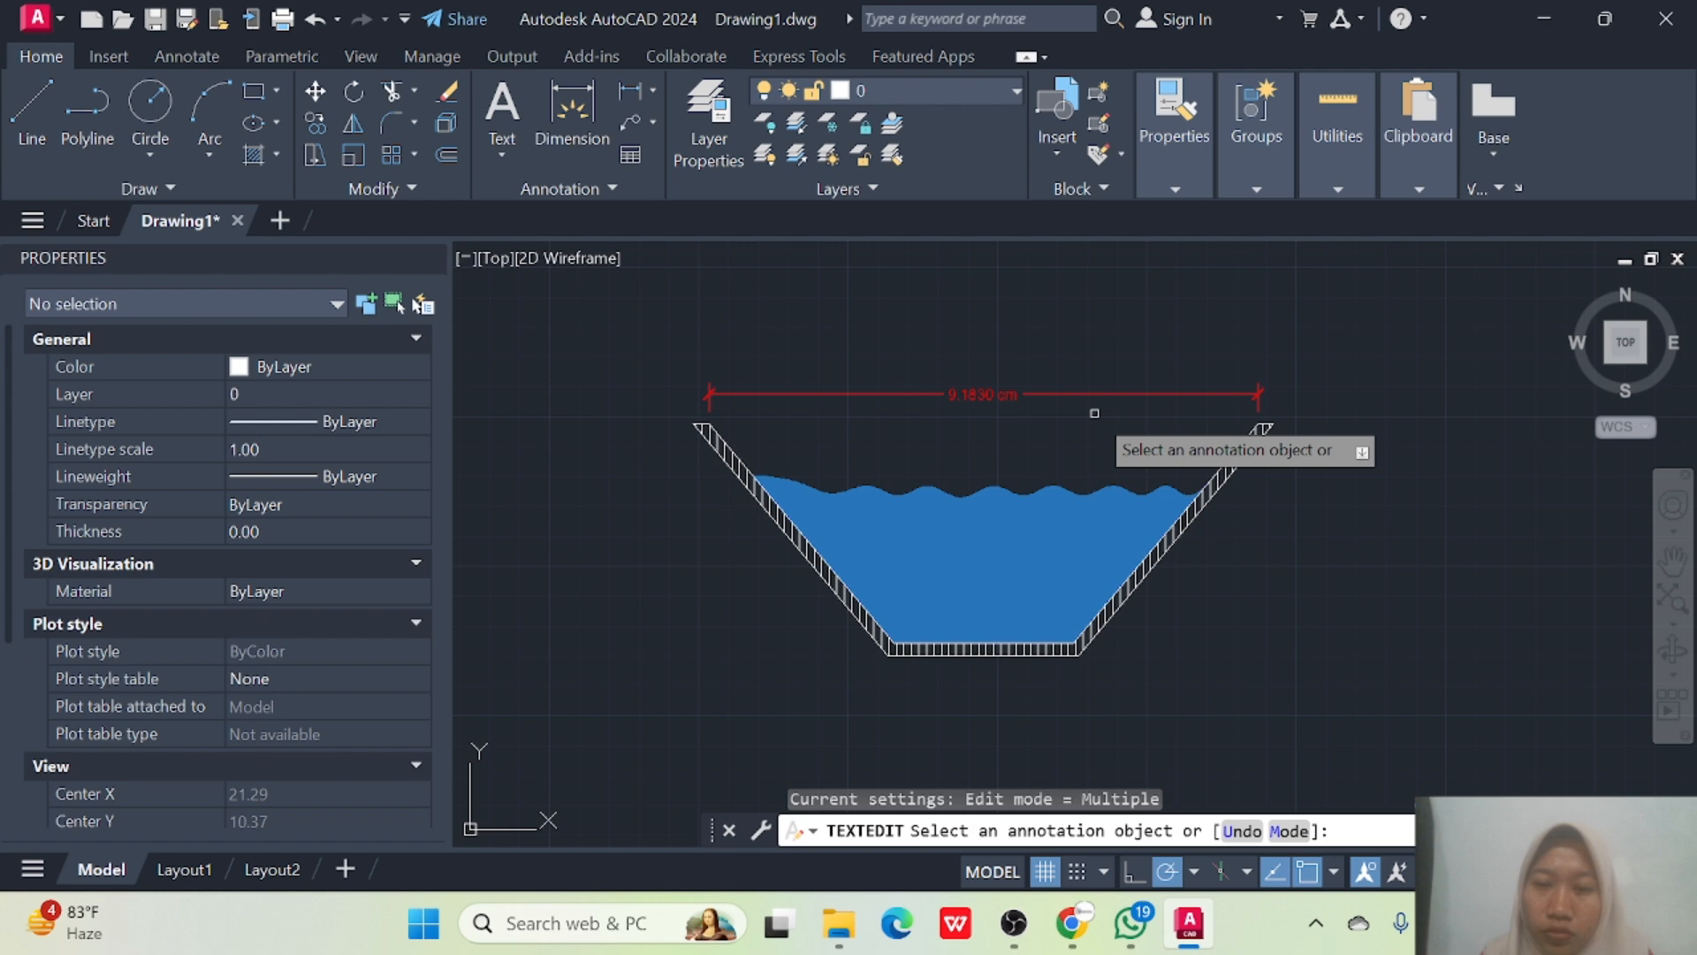
Dimension the width of the channel's inner base, with the dimension line just below the channel.
click(566, 88)
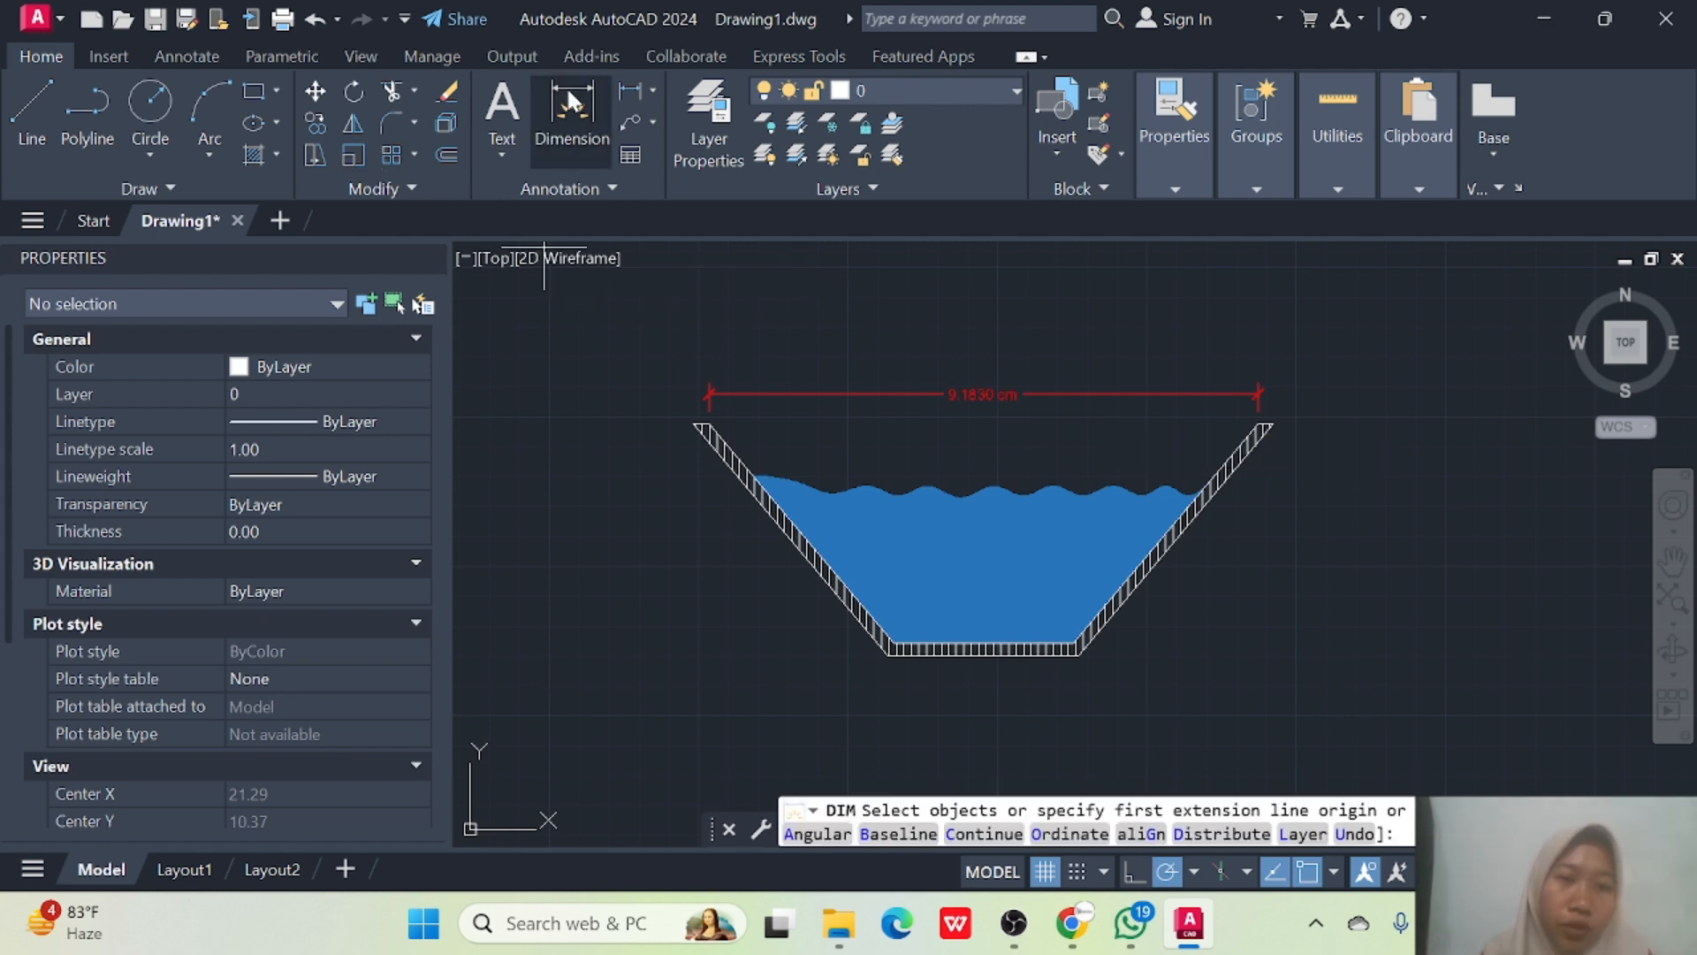
click(889, 650)
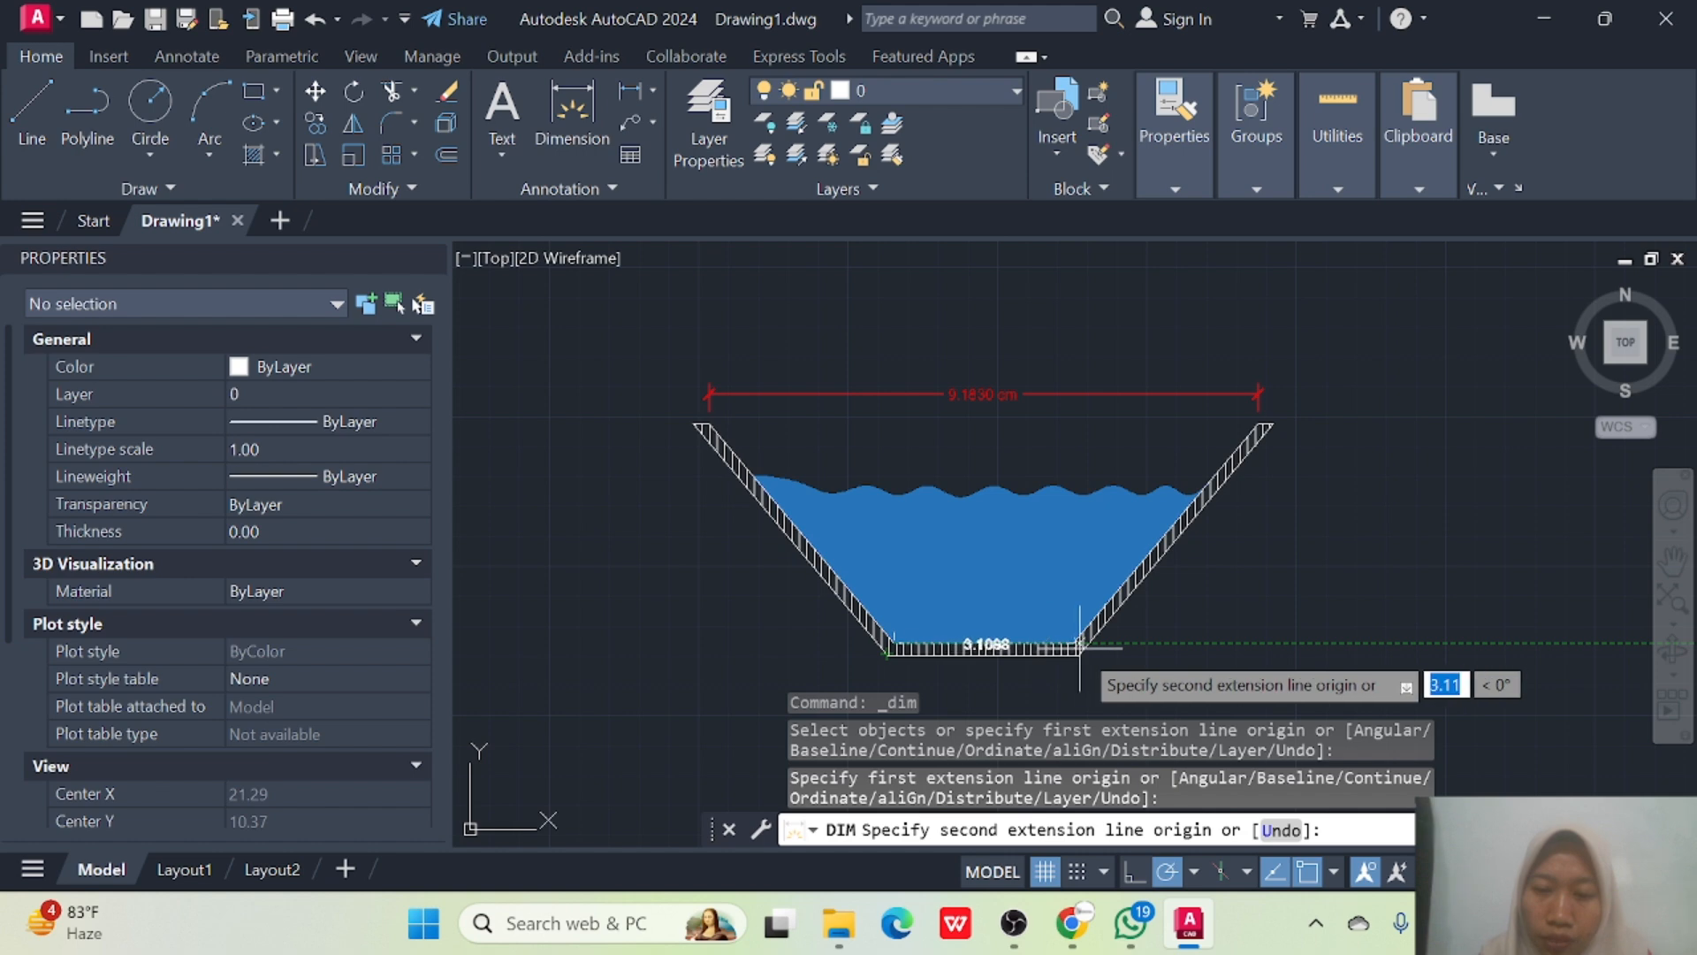
click(994, 667)
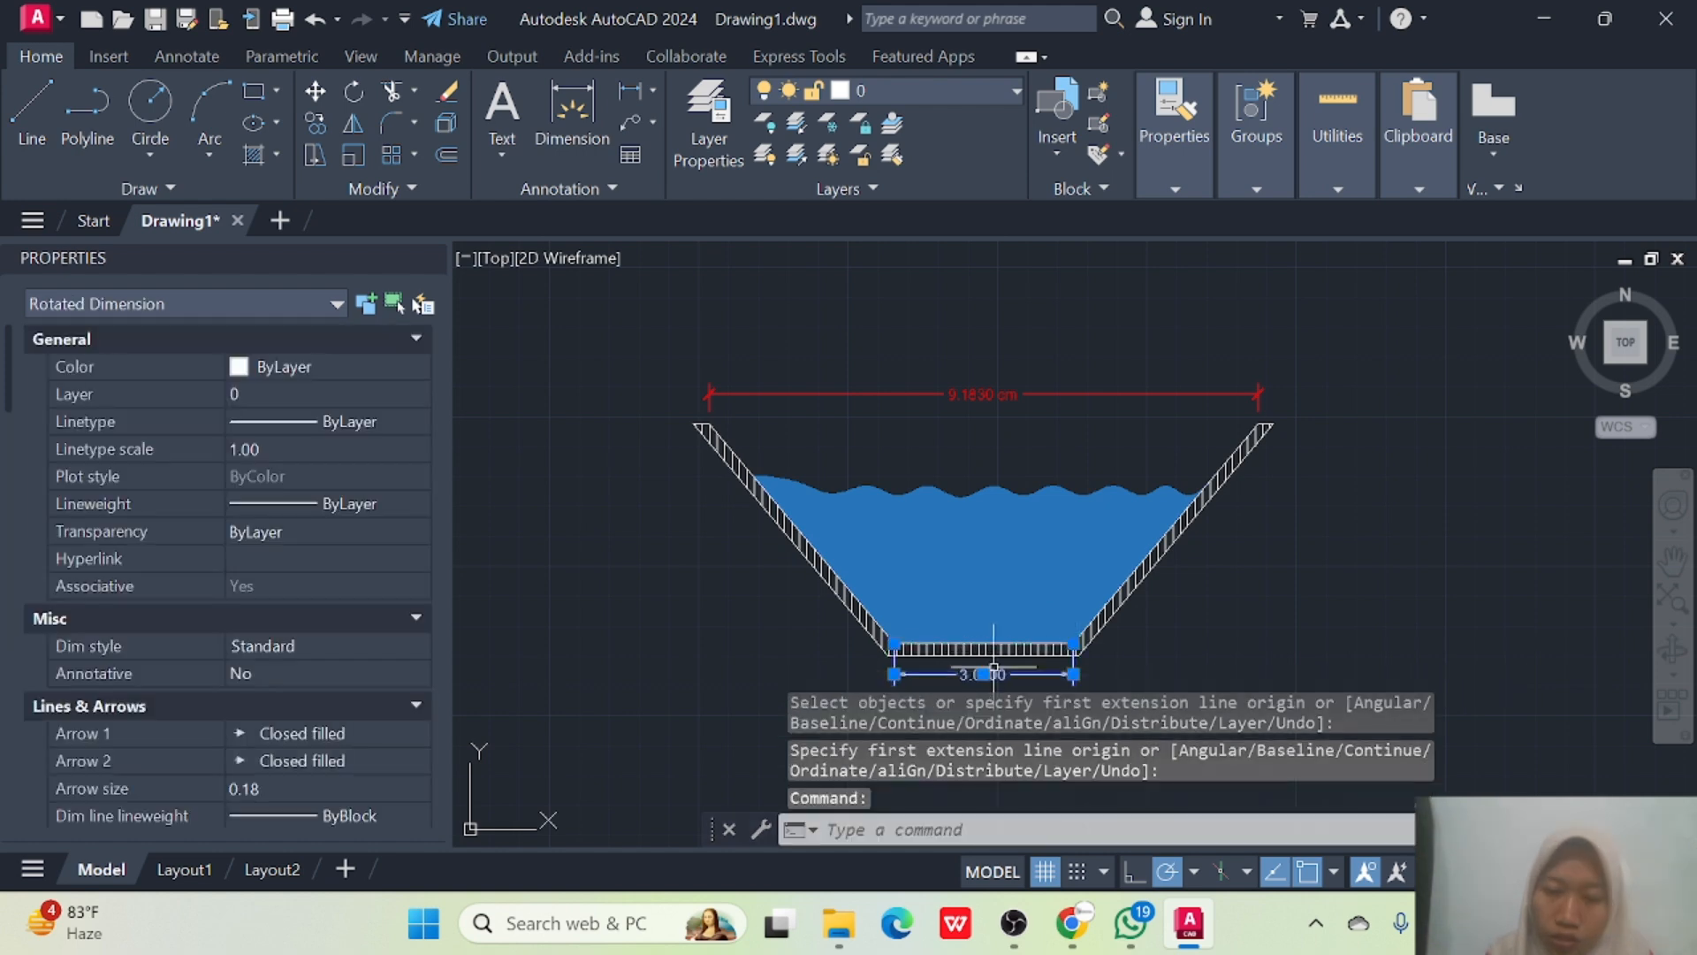
Set the color of the channel's base width dimension to Red.
click(264, 372)
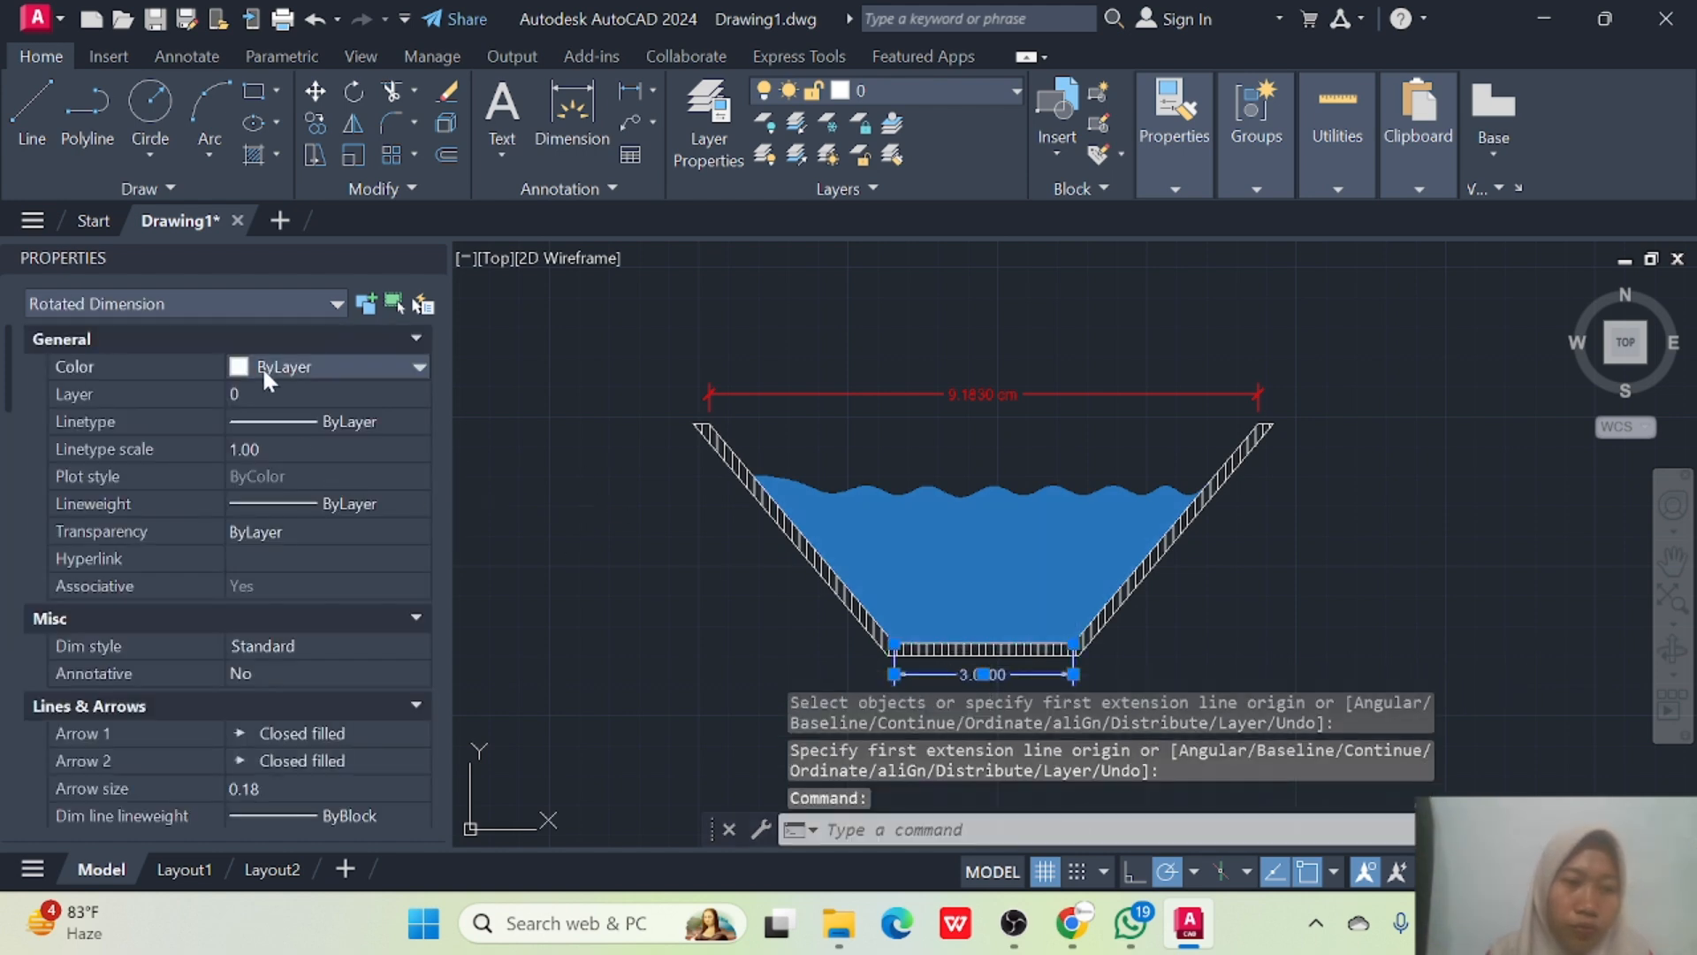
click(342, 365)
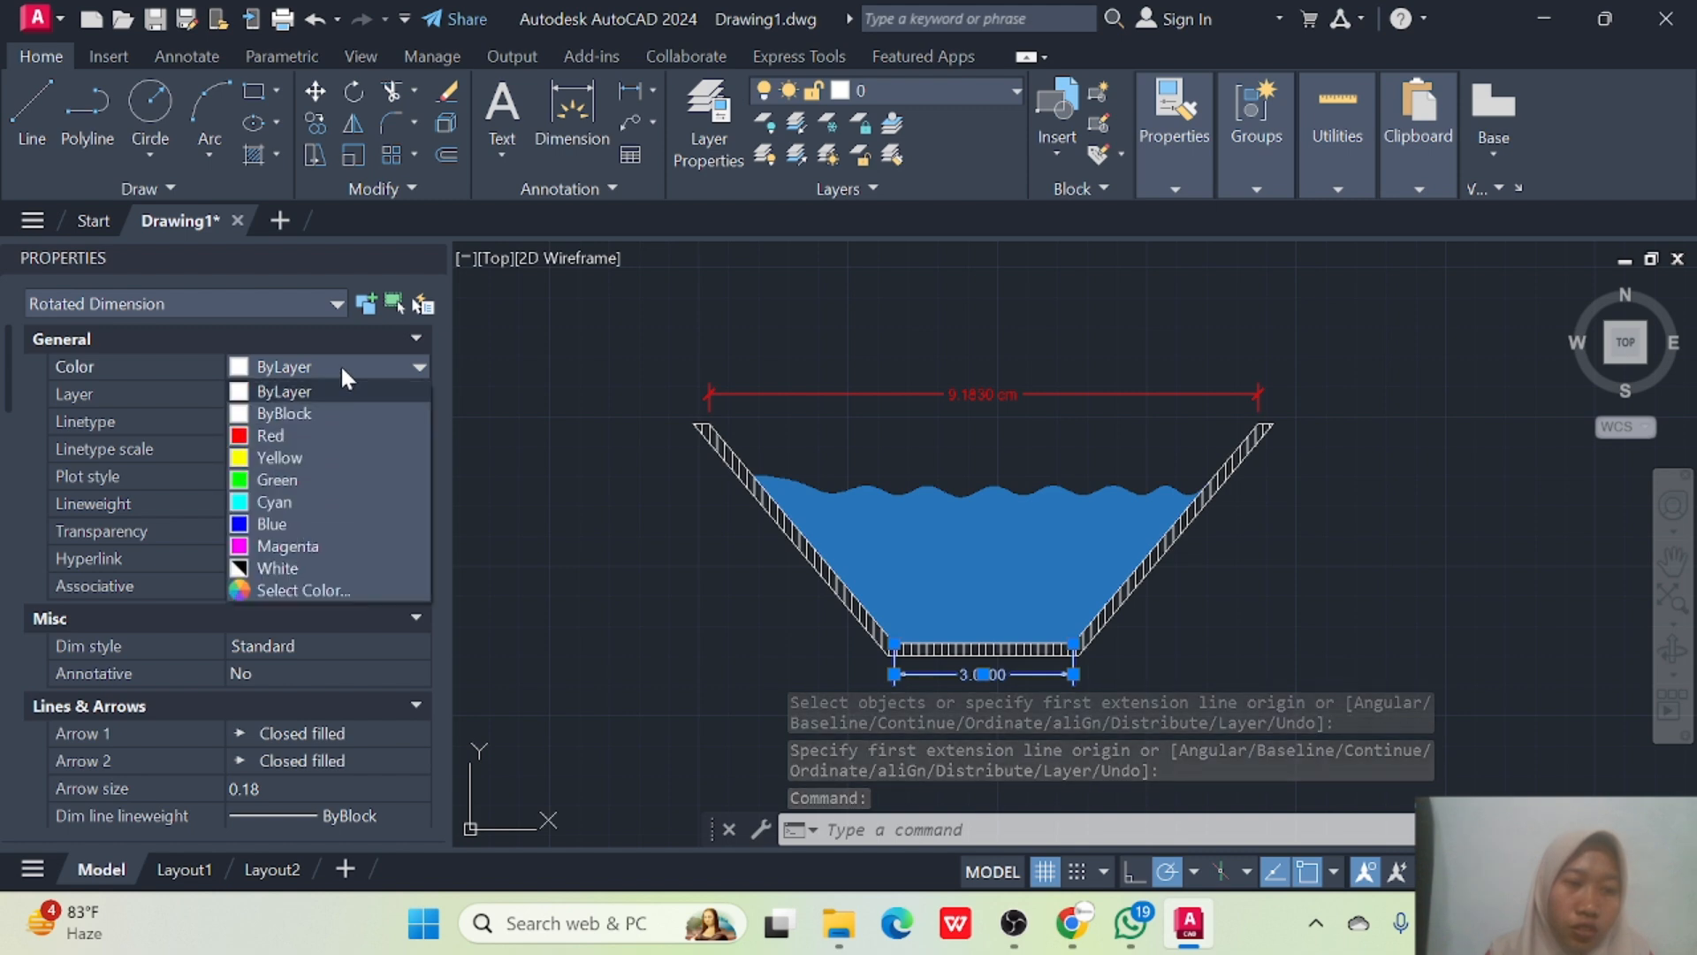
click(329, 436)
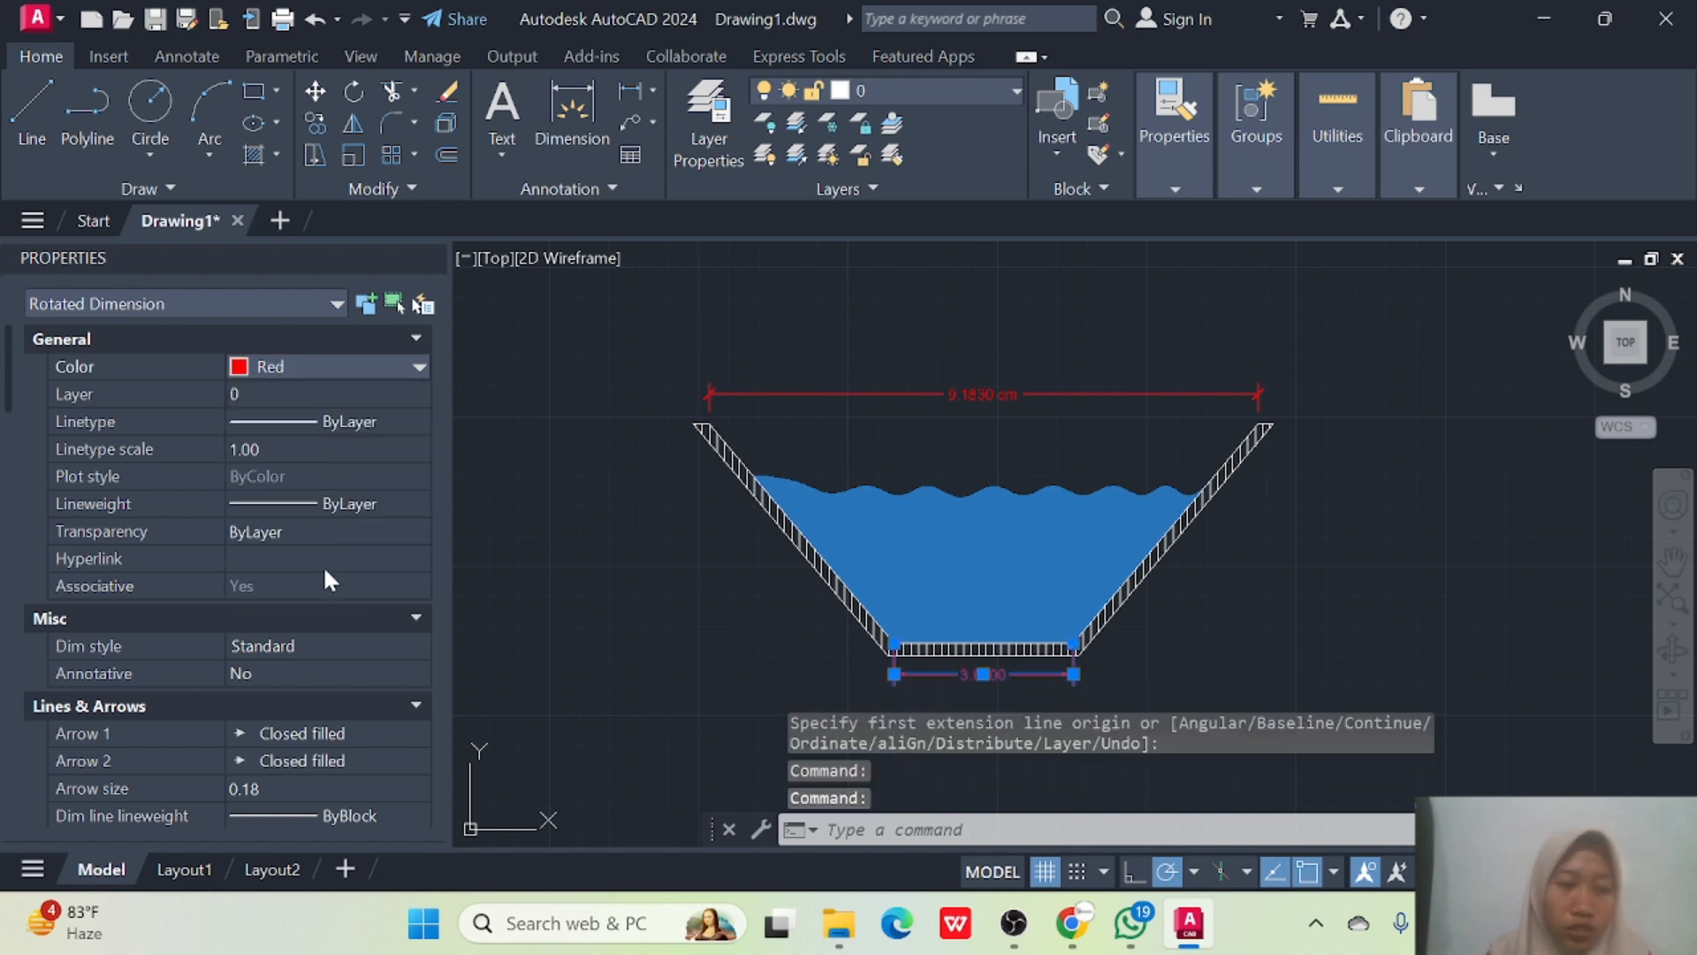
Set both arrowheads of the base width dimension to Architectural tick and deselect the dimension.
click(330, 736)
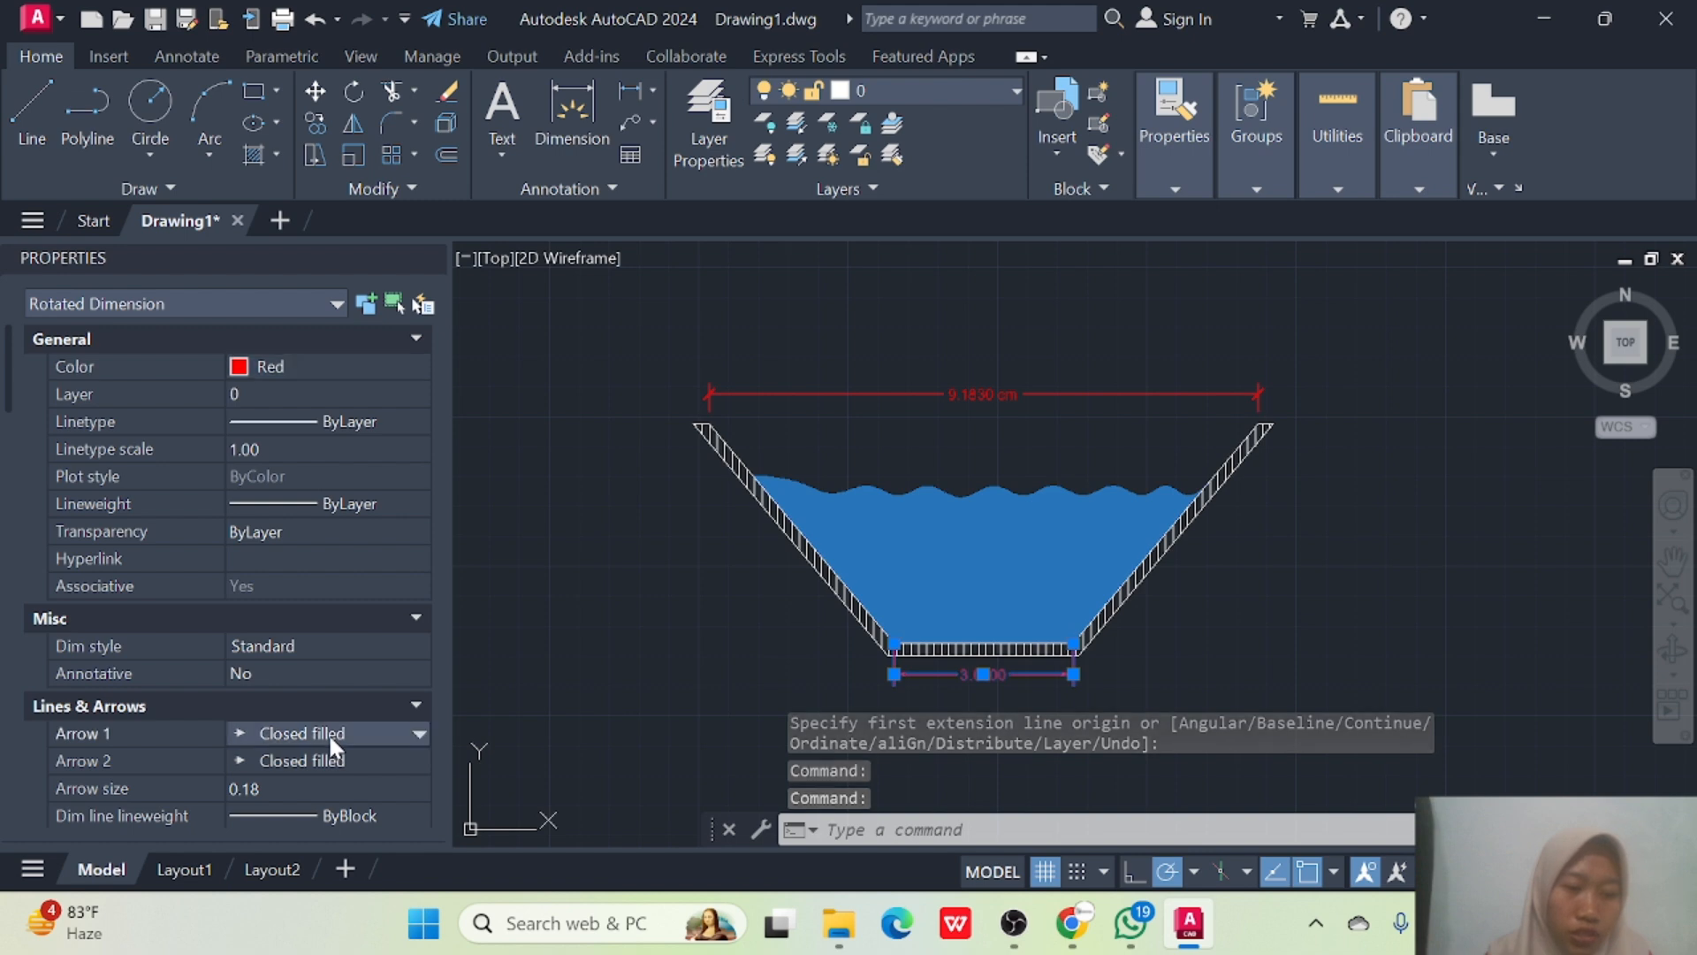
click(327, 732)
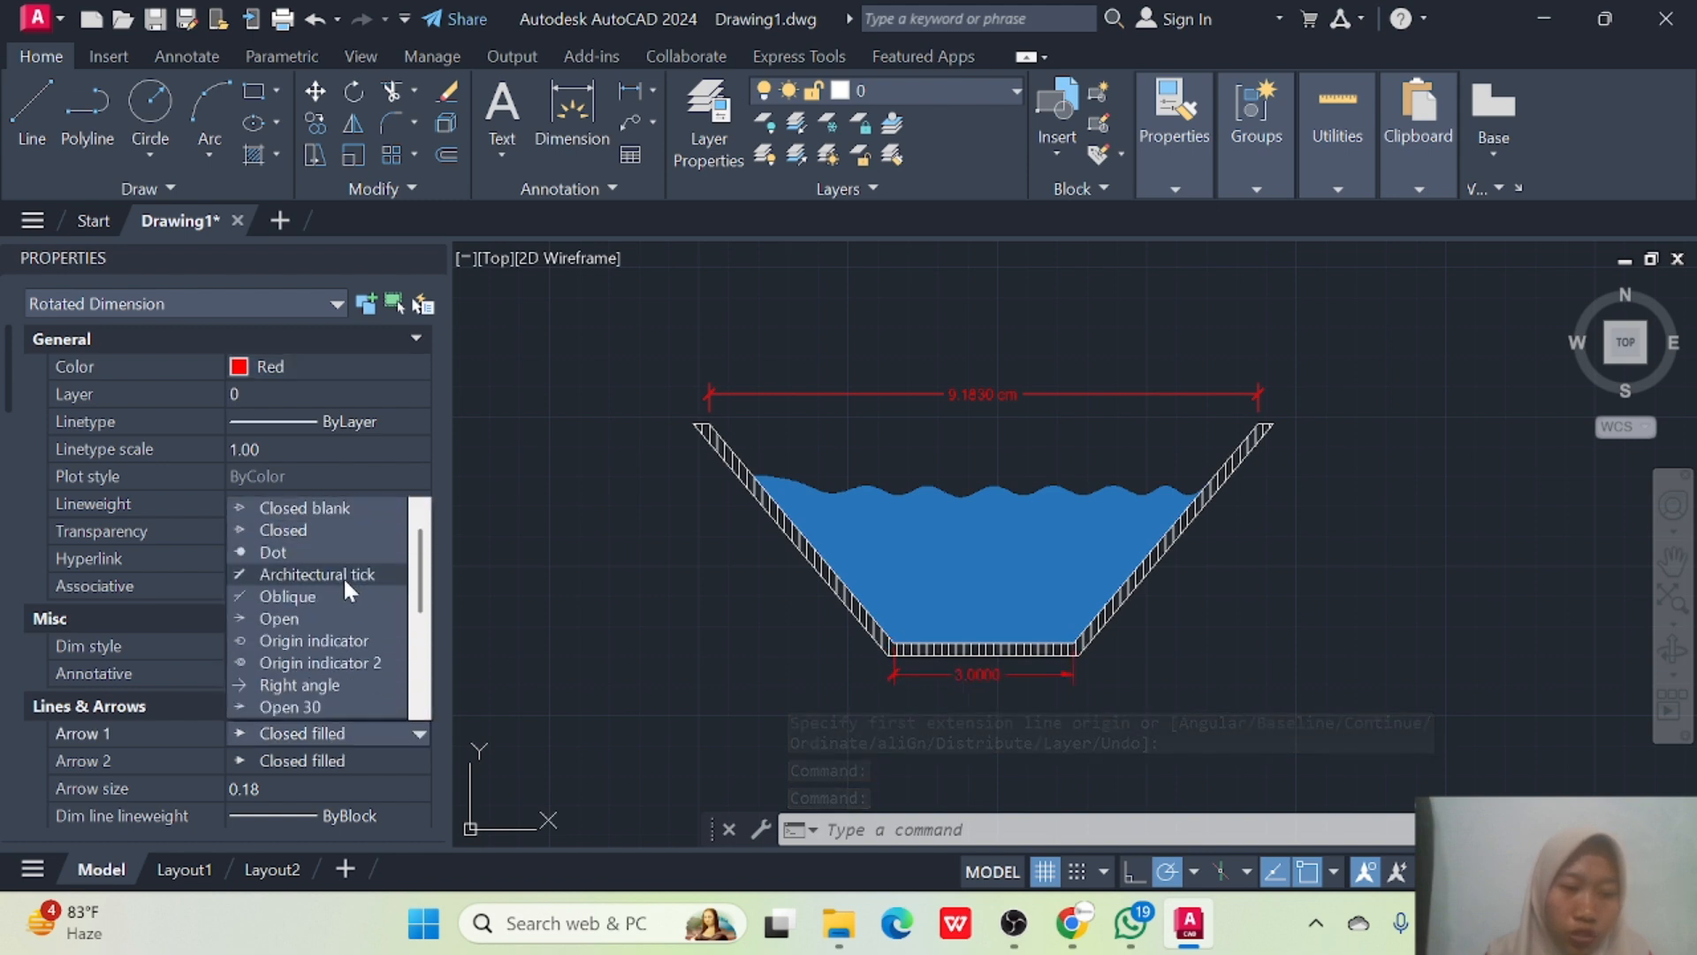
click(343, 576)
click(333, 759)
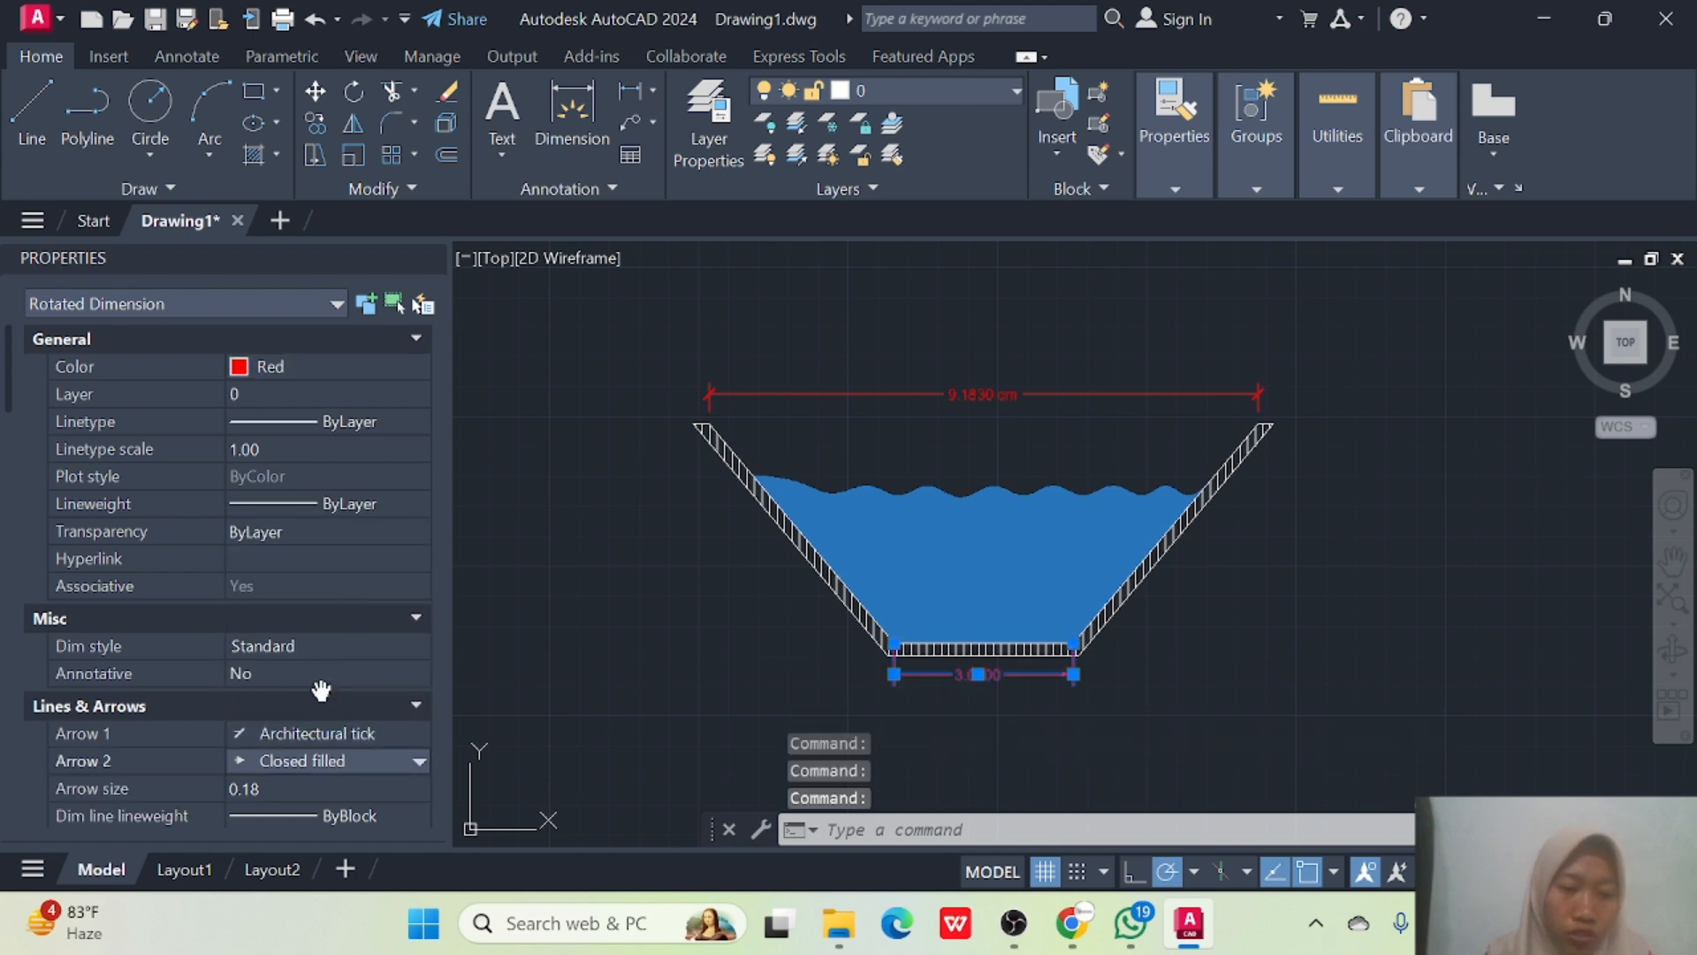
click(991, 731)
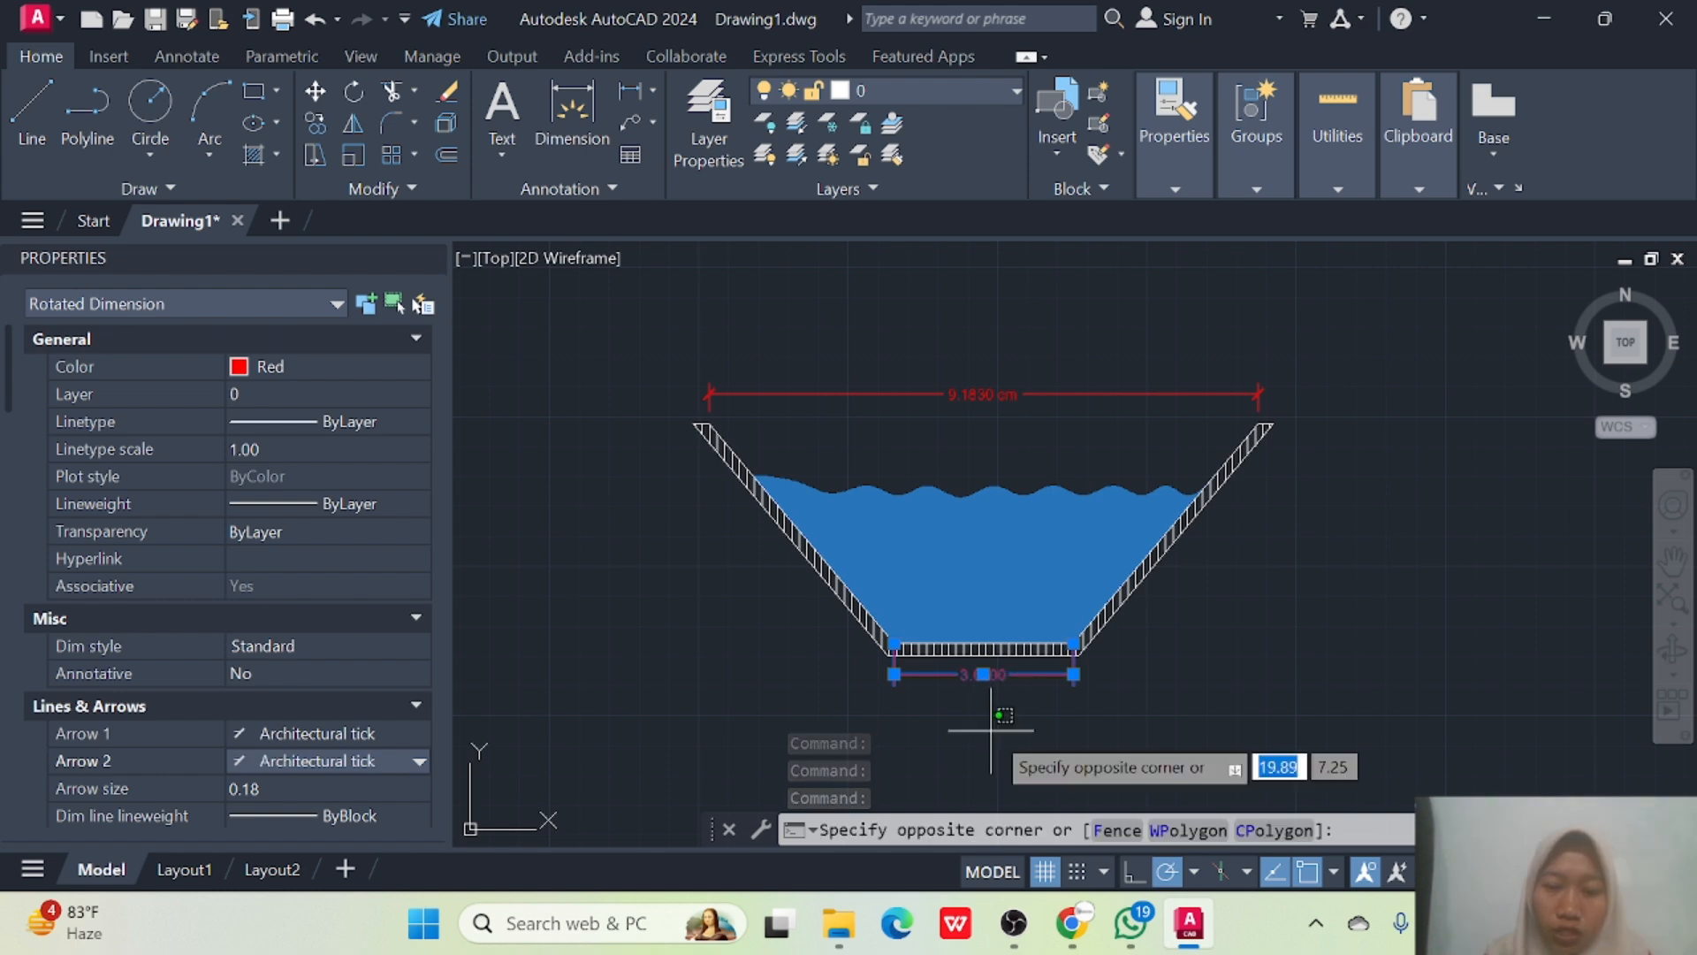
key(Escape)
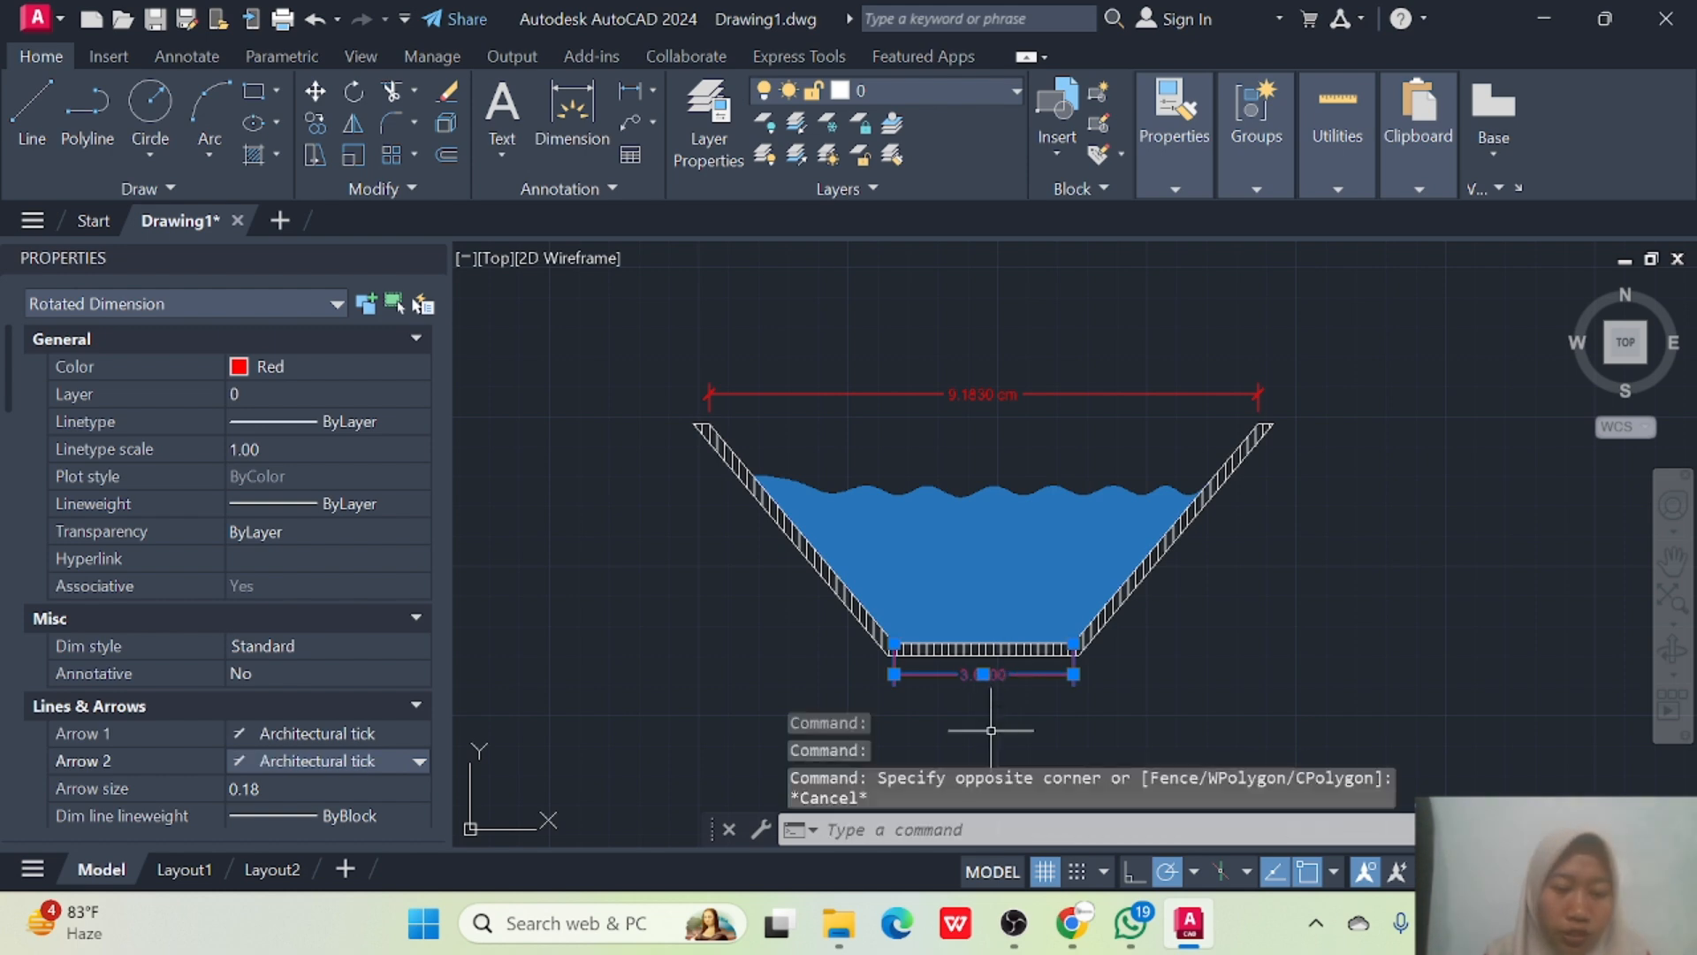
key(Escape)
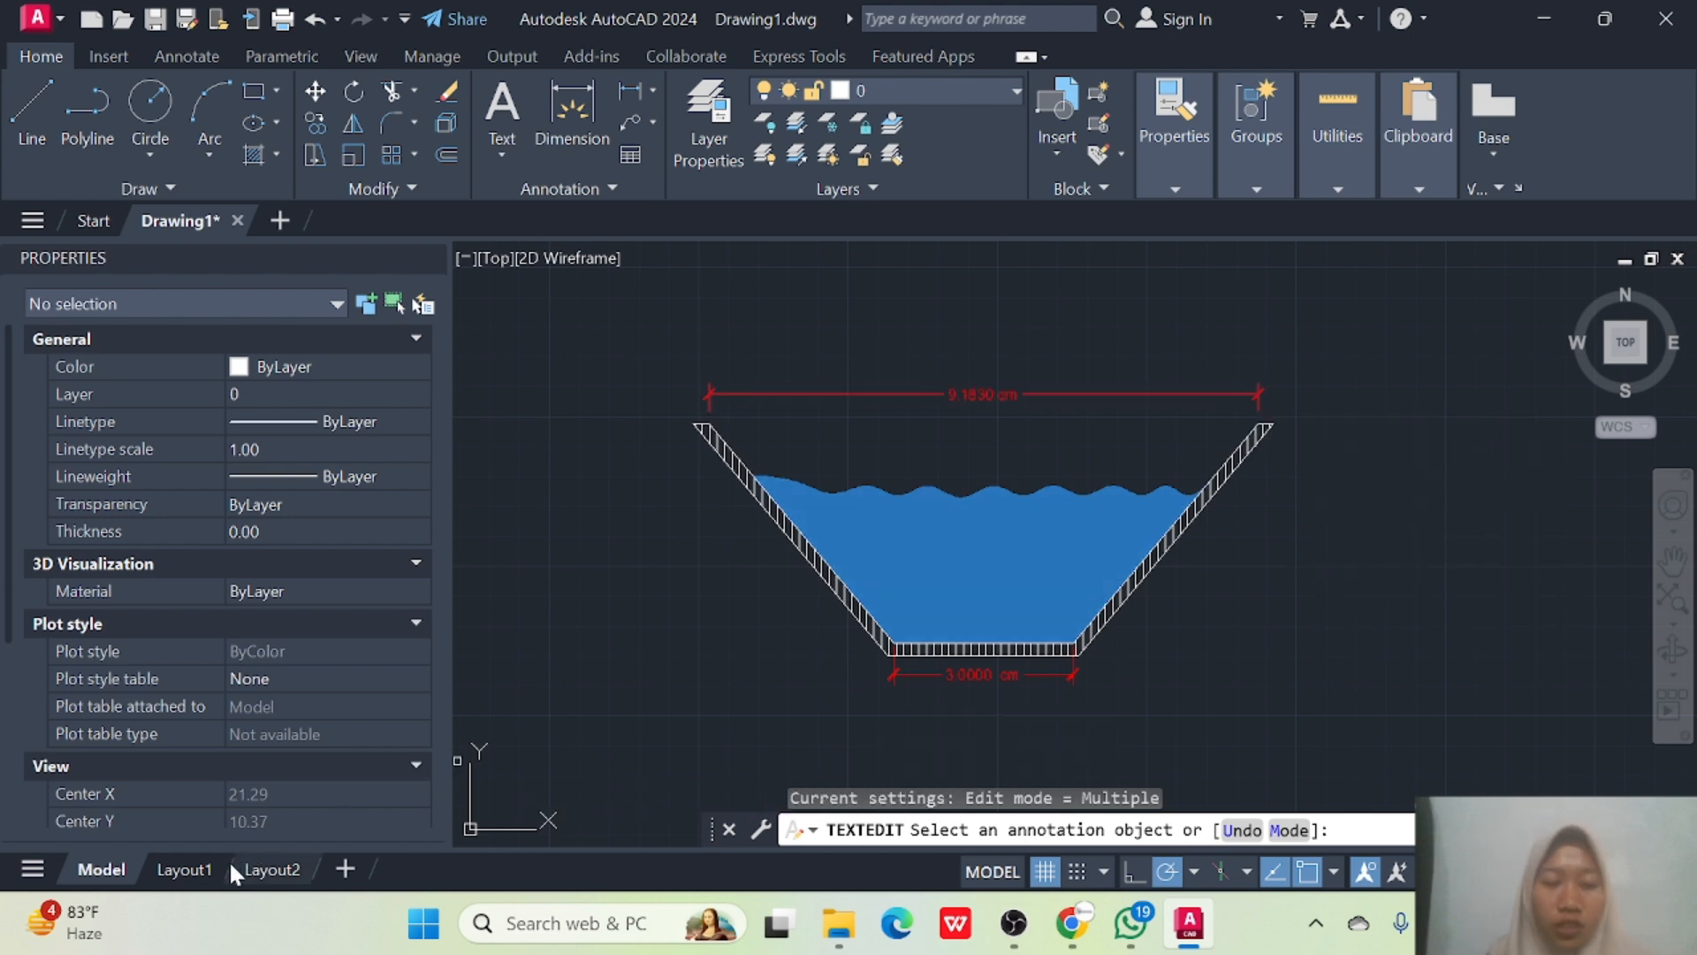
Switch to Layout1 and start the Plot command for it.
mouse_move(212, 877)
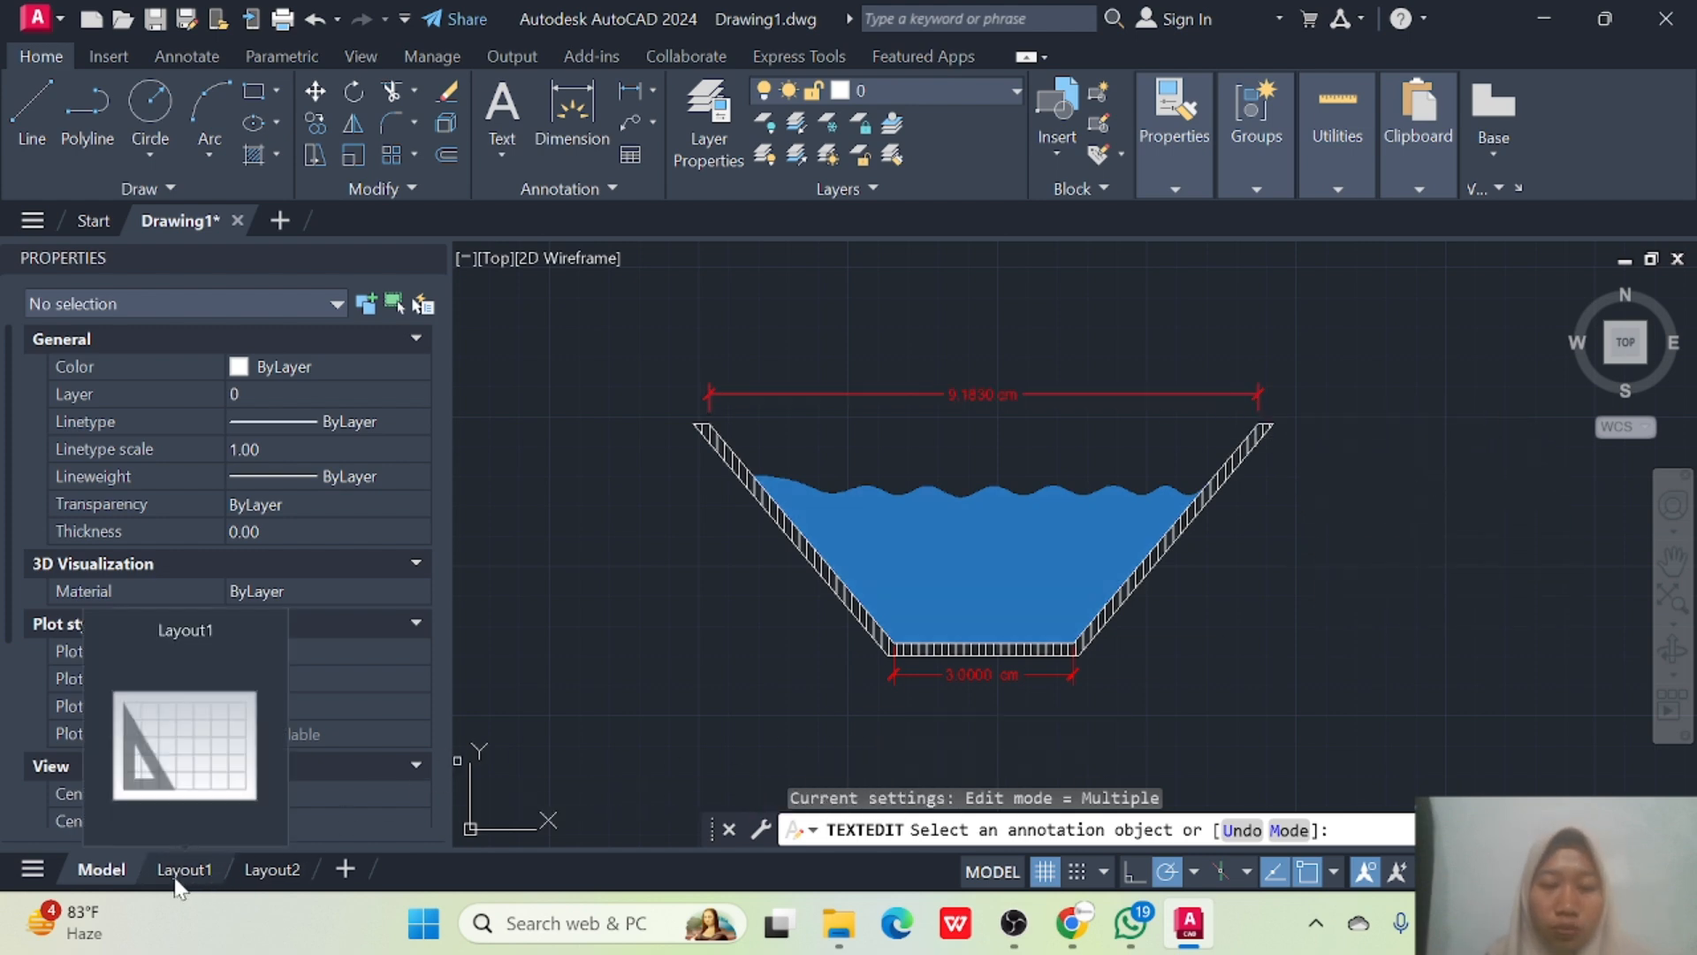
click(184, 870)
text(PLOT)
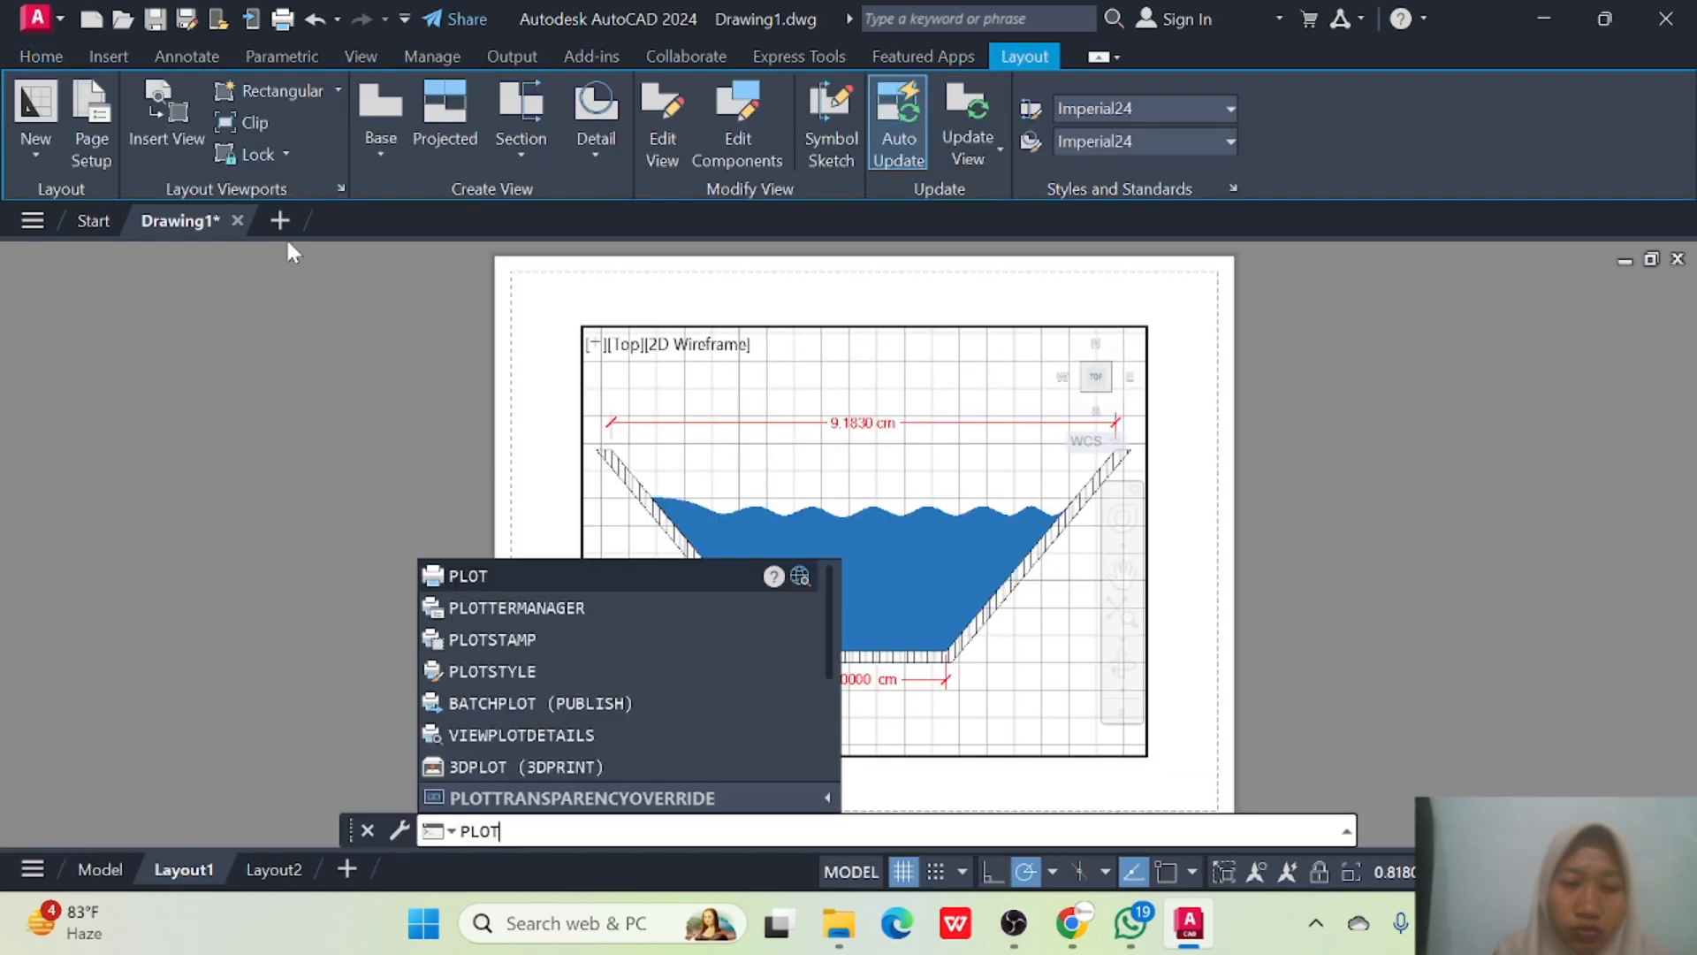
click(490, 580)
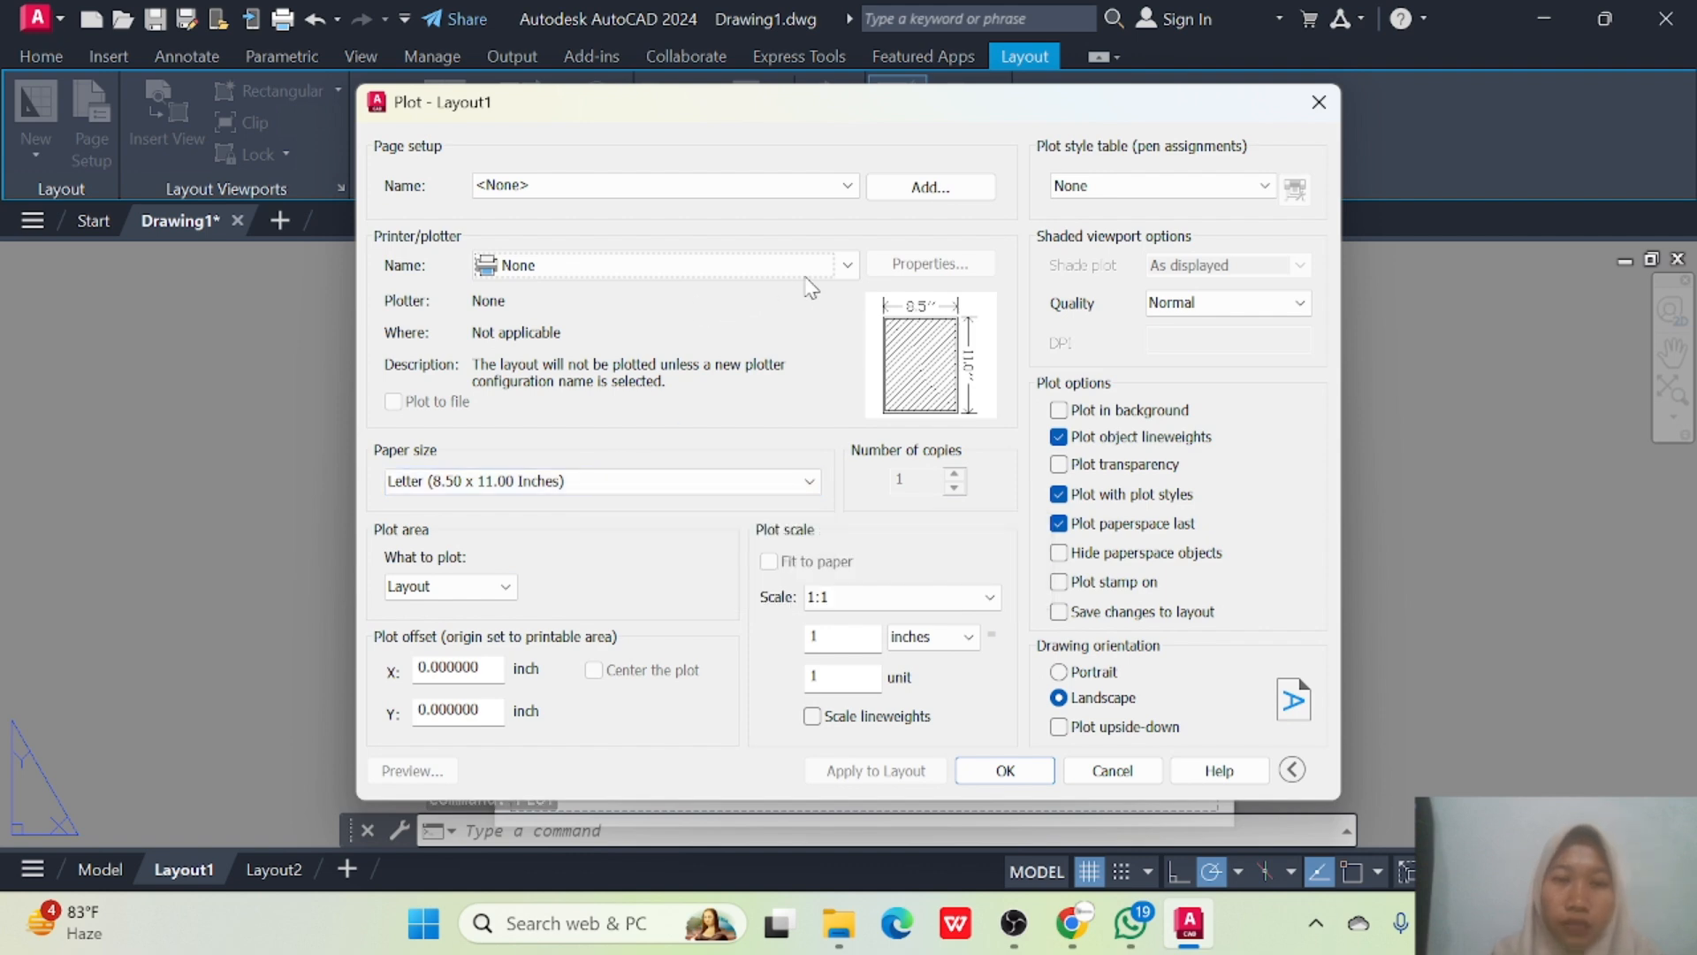
Set the plotter to DWG To PDF.pc3 and the paper size to ISO A4 (297.00 x 210.00 MM).
click(844, 263)
click(559, 283)
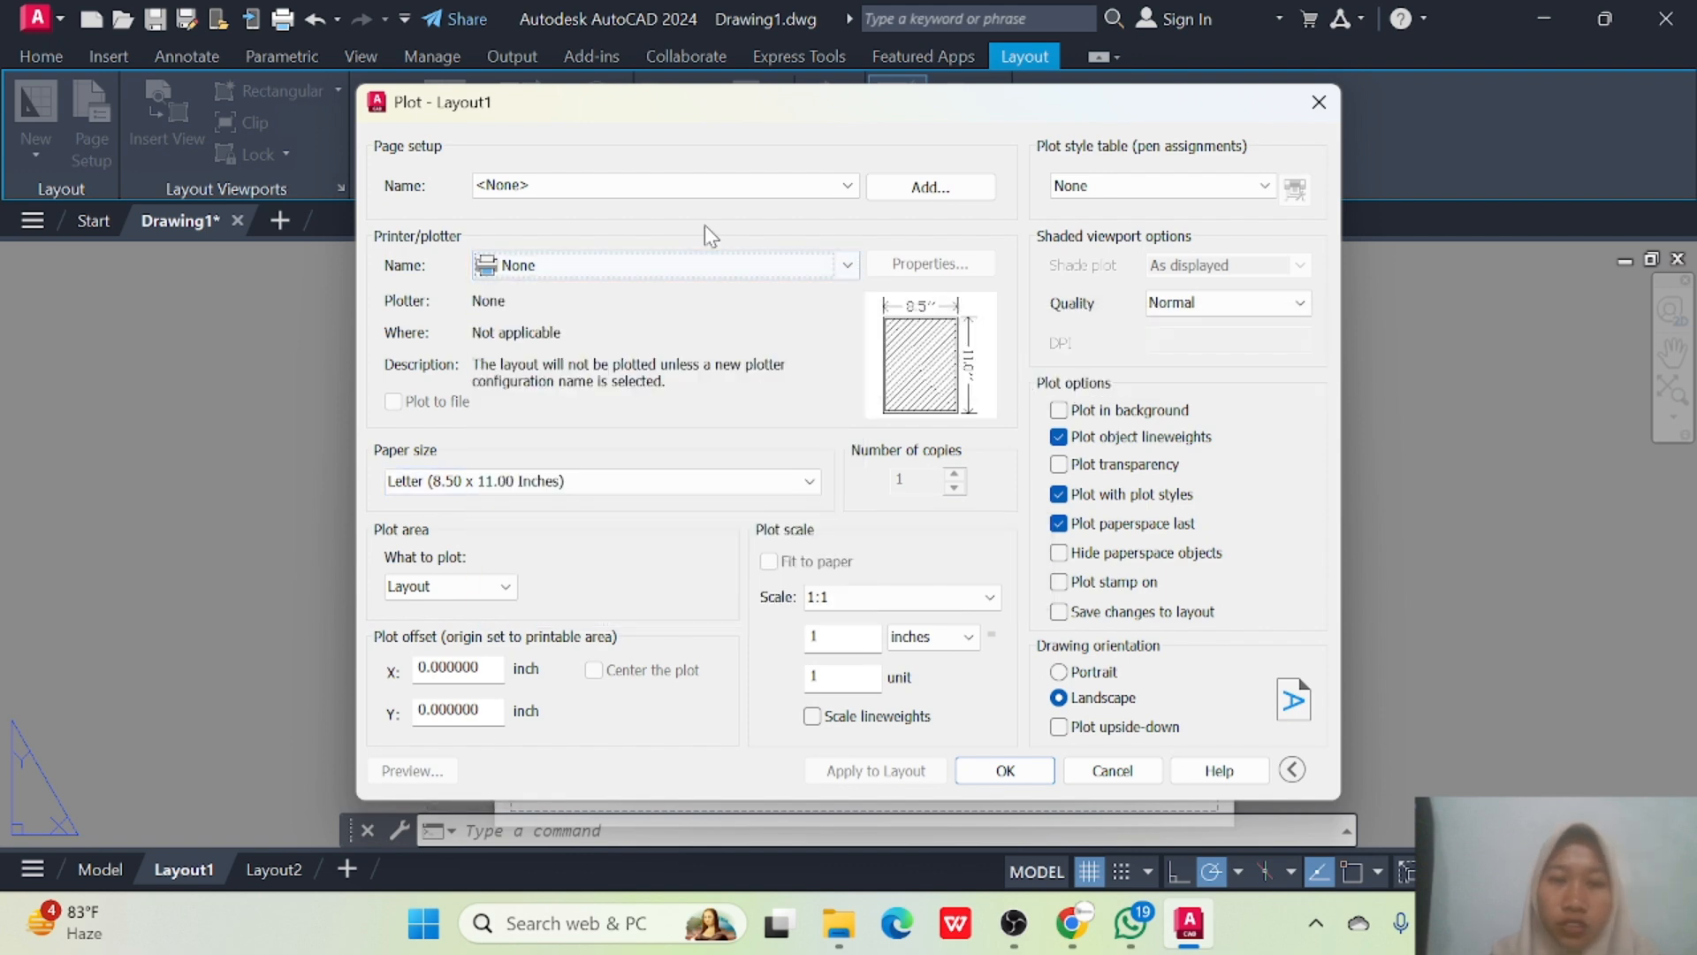
click(847, 265)
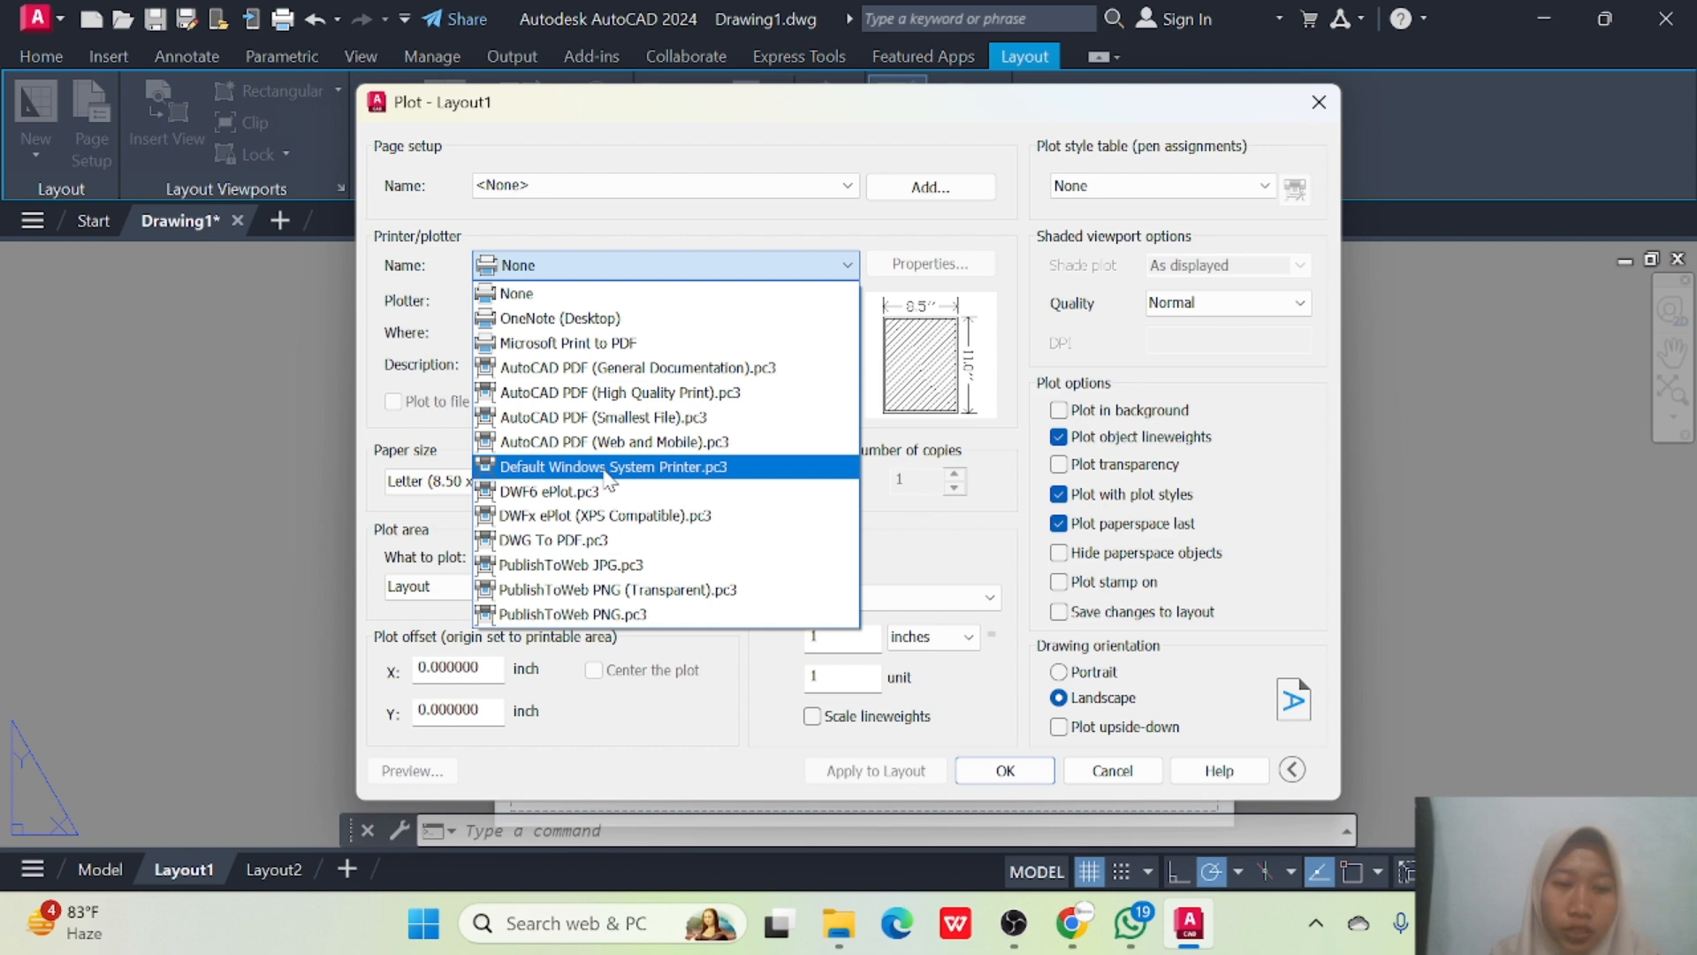
click(553, 539)
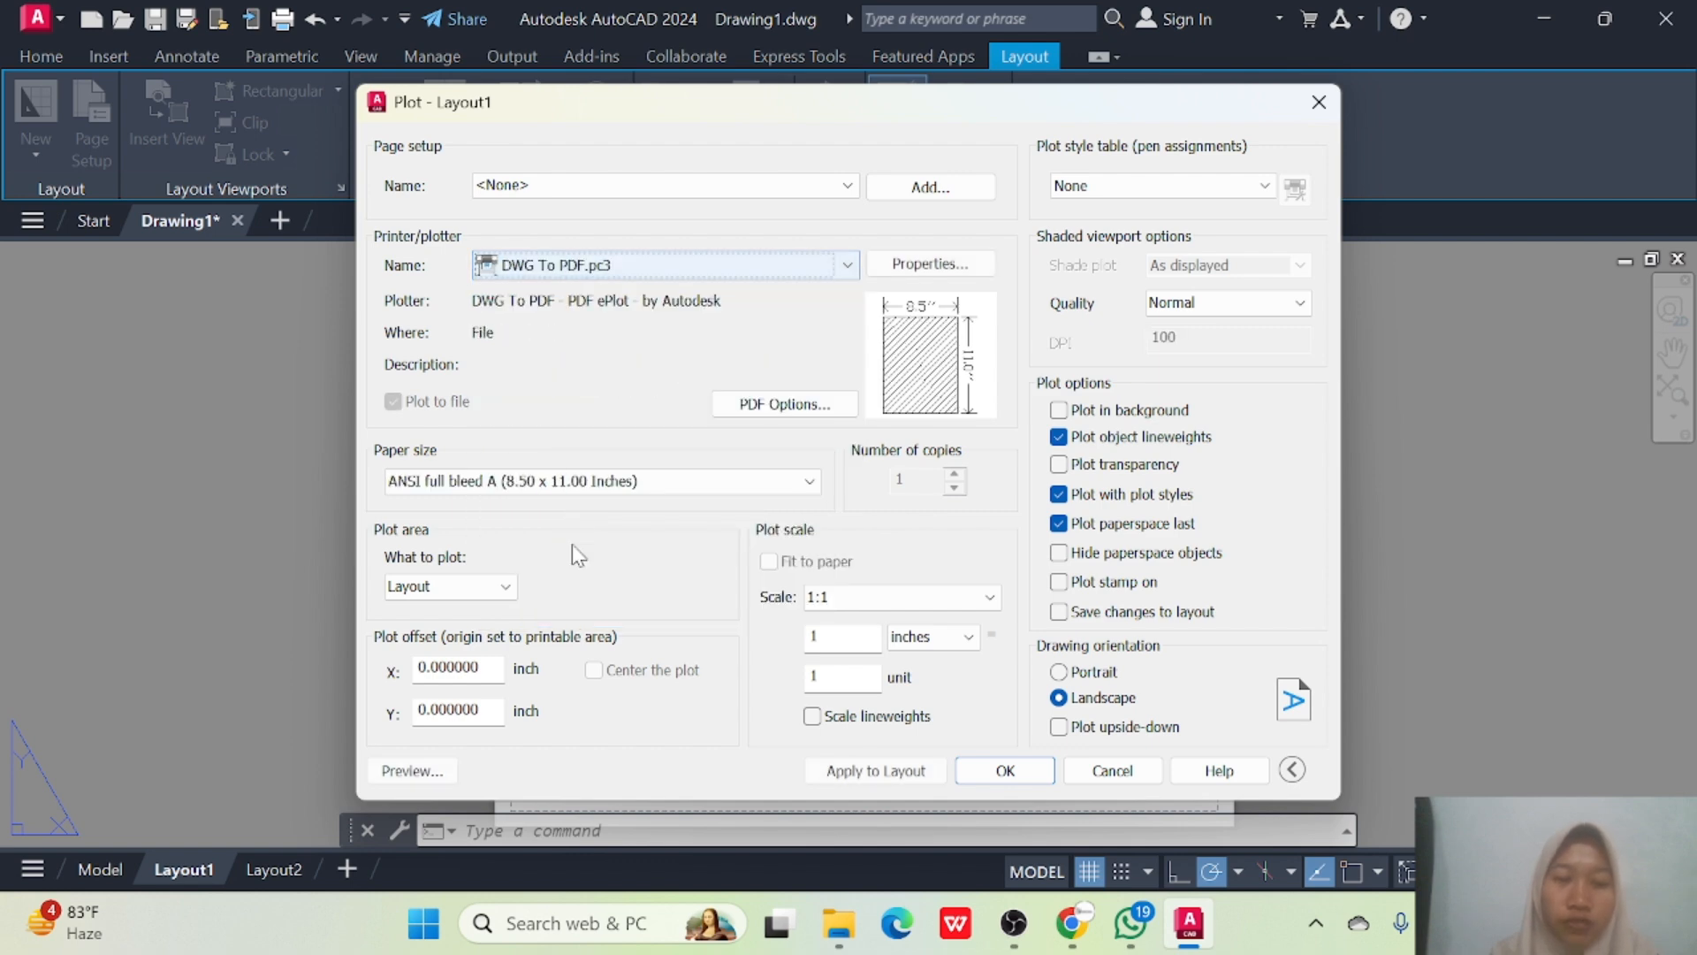
click(692, 484)
scroll(685, 380, down, 4)
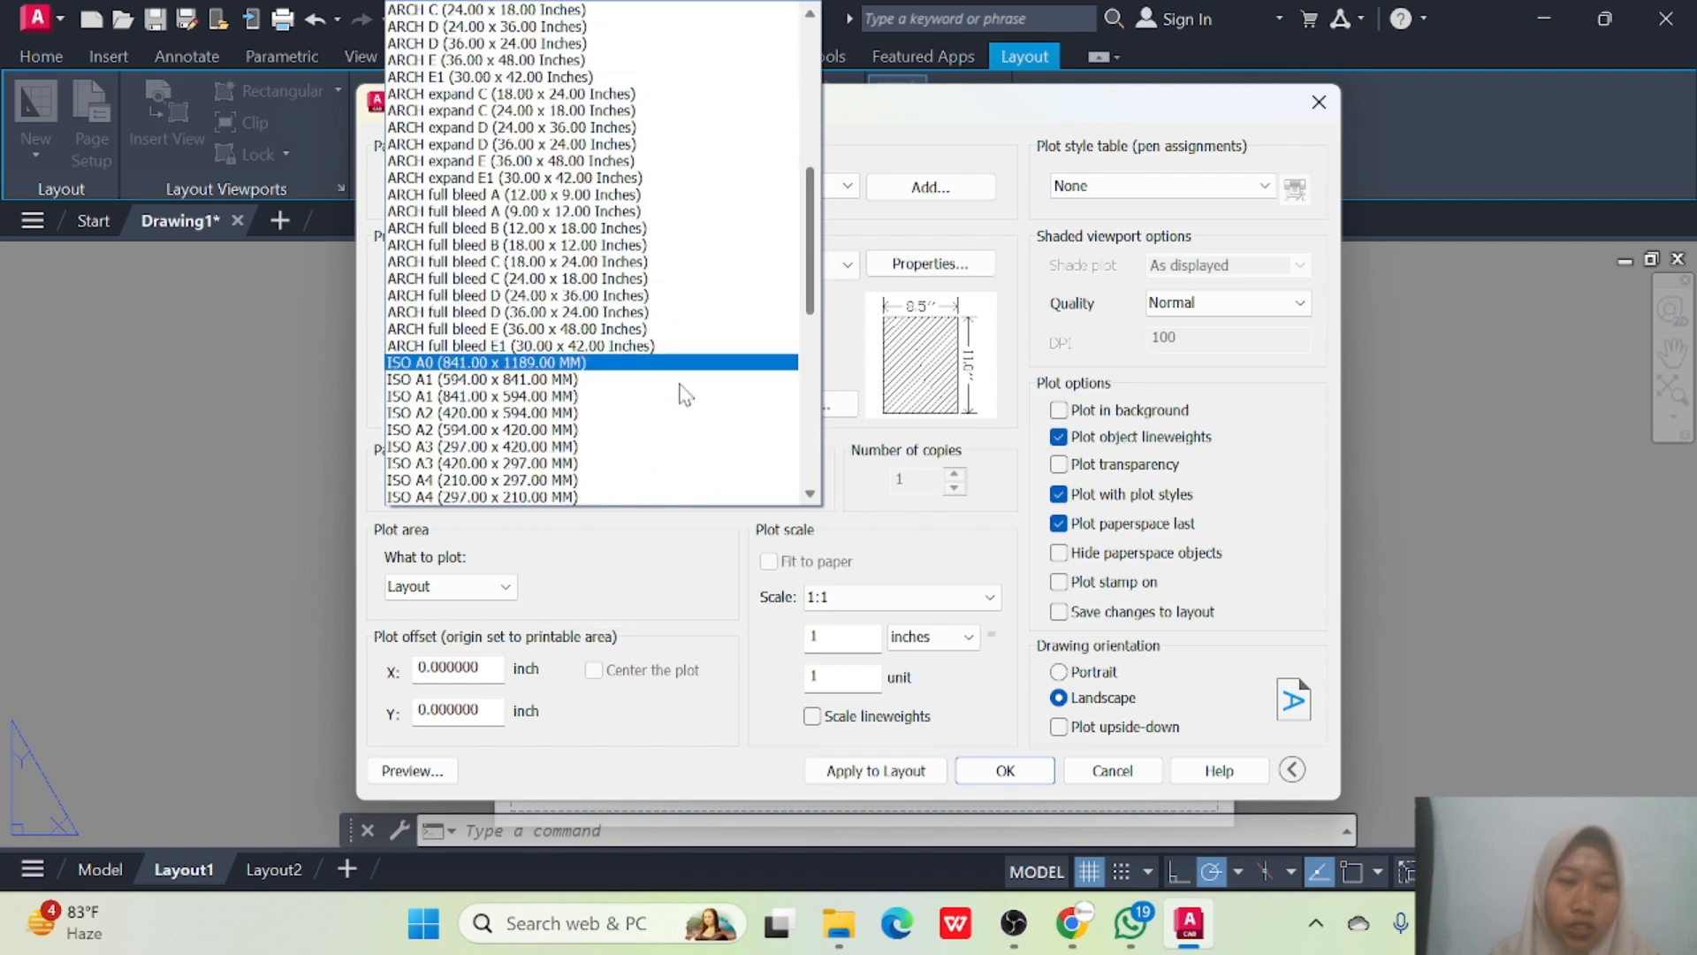
click(534, 497)
Set the plot area to Layout.
click(451, 586)
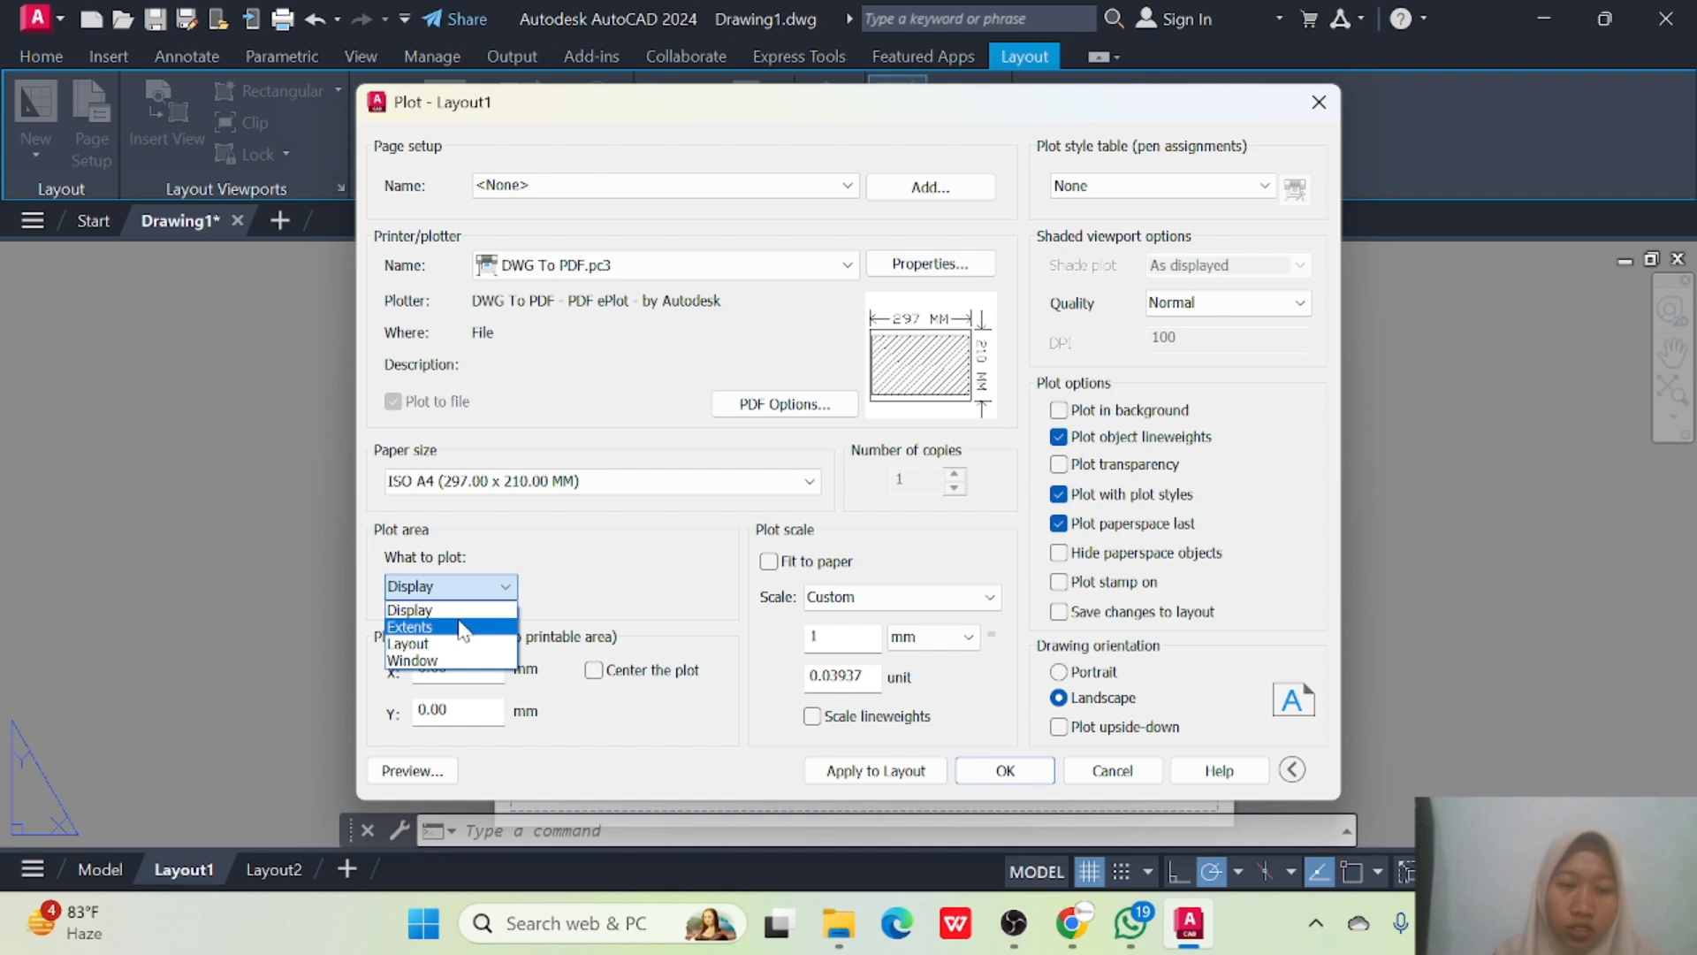
click(415, 627)
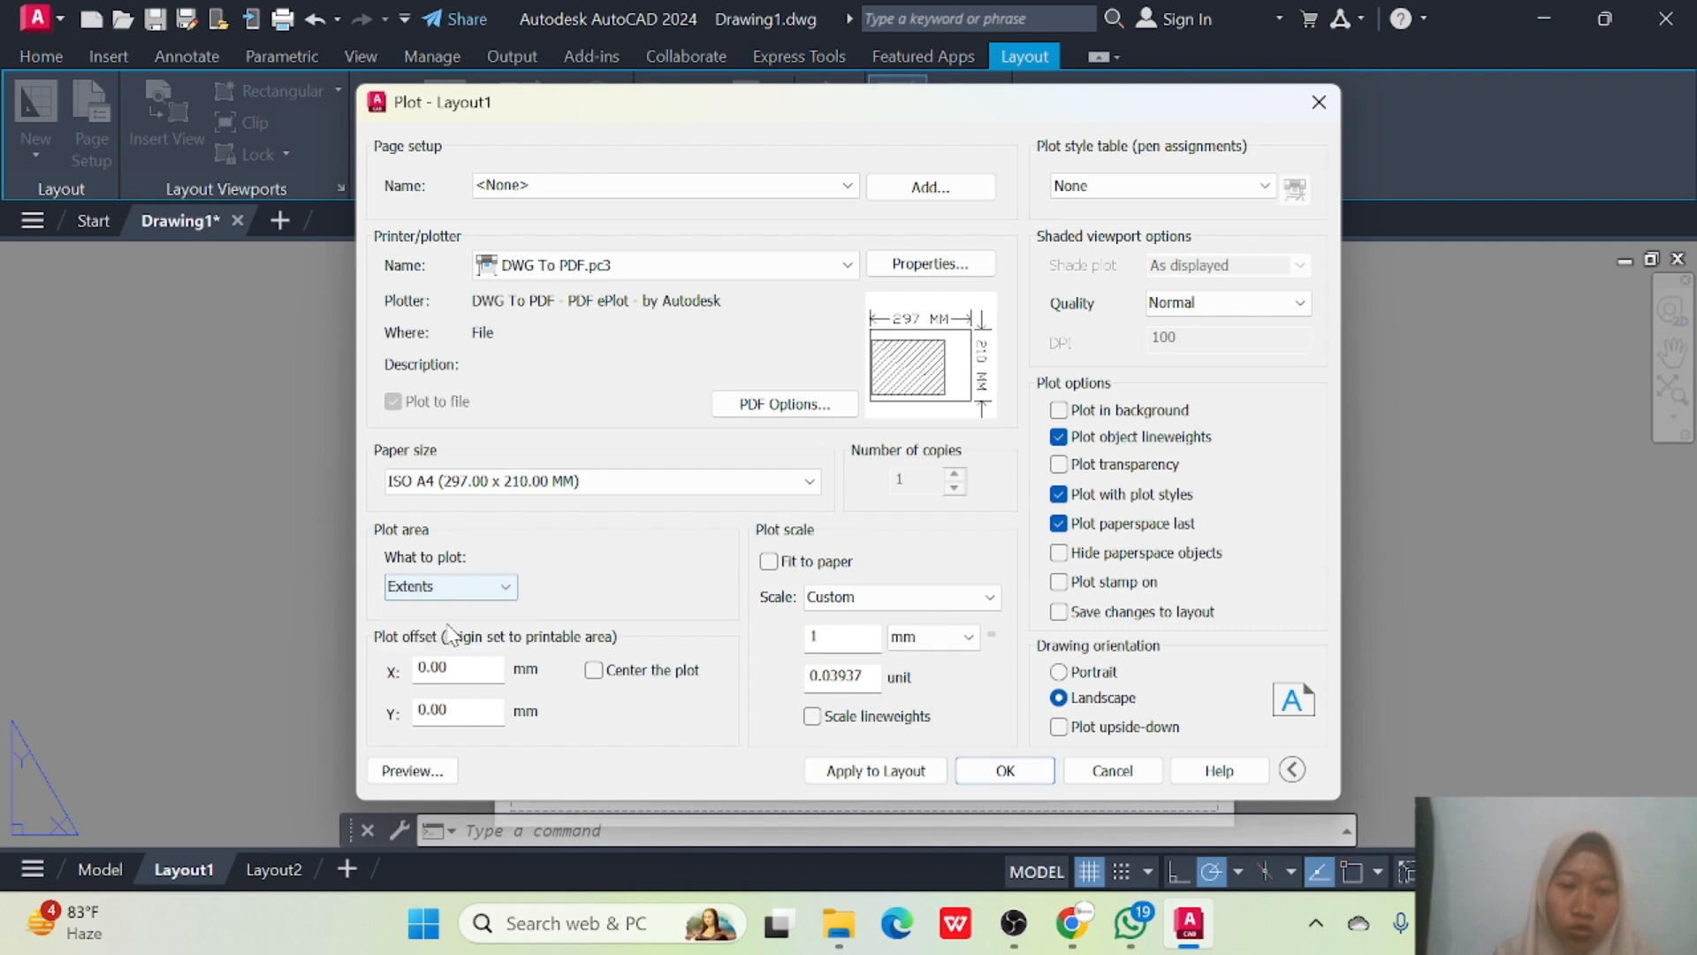
click(451, 587)
click(461, 648)
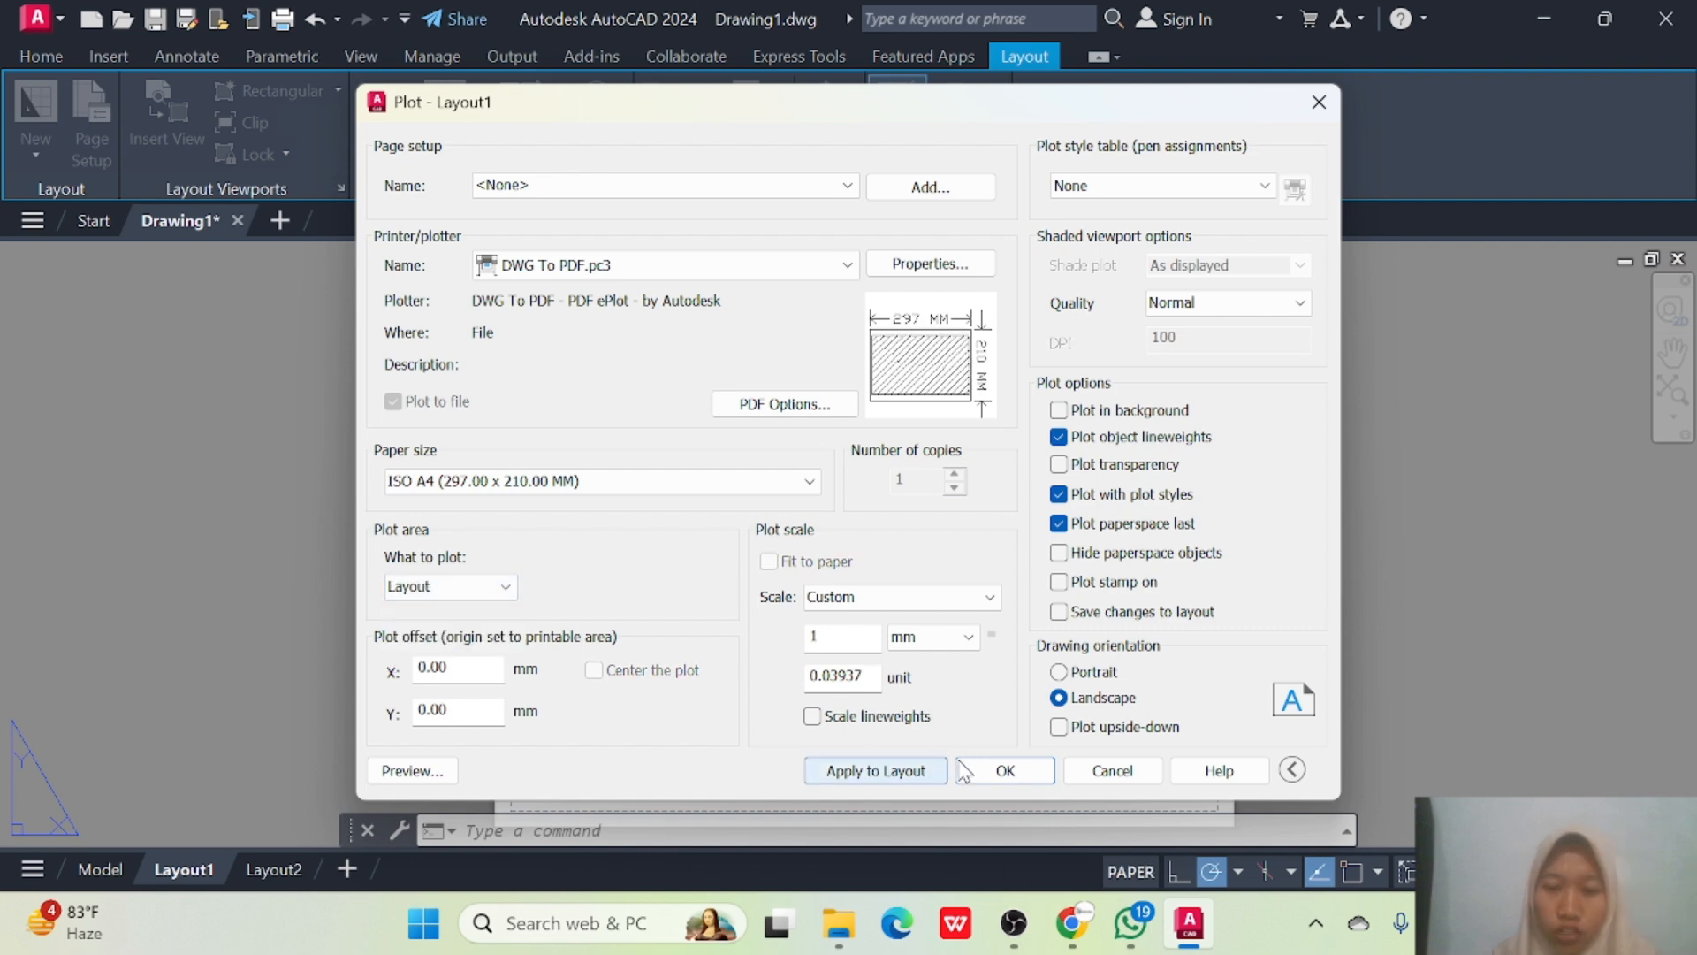
Plot the layout to PDF and save the drawing.
click(1004, 773)
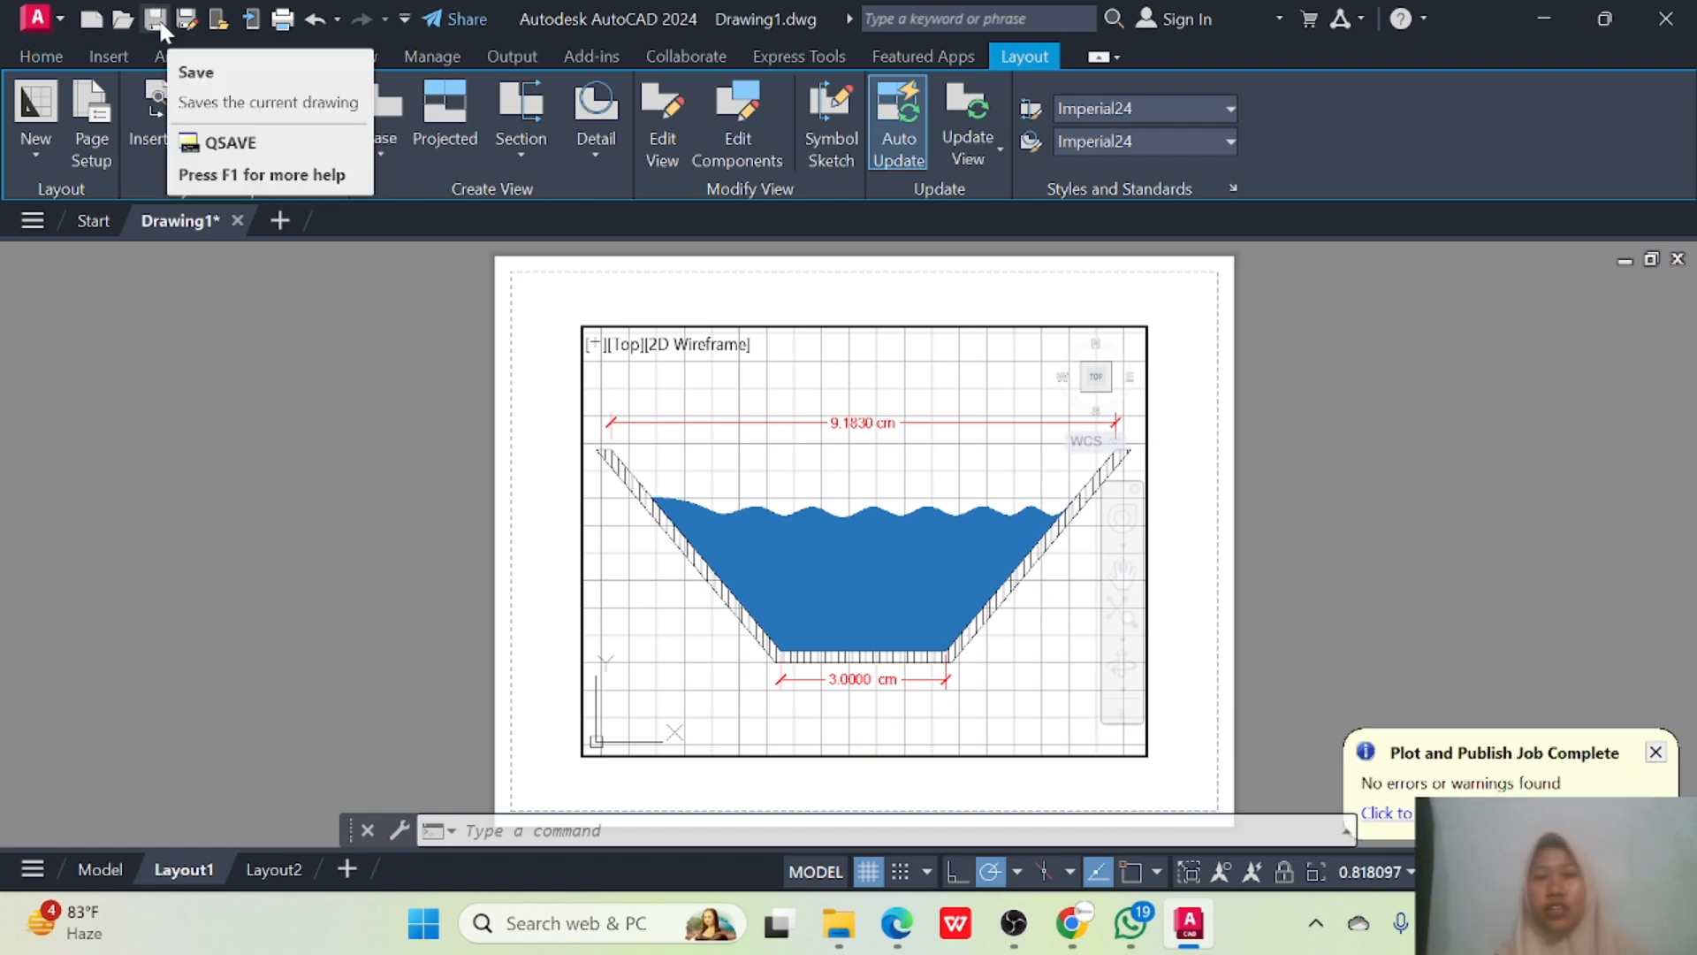
click(159, 24)
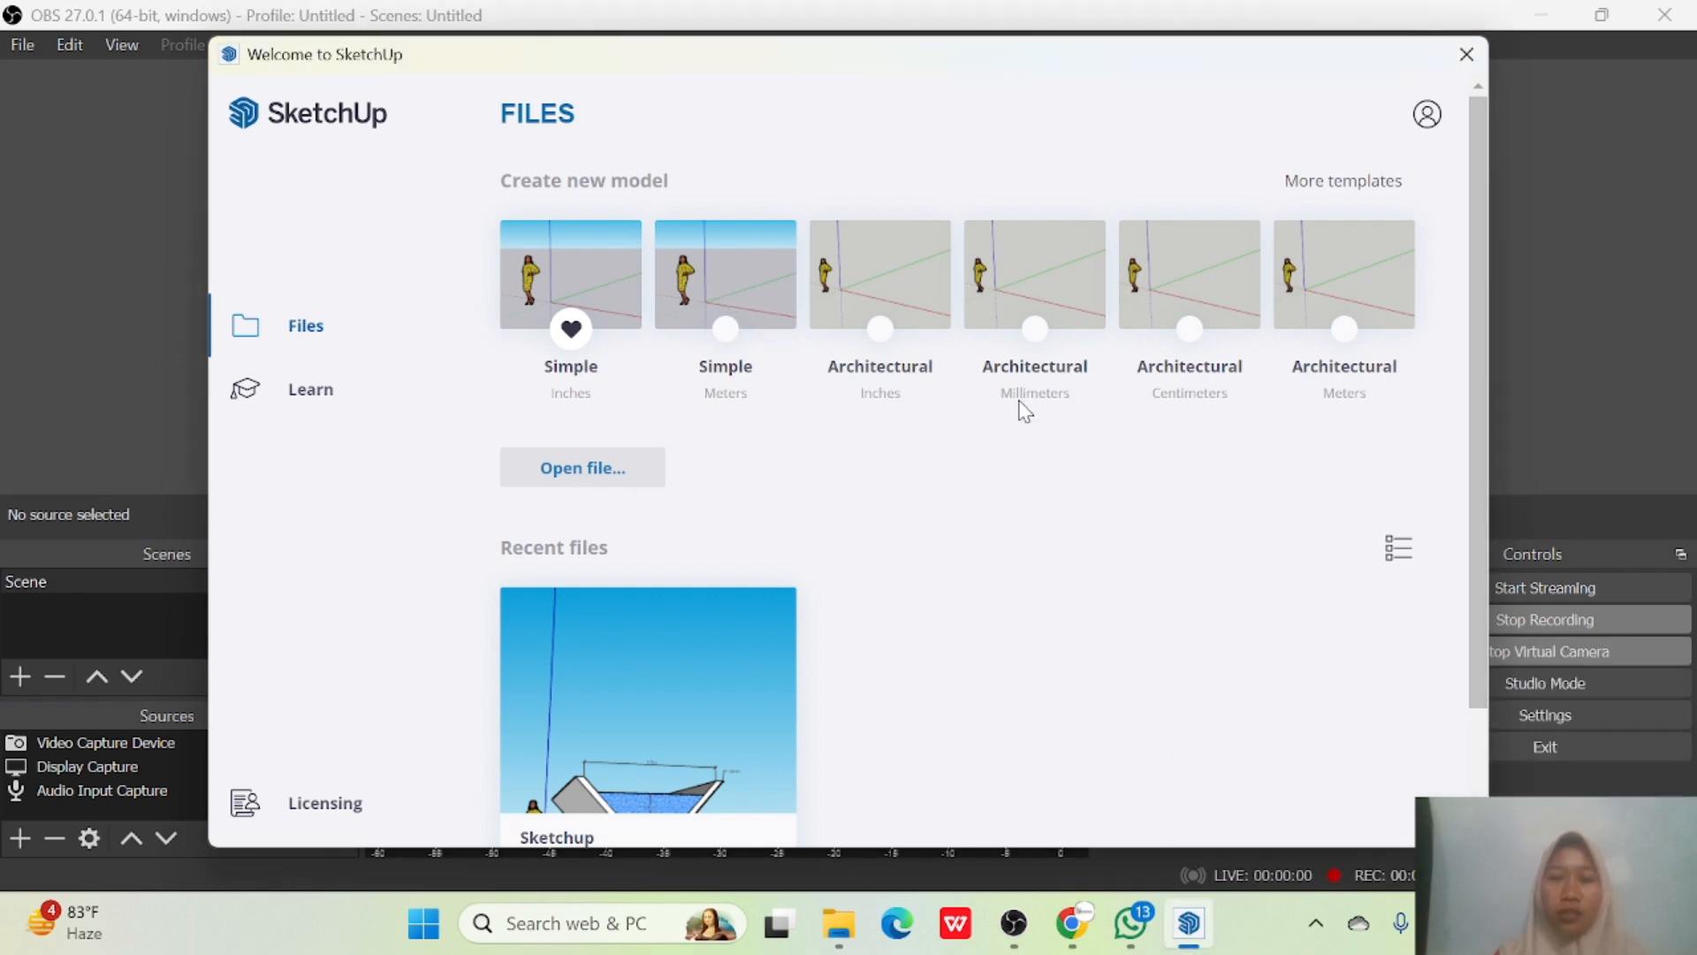
Switch to SketchUp and create a new model from the Simple template in Meters.
click(736, 284)
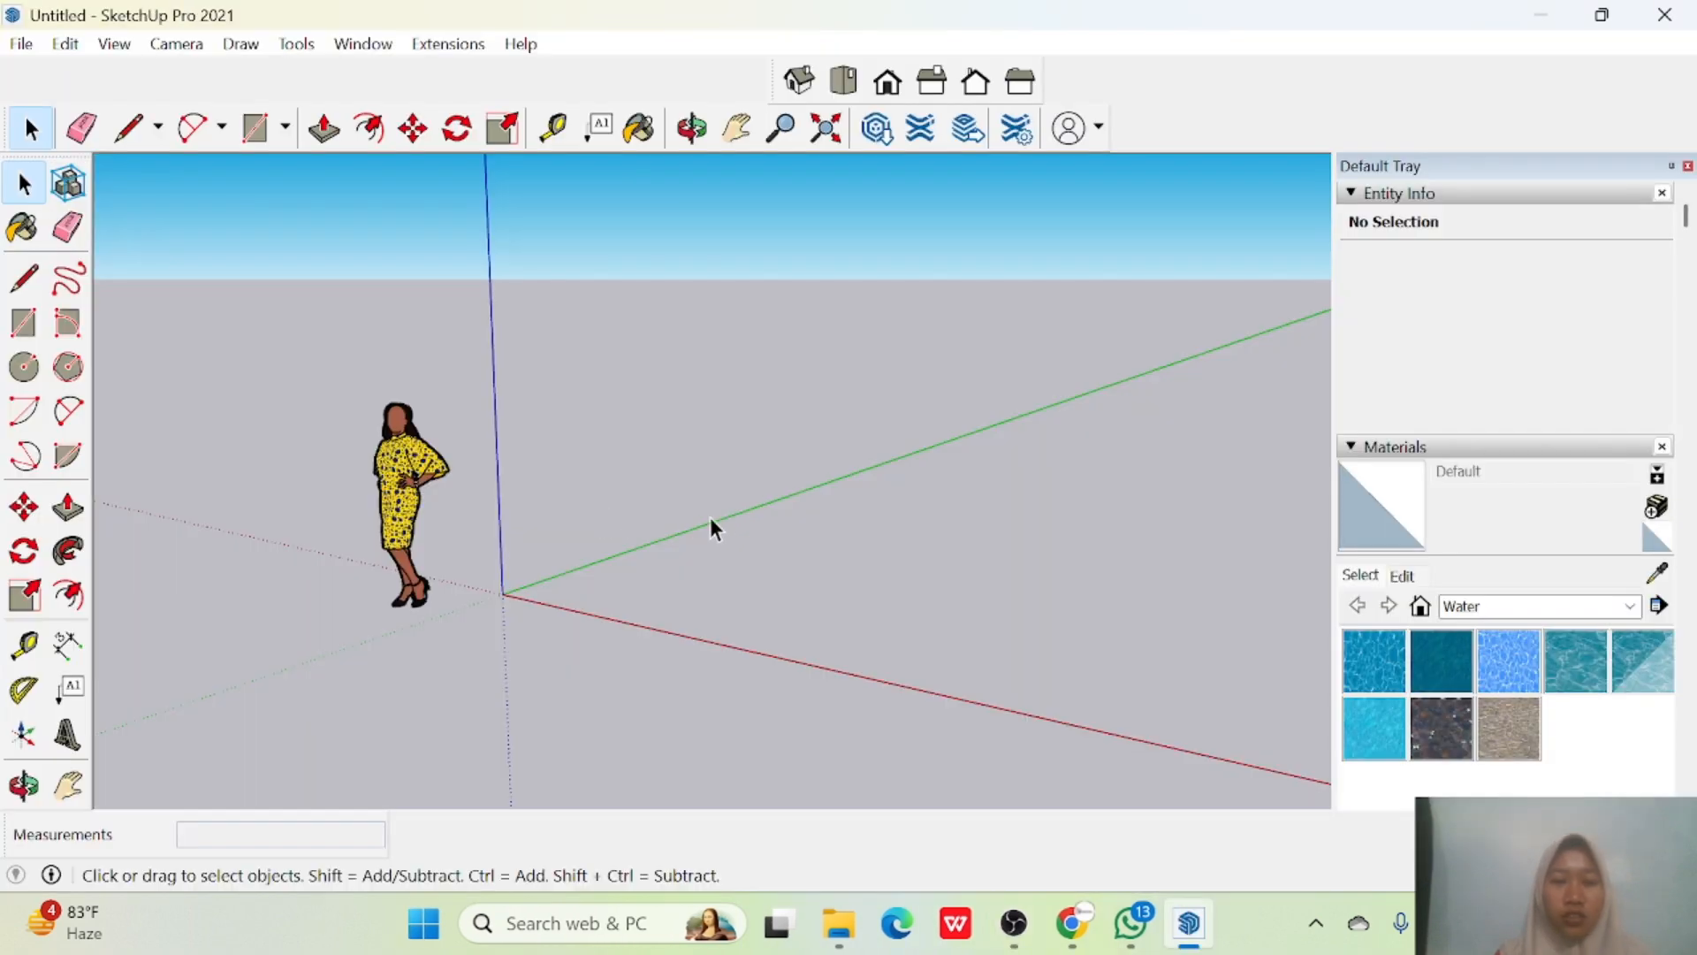
mouse_move(774, 517)
mouse_down()
mouse_move(677, 486)
mouse_move(762, 514)
mouse_up()
key(o)
drag(576, 538, 959, 265)
key(space)
middle_drag(589, 359, 405, 645)
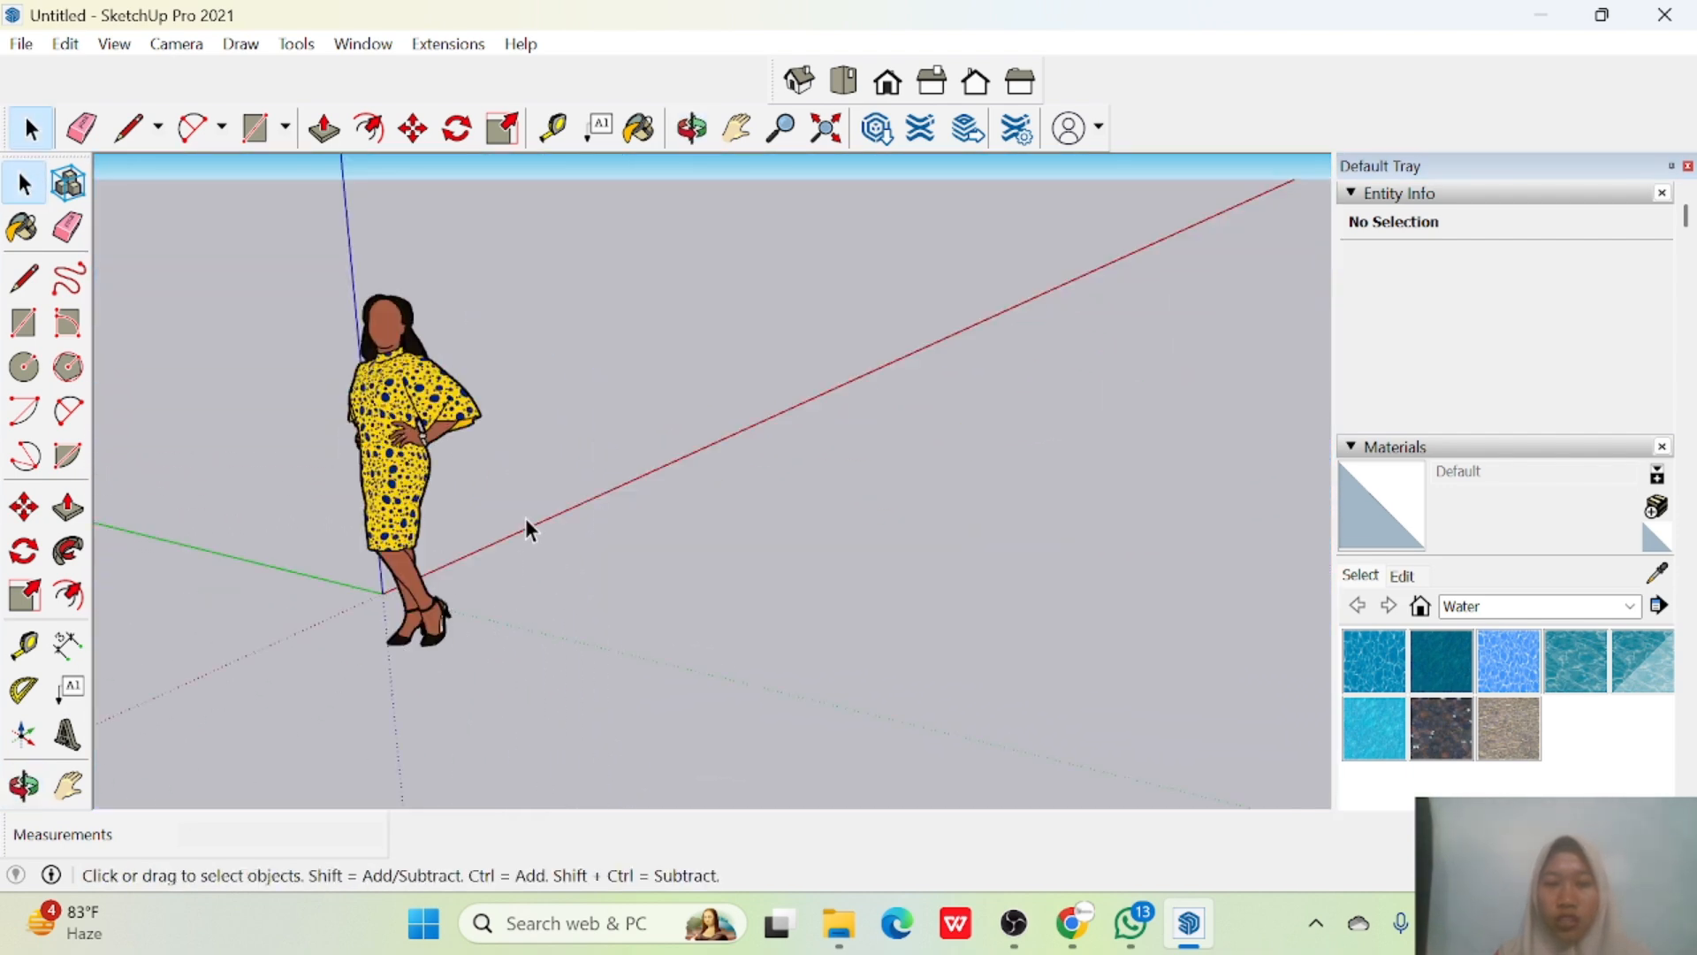
middle_drag(525, 520, 376, 156)
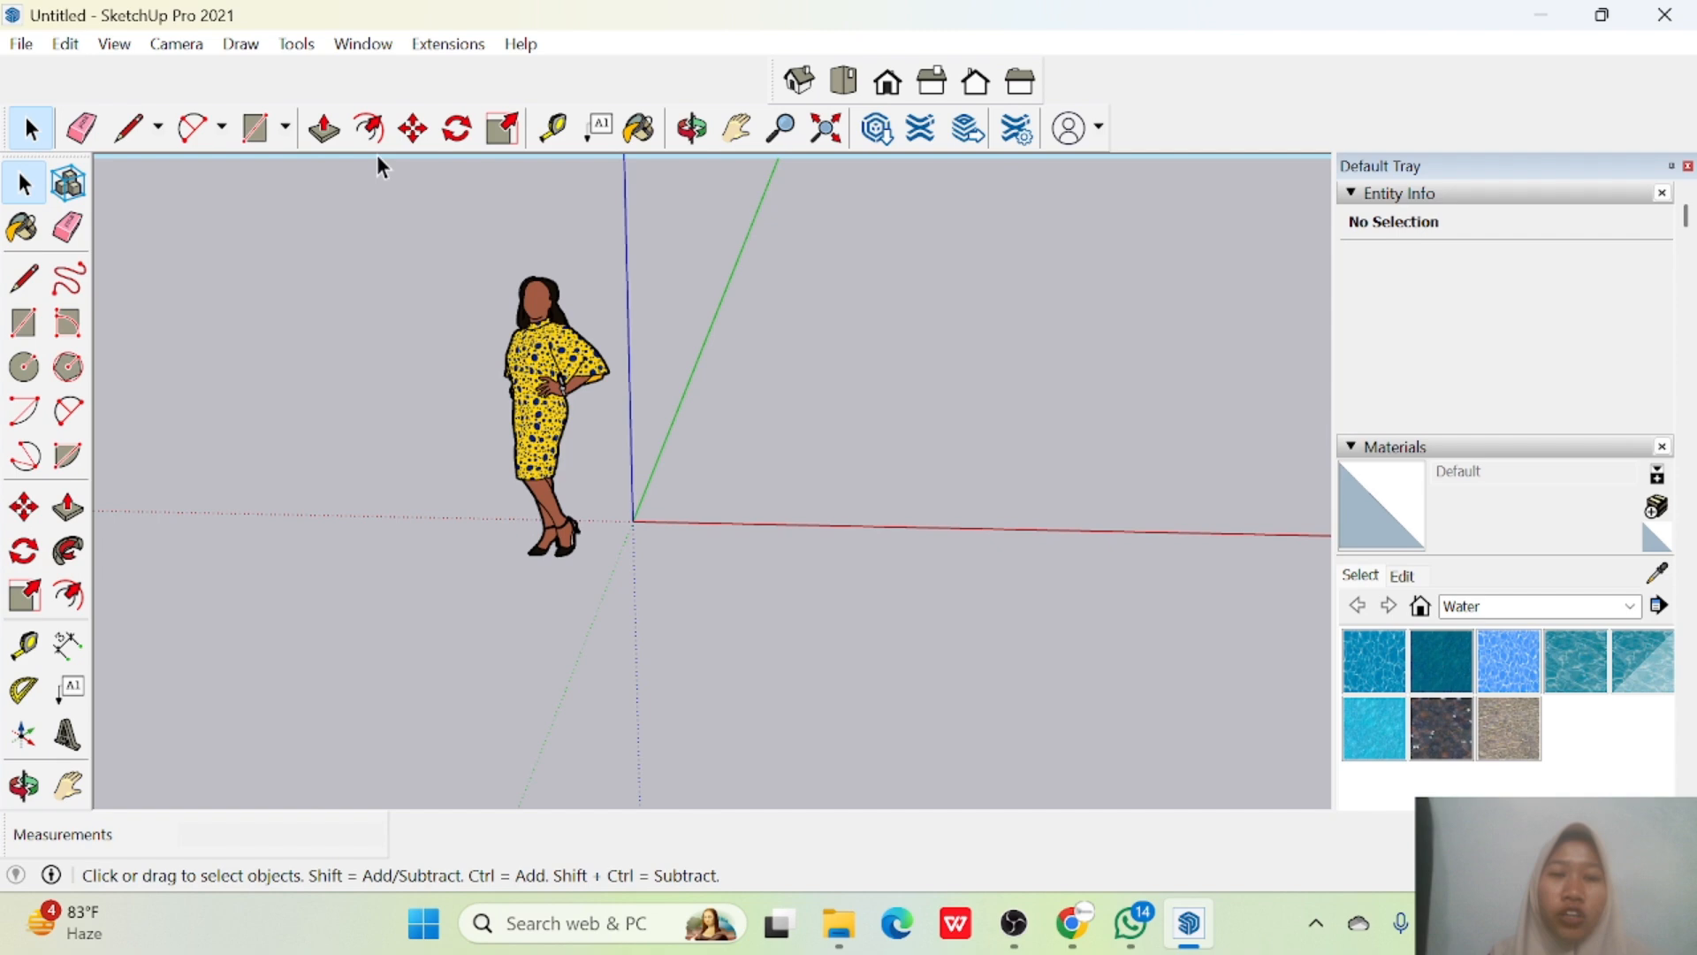
Display the Trimble Connect toolbar in the workspace.
click(118, 45)
click(141, 75)
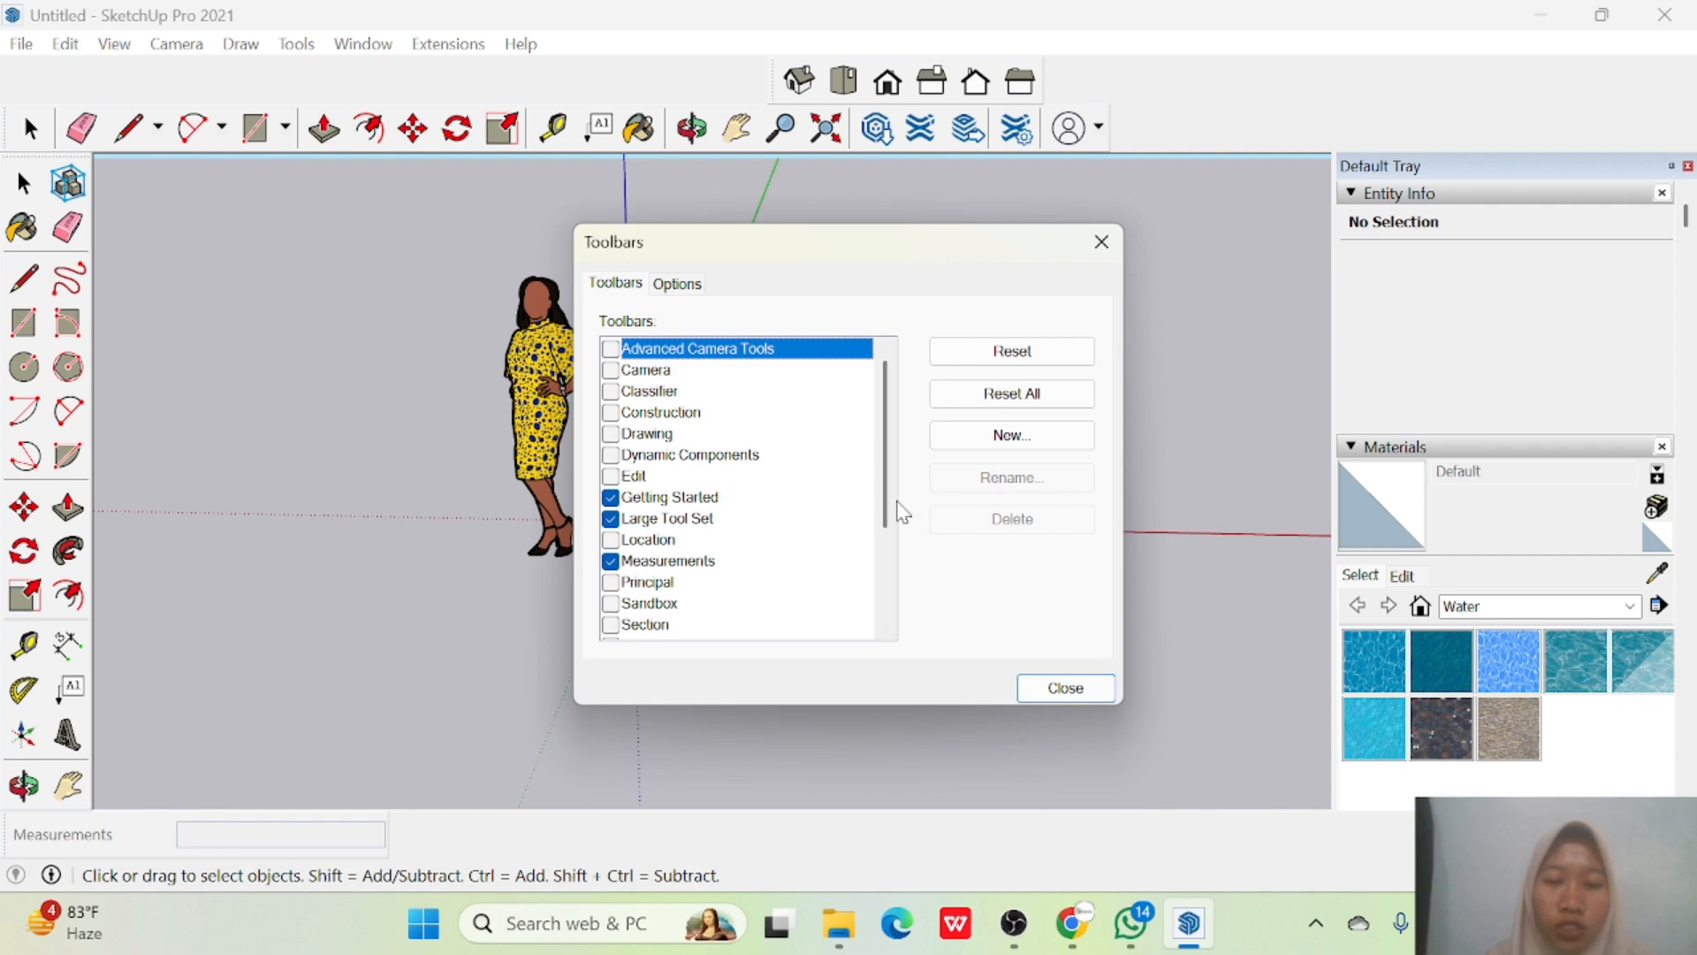
scroll(884, 499, down, 3)
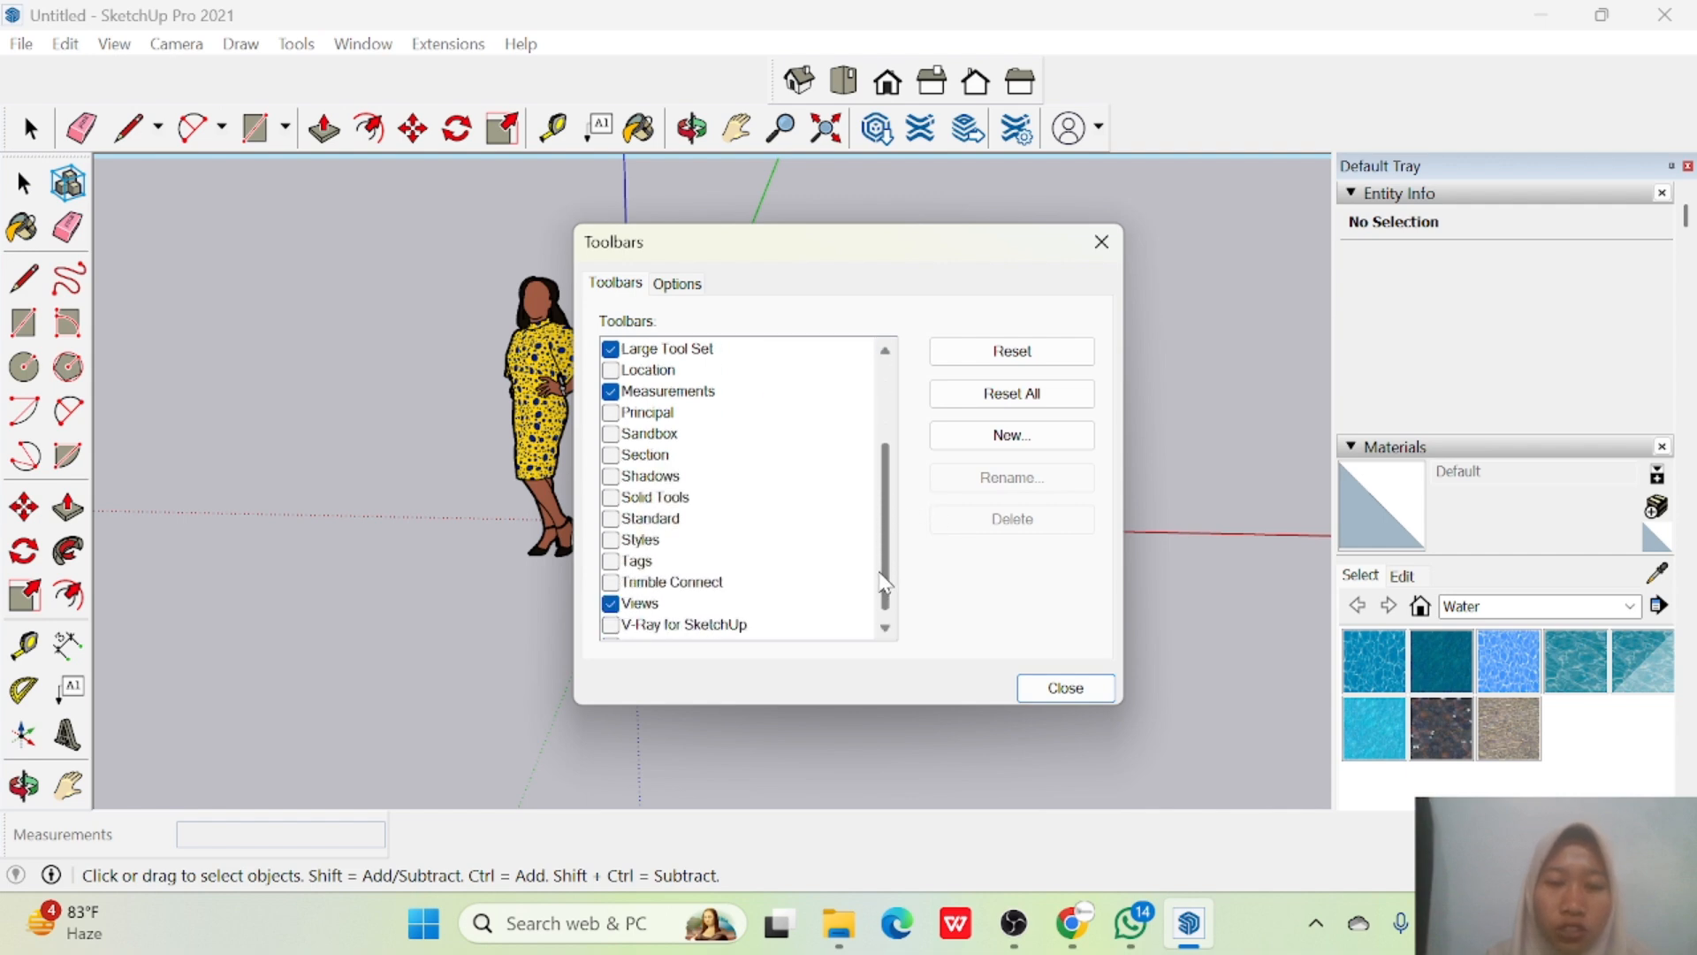
click(611, 560)
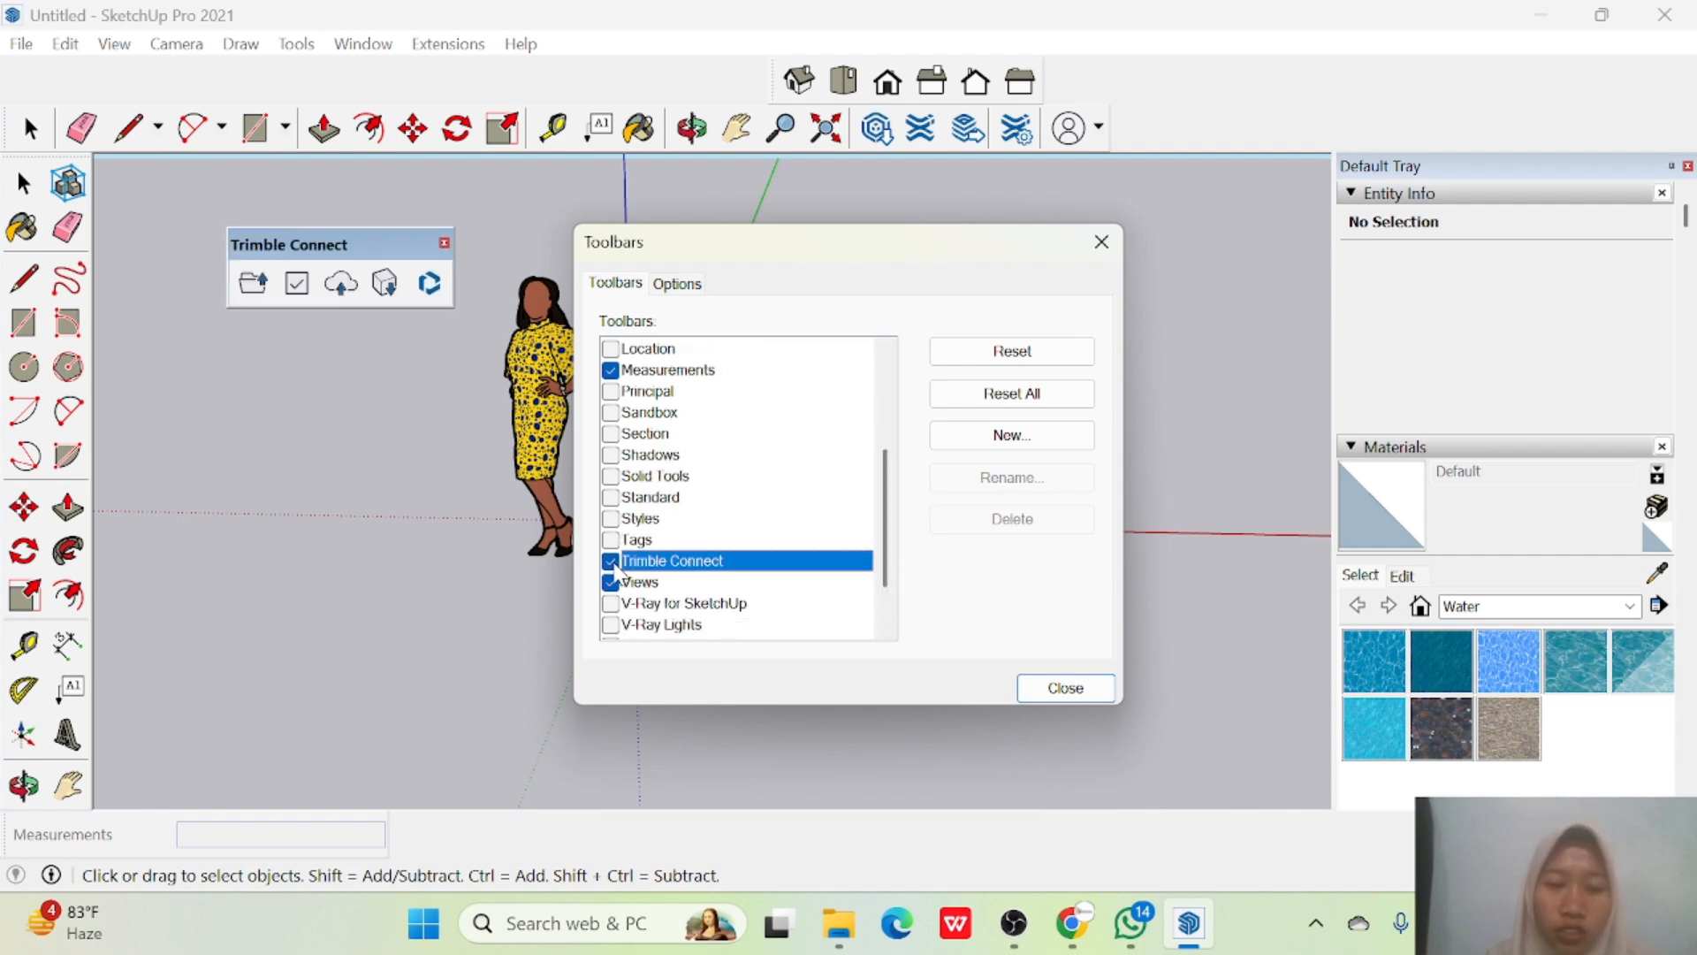
click(1070, 689)
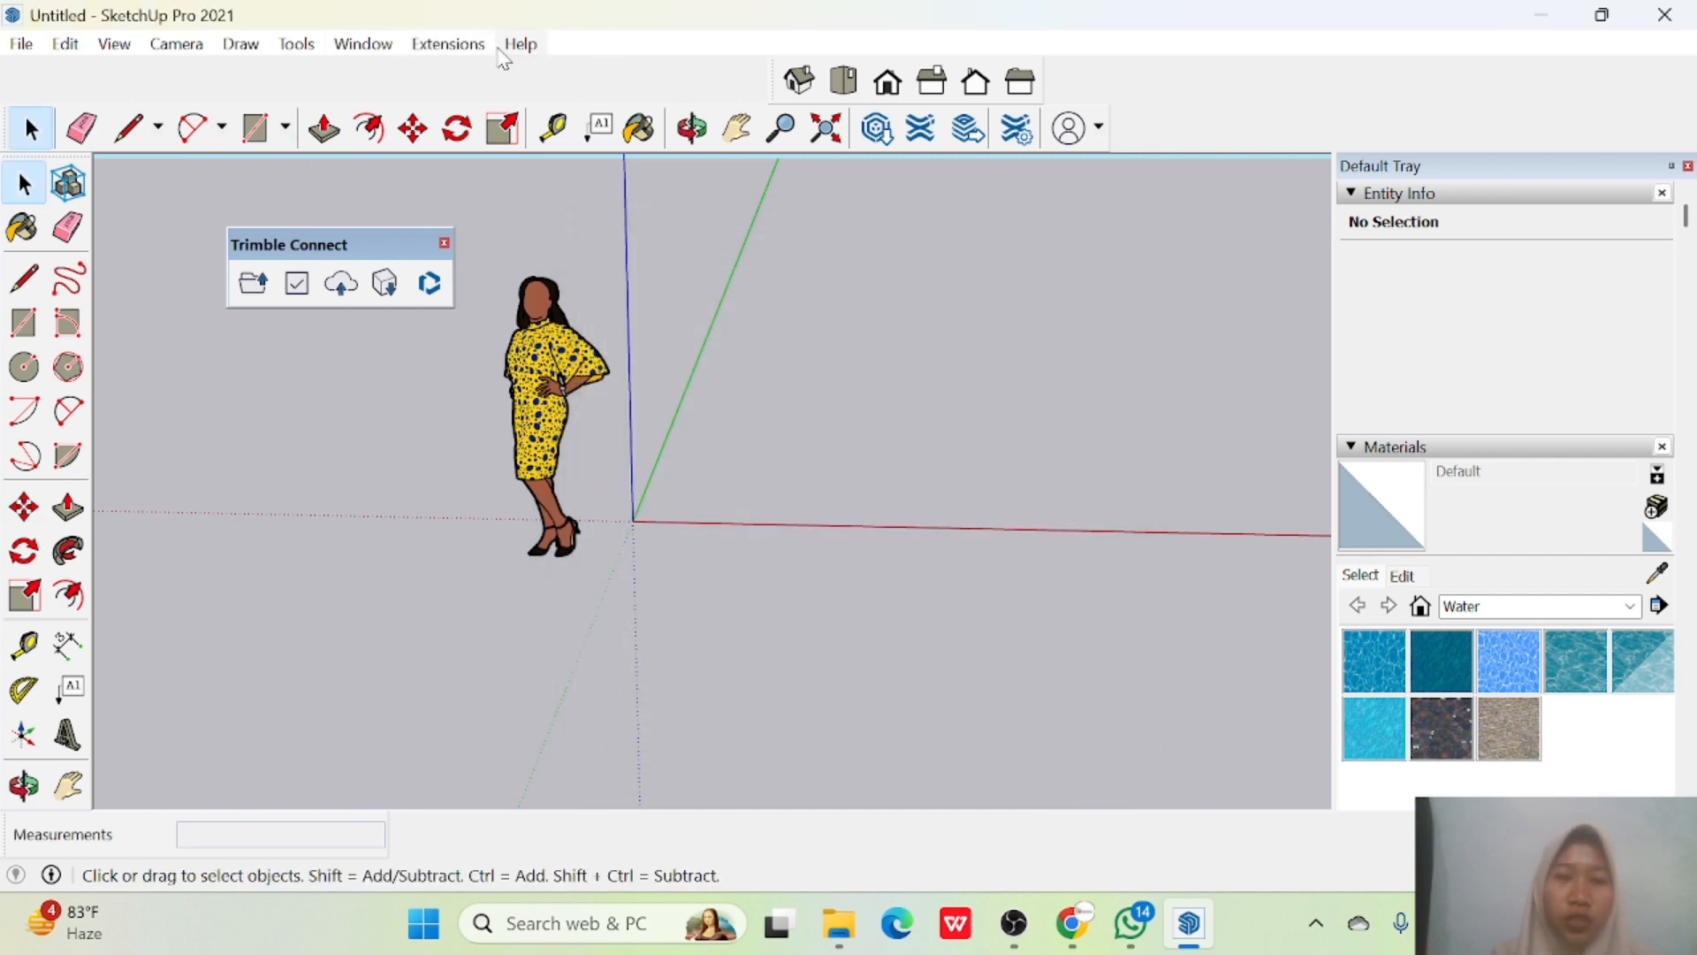
Set the measurement unit format to Decimal in the model's information settings and close them.
click(358, 46)
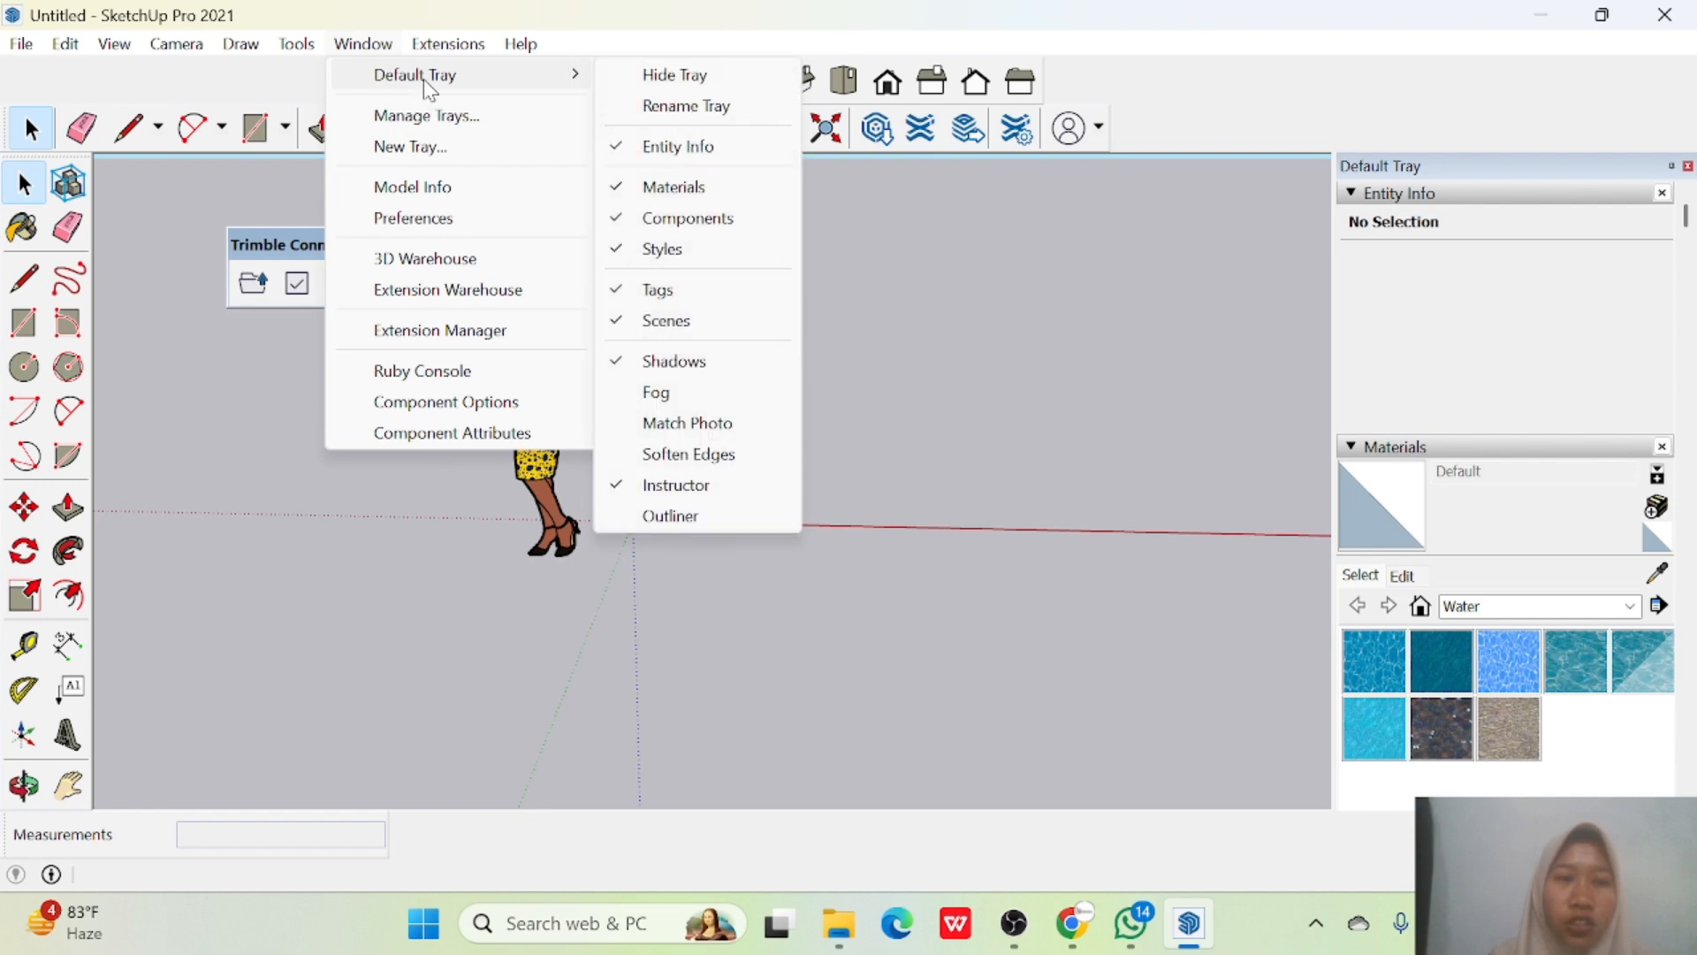
click(437, 191)
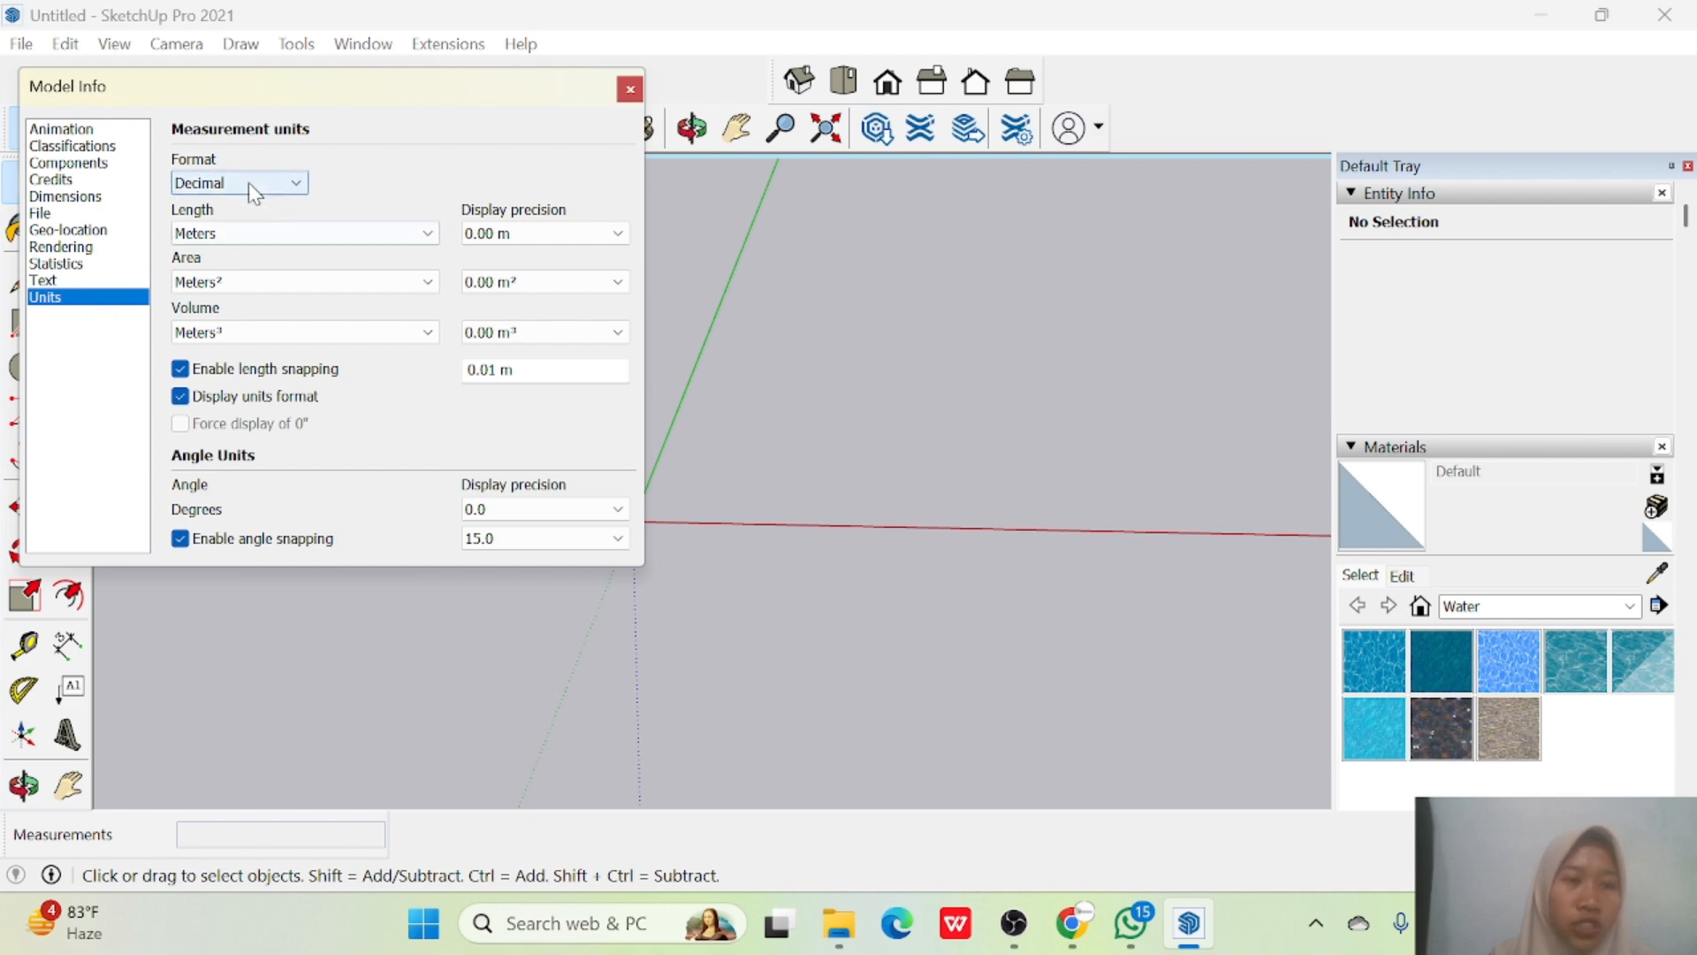
click(269, 182)
click(270, 213)
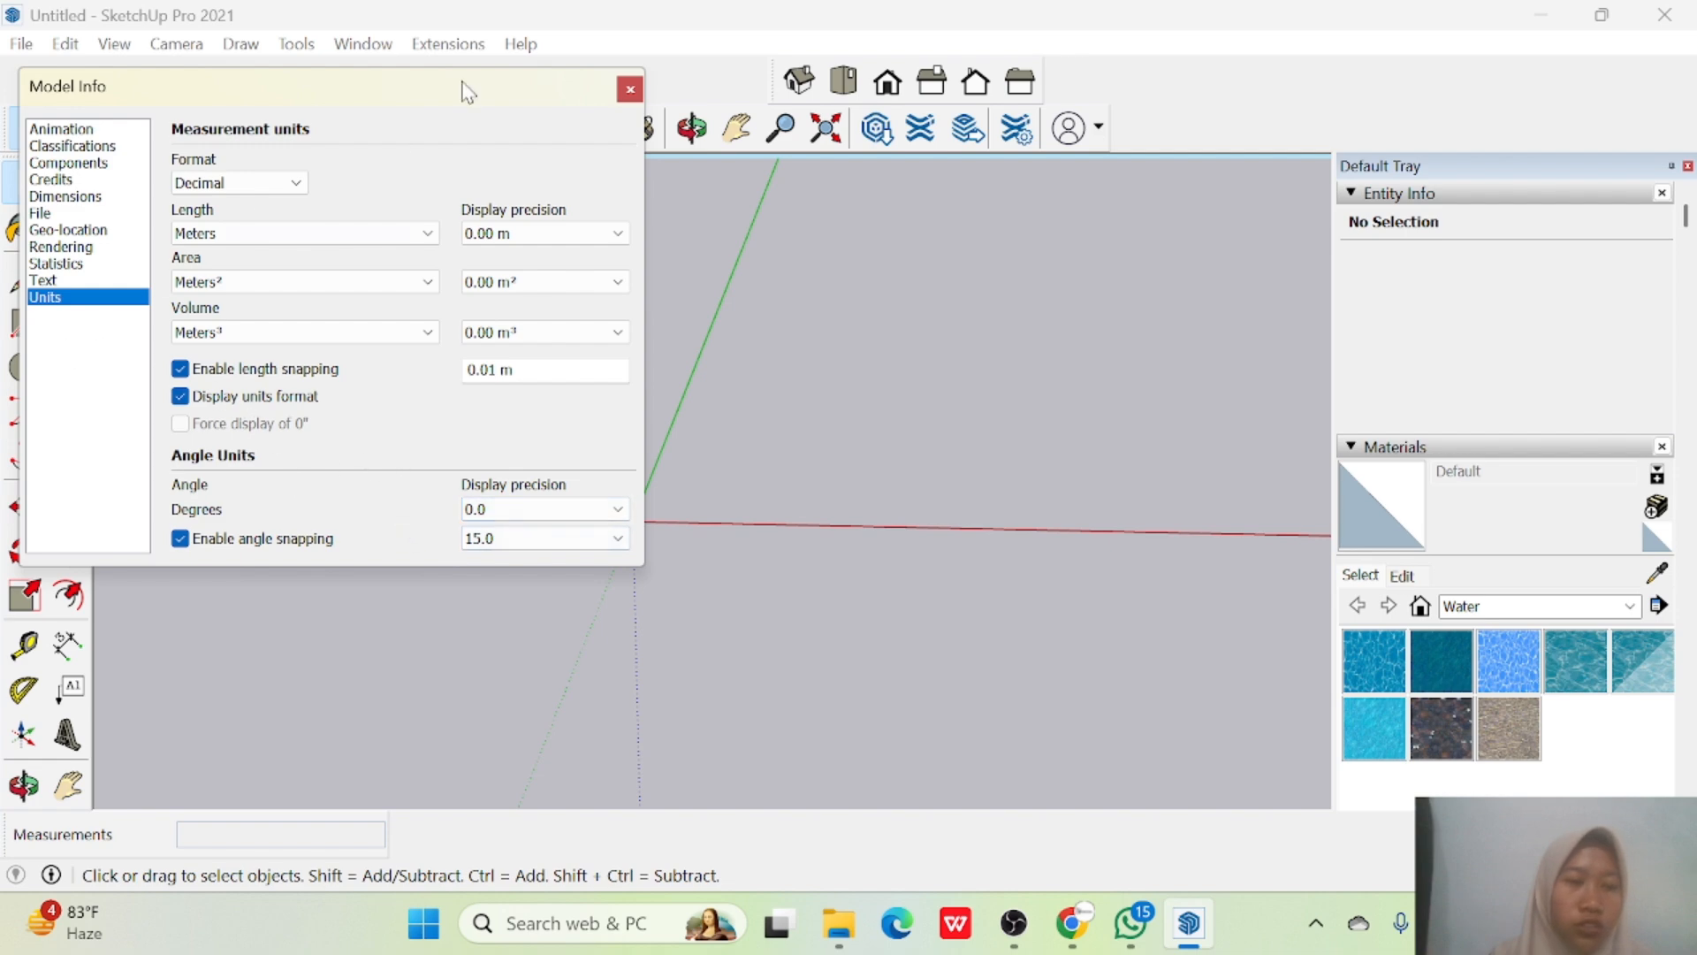
click(630, 89)
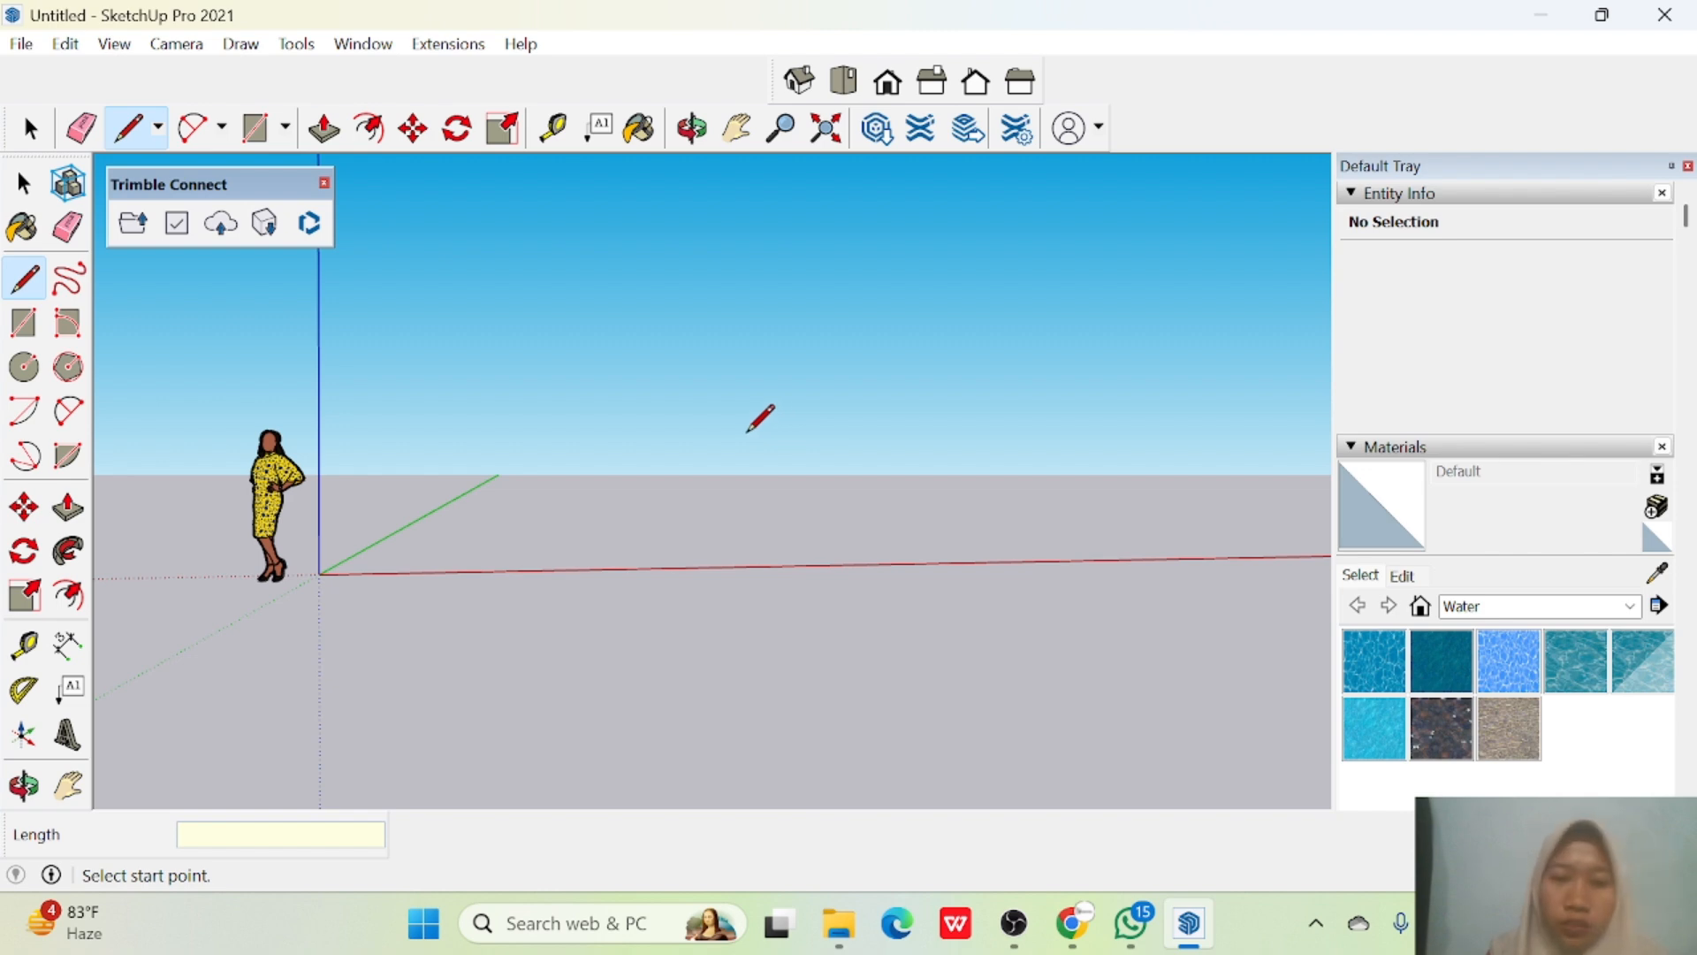
Draw the channel's horizontal bottom edge and mark its midpoint with a 1.5 m line back from its end.
click(748, 432)
click(967, 435)
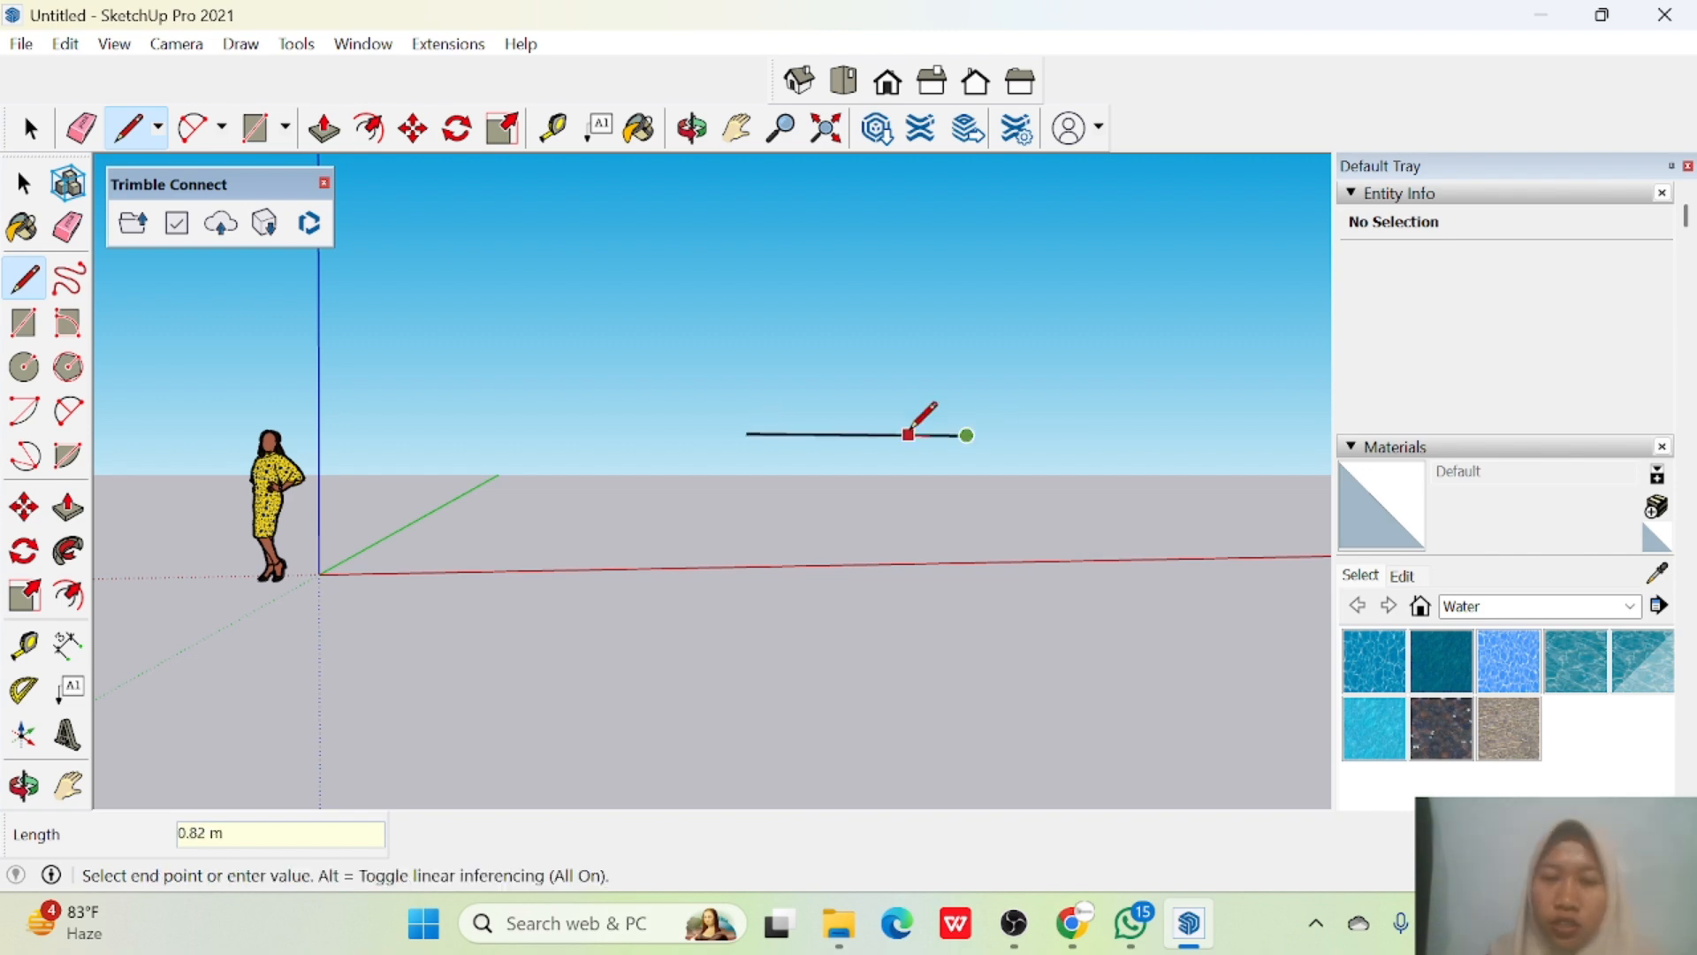
key(Escape)
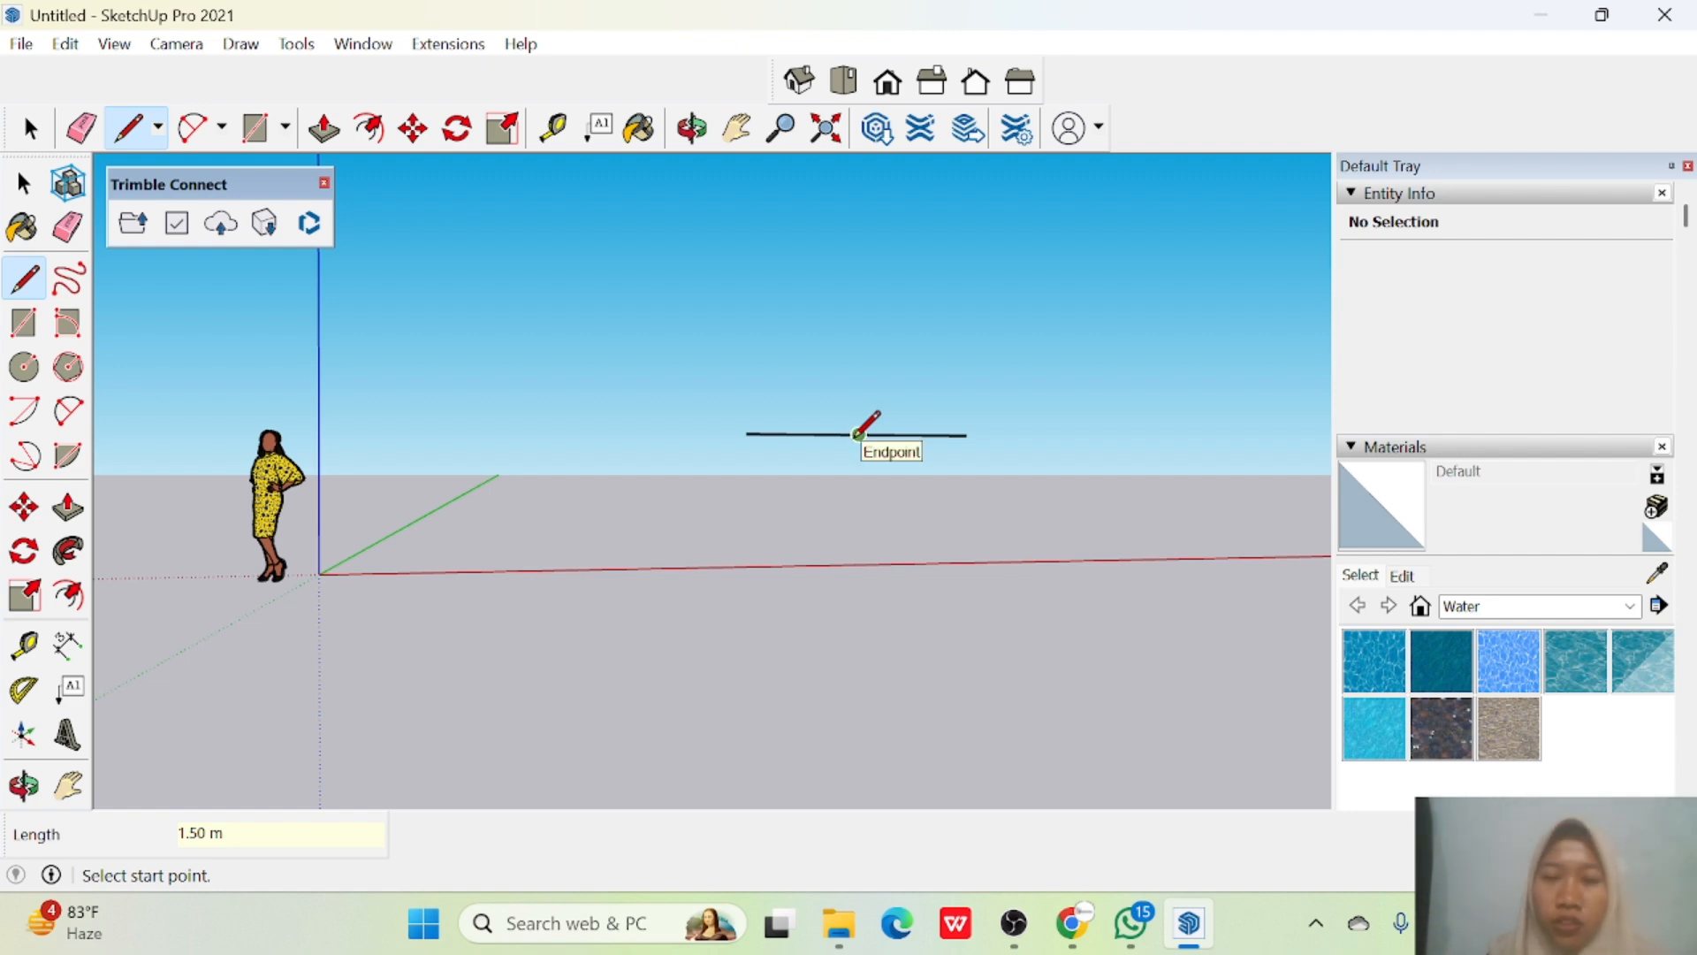
Draw a 3.8 m vertical centre line up from the bottom edge's midpoint and a horizontal top edge centred on its upper end.
click(858, 433)
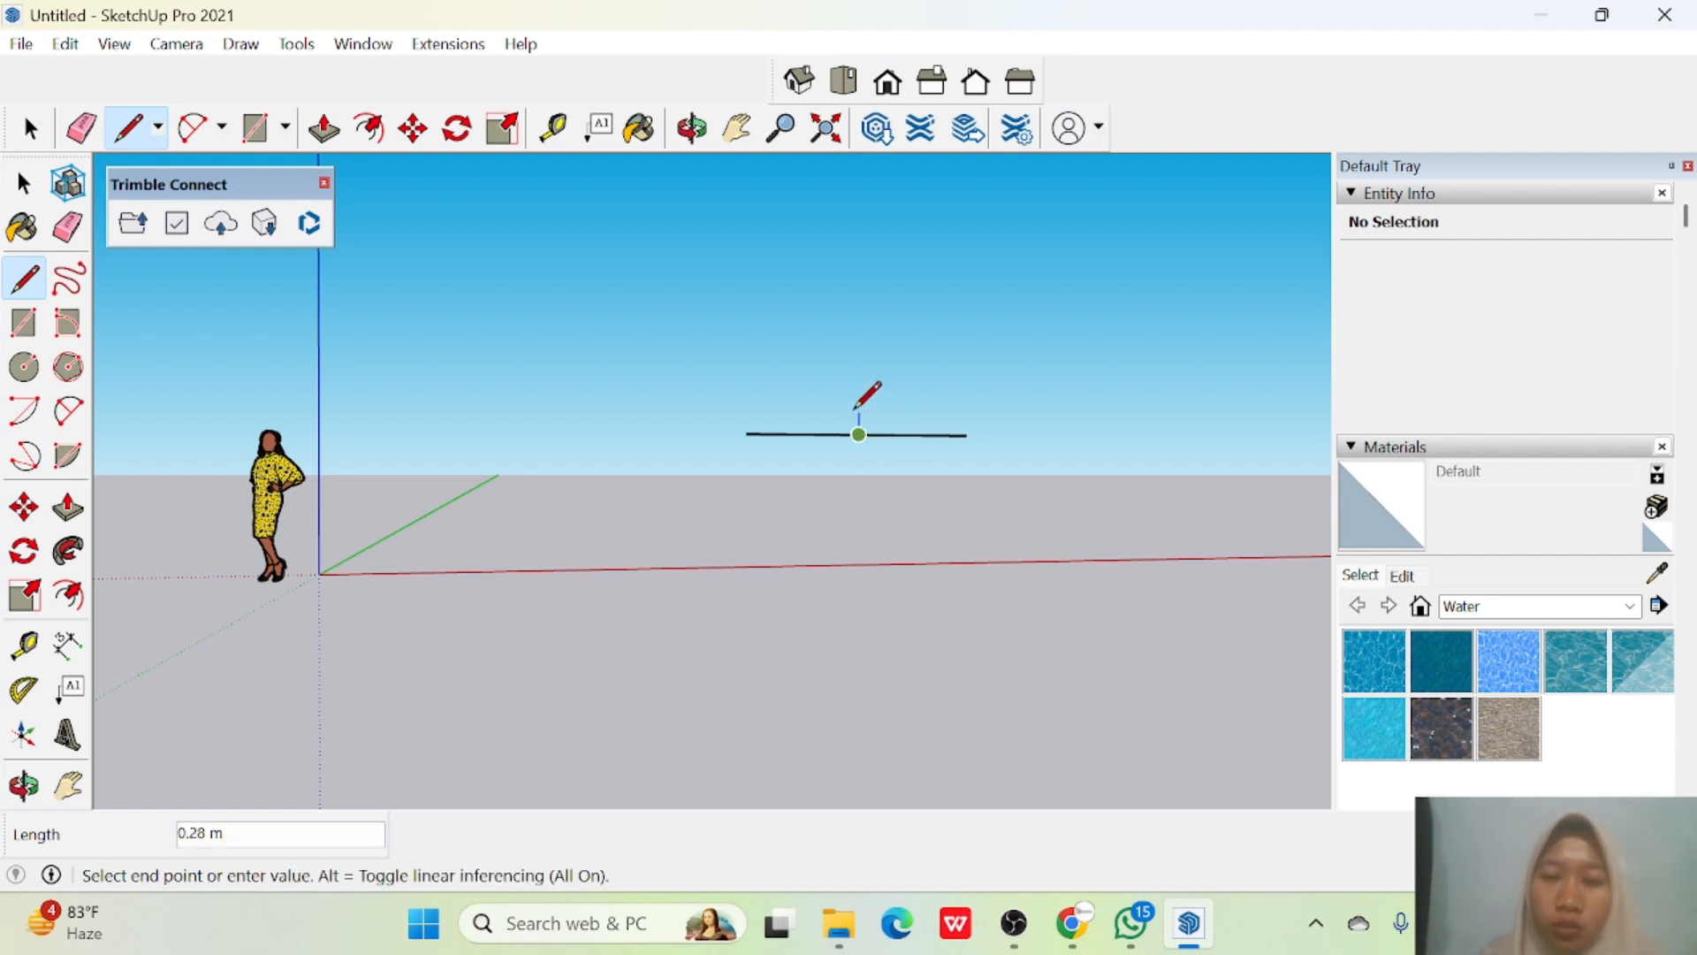
text(3)
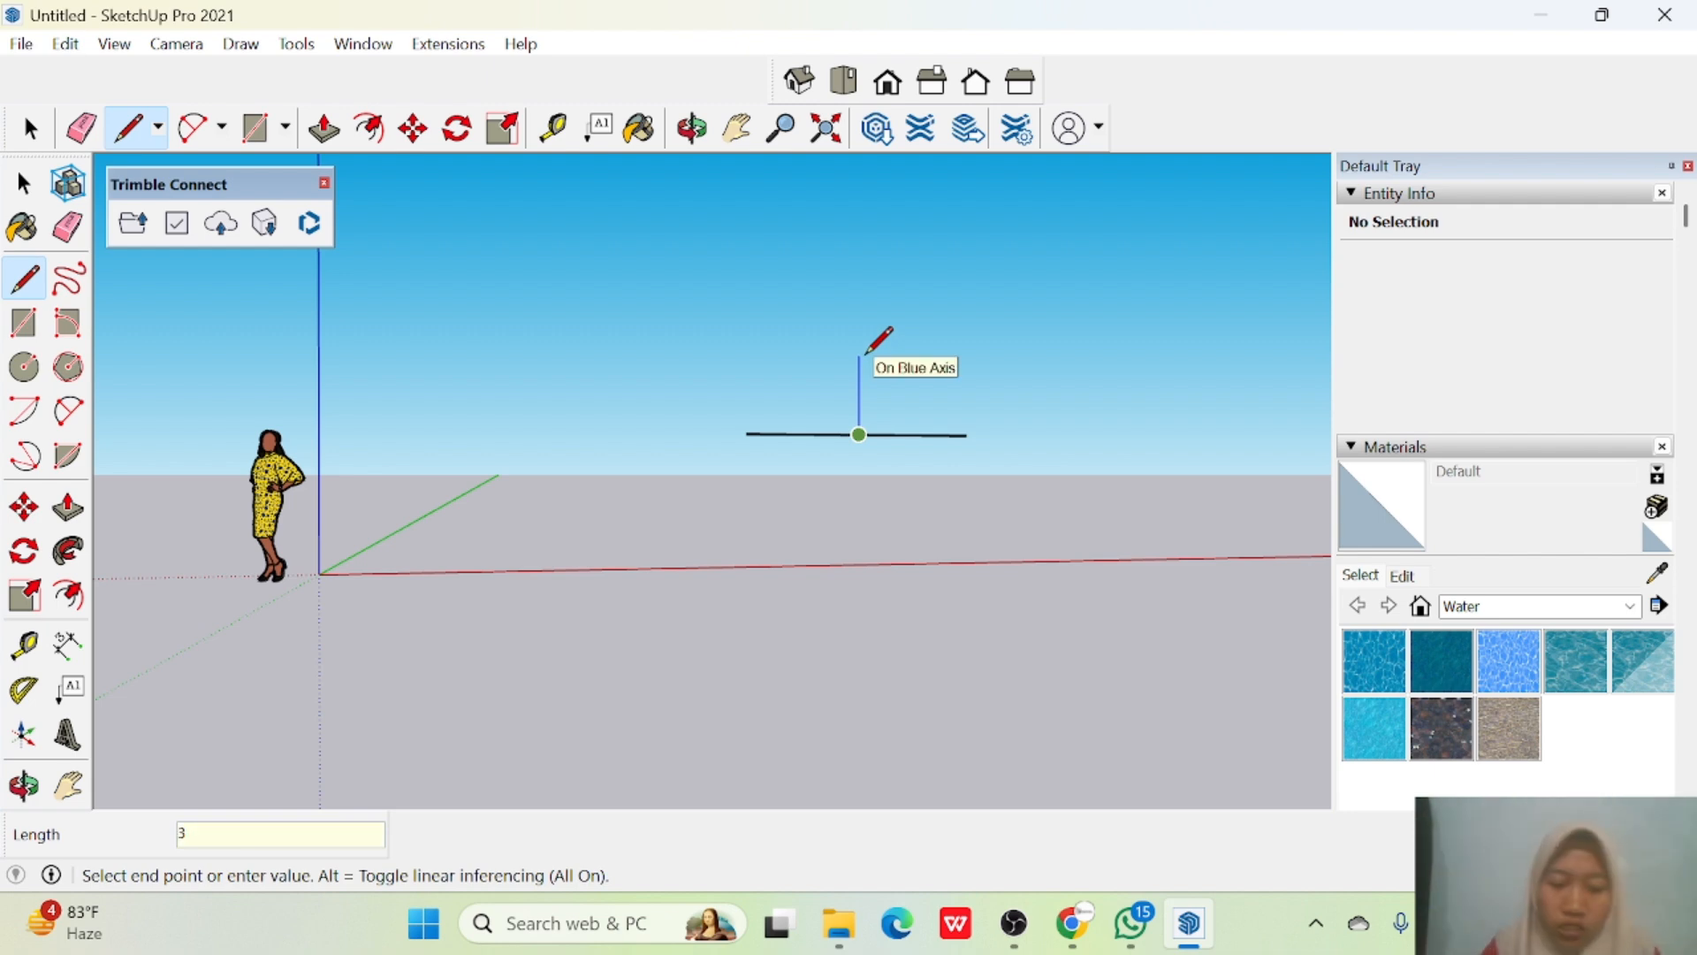
text(.8)
key(Return)
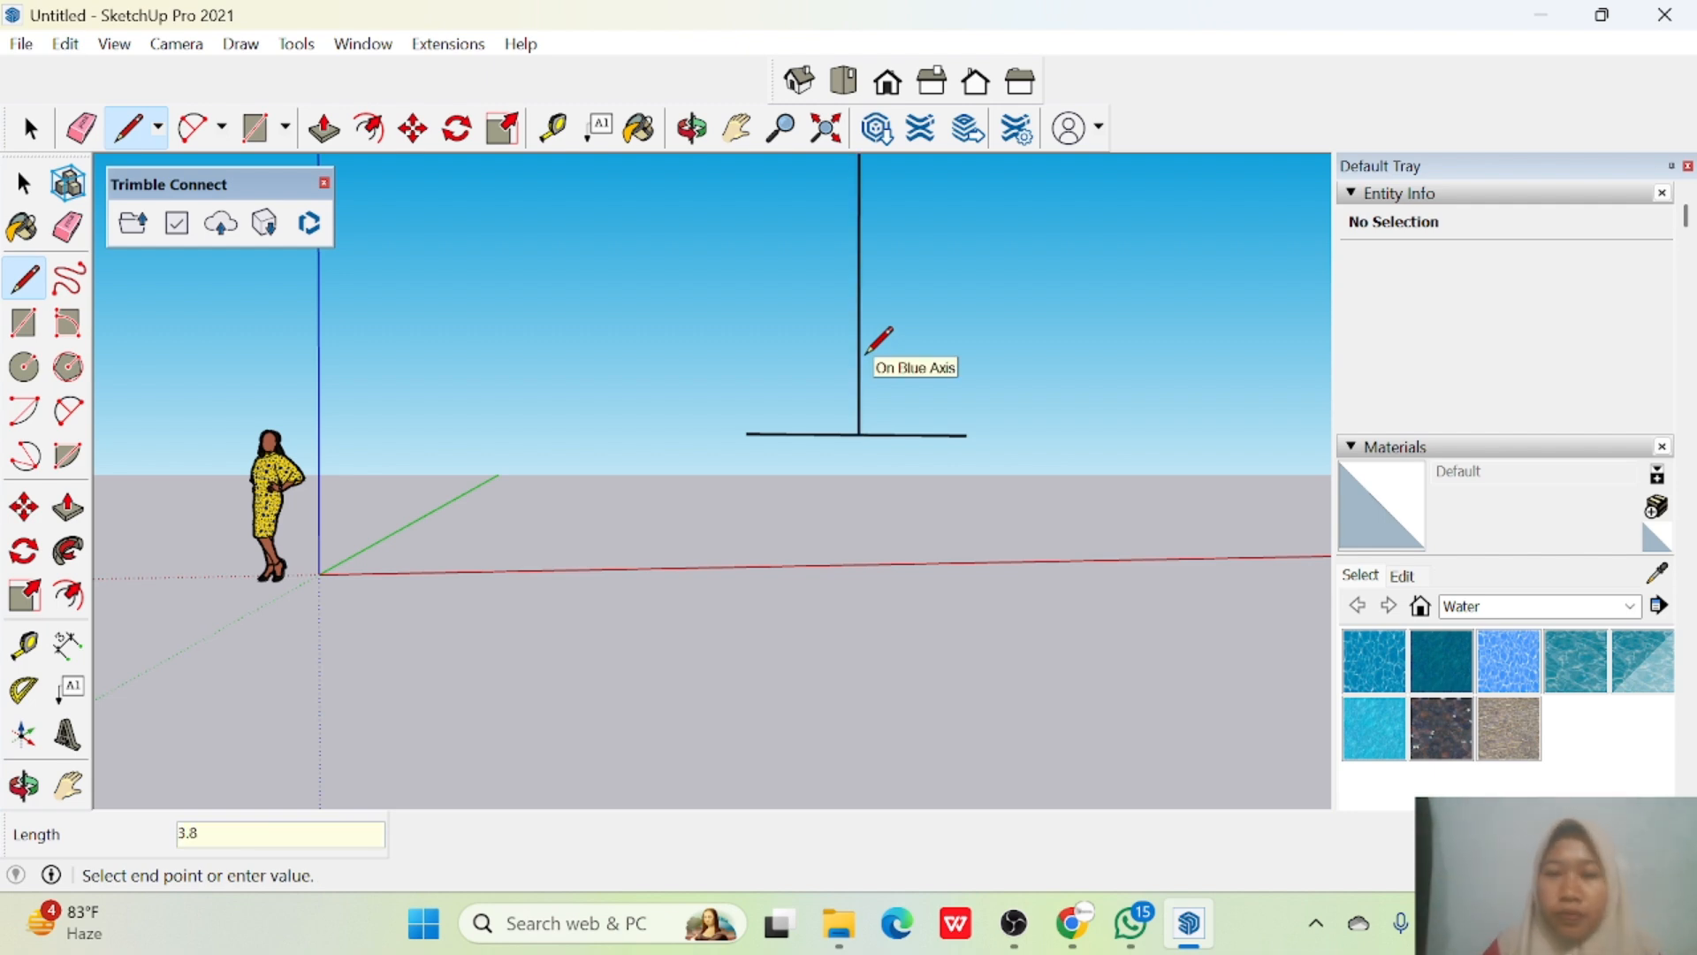
scroll(879, 340, down, 2)
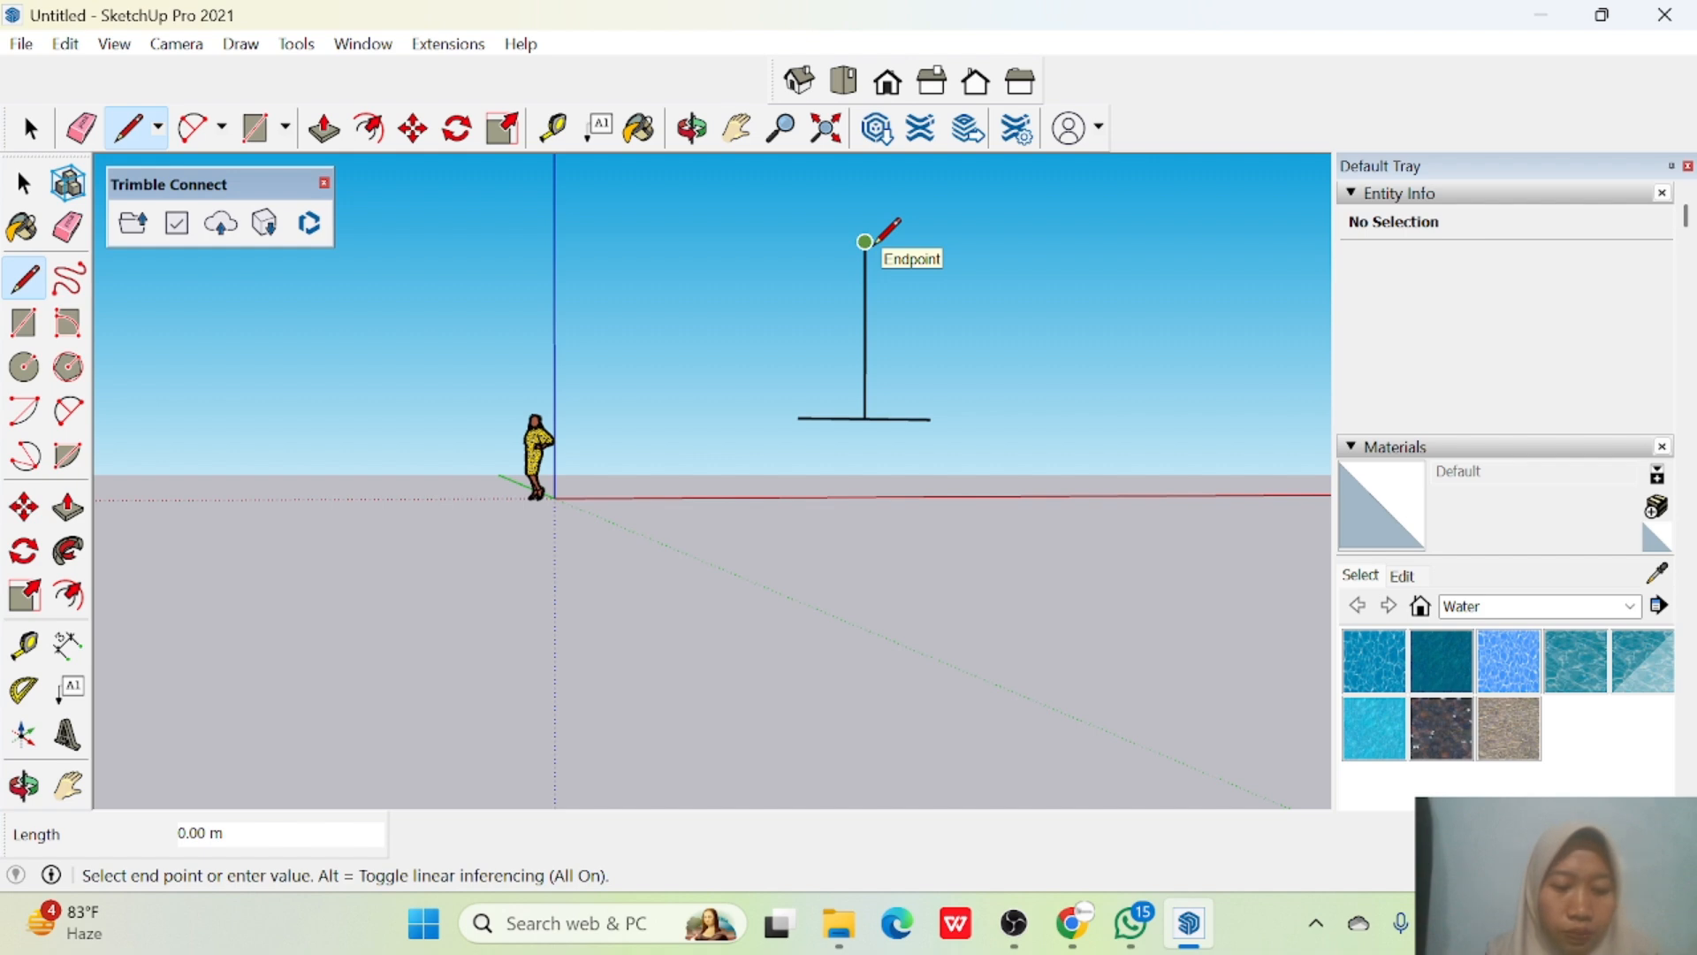
key(Escape)
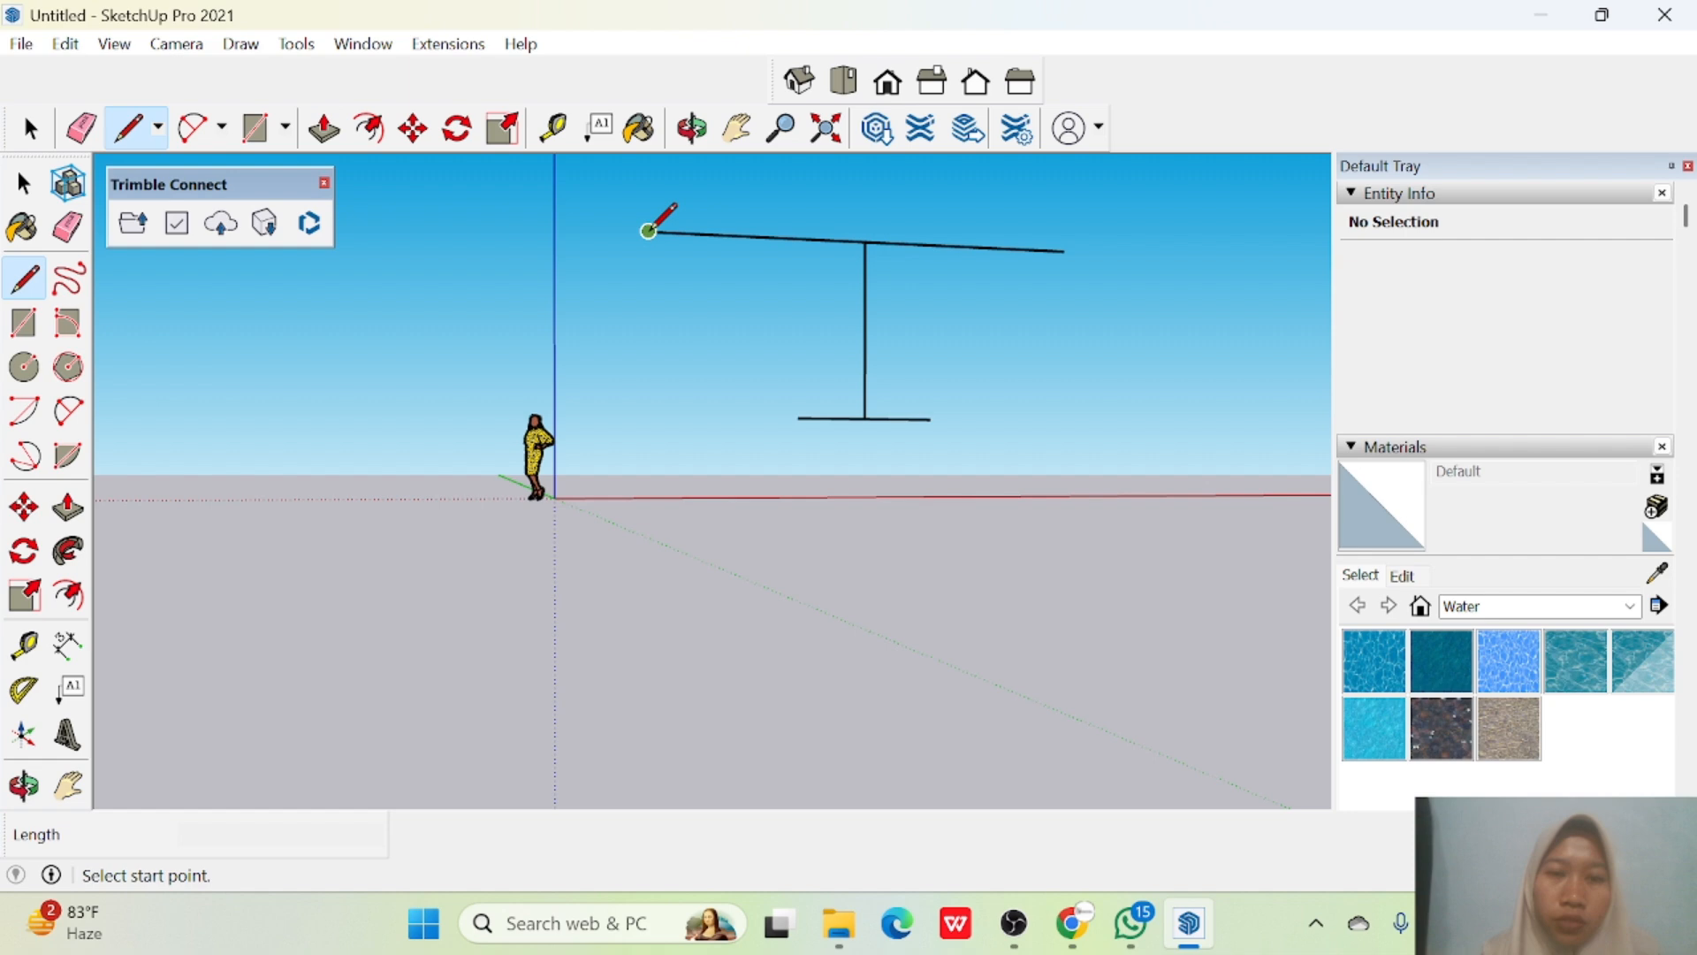
Connect the top and bottom edges with two sloping sides and delete the vertical centre line from the trapezoid.
click(648, 231)
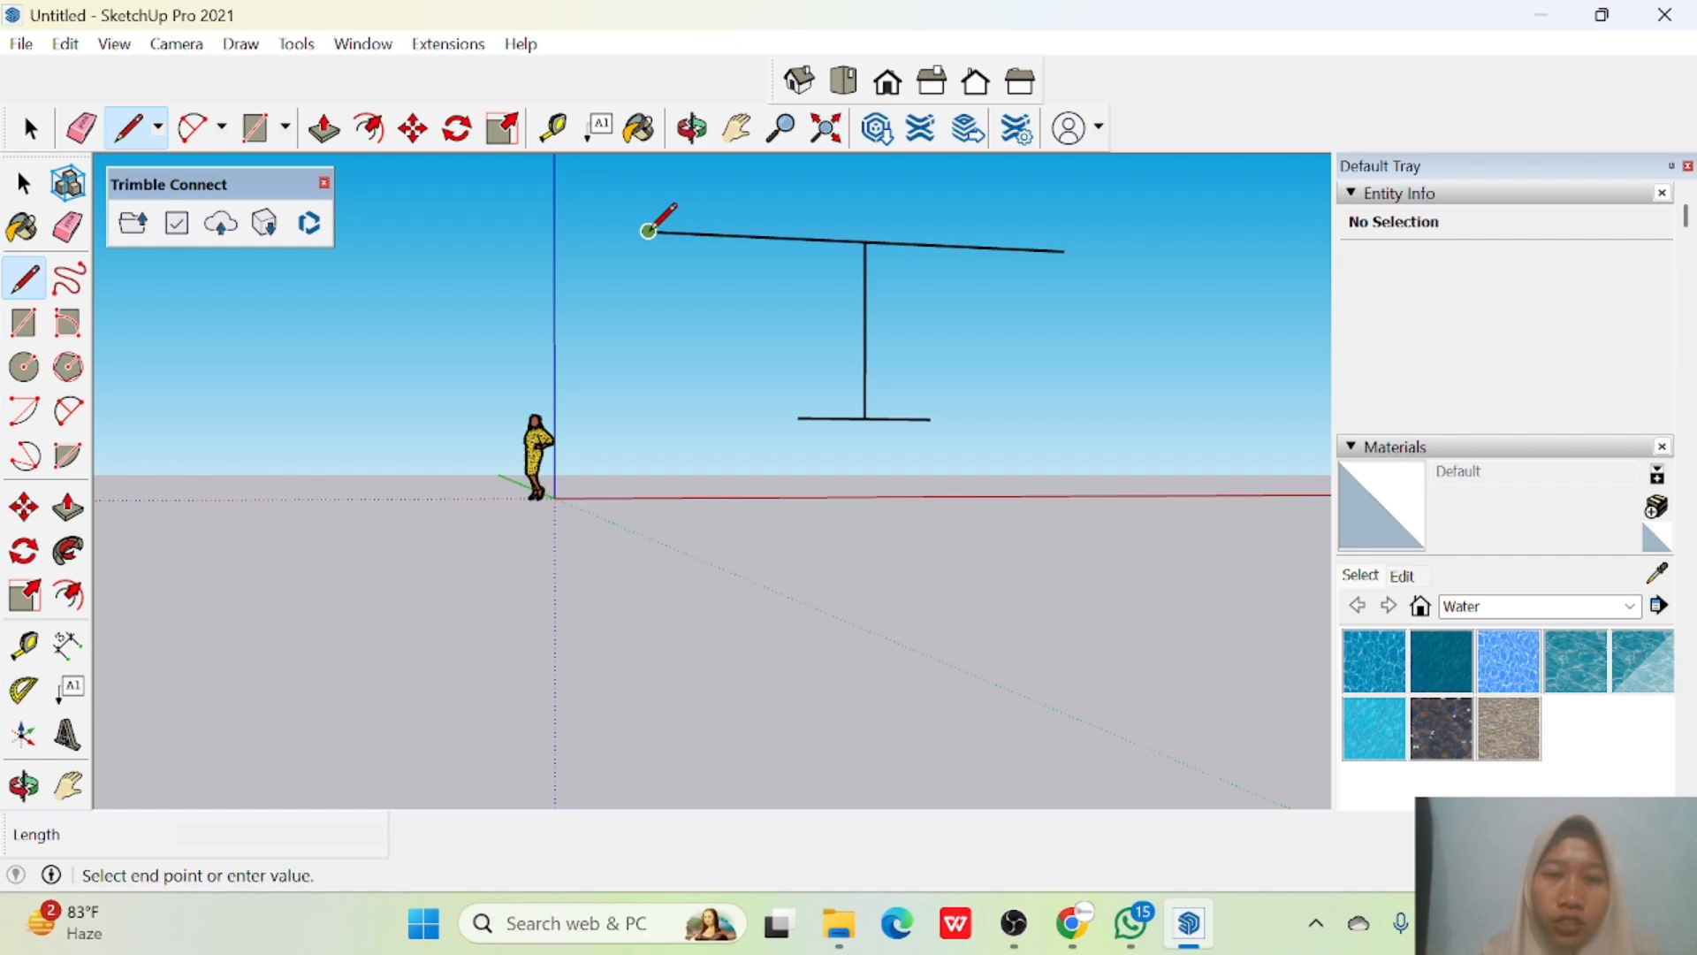
click(799, 419)
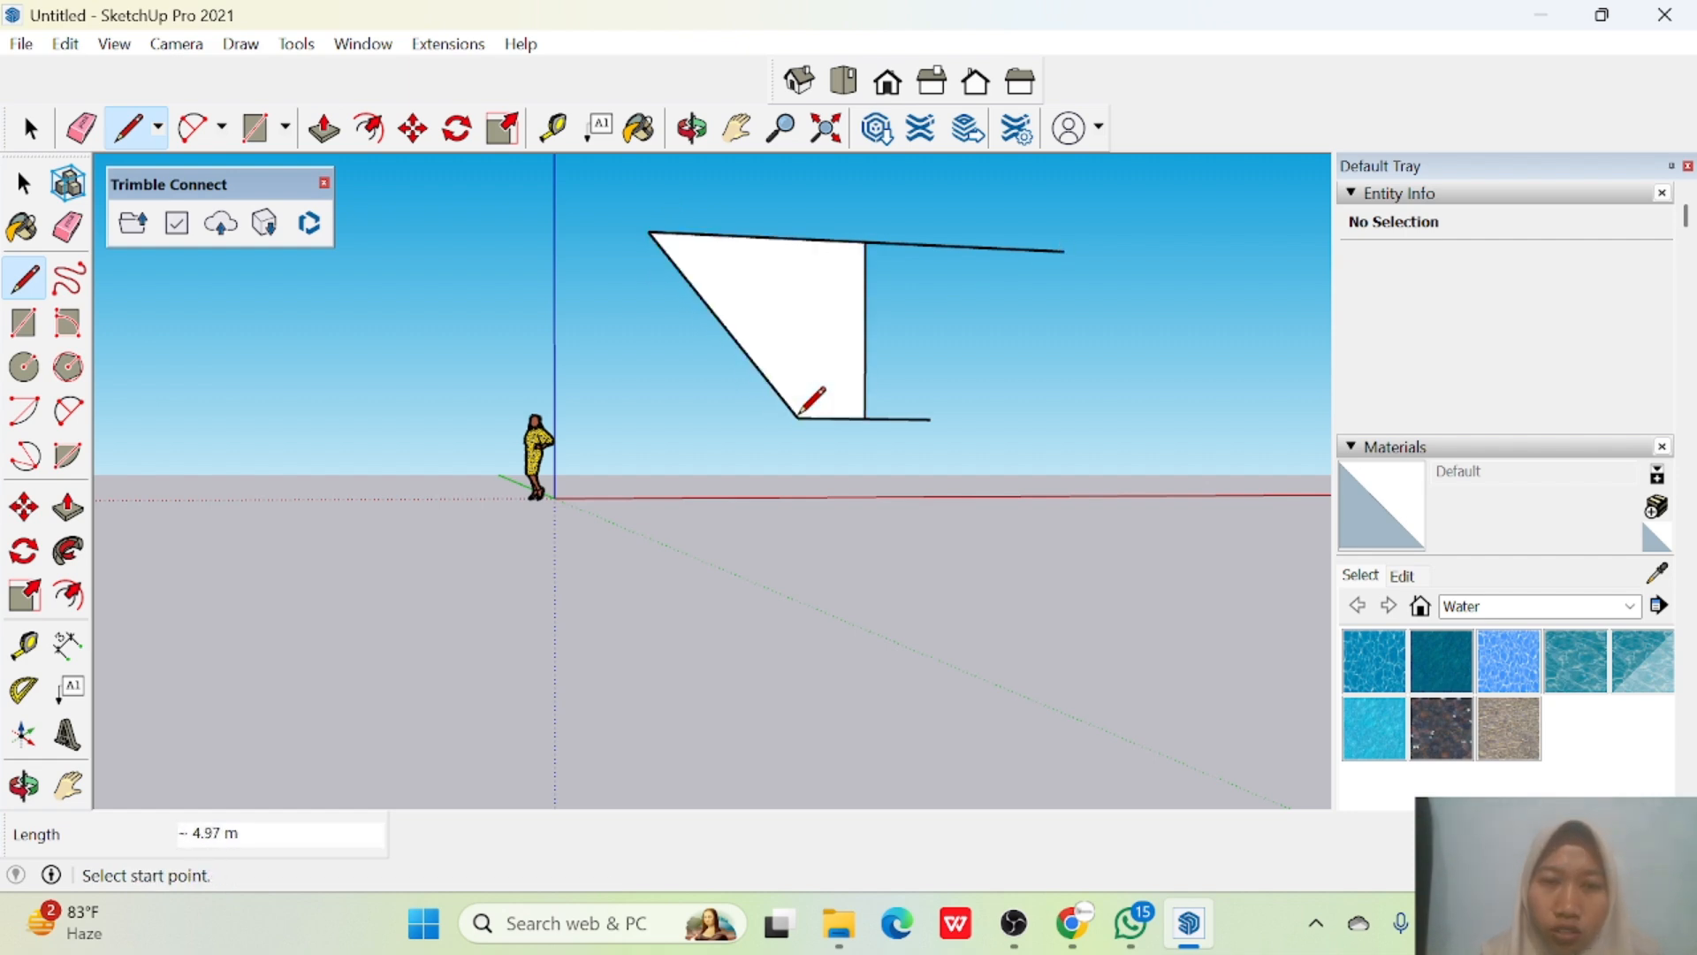
click(1065, 251)
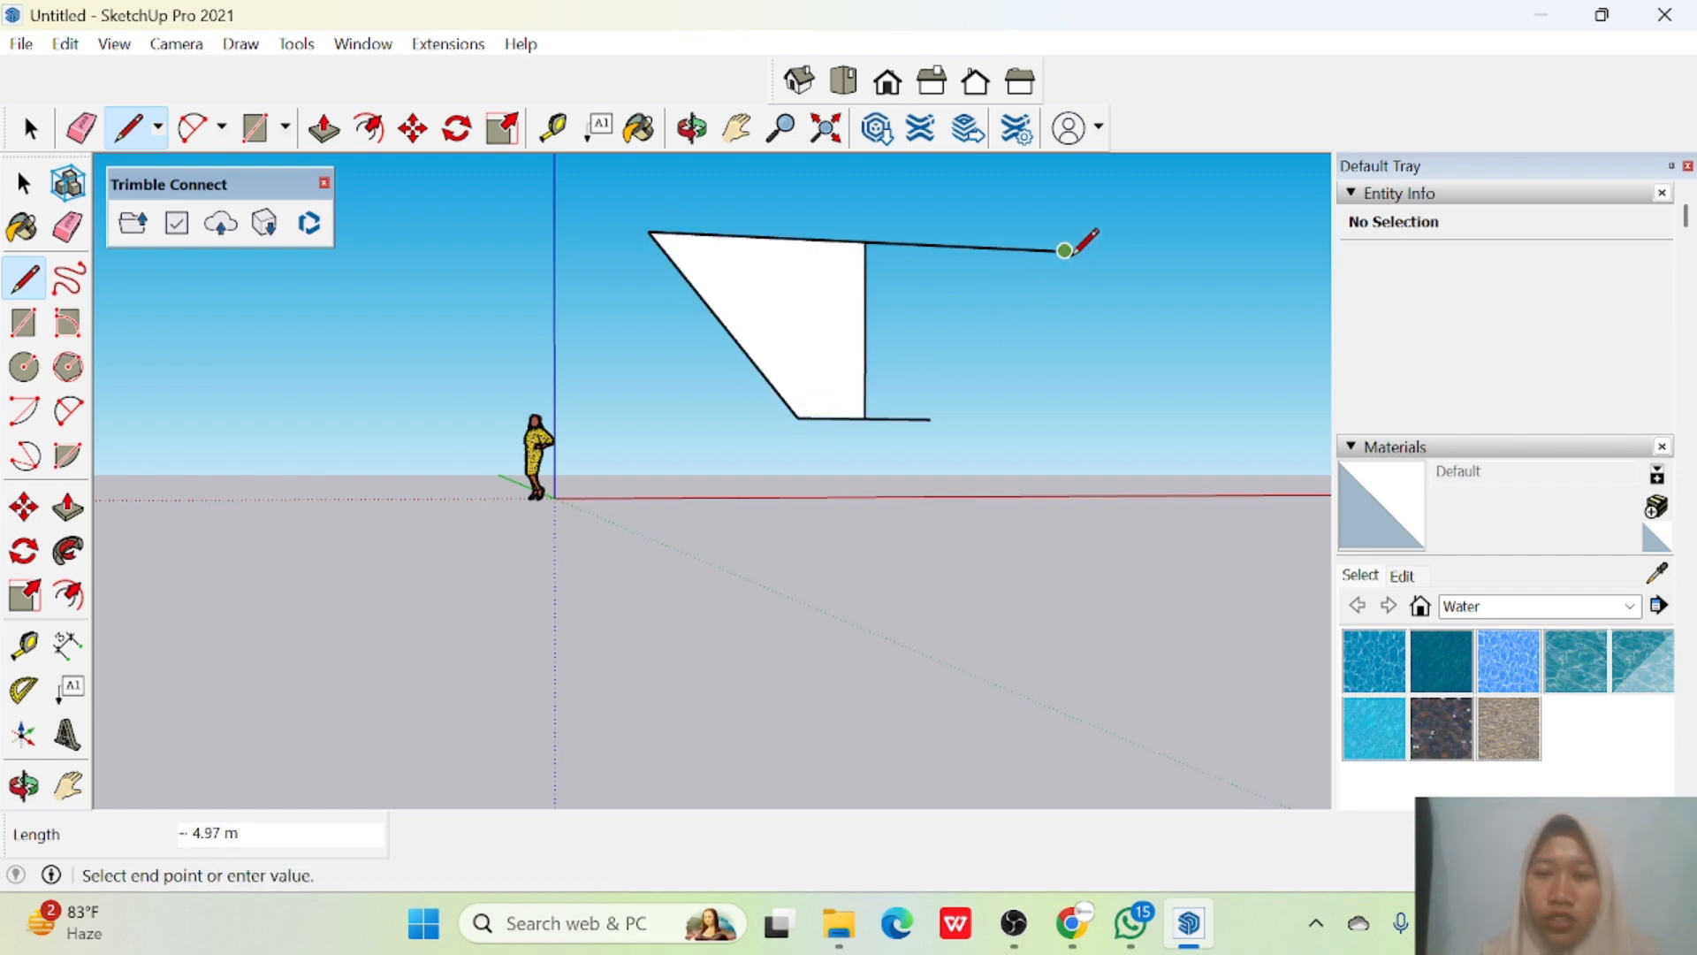
click(930, 419)
key(space)
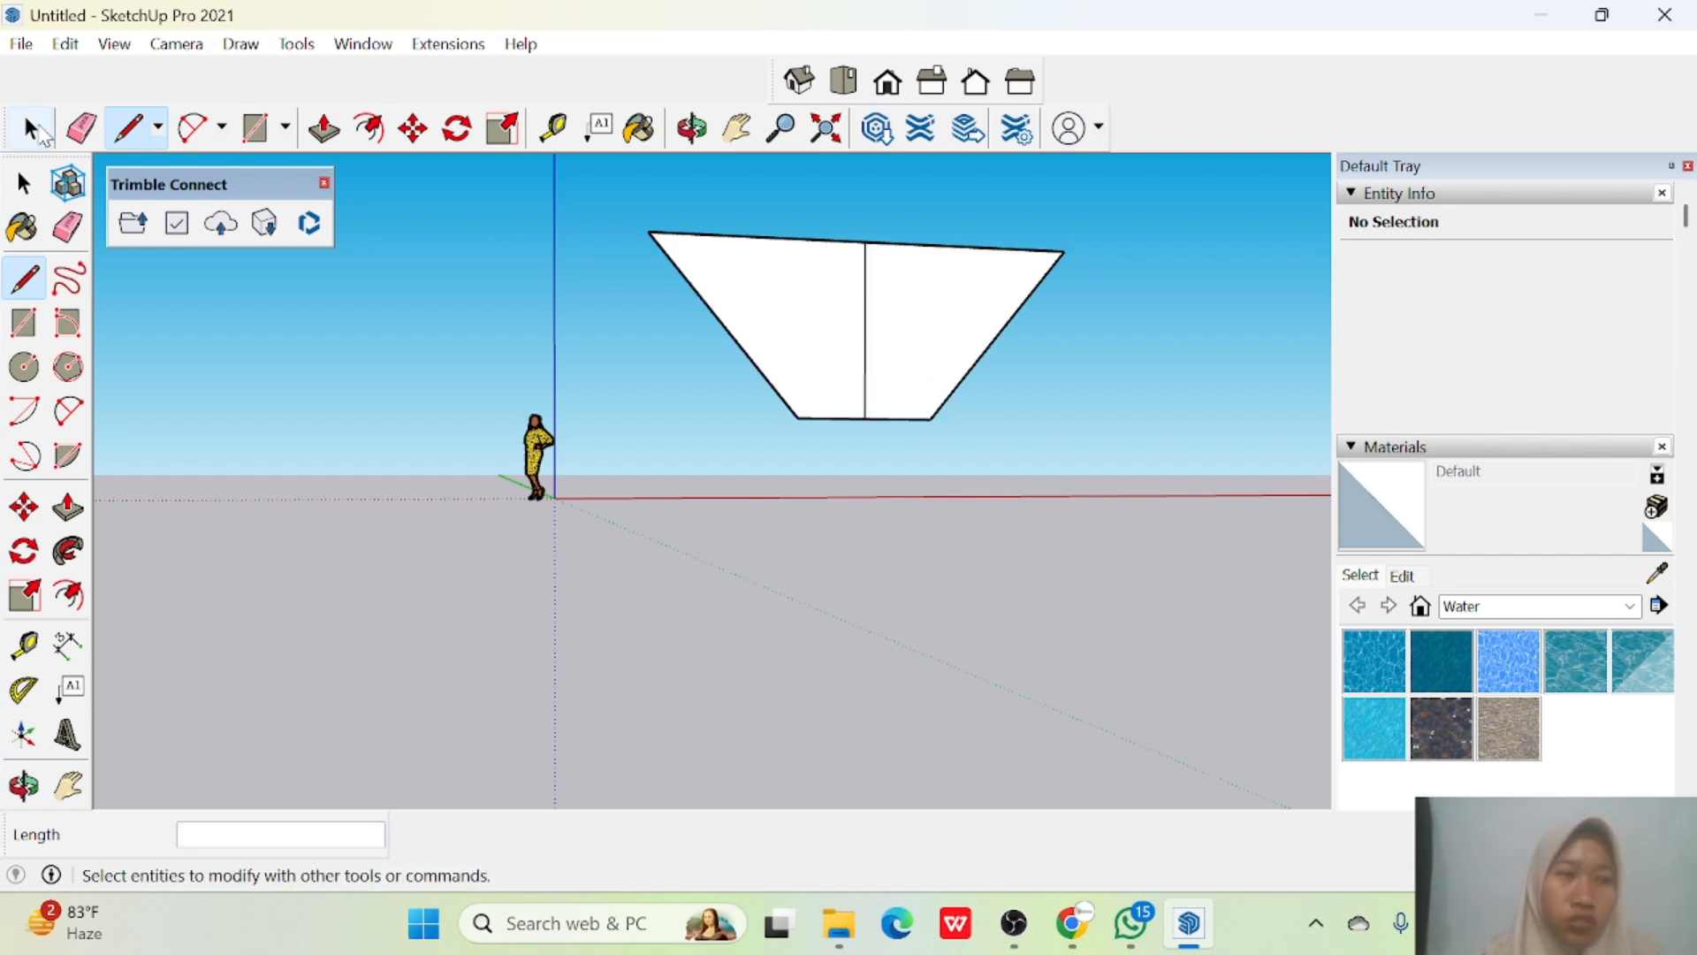
click(868, 307)
key(Delete)
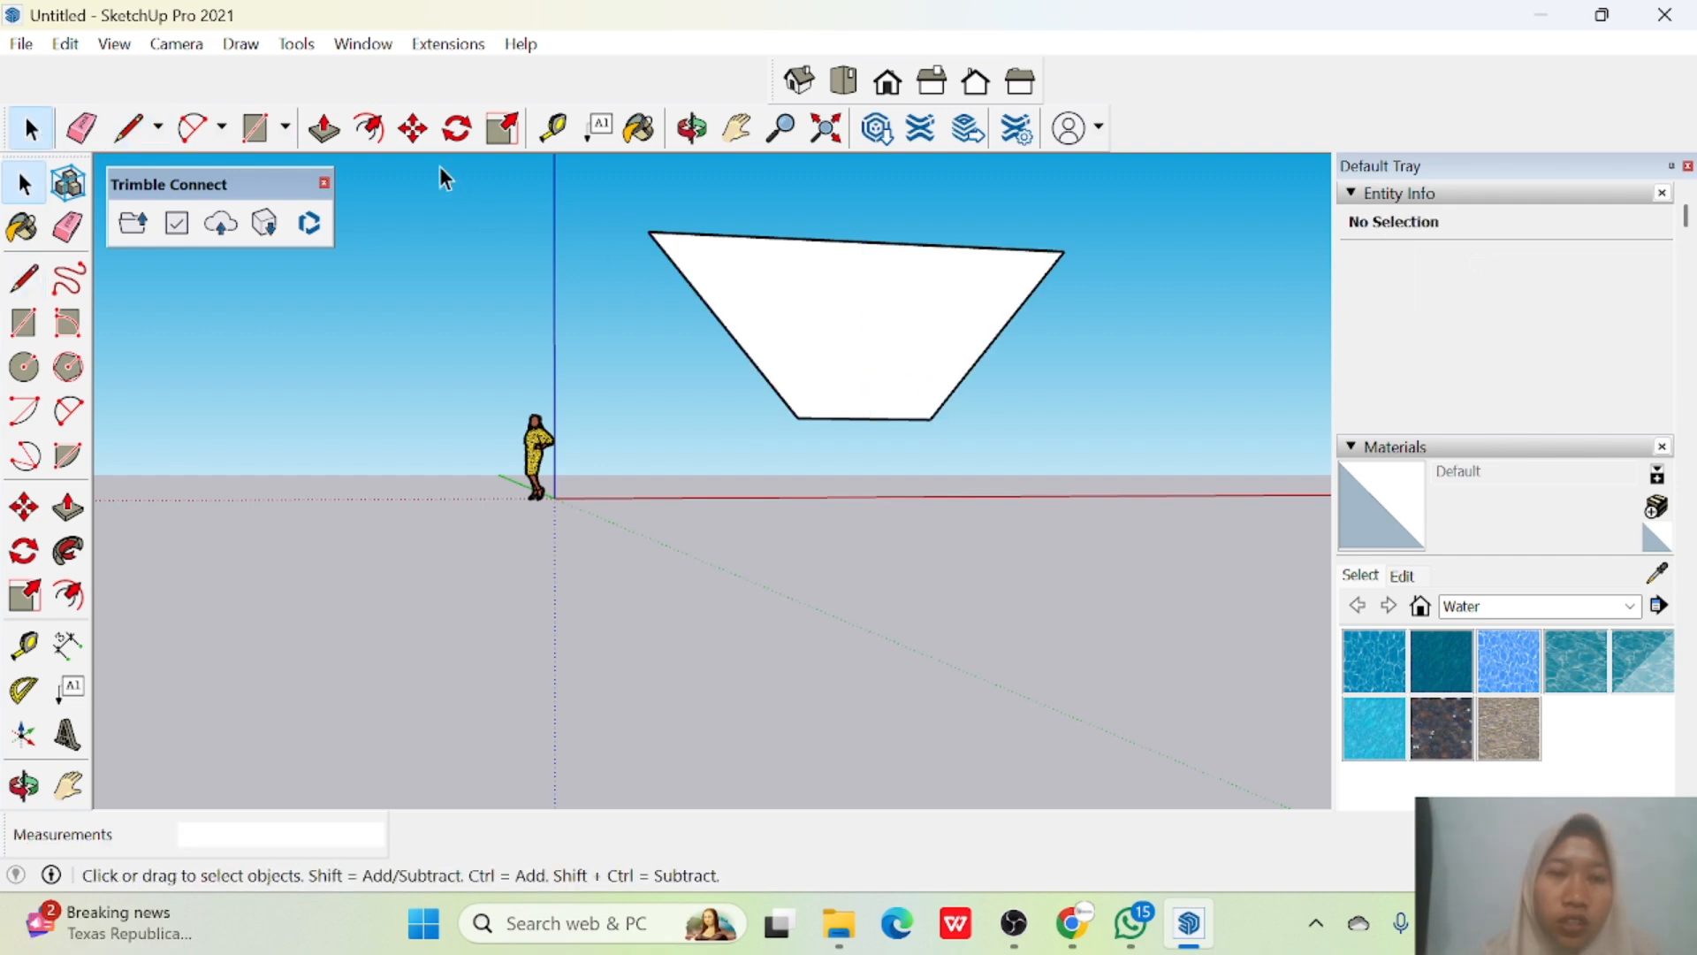
Offset the trapezoid's outline outward by 0.2 m to form the channel wall thickness.
click(370, 129)
click(719, 318)
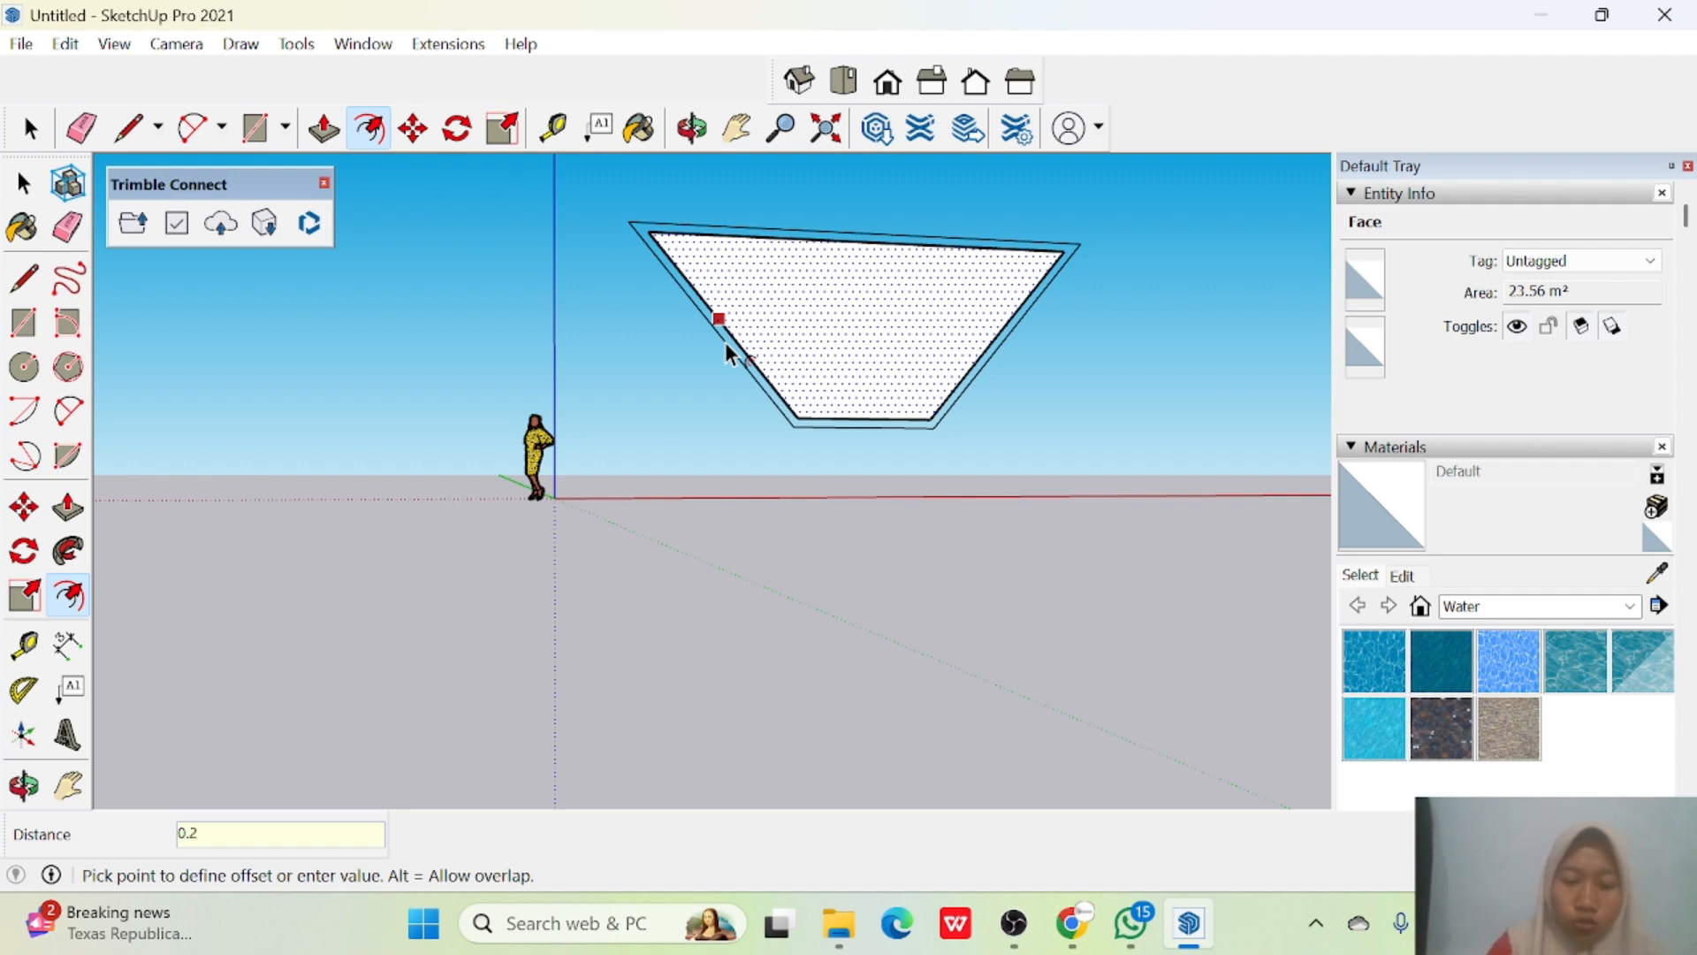
key(Return)
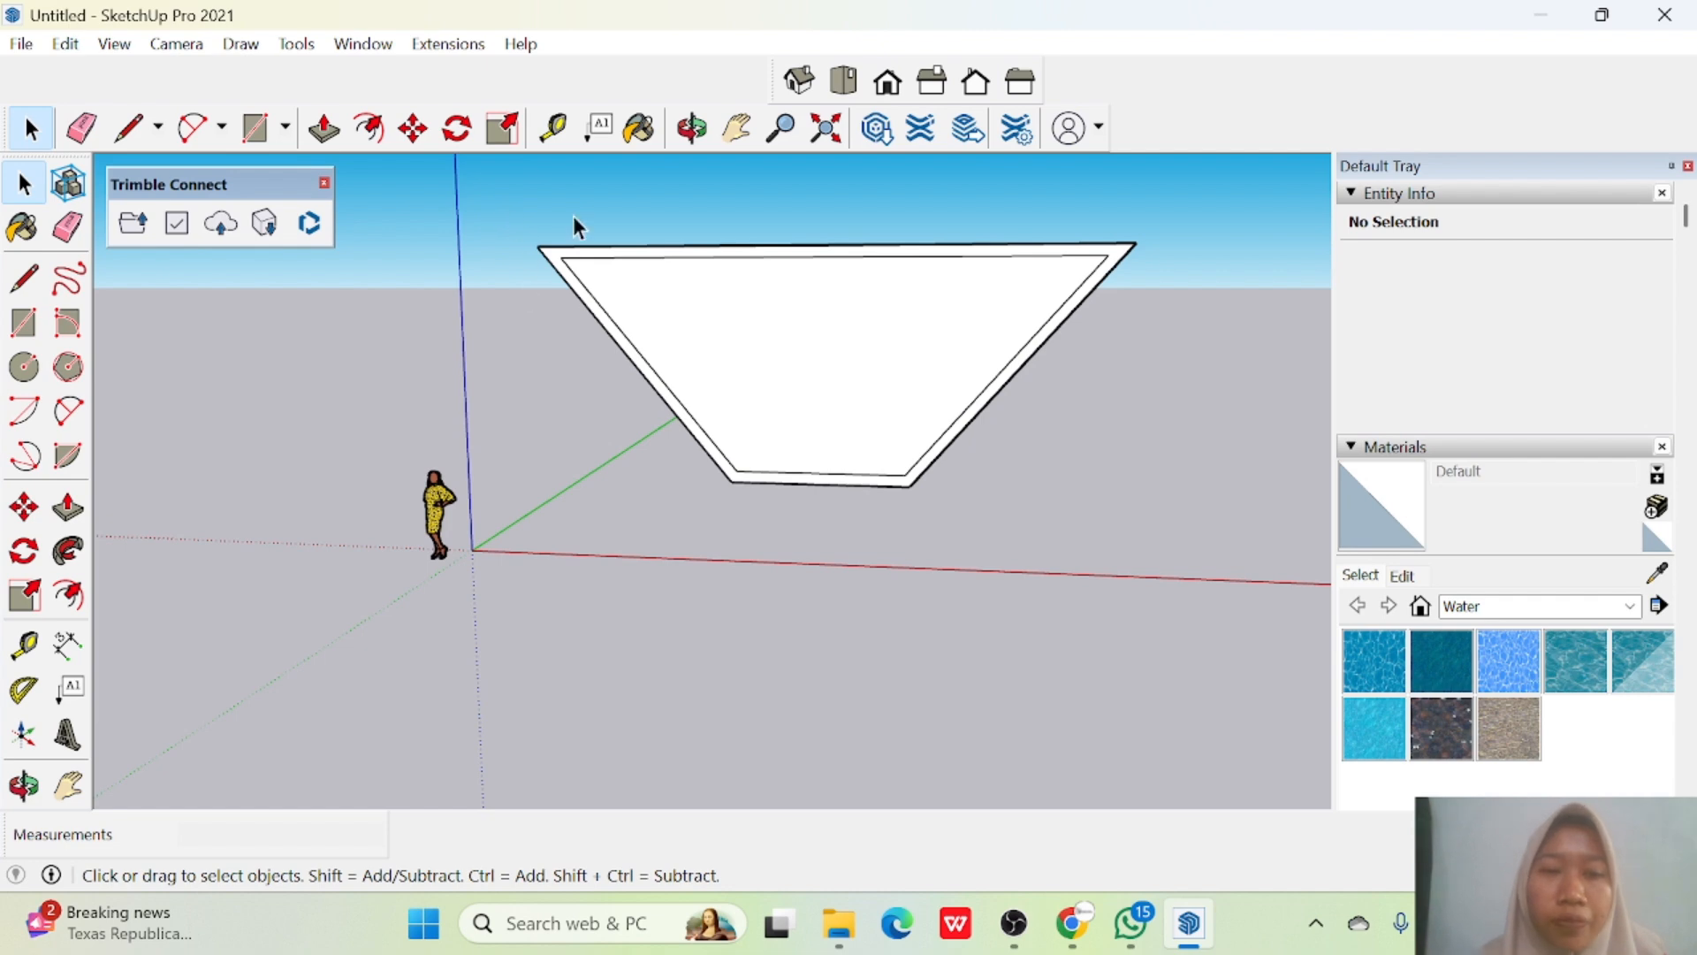
Extend the inner top edge at both upper corners with short lines reaching the outer sloping sides.
click(128, 128)
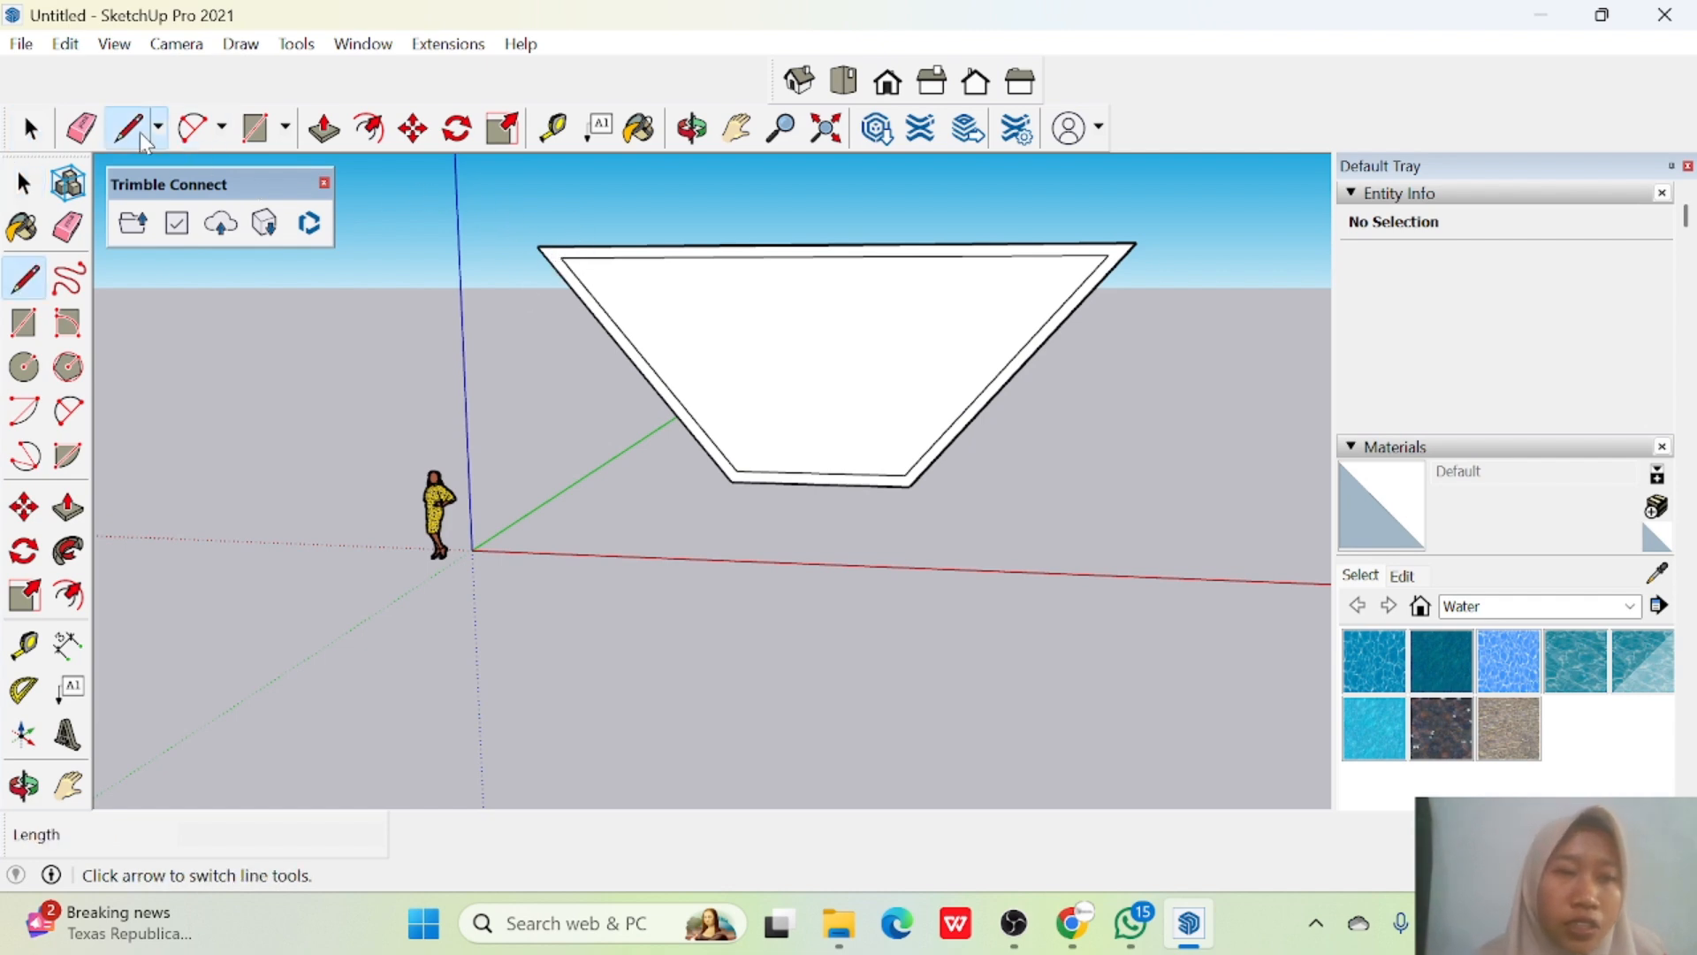
click(562, 256)
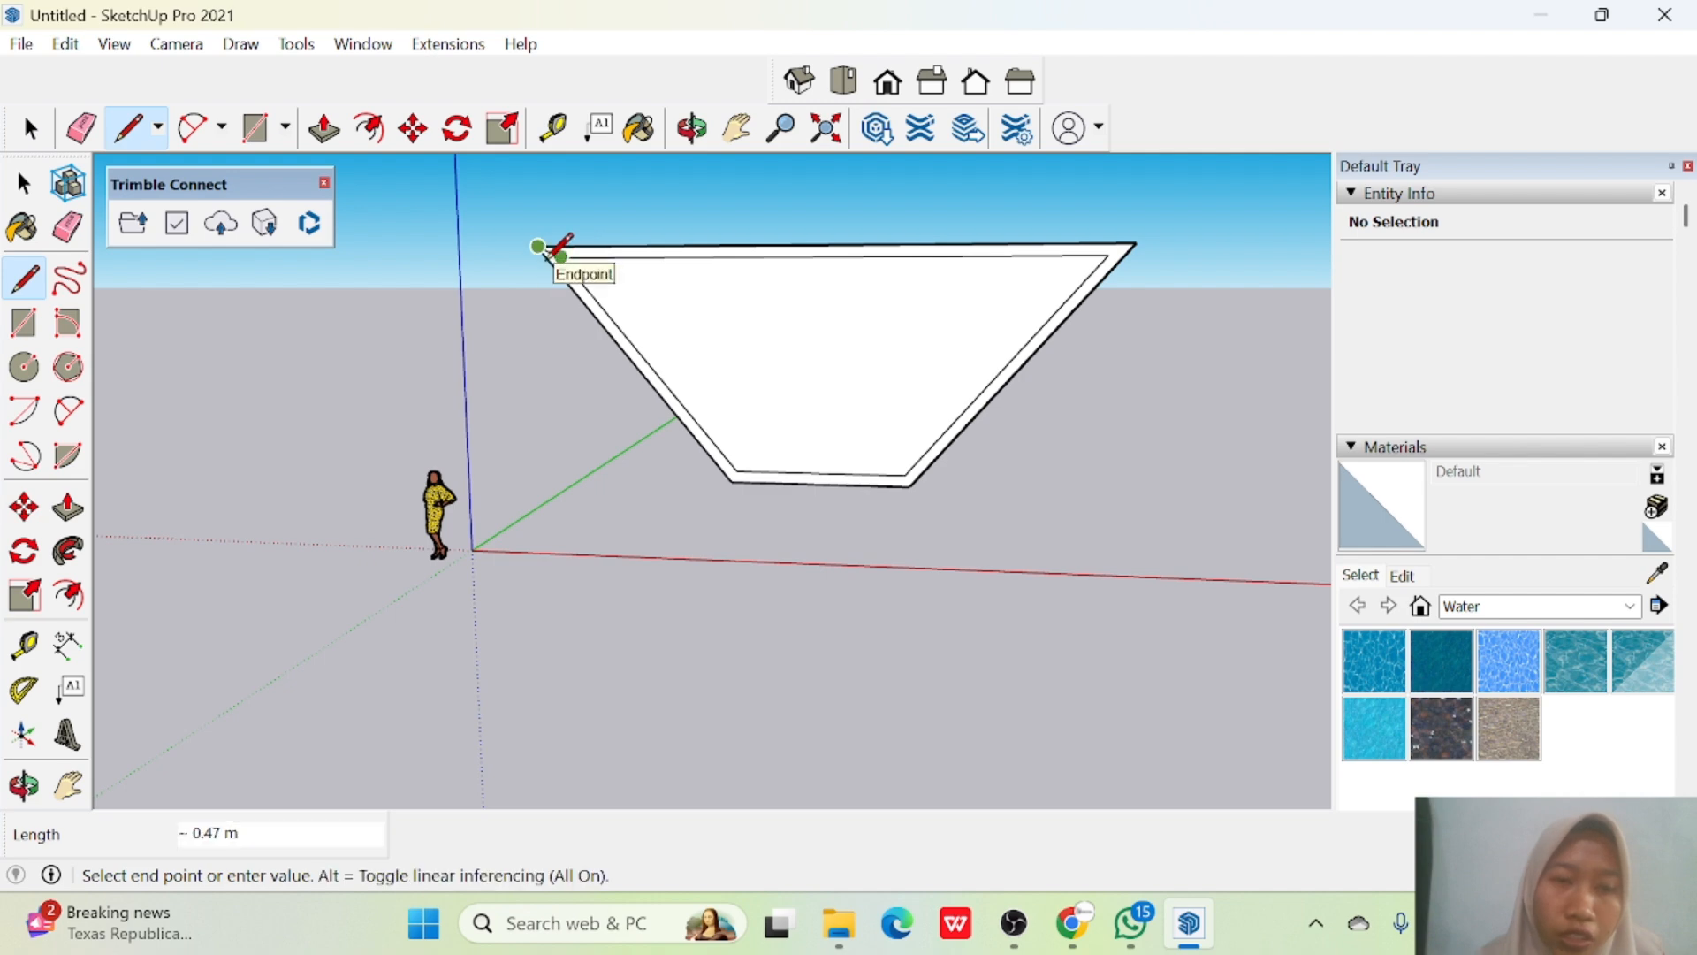
click(544, 258)
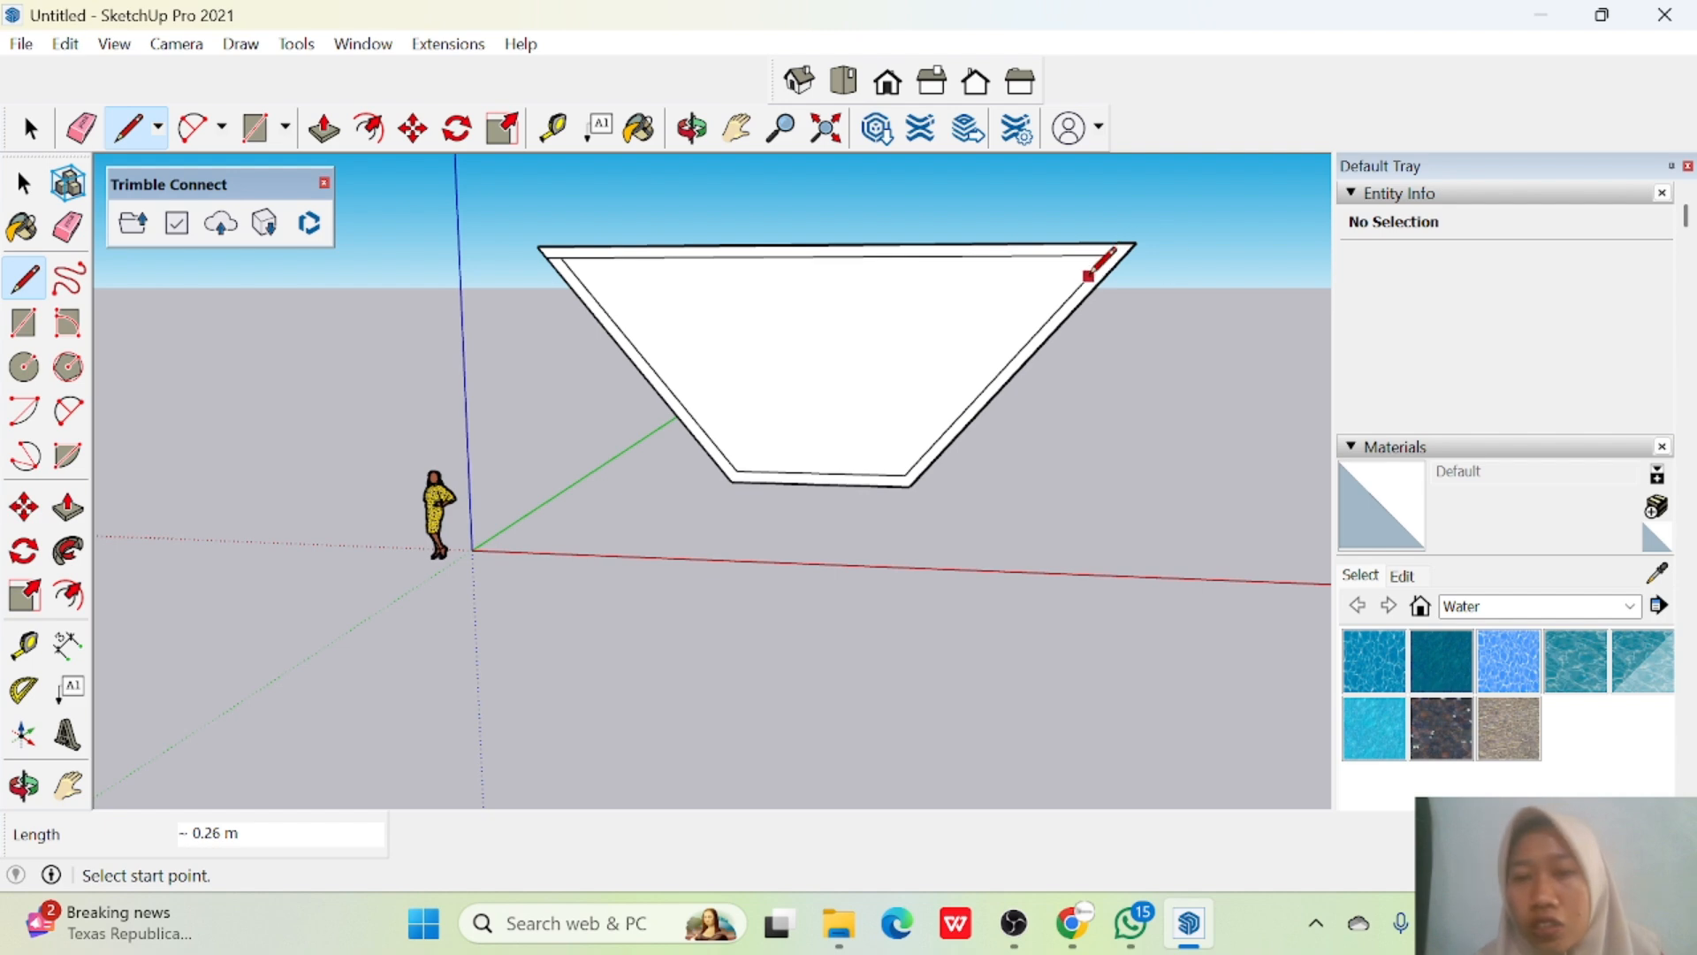
click(1109, 256)
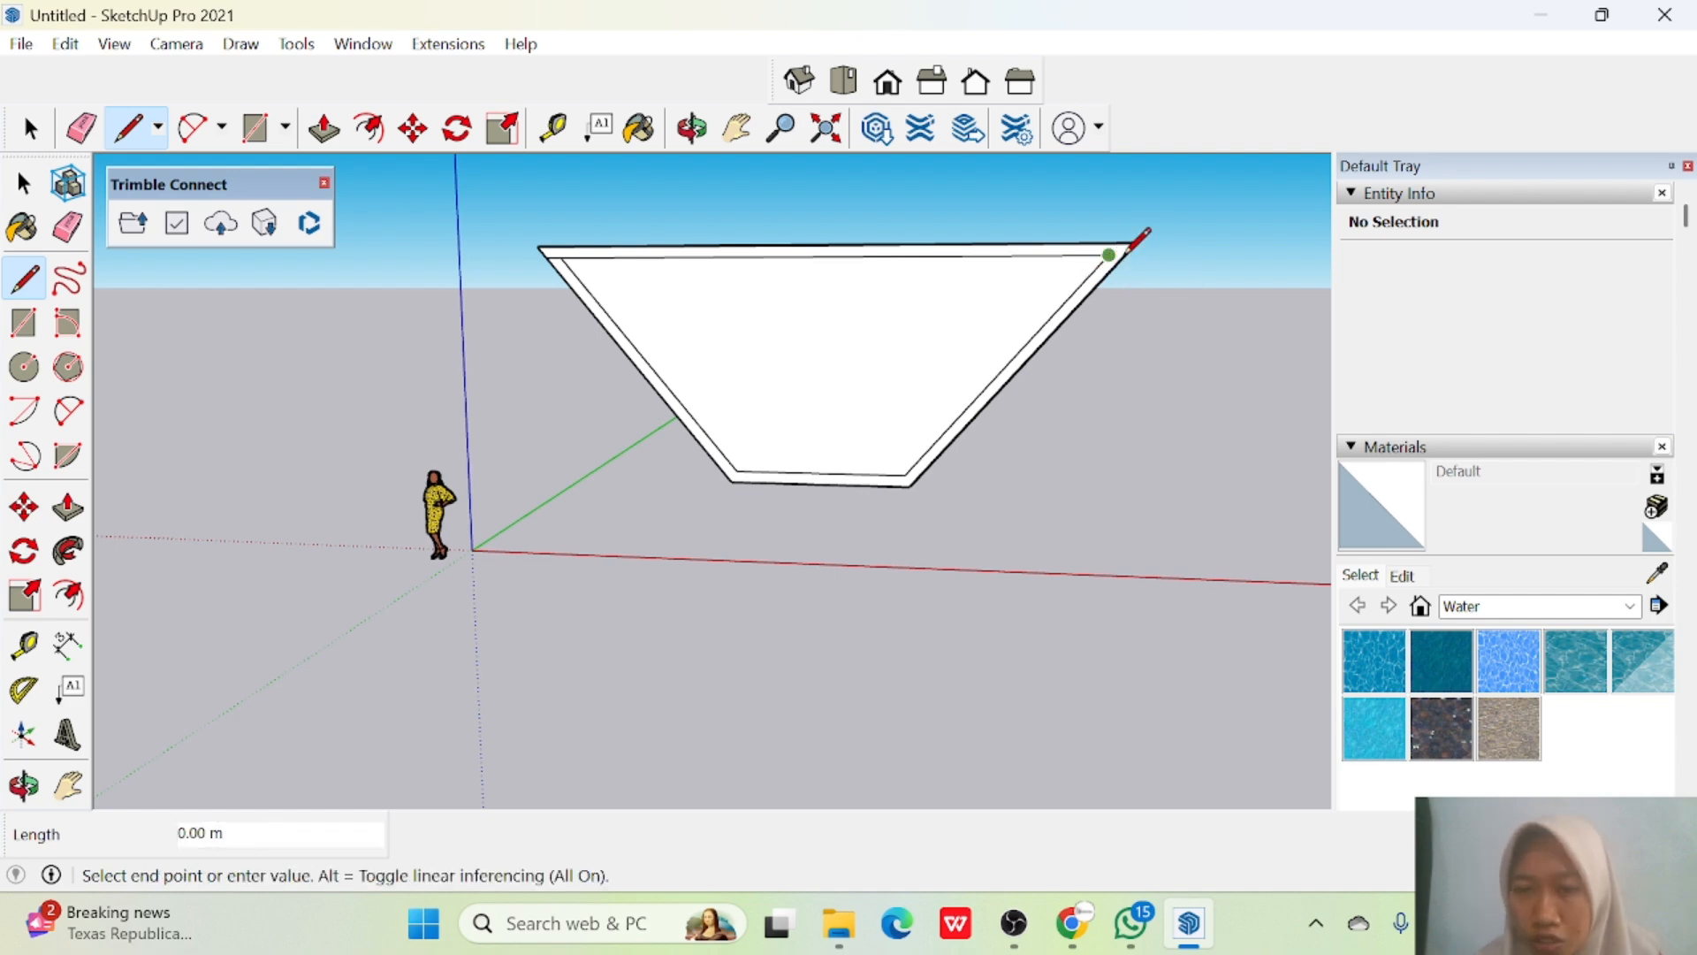
key(Escape)
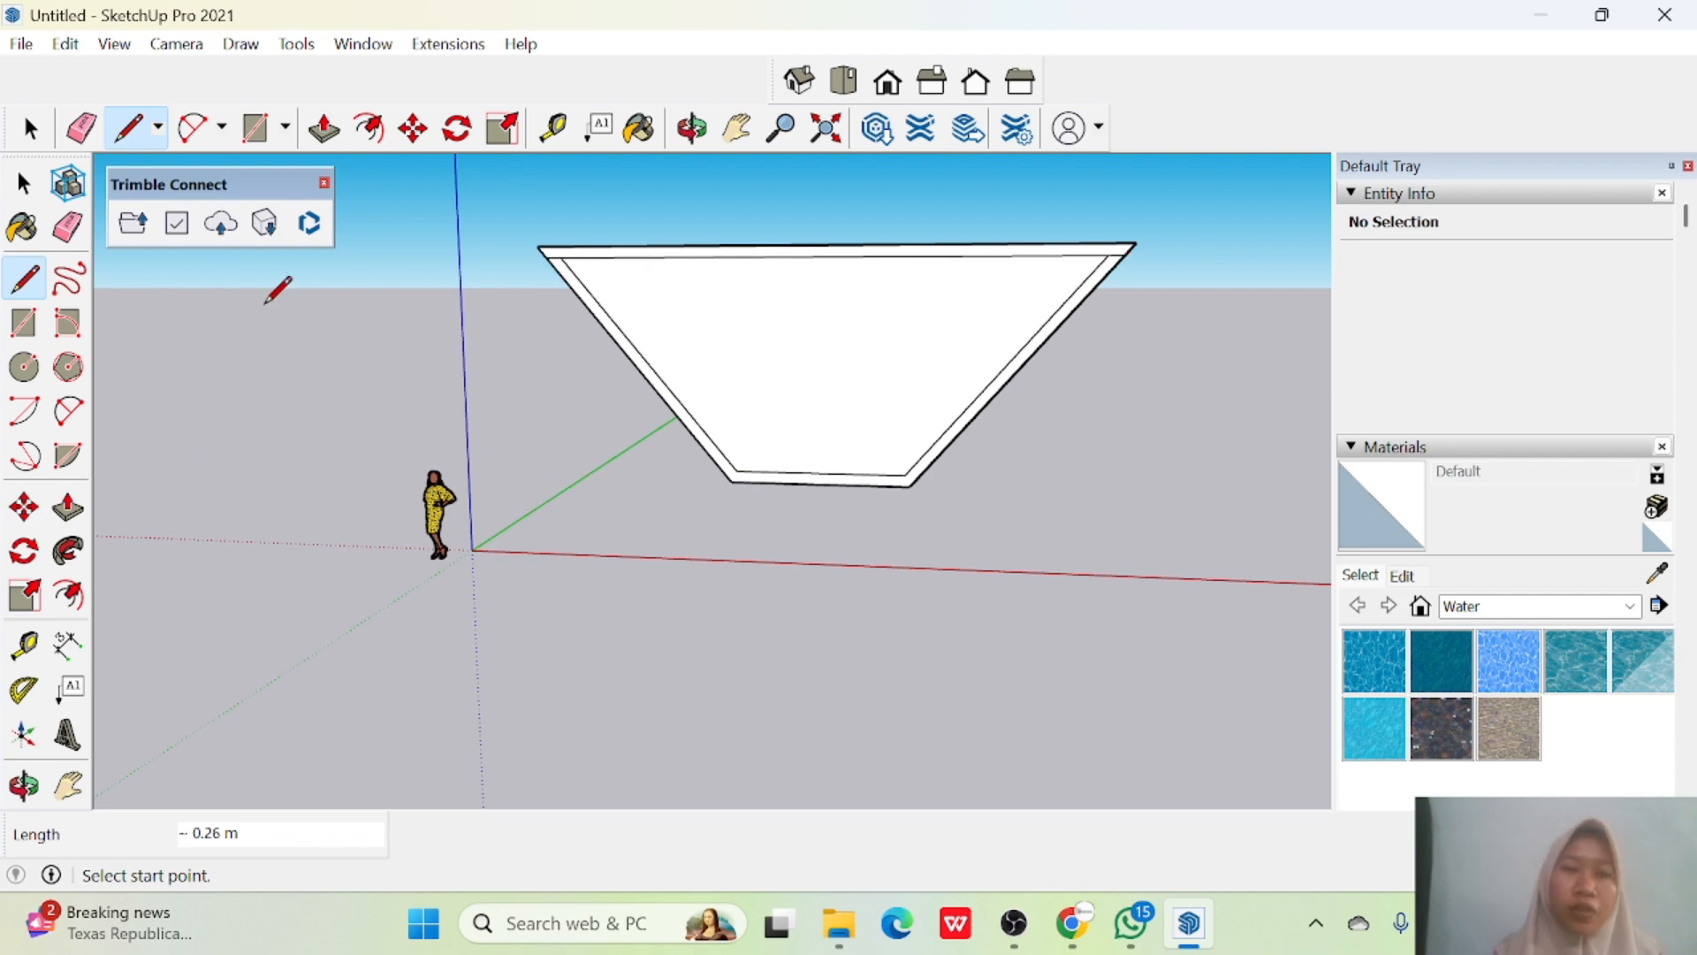
Delete the wall strip above the inner top edge, including its face, outer top edge and leftover corner lines.
click(81, 128)
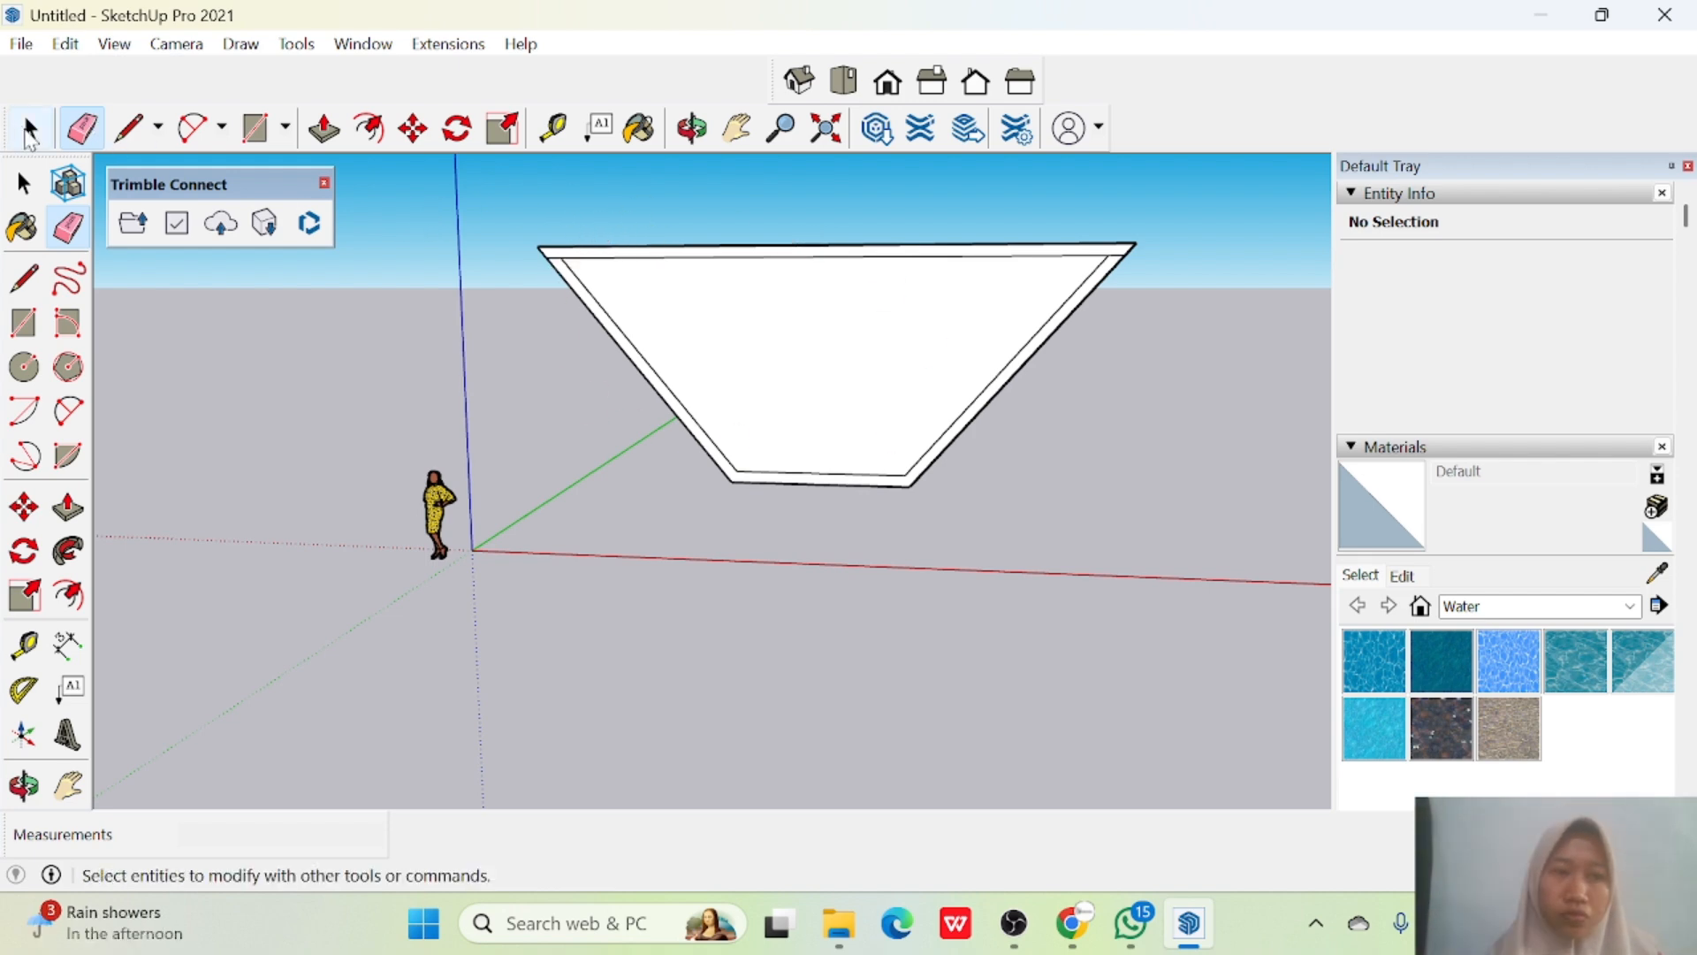
click(30, 128)
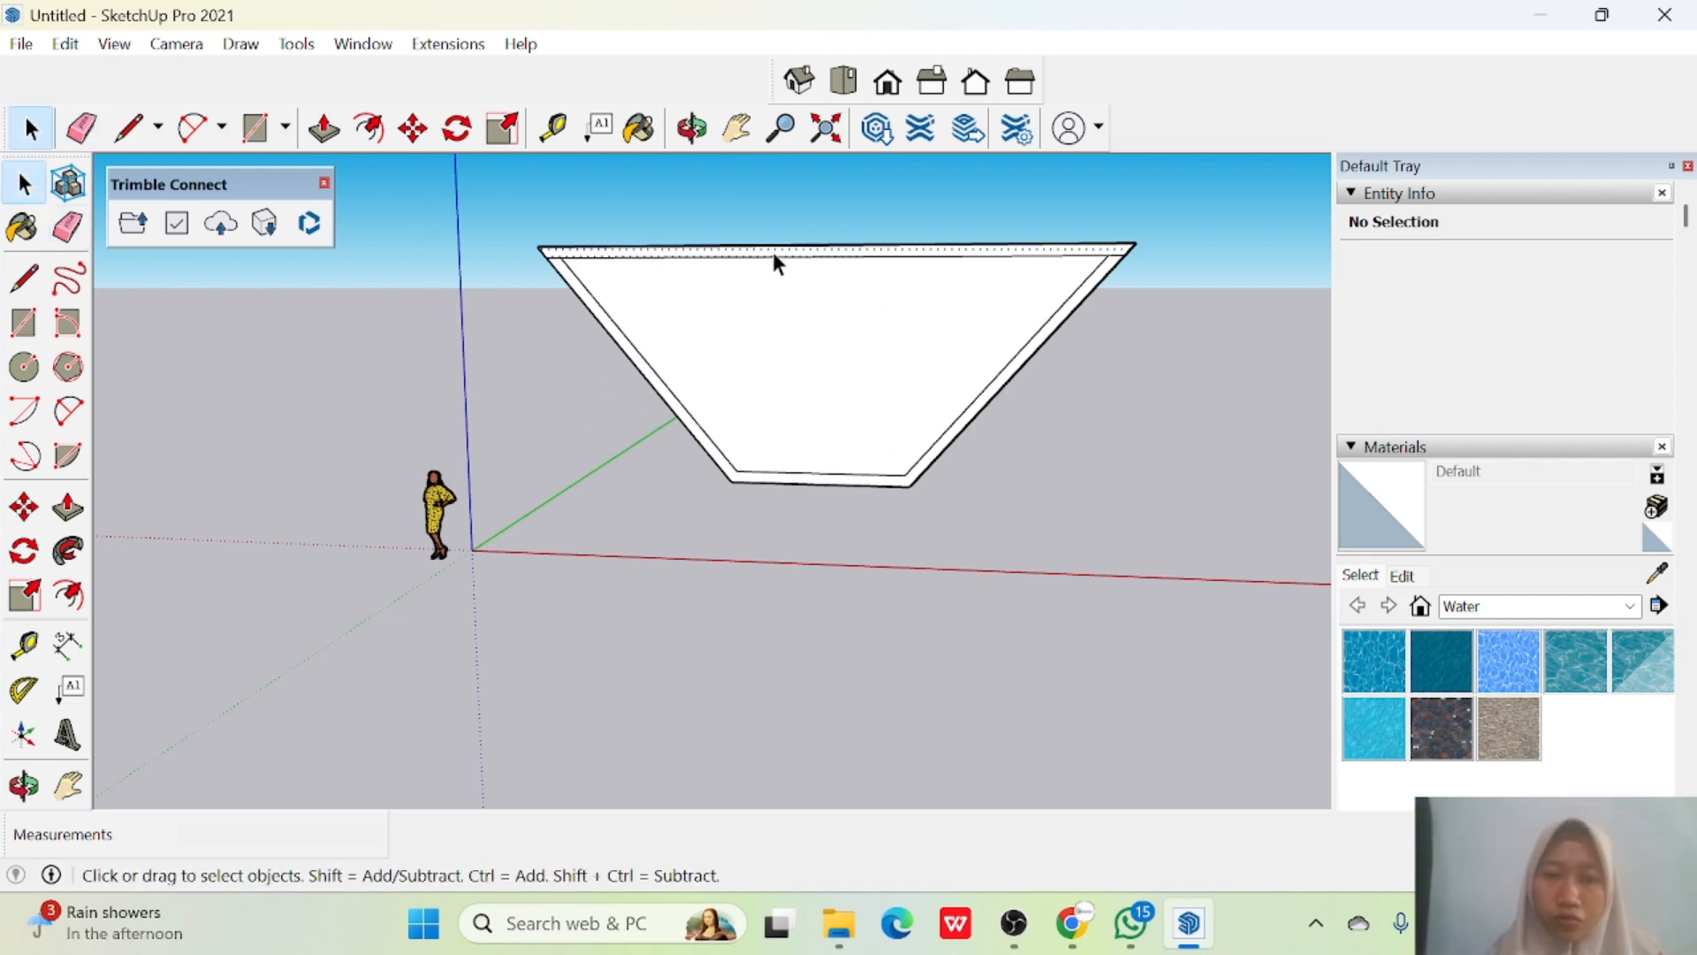
key(Delete)
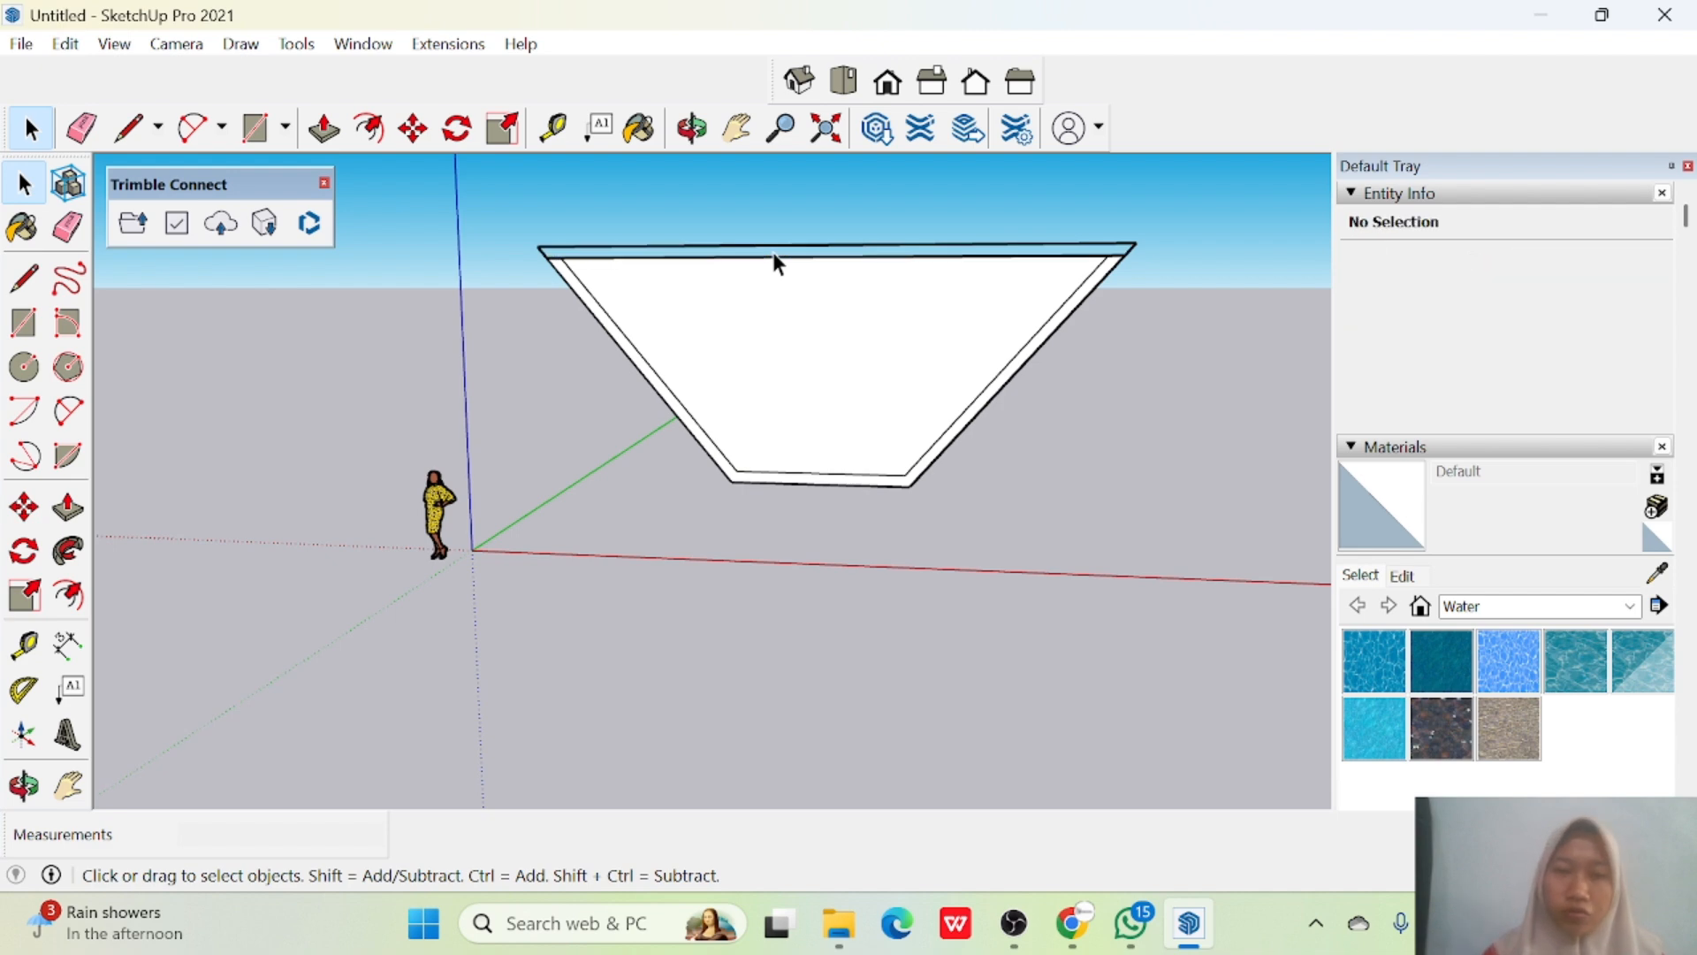
click(773, 249)
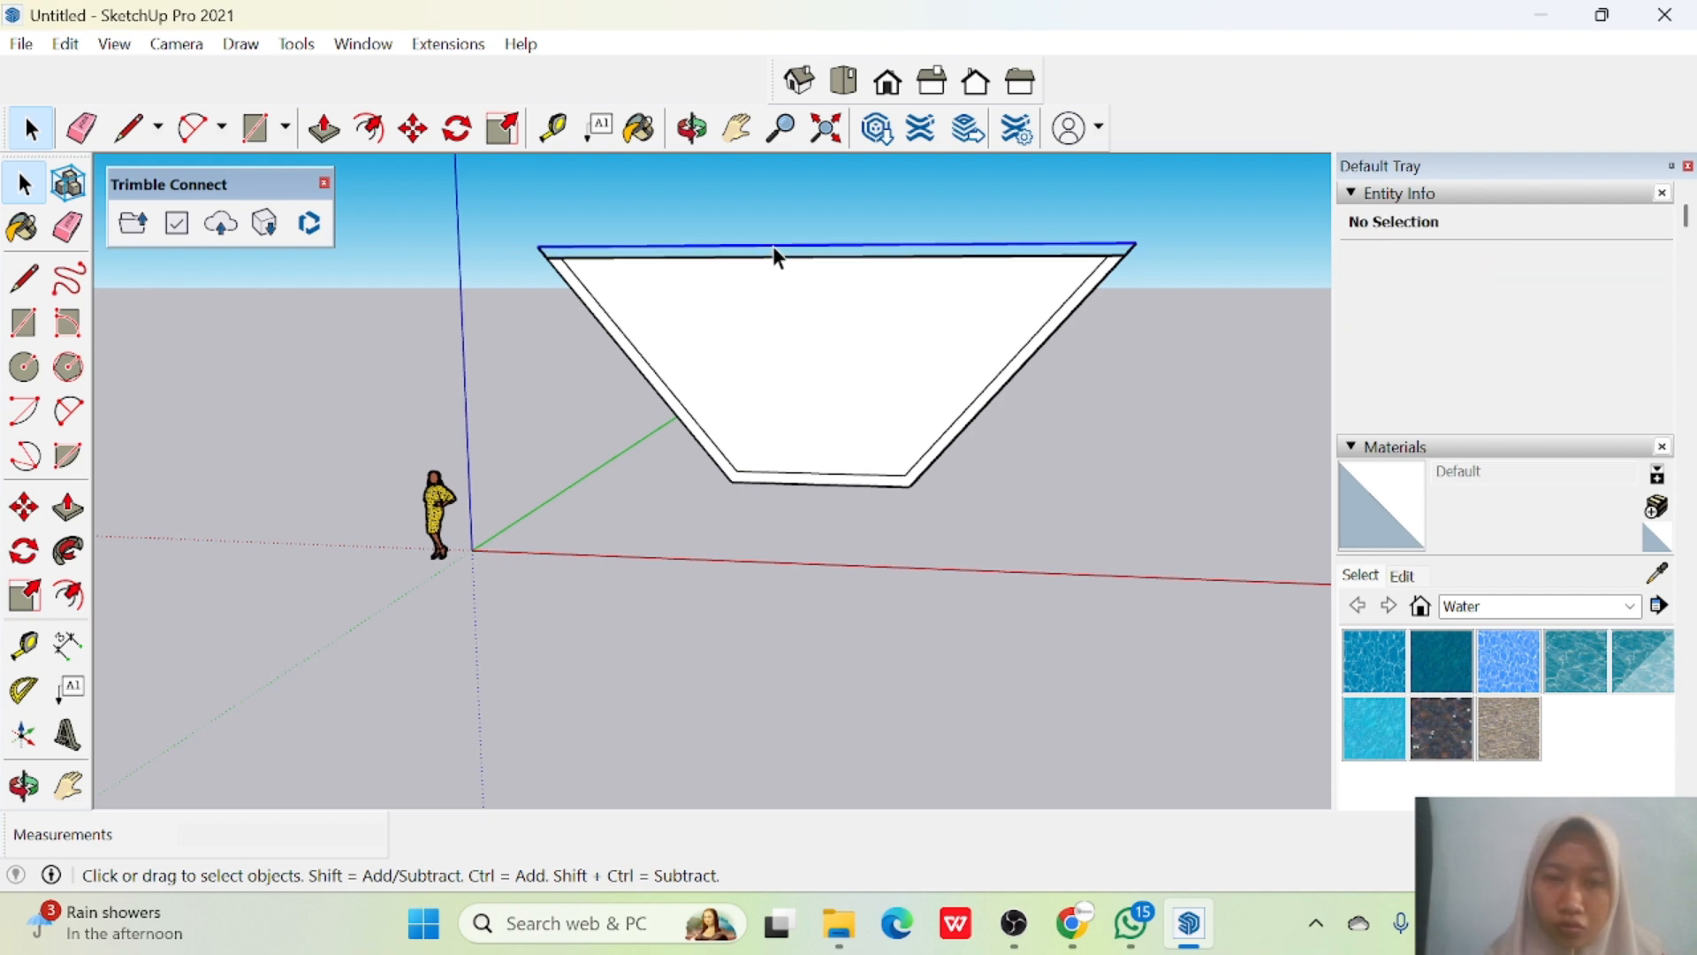
key(Delete)
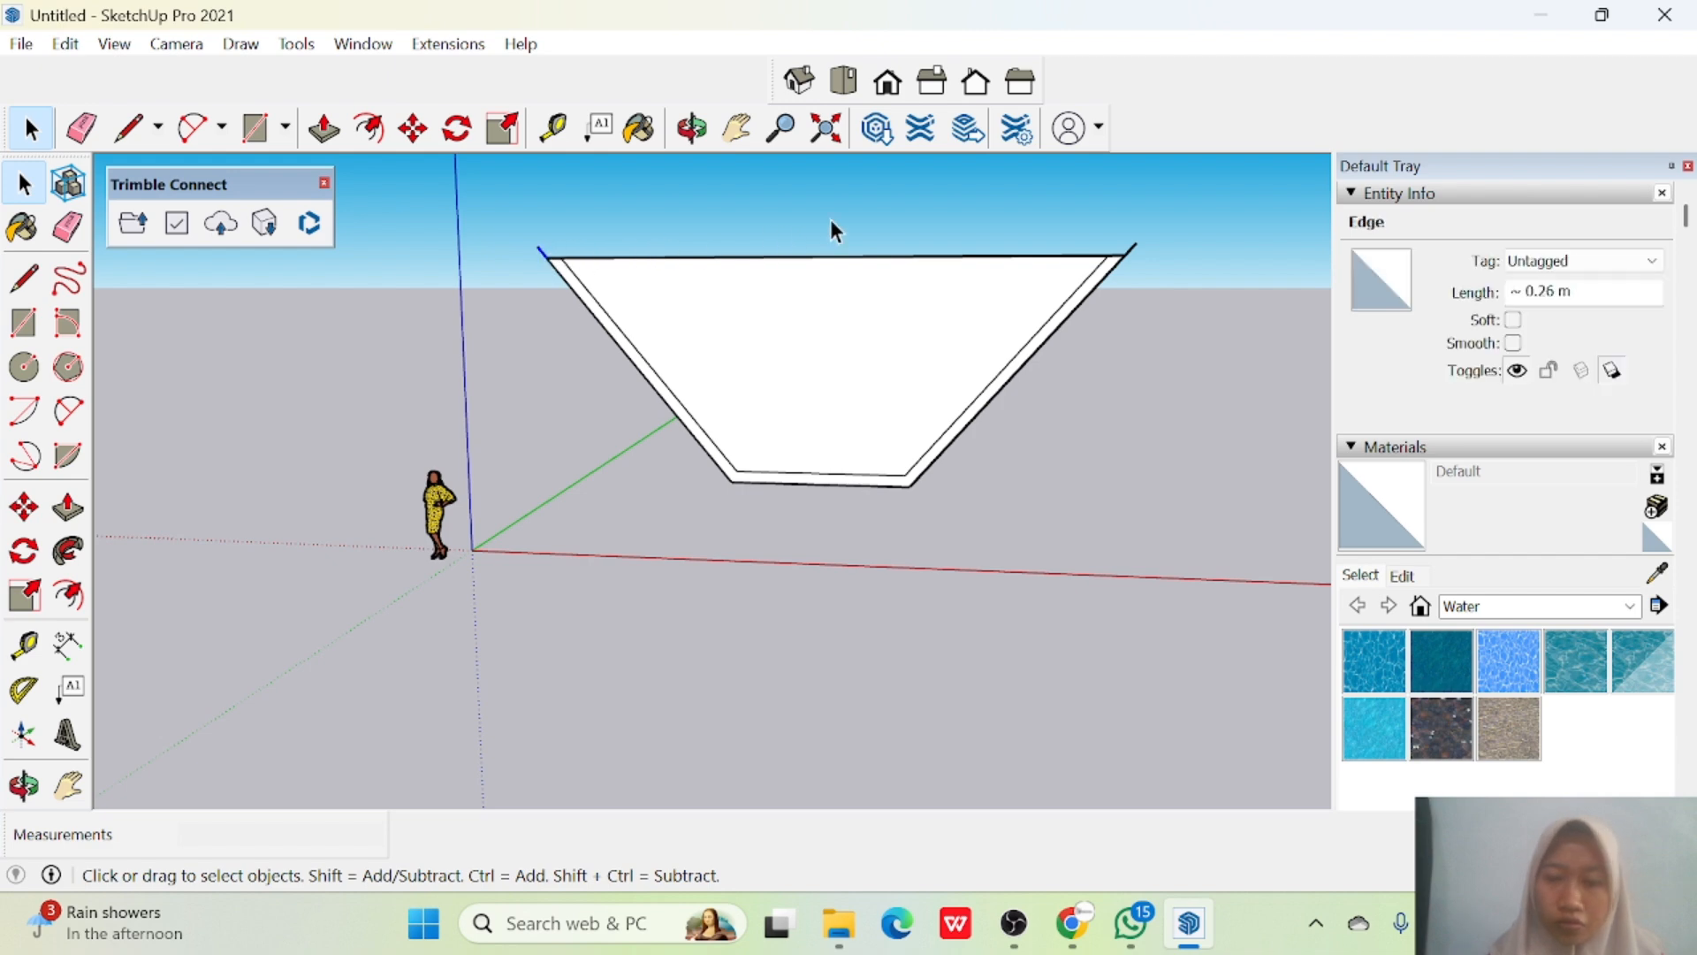
key(Delete)
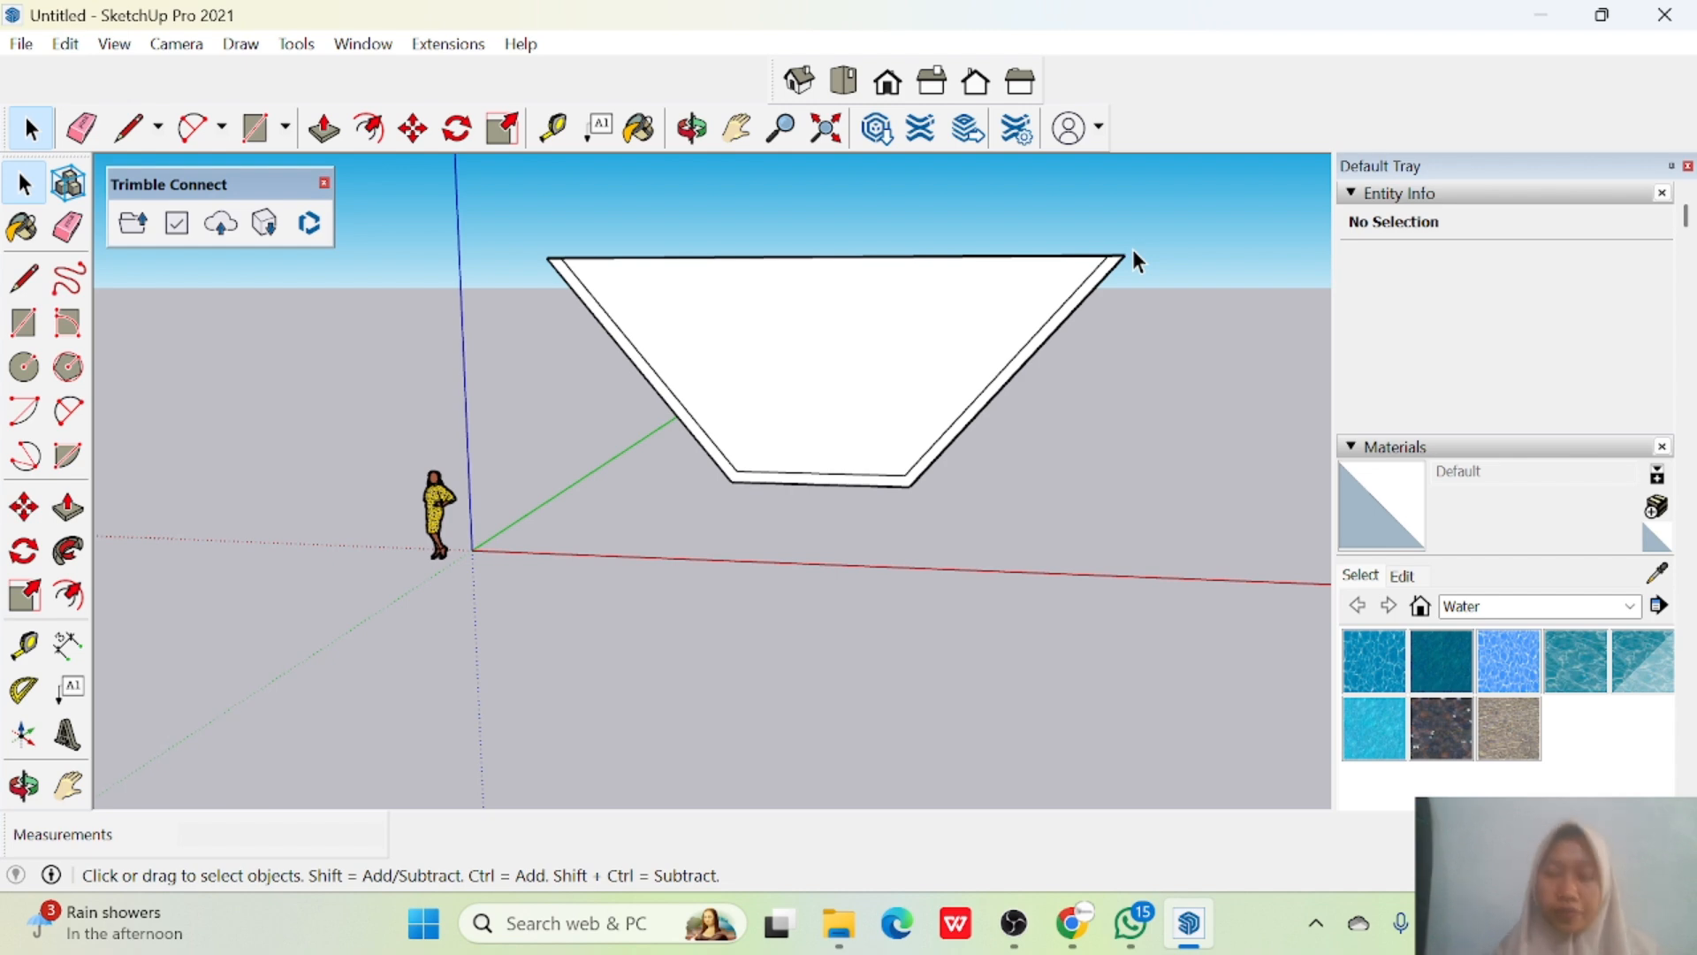
Draw a 1 m line down from the top edge's midpoint and a horizontal water level line from its end to both inner walls.
middle_drag(1133, 251, 686, 511)
key(l)
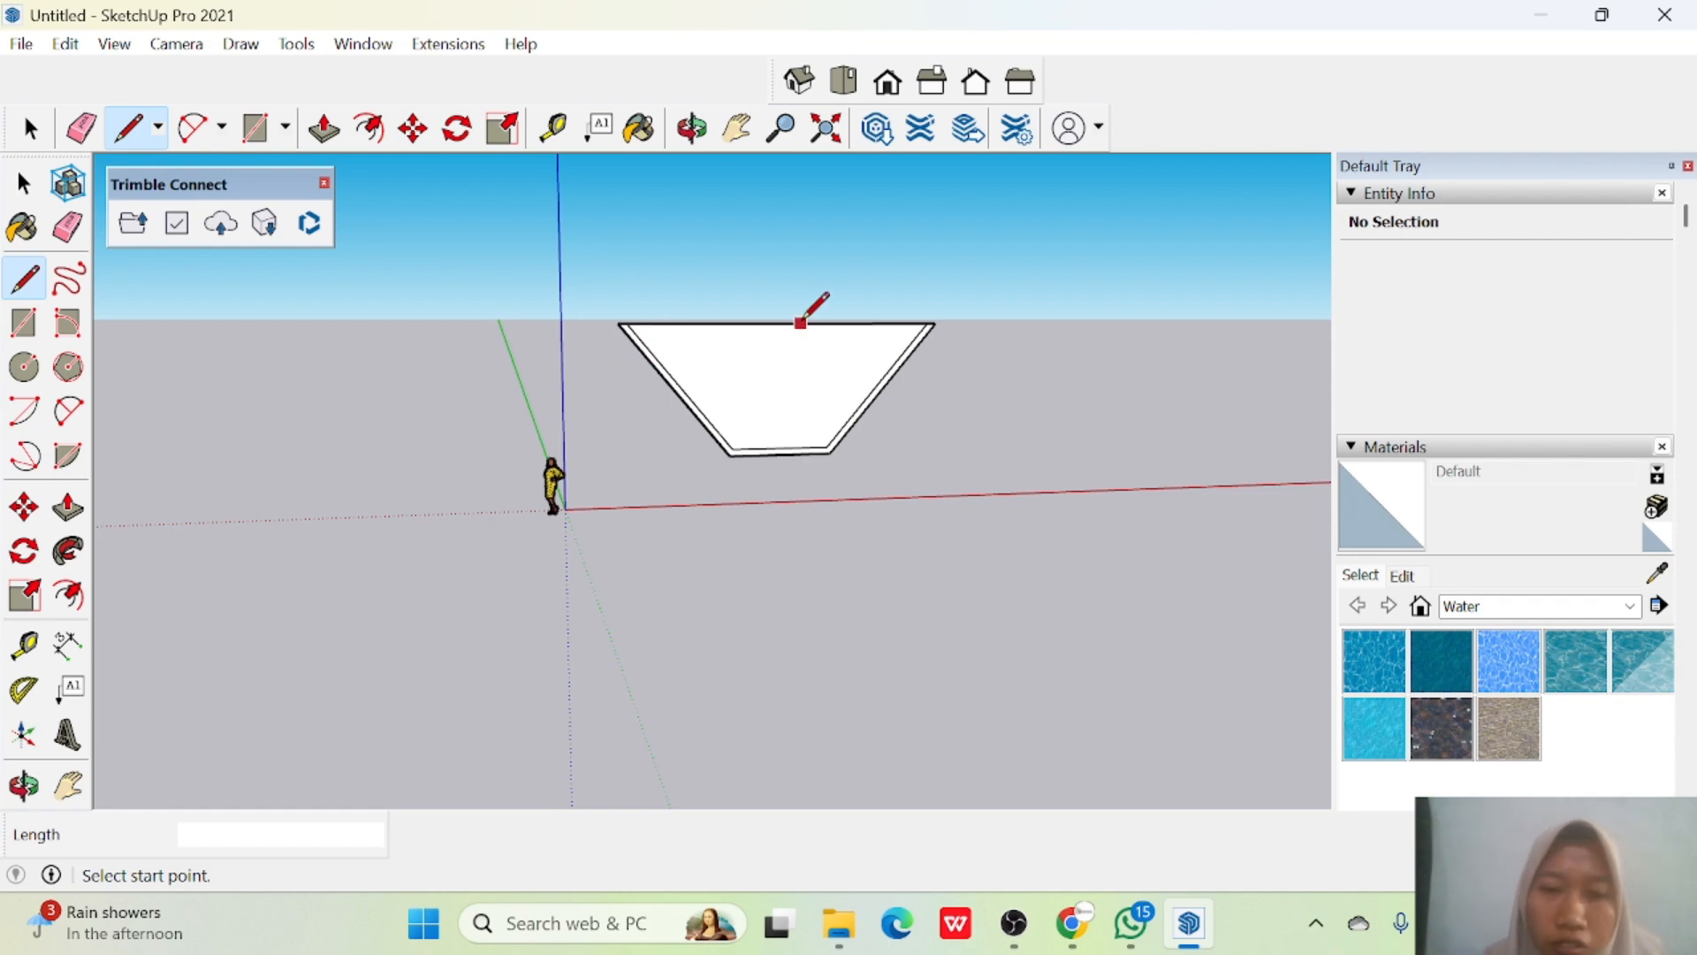
click(782, 322)
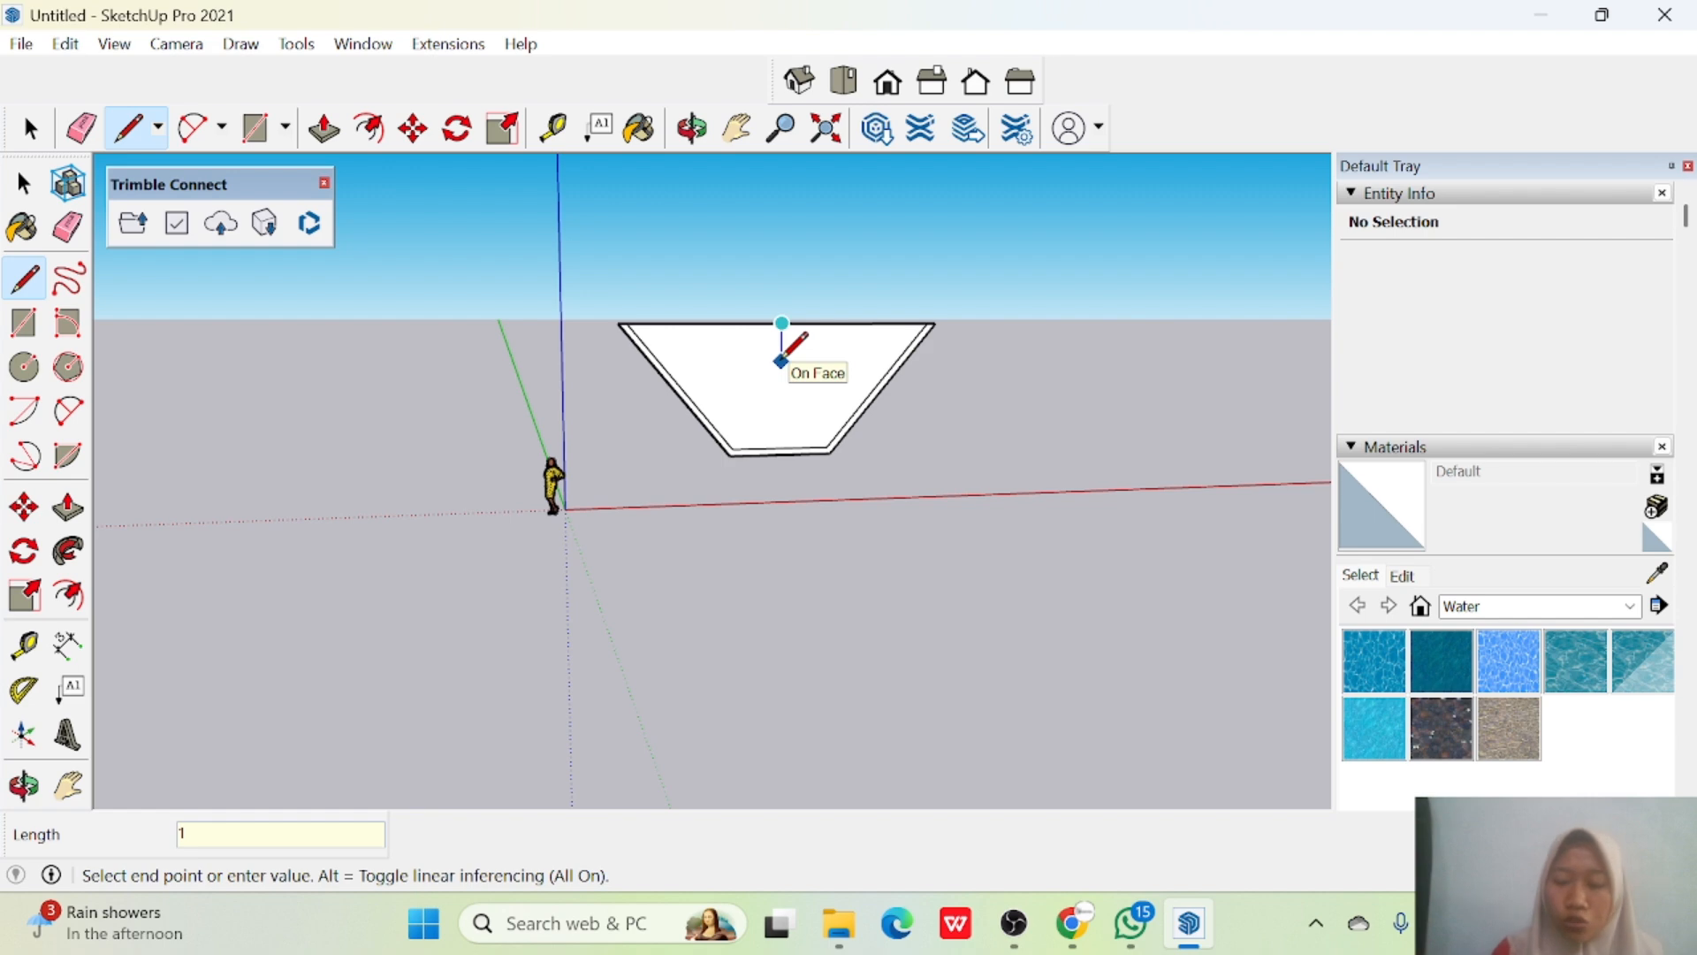
key(Return)
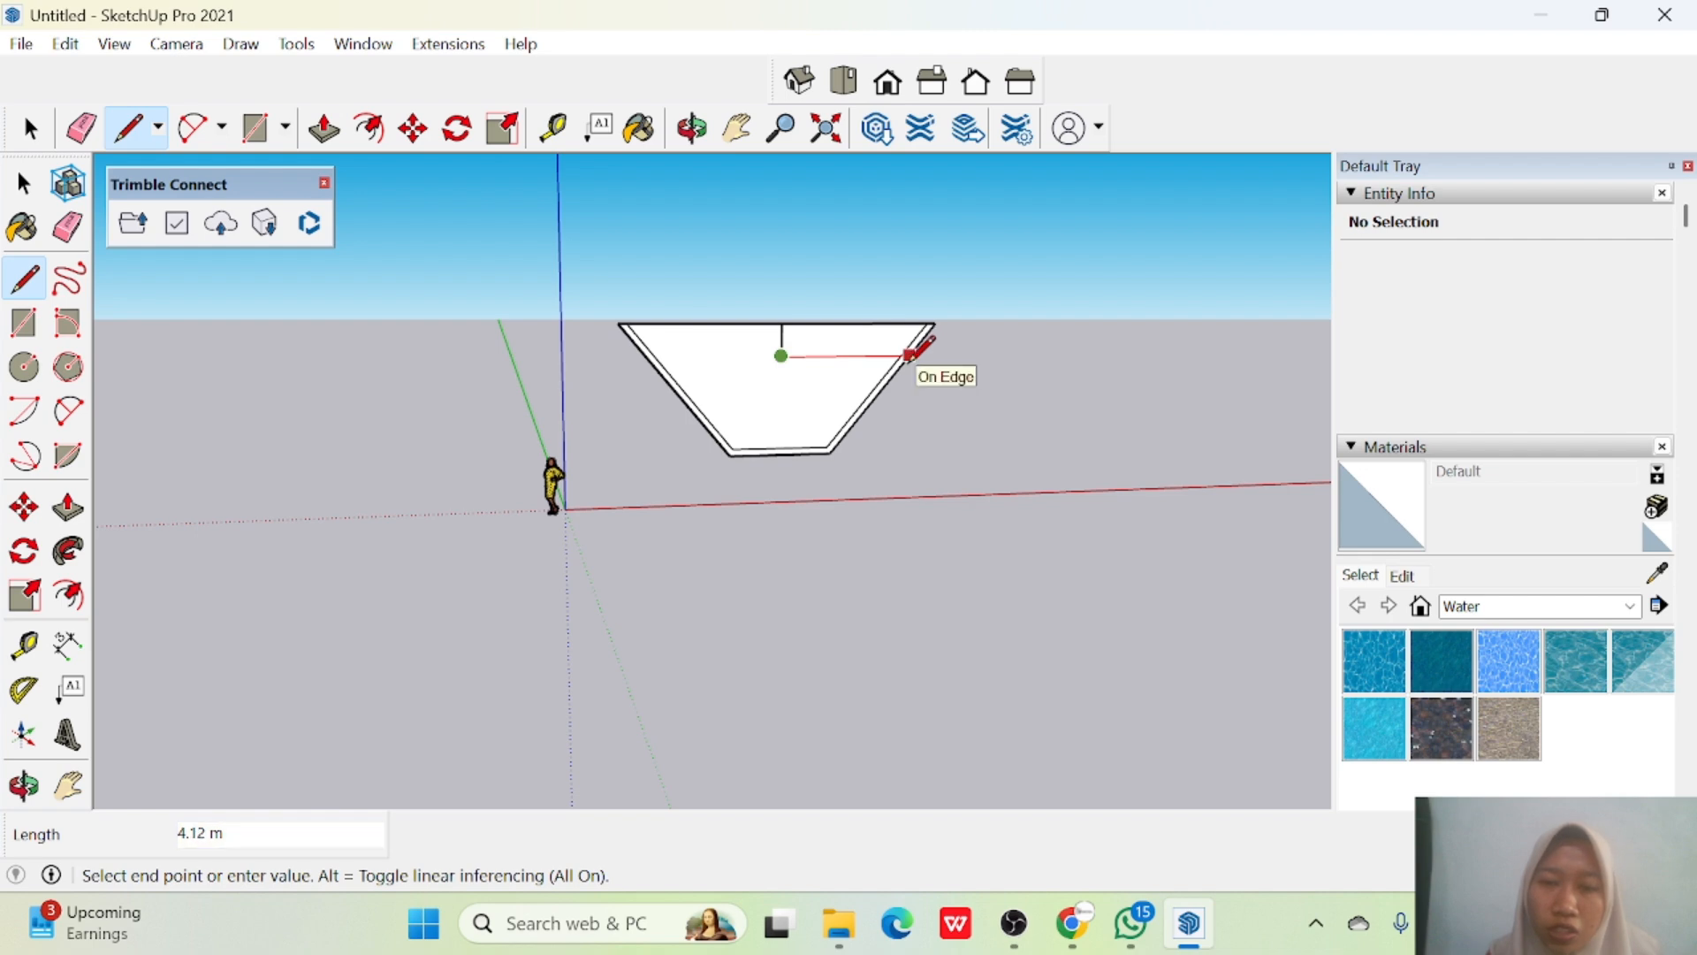
click(901, 356)
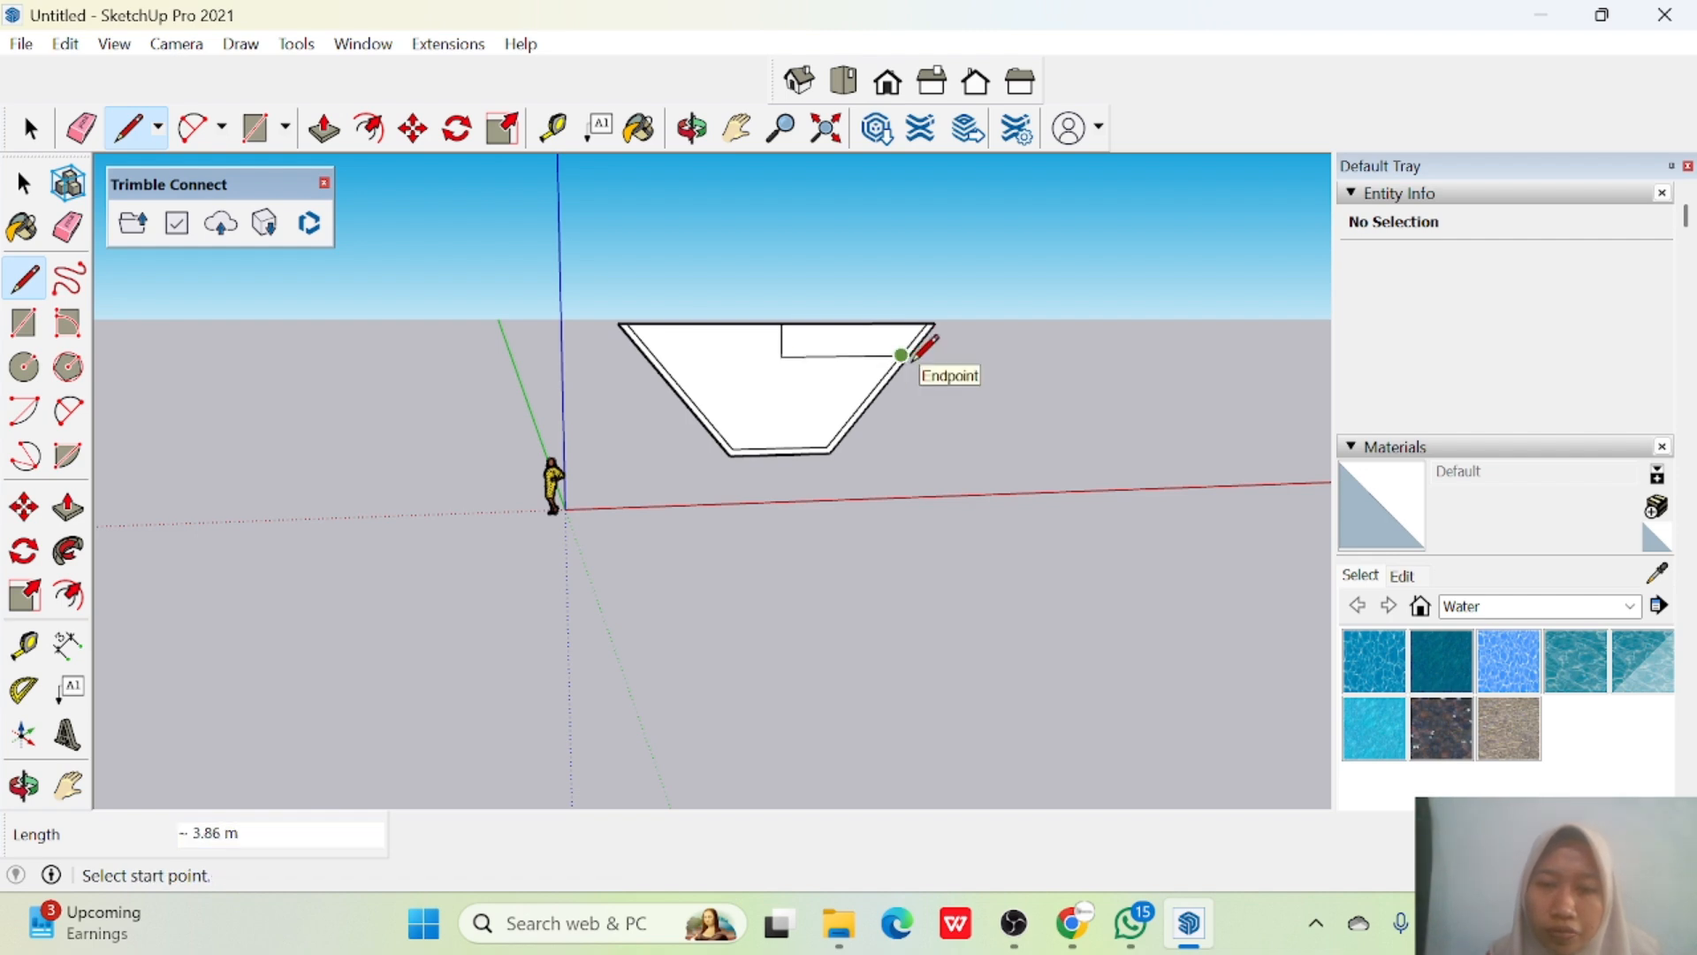
click(780, 355)
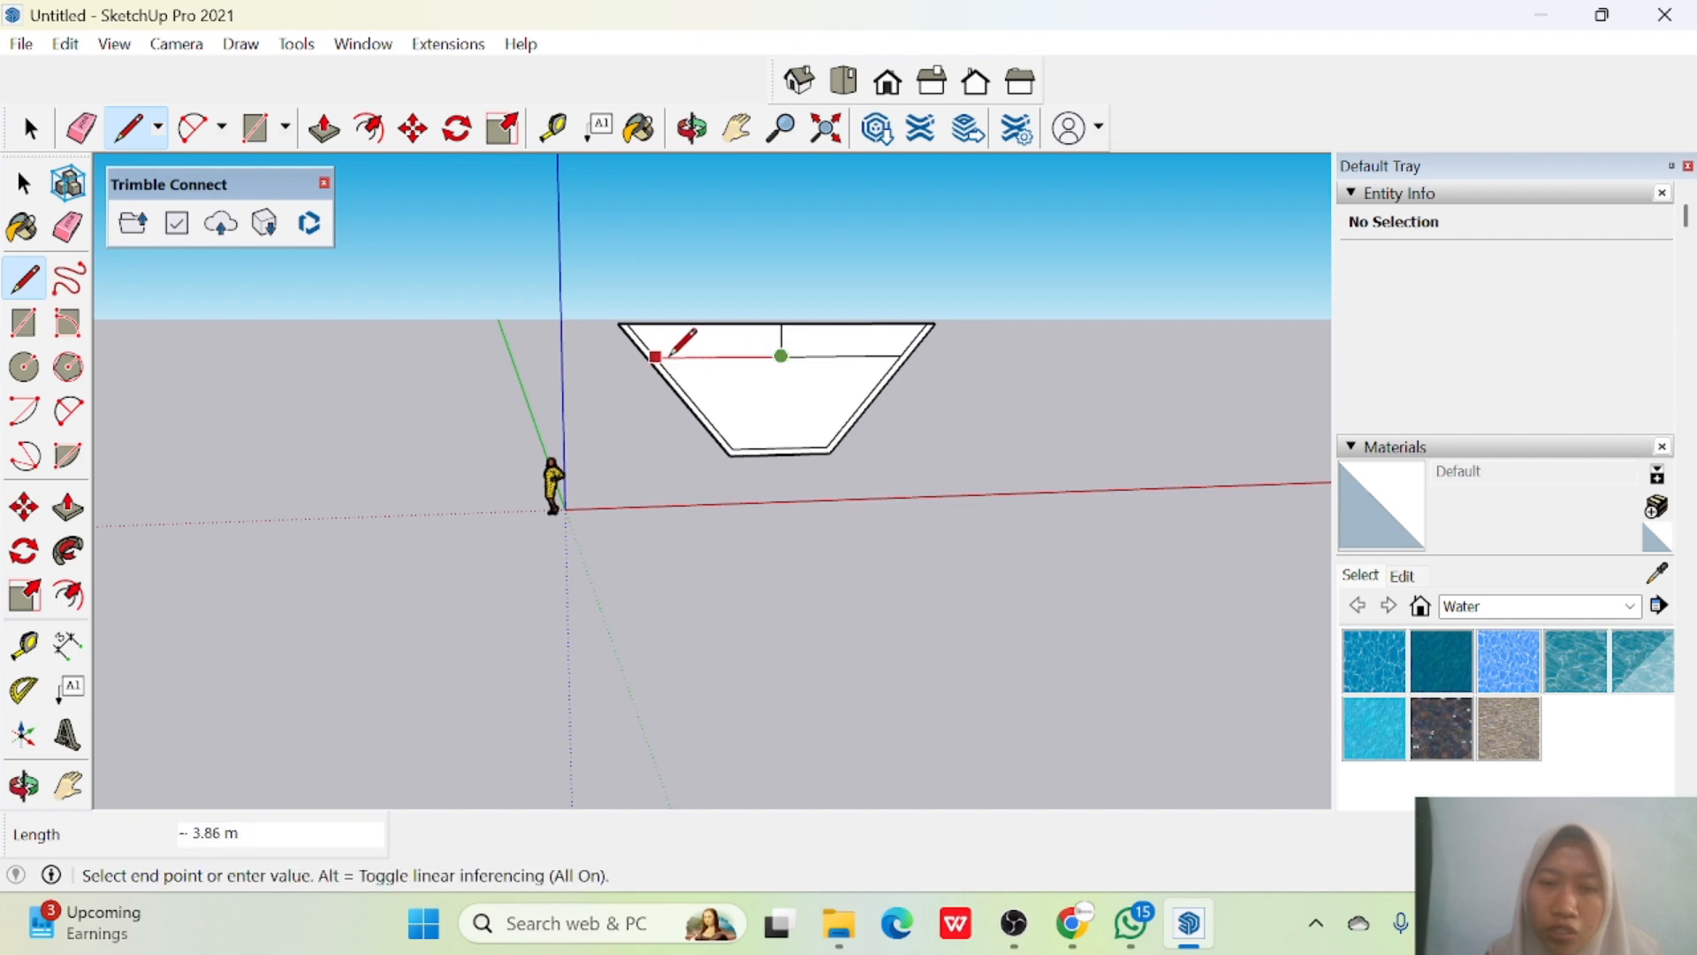
click(661, 355)
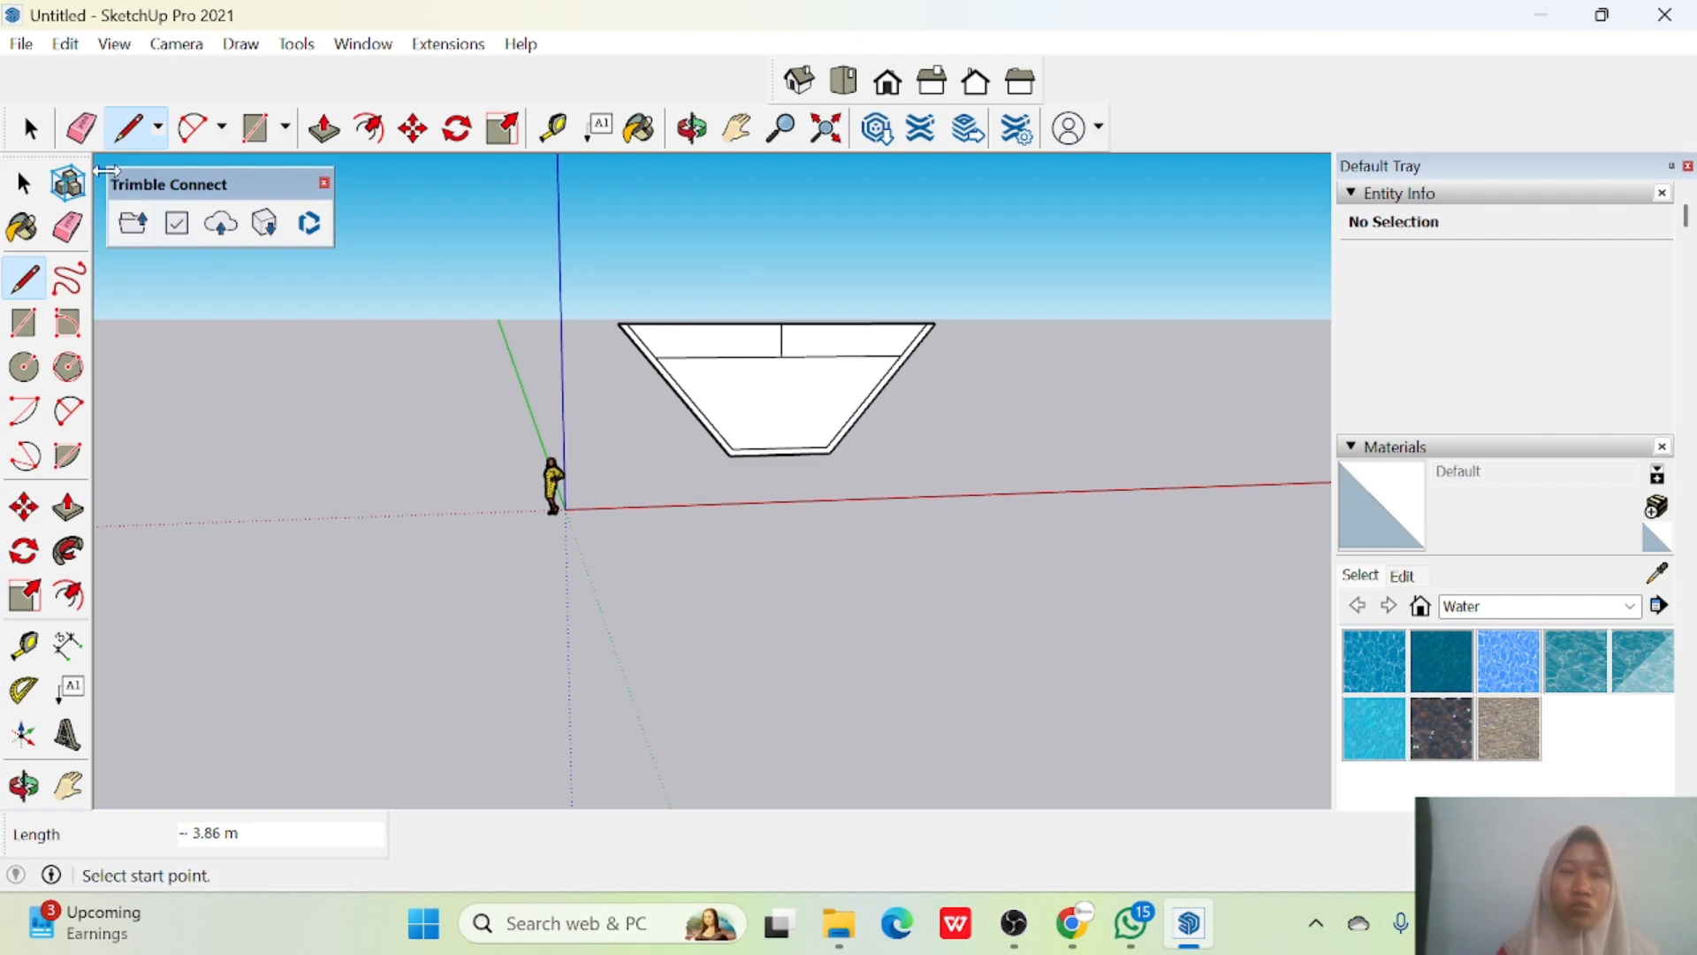
Delete the two faces above the water level line, the short vertical line between them and the top edge.
click(40, 135)
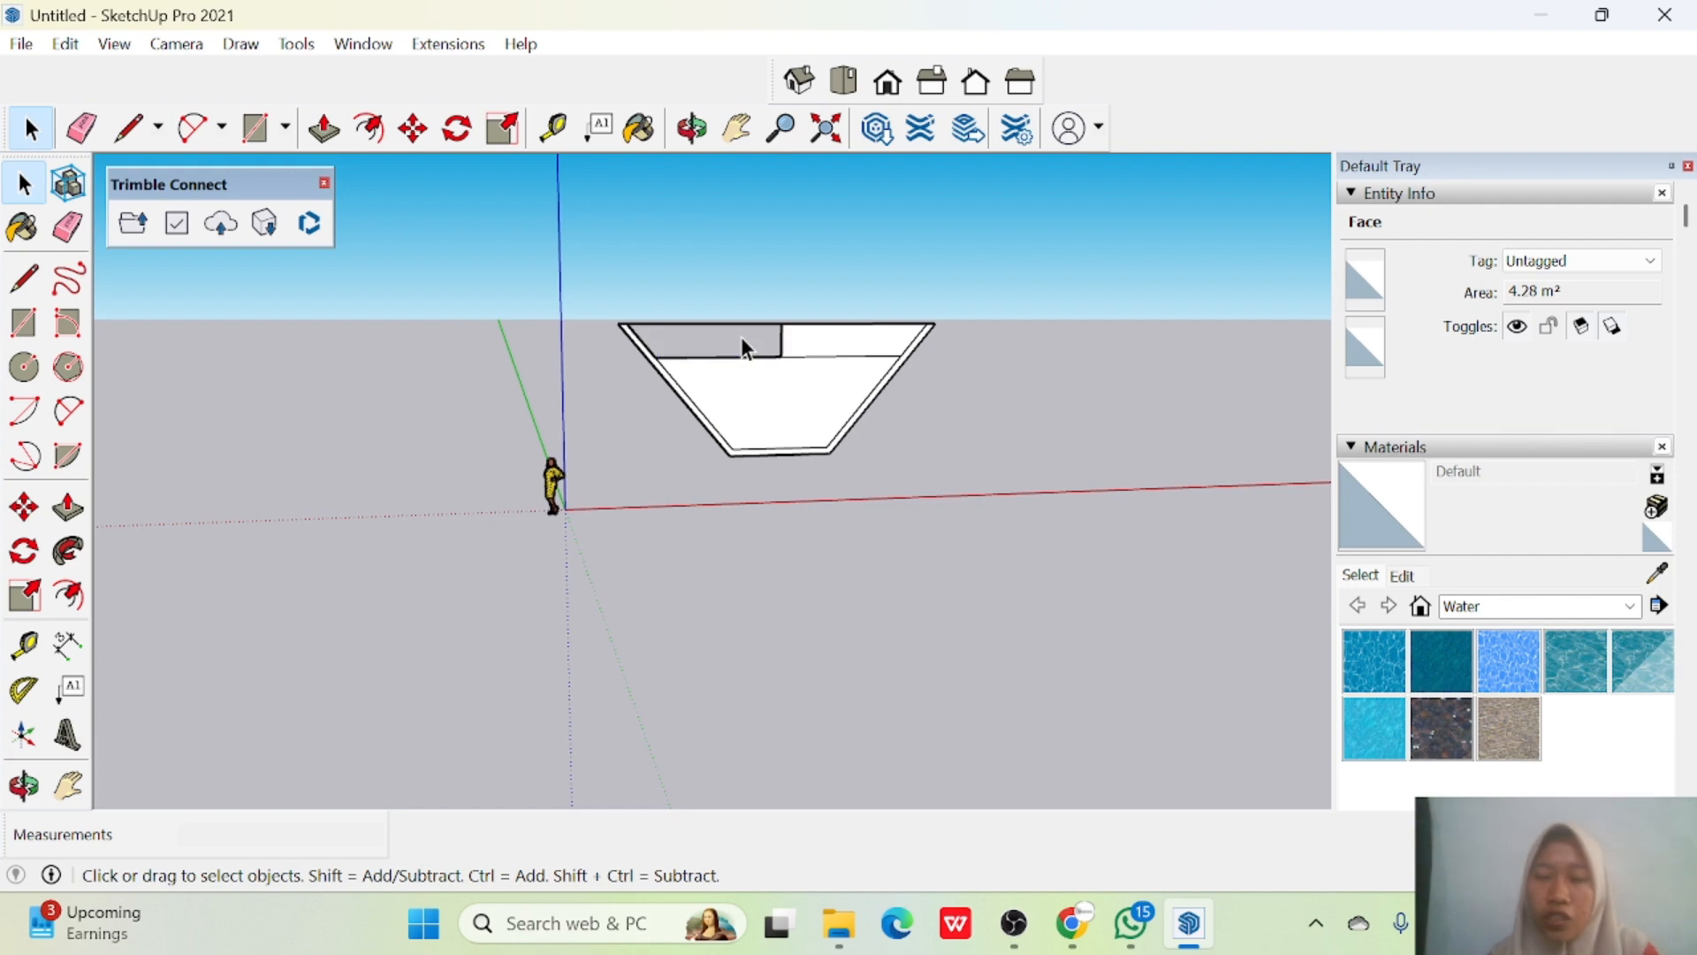
click(815, 331)
key(Delete)
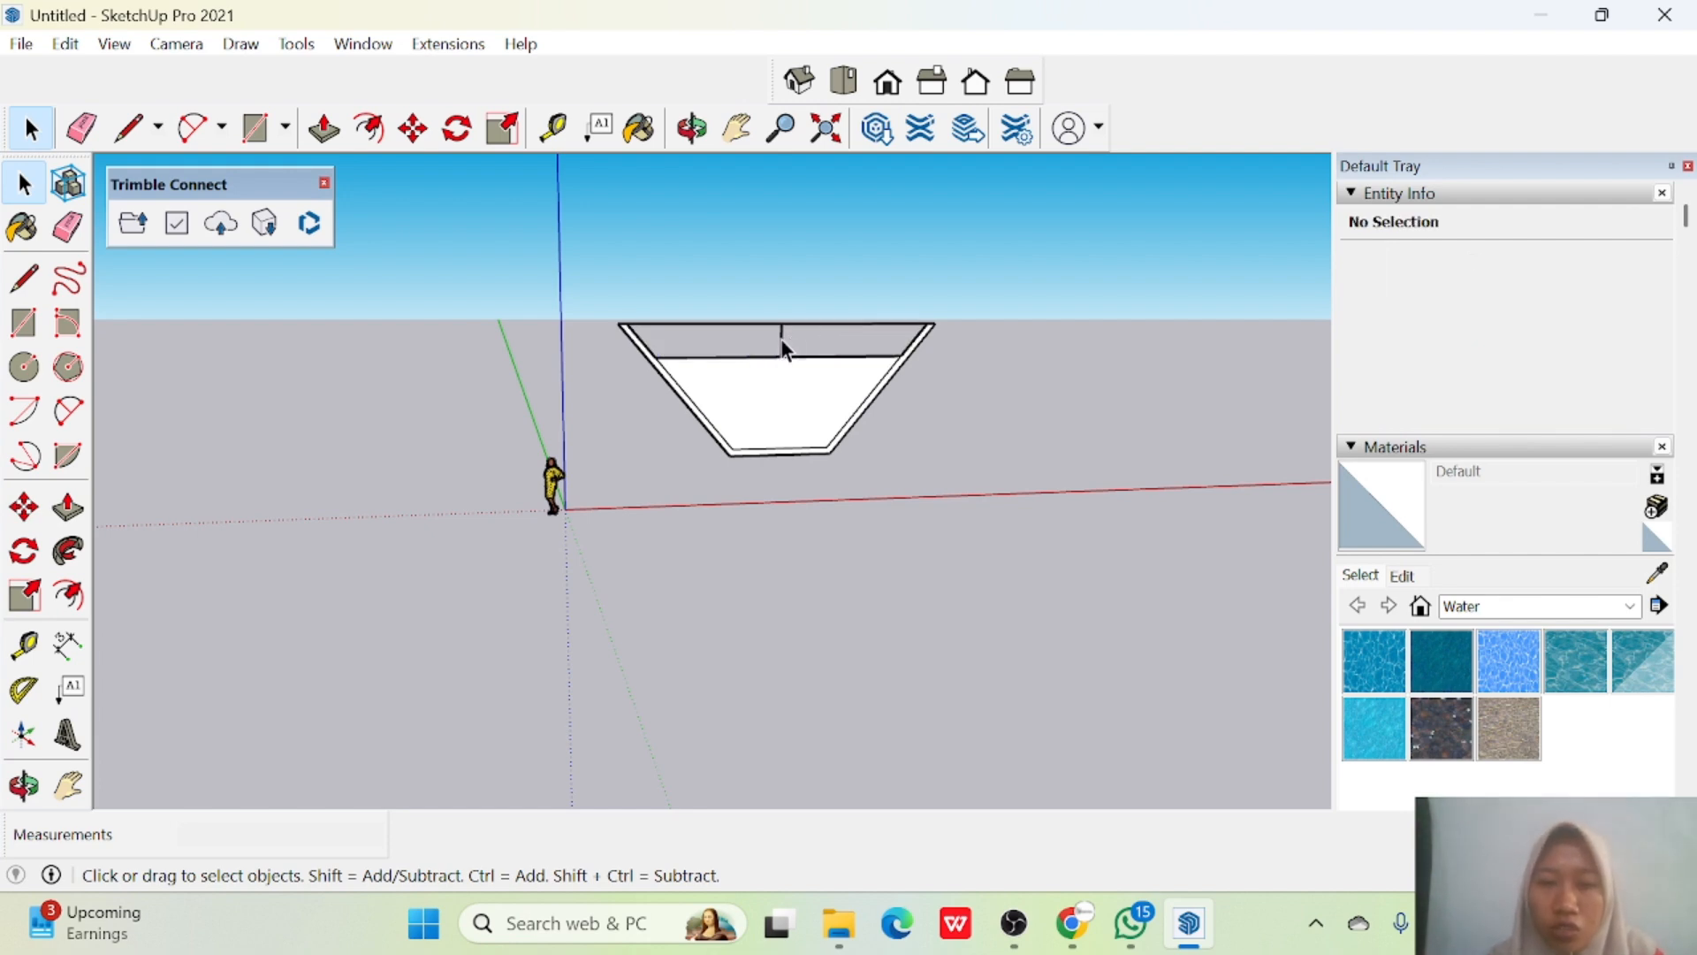
key(Delete)
click(777, 322)
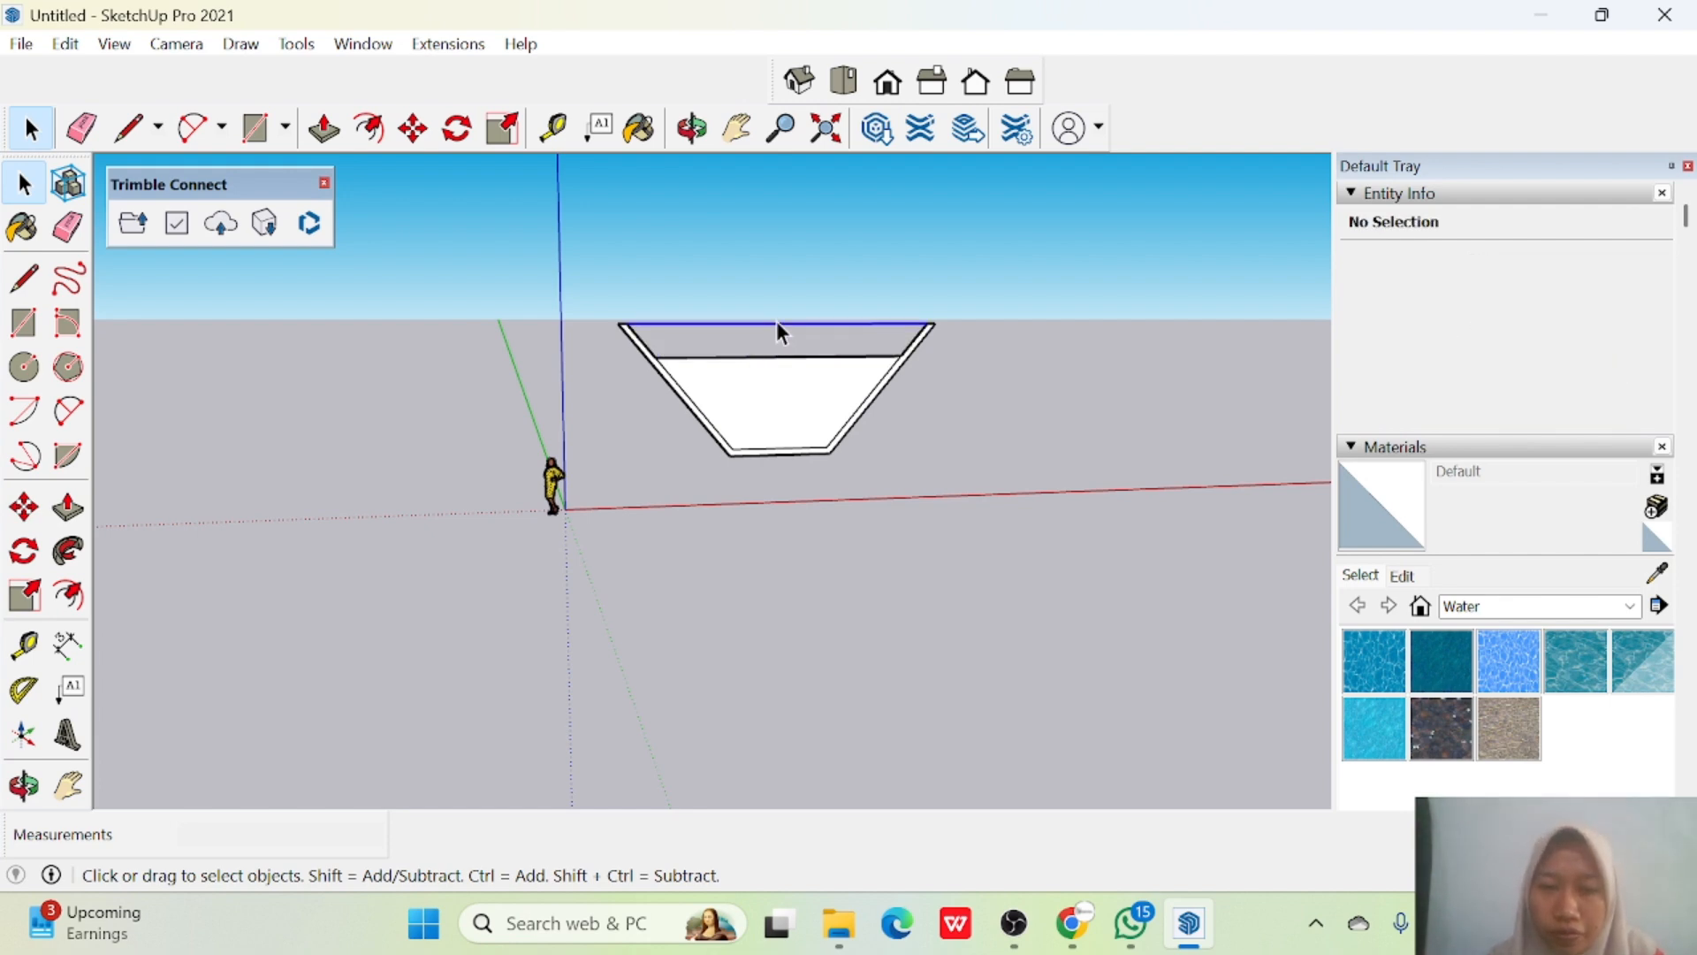
key(Delete)
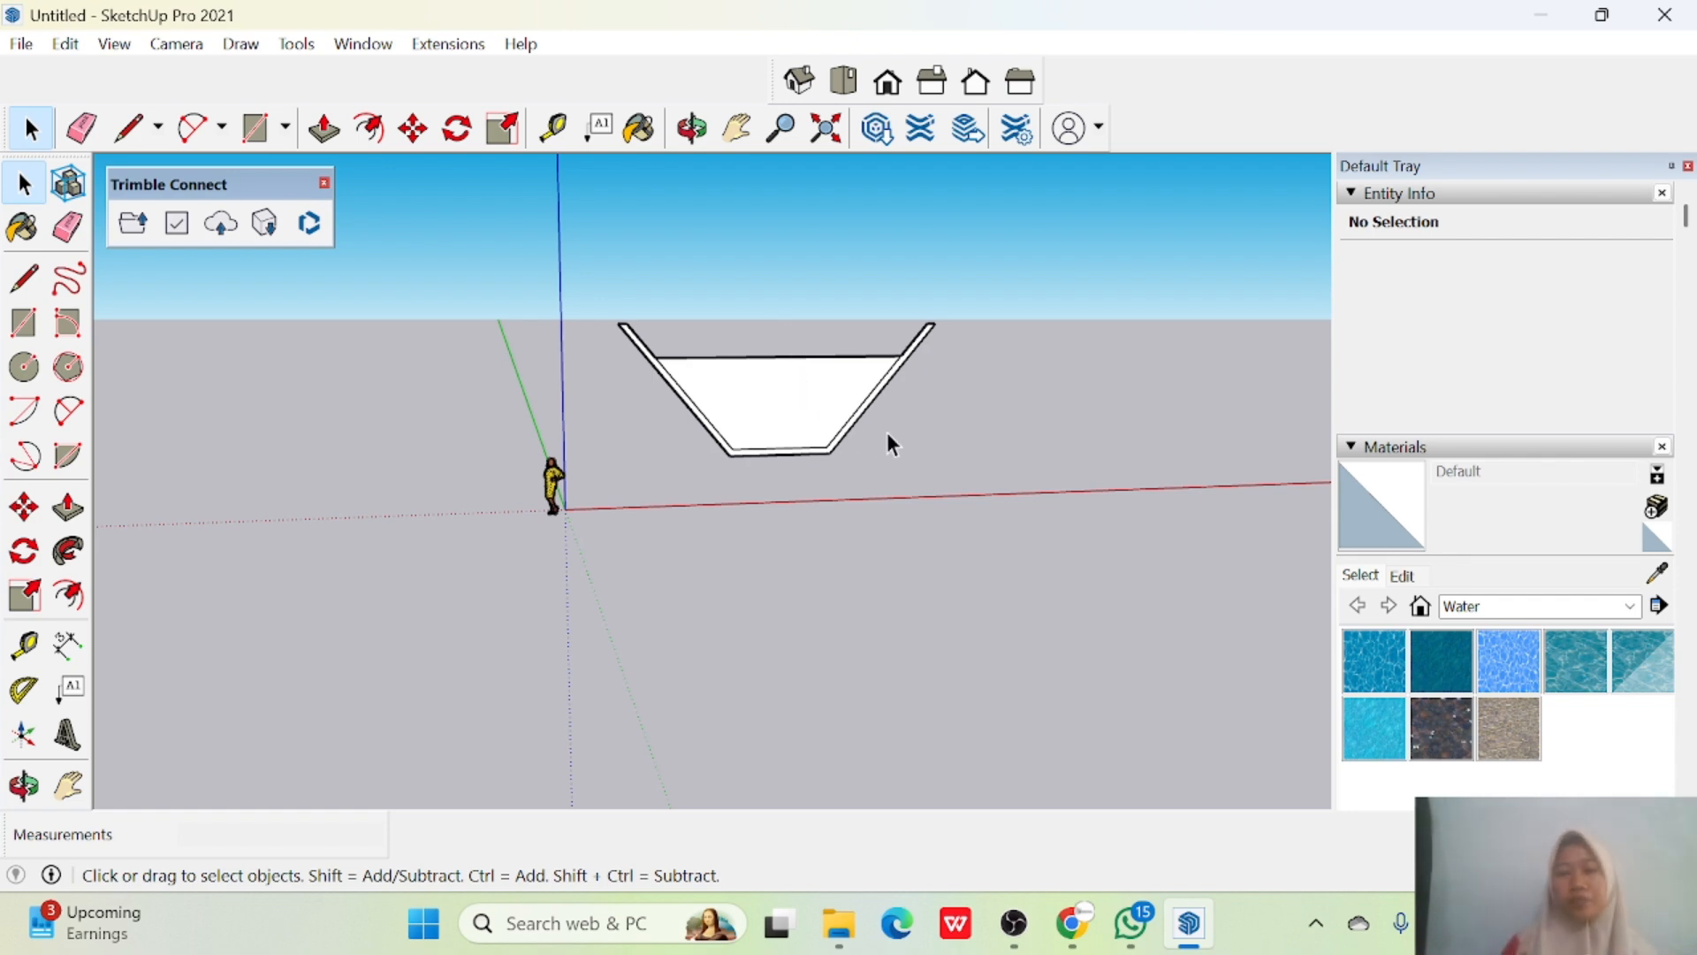
Extrude the channel wall profile 10 m with Push/Pull, leaving the water section face in place.
middle_drag(1076, 443, 492, 531)
middle_drag(955, 539, 484, 500)
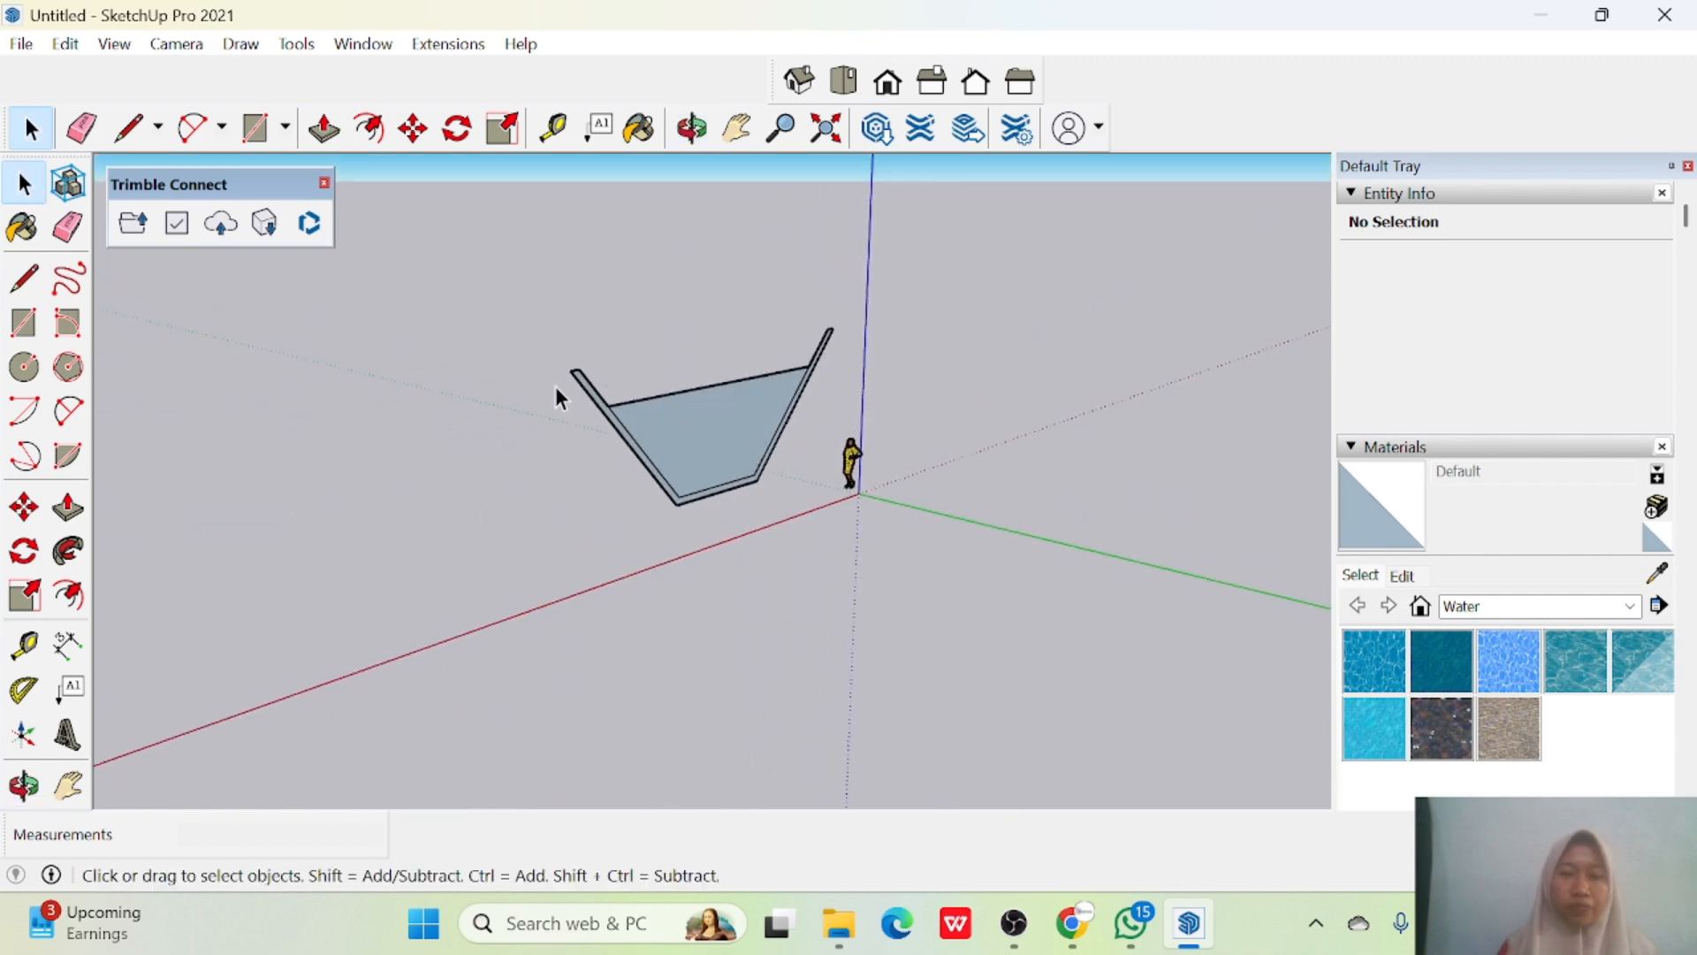
click(67, 510)
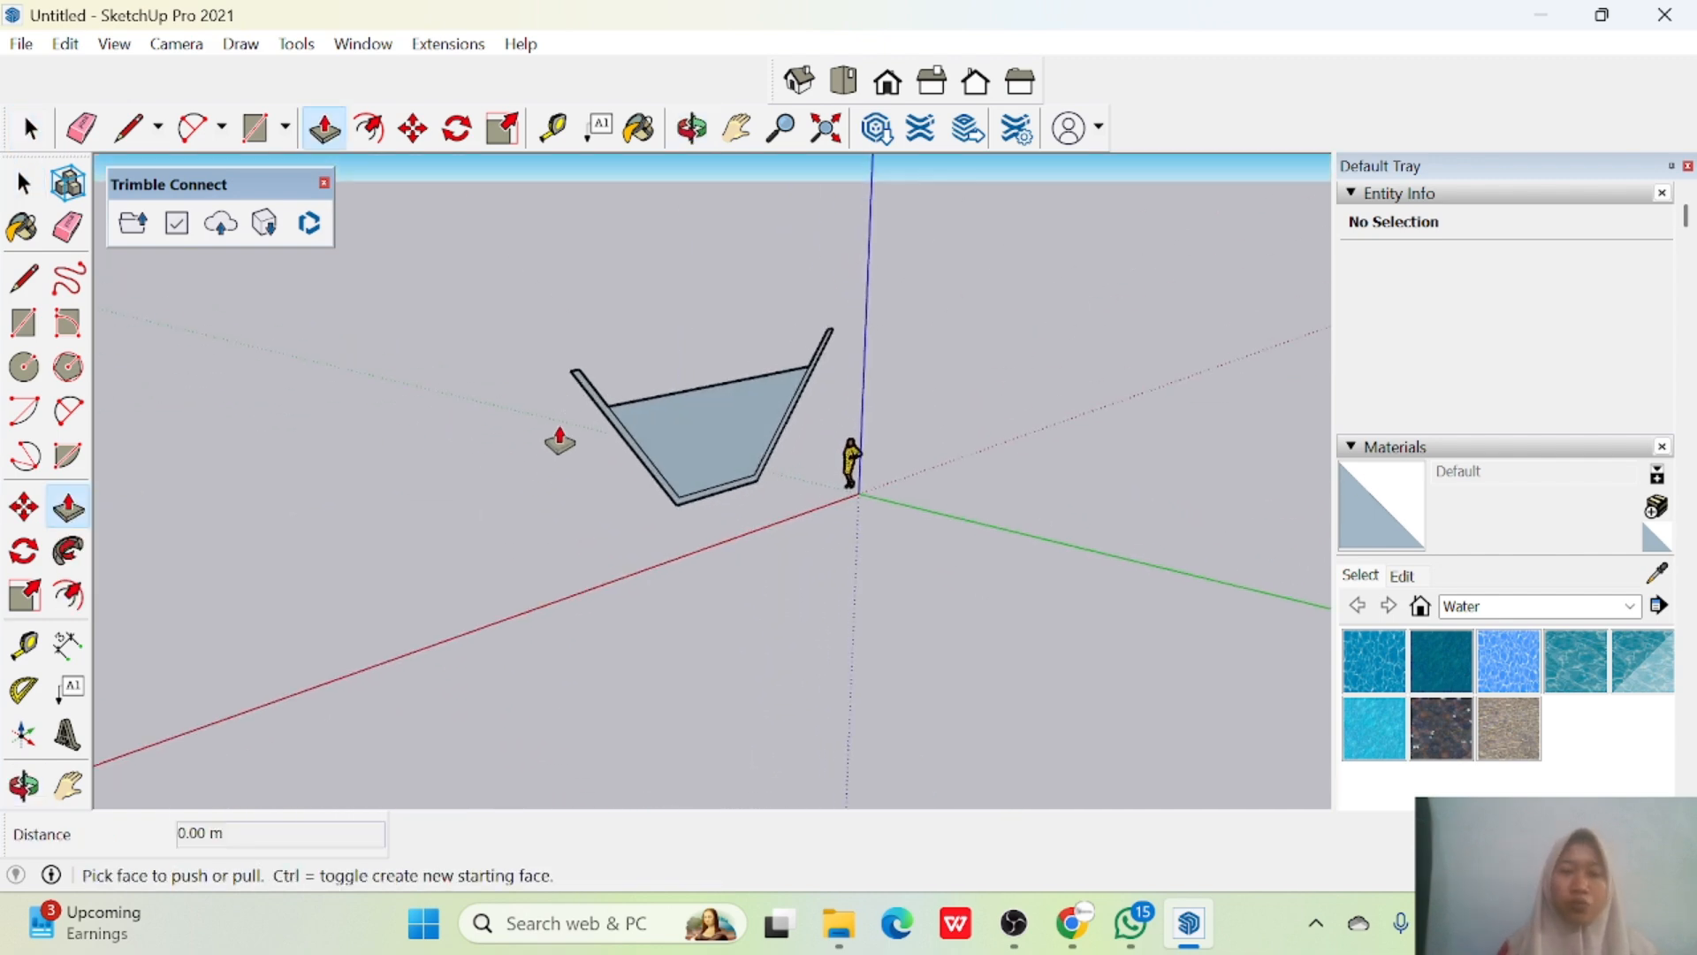
drag(592, 409, 962, 609)
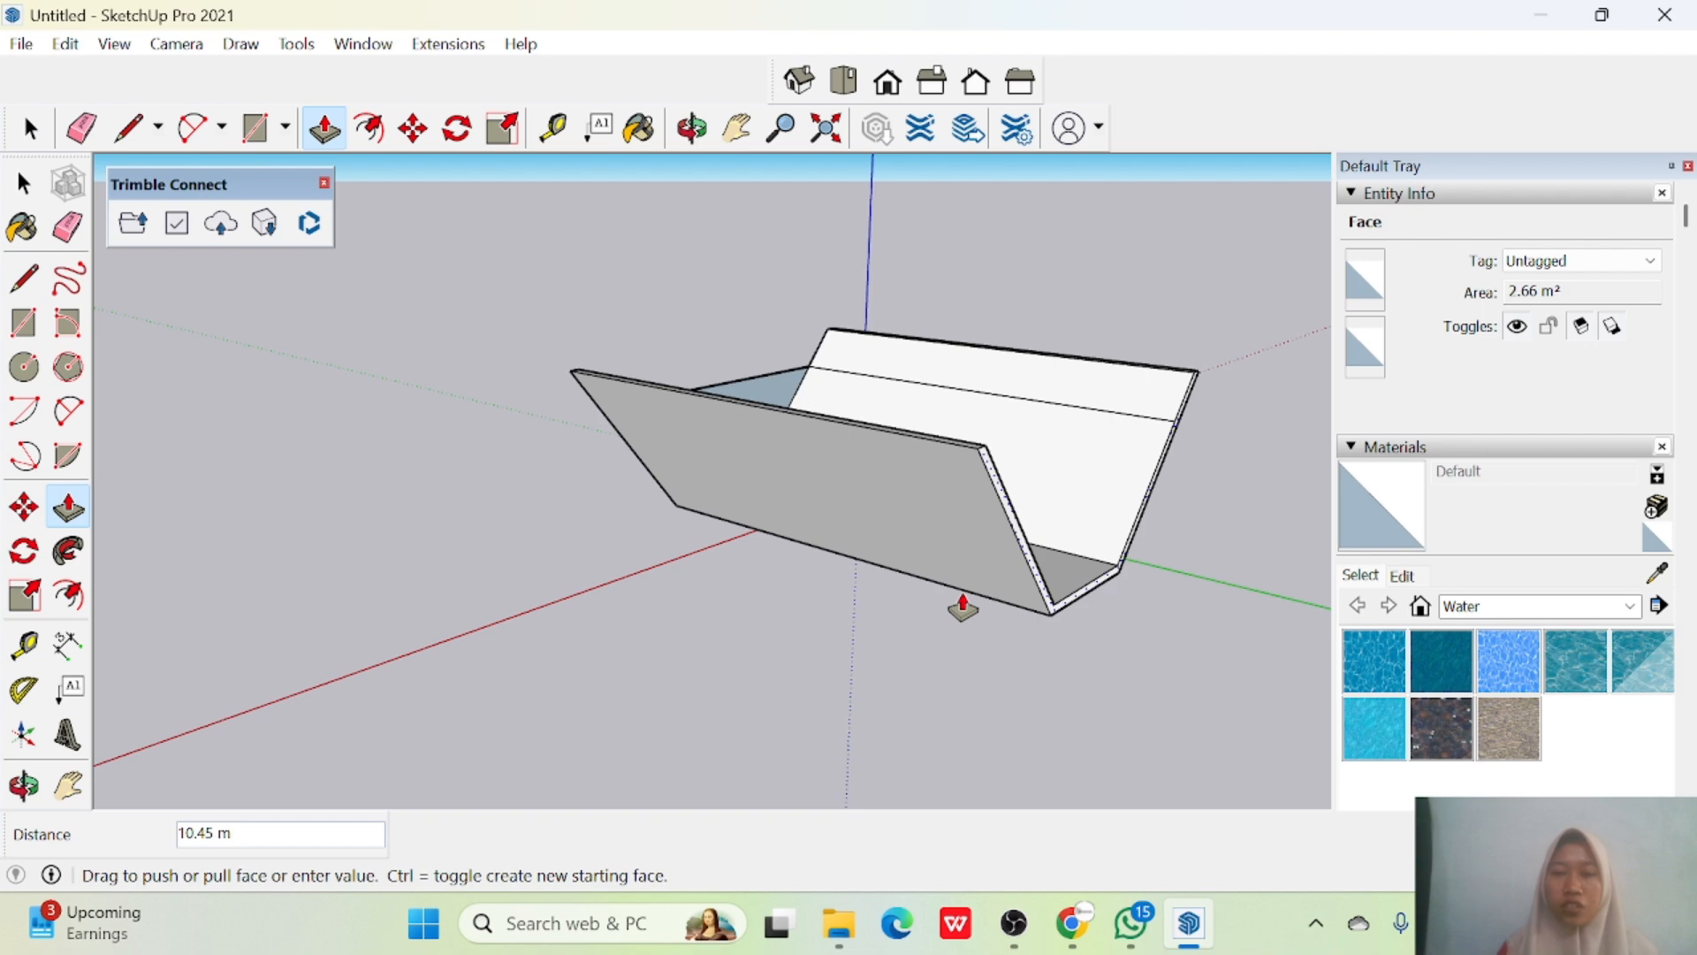
text(10)
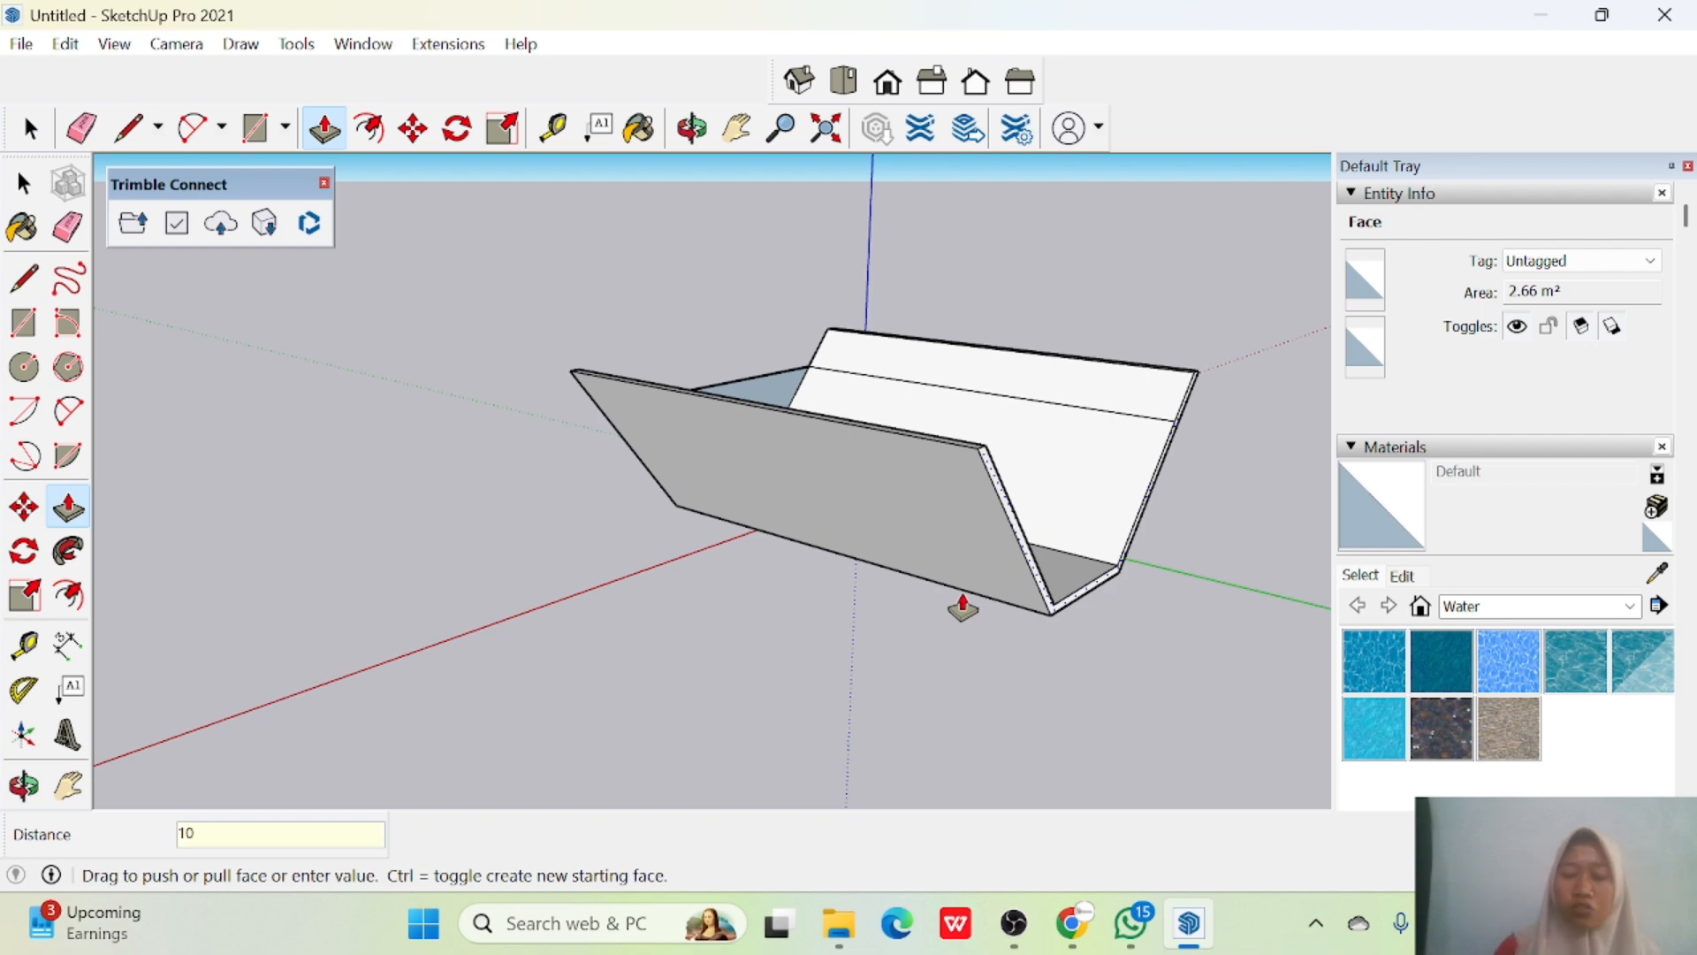
key(Return)
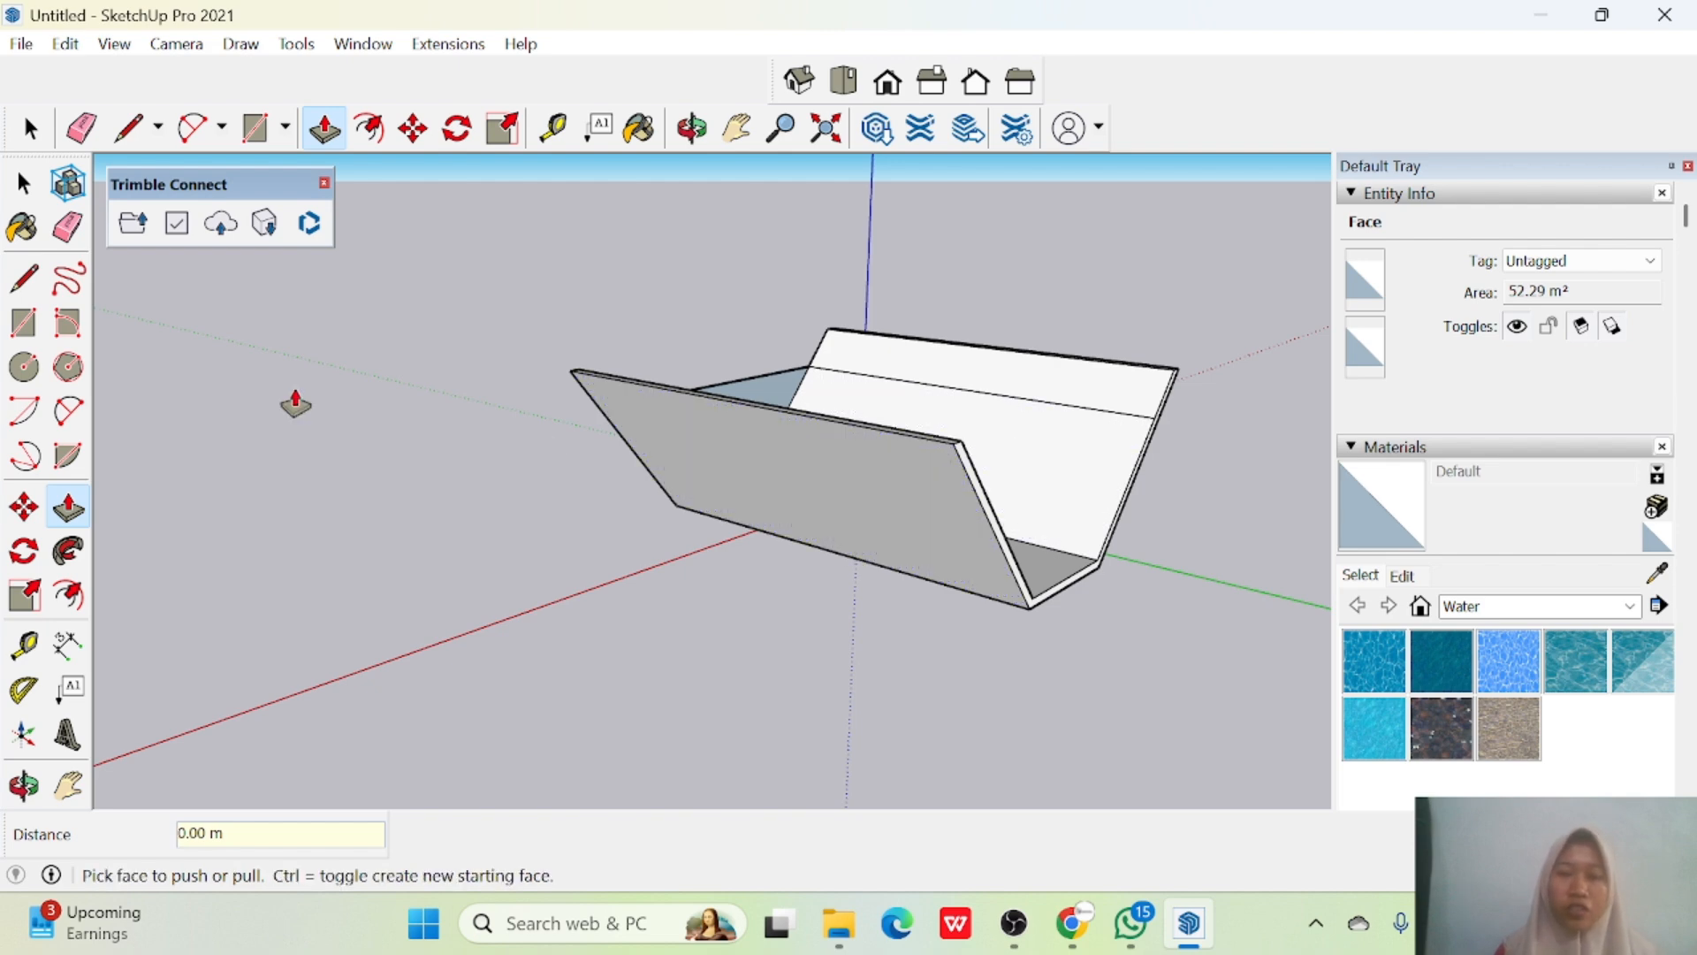
Draw a line across the open end between both inner walls at water level to form the water surface and end faces.
click(128, 128)
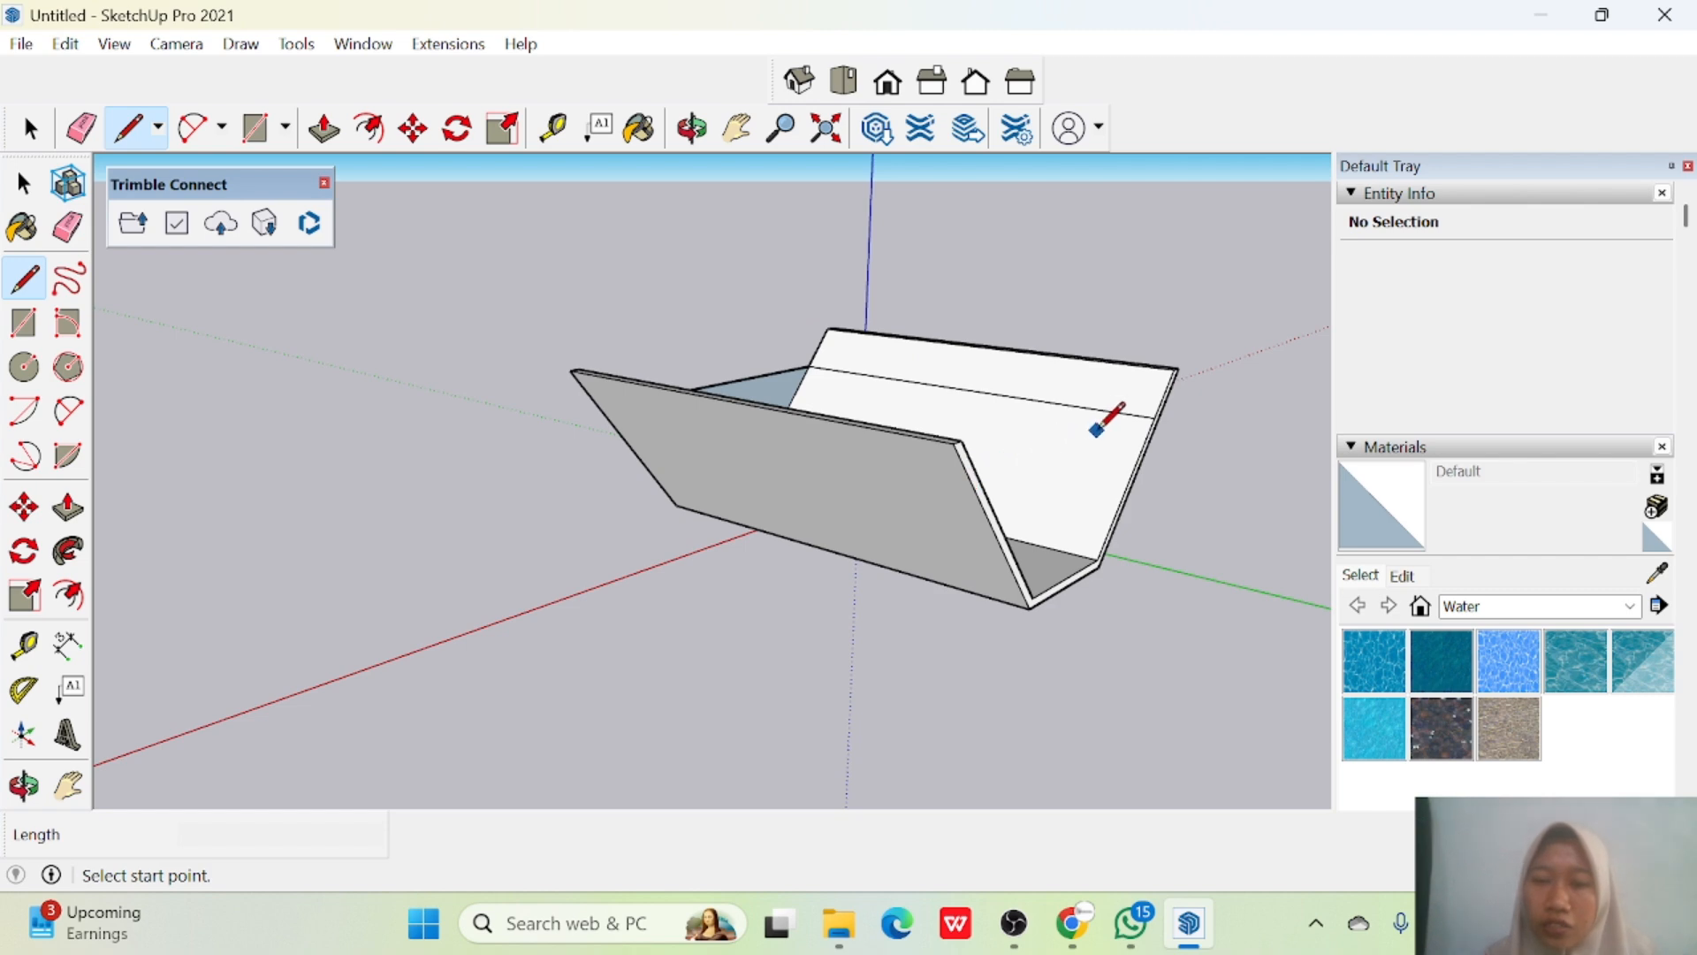
click(1156, 417)
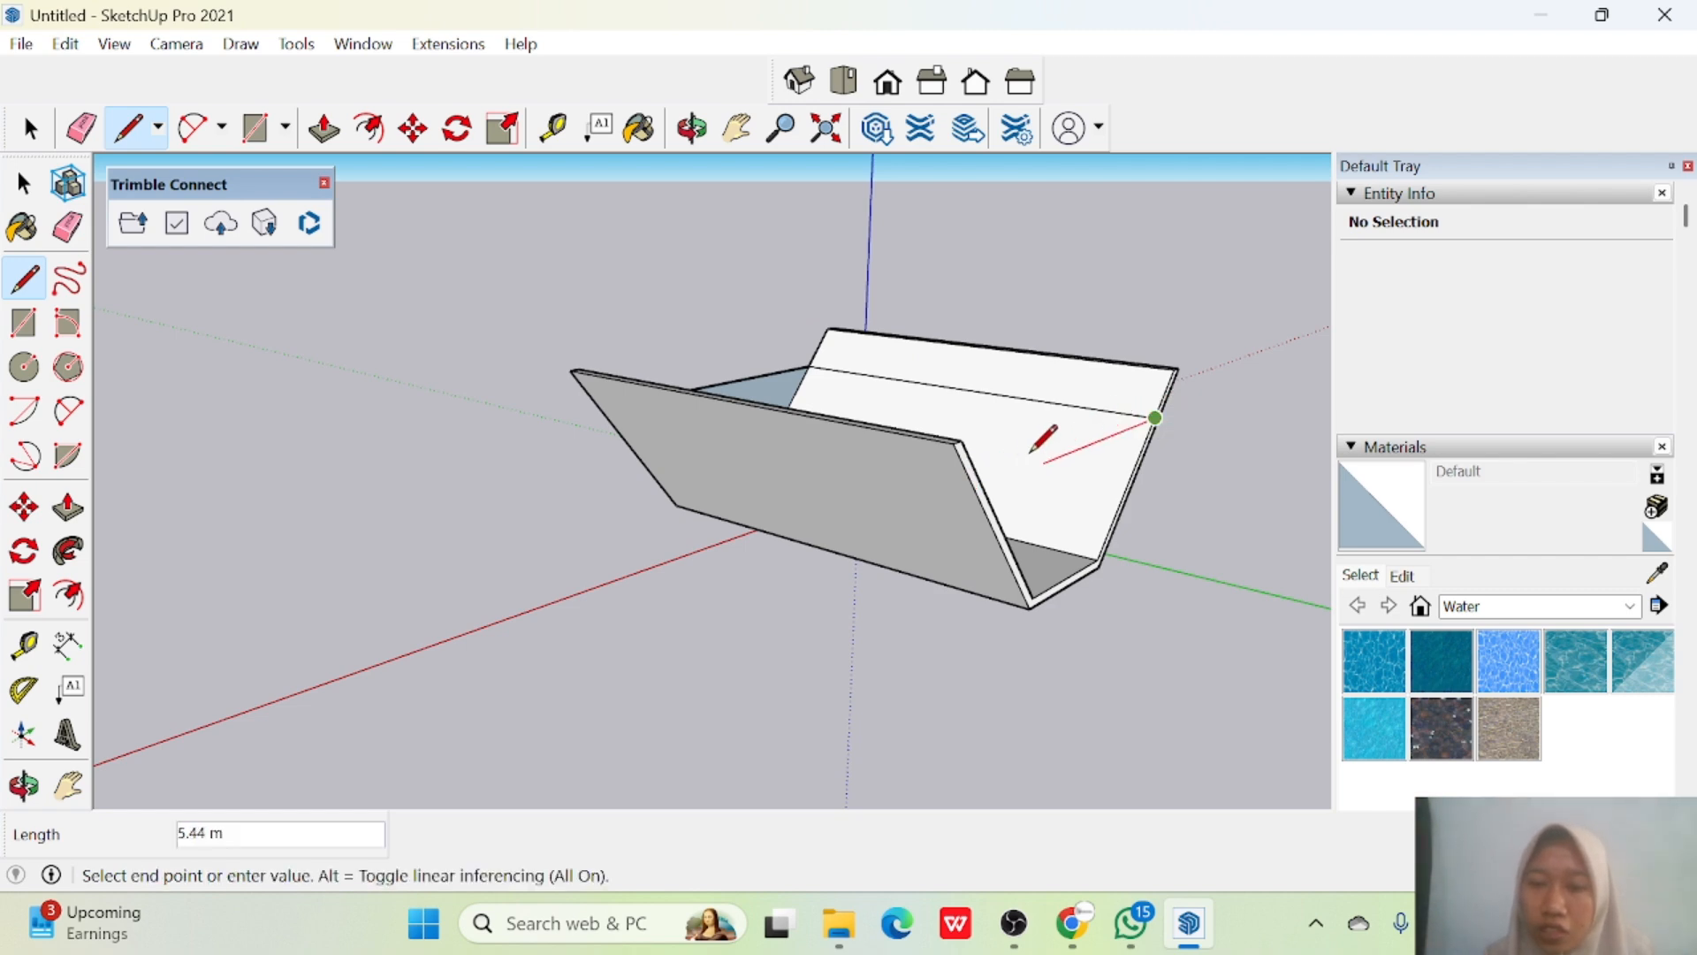
click(979, 484)
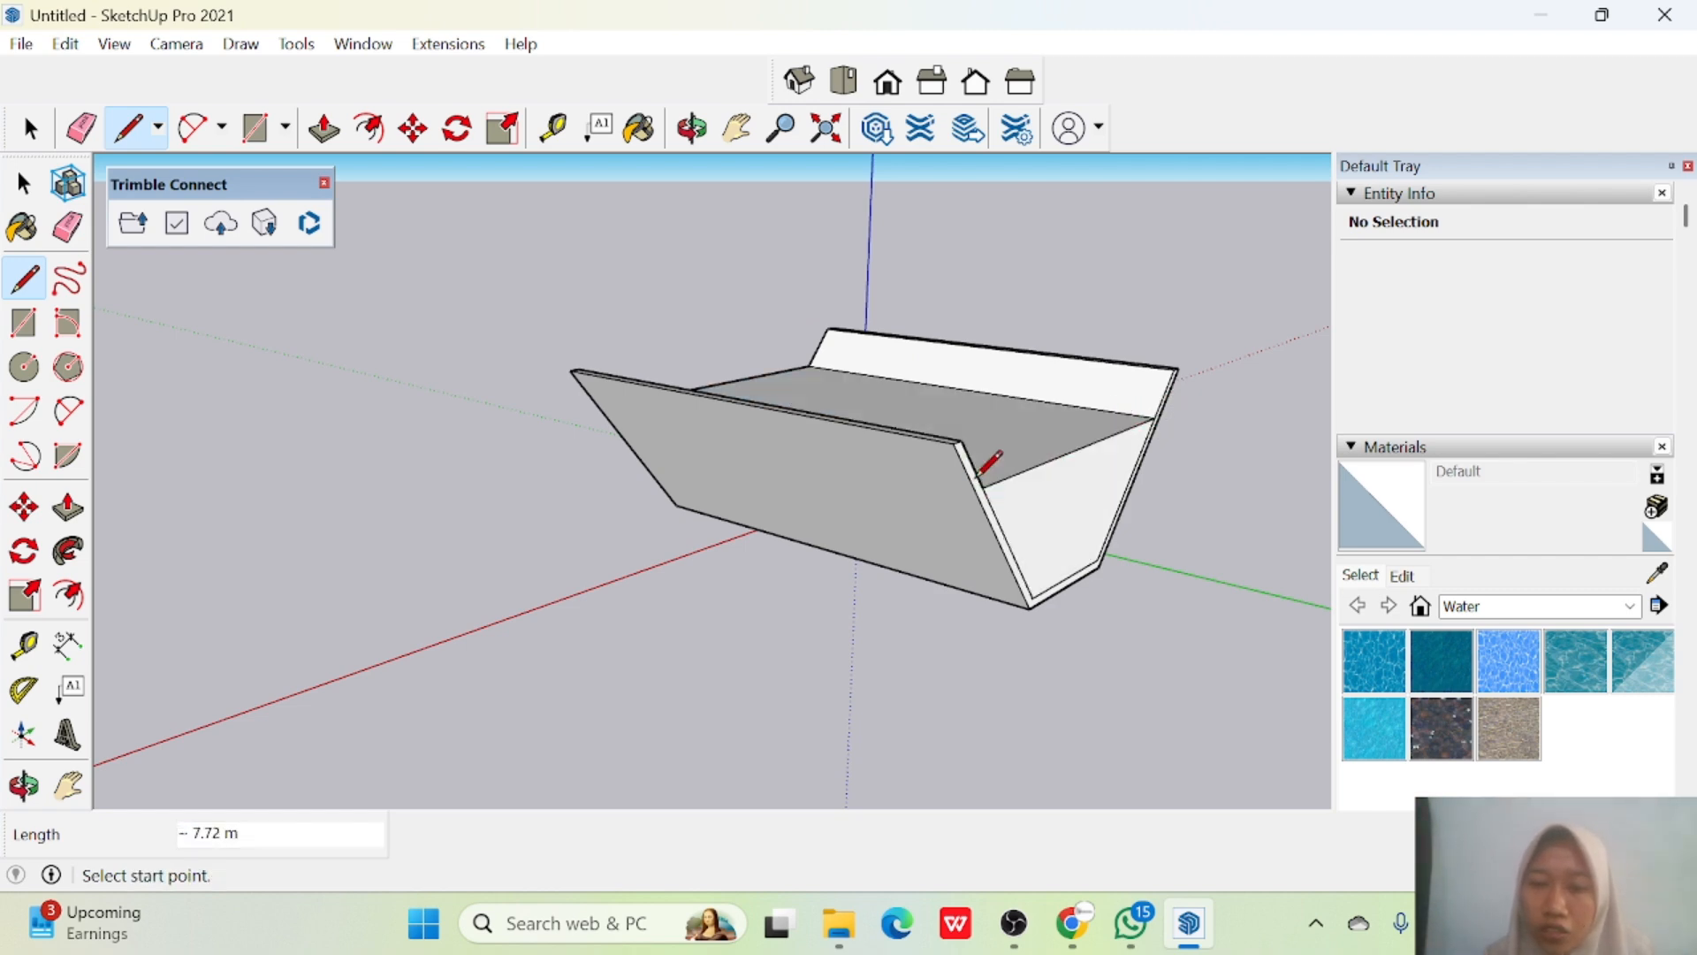
Paint the water surface and the trapezoidal end face with the Water Dark Blue material.
mouse_move(1045, 484)
middle_down()
mouse_move(1107, 637)
mouse_move(534, 462)
mouse_move(606, 398)
mouse_move(1053, 565)
mouse_move(1074, 737)
middle_up()
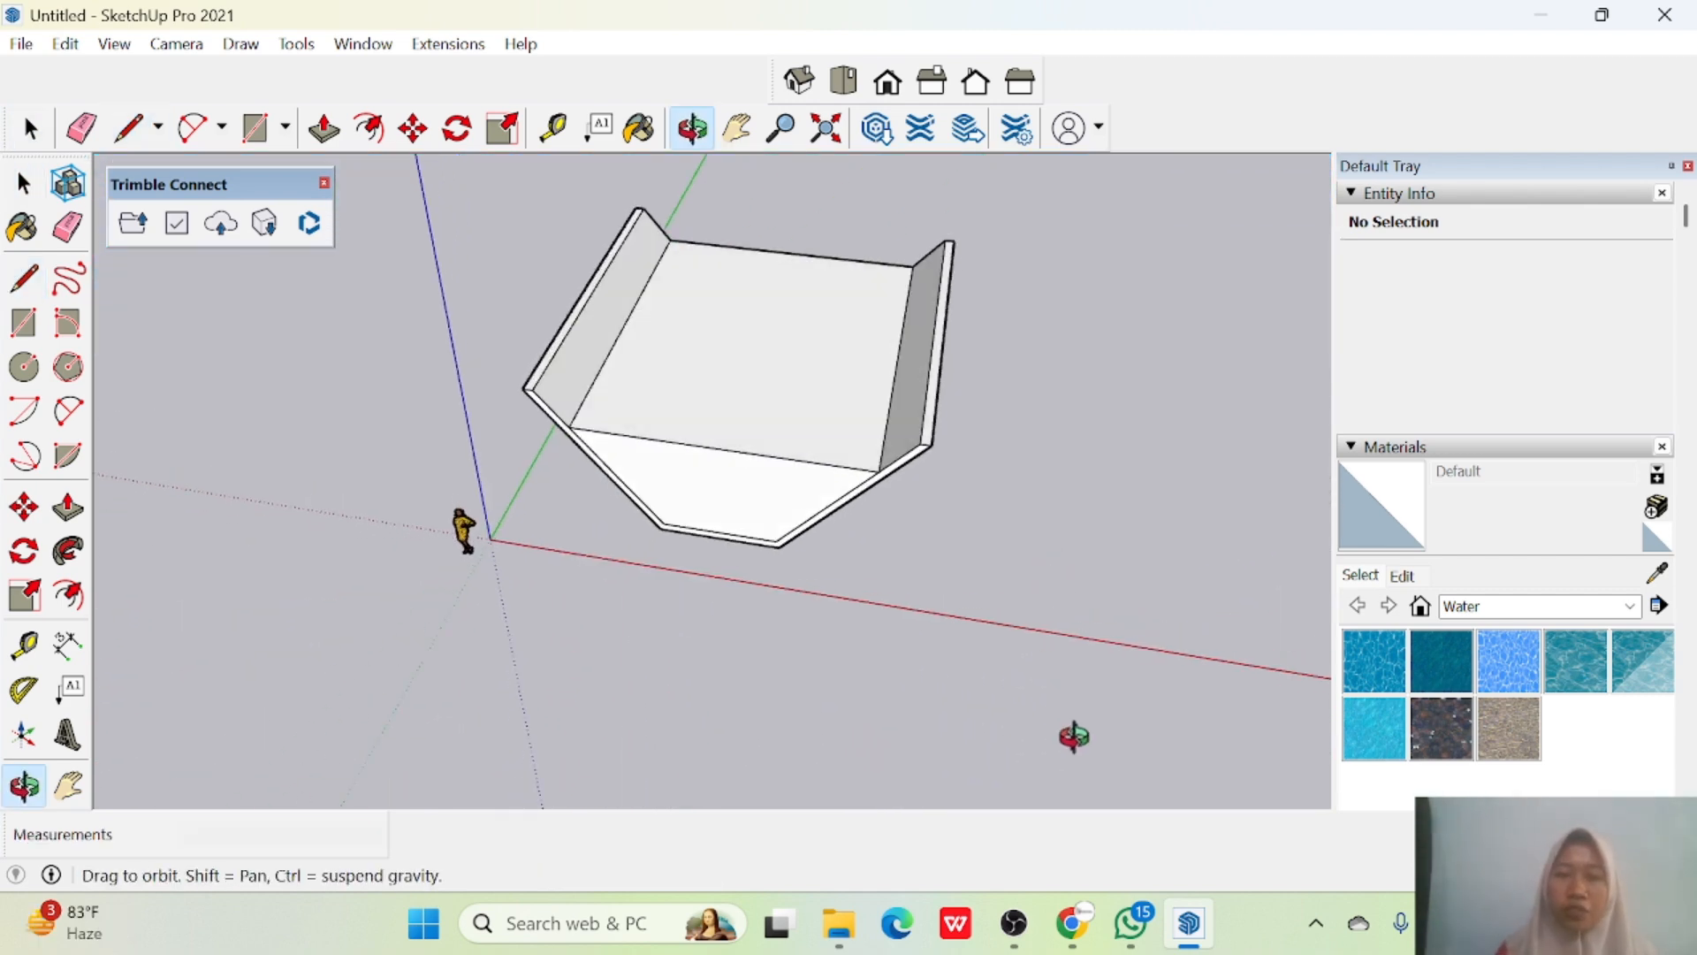
key(space)
middle_drag(995, 452, 481, 266)
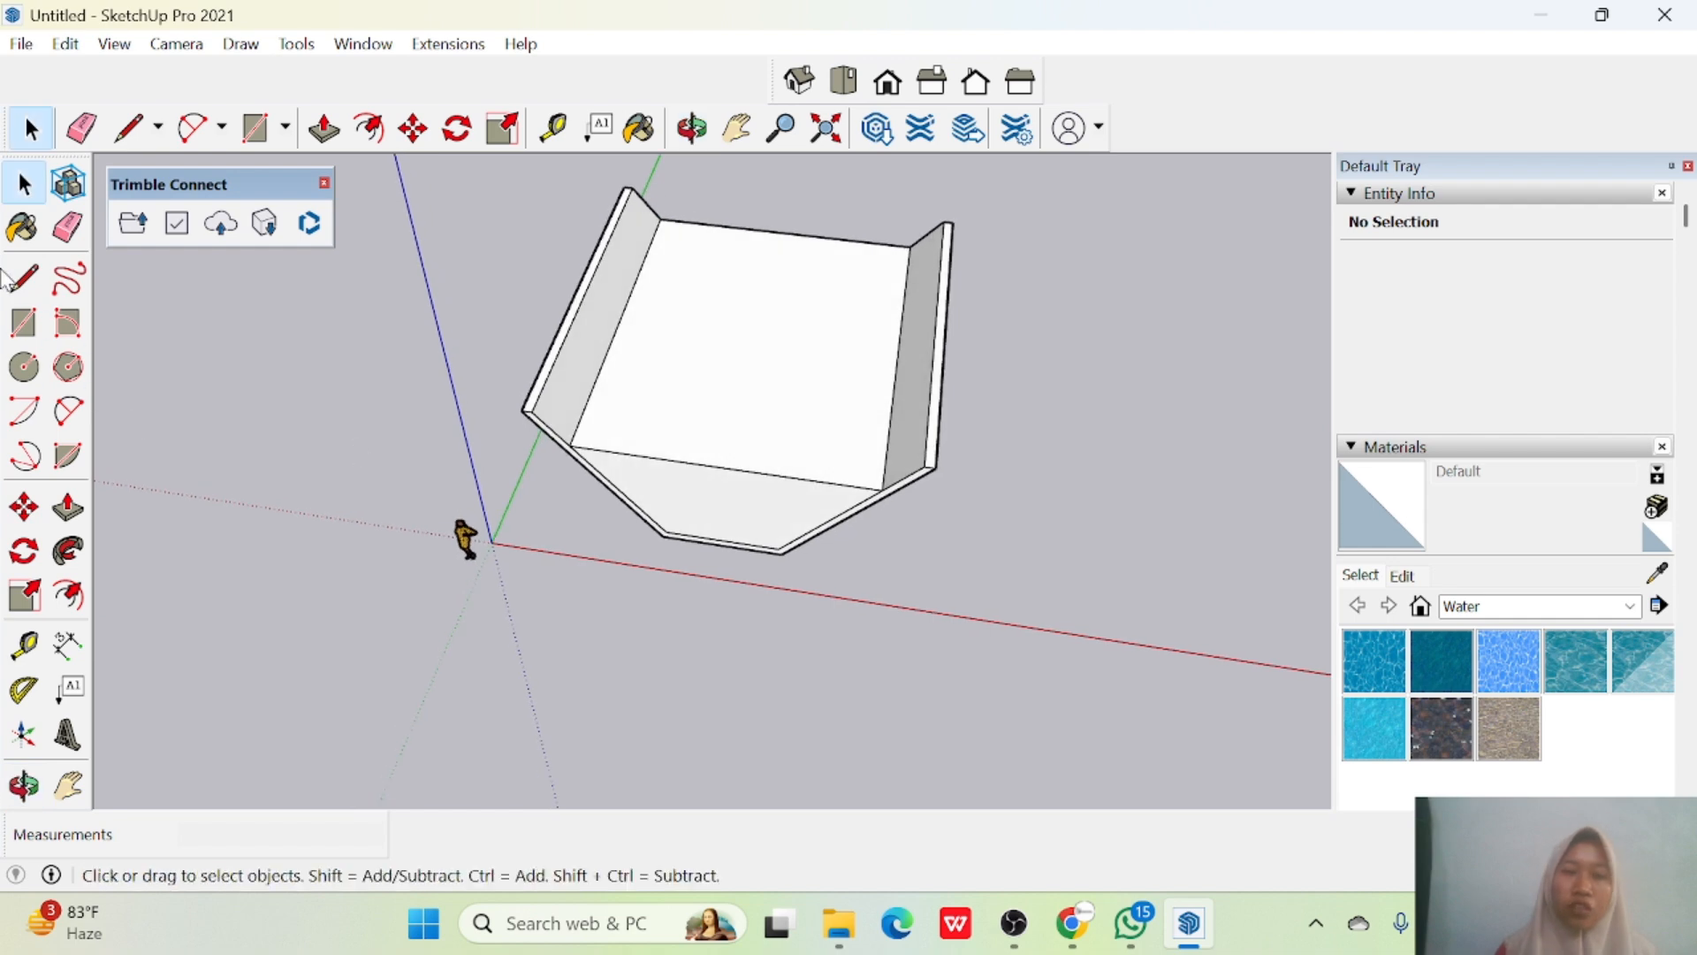
click(741, 375)
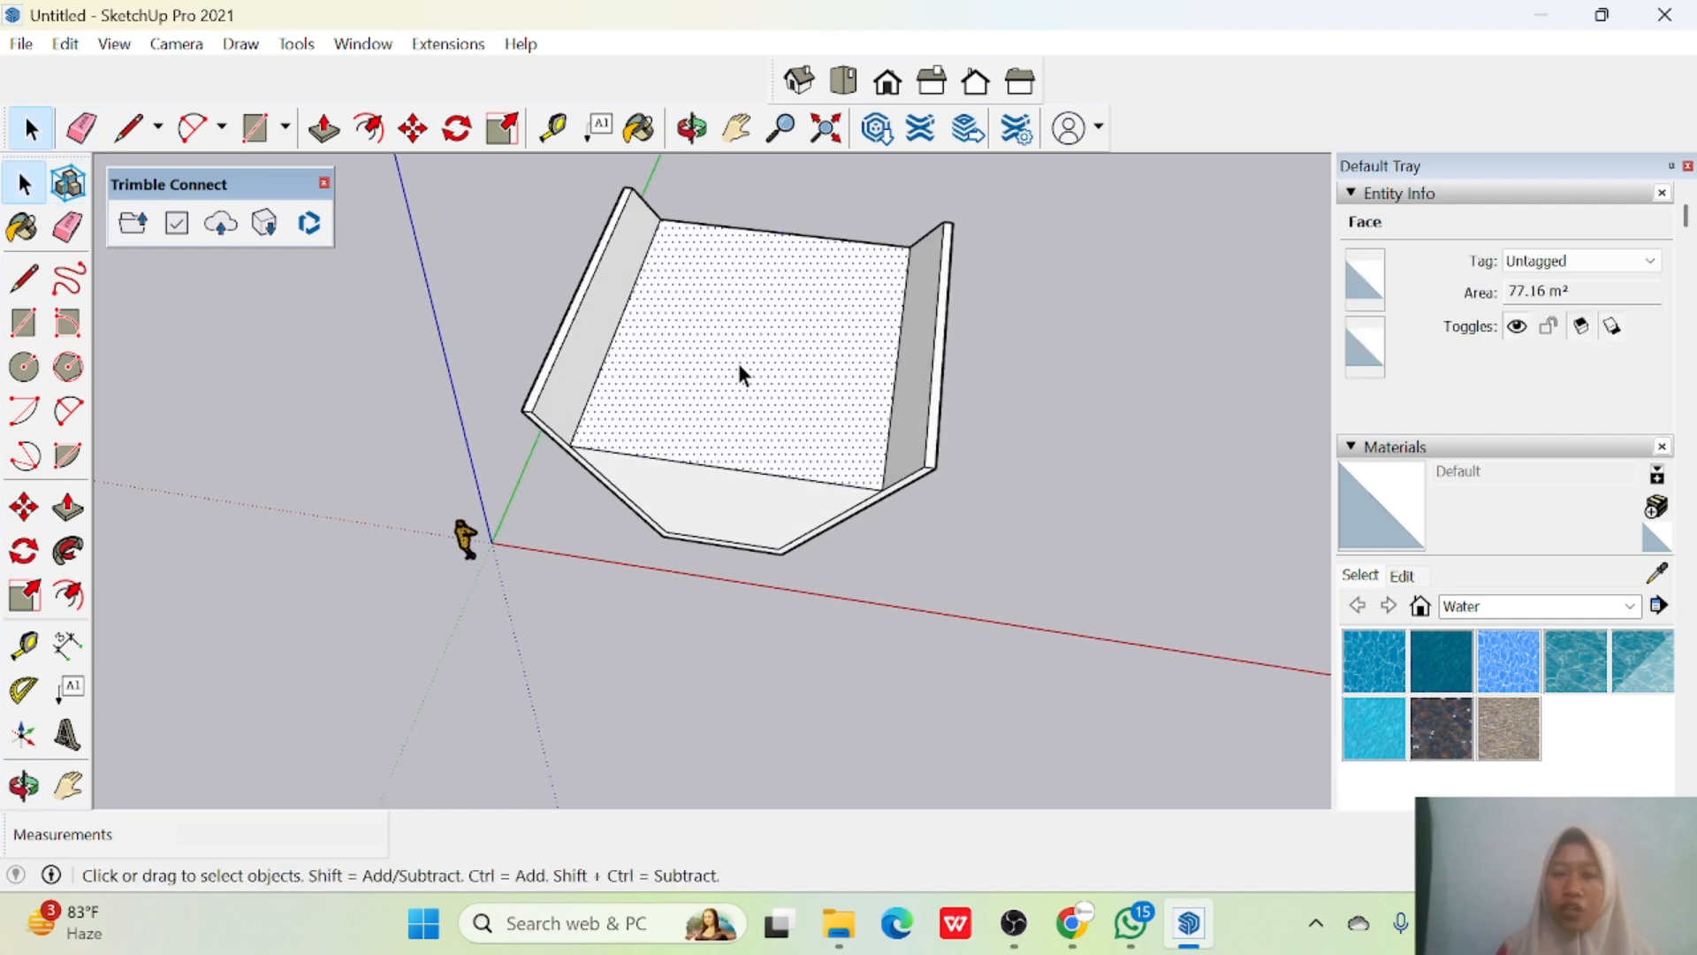
click(1447, 450)
click(1447, 450)
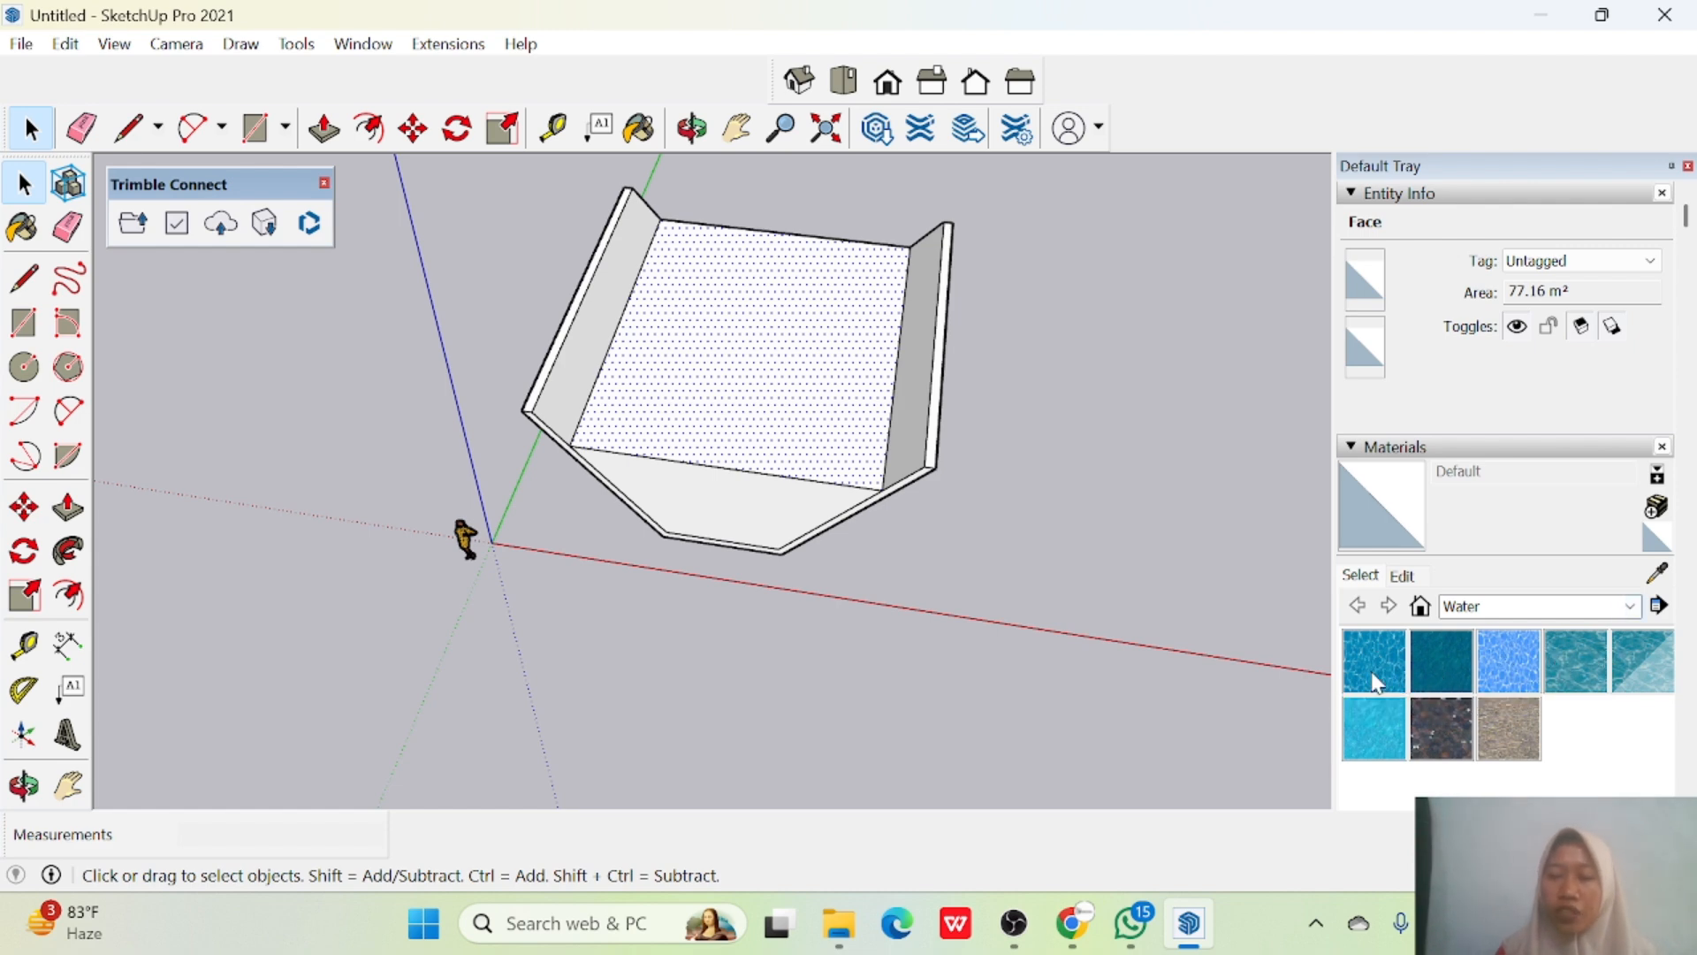
click(1438, 714)
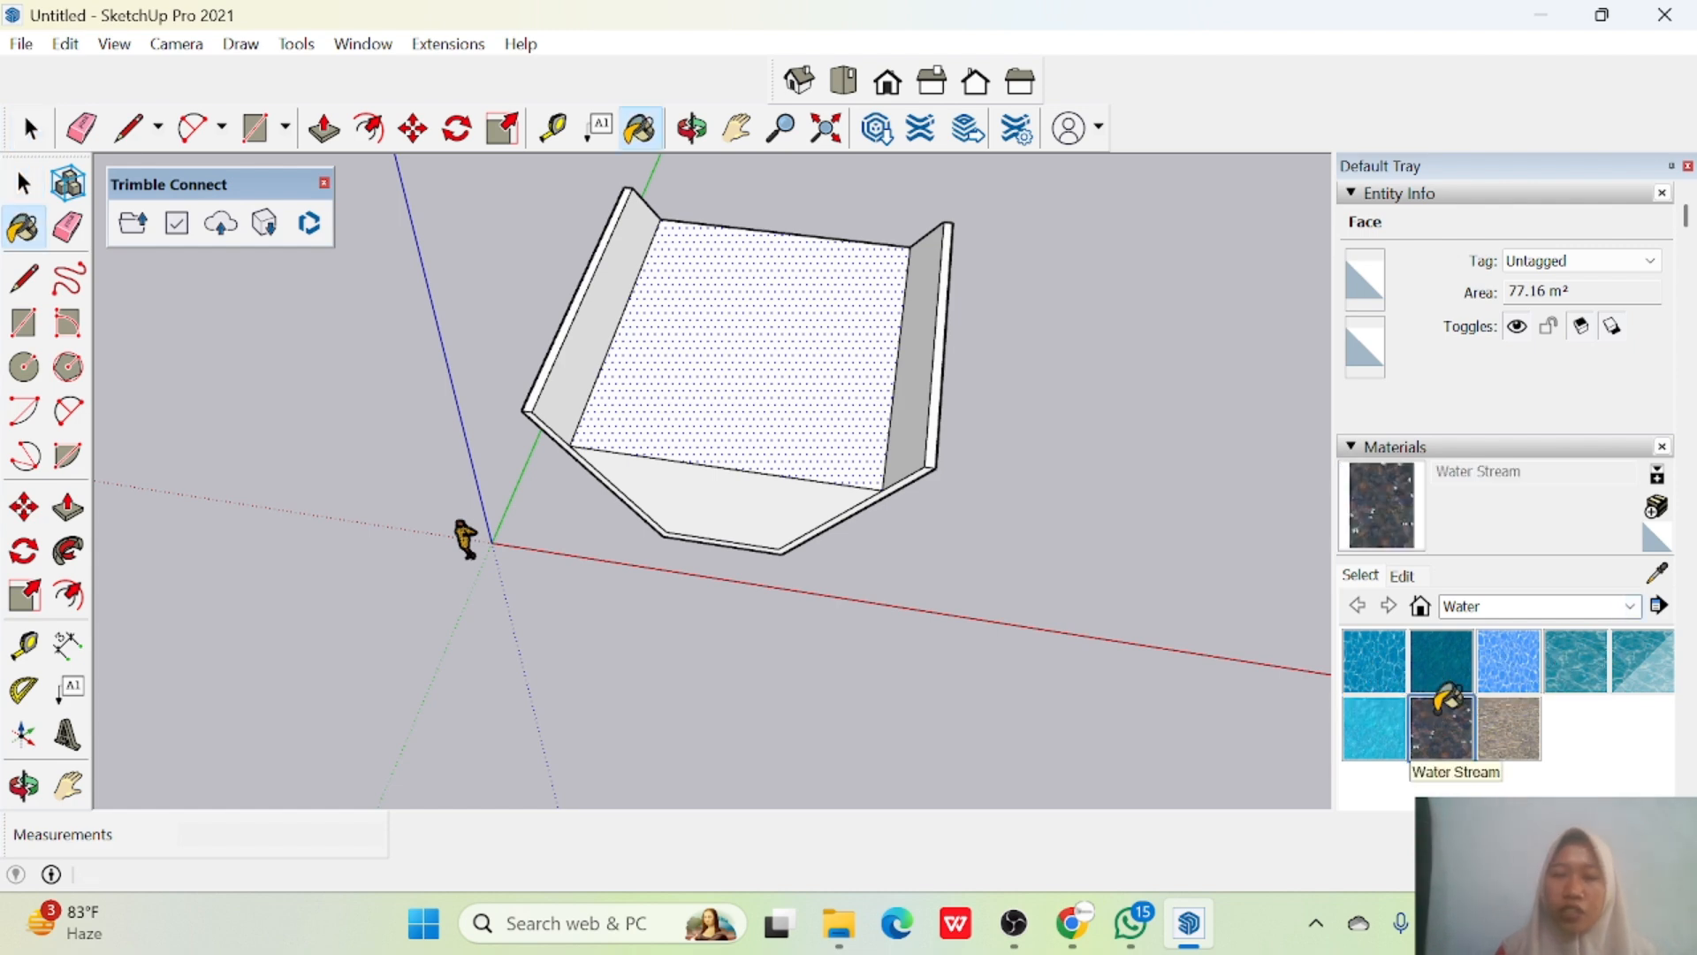
click(1378, 673)
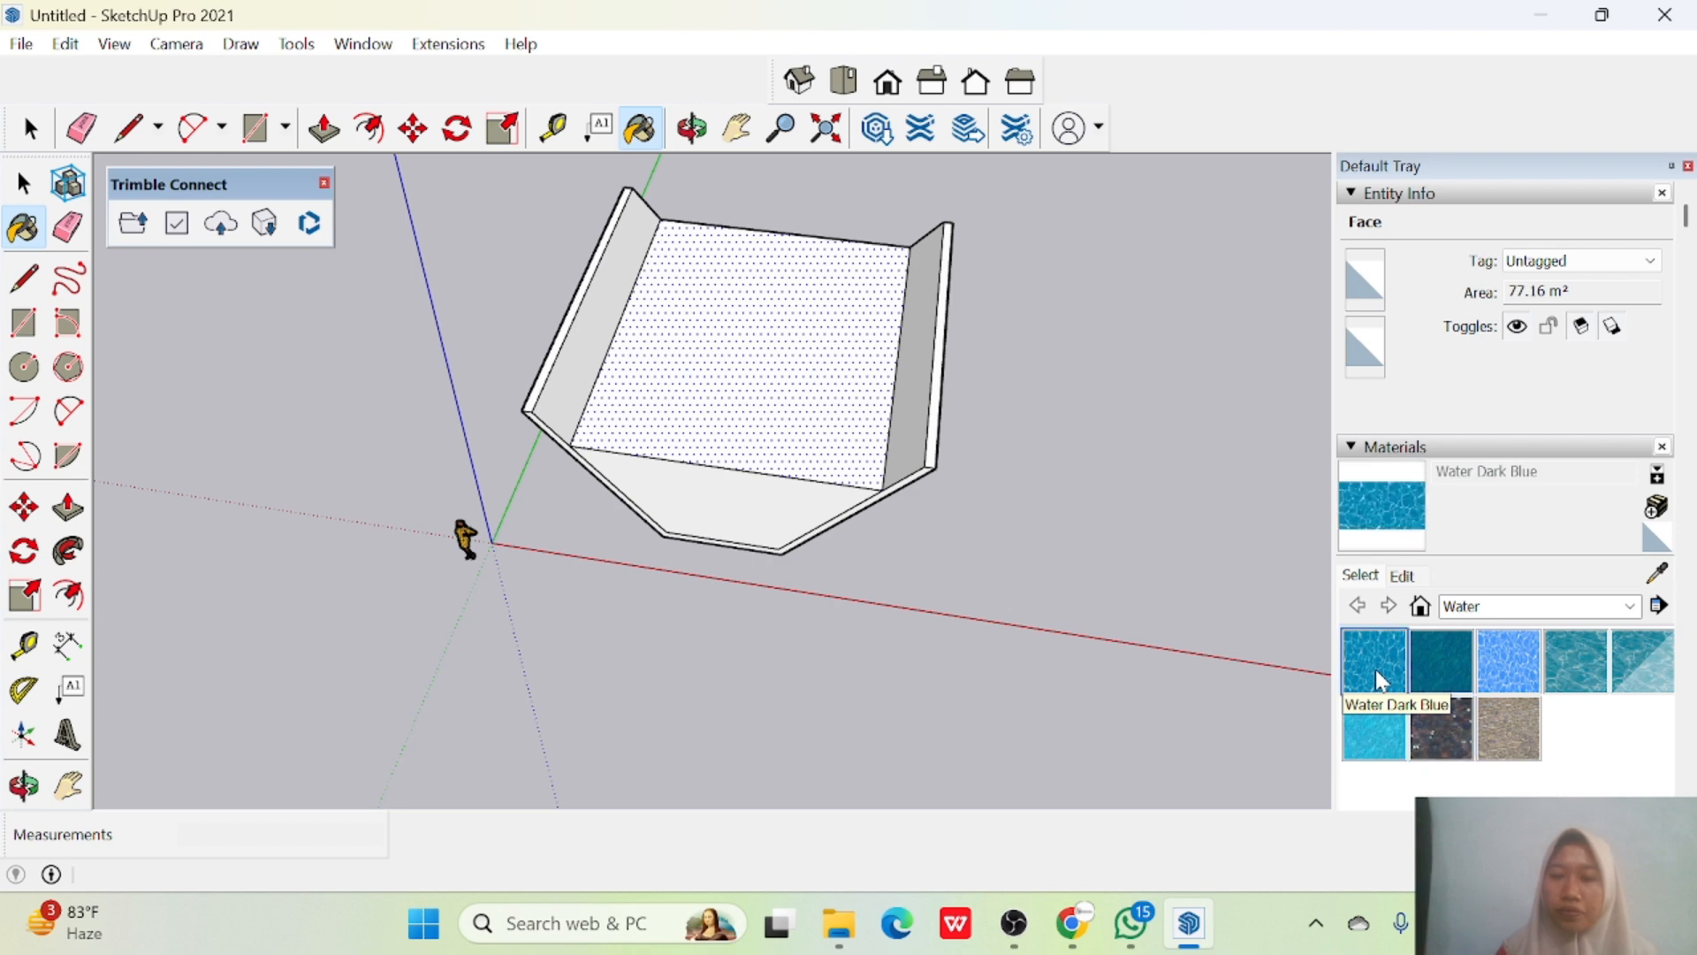
click(642, 418)
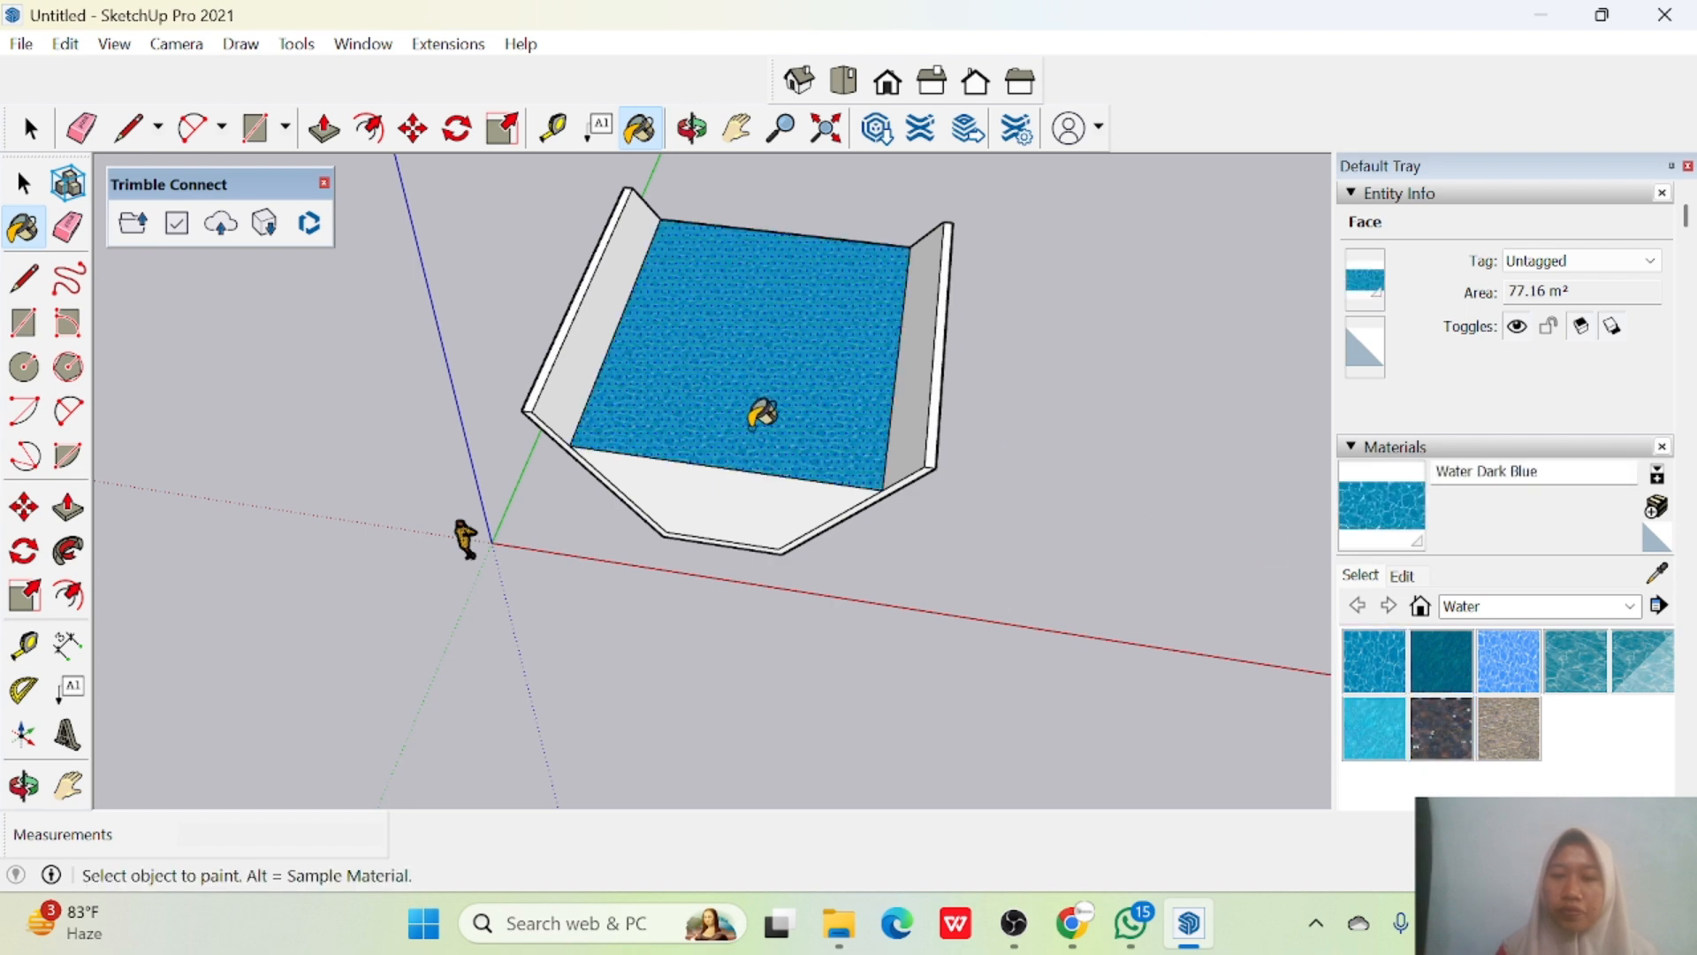
click(767, 489)
middle_drag(808, 450, 727, 464)
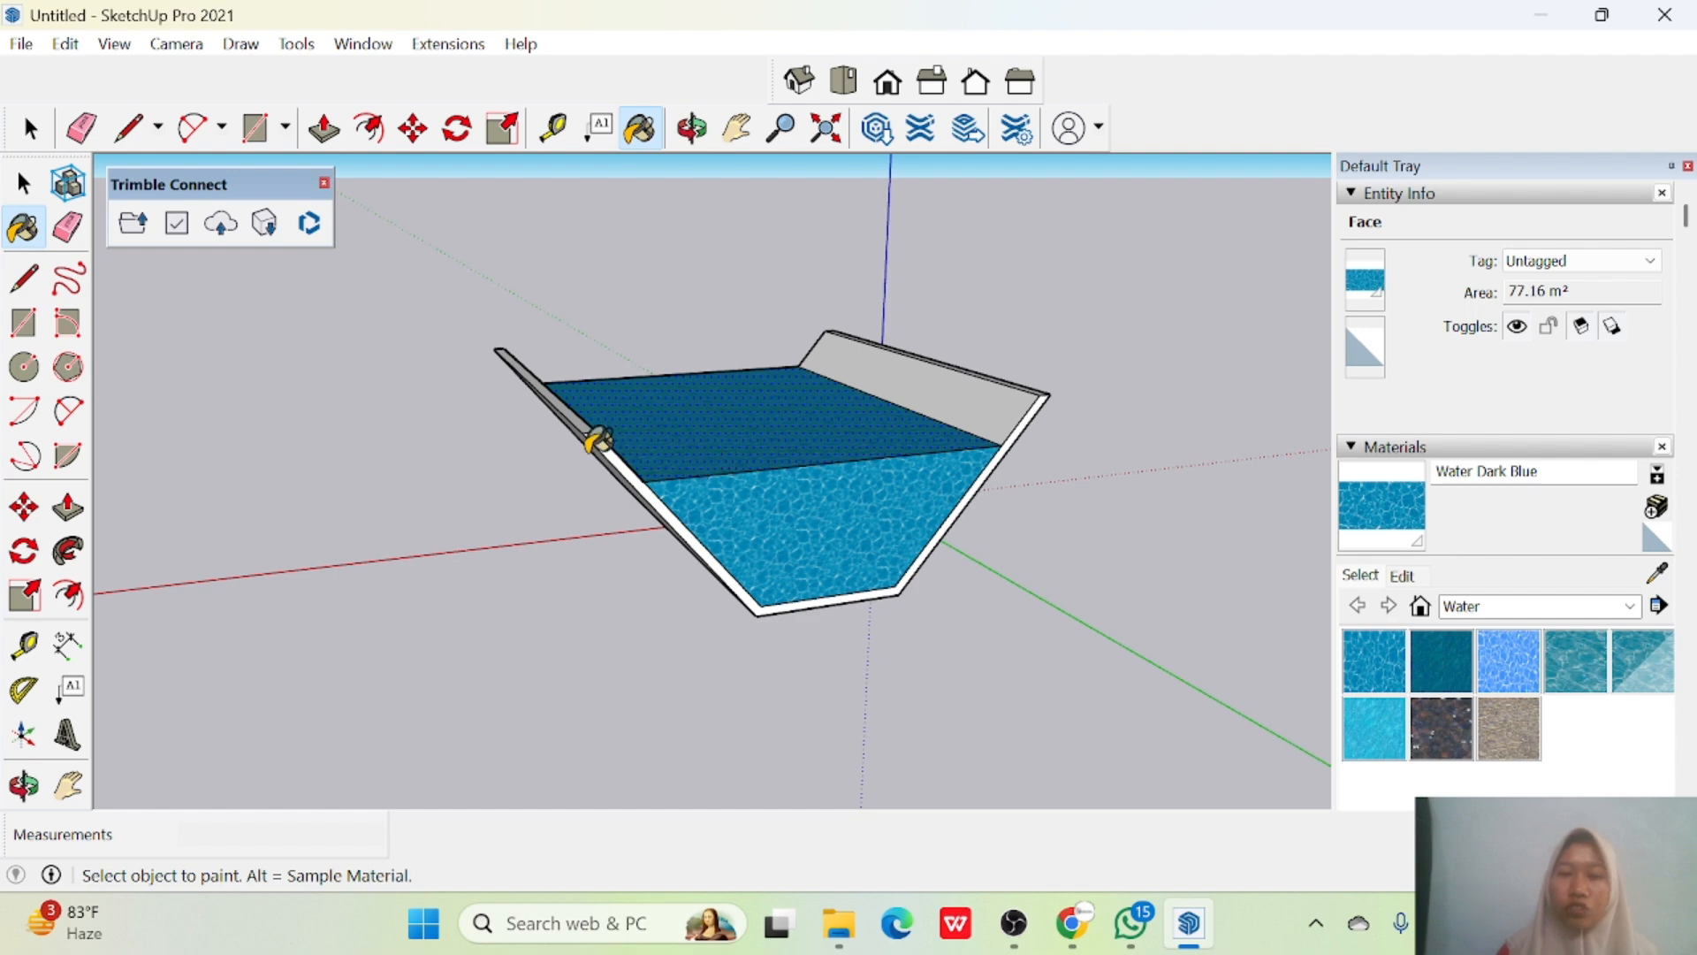
Paint the channel walls with the grey Sumele_Jewelry material from the model's own materials.
click(34, 237)
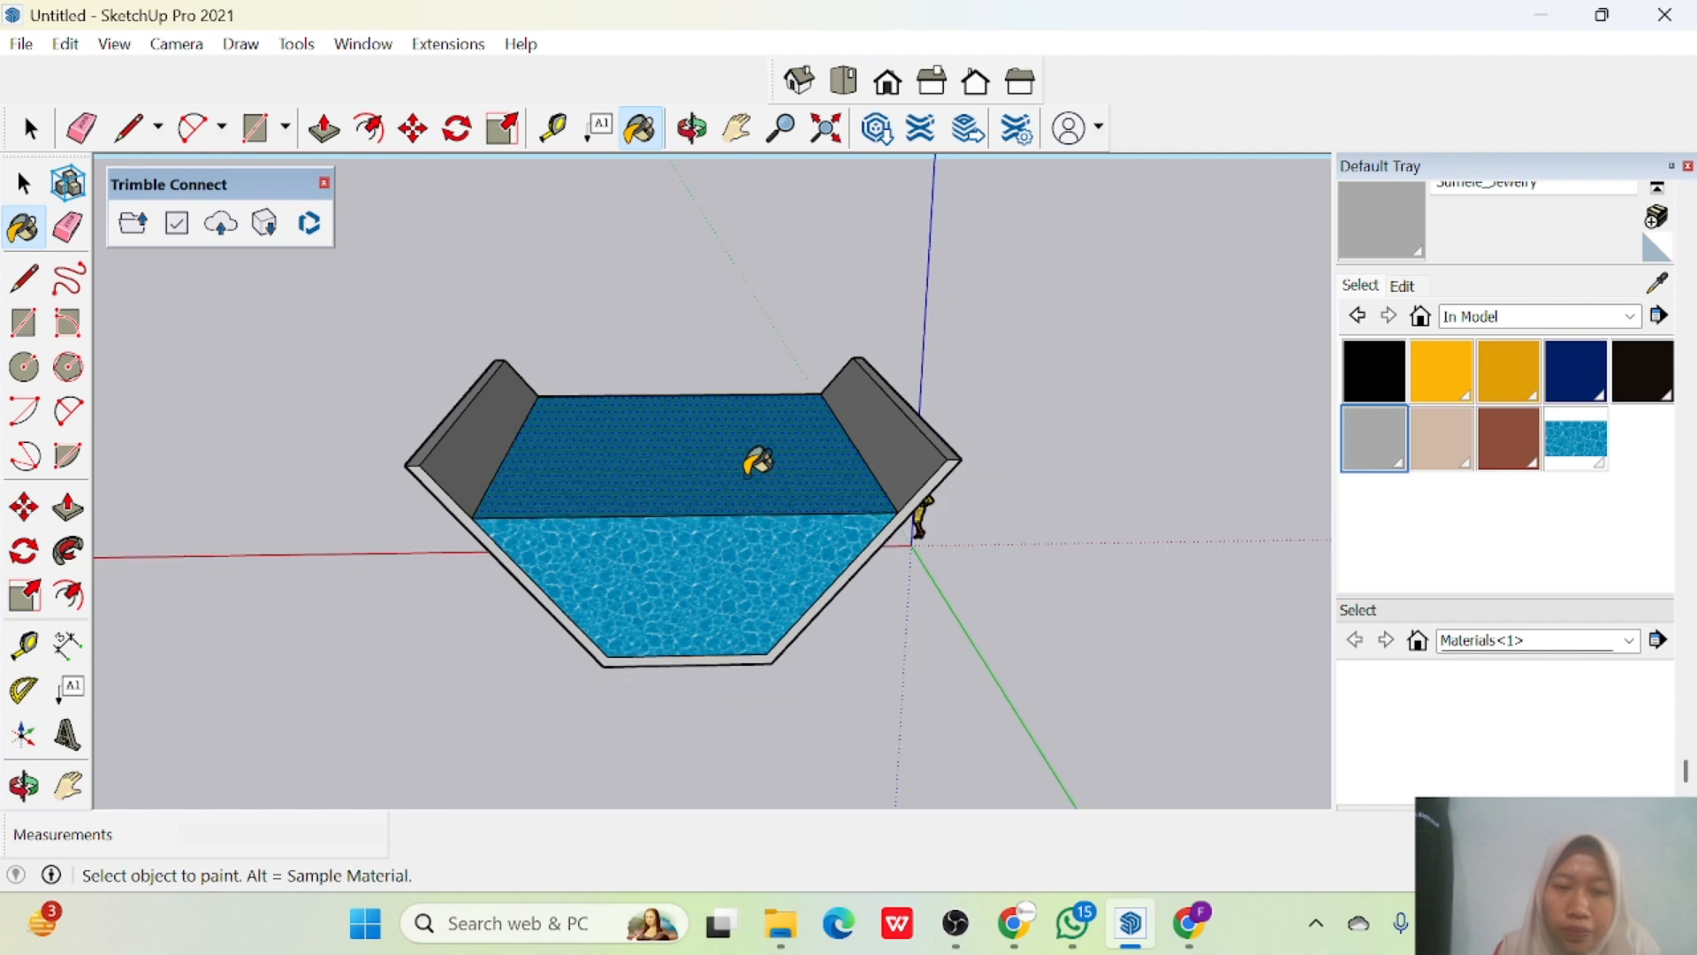
mouse_move(758, 409)
middle_down()
mouse_move(788, 519)
mouse_move(742, 319)
mouse_move(775, 470)
mouse_move(852, 410)
mouse_move(607, 284)
mouse_move(379, 527)
mouse_move(407, 522)
middle_up()
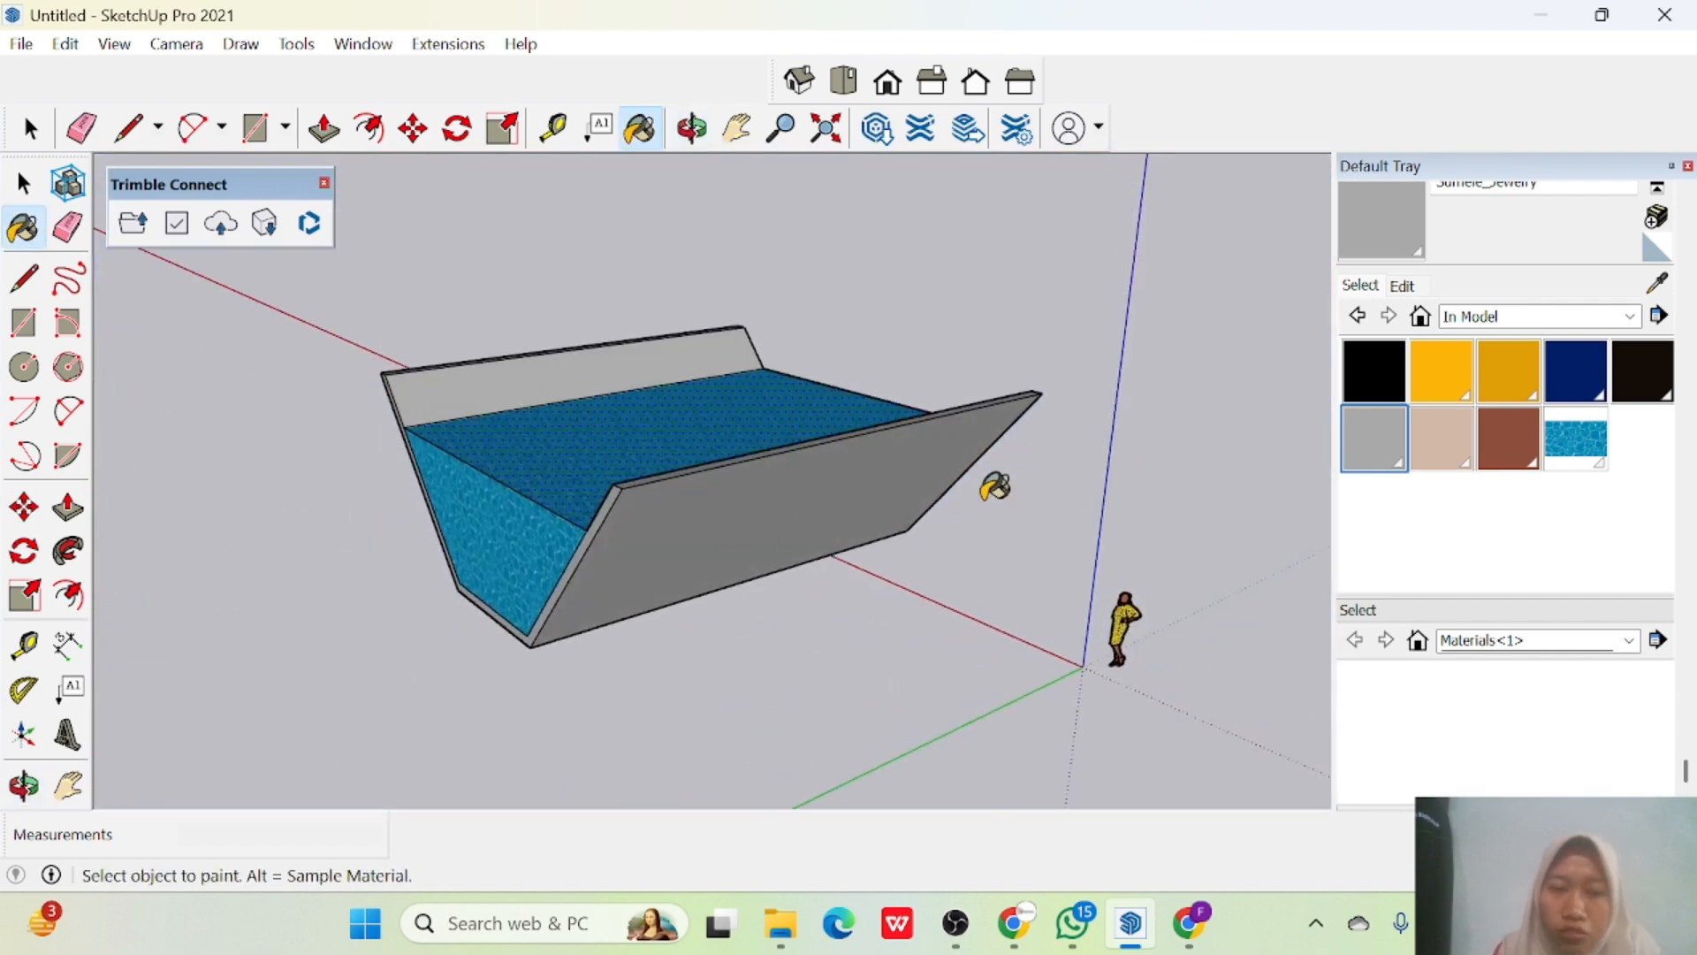
middle_drag(994, 487, 428, 489)
mouse_move(1126, 613)
middle_down()
mouse_move(597, 348)
mouse_move(807, 250)
mouse_move(727, 542)
mouse_move(863, 730)
mouse_move(743, 628)
mouse_move(743, 390)
mouse_move(758, 606)
middle_up()
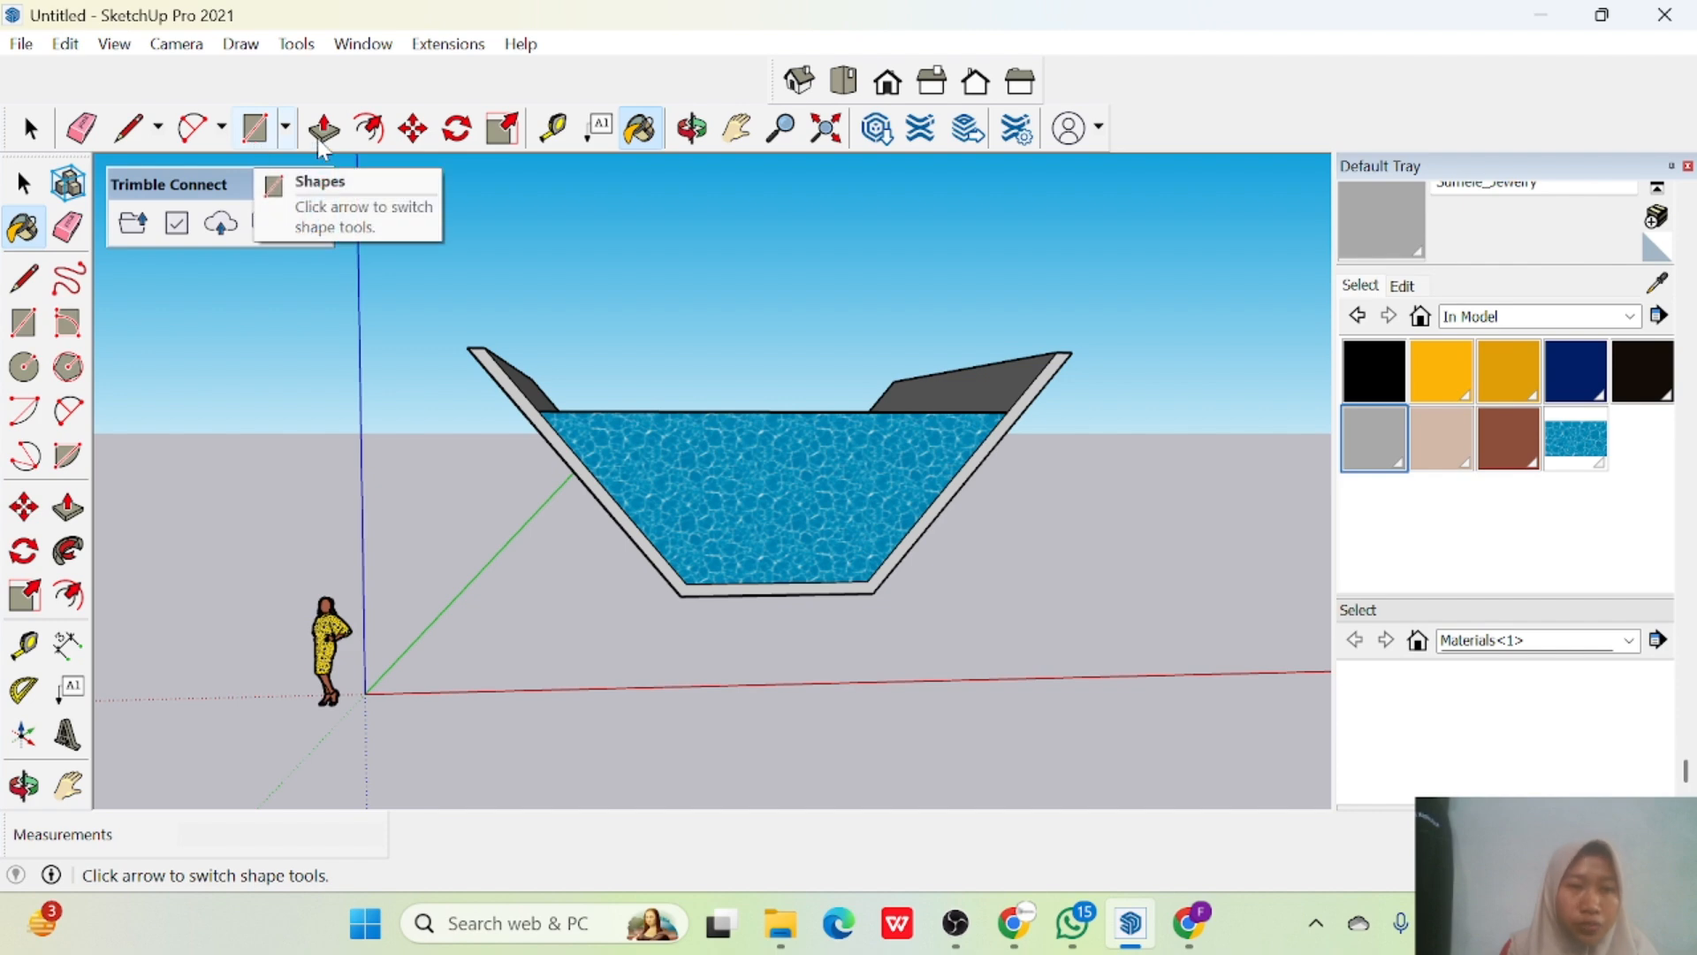
Dimension the channel's top width between the two inner upper corners, placing the dimension above the section.
click(66, 648)
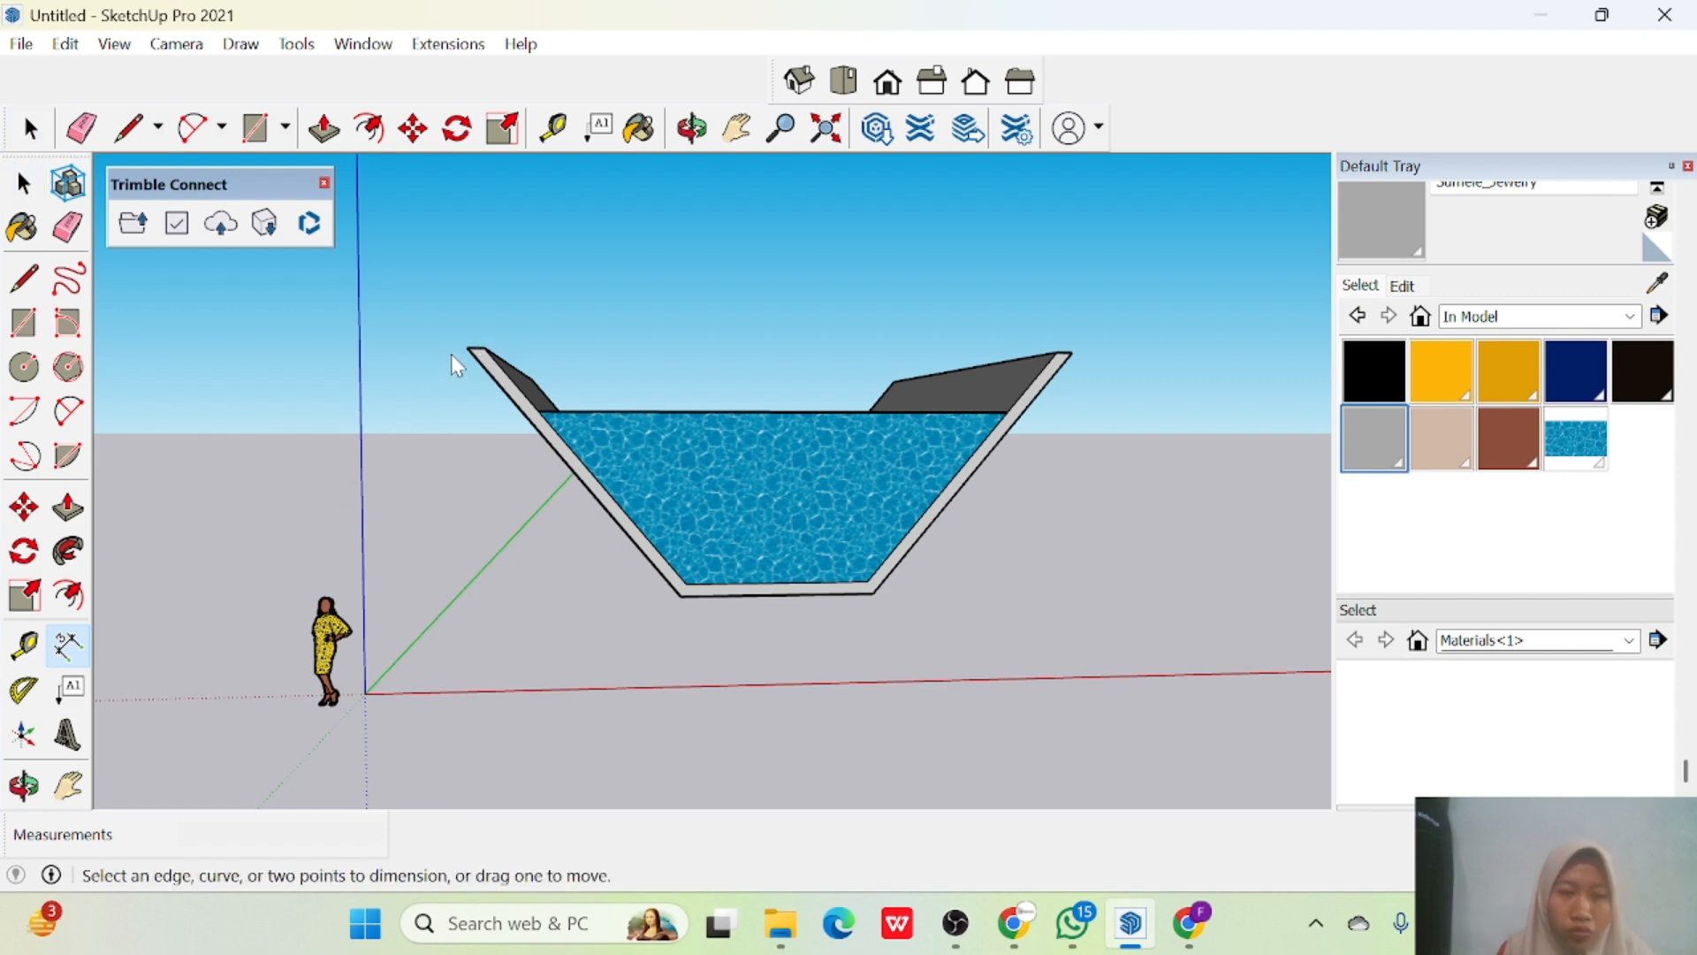
click(487, 347)
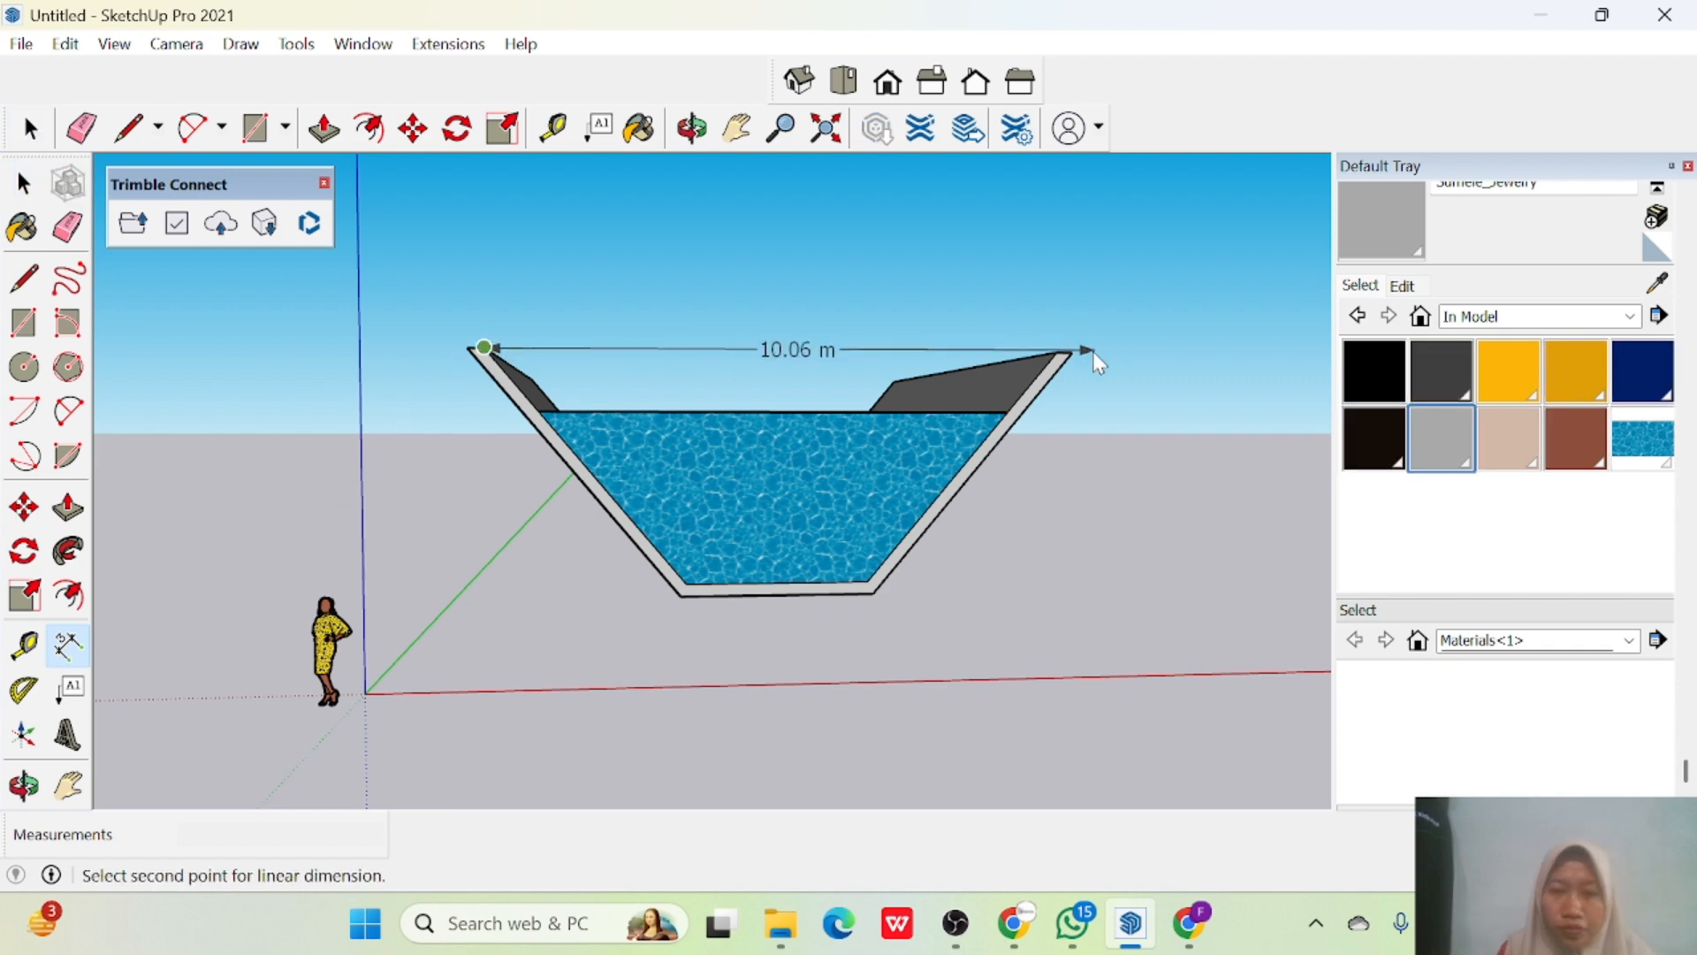
click(1055, 354)
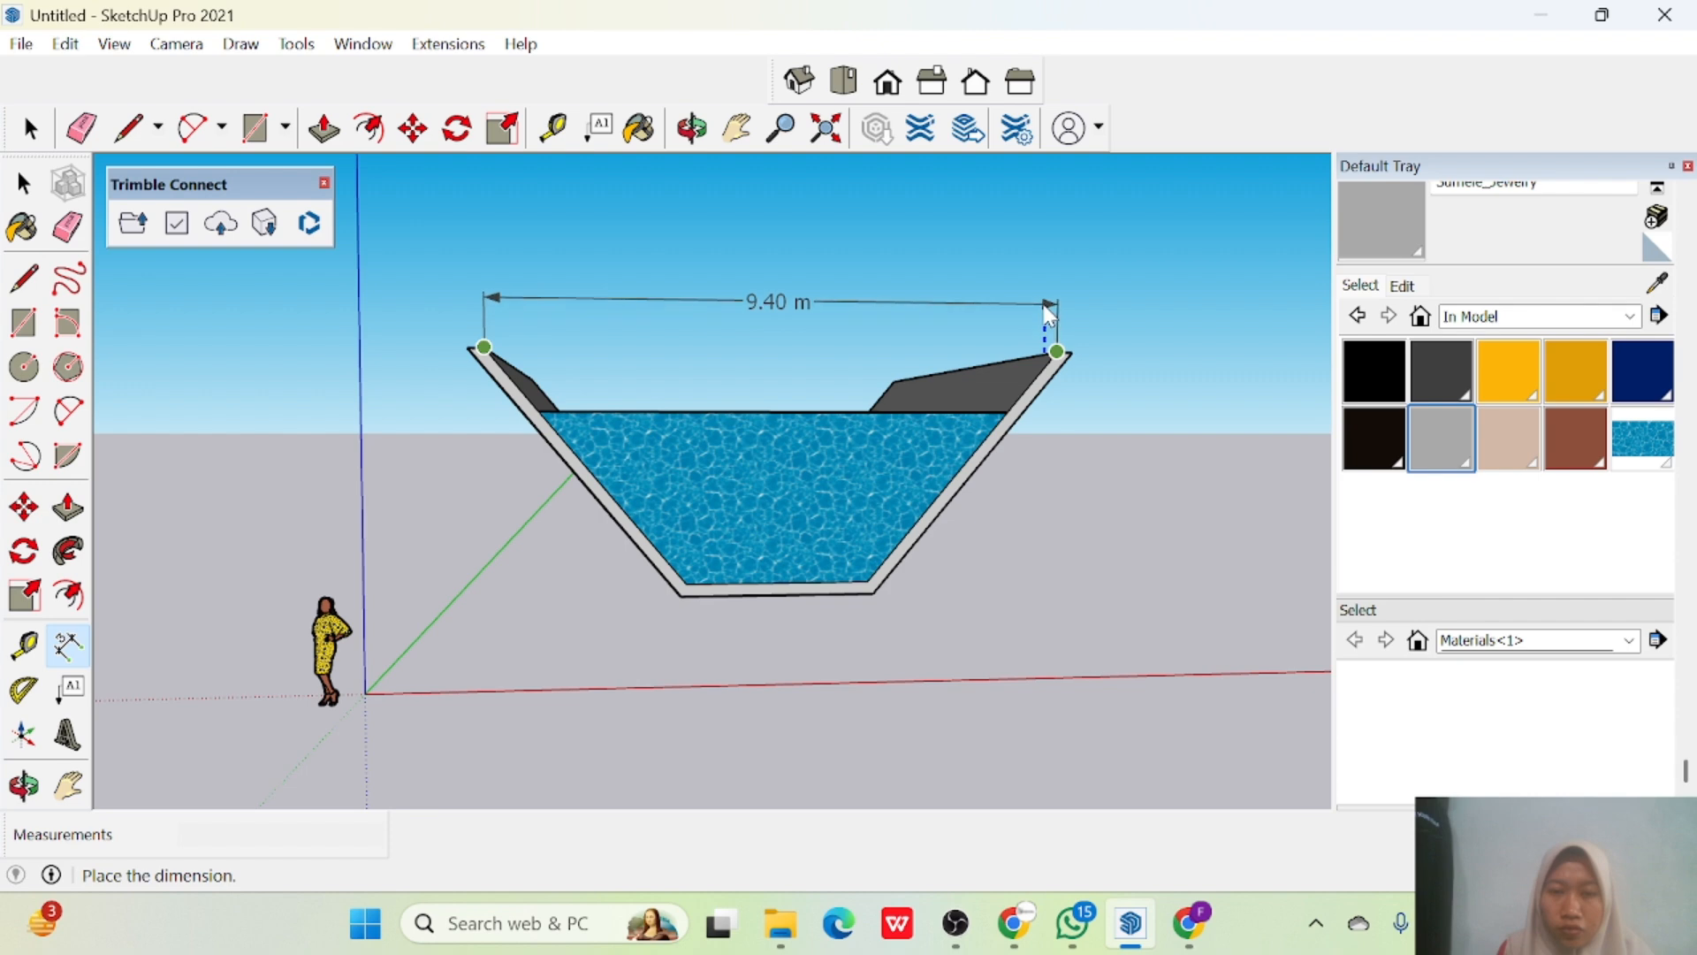
click(1050, 314)
Move the top width dimension slightly closer to the channel's upper edge.
click(778, 299)
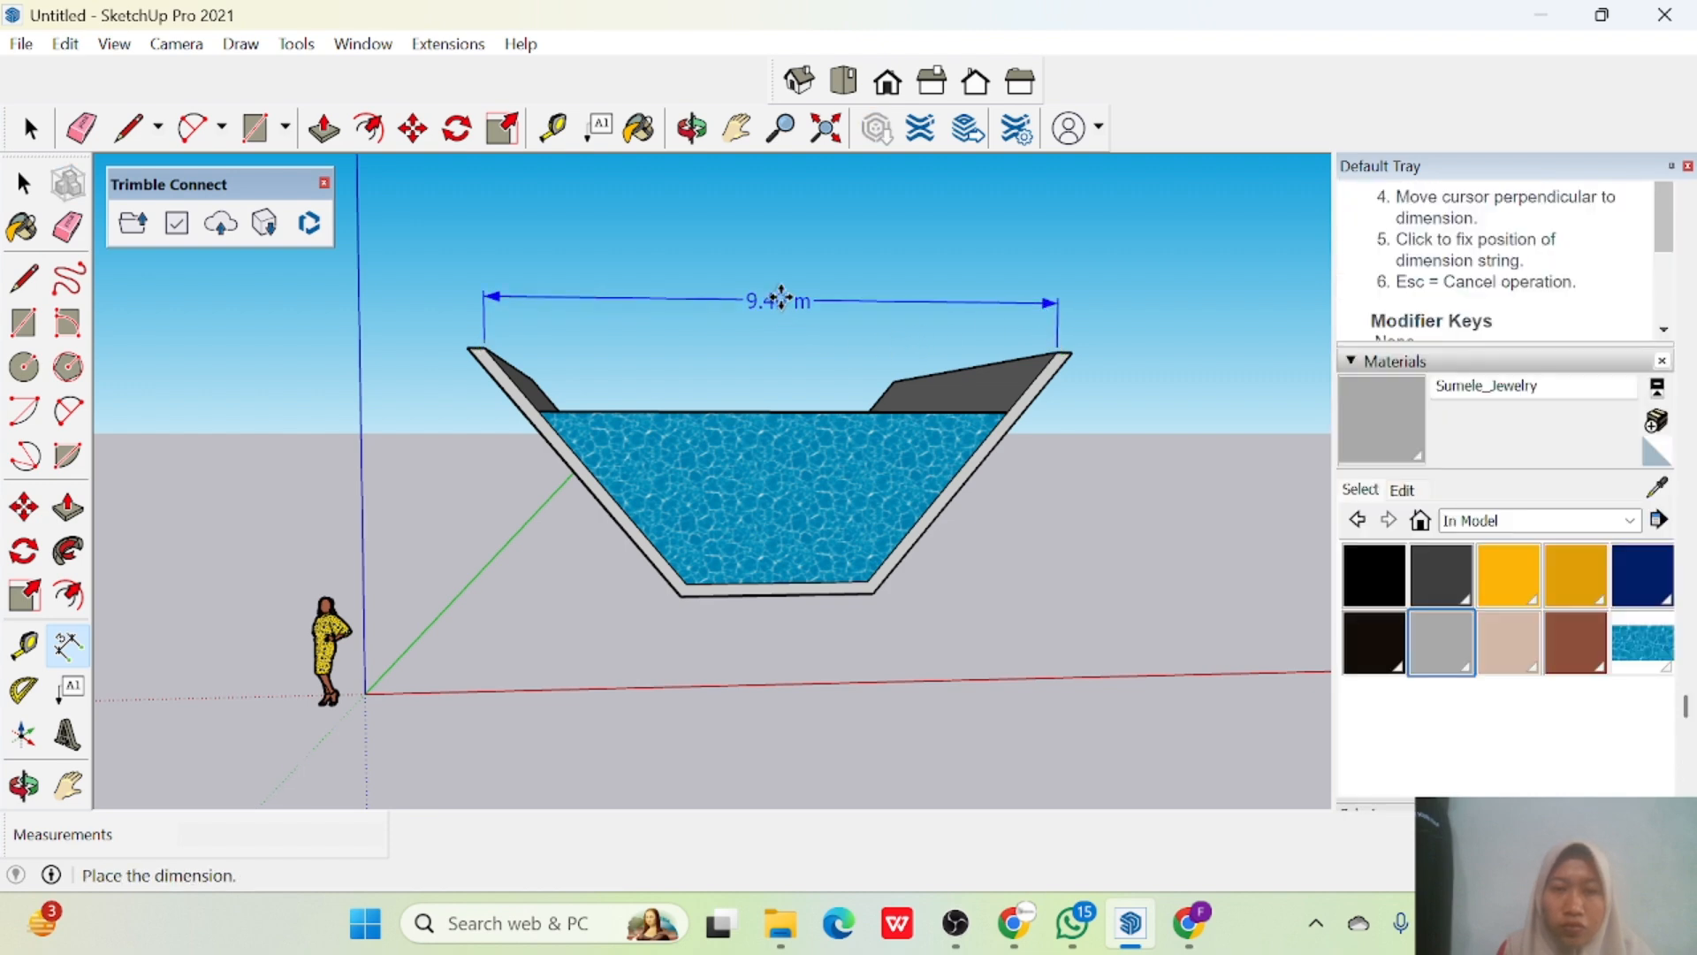
right_click(781, 298)
mouse_move(873, 548)
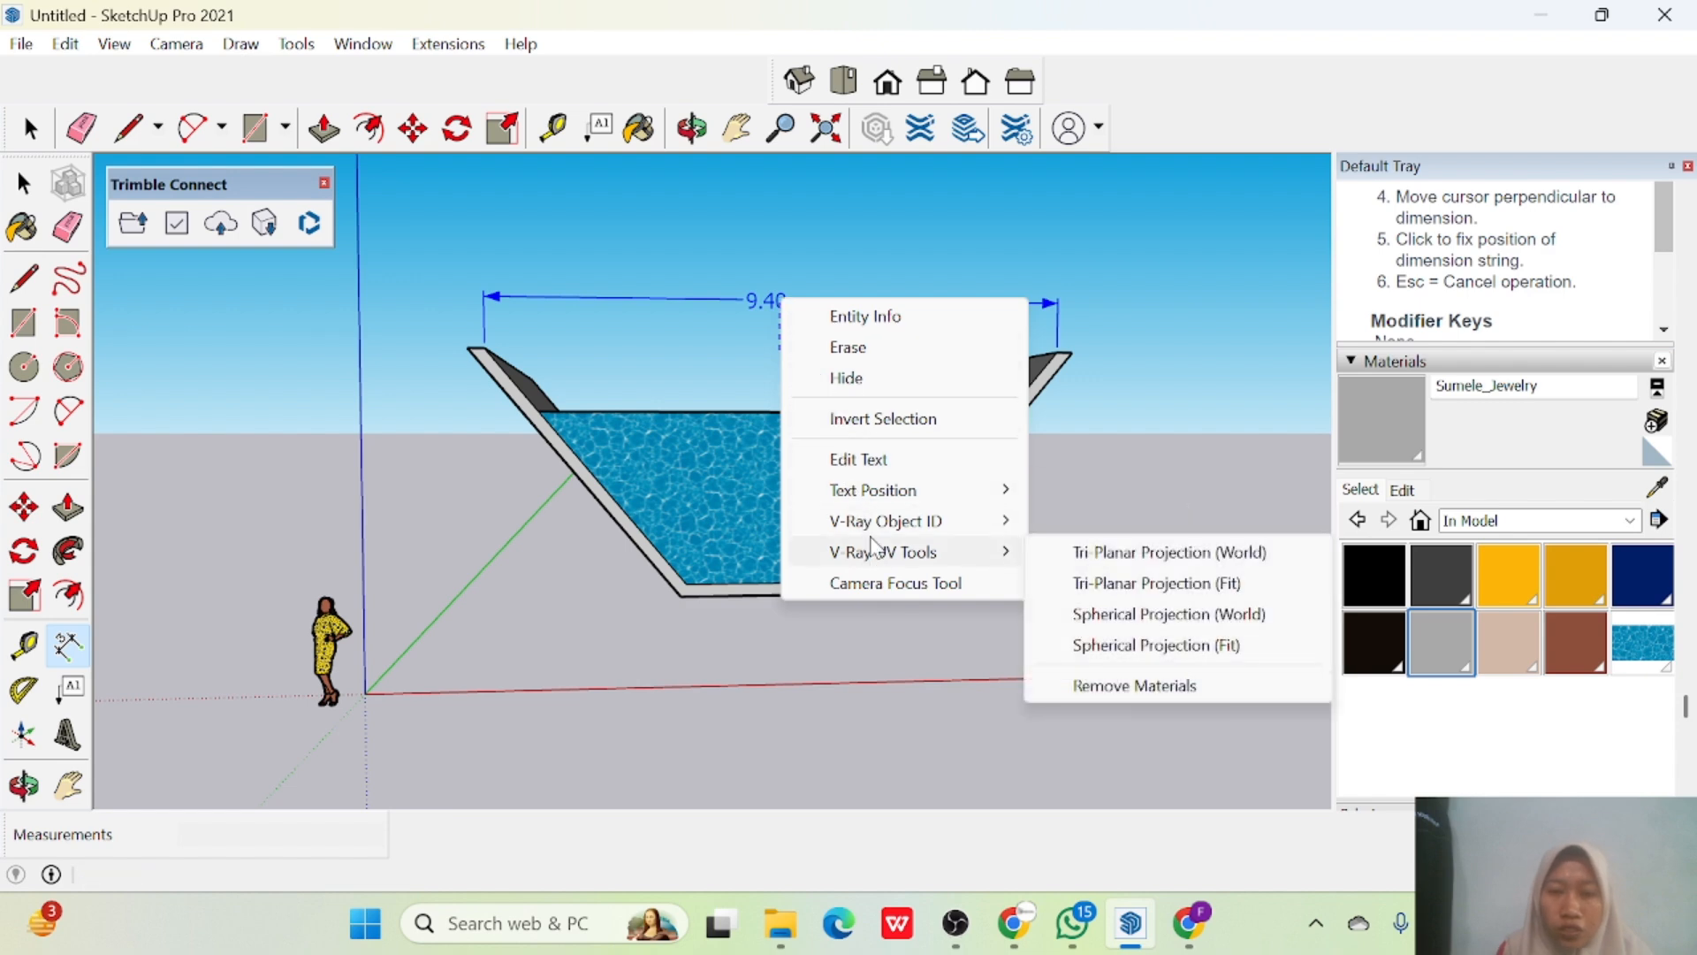
click(751, 305)
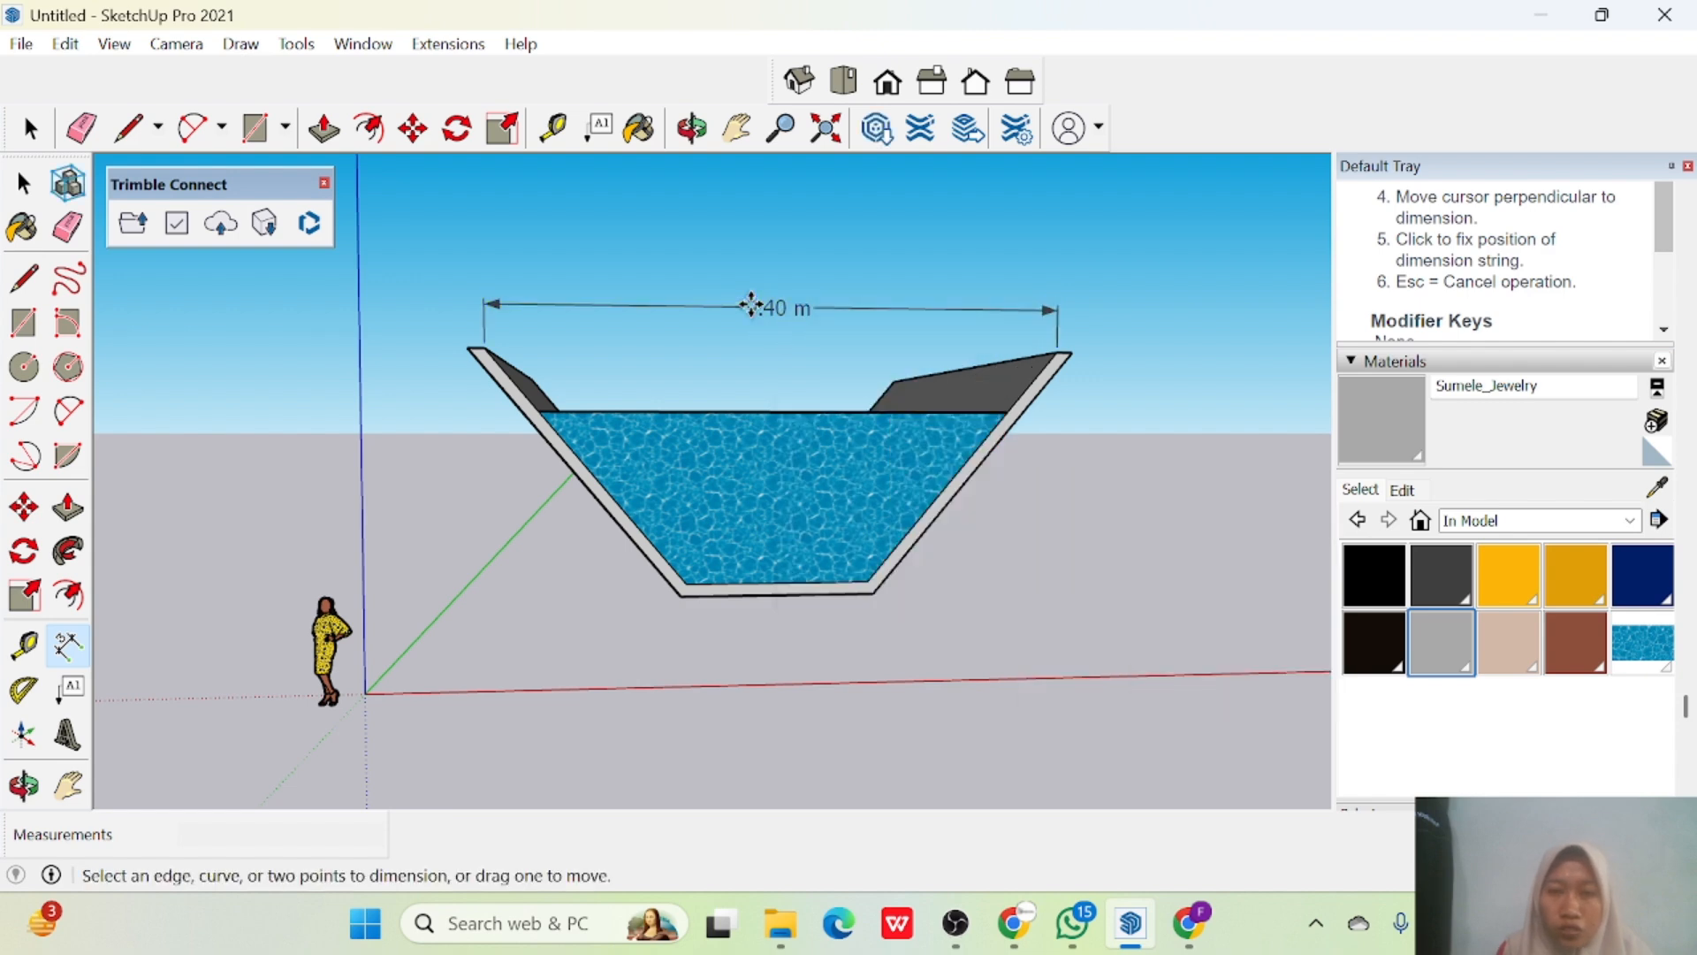
click(766, 308)
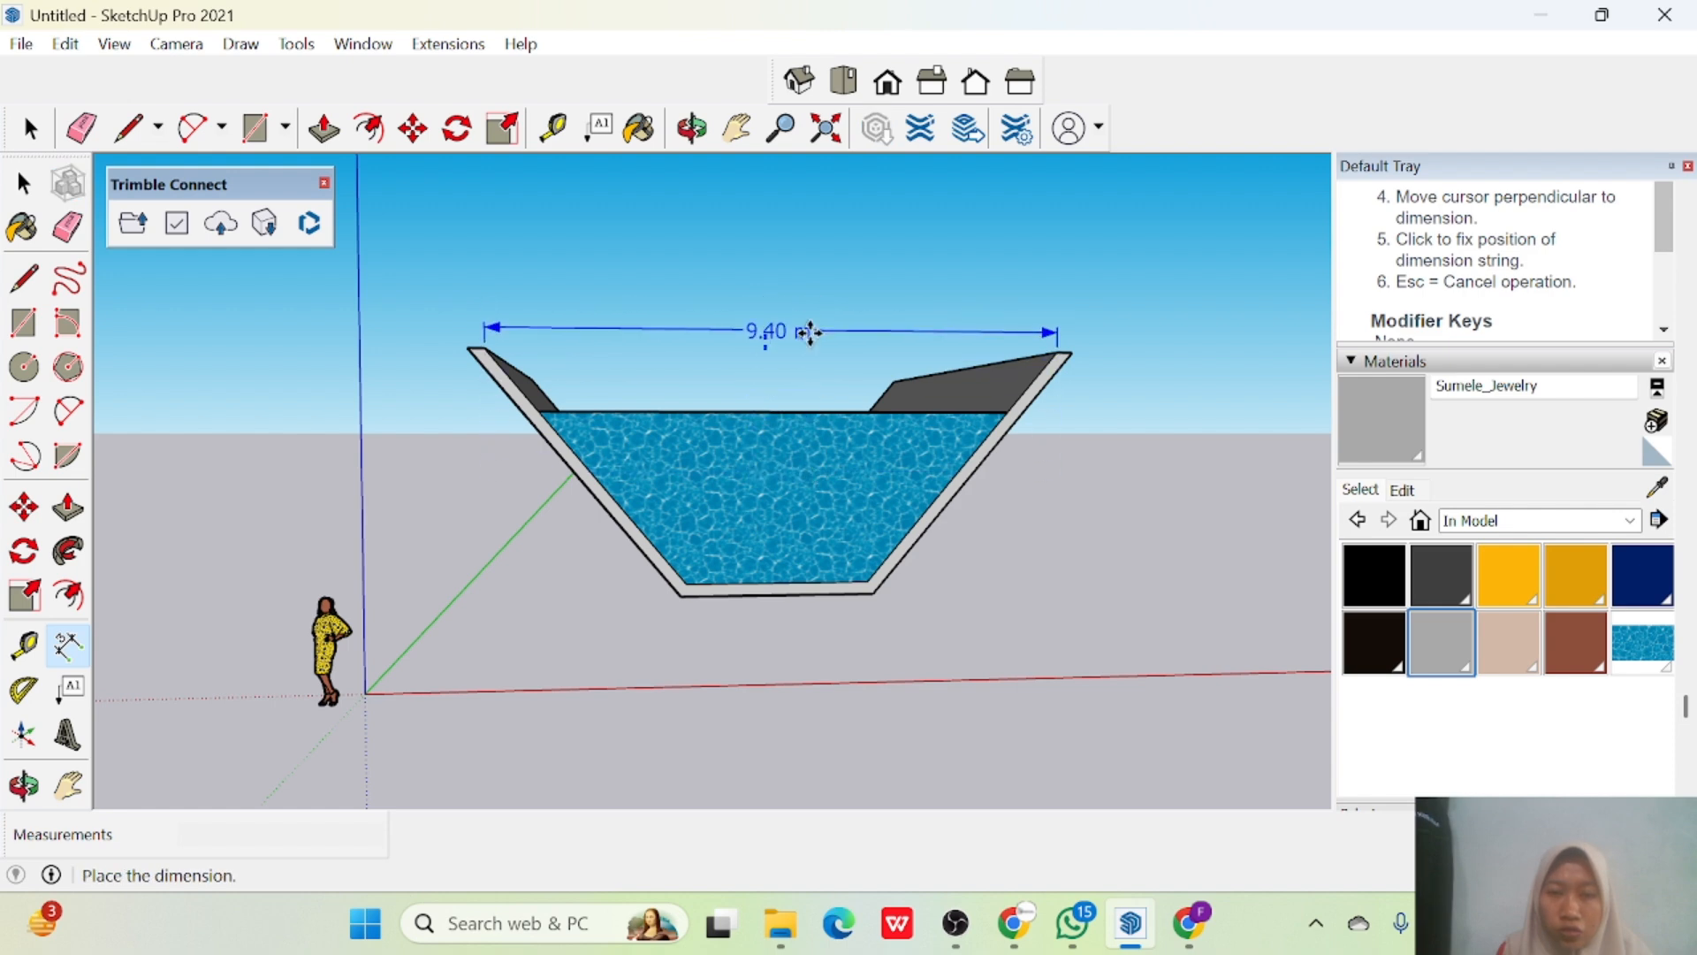
click(810, 309)
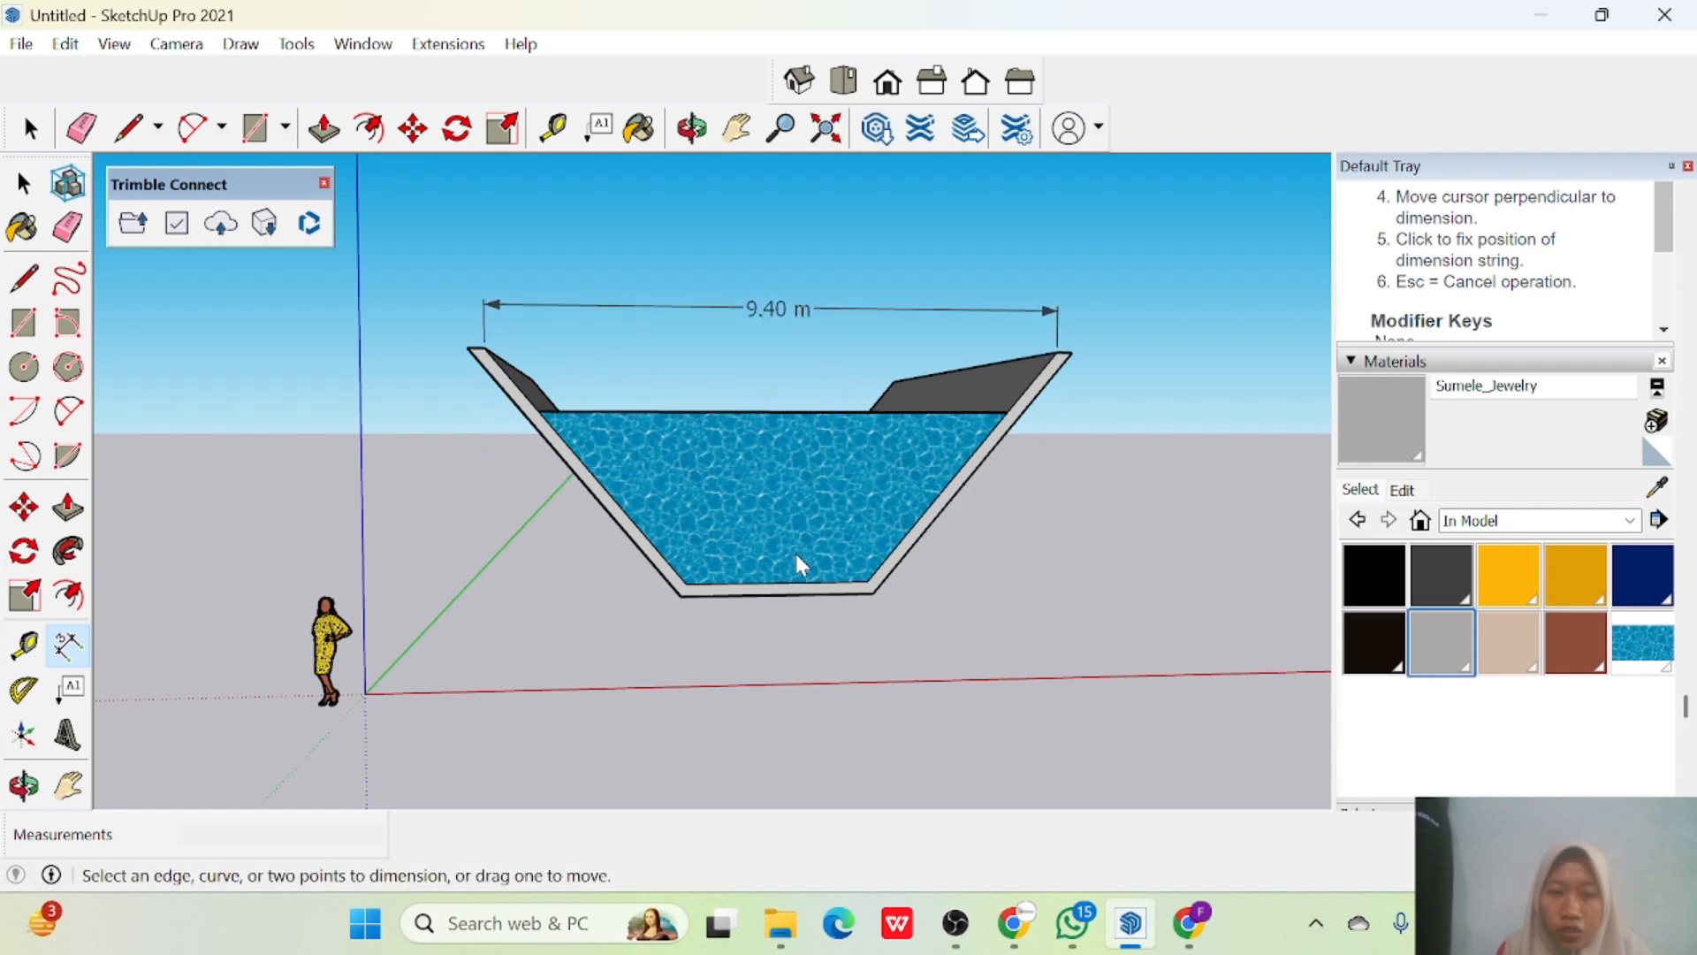
Dimension the channel's inner bottom width, placing the dimension below the section.
click(687, 584)
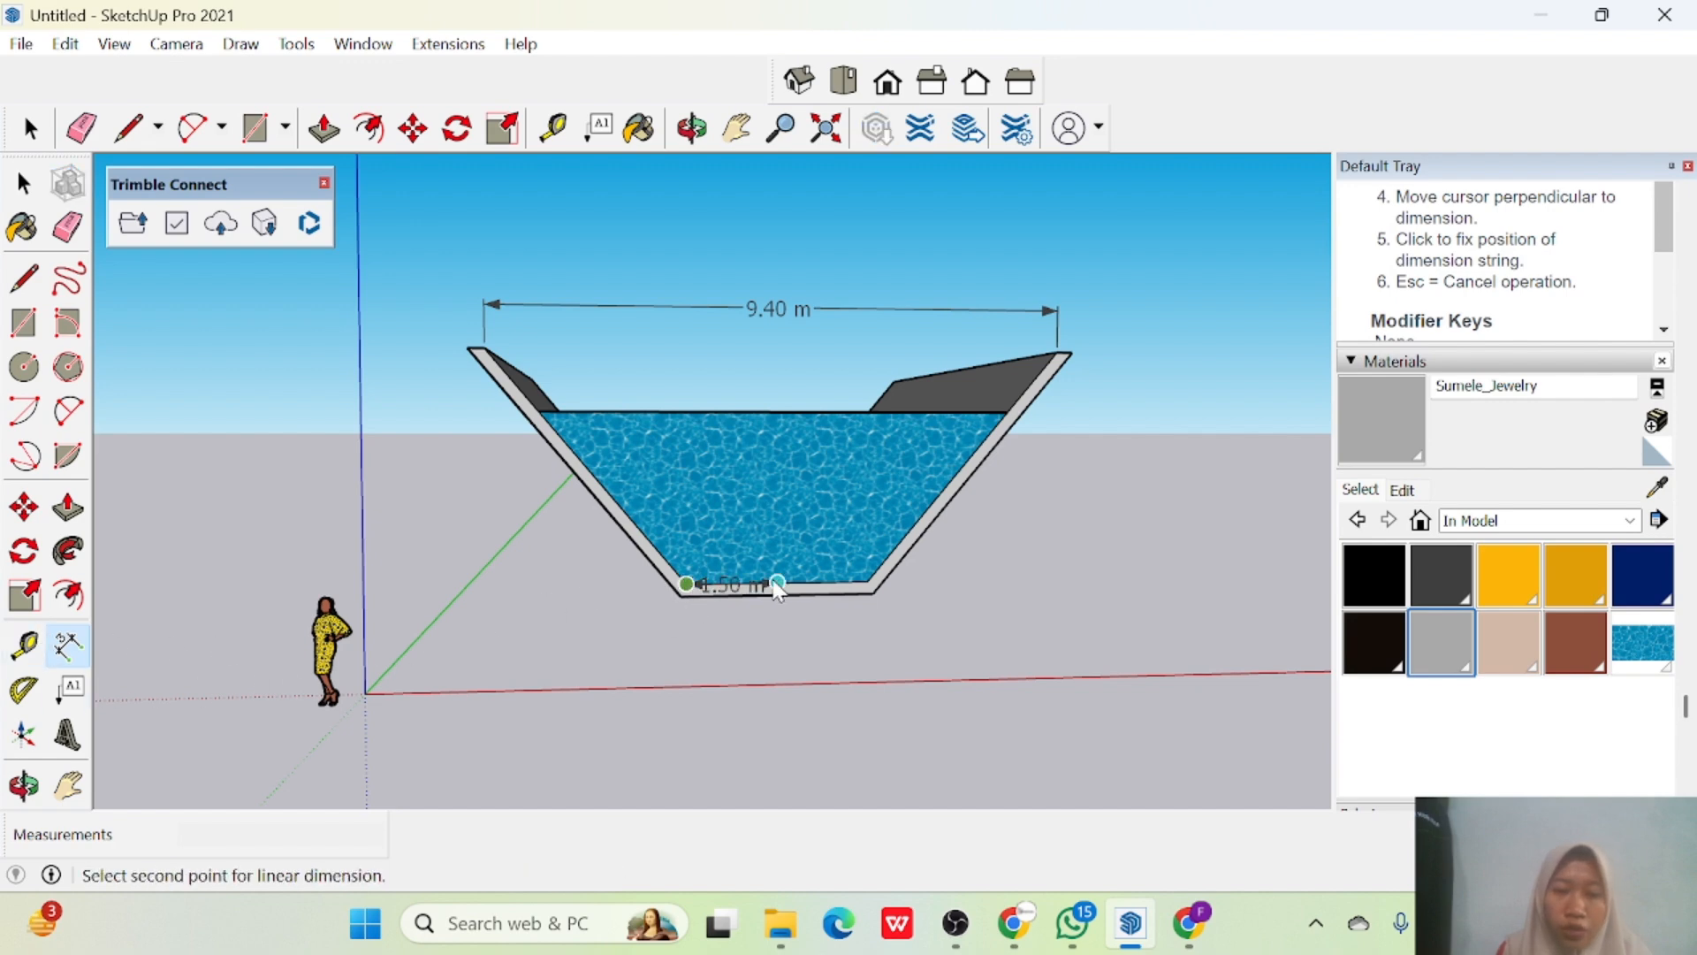
click(870, 584)
click(876, 643)
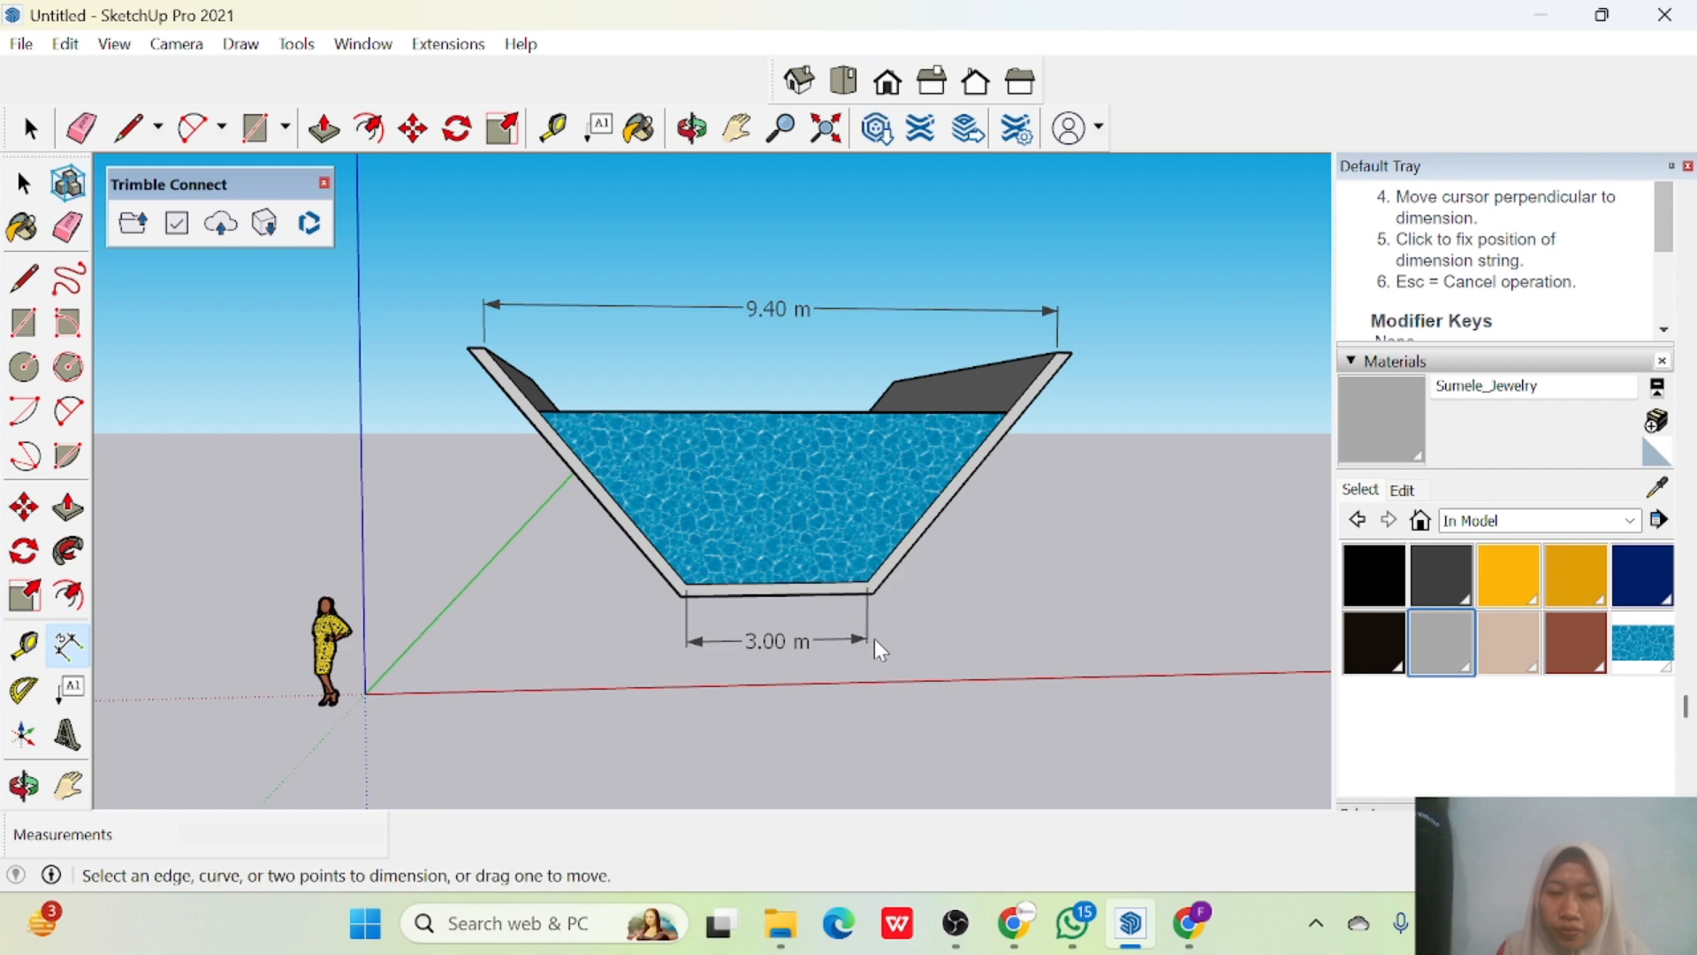
Dimension the water depth vertically from the midpoint of the water level line to the channel's inner bottom.
click(769, 419)
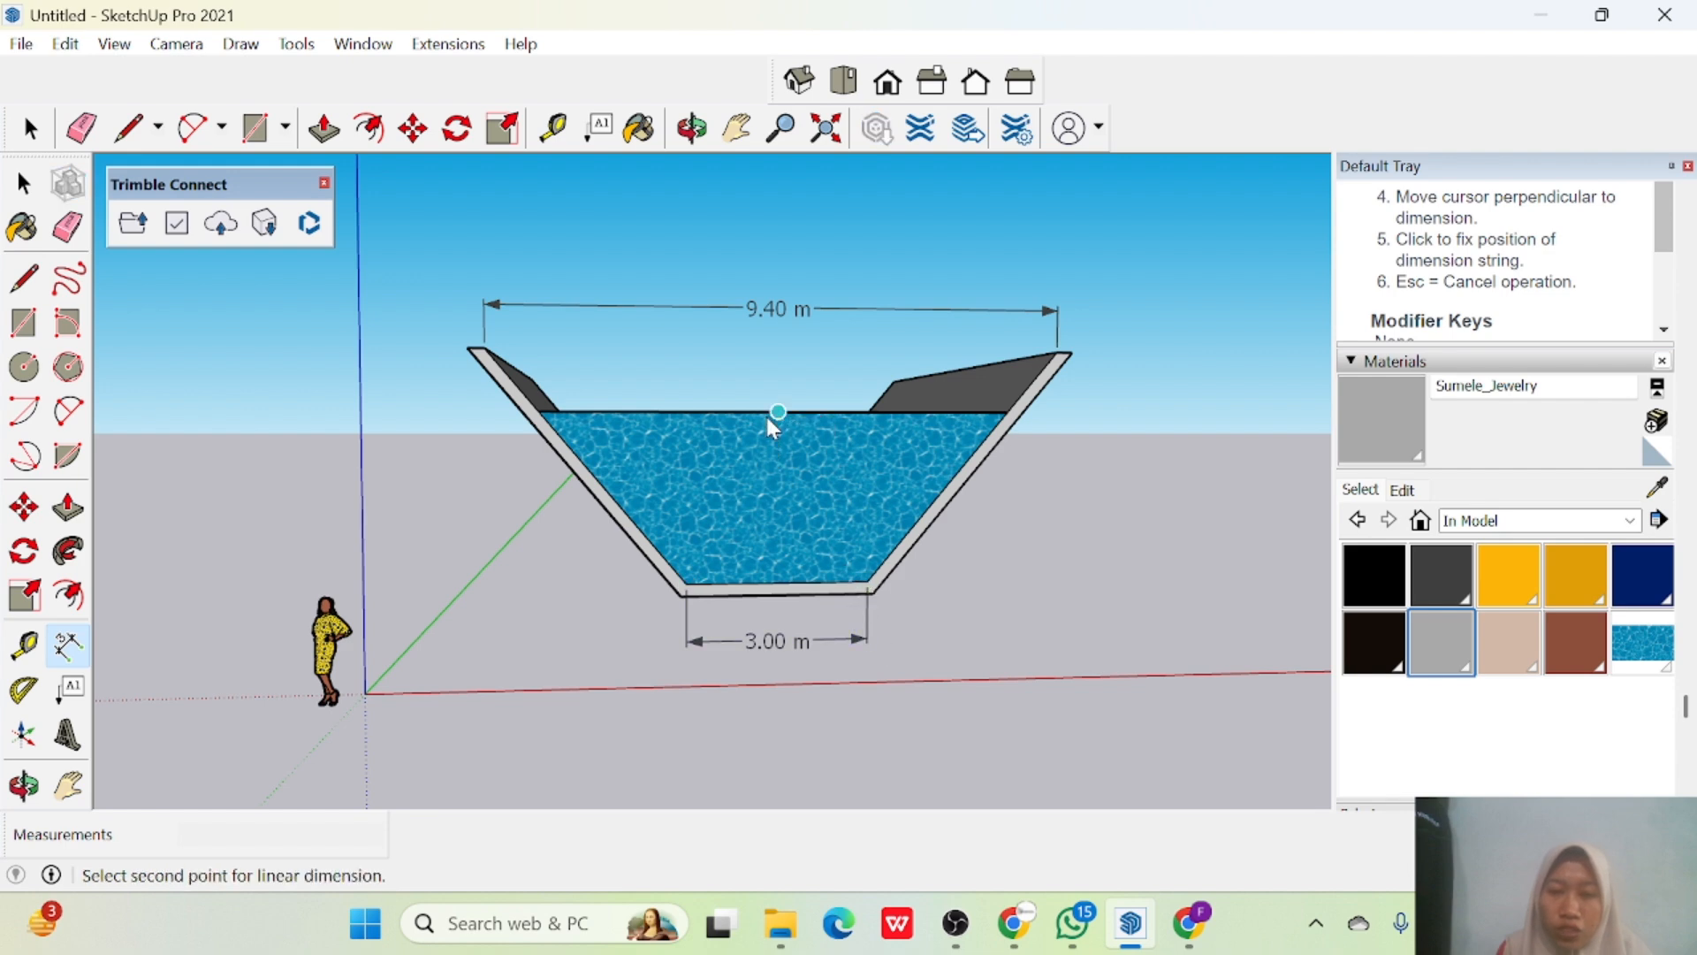
click(782, 586)
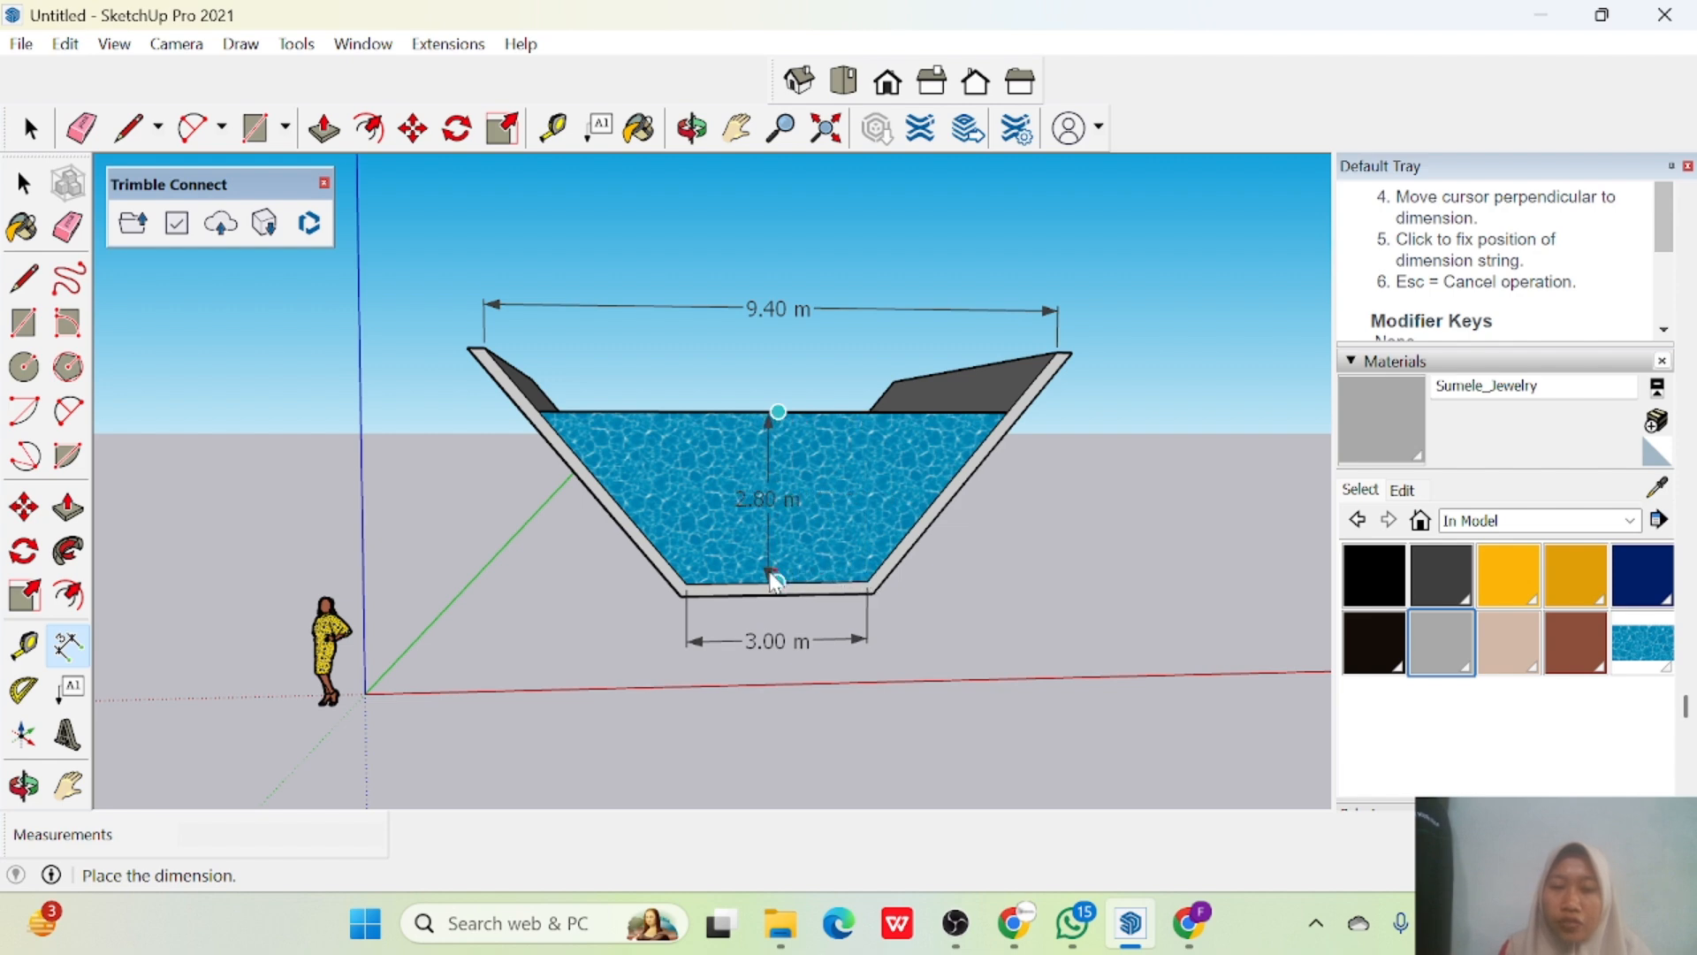
click(781, 582)
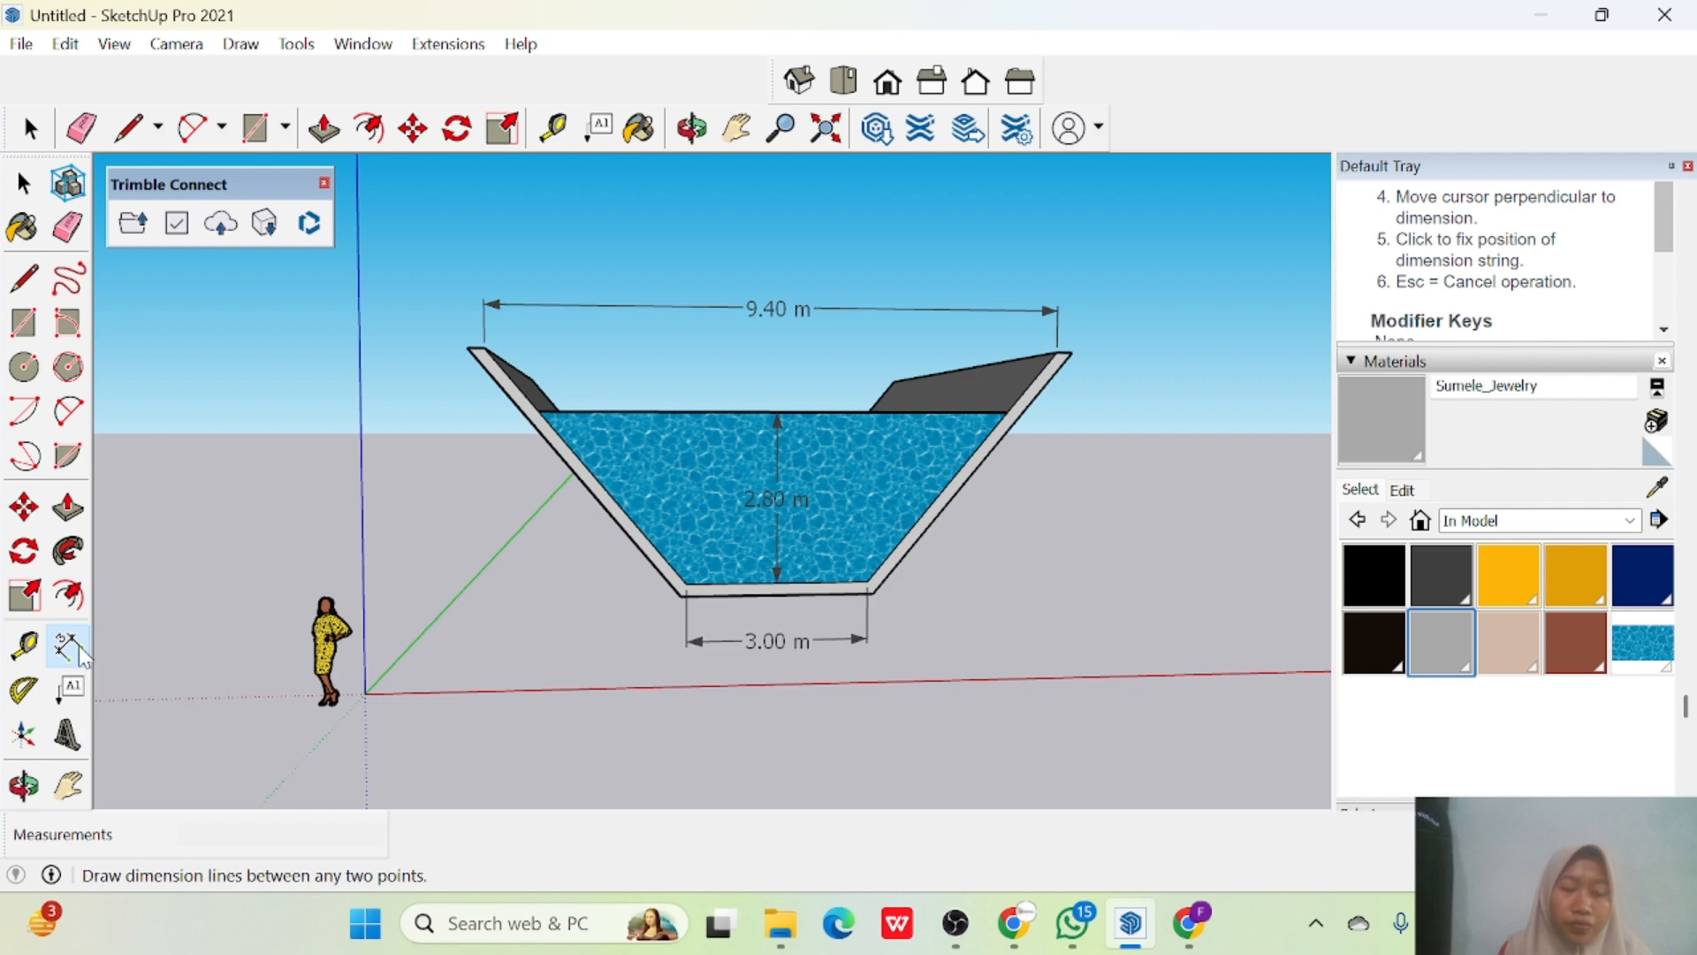
key(space)
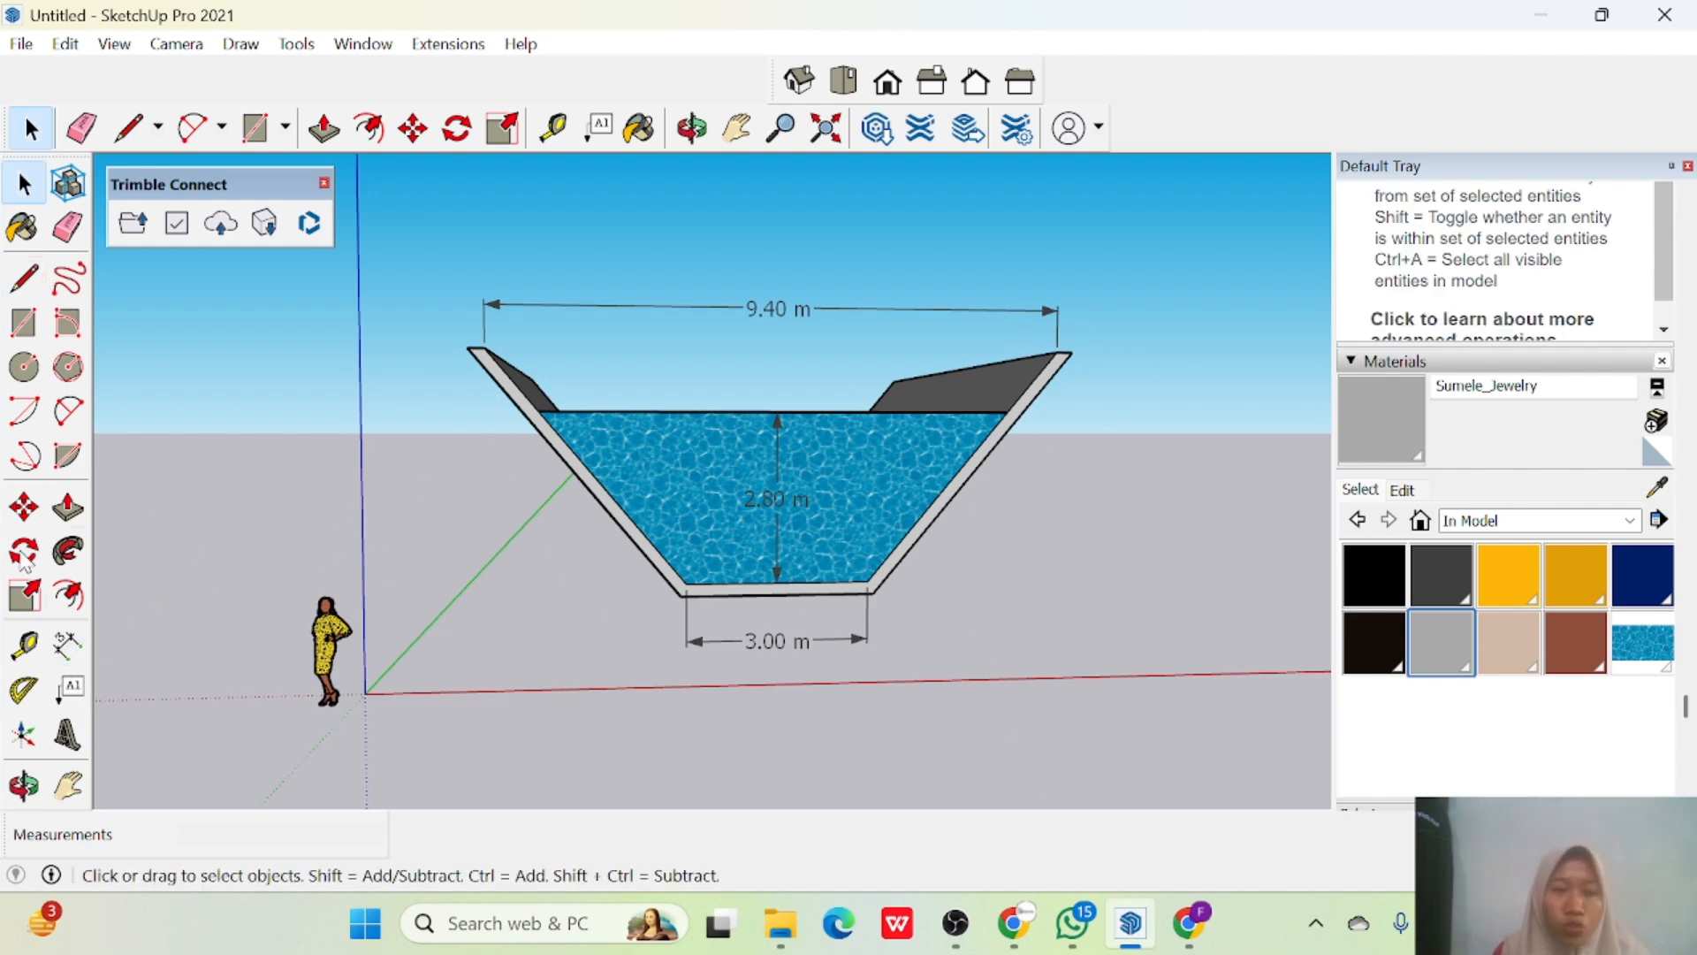
Attach the leader text "Saluran Drainase" to the channel's upper right outer corner and raise the label above the top width dimension.
click(69, 696)
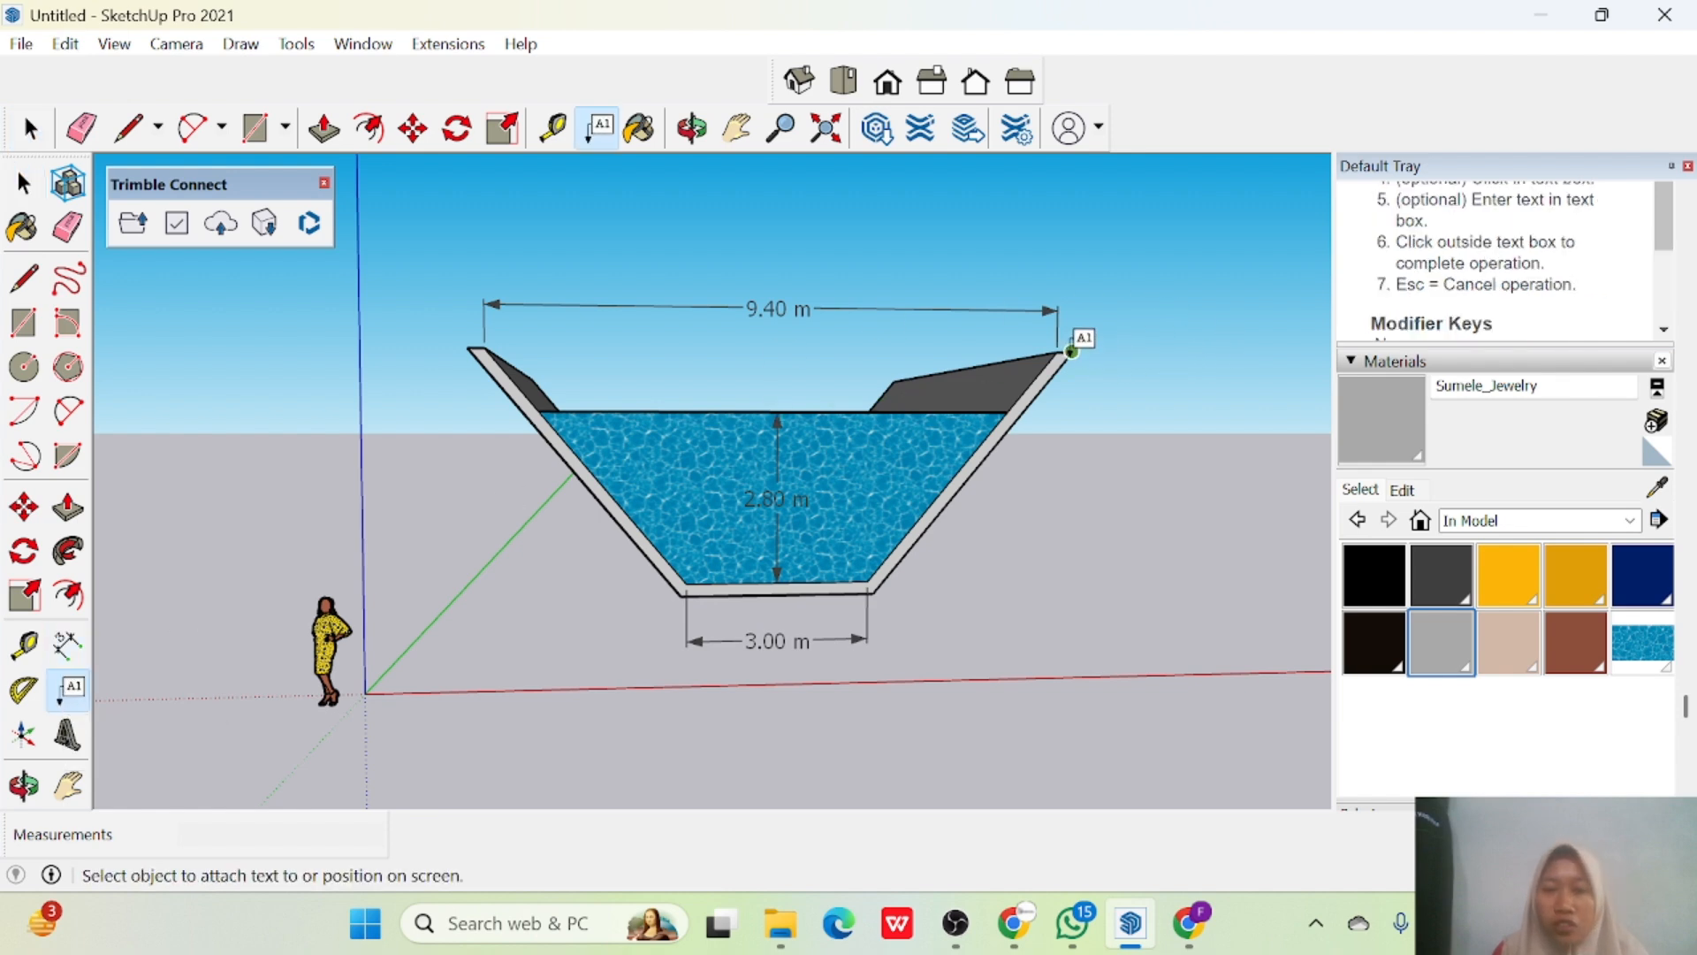
click(1072, 352)
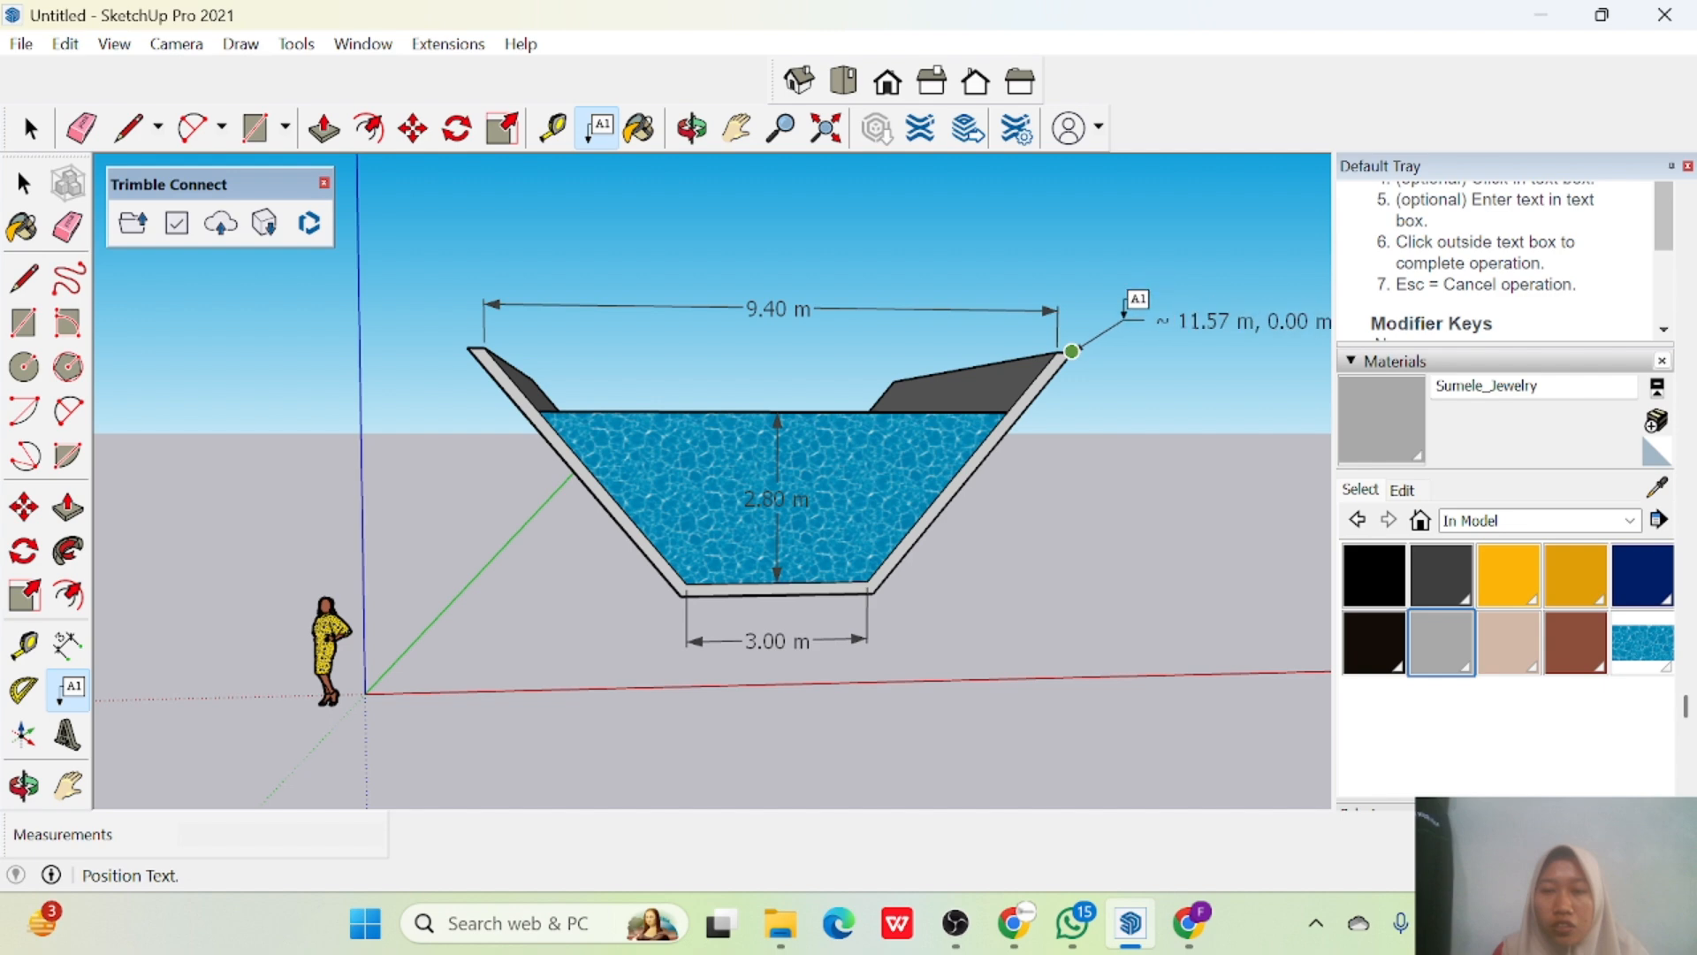
click(1124, 316)
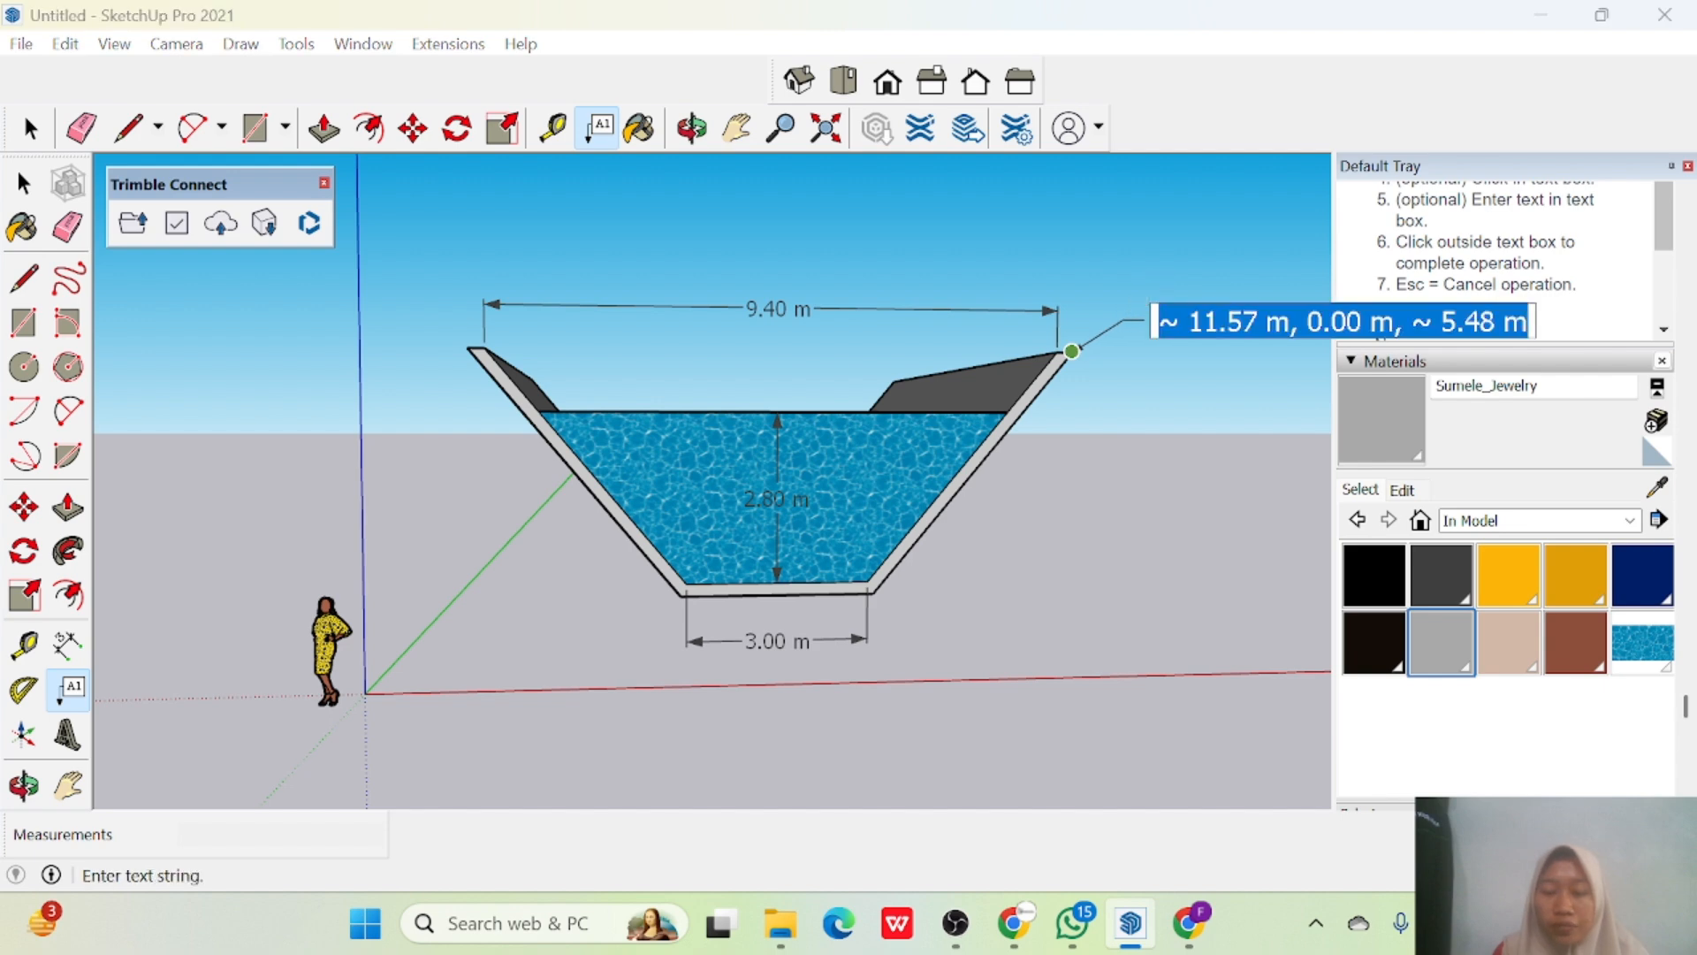
text(Salu)
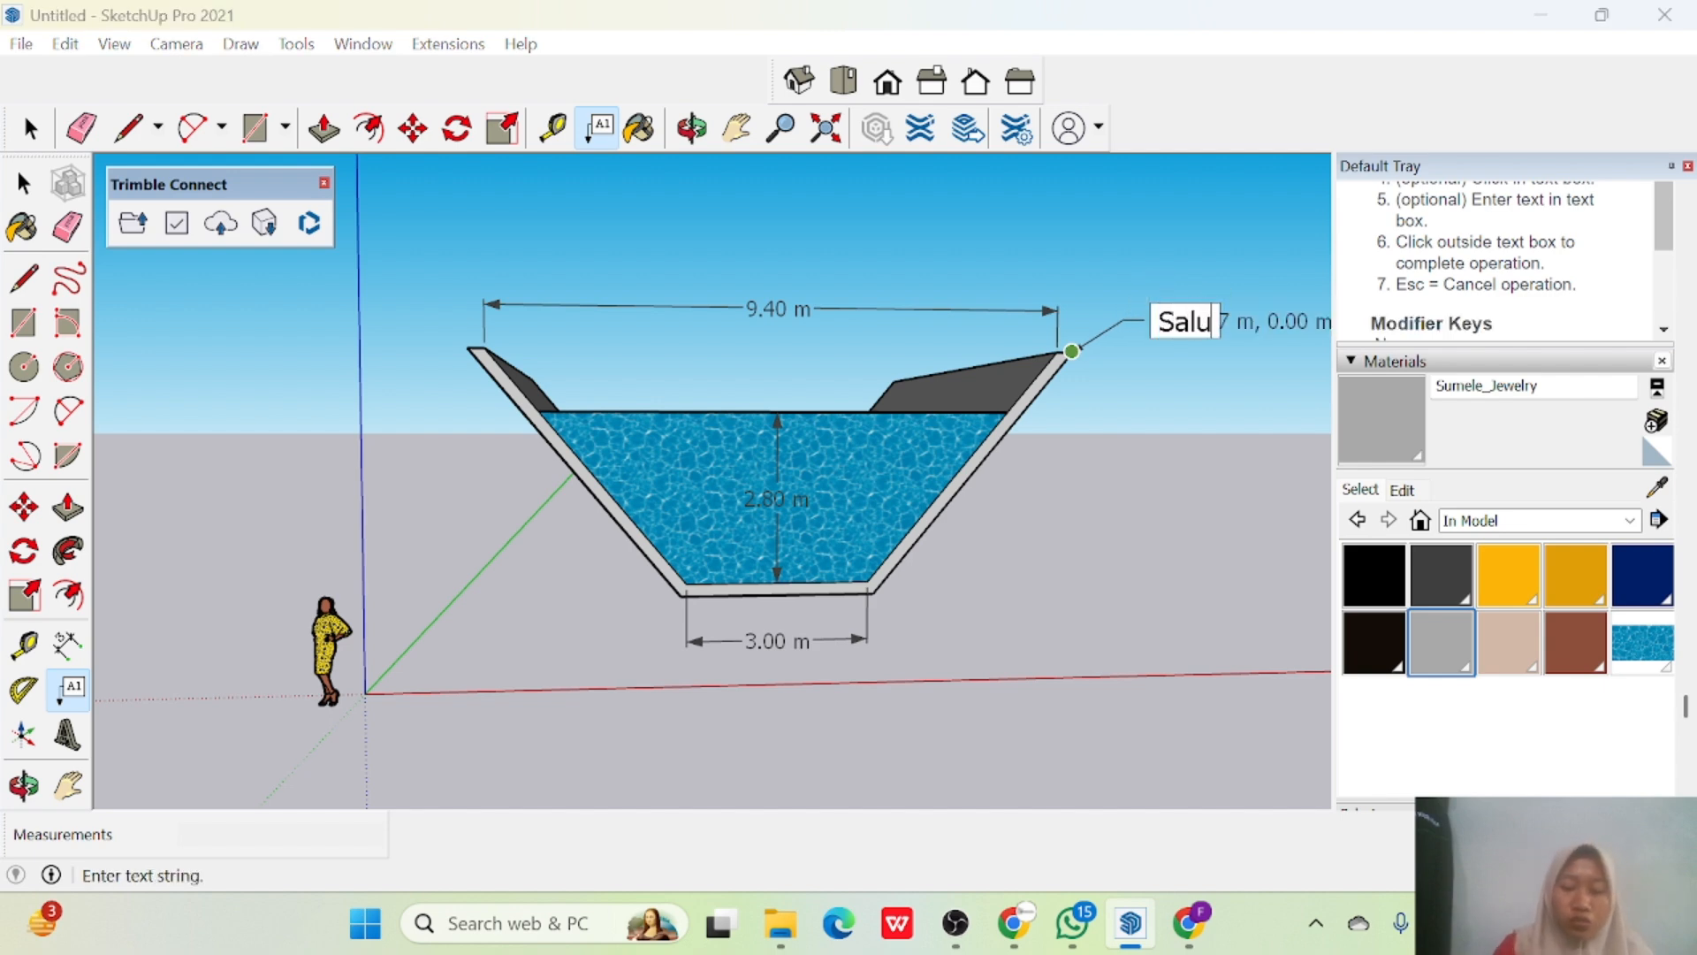
text(ran Dari)
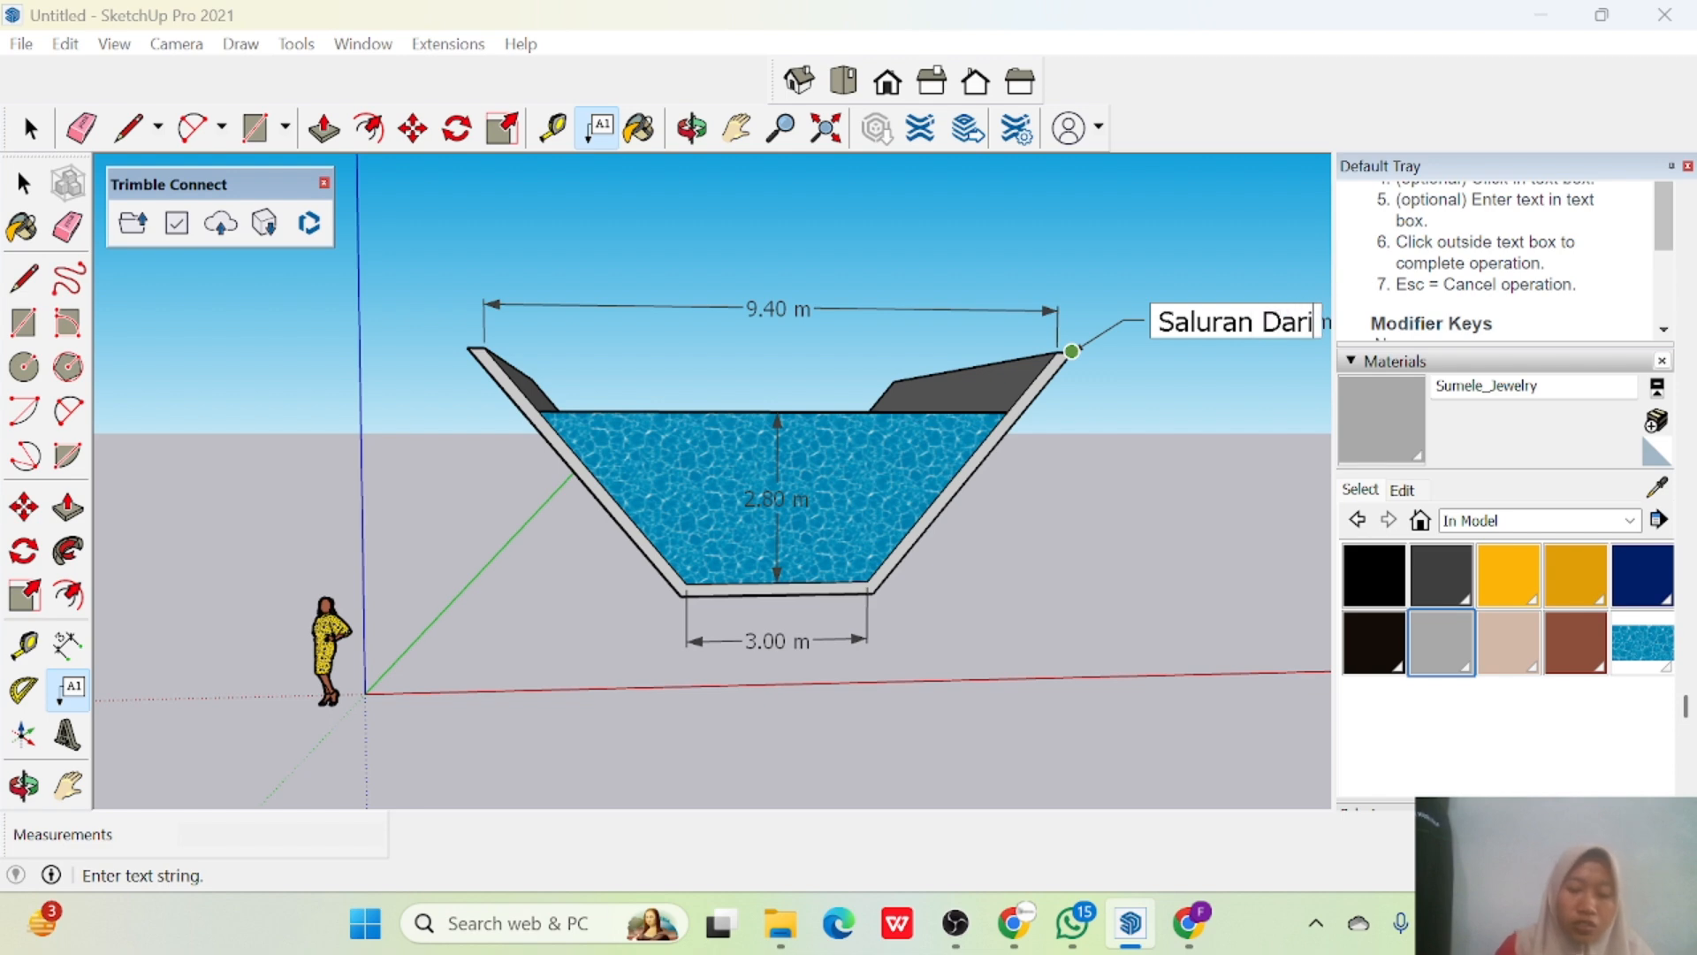
key(BackSpace)
key(BackSpace)
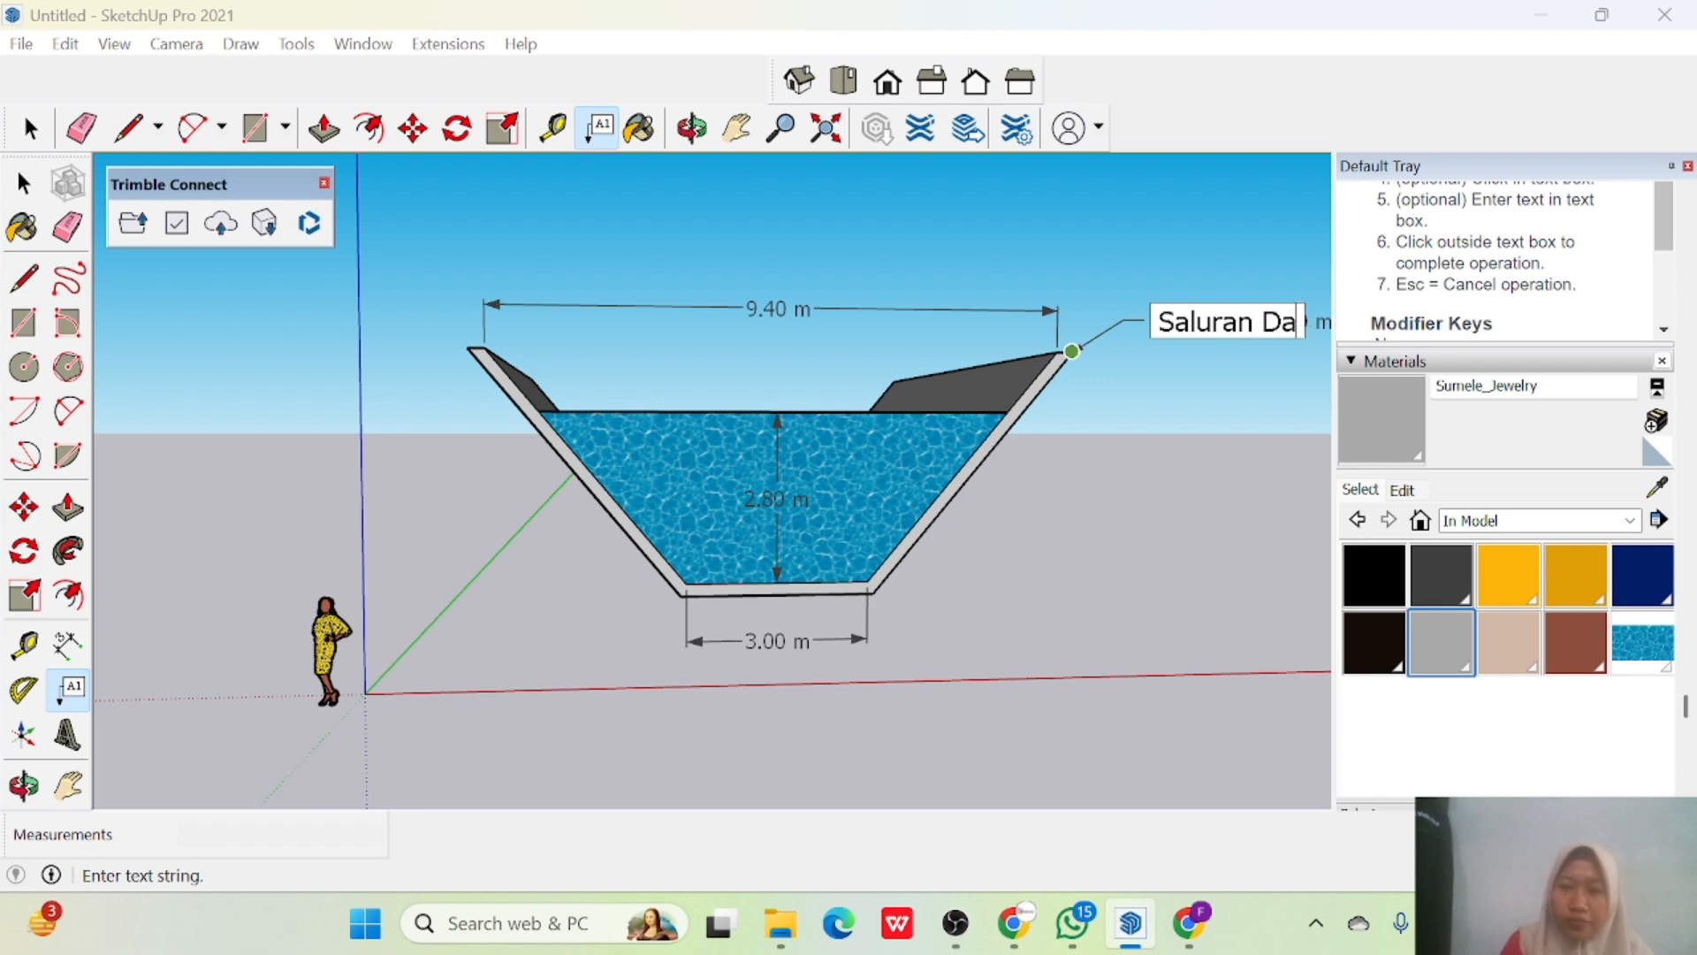
text(rainase)
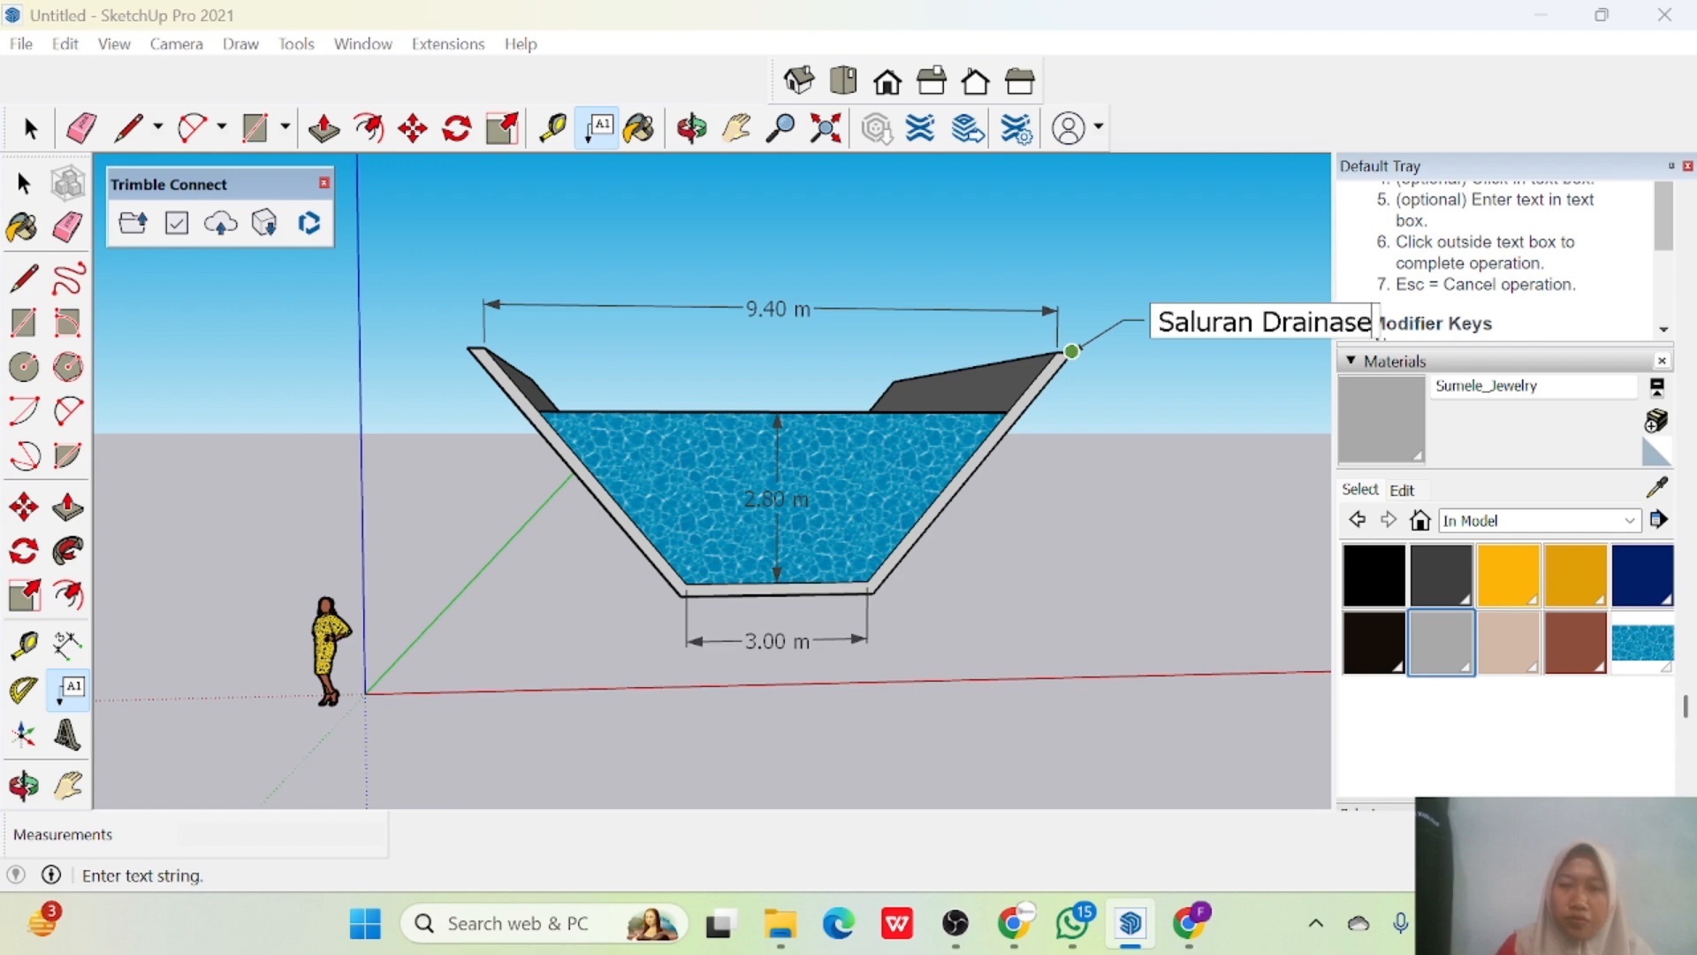
key(Return)
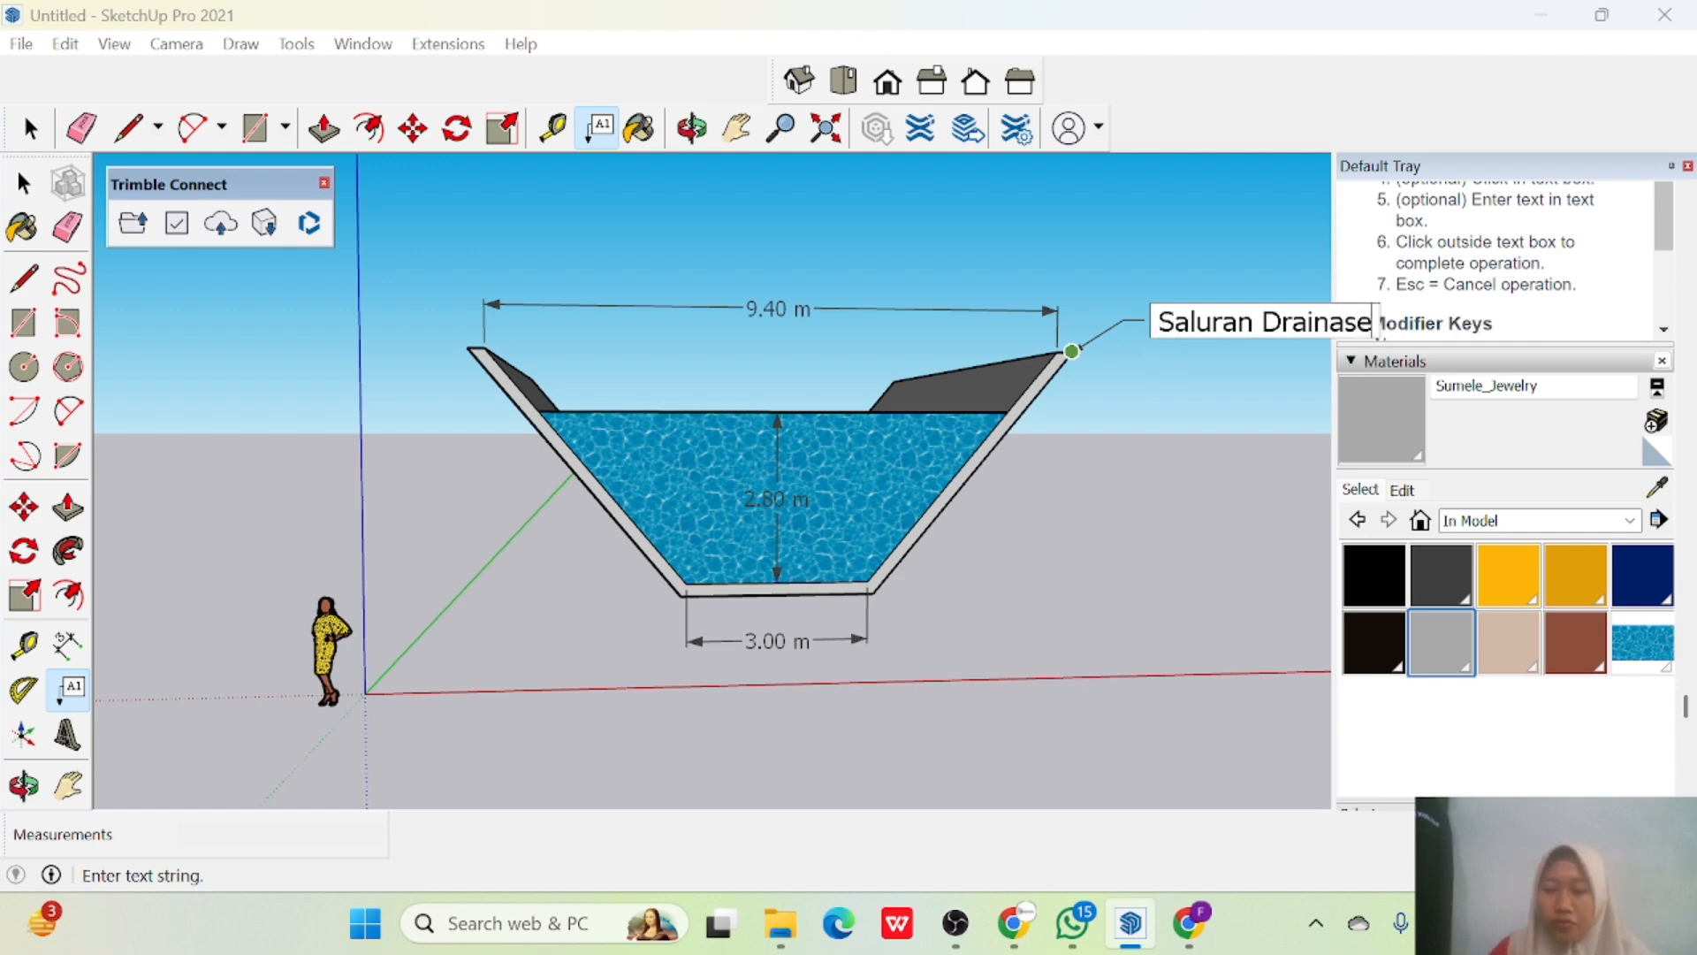
key(BackSpace)
click(1168, 403)
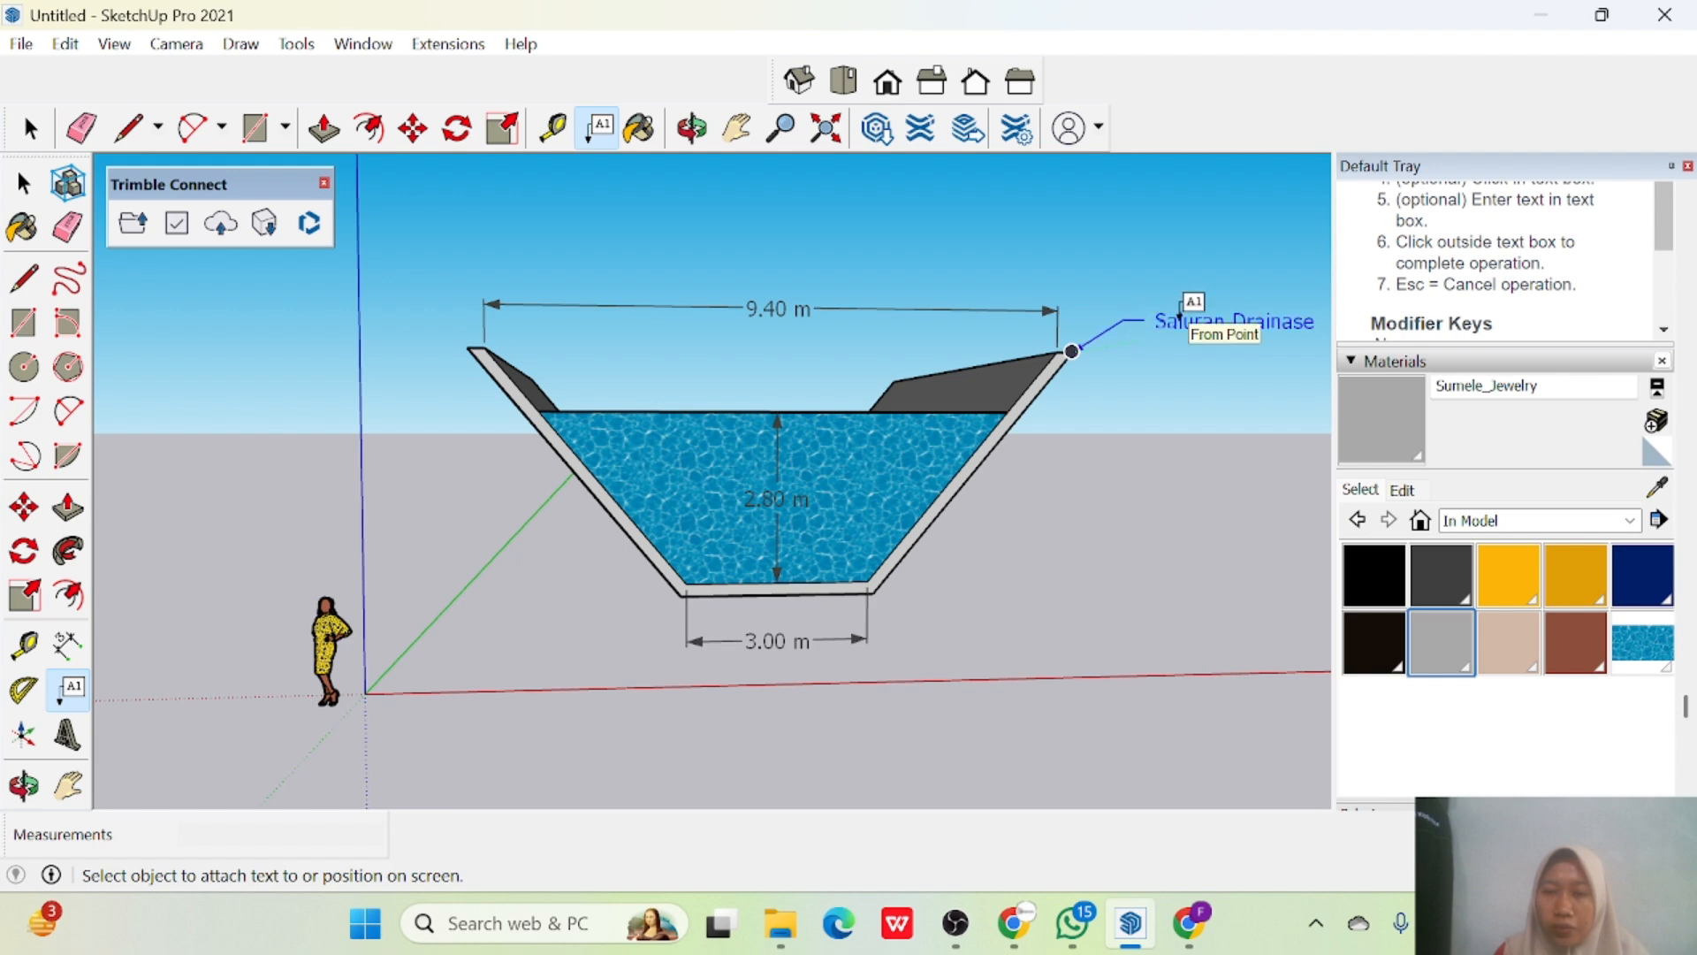
drag(1190, 316, 1164, 218)
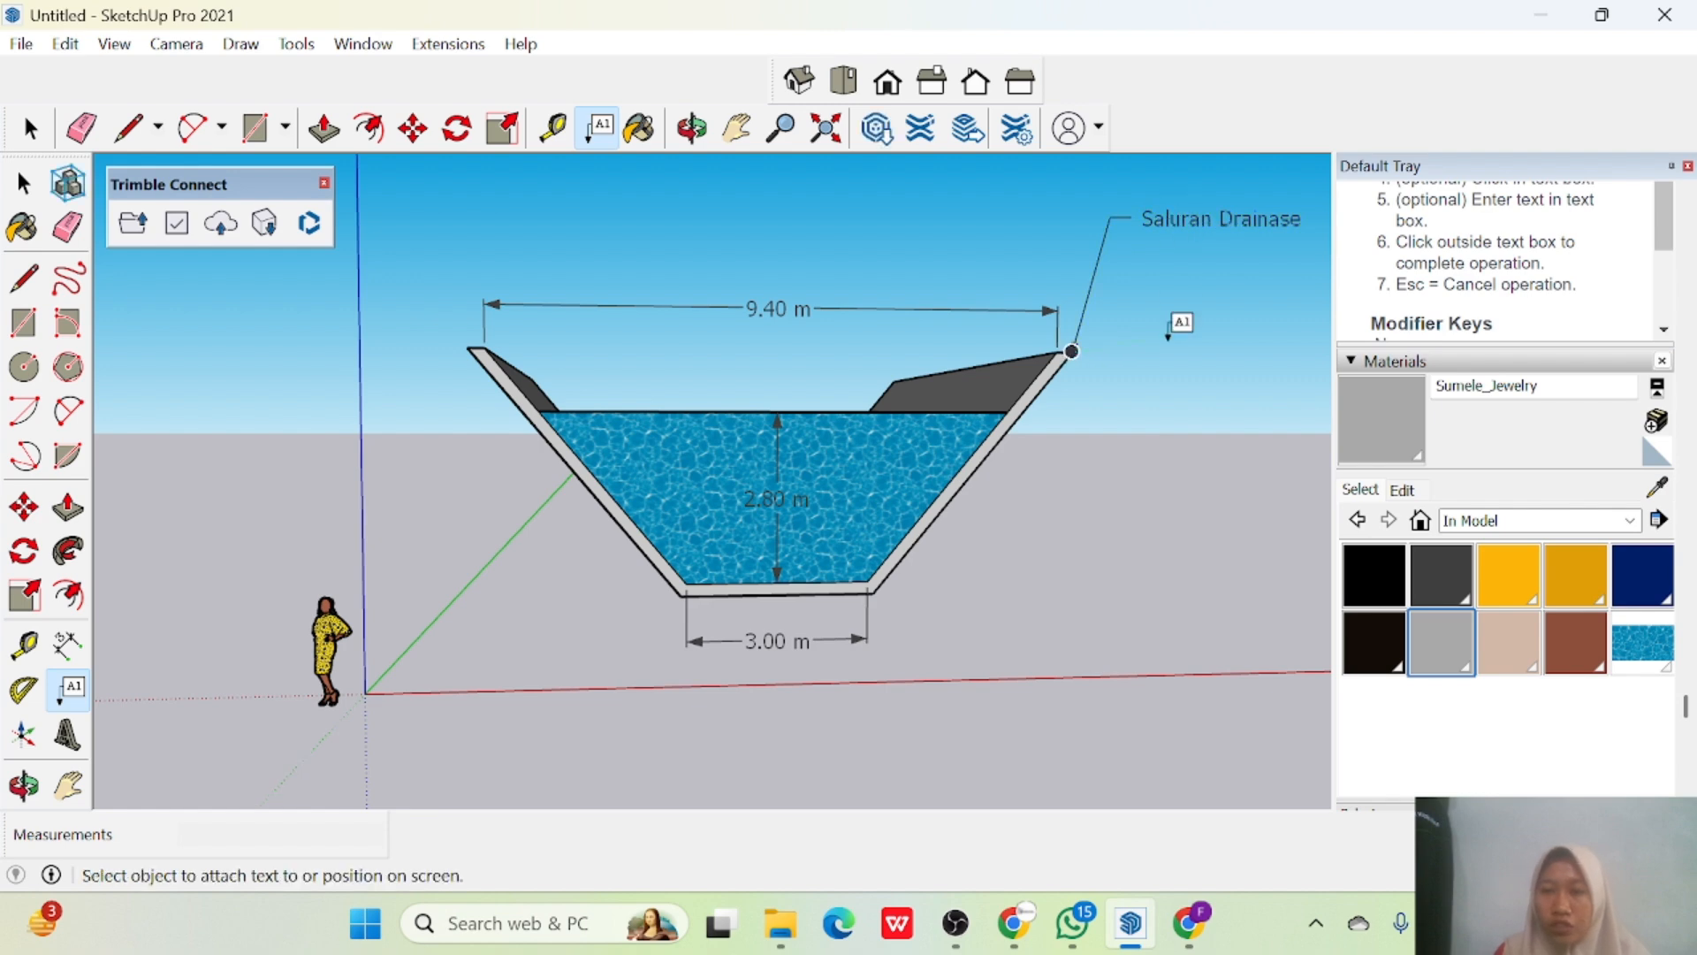
Change the wording of the channel's leader text to "Saluran Terbuka".
click(1234, 217)
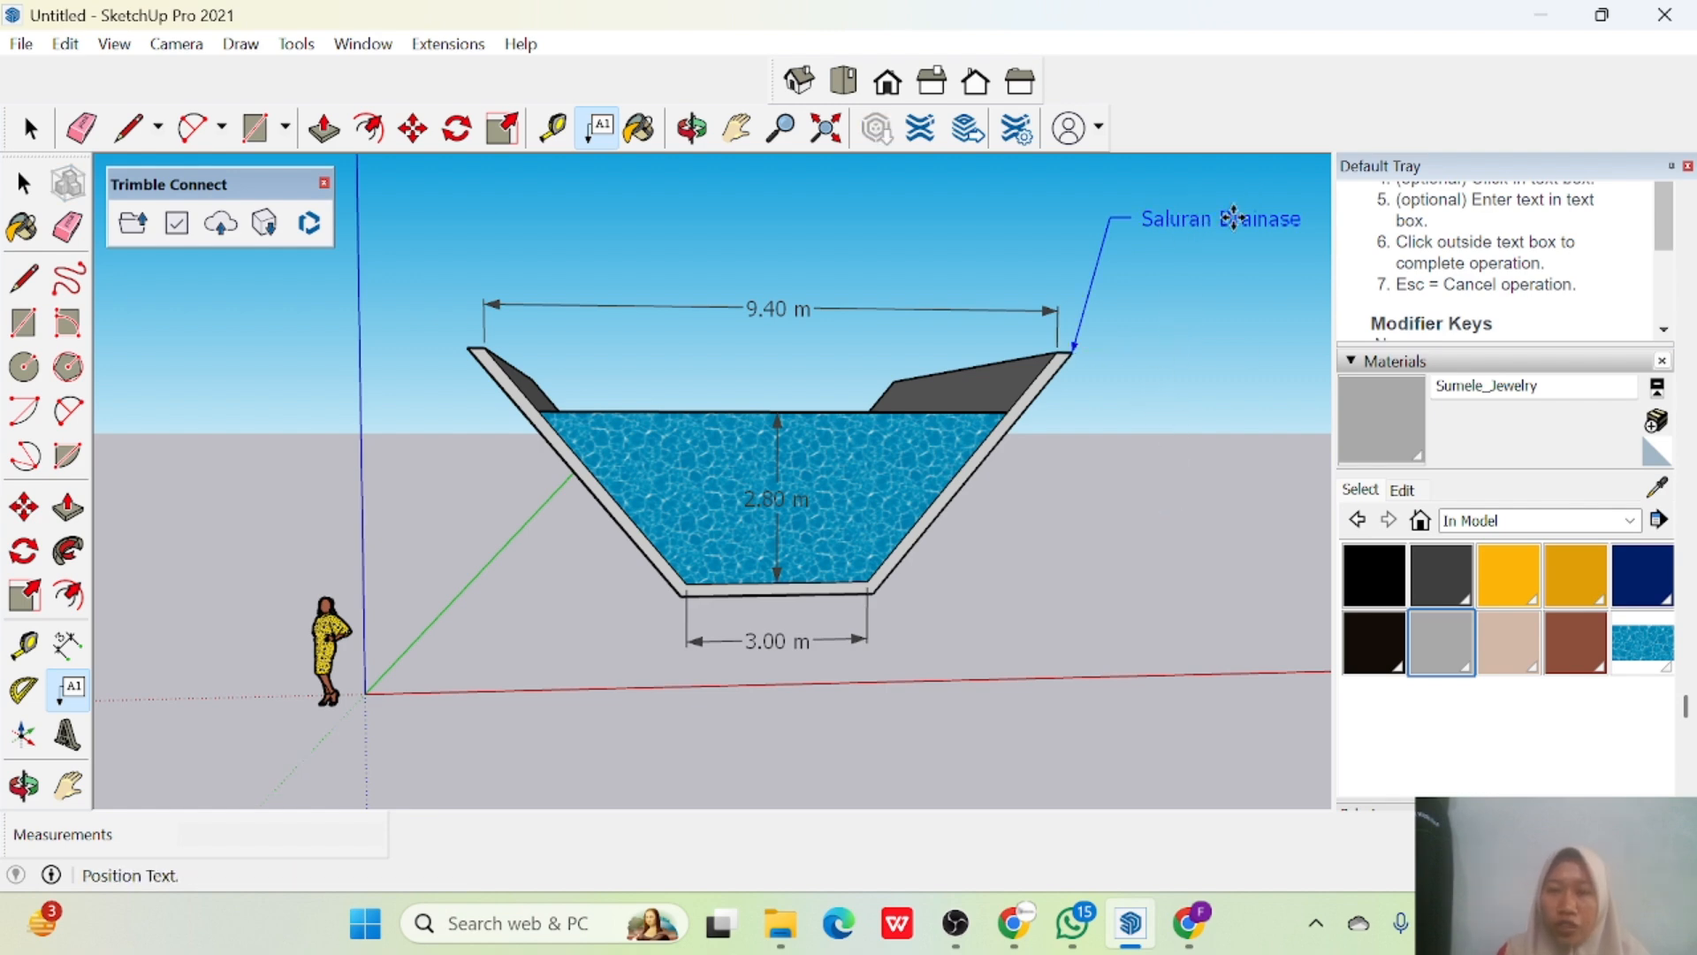
double_click(1235, 221)
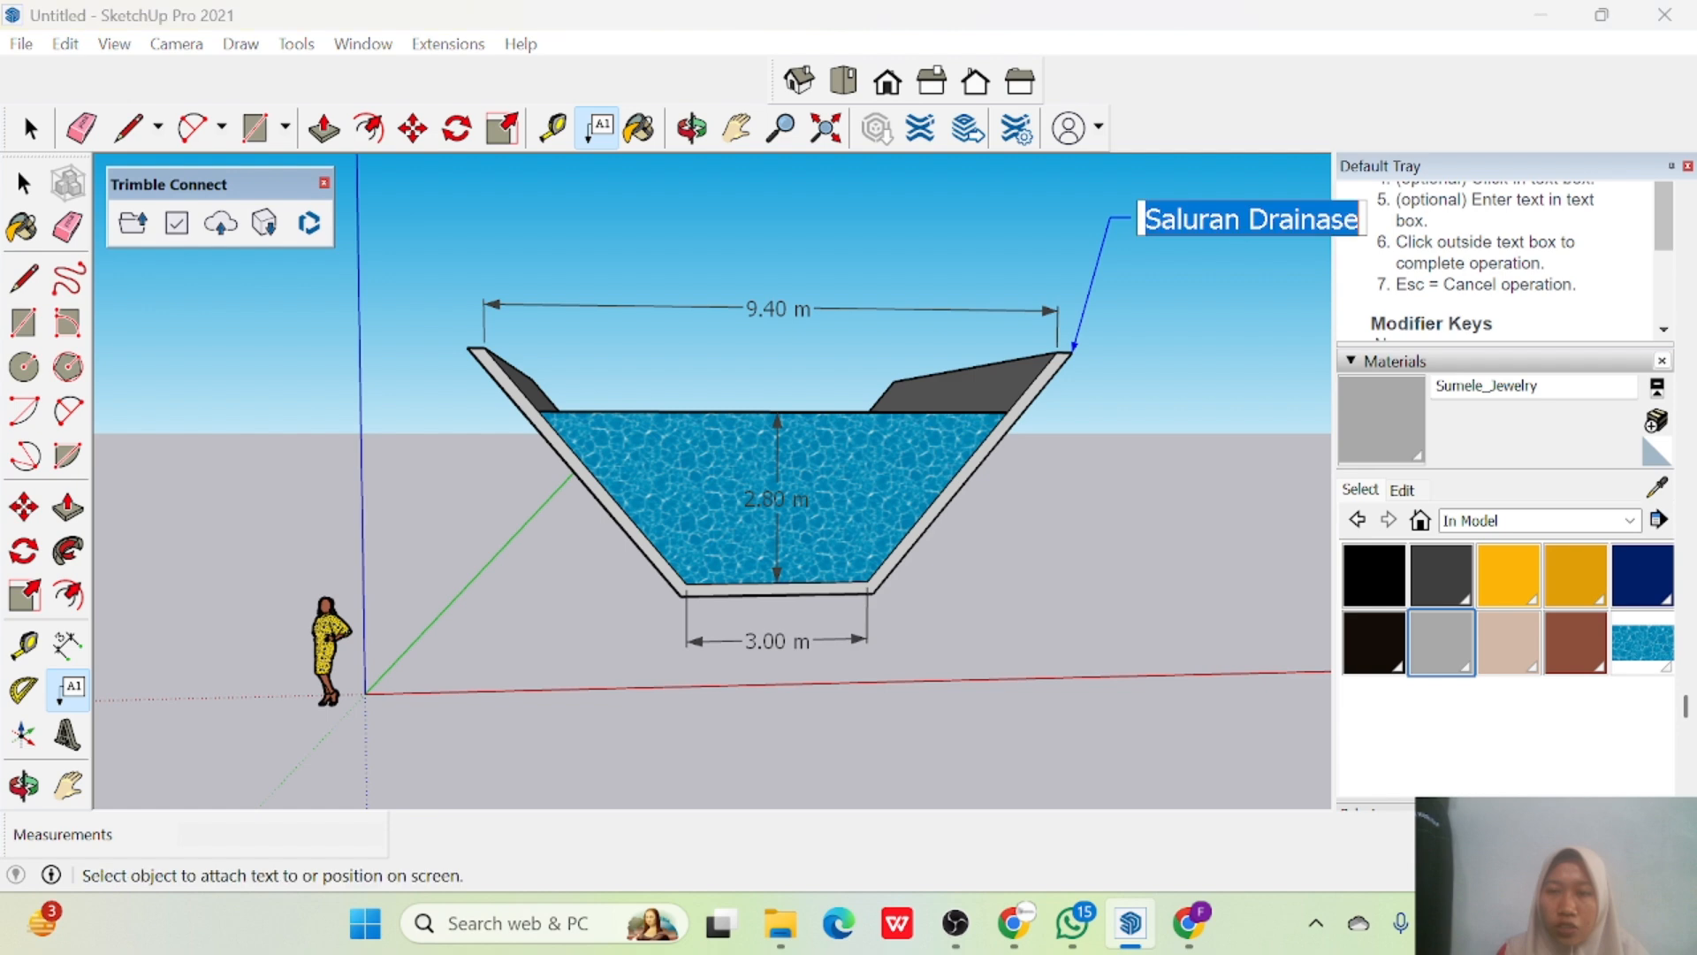
click(1249, 220)
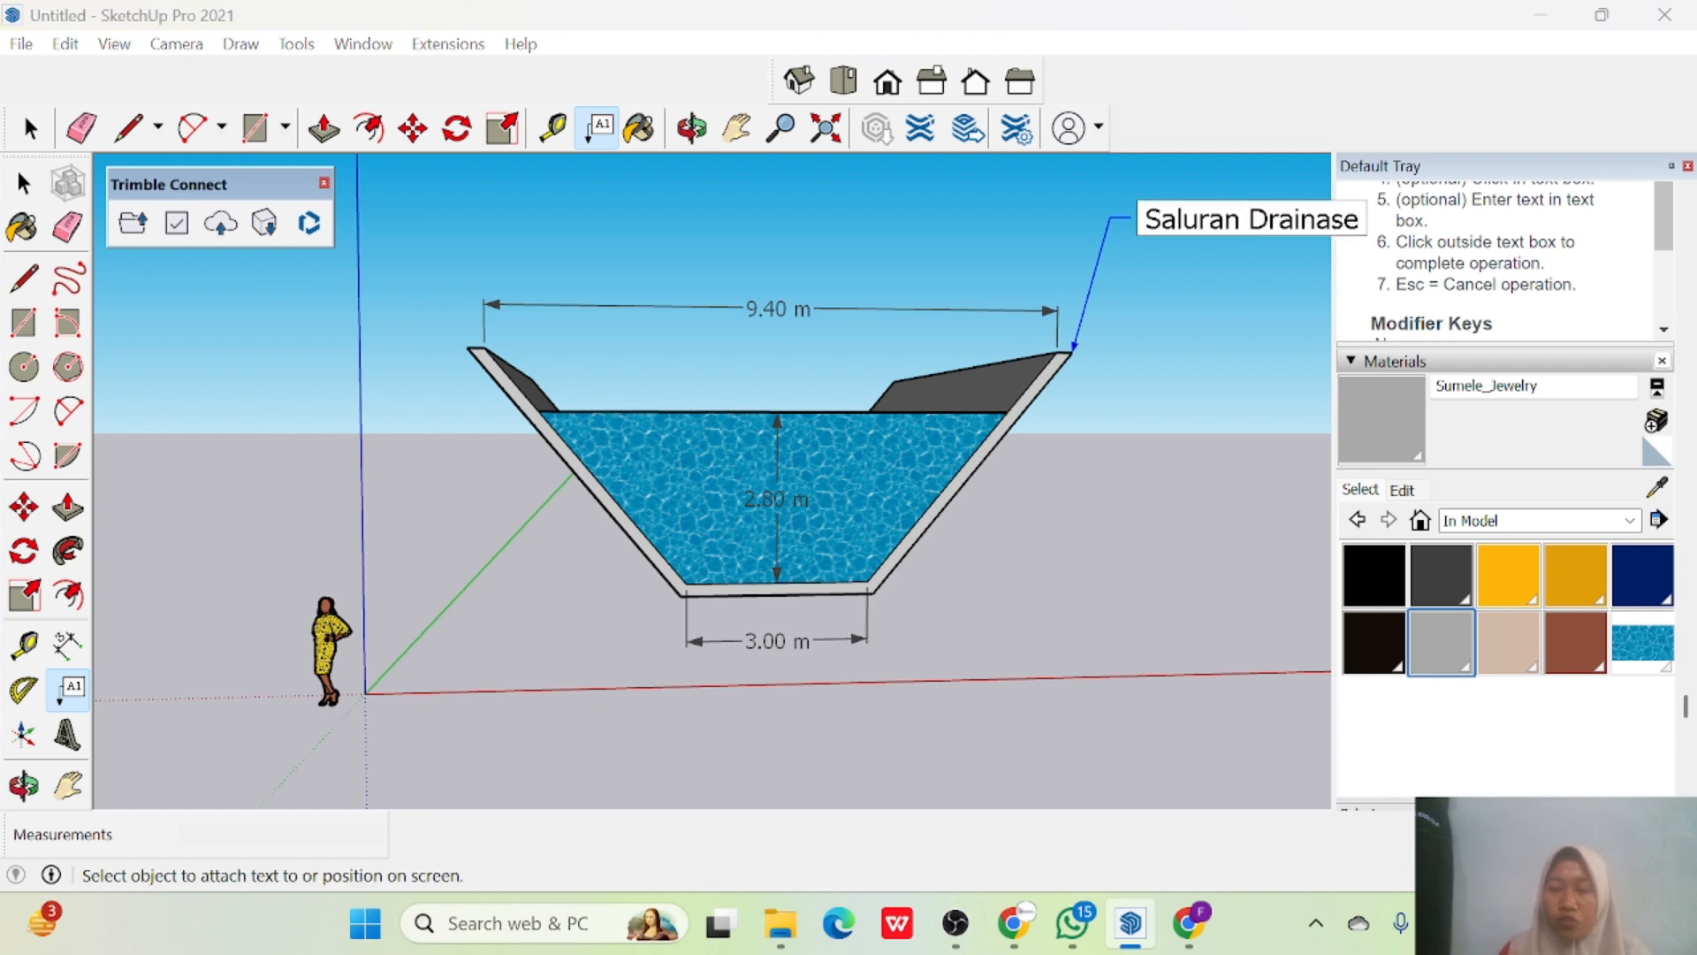
click(1359, 219)
key(BackSpace)
key(BackSpace)
key(BackSpace)
key(BackSpace)
key(BackSpace)
key(BackSpace)
key(BackSpace)
key(BackSpace)
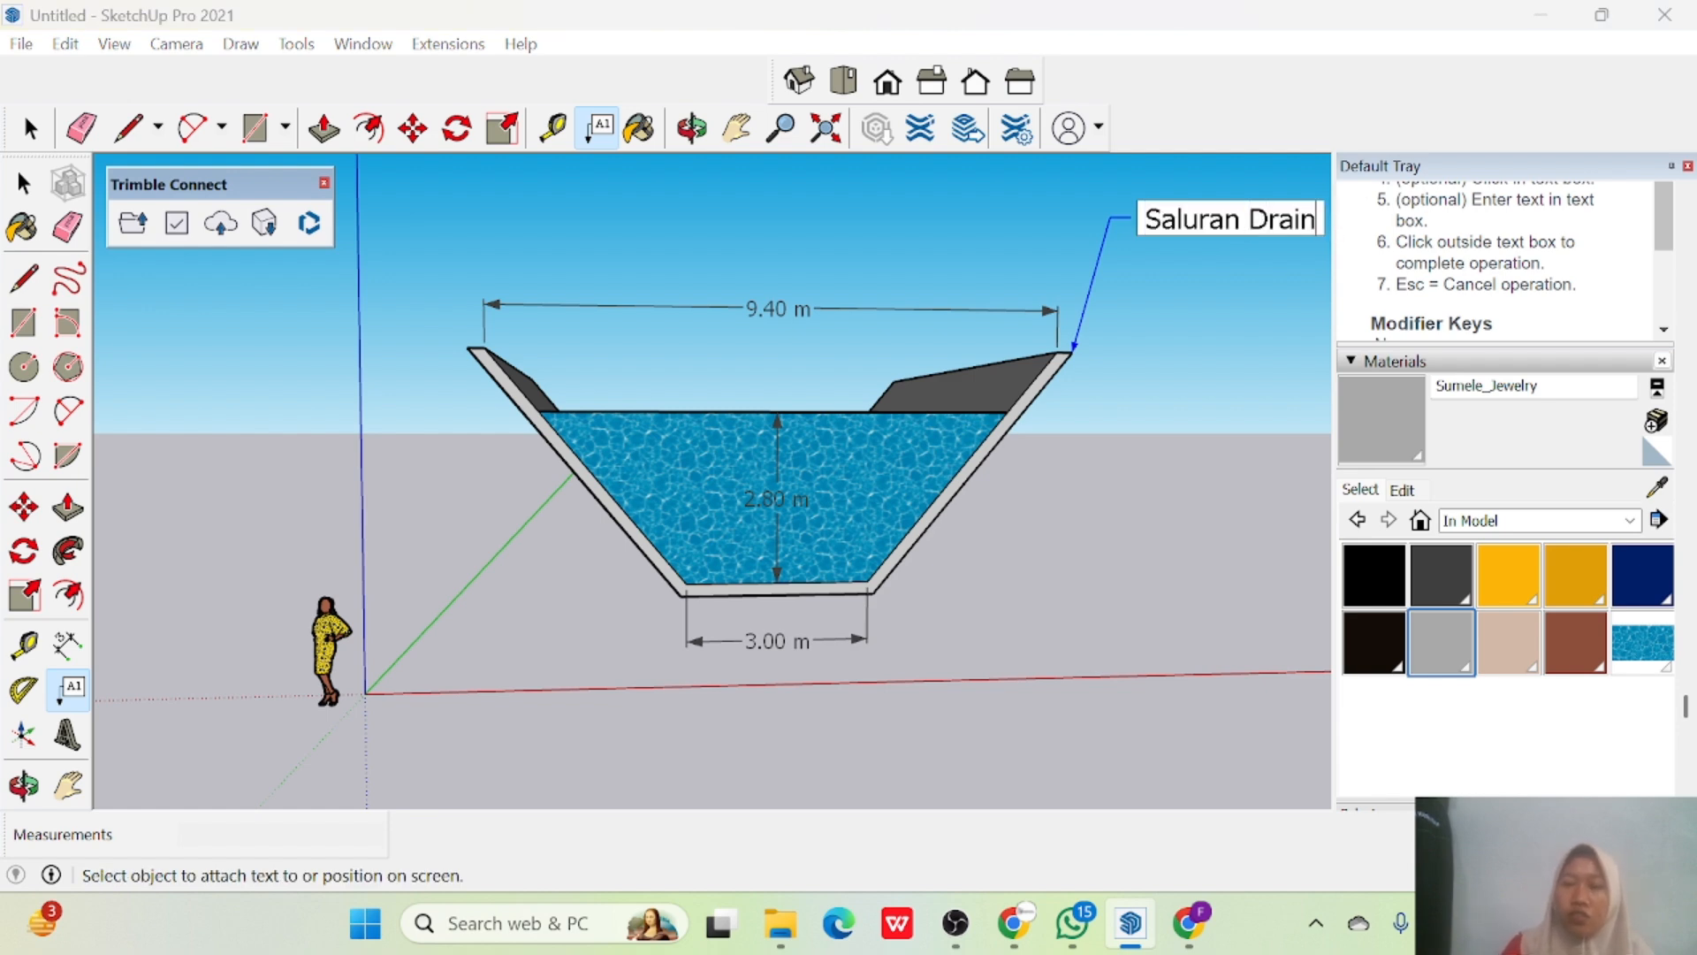
text(T)
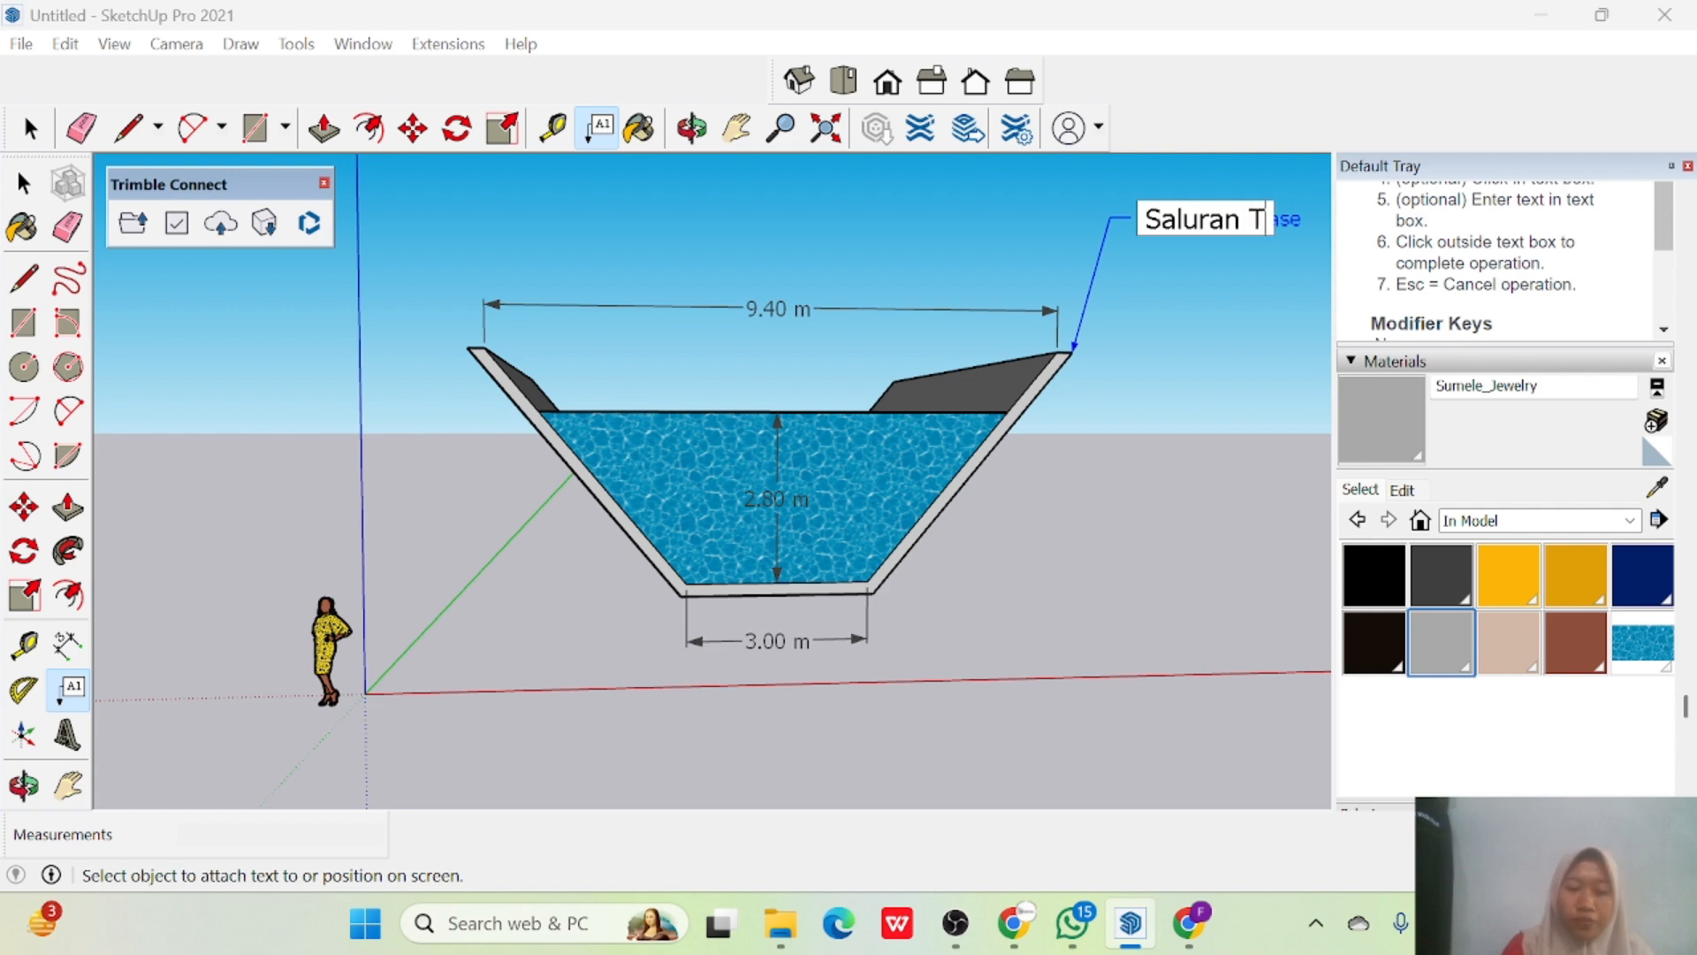
text(erbuka)
click(1016, 643)
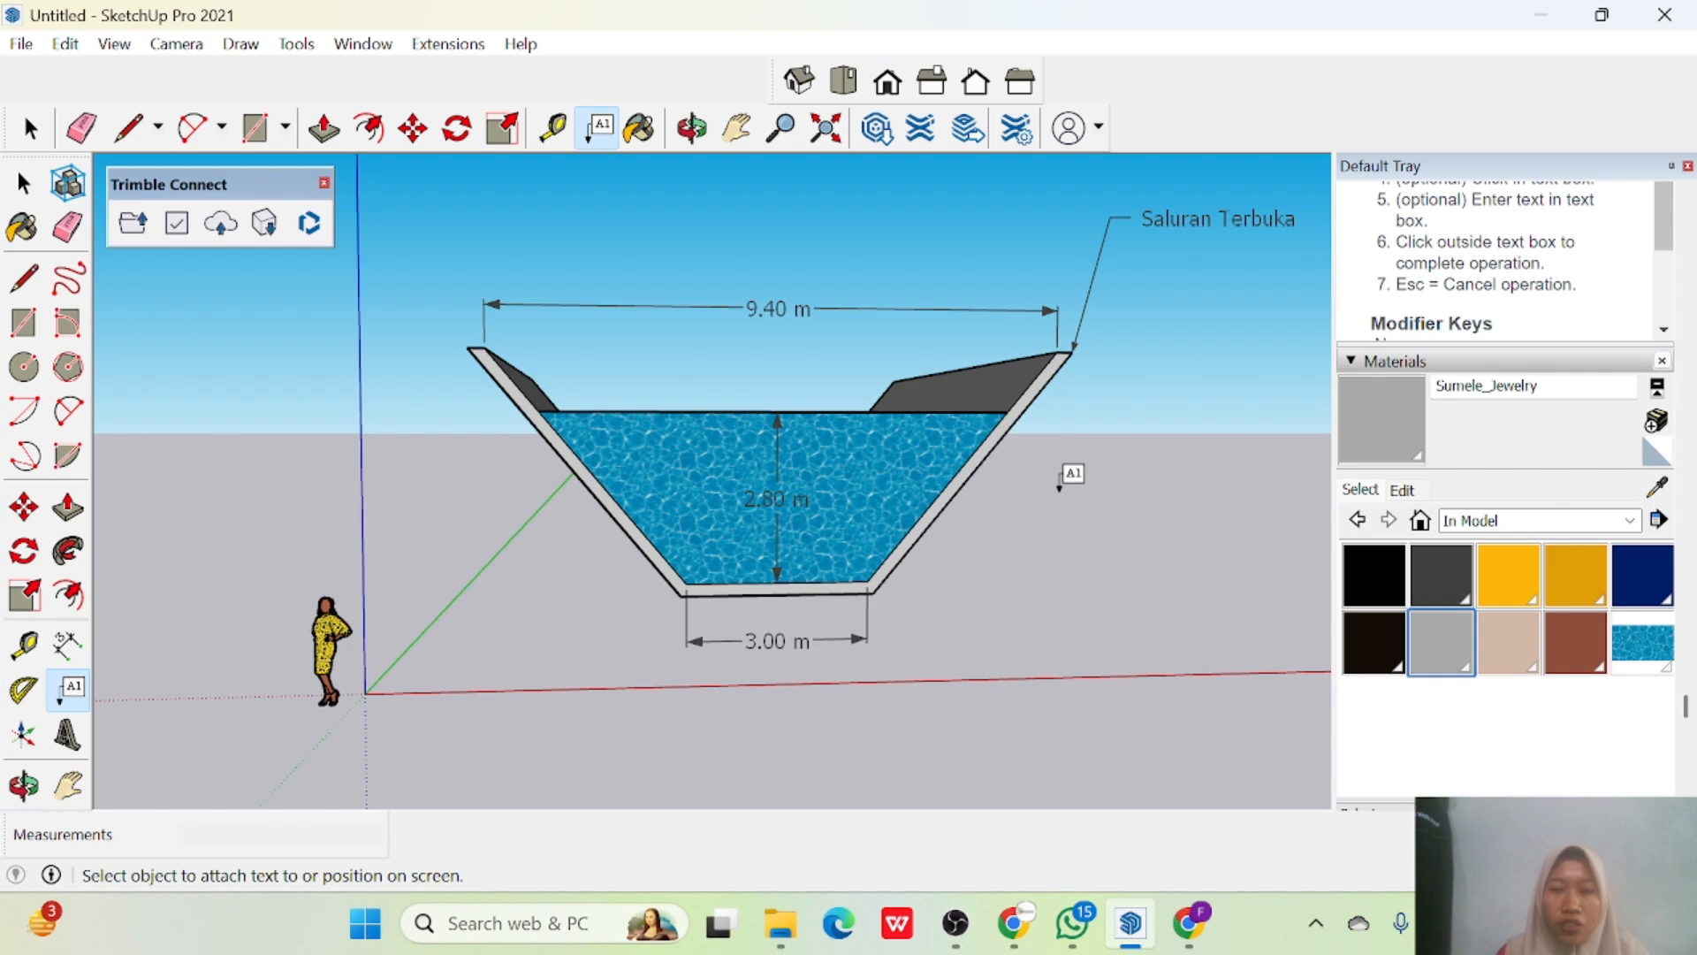
Save the channel model under the file name "Sketchup Saluran Terbuka".
key(o)
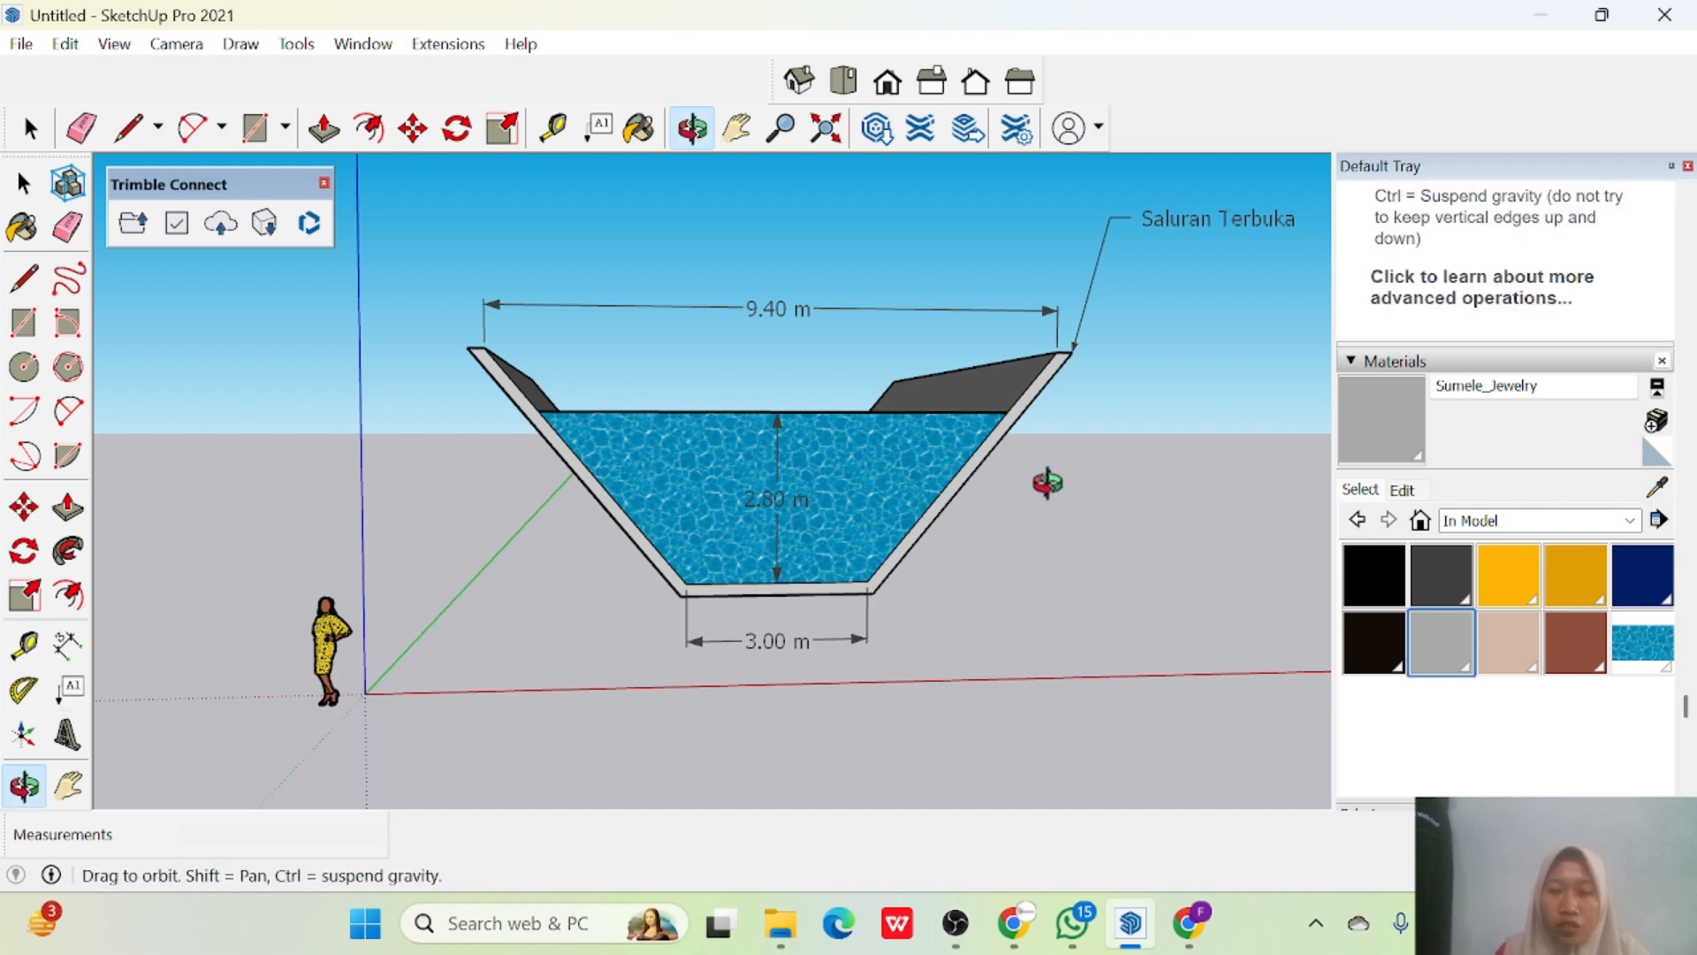
drag(1050, 481, 760, 602)
middle_drag(760, 602, 746, 398)
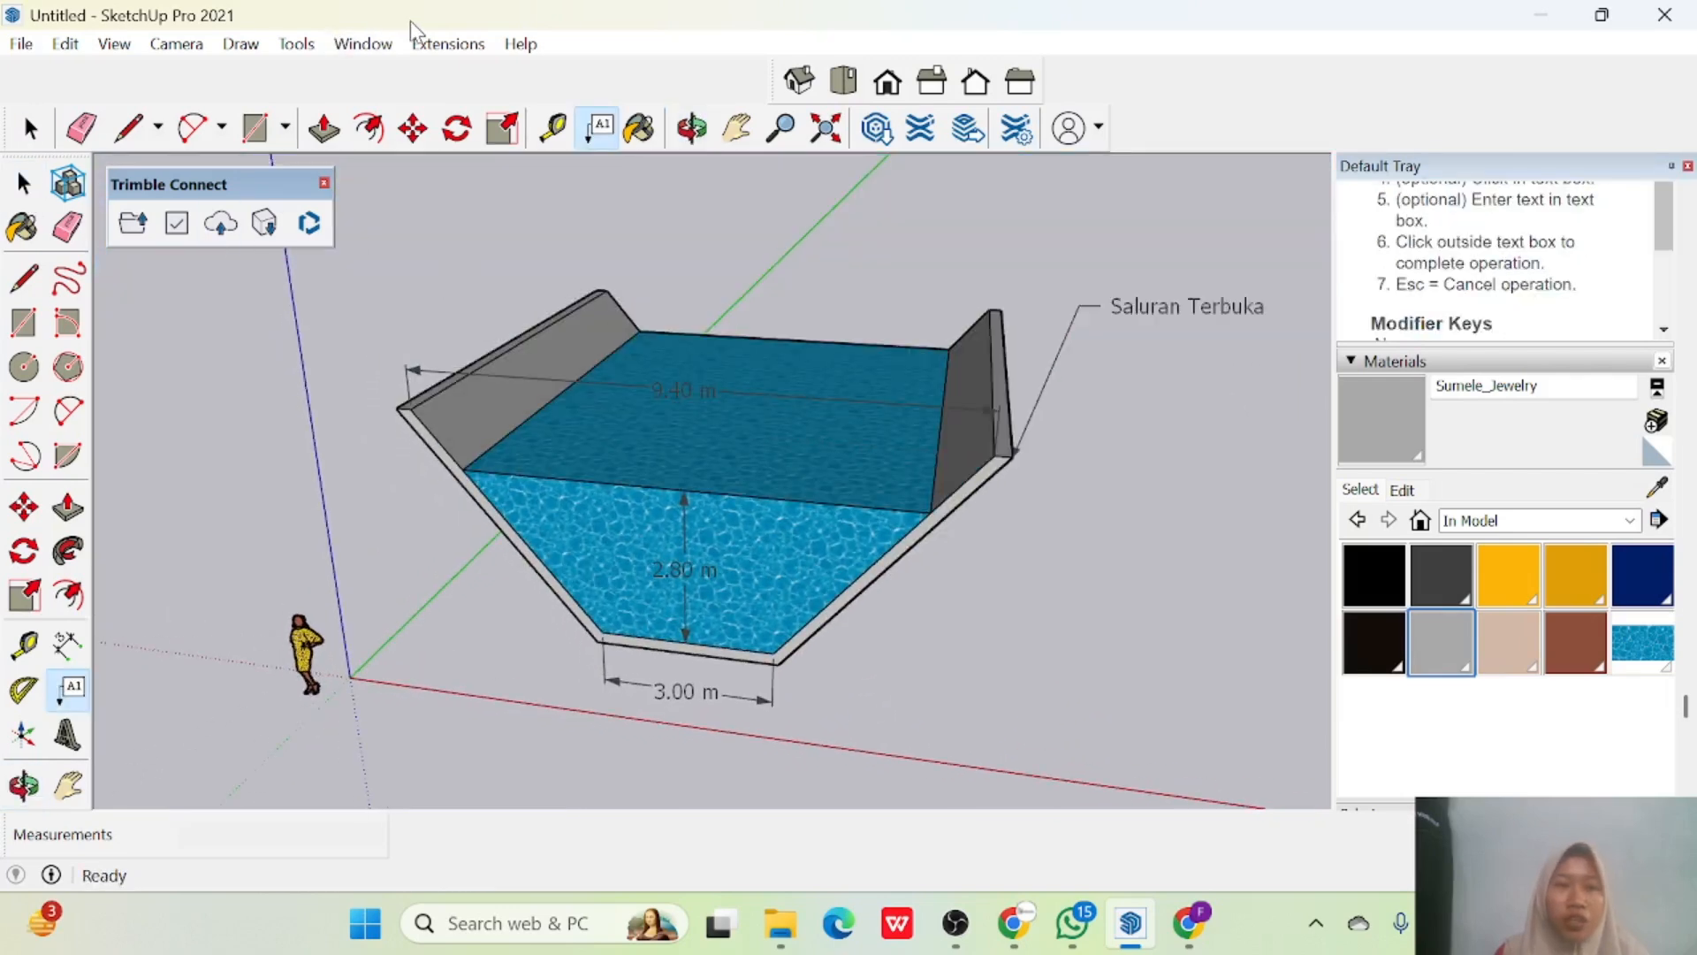
click(21, 44)
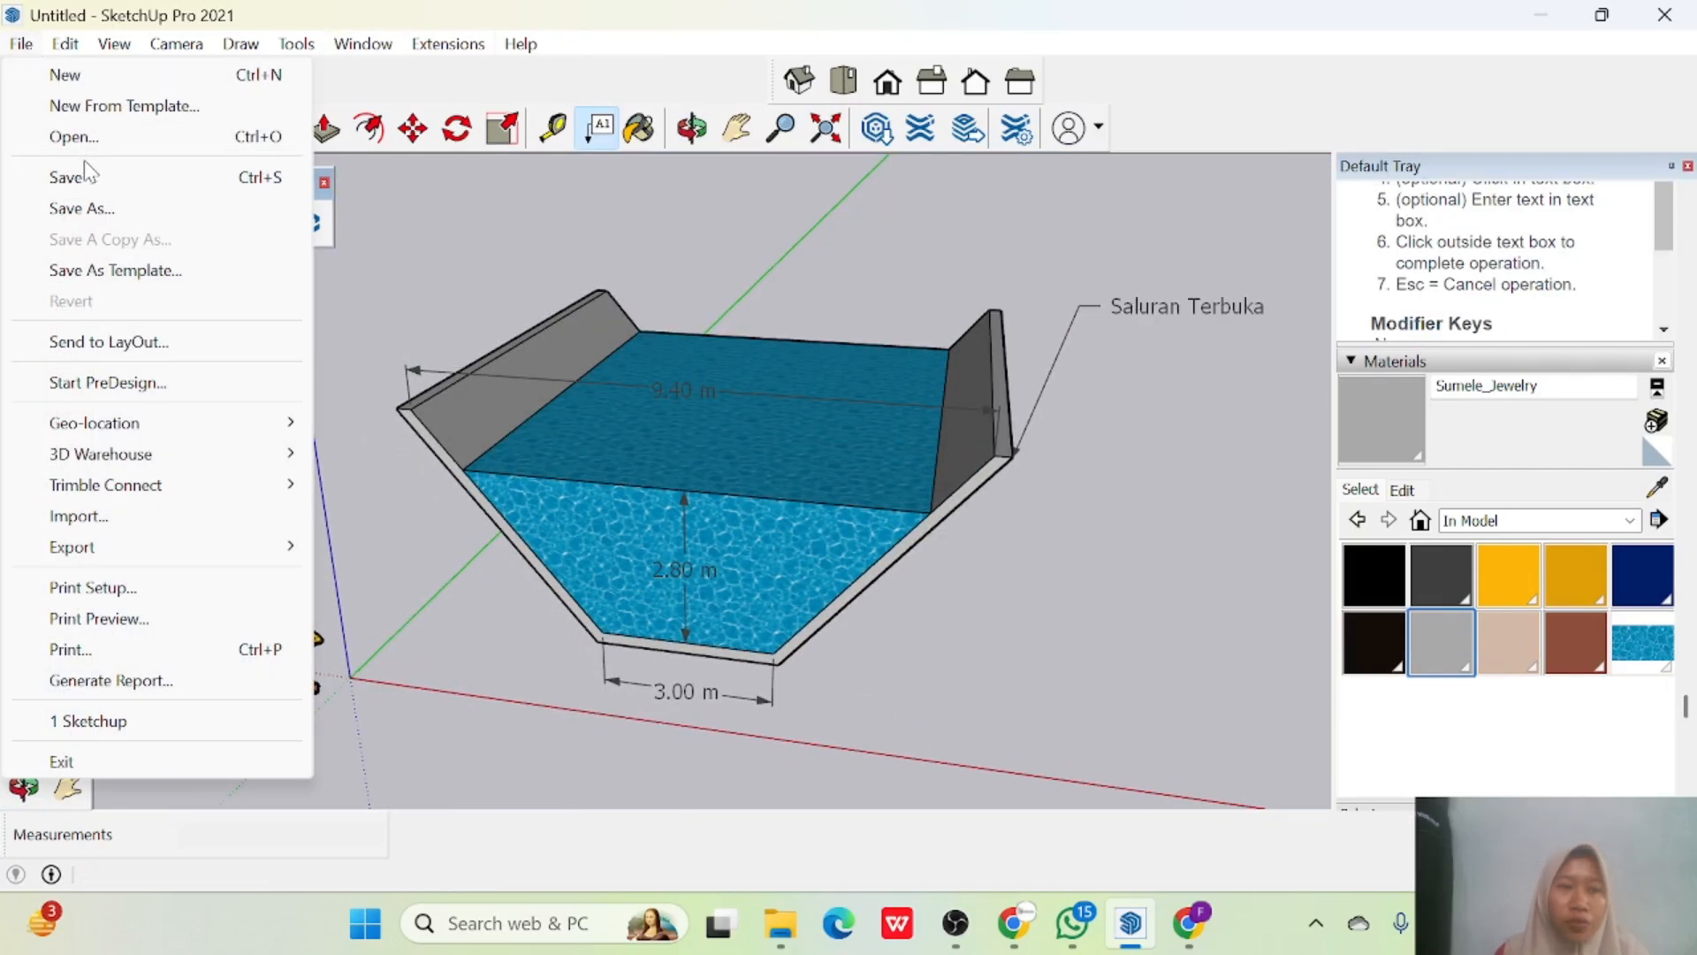
click(101, 209)
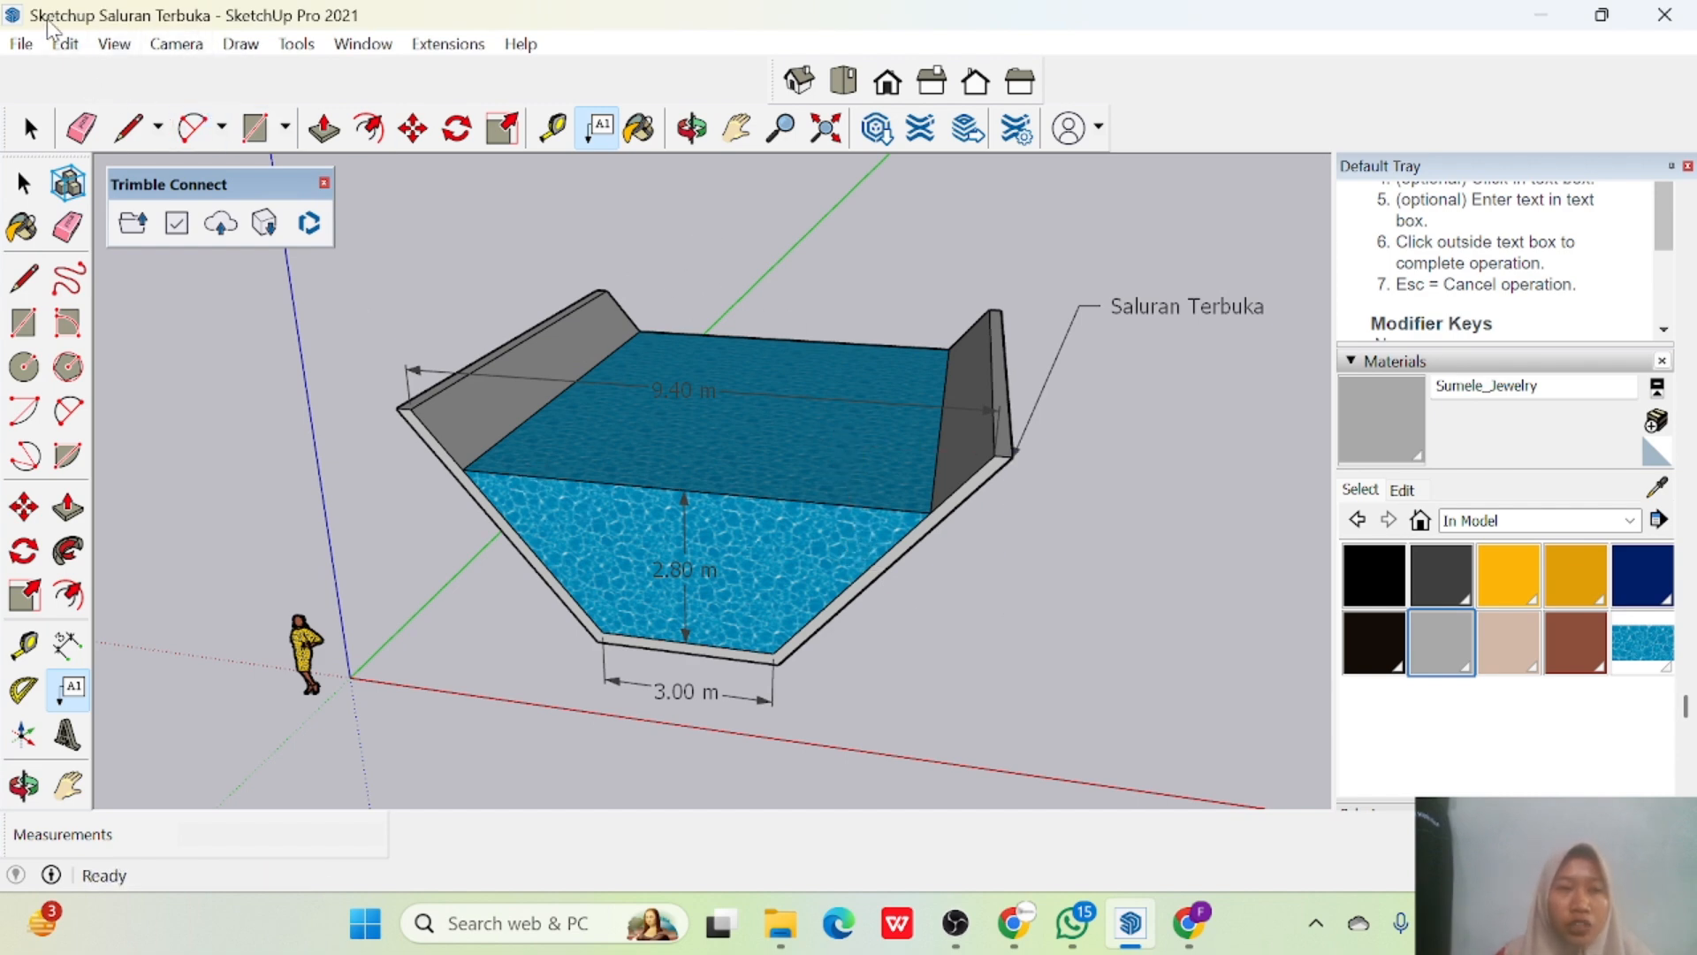
Export the model view as a 2D JPEG image named "Sketchup Saluran Terbuka" in the Documents folder.
click(21, 44)
mouse_move(125, 552)
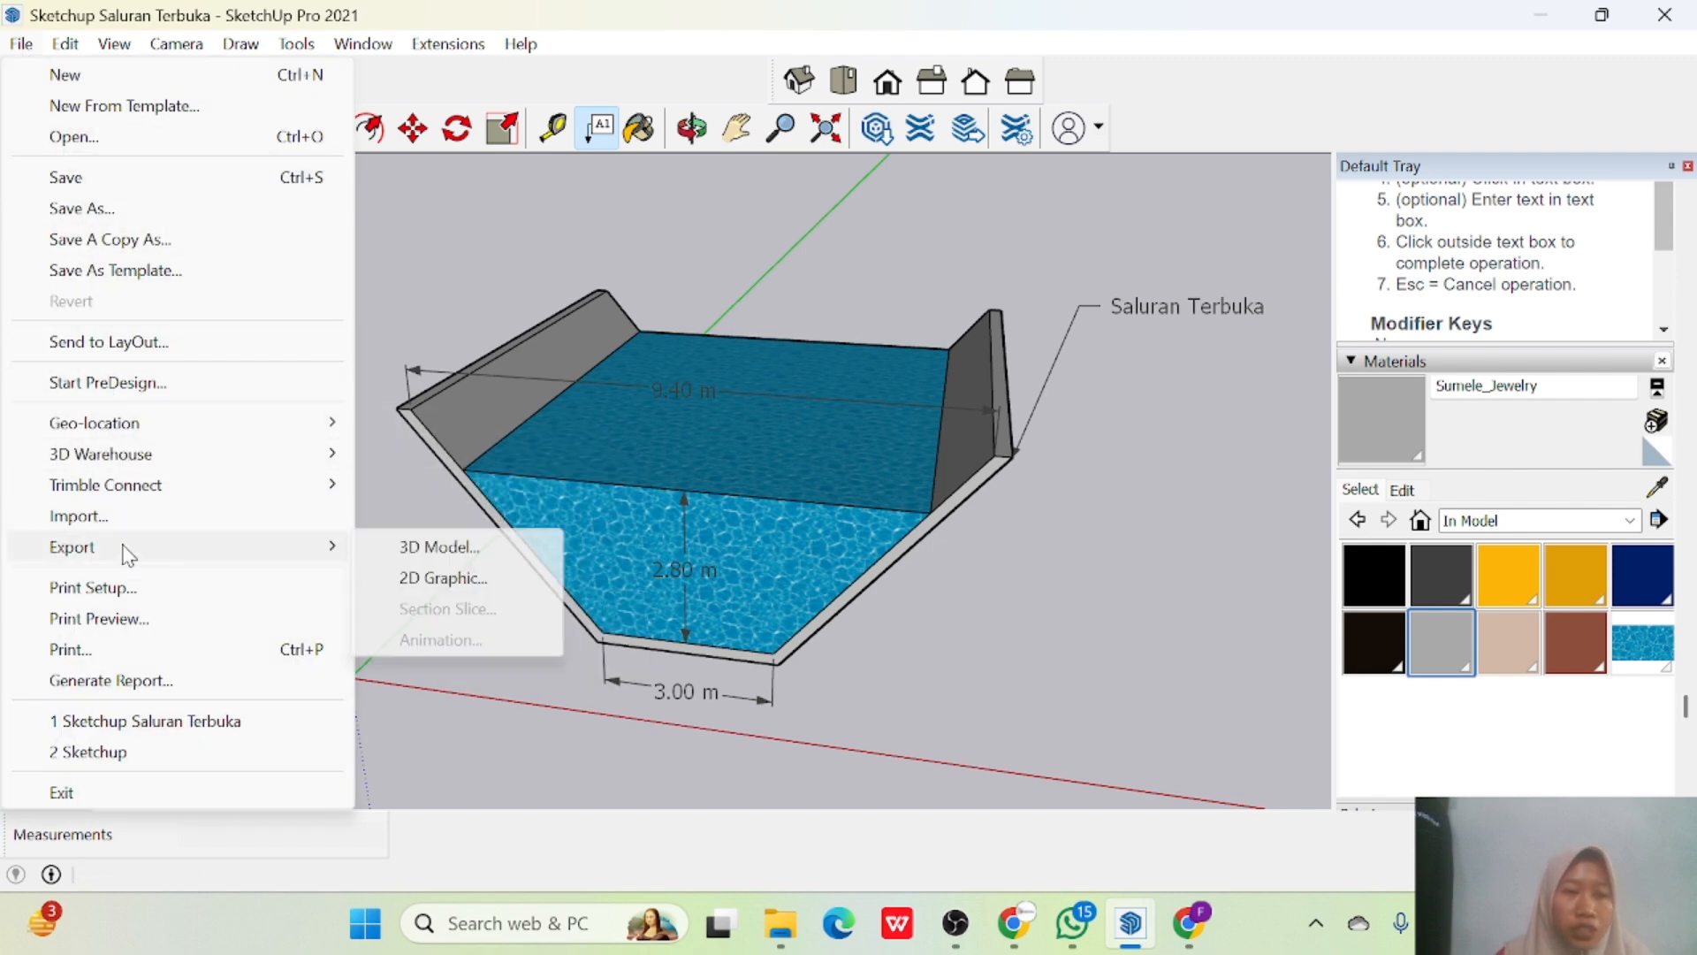
click(437, 579)
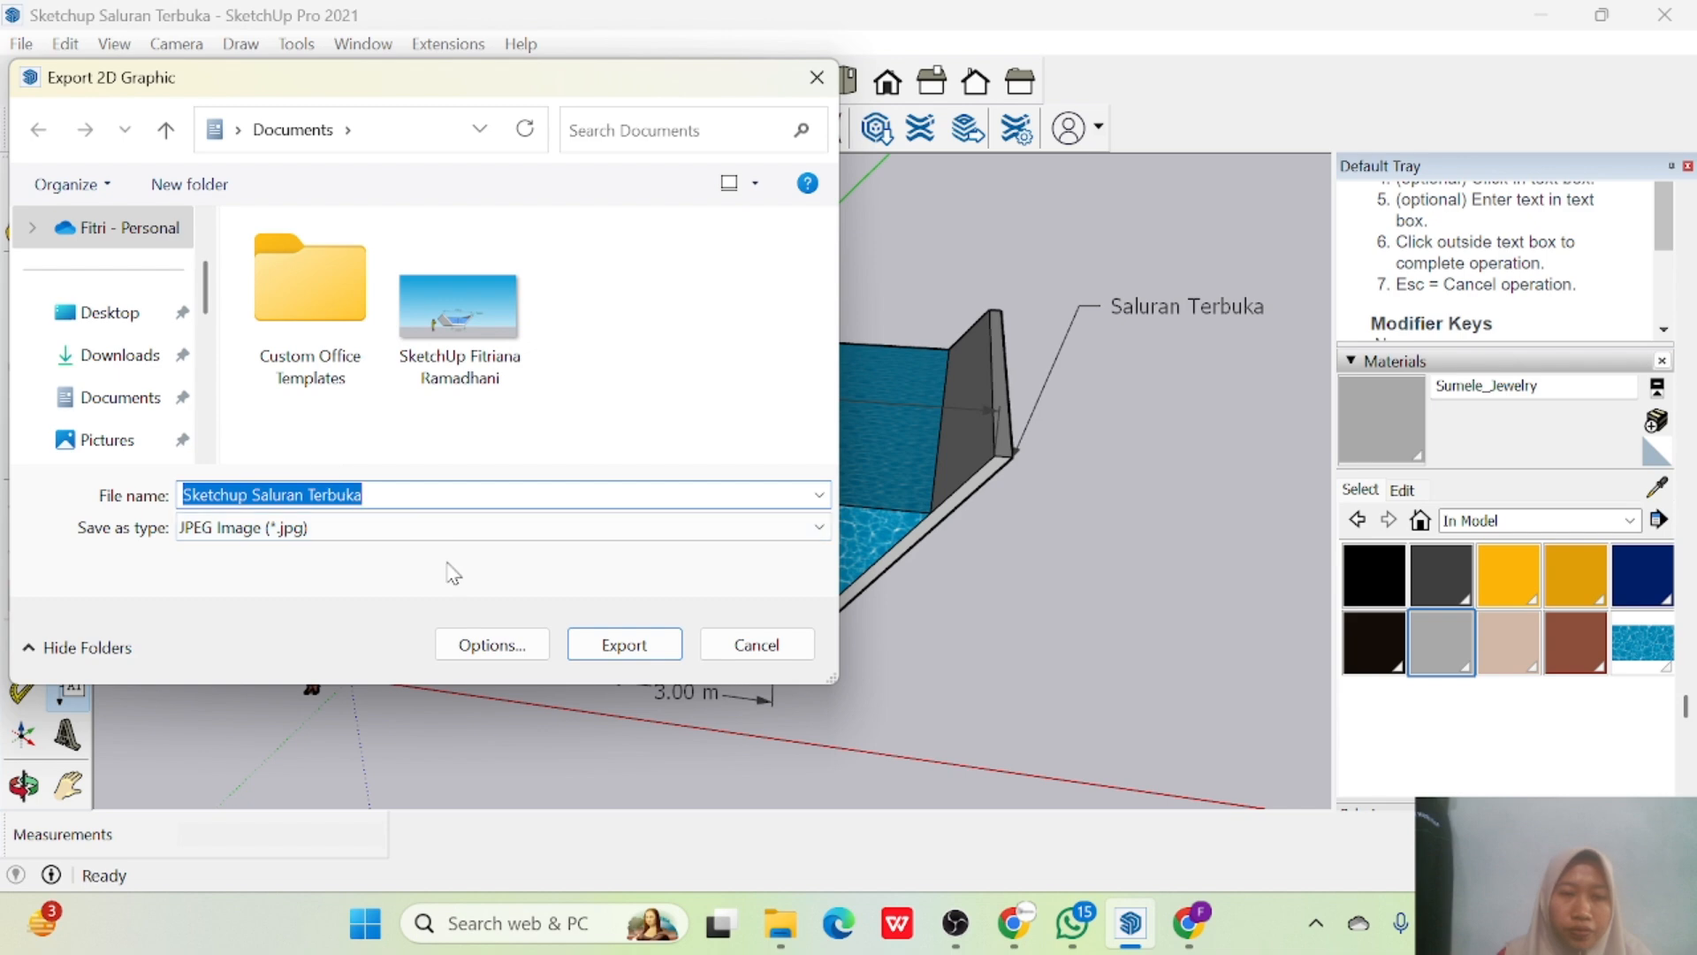
click(584, 644)
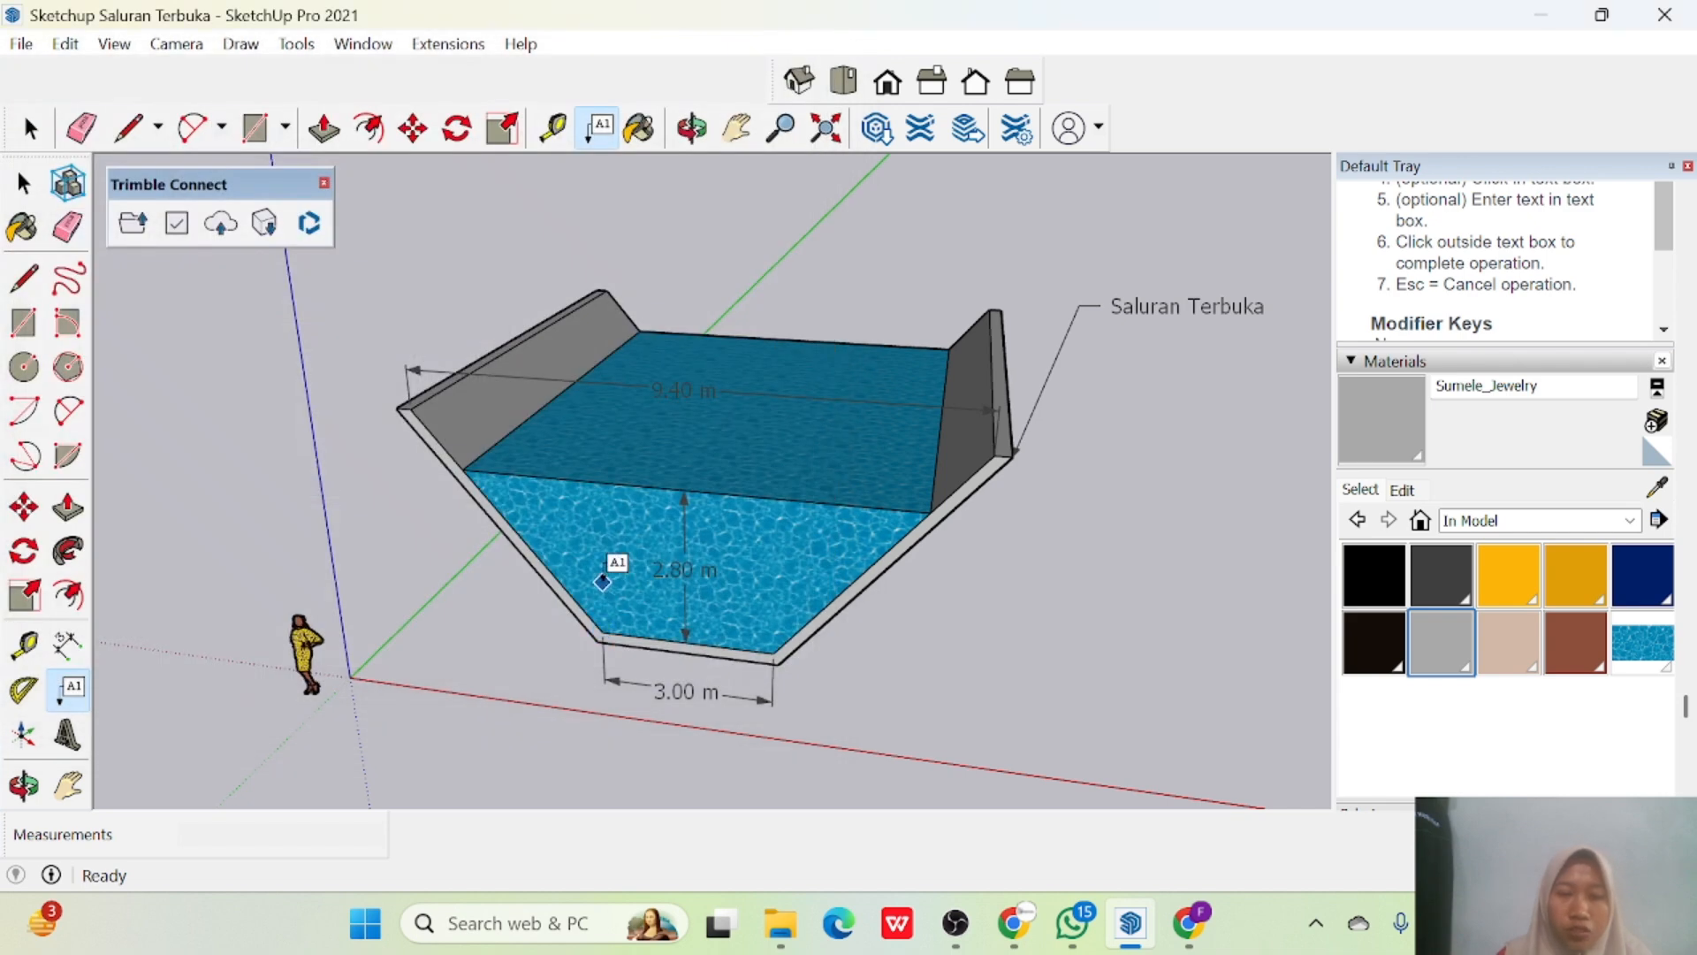